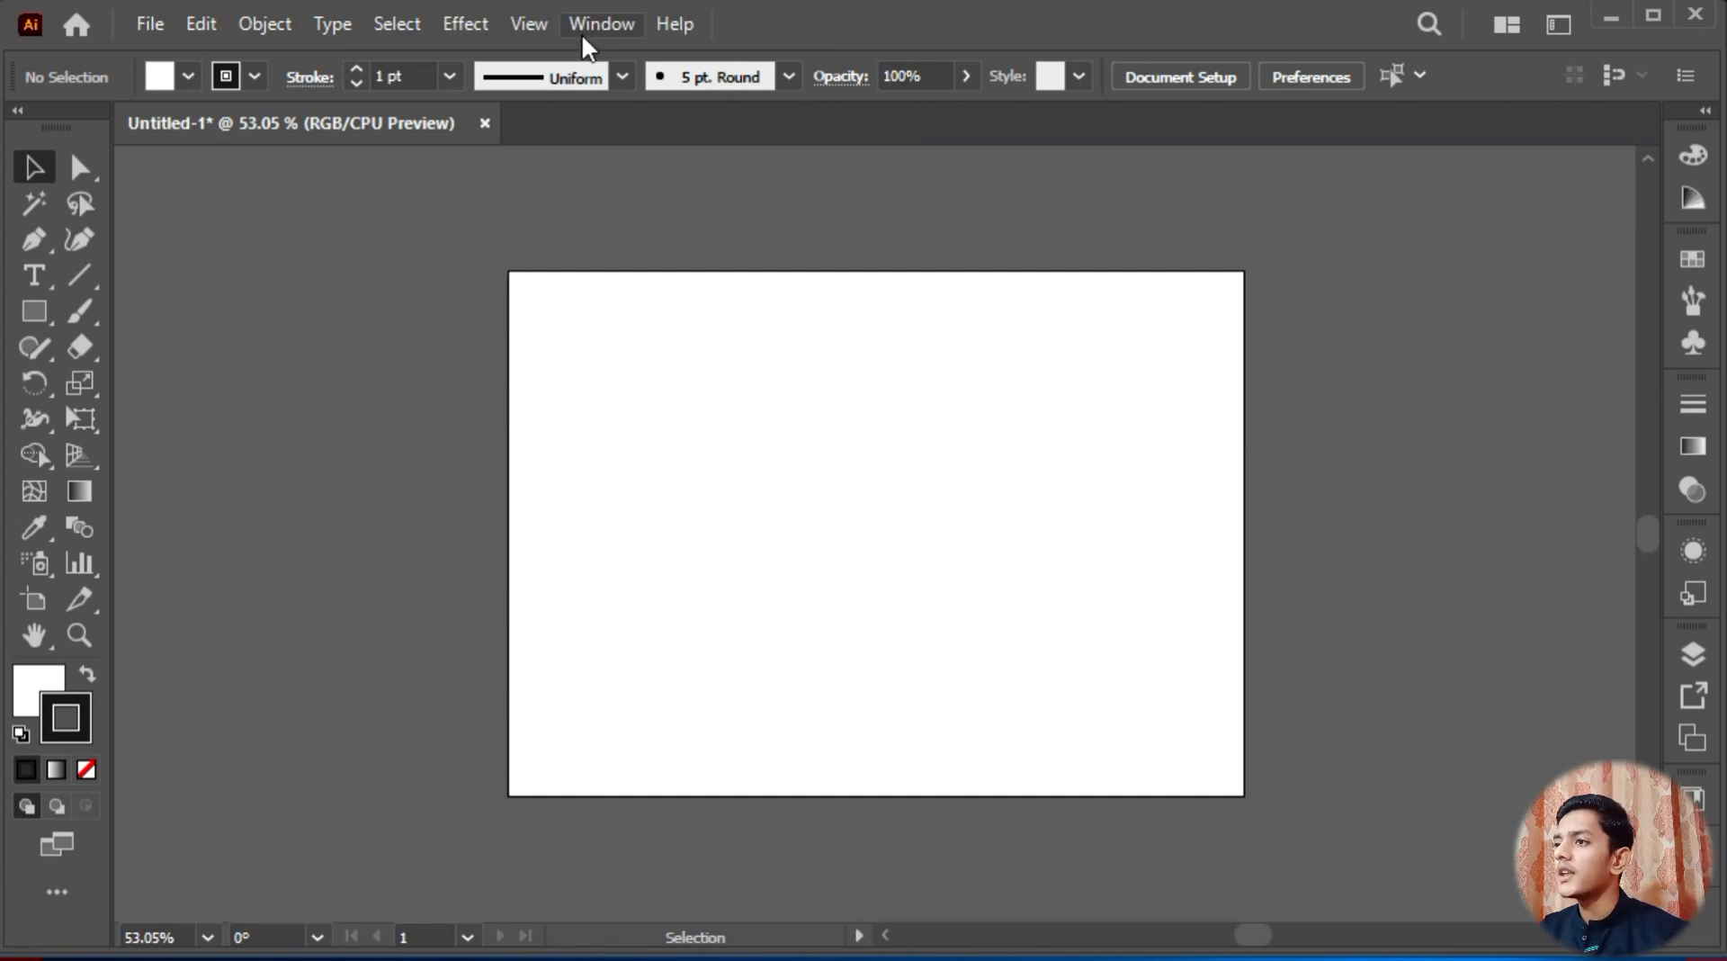
Step: Switch the workspace to Essentials and back to Essentials Classic
{"action": "left_click", "coordinate": [600, 24]}
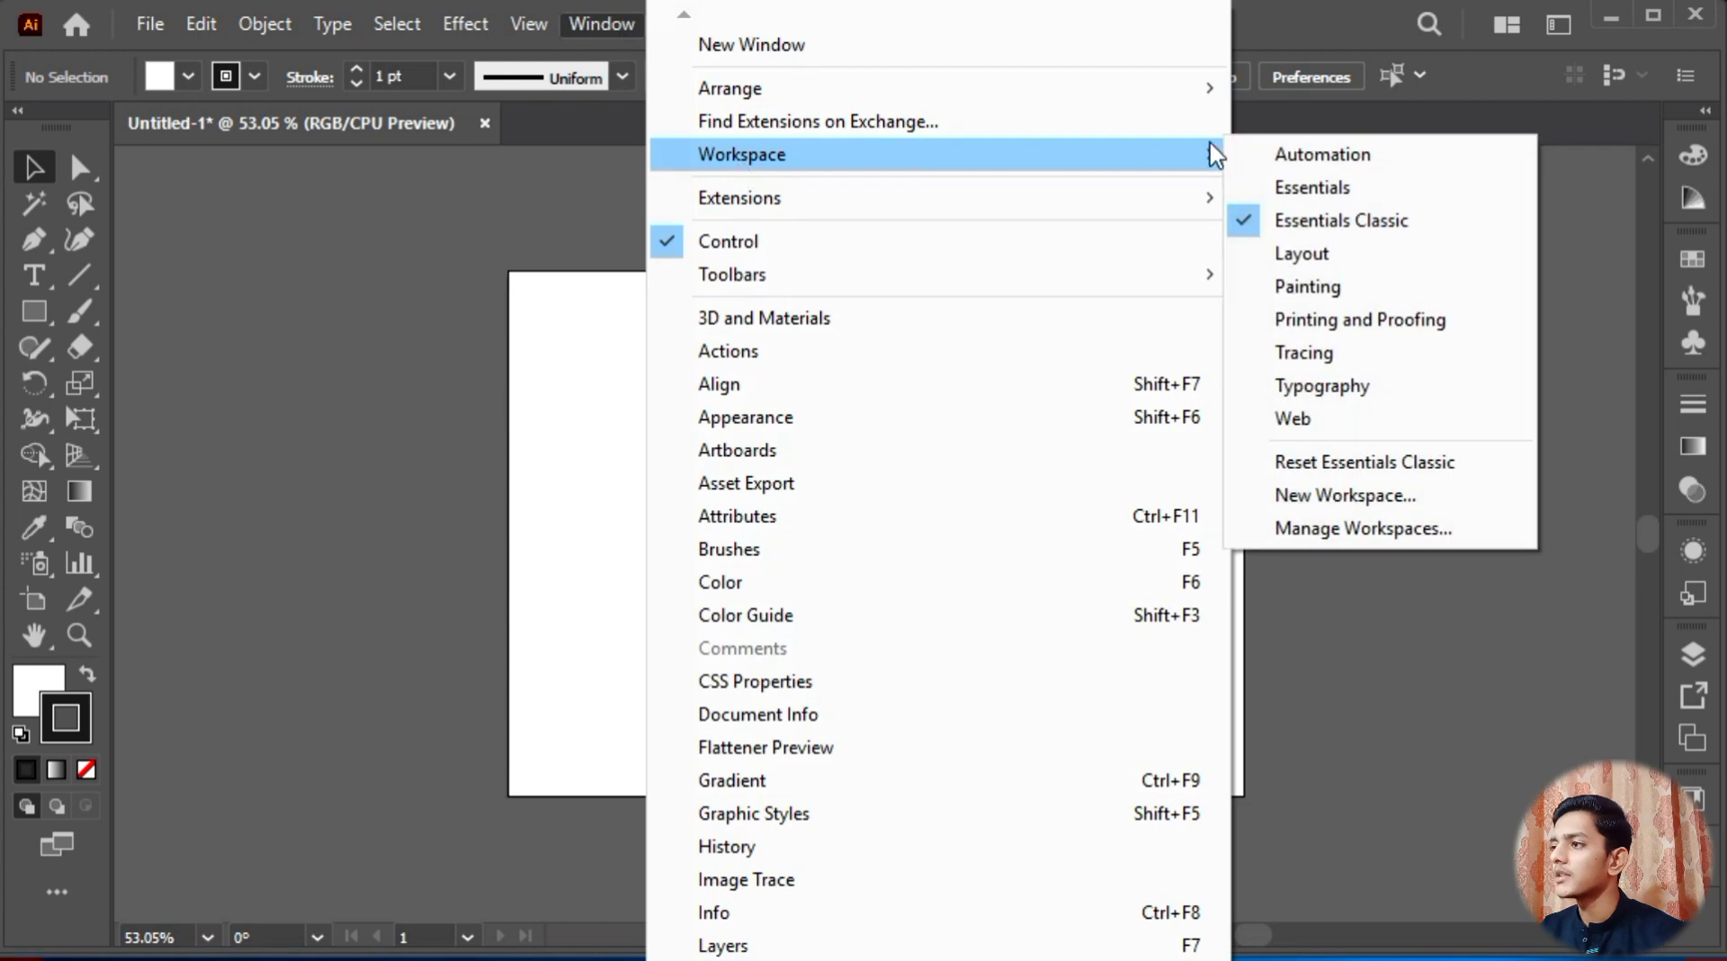
{"action": "left_click", "coordinate": [1336, 185]}
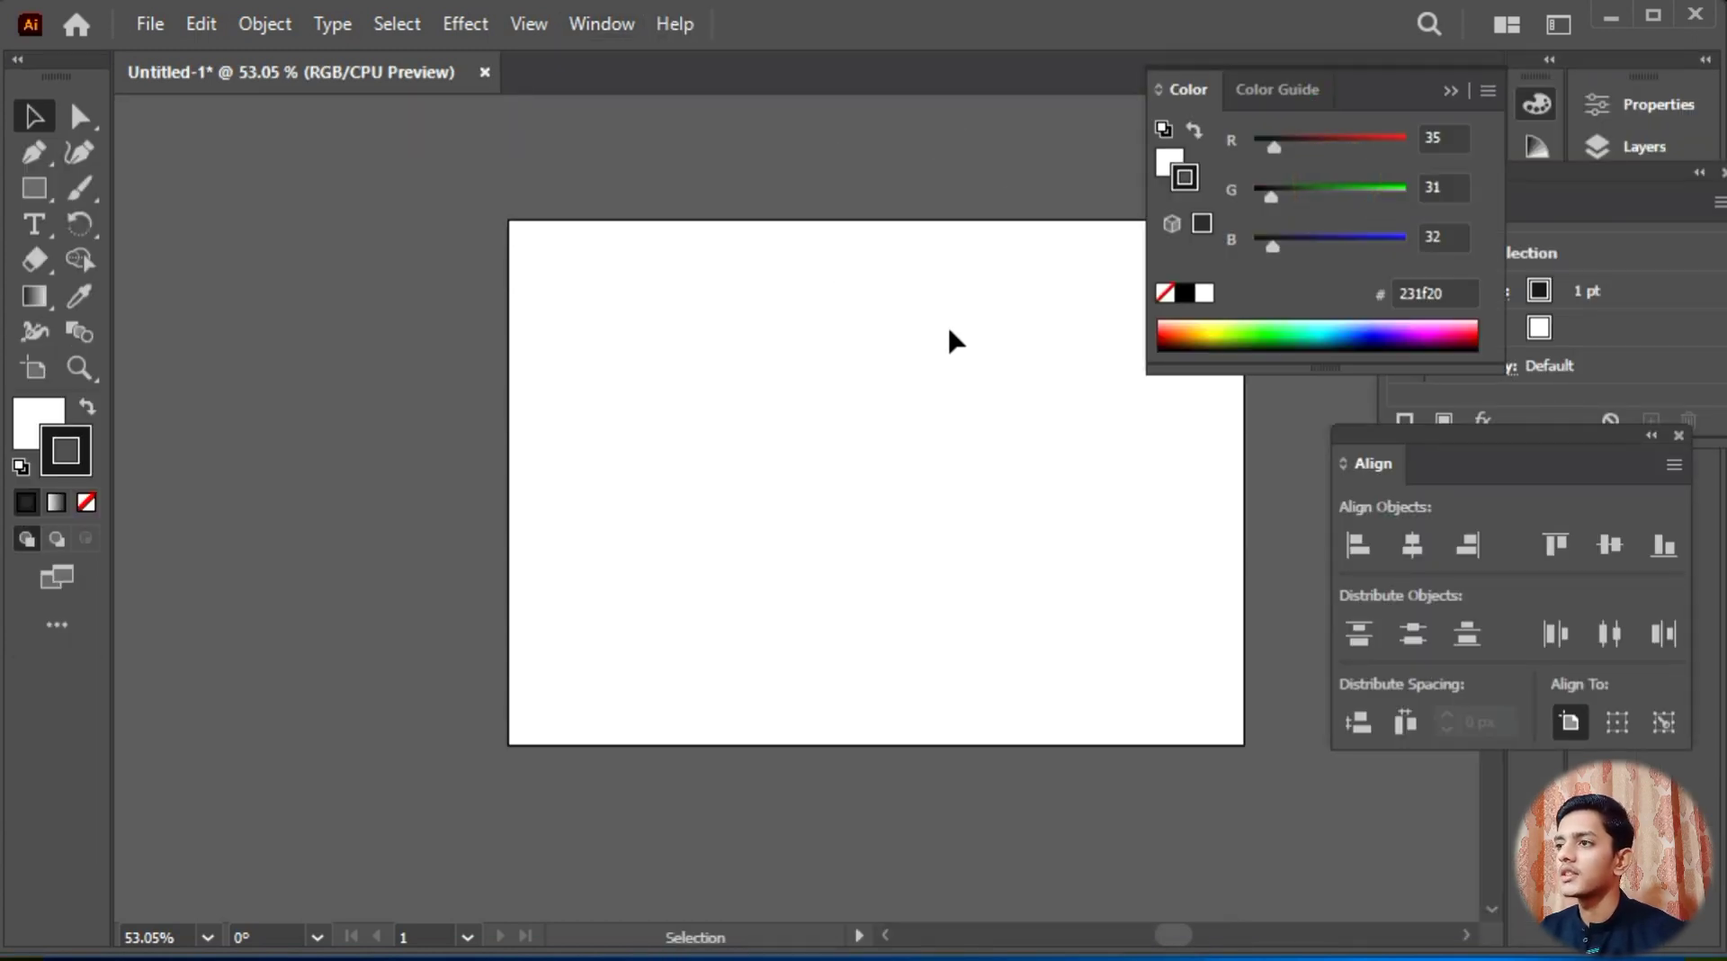
{"action": "left_click", "coordinate": [589, 26]}
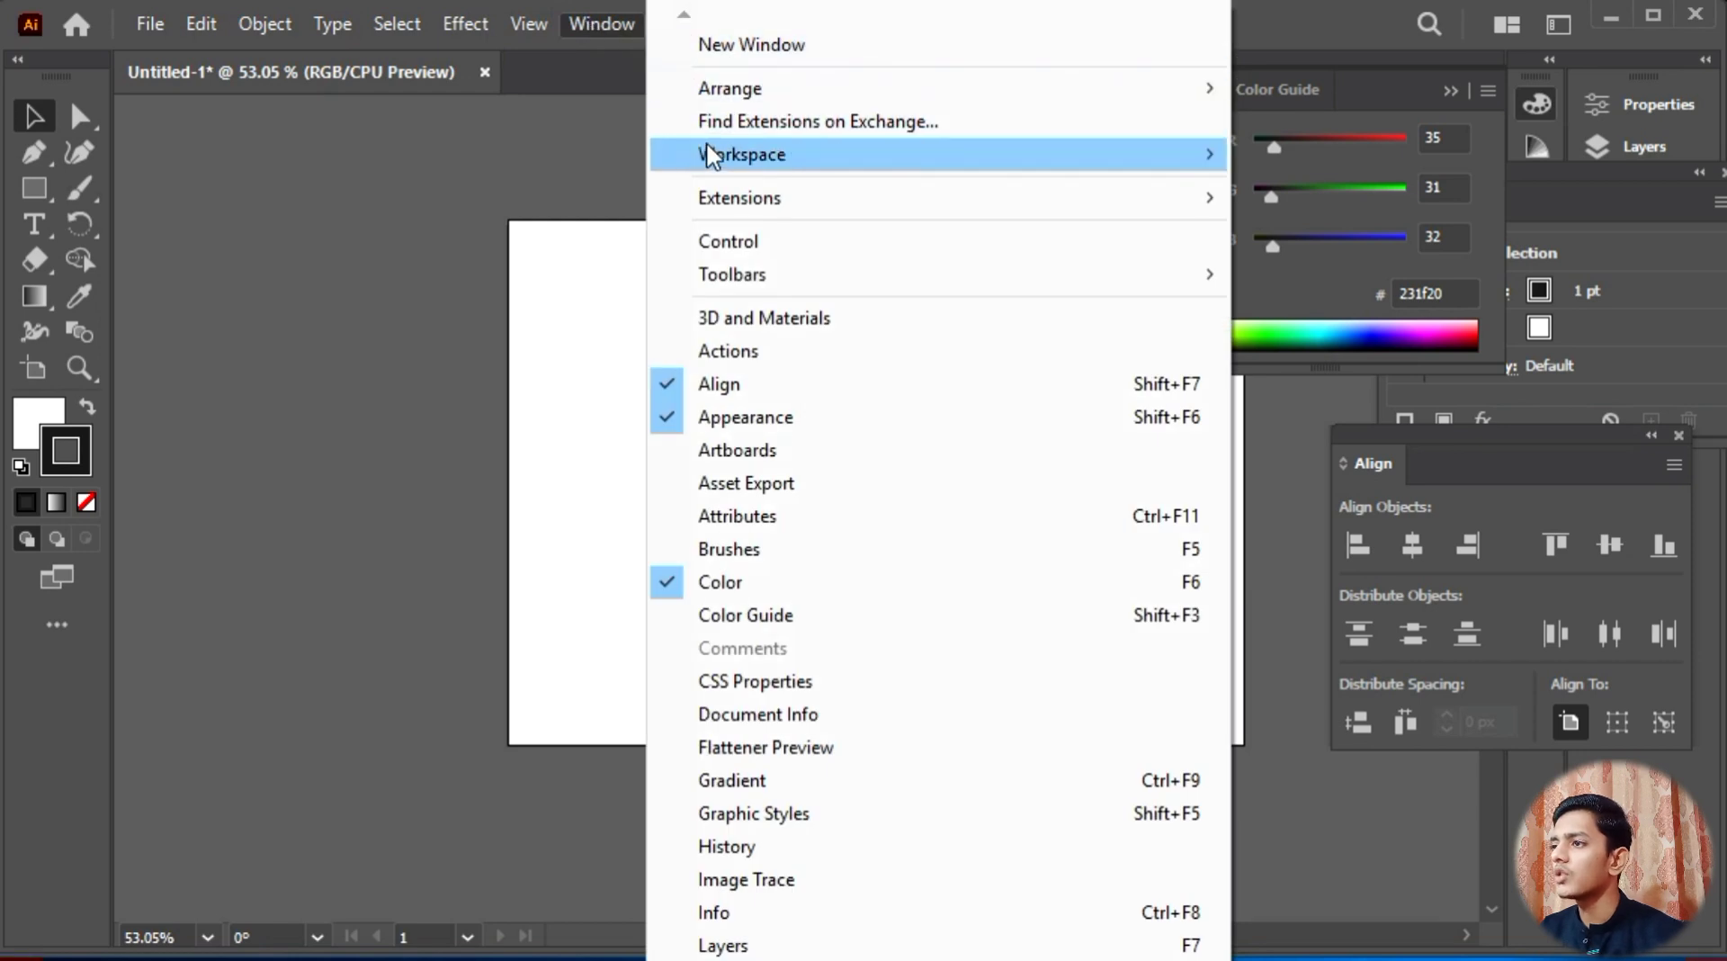
{"action": "mouse_move", "coordinate": [752, 168]}
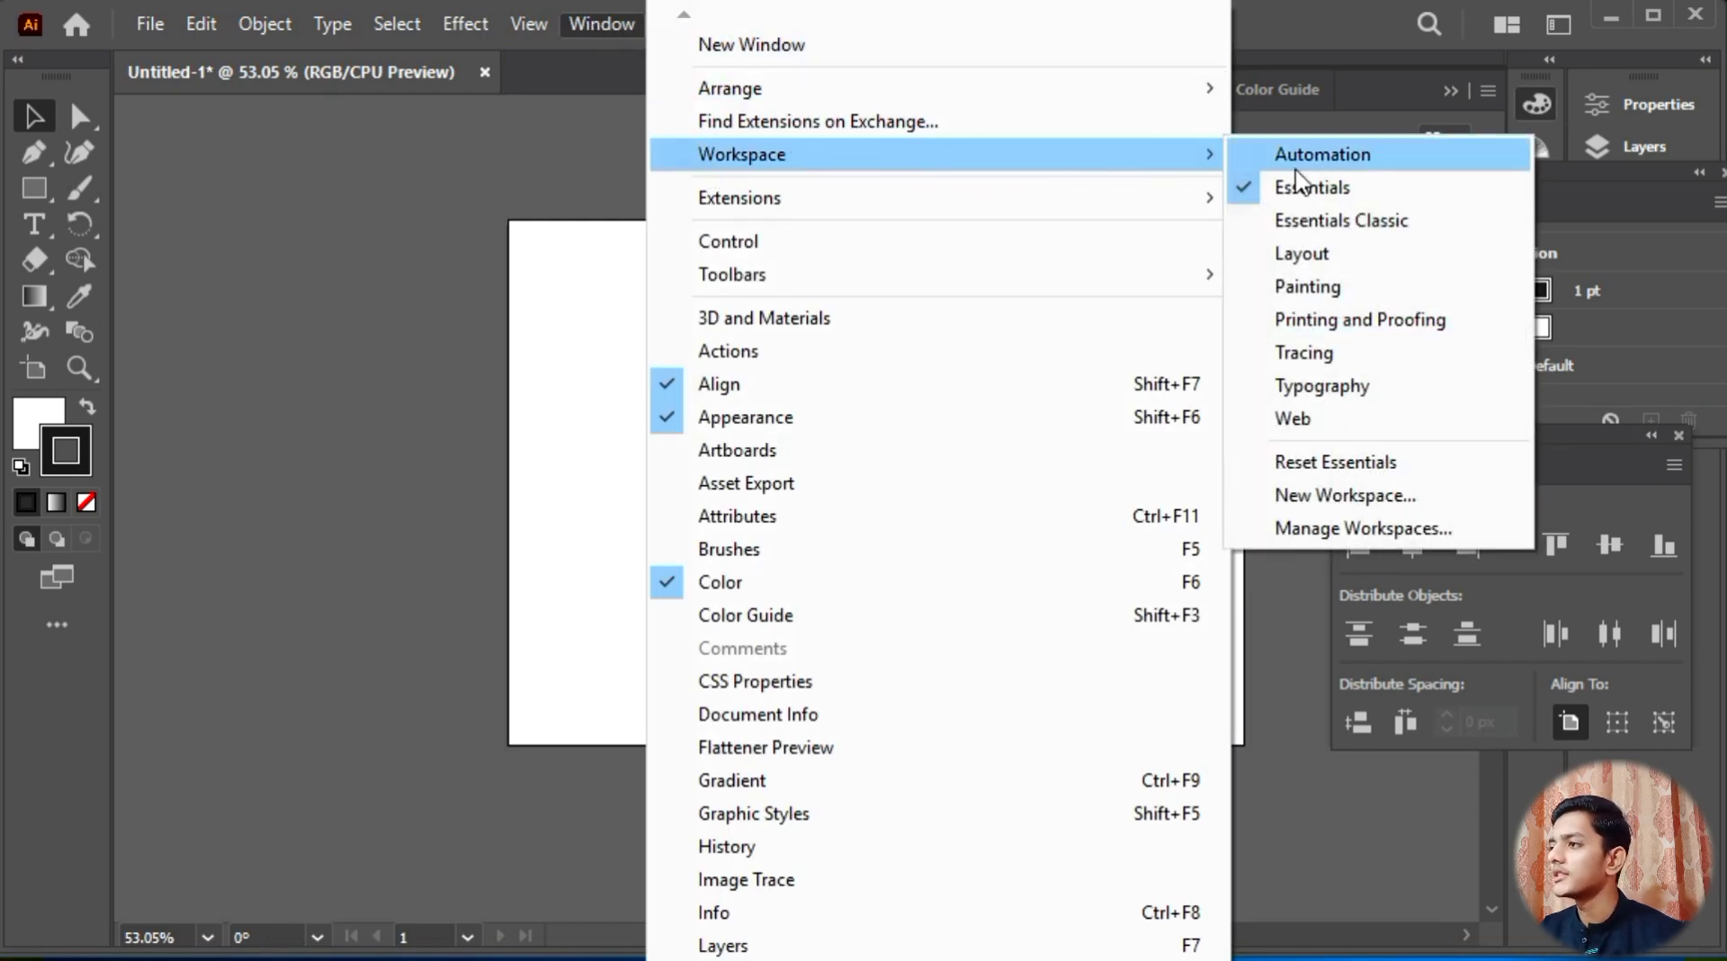
{"action": "left_click", "coordinate": [1406, 225]}
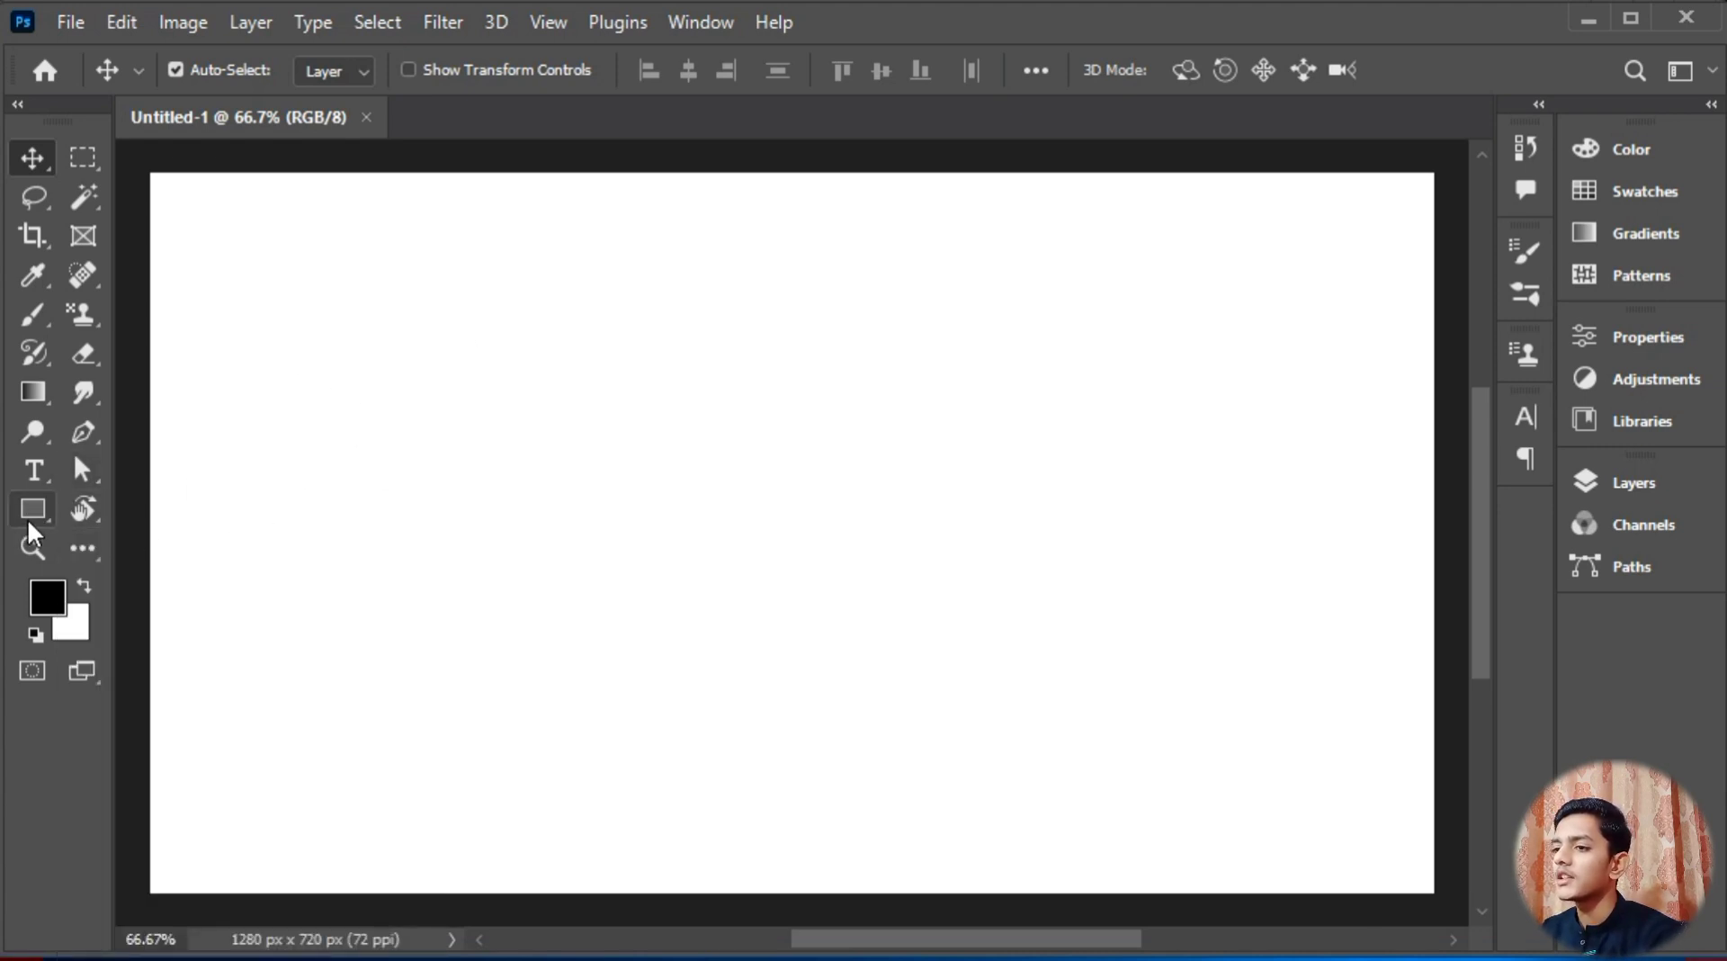
Step: Switch to Photoshop and add a new empty layer above the Background layer
{"action": "left_click", "coordinate": [1682, 482]}
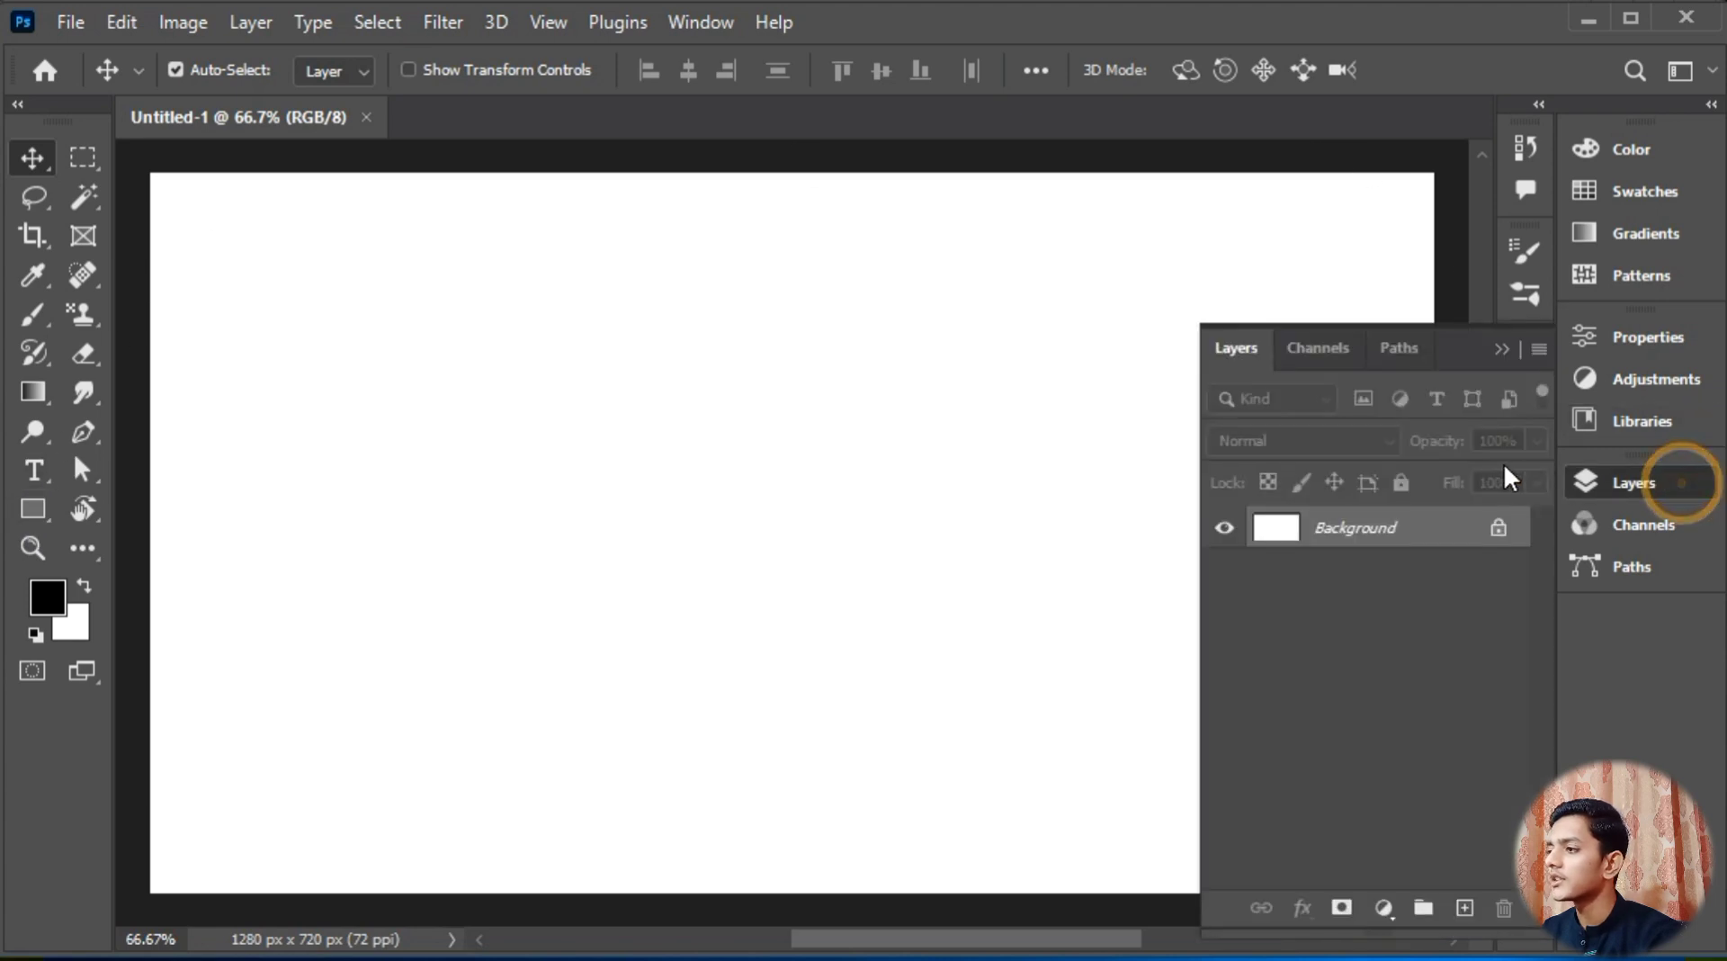
{"action": "left_click", "coordinate": [1464, 907]}
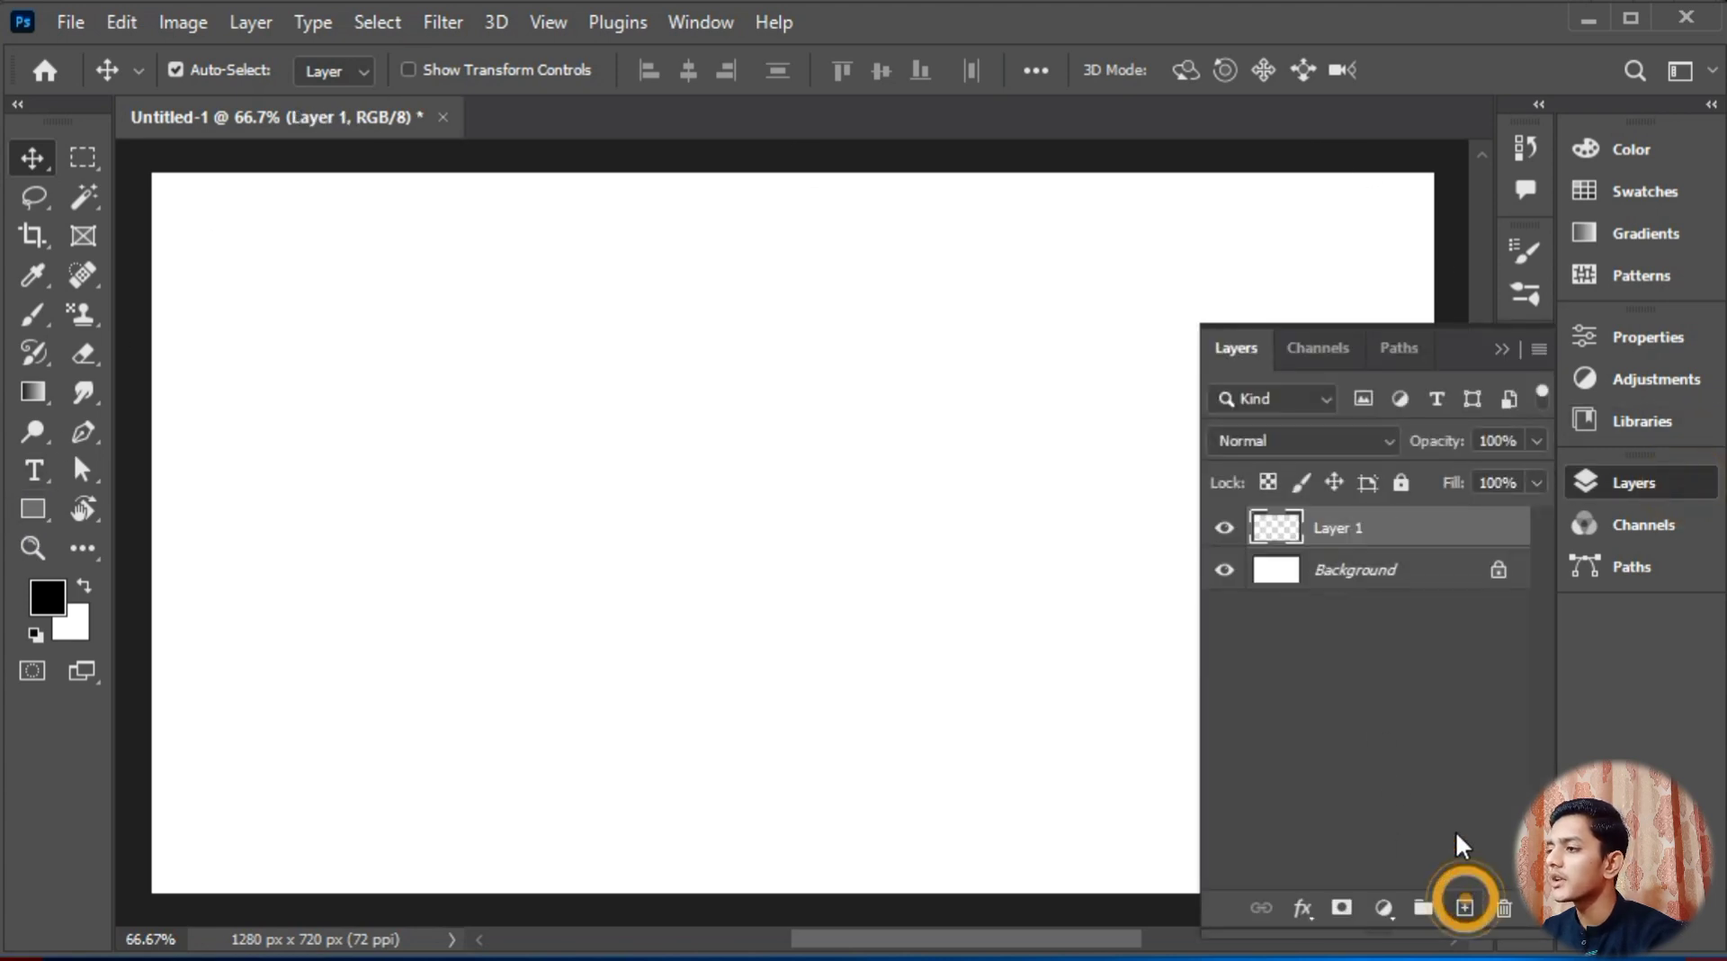
{"action": "left_click", "coordinate": [1504, 349]}
Step: Draw a rectangle about 426 by 341 px in Shape mode on the left half of the canvas
{"action": "left_click", "coordinate": [50, 508]}
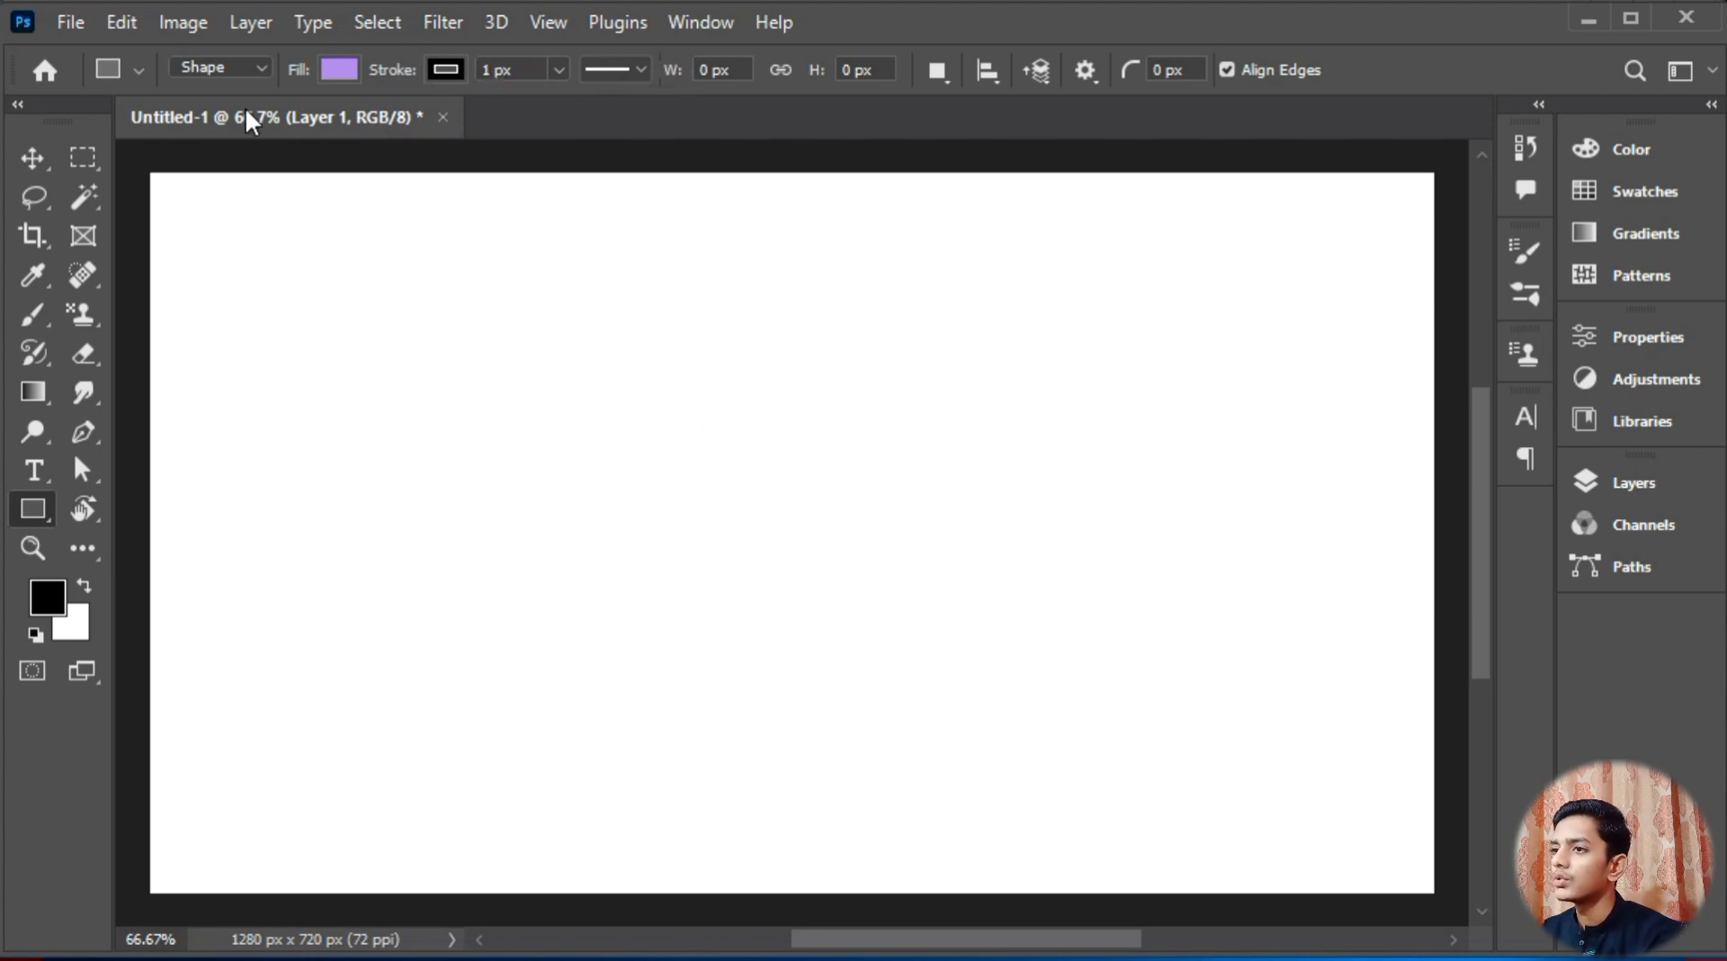
{"action": "left_click", "coordinate": [202, 68]}
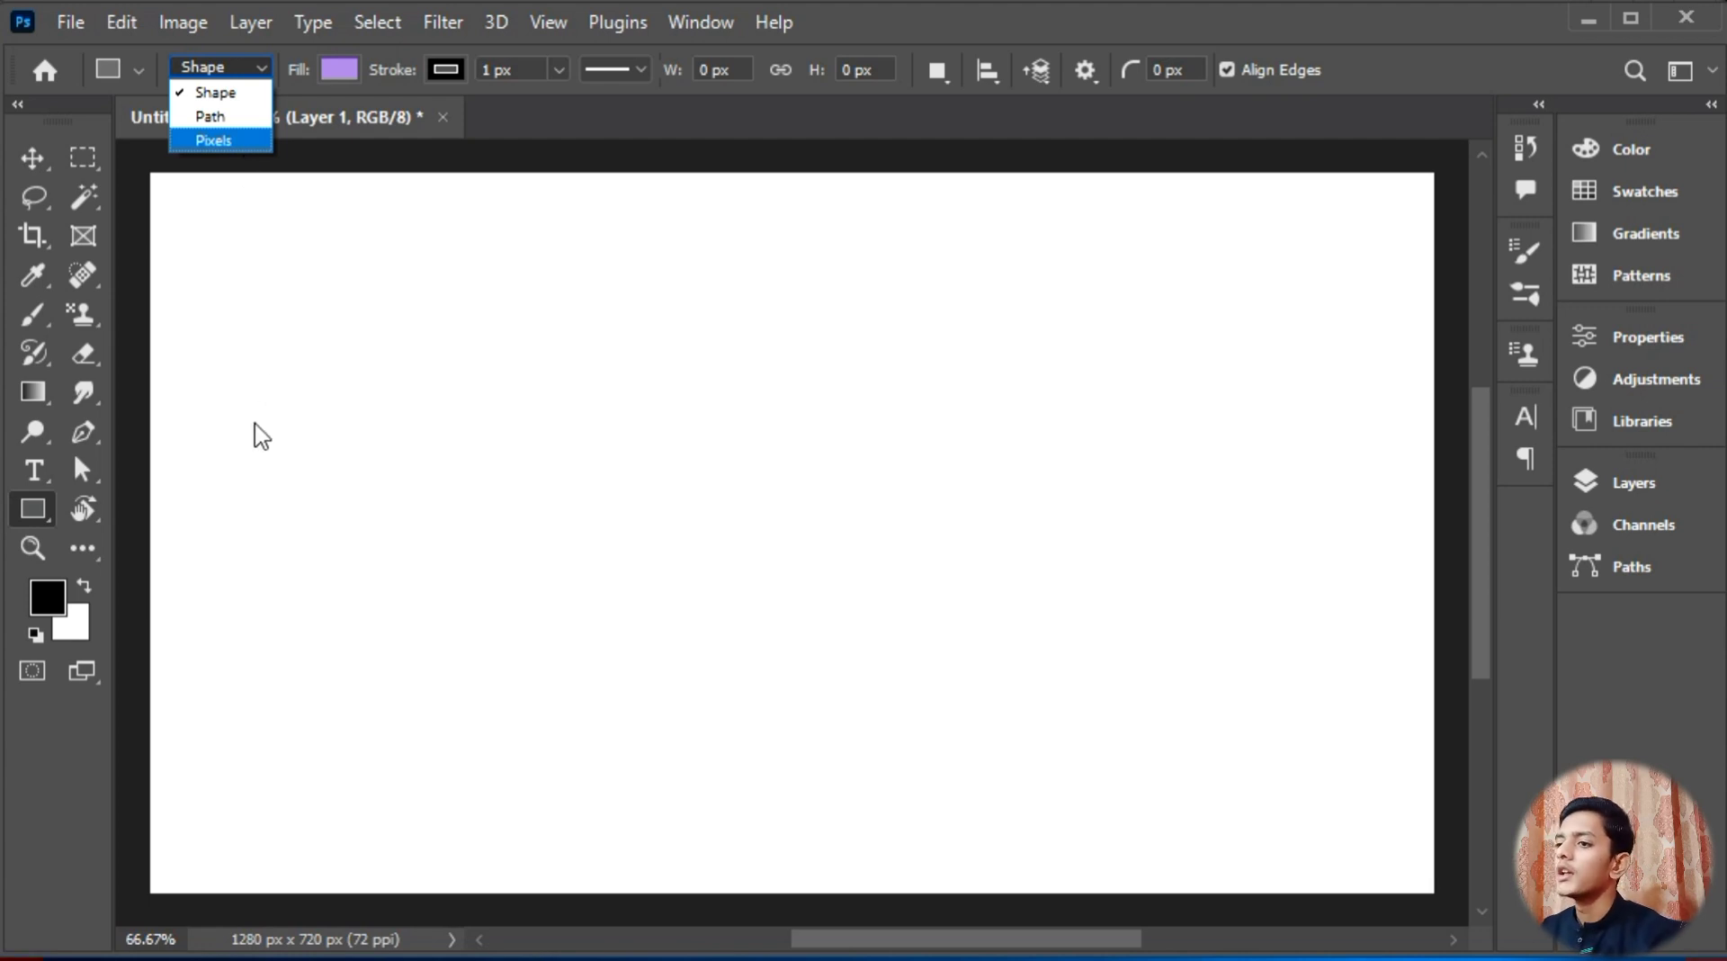
{"action": "left_click", "coordinate": [220, 90]}
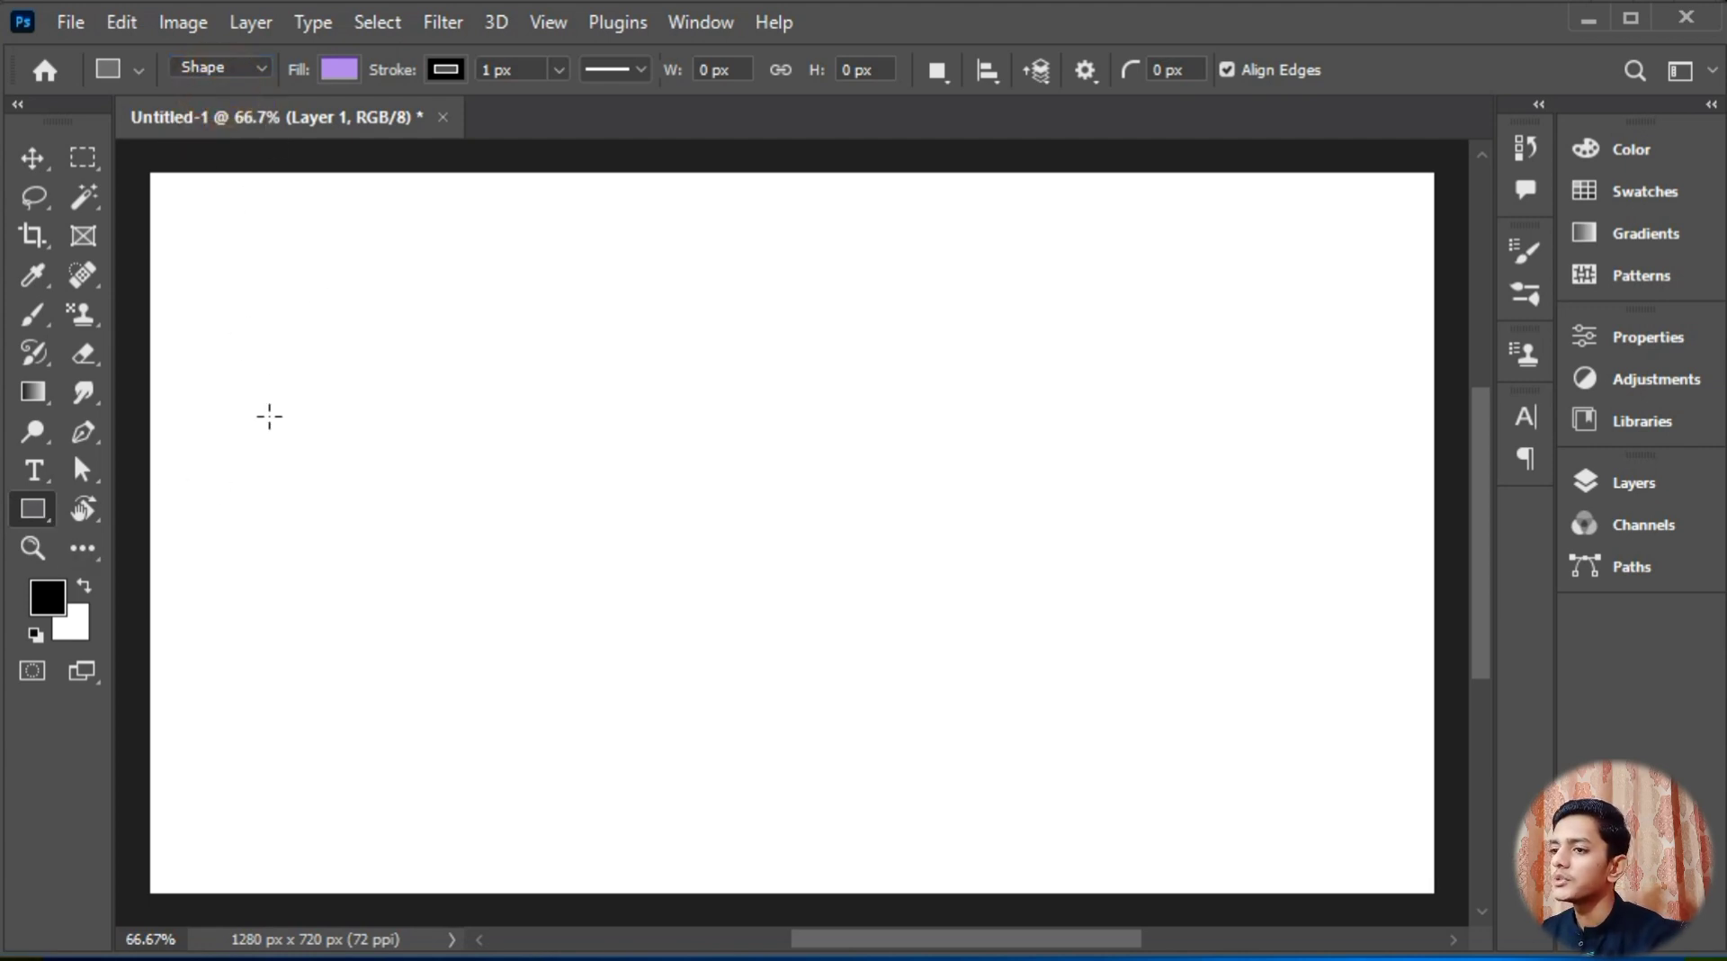
{"action": "left_click_drag", "start_coordinate": [224, 335], "coordinate": [650, 675]}
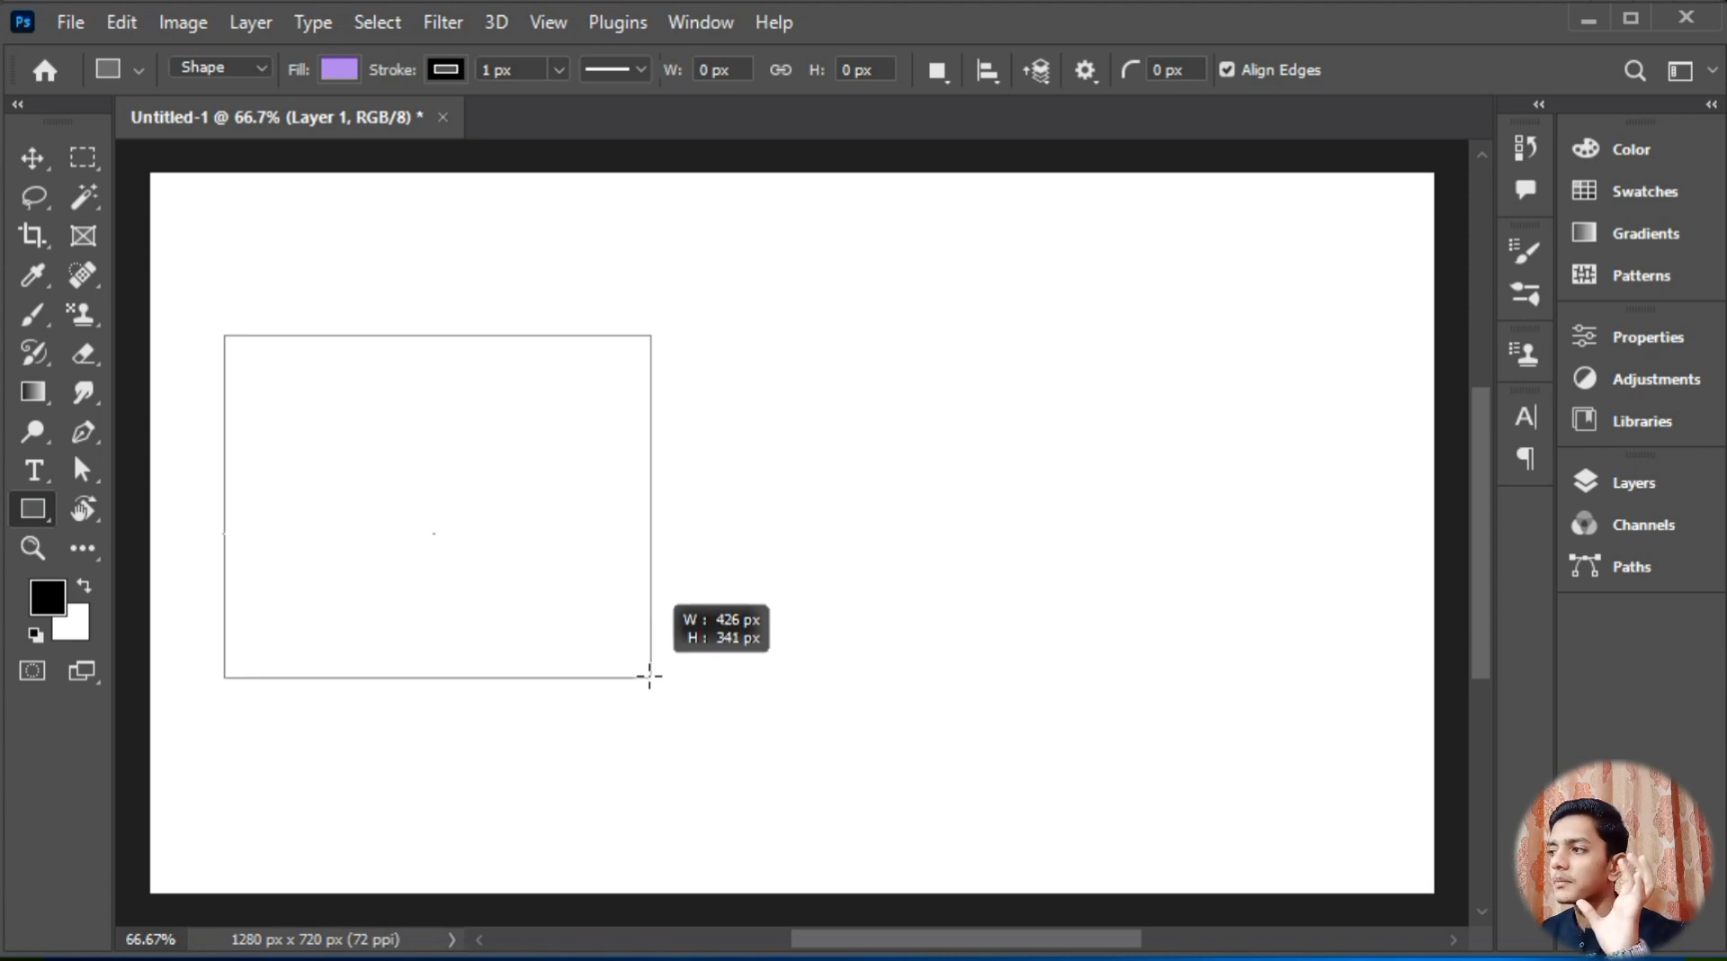
{"action": "left_click_drag", "start_coordinate": [649, 675], "coordinate": [647, 674]}
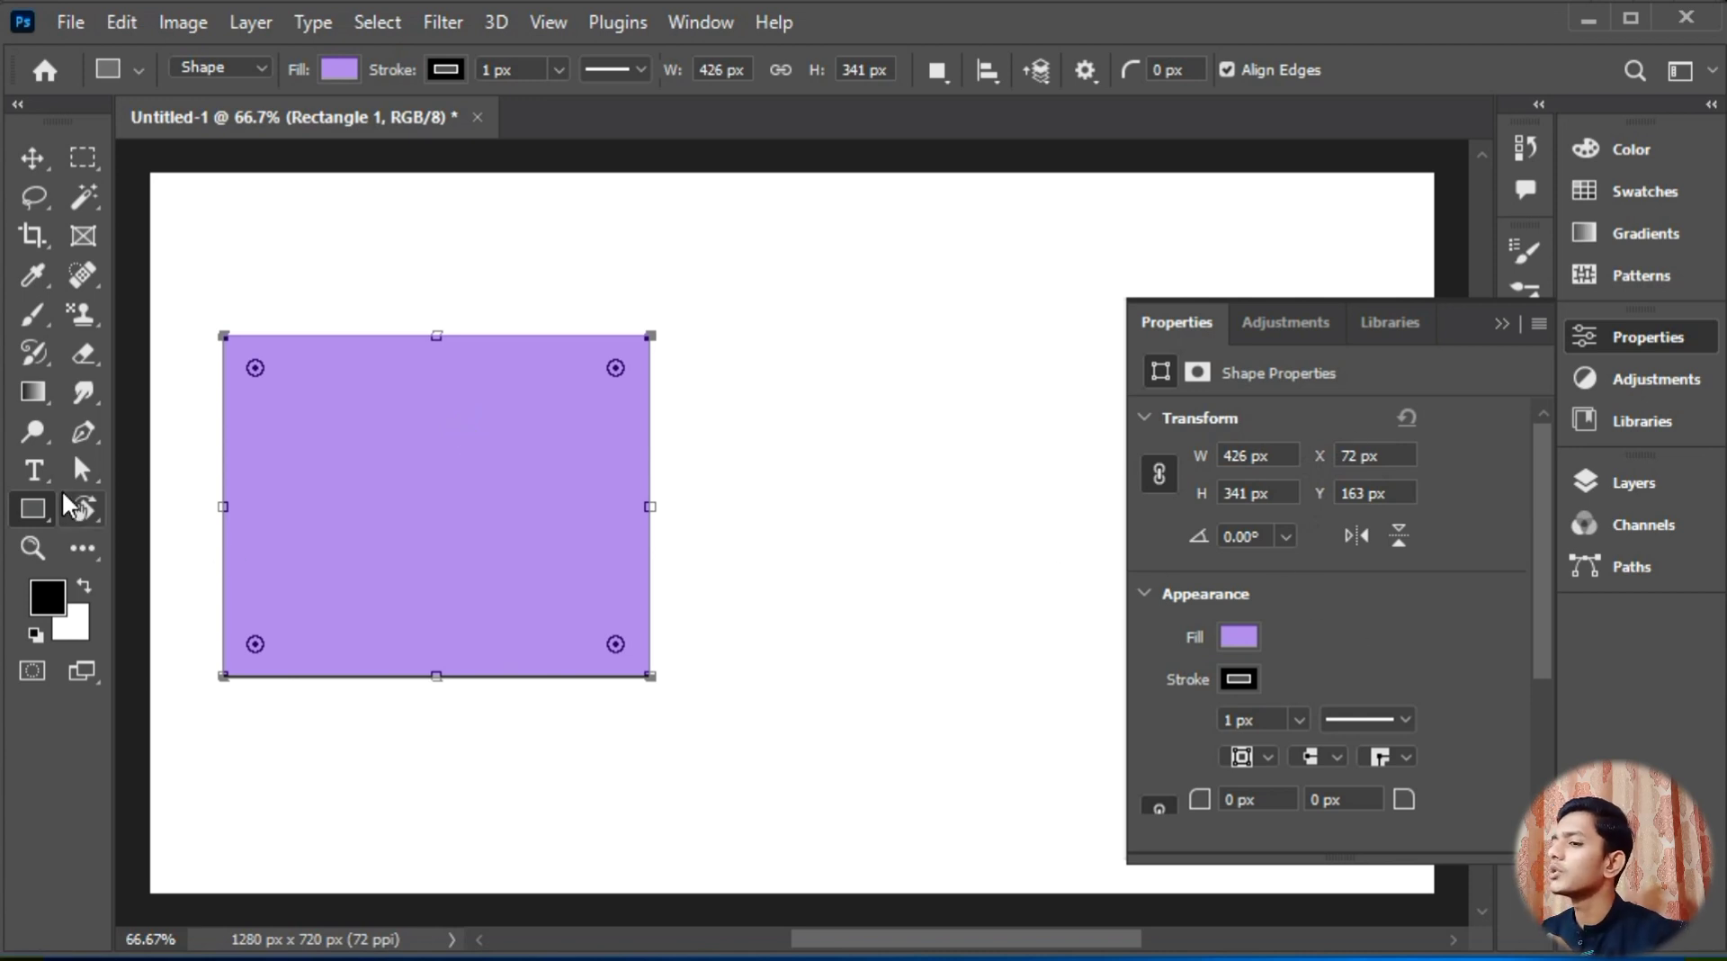
{"action": "right_click", "coordinate": [40, 516]}
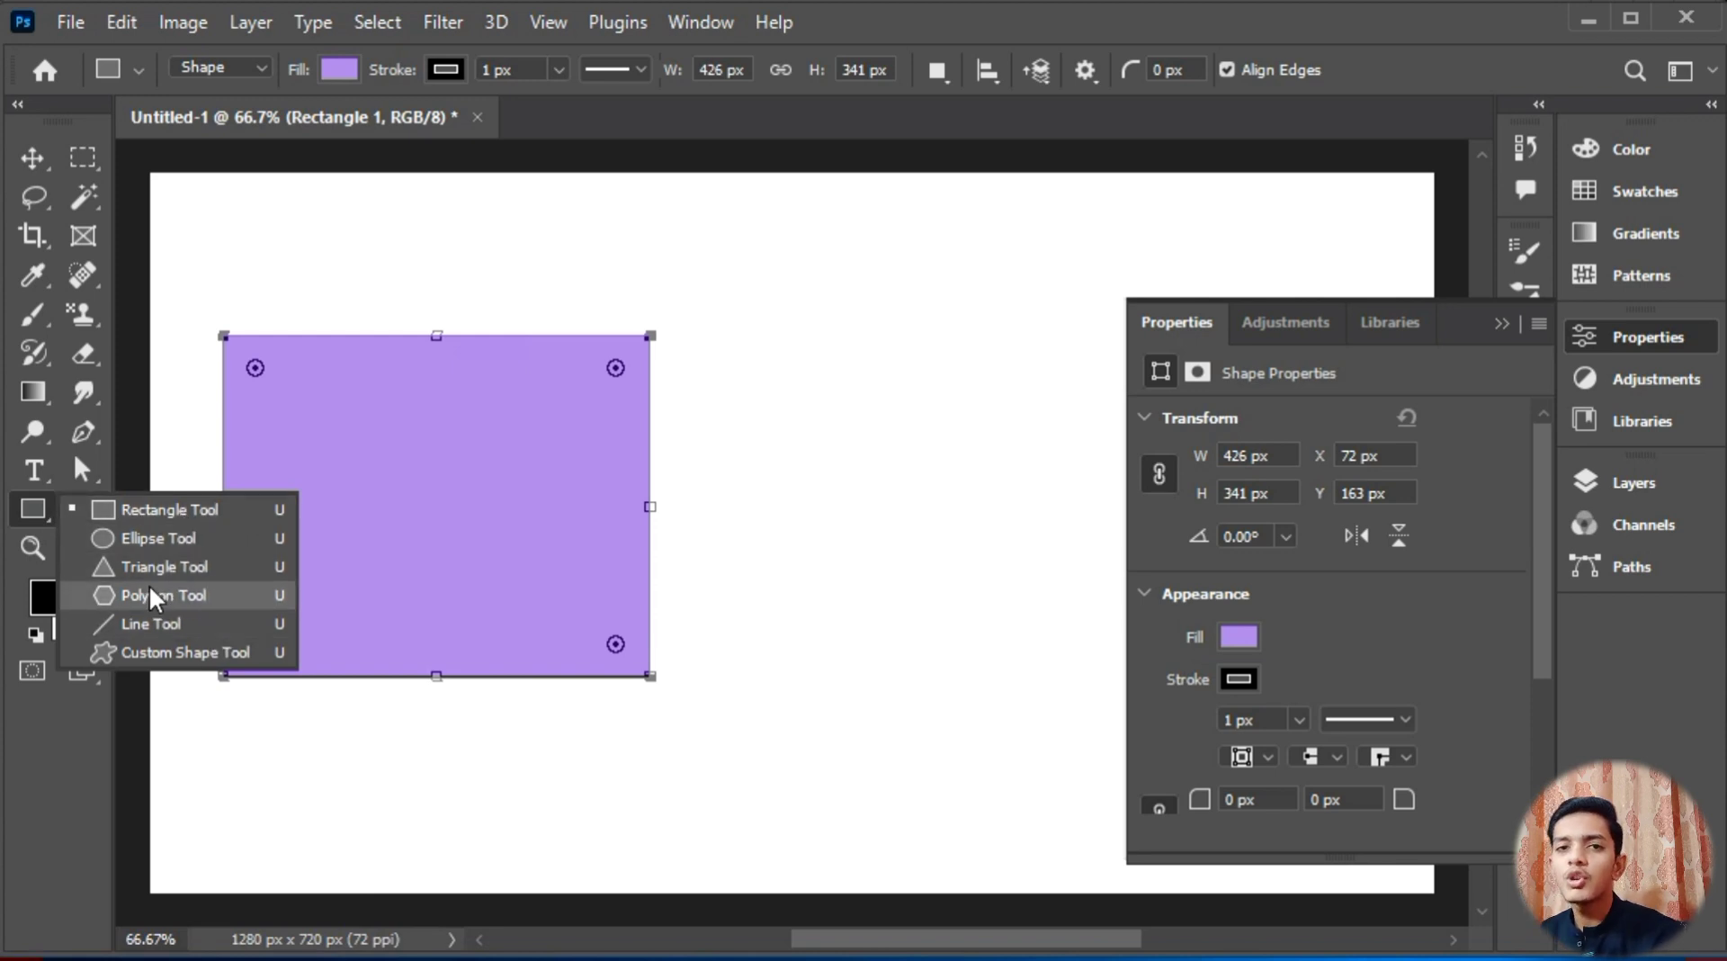
{"action": "left_click", "coordinate": [25, 503]}
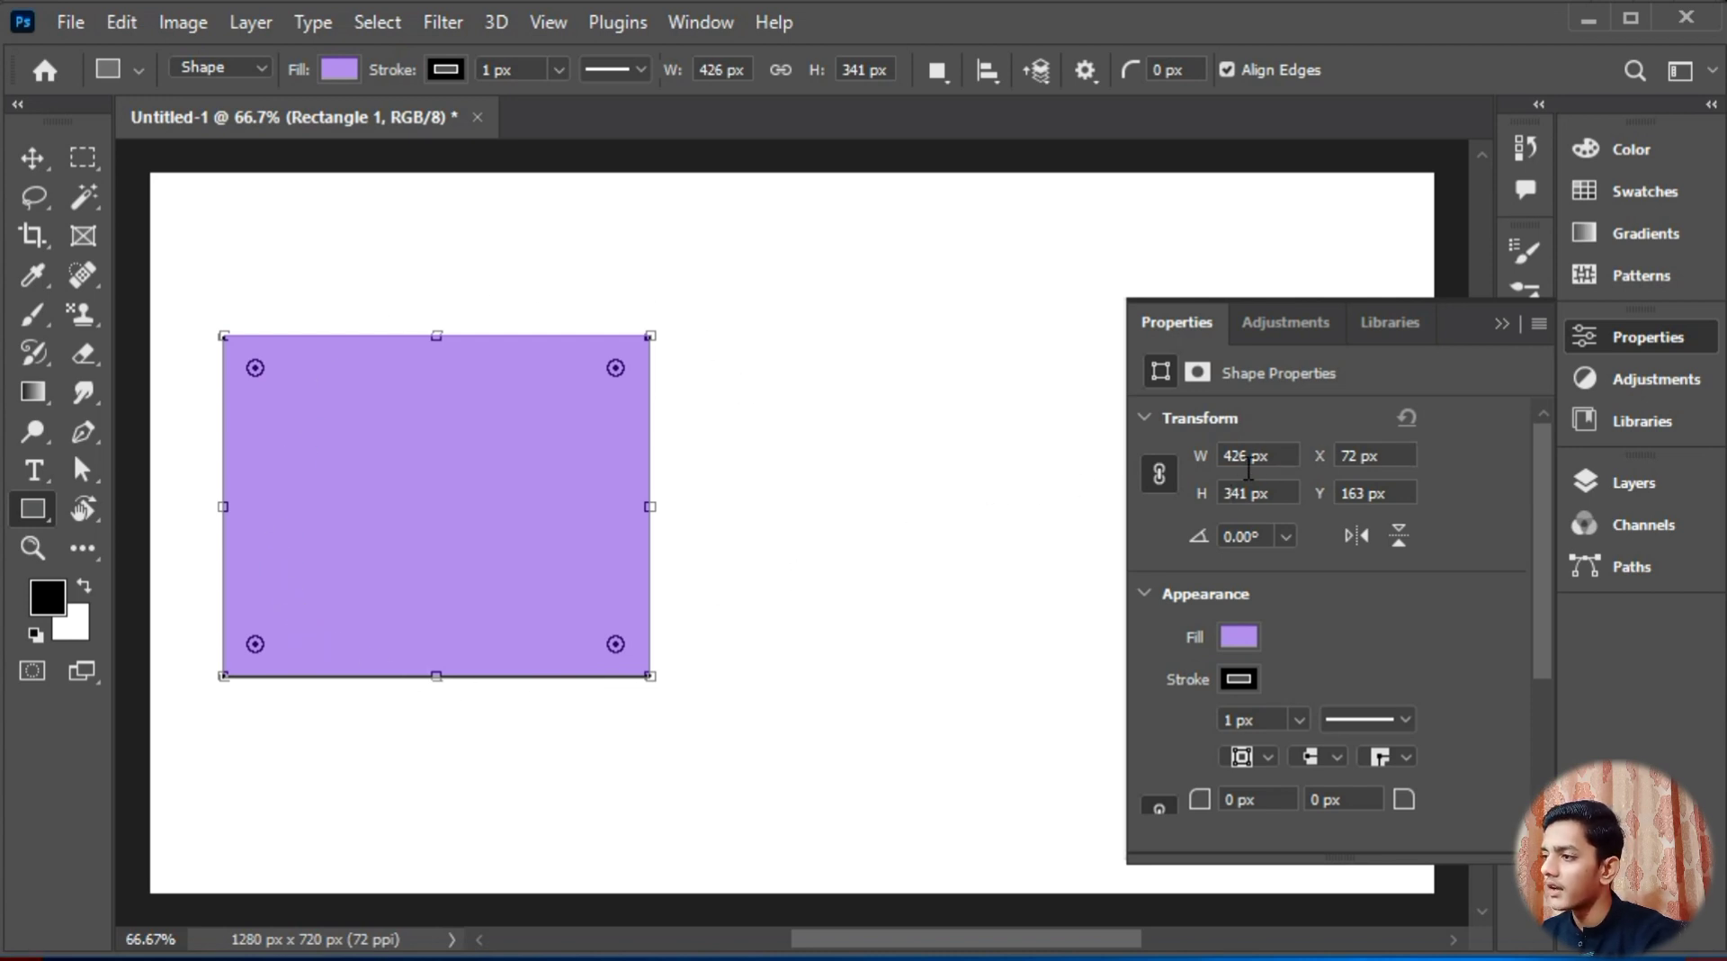
Step: Set the rectangle's X position to 100 px and change it to 150 px
{"action": "left_click", "coordinate": [1397, 455]}
{"action": "type", "text": "100"}
{"action": "key", "text": "Return"}
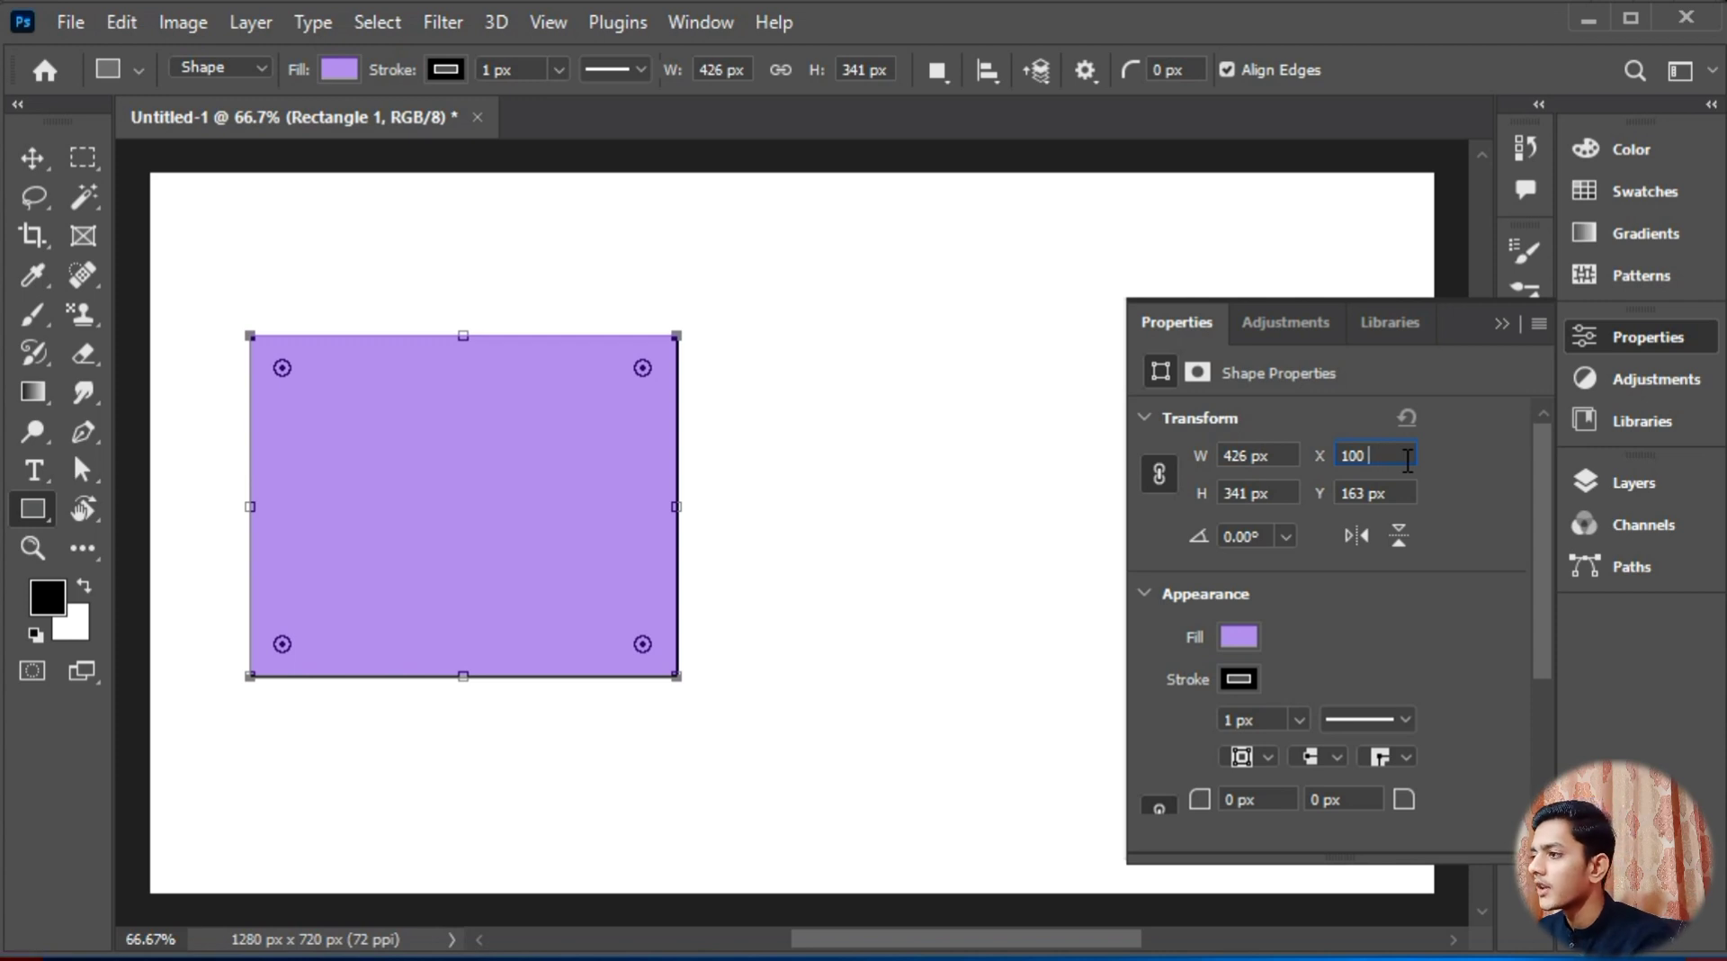
{"action": "key", "text": "BackSpace"}
{"action": "key", "text": "BackSpace"}
{"action": "key", "text": "BackSpace"}
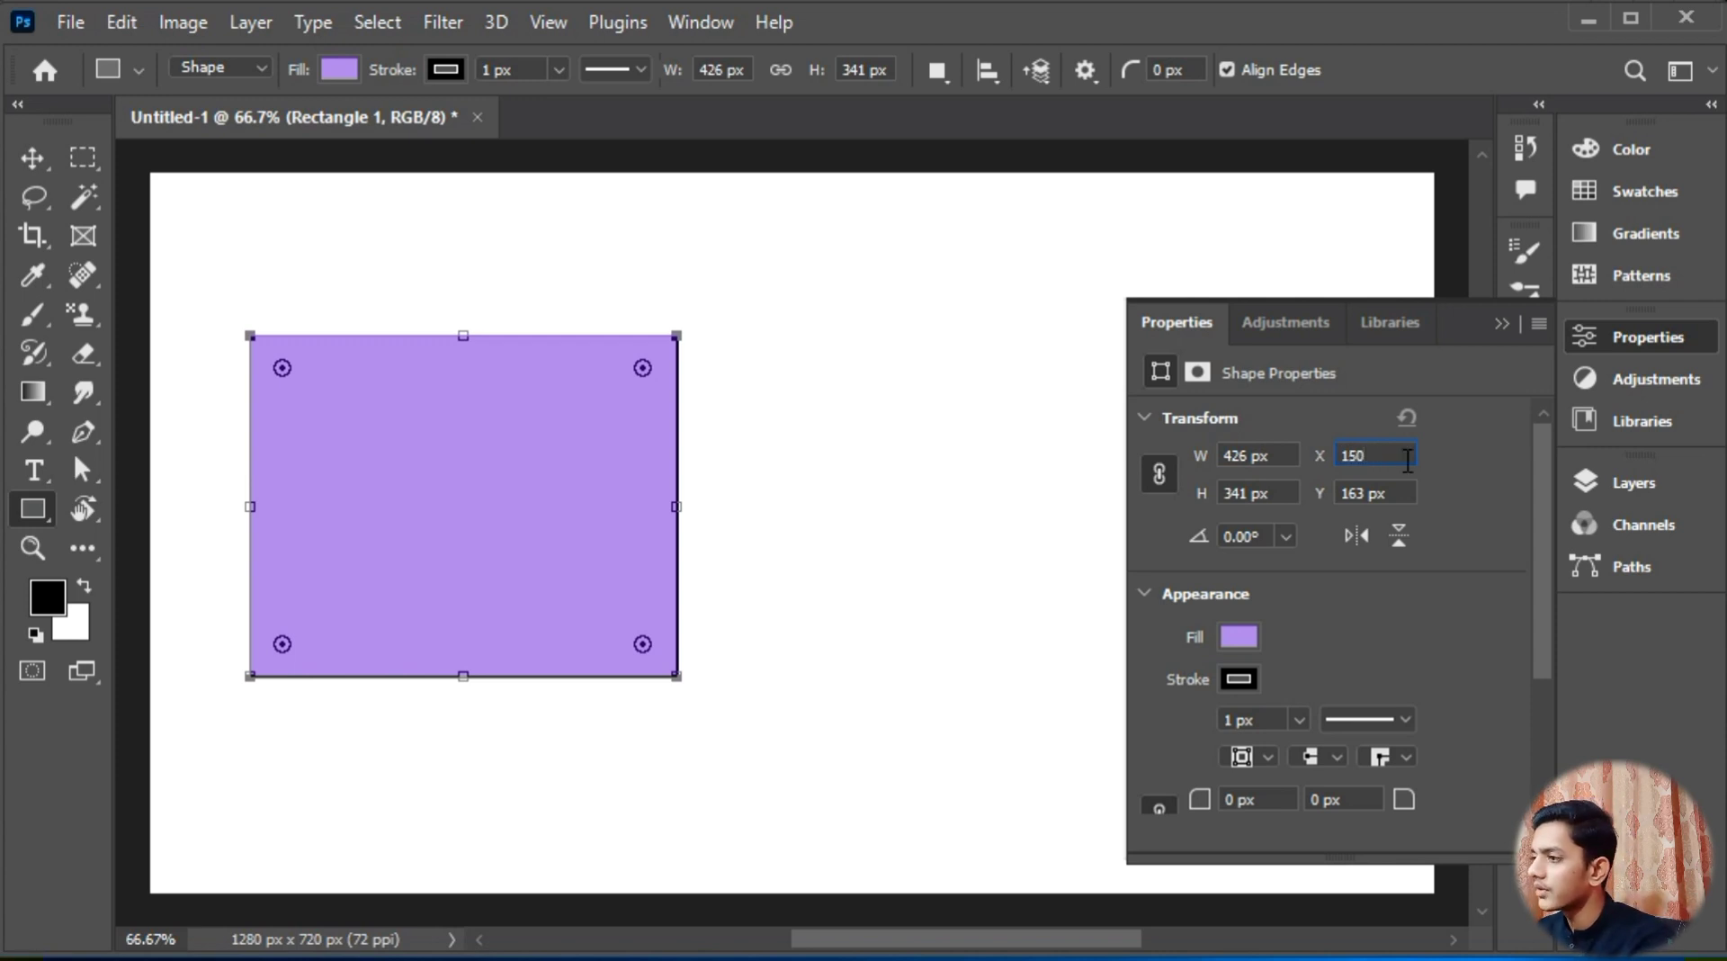
{"action": "key", "text": "Return"}
{"action": "left_click", "coordinate": [1457, 459]}
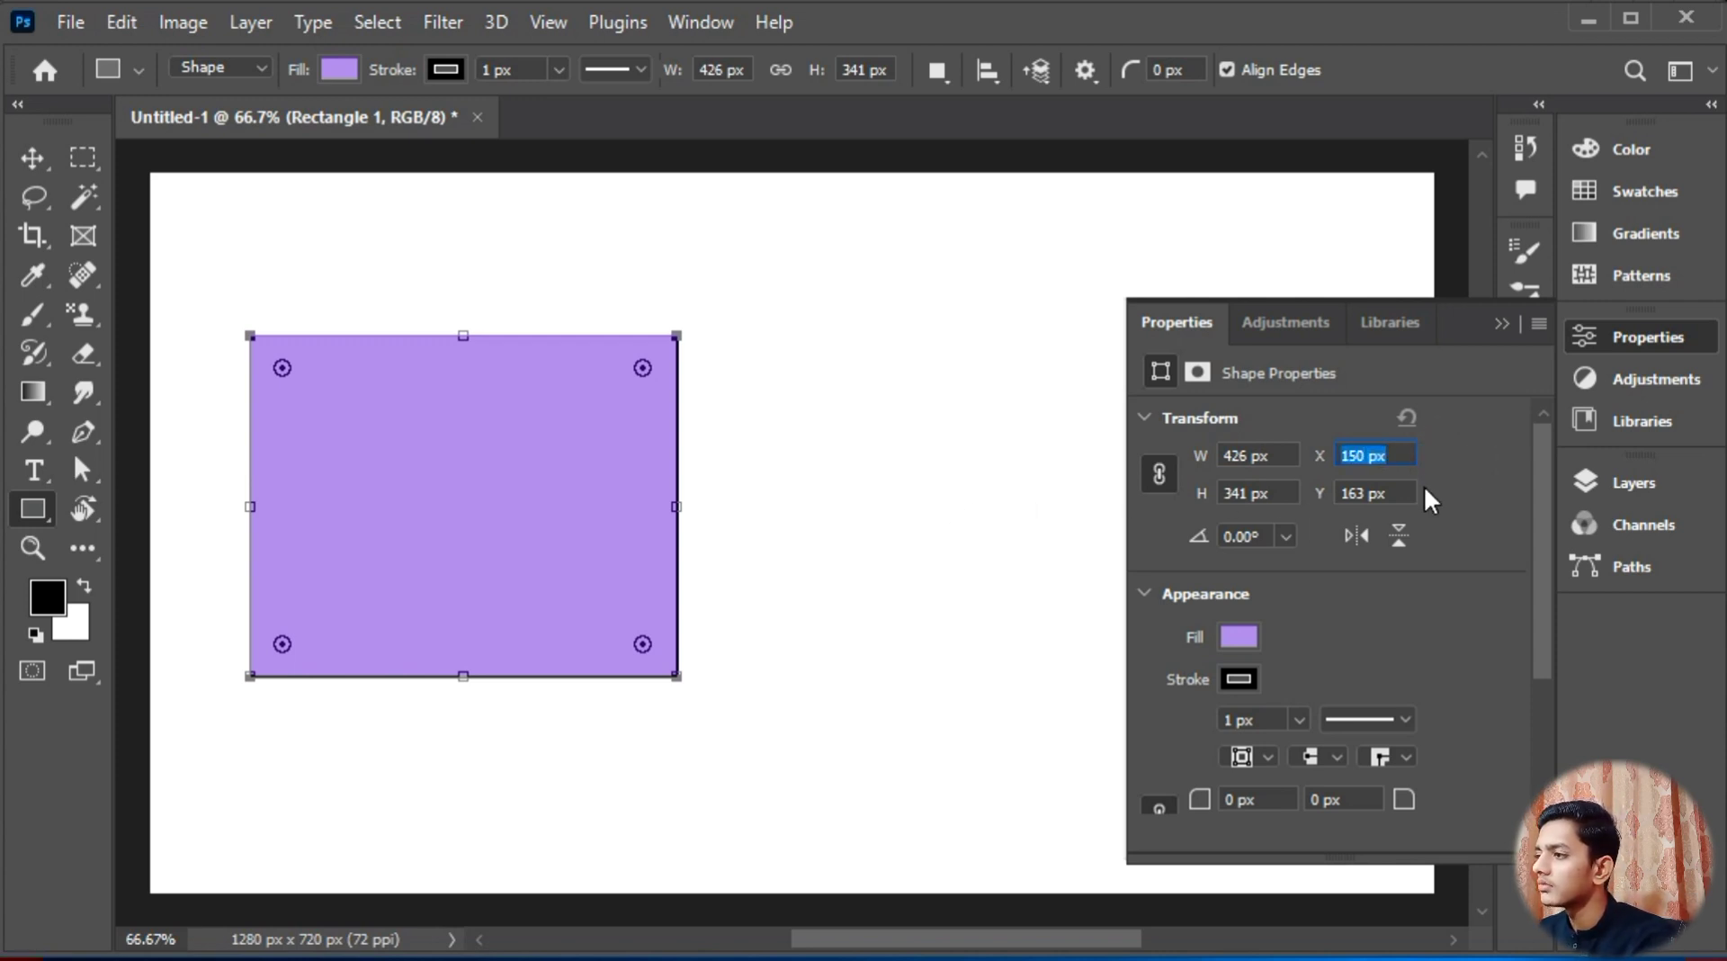
Step: Move the rectangle slightly to the right with the Move tool, to an X position of about 162 px
{"action": "left_click", "coordinate": [33, 159]}
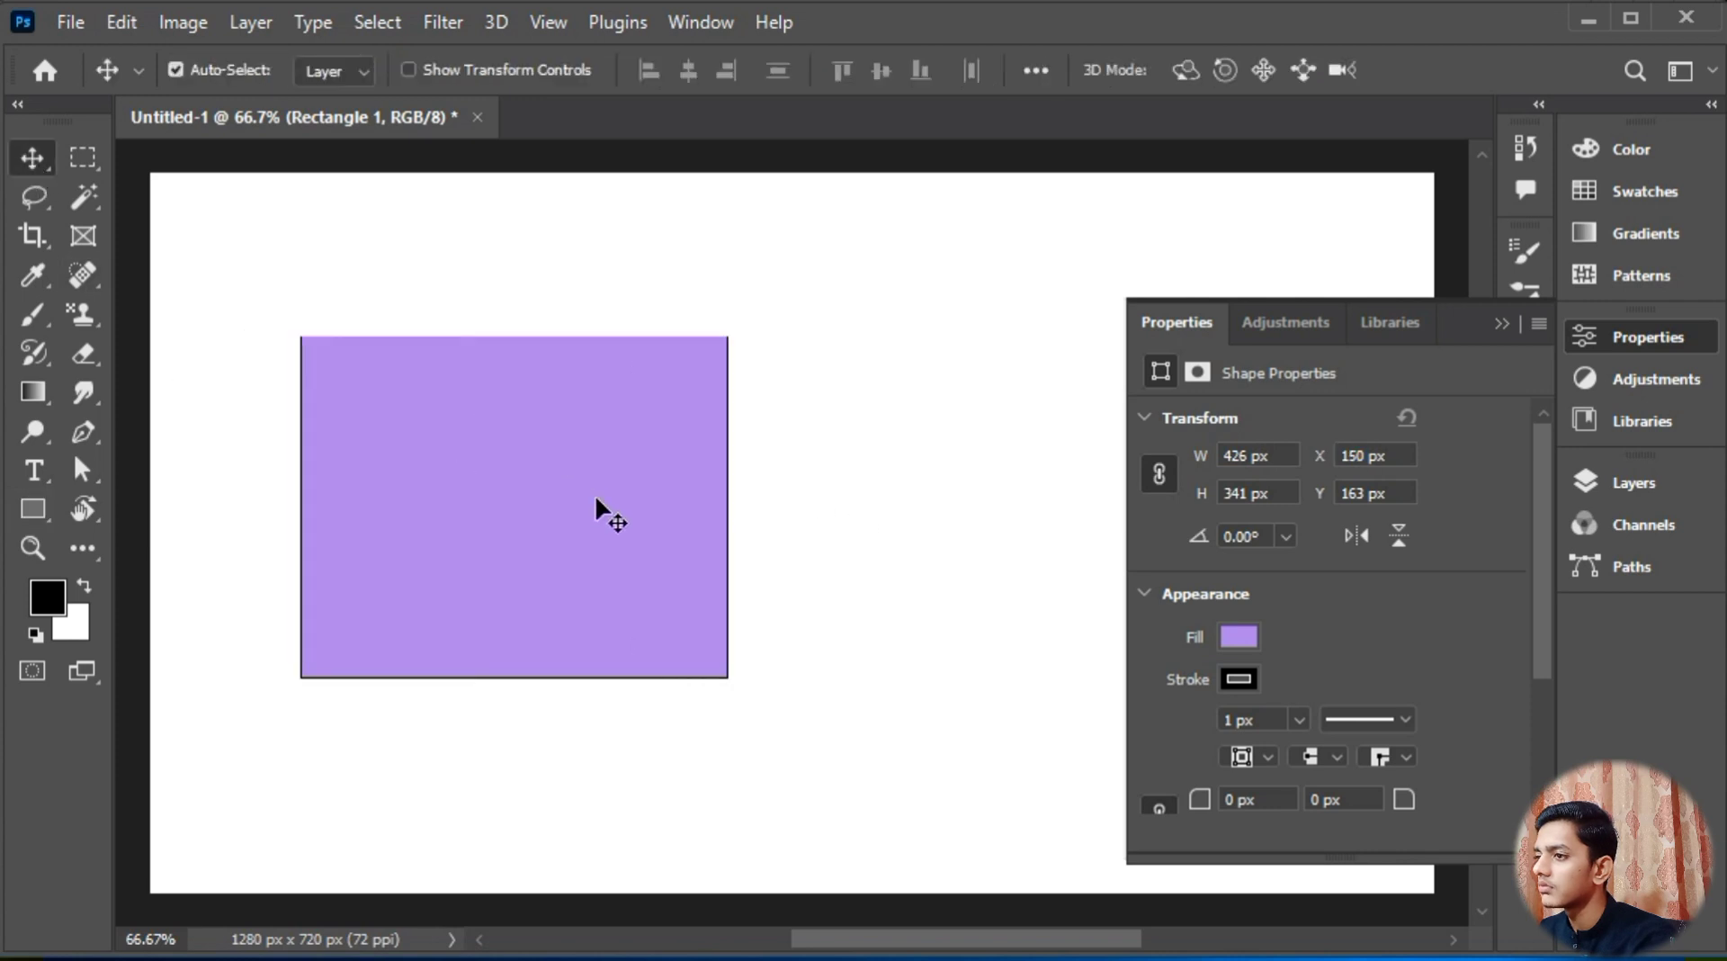
{"action": "left_click_drag", "start_coordinate": [538, 509], "coordinate": [550, 509]}
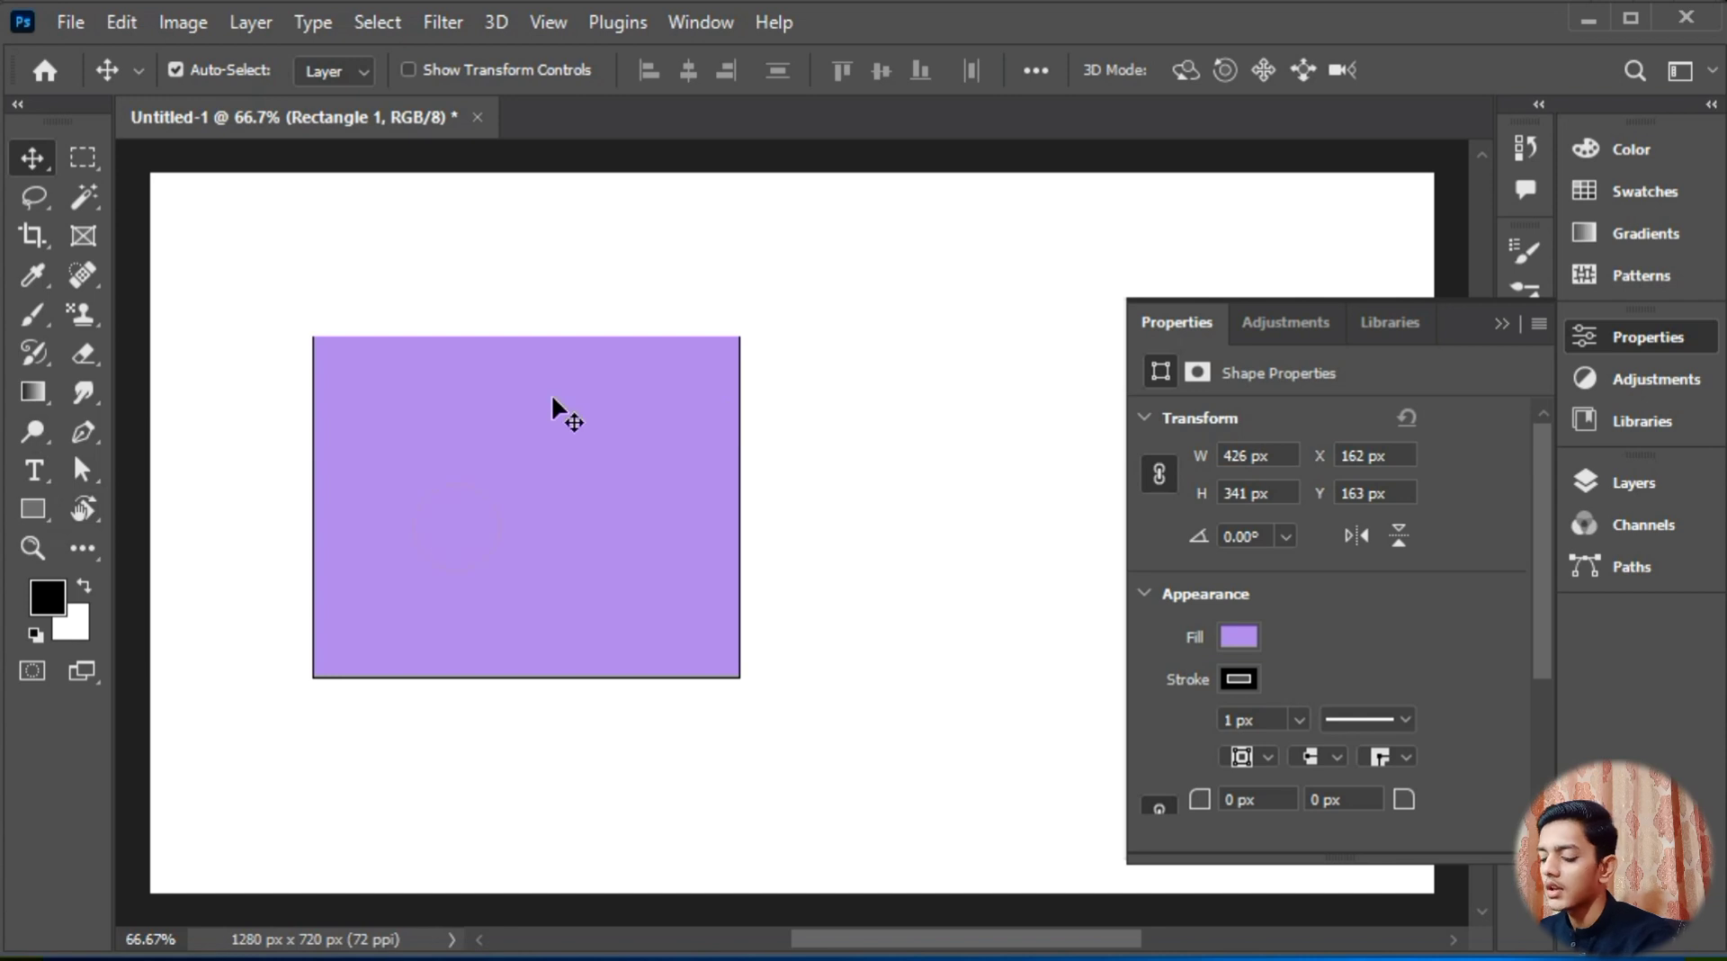
{"action": "key", "text": "ctrl"}
{"action": "key", "text": "ctrl+t"}
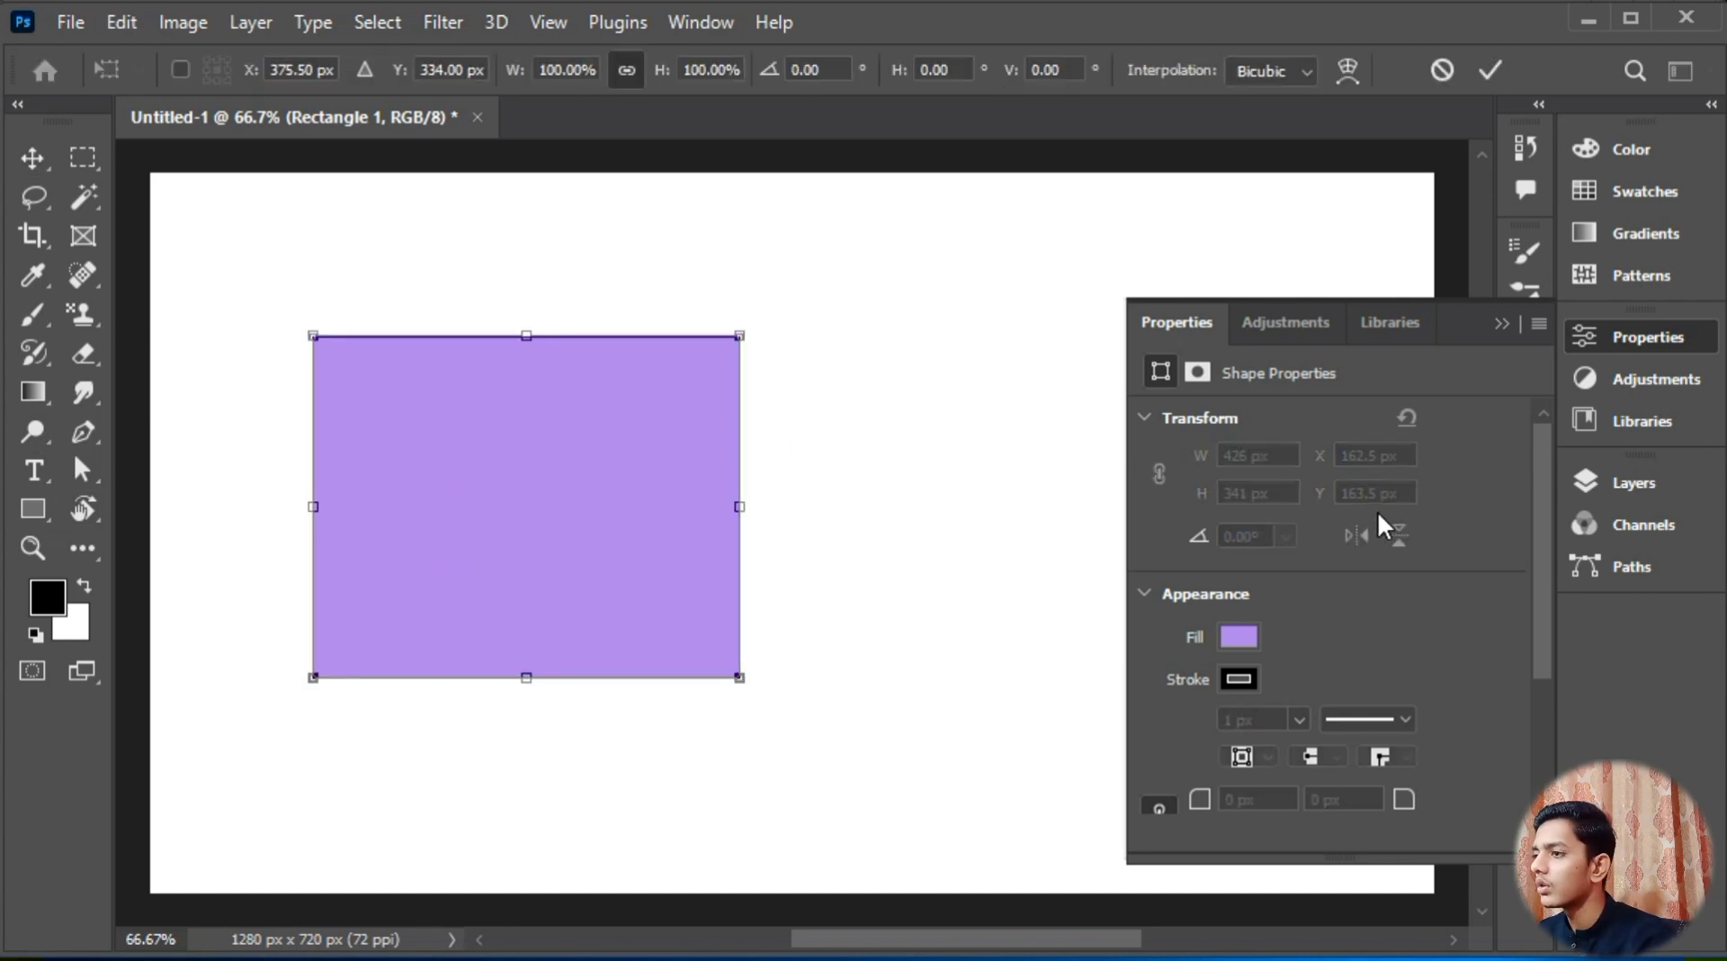
{"action": "left_click", "coordinate": [1489, 72]}
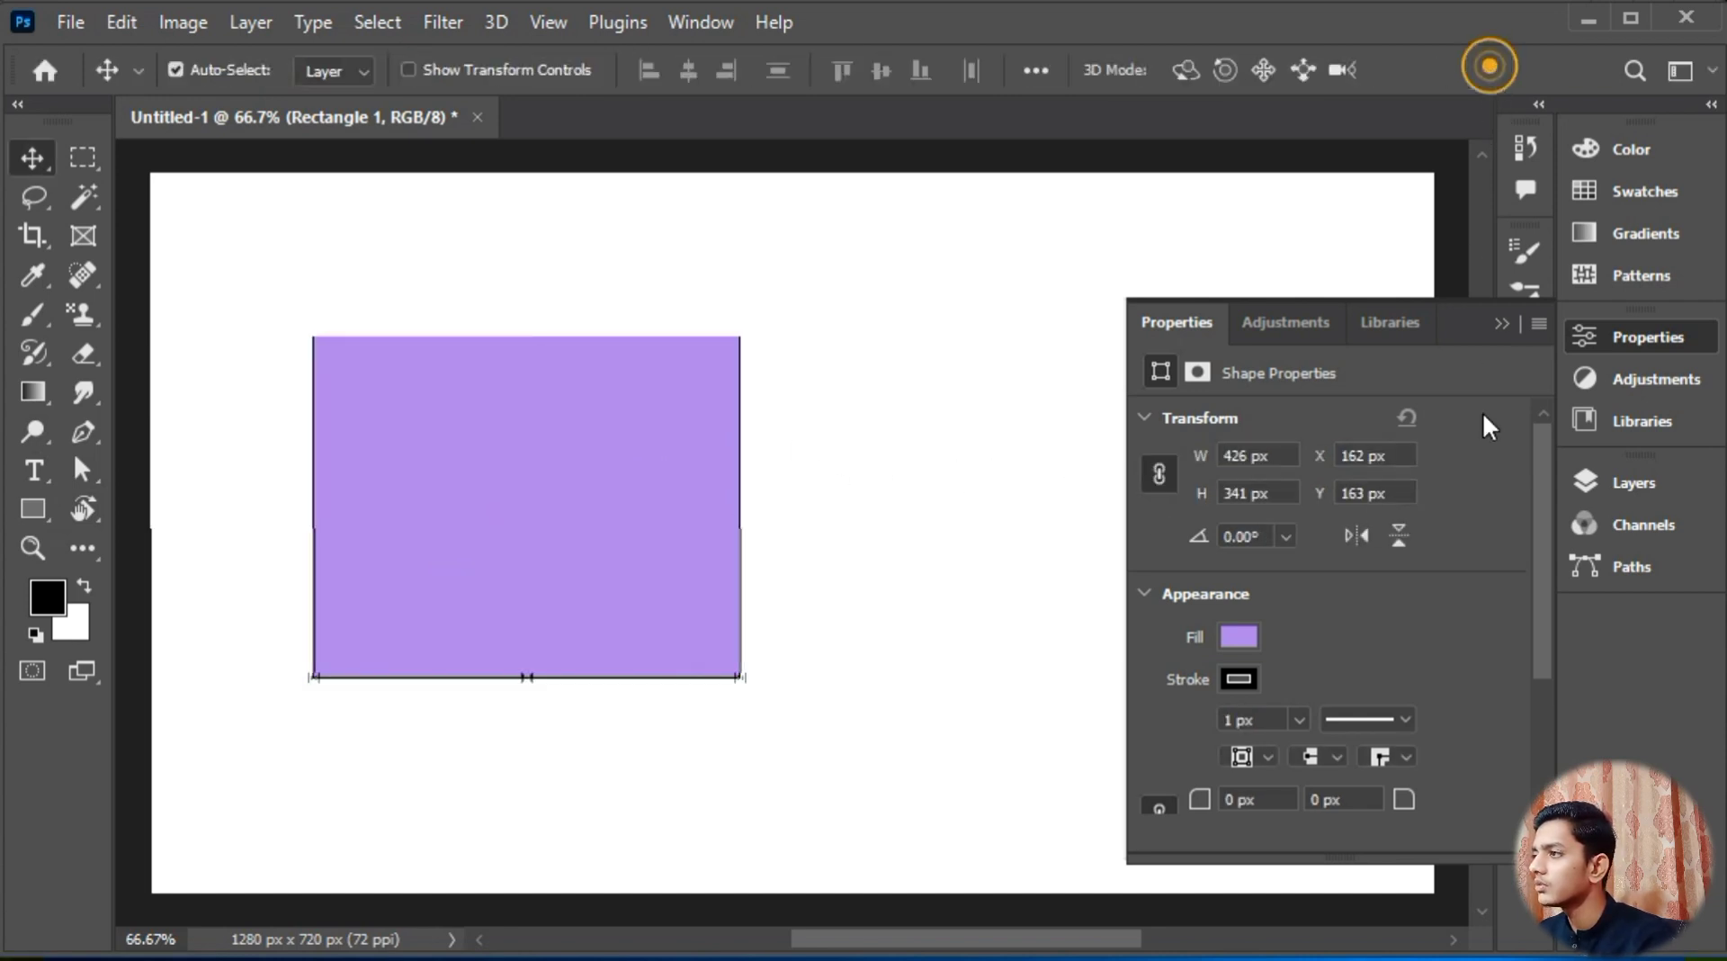
Step: Set the rectangle's Y position to 200 px
{"action": "left_click", "coordinate": [1389, 495]}
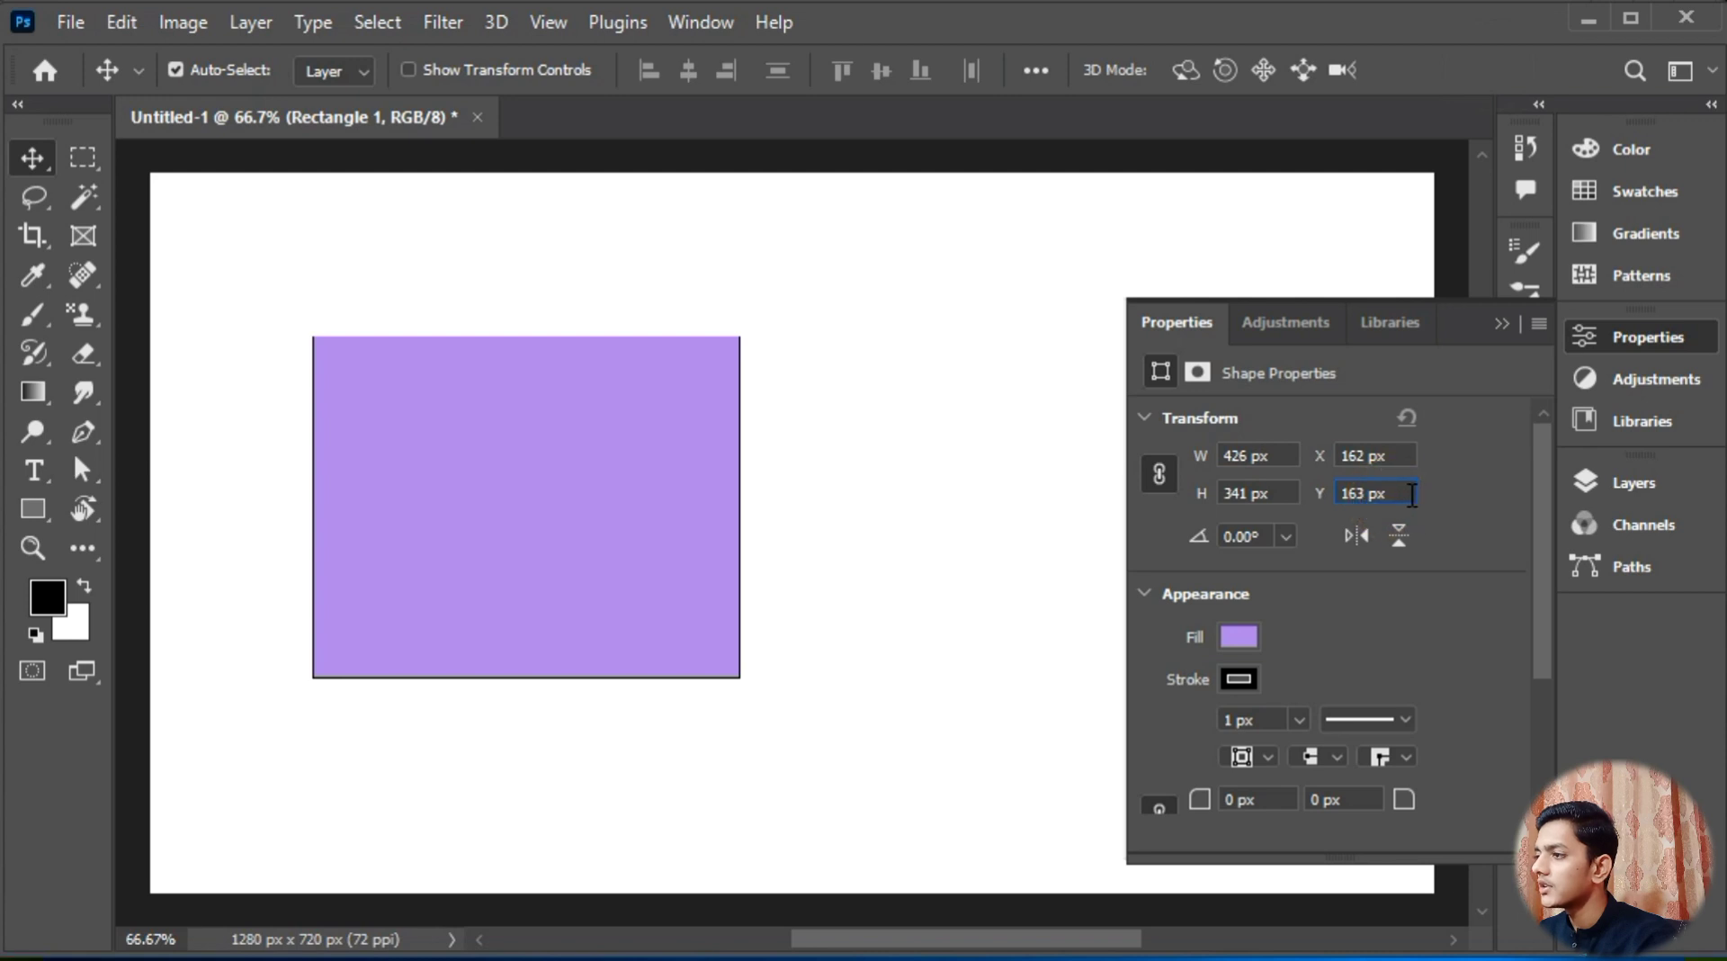
{"action": "key", "text": "Up"}
{"action": "key", "text": "Up"}
{"action": "key", "text": "Up"}
{"action": "key", "text": "Up"}
{"action": "key", "text": "Up"}
{"action": "key", "text": "Up"}
{"action": "key", "text": "Up"}
{"action": "key", "text": "Up"}
{"action": "key", "text": "Up"}
{"action": "key", "text": "Up"}
{"action": "key", "text": "Up"}
{"action": "key", "text": "Up"}
{"action": "key", "text": "Up"}
{"action": "key", "text": "Up"}
{"action": "key", "text": "Up"}
{"action": "key", "text": "Up"}
{"action": "key", "text": "Up"}
{"action": "key", "text": "Up"}
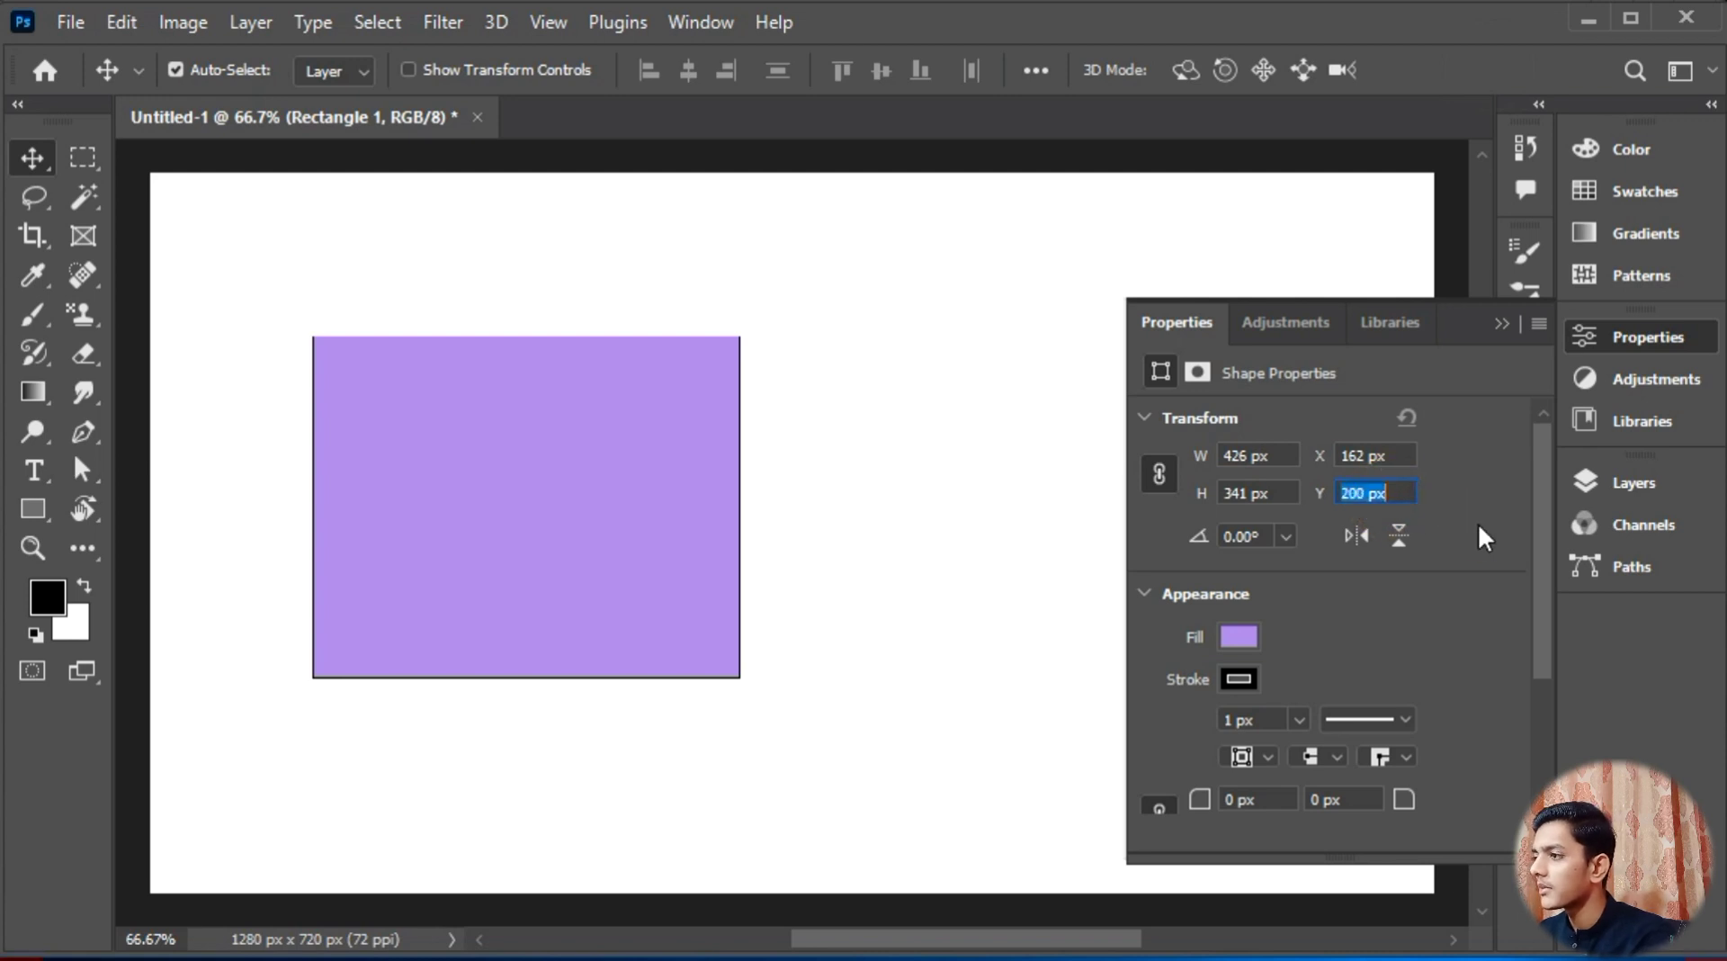
{"action": "left_click", "coordinate": [1389, 455]}
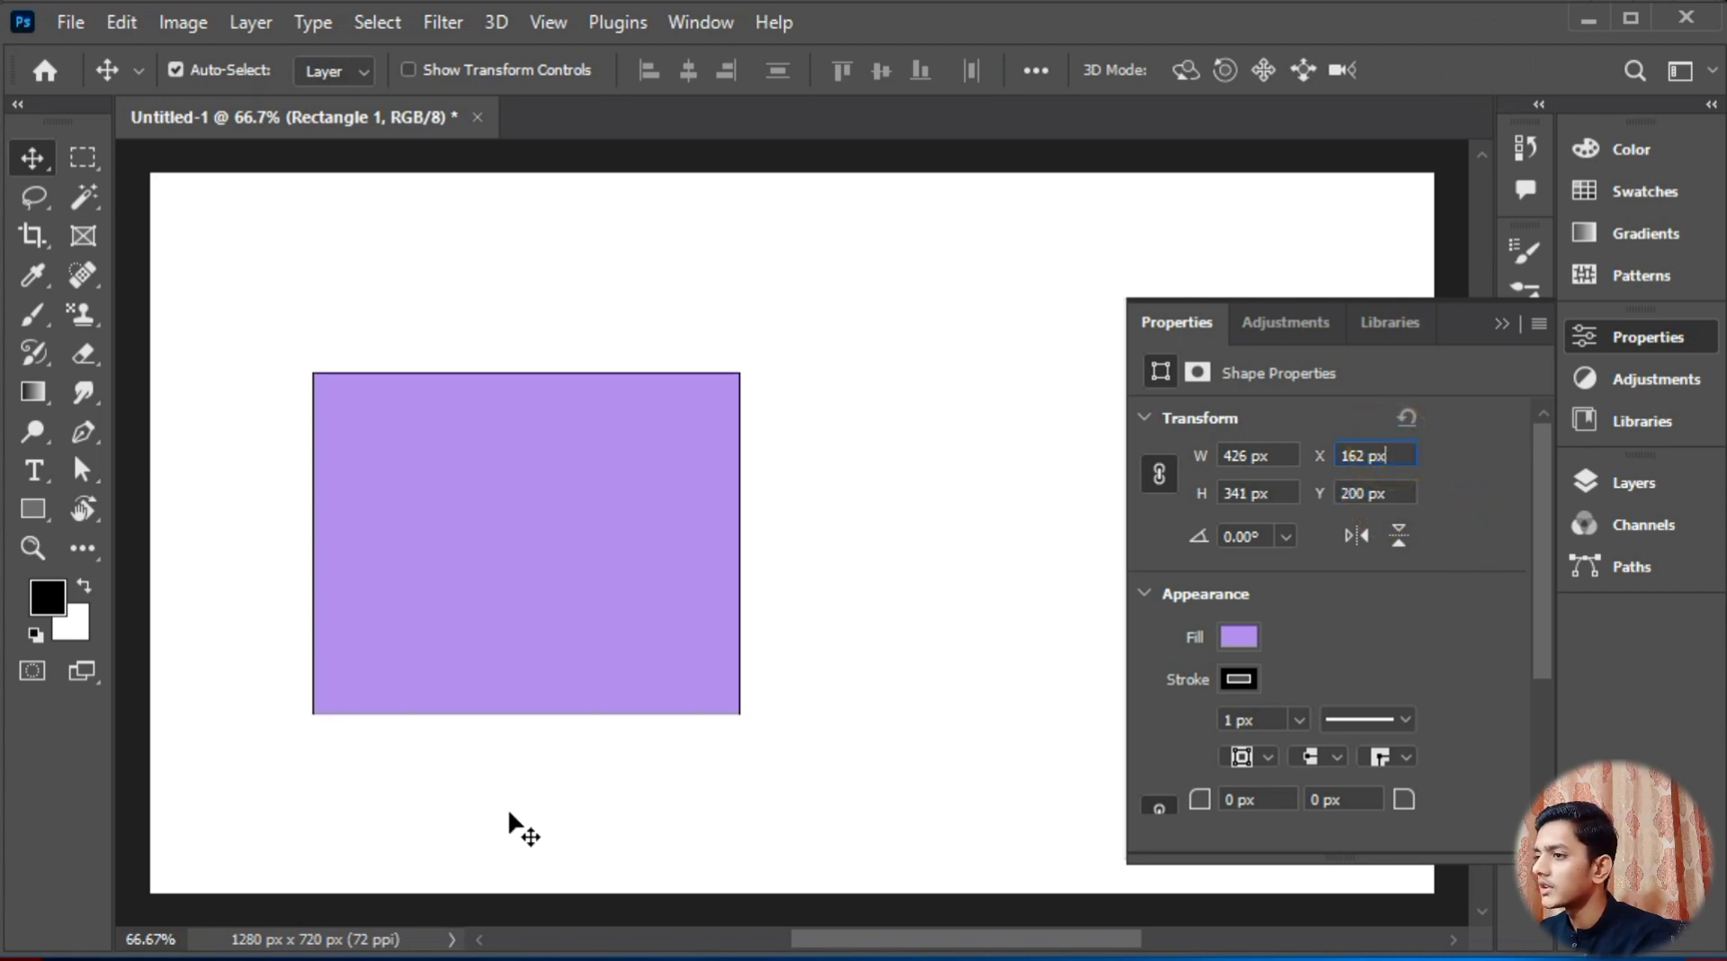
{"action": "left_click", "coordinate": [1390, 493]}
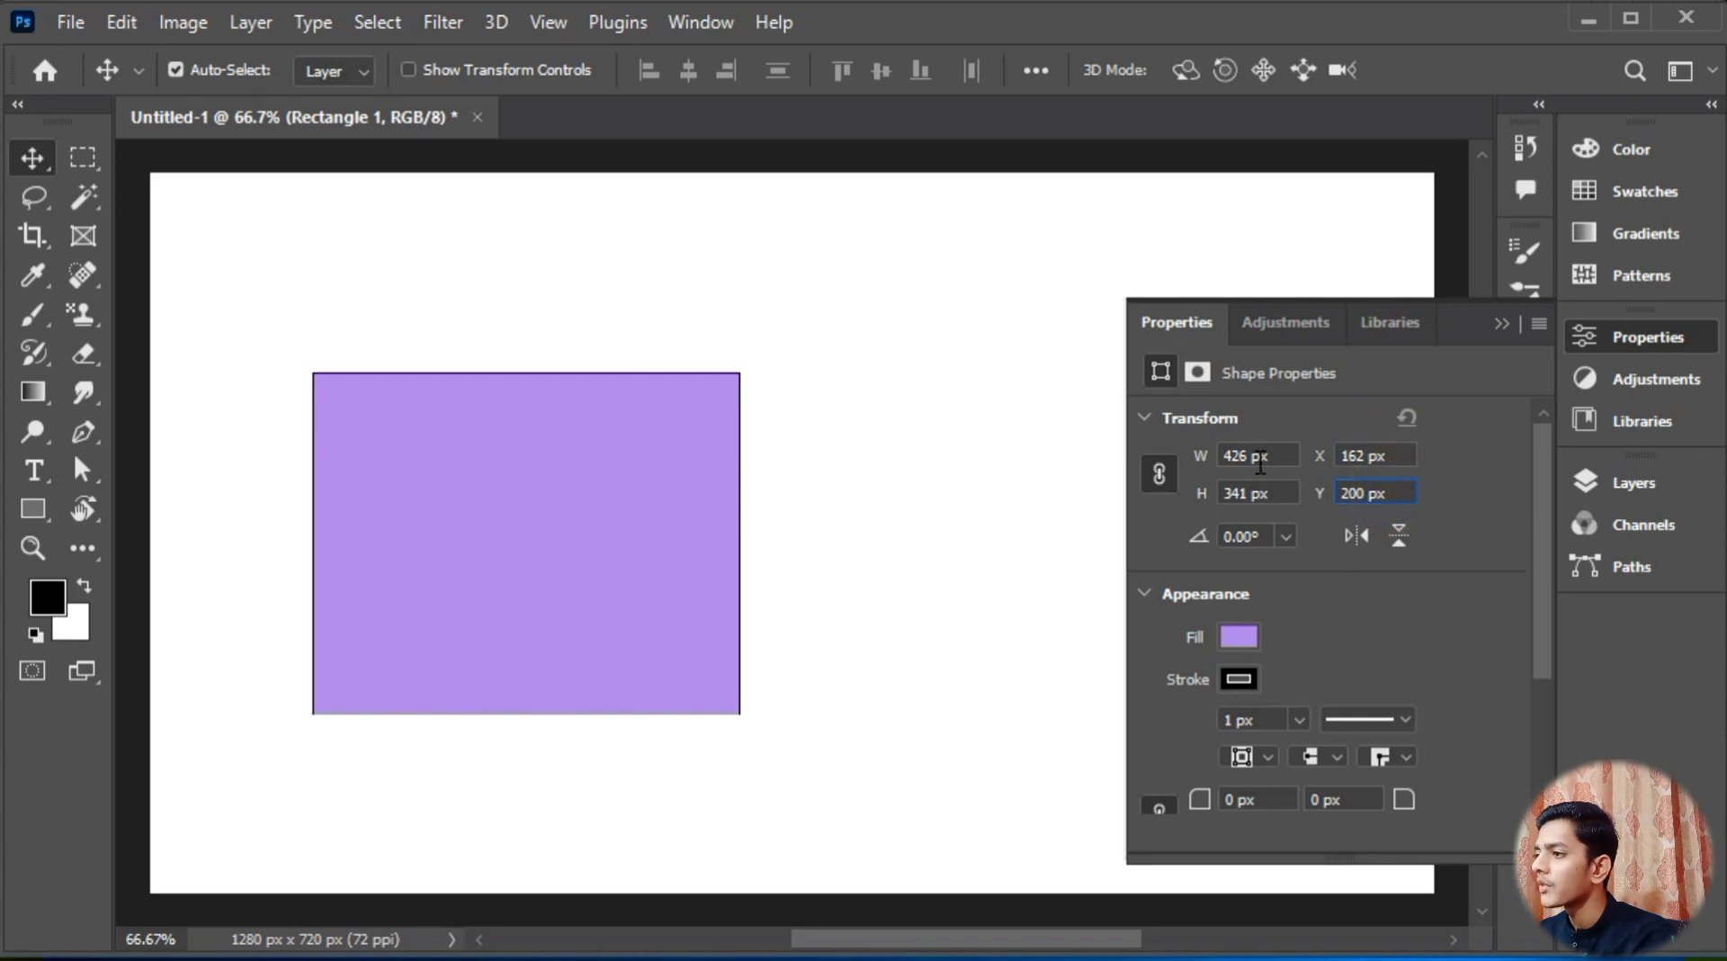
Step: Try to increase the rectangle's width with its proportions linked
{"action": "left_click_drag", "start_coordinate": [1273, 461], "coordinate": [1224, 457]}
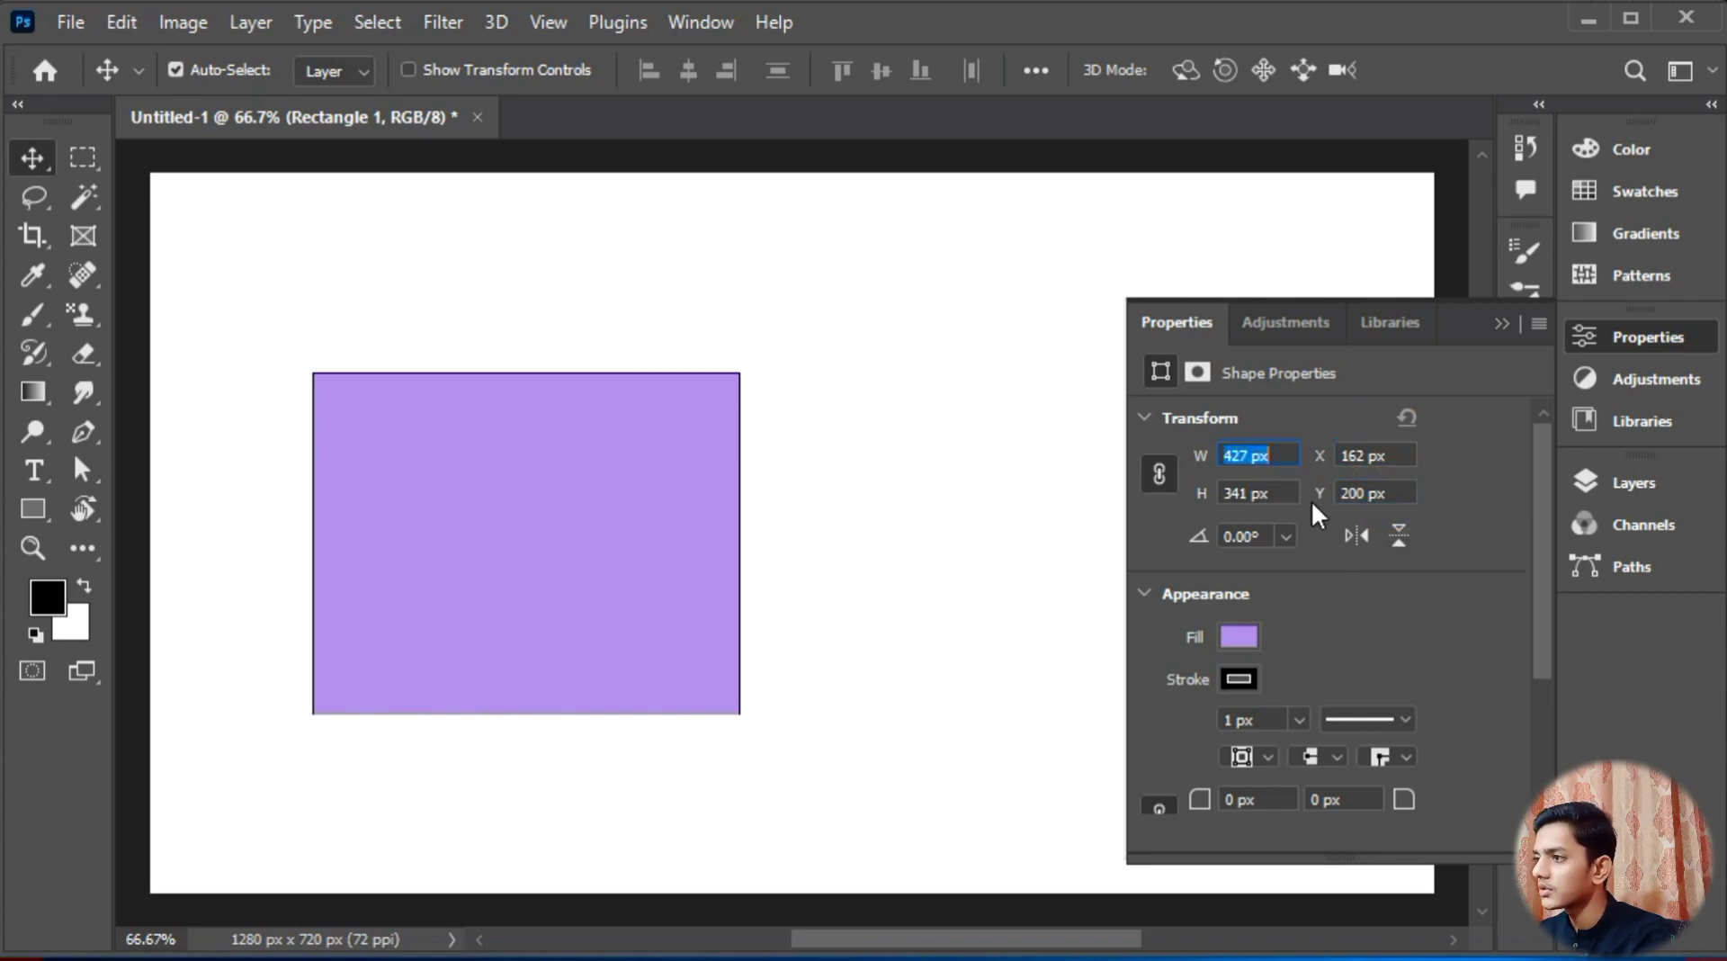
{"action": "key", "text": "Up"}
{"action": "key", "text": "Up"}
{"action": "key", "text": "Up"}
{"action": "key", "text": "Up"}
{"action": "key", "text": "Up"}
{"action": "key", "text": "Up"}
{"action": "key", "text": "Up"}
{"action": "key", "text": "Up"}
{"action": "key", "text": "Up"}
{"action": "key", "text": "Up"}
{"action": "key", "text": "Up"}
{"action": "key", "text": "Up"}
{"action": "key", "text": "Up"}
{"action": "key", "text": "Up"}
{"action": "key", "text": "Up"}
{"action": "key", "text": "Up"}
{"action": "key", "text": "Up"}
{"action": "key", "text": "Up"}
{"action": "left_click", "coordinate": [1380, 628]}
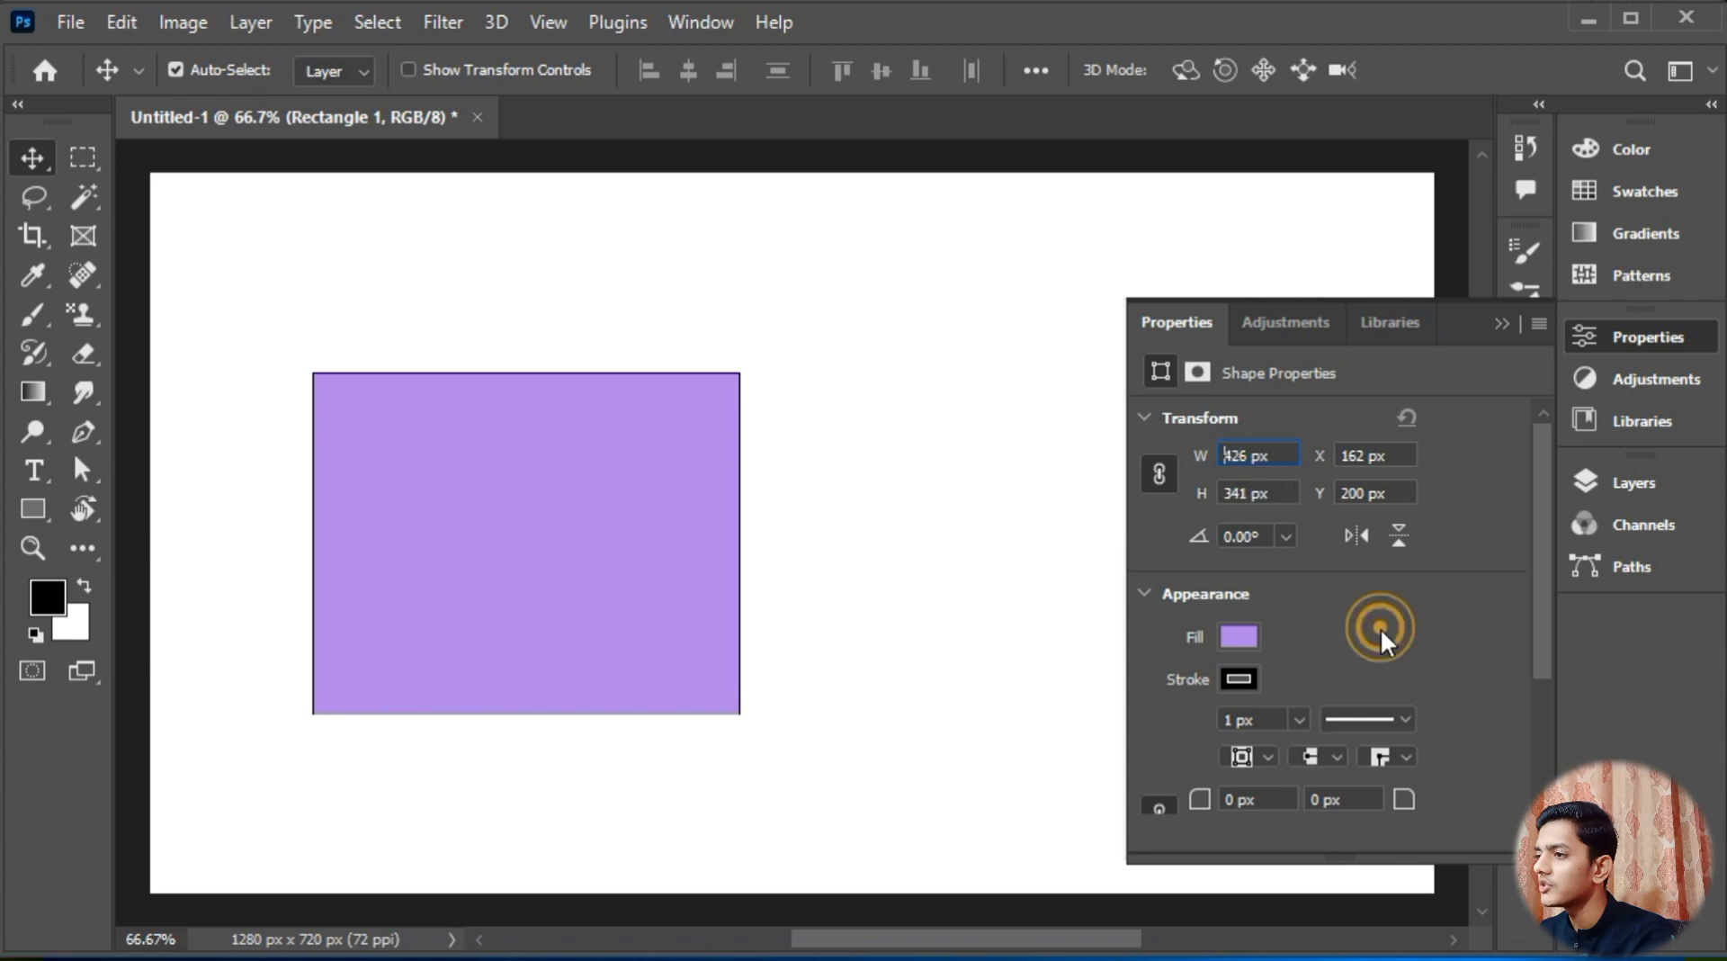
{"action": "left_click", "coordinate": [1396, 649]}
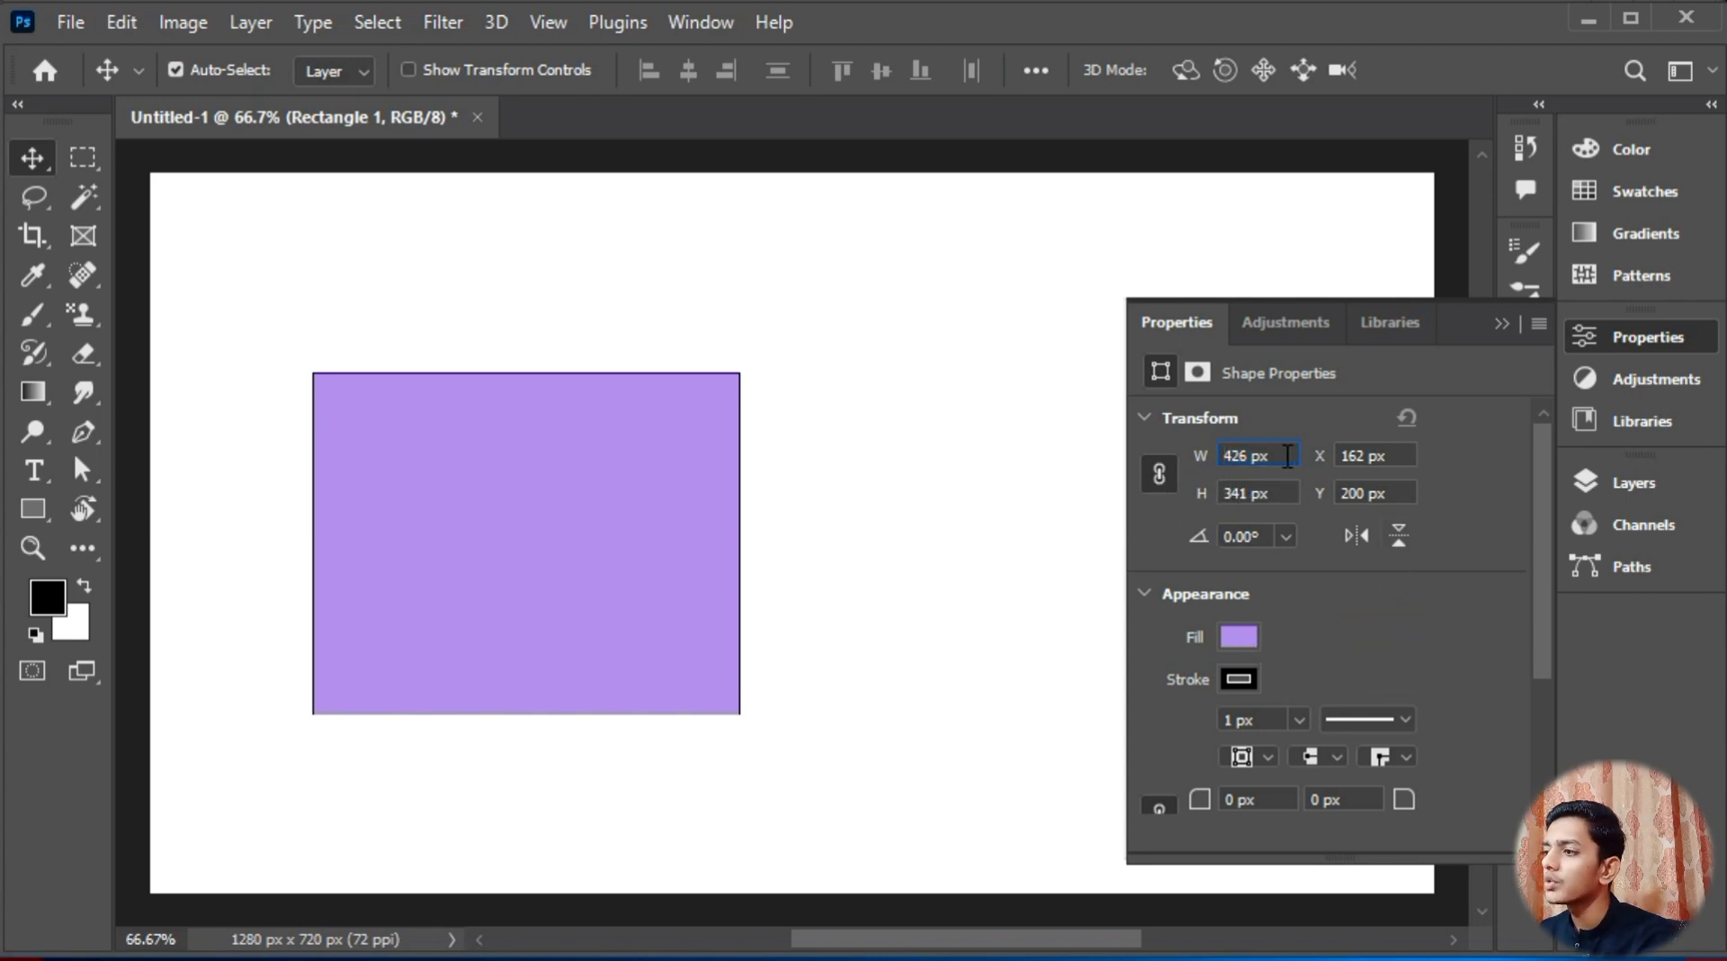
Step: Unlink the rectangle's width and height and set its height to 366 px
{"action": "left_click", "coordinate": [1255, 500]}
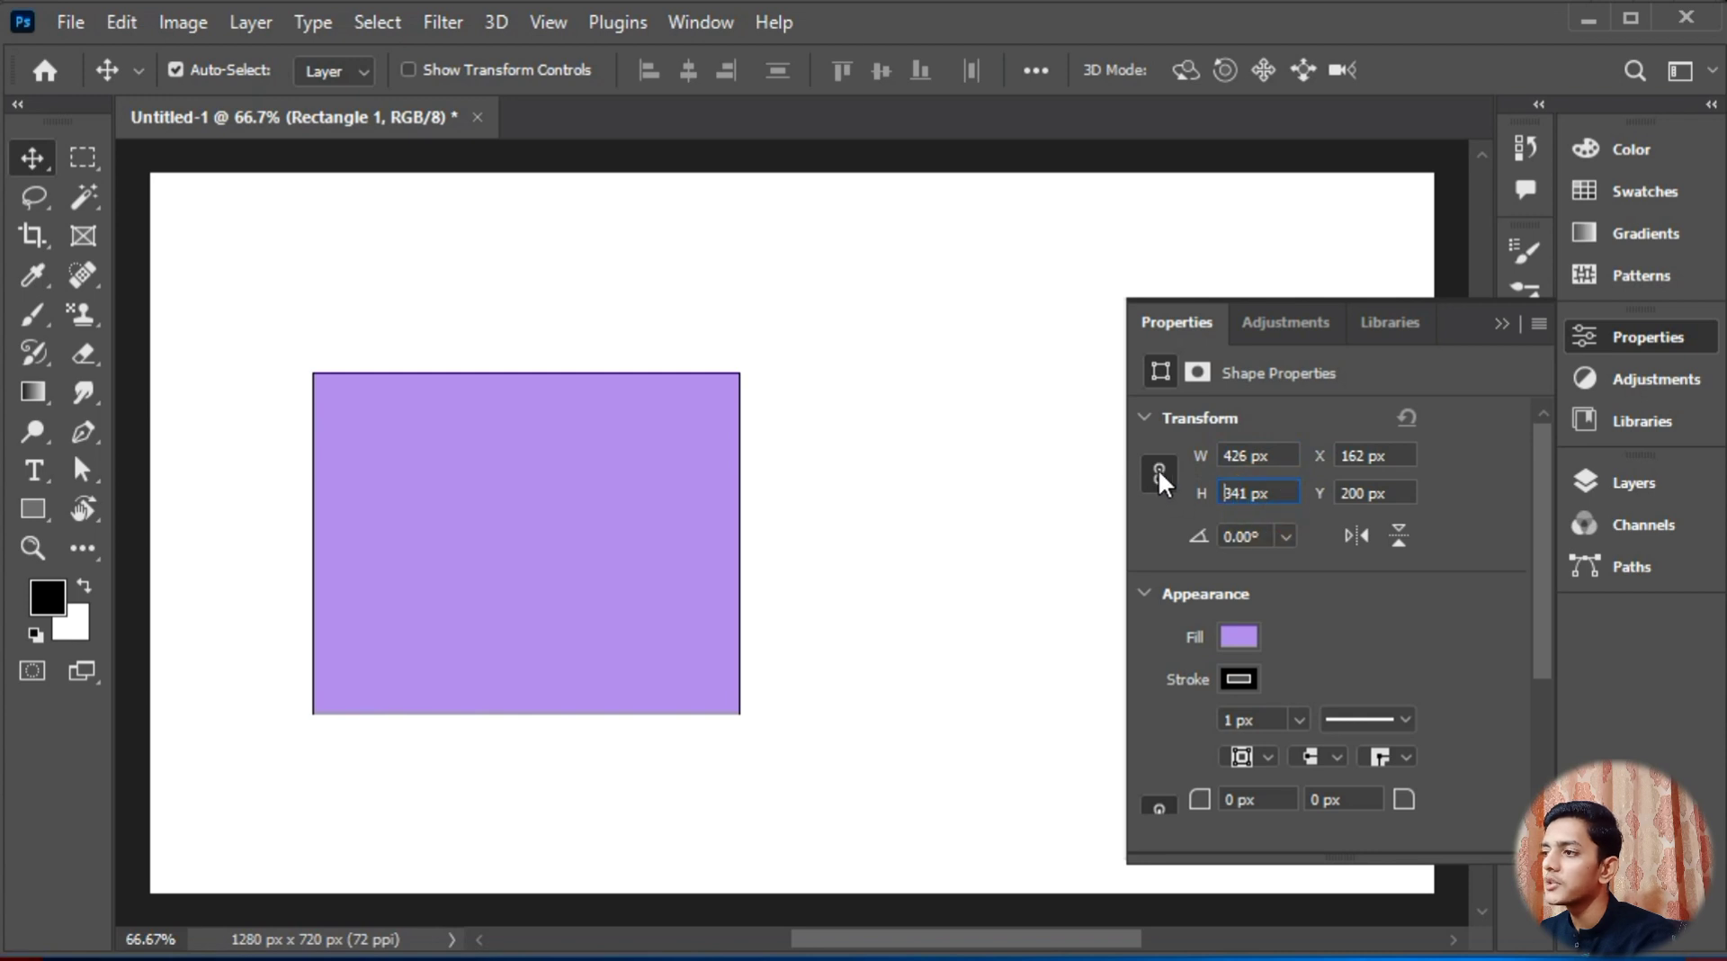
{"action": "left_click", "coordinate": [1159, 473]}
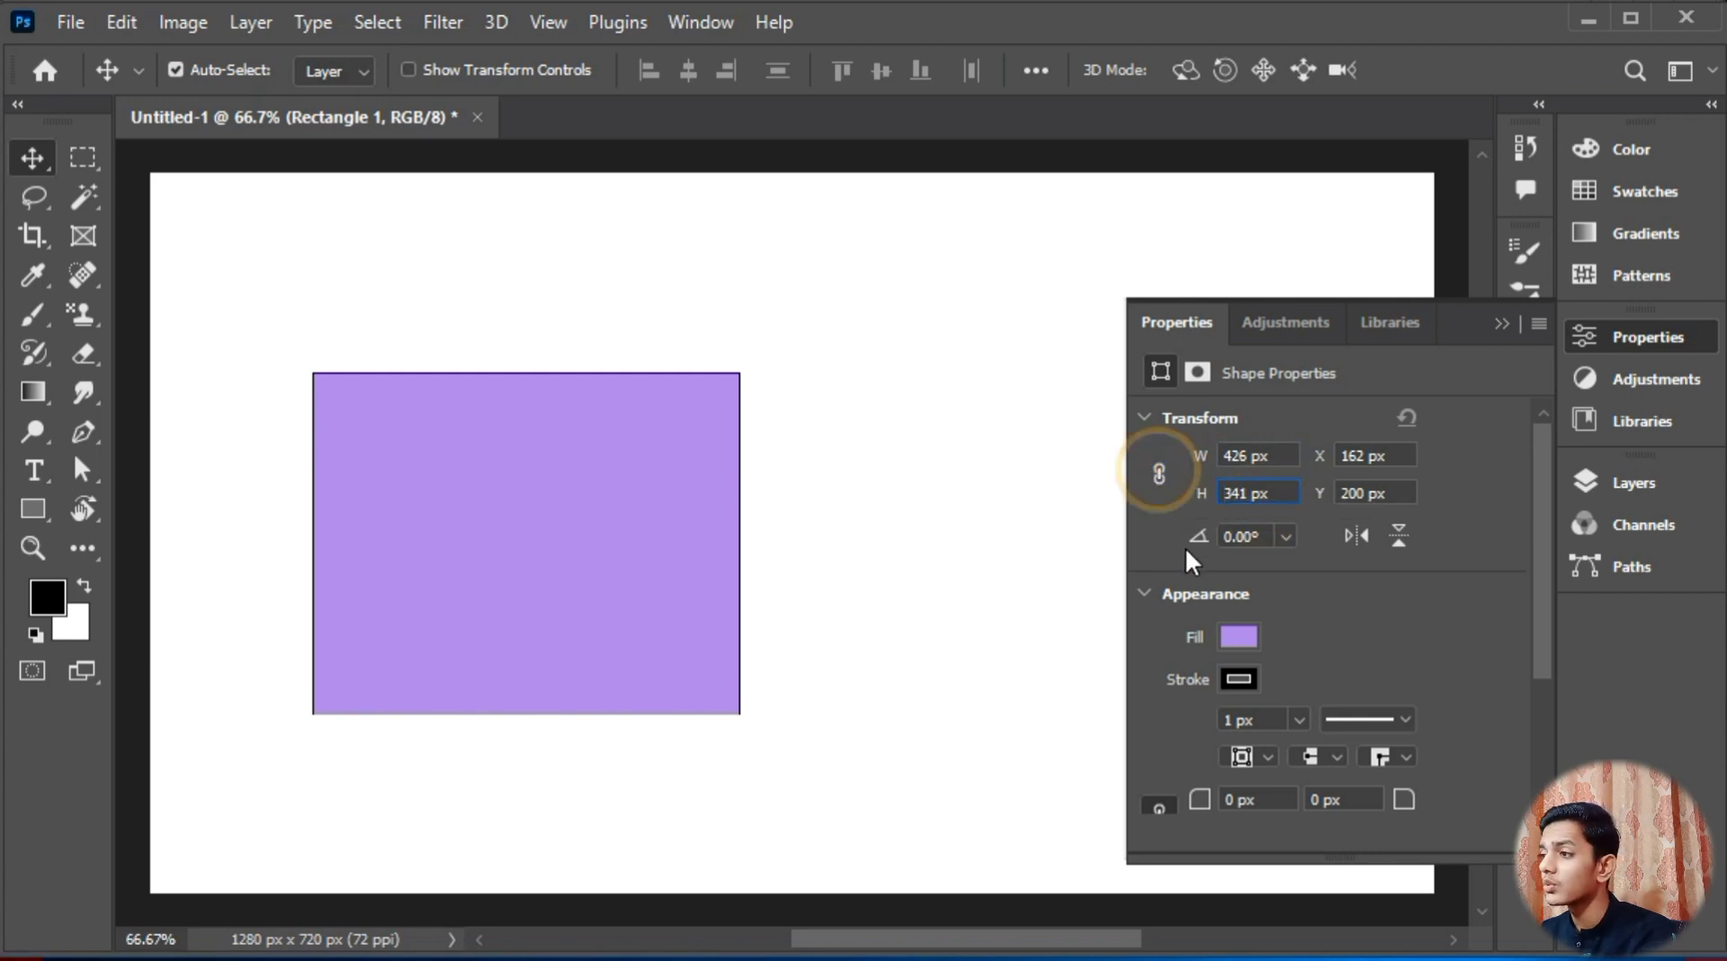
{"action": "left_click", "coordinate": [1287, 504]}
{"action": "key", "text": "Up"}
{"action": "key", "text": "Up"}
{"action": "key", "text": "Up"}
{"action": "key", "text": "Up"}
{"action": "key", "text": "Up"}
{"action": "key", "text": "Up"}
{"action": "key", "text": "Up"}
{"action": "key", "text": "Up"}
{"action": "key", "text": "Up"}
{"action": "key", "text": "Up"}
{"action": "key", "text": "Up"}
{"action": "key", "text": "Up"}
{"action": "key", "text": "Up"}
{"action": "key", "text": "Up"}
{"action": "key", "text": "Up"}
{"action": "key", "text": "Up"}
{"action": "key", "text": "Up"}
{"action": "key", "text": "Up"}
{"action": "key", "text": "Up"}
{"action": "key", "text": "Up"}
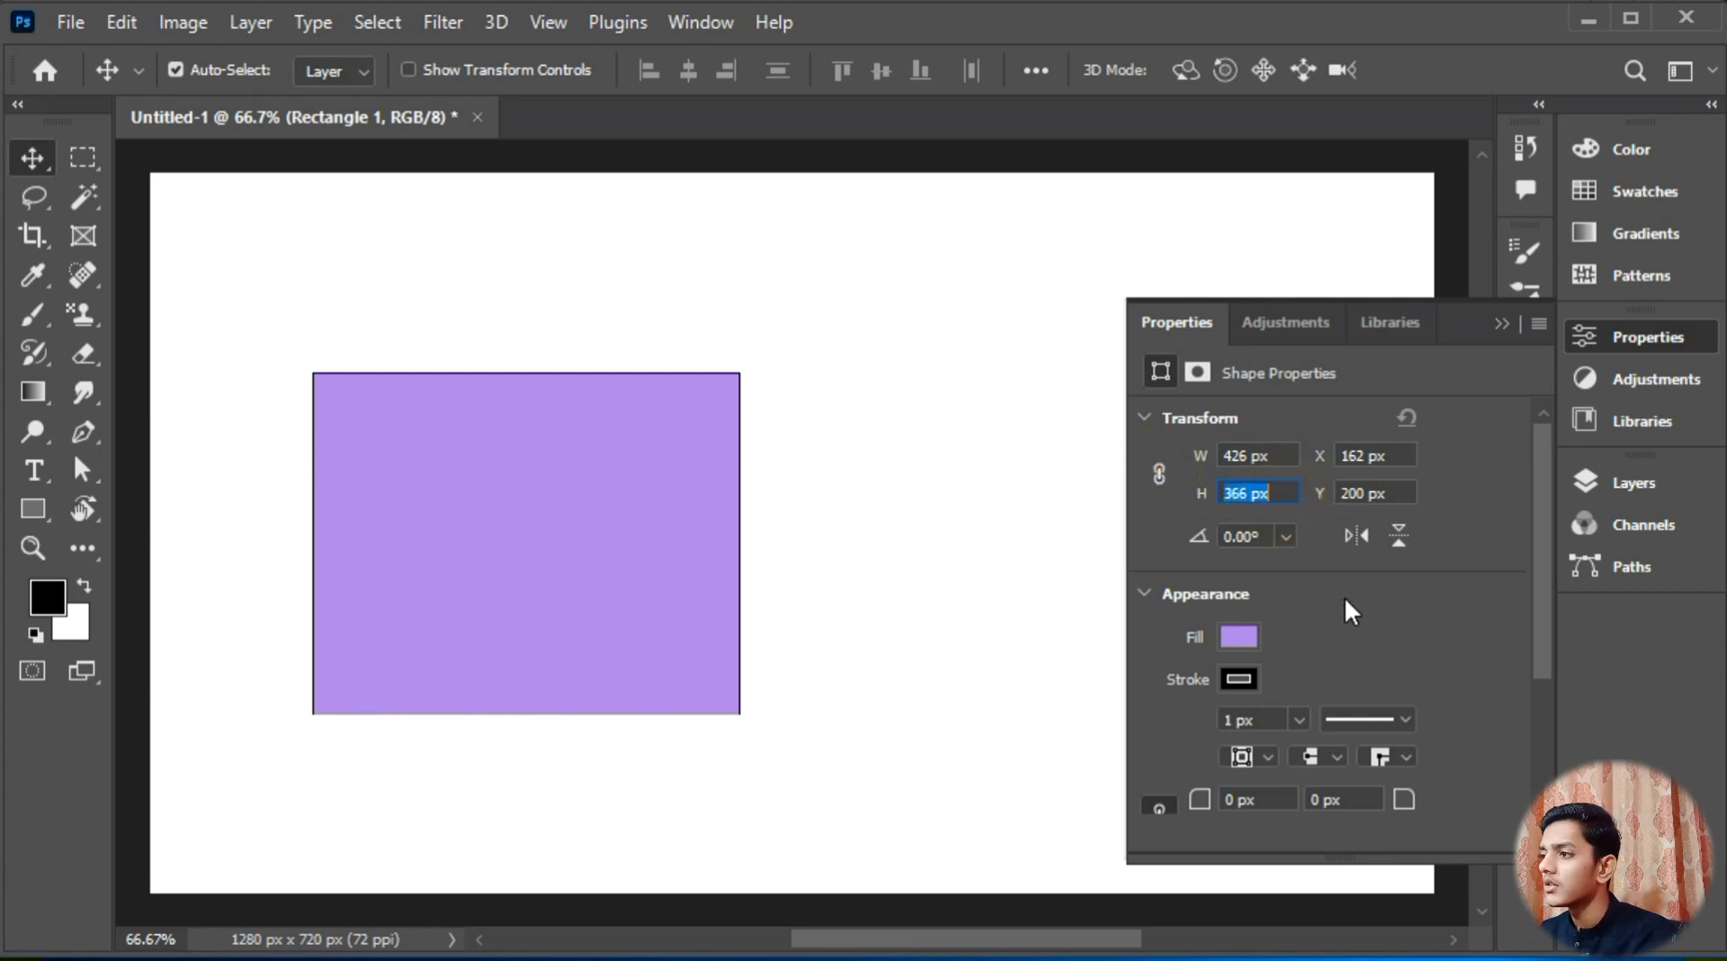
{"action": "left_click", "coordinate": [1287, 455]}
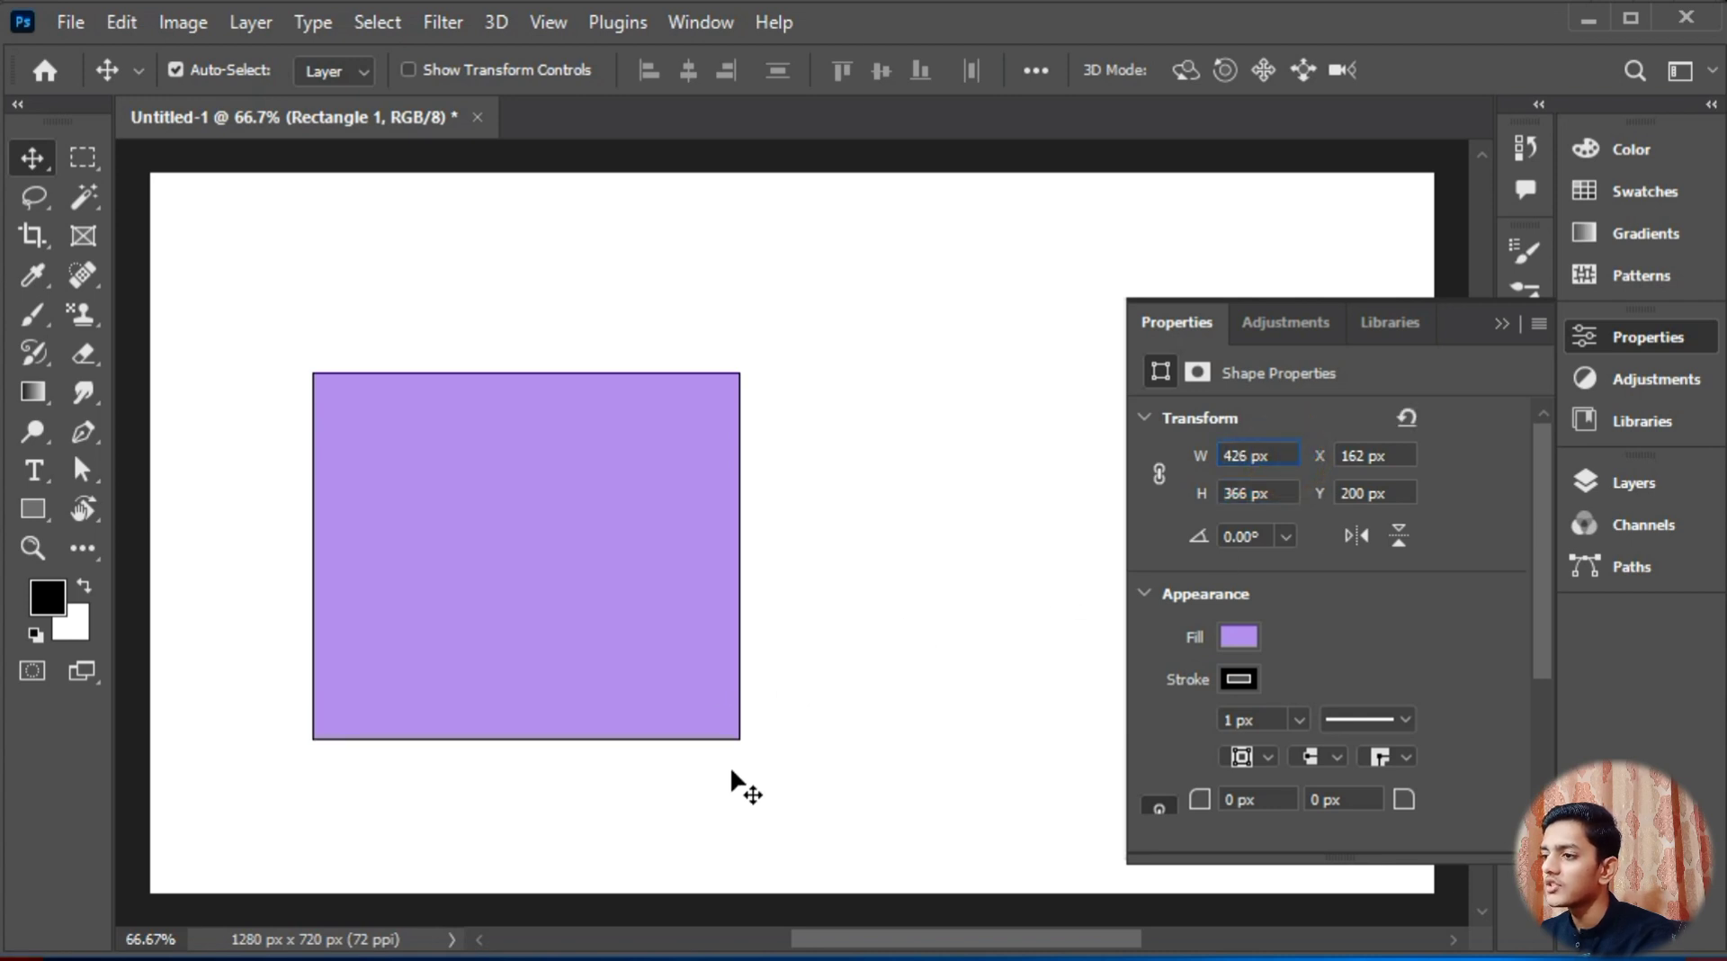
Step: Relink the rectangle's width and height and scale it proportionally to a width of 504 px
{"action": "left_click", "coordinate": [1164, 477]}
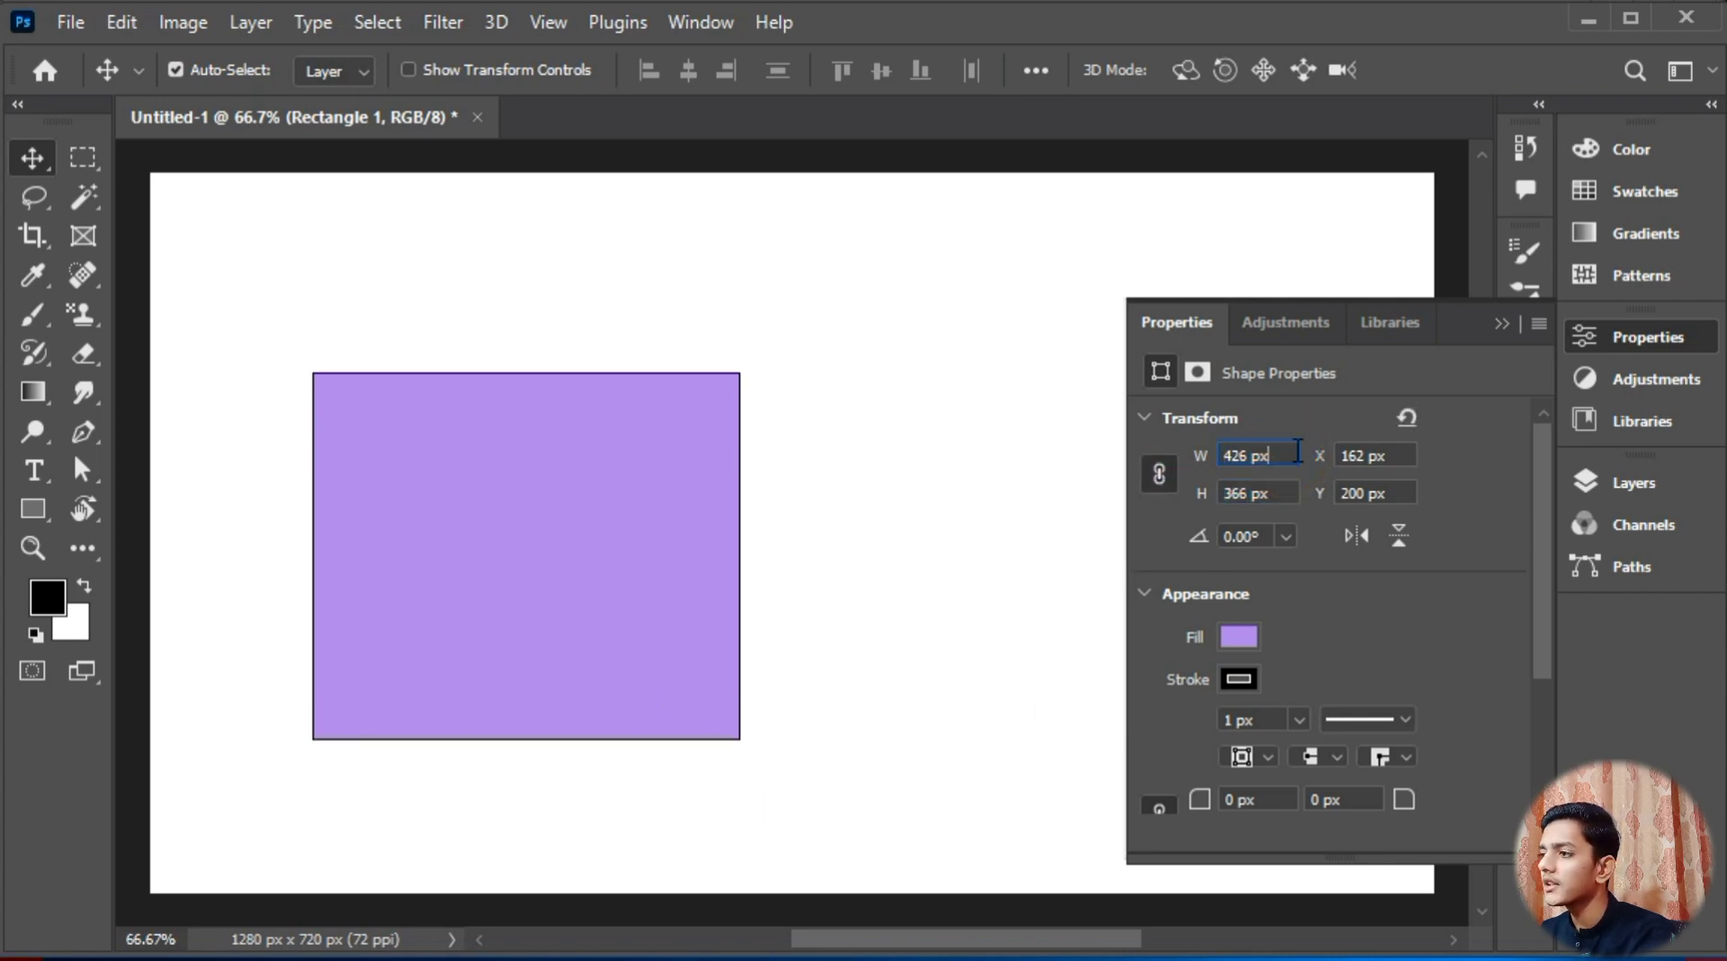
{"action": "left_click", "coordinate": [1293, 449]}
{"action": "key", "text": "Up"}
{"action": "key", "text": "Up"}
{"action": "key", "text": "Up"}
{"action": "key", "text": "Up"}
{"action": "key", "text": "Up"}
{"action": "key", "text": "Up"}
{"action": "key", "text": "Up"}
{"action": "key", "text": "Up"}
{"action": "key", "text": "Up"}
{"action": "key", "text": "Up"}
{"action": "key", "text": "Up"}
{"action": "key", "text": "Up"}
{"action": "key", "text": "Up"}
{"action": "key", "text": "Up"}
{"action": "key", "text": "Up"}
{"action": "key", "text": "Up"}
{"action": "key", "text": "Up"}
{"action": "key", "text": "Up"}
{"action": "key", "text": "Up"}
{"action": "key", "text": "Up"}
{"action": "key", "text": "Up"}
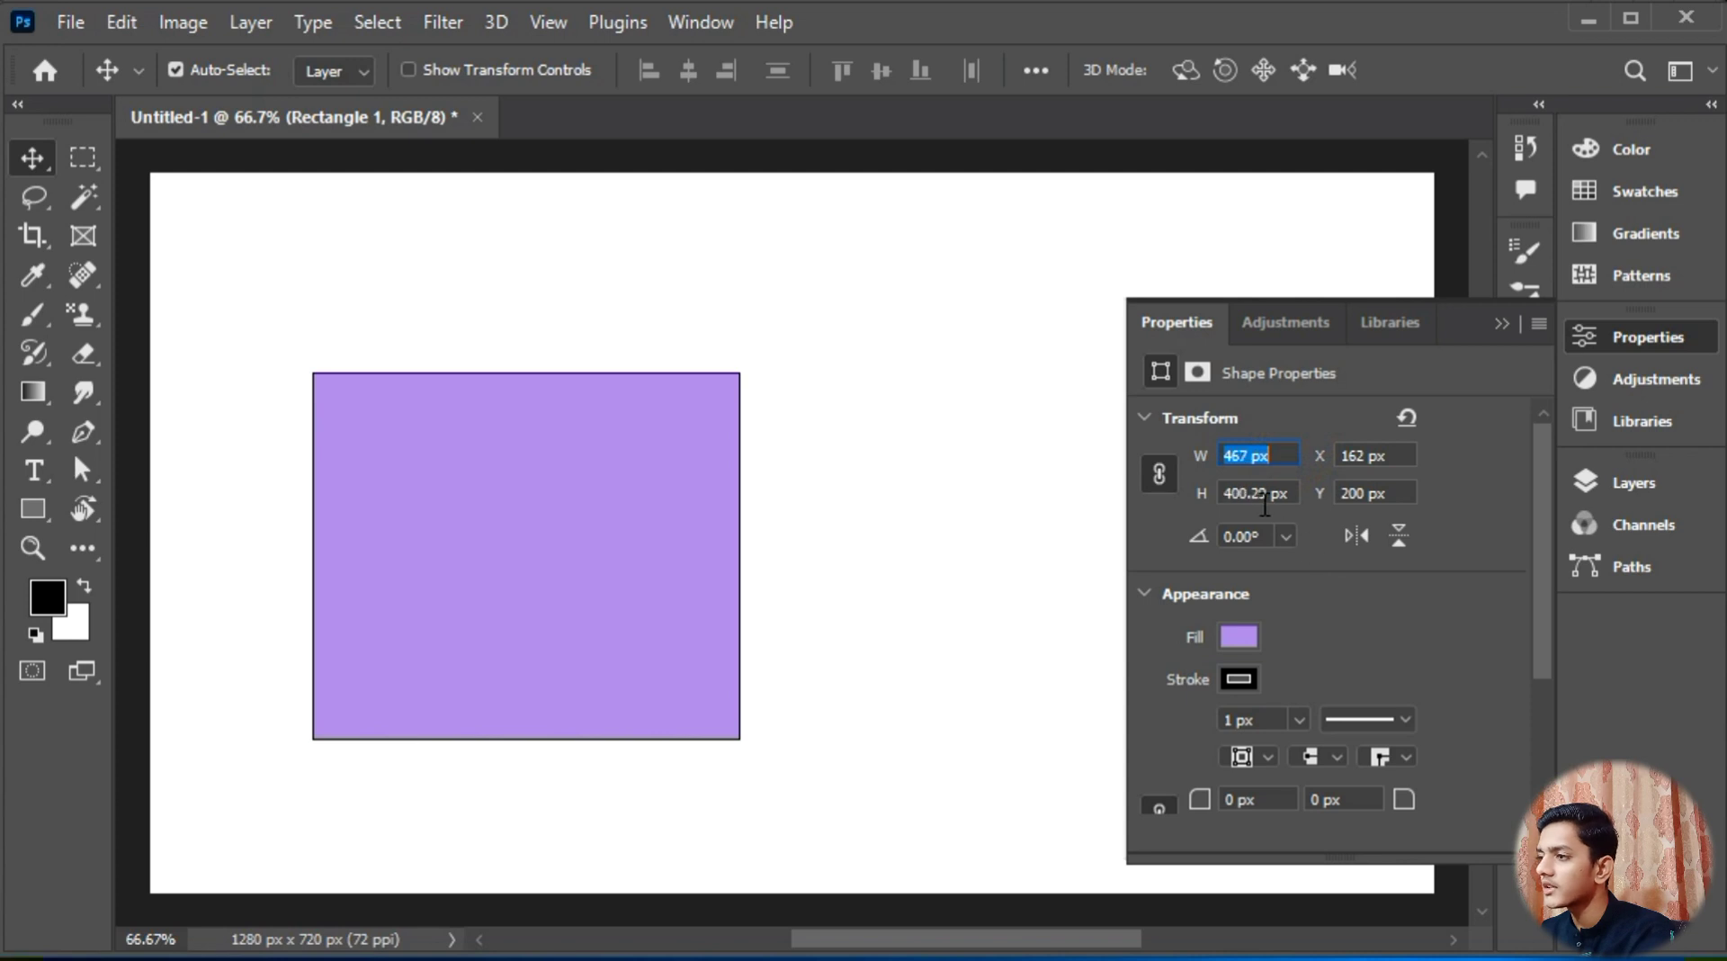
{"action": "key", "text": "Up"}
{"action": "key", "text": "Up"}
{"action": "key", "text": "Up"}
{"action": "key", "text": "Up"}
{"action": "key", "text": "Up"}
{"action": "key", "text": "Up"}
{"action": "key", "text": "Up"}
{"action": "key", "text": "Up"}
{"action": "key", "text": "Up"}
{"action": "key", "text": "Up"}
{"action": "key", "text": "Up"}
{"action": "key", "text": "Up"}
{"action": "key", "text": "Up"}
{"action": "key", "text": "Up"}
{"action": "key", "text": "Up"}
{"action": "key", "text": "Up"}
{"action": "key", "text": "Up"}
{"action": "key", "text": "Up"}
{"action": "left_click", "coordinate": [1283, 492]}
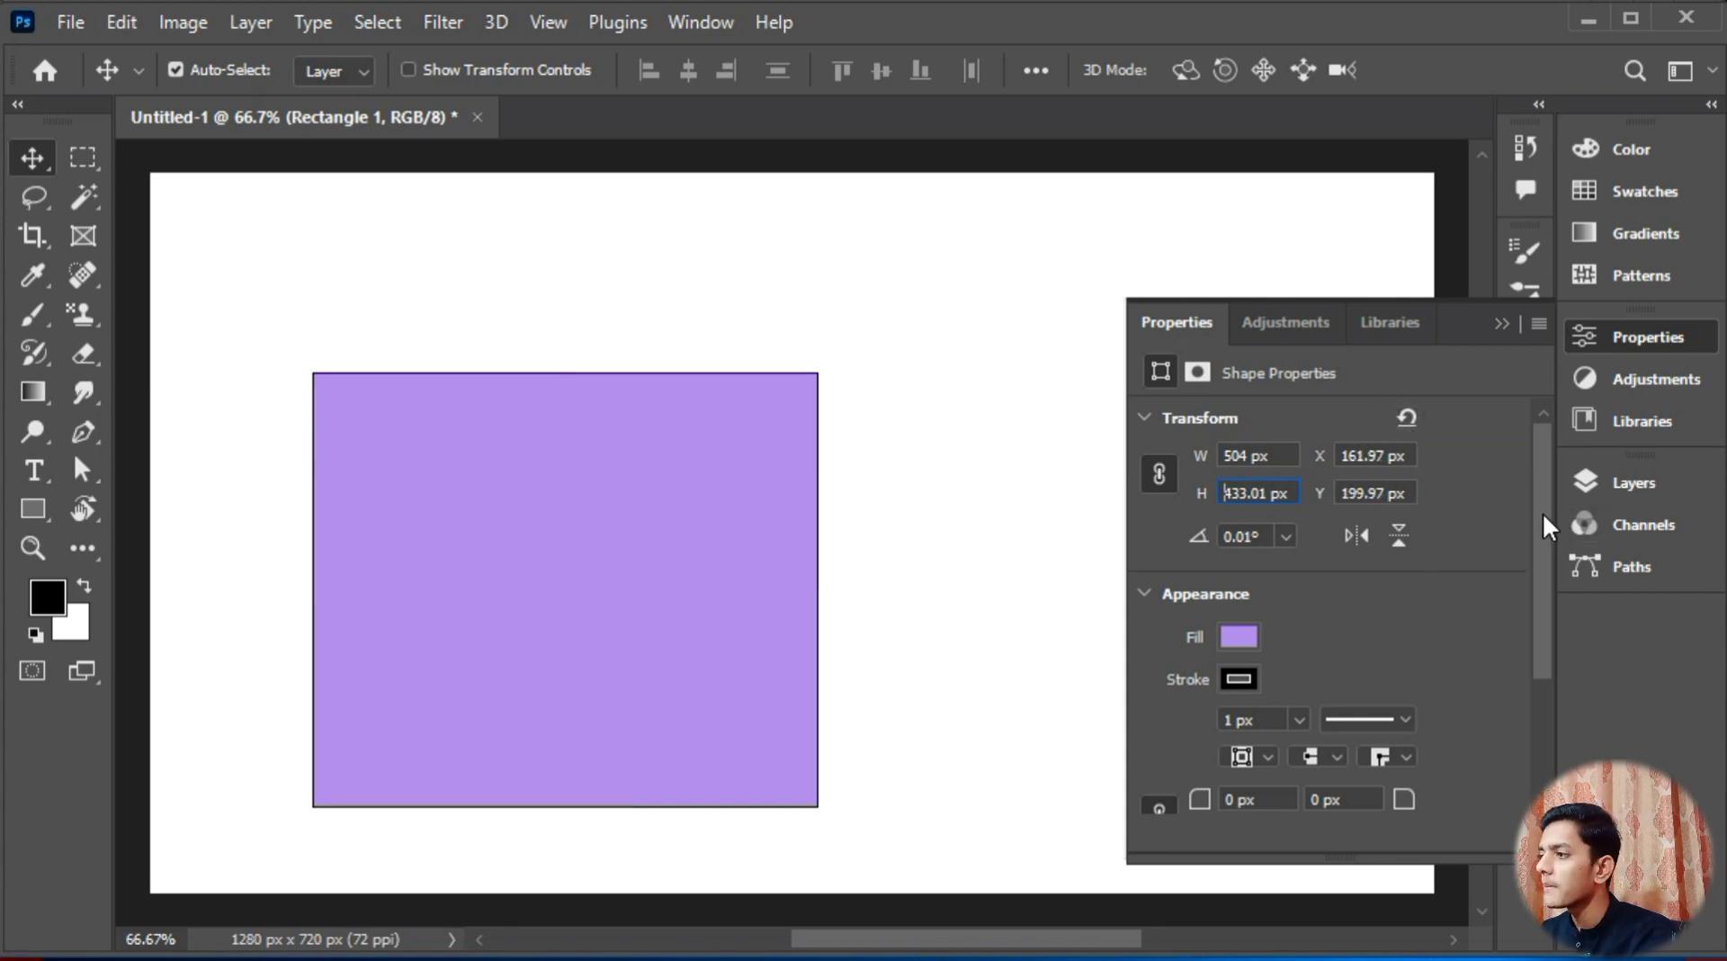
Step: Try recently used swatches as the rectangle's fill, switching through lavender, blue and white to black
{"action": "left_click_drag", "start_coordinate": [1541, 511], "coordinate": [1542, 637]}
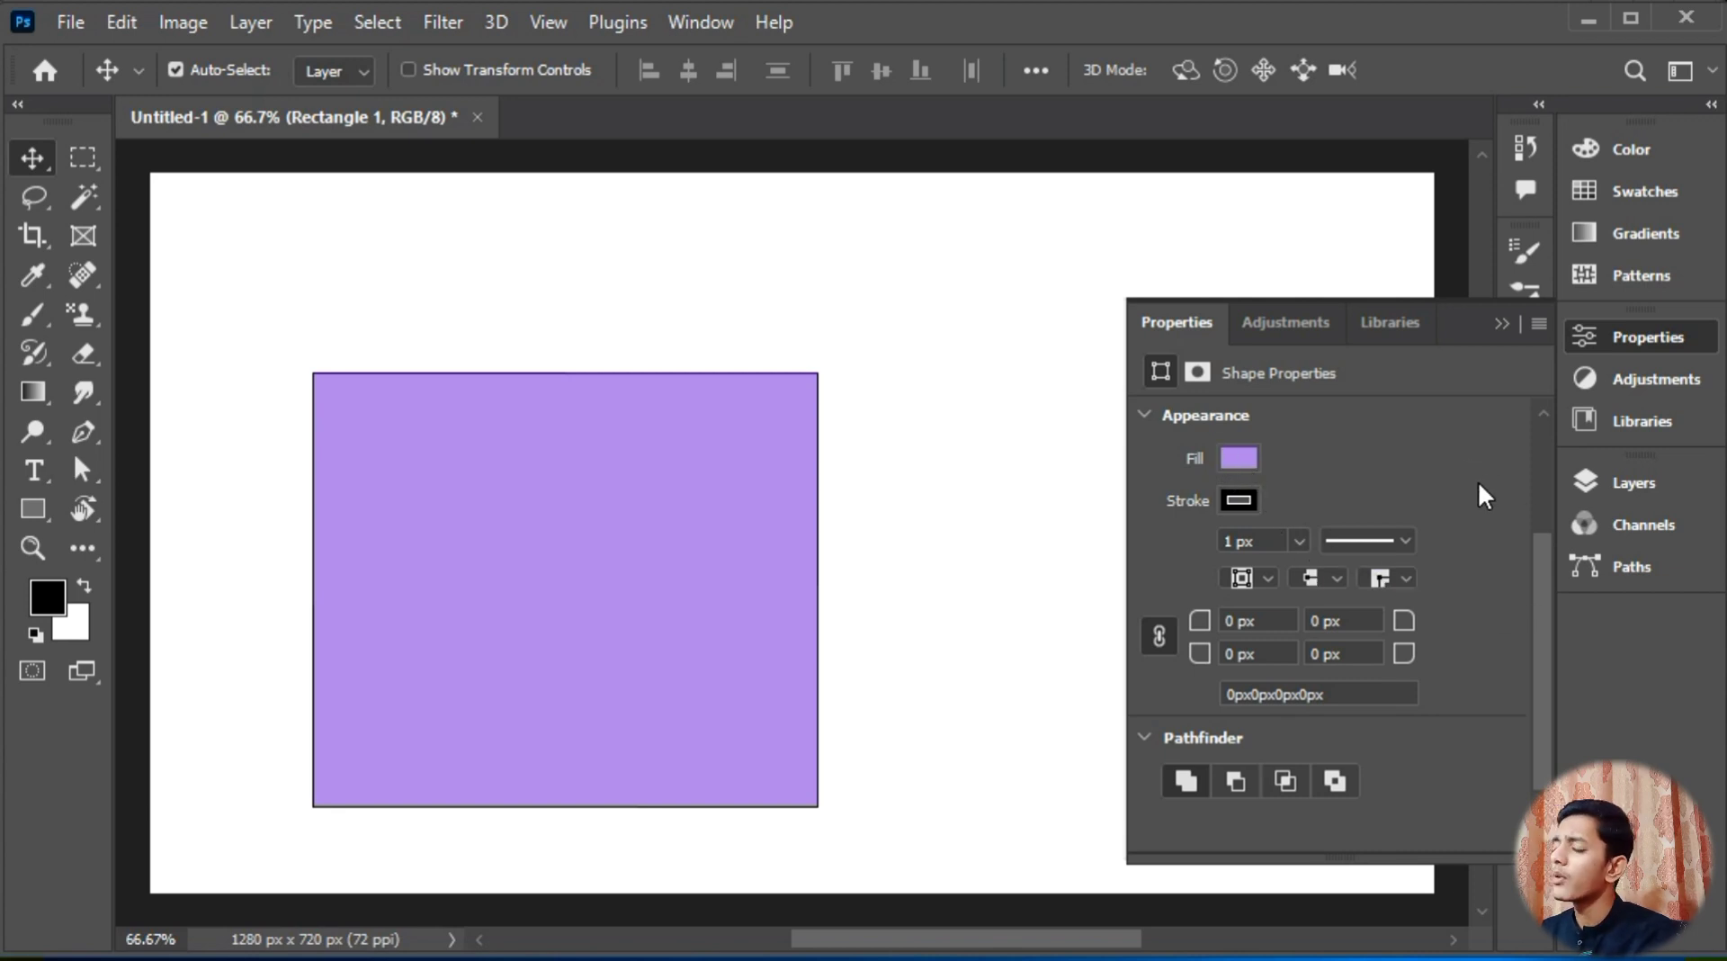
{"action": "left_click", "coordinate": [1232, 459]}
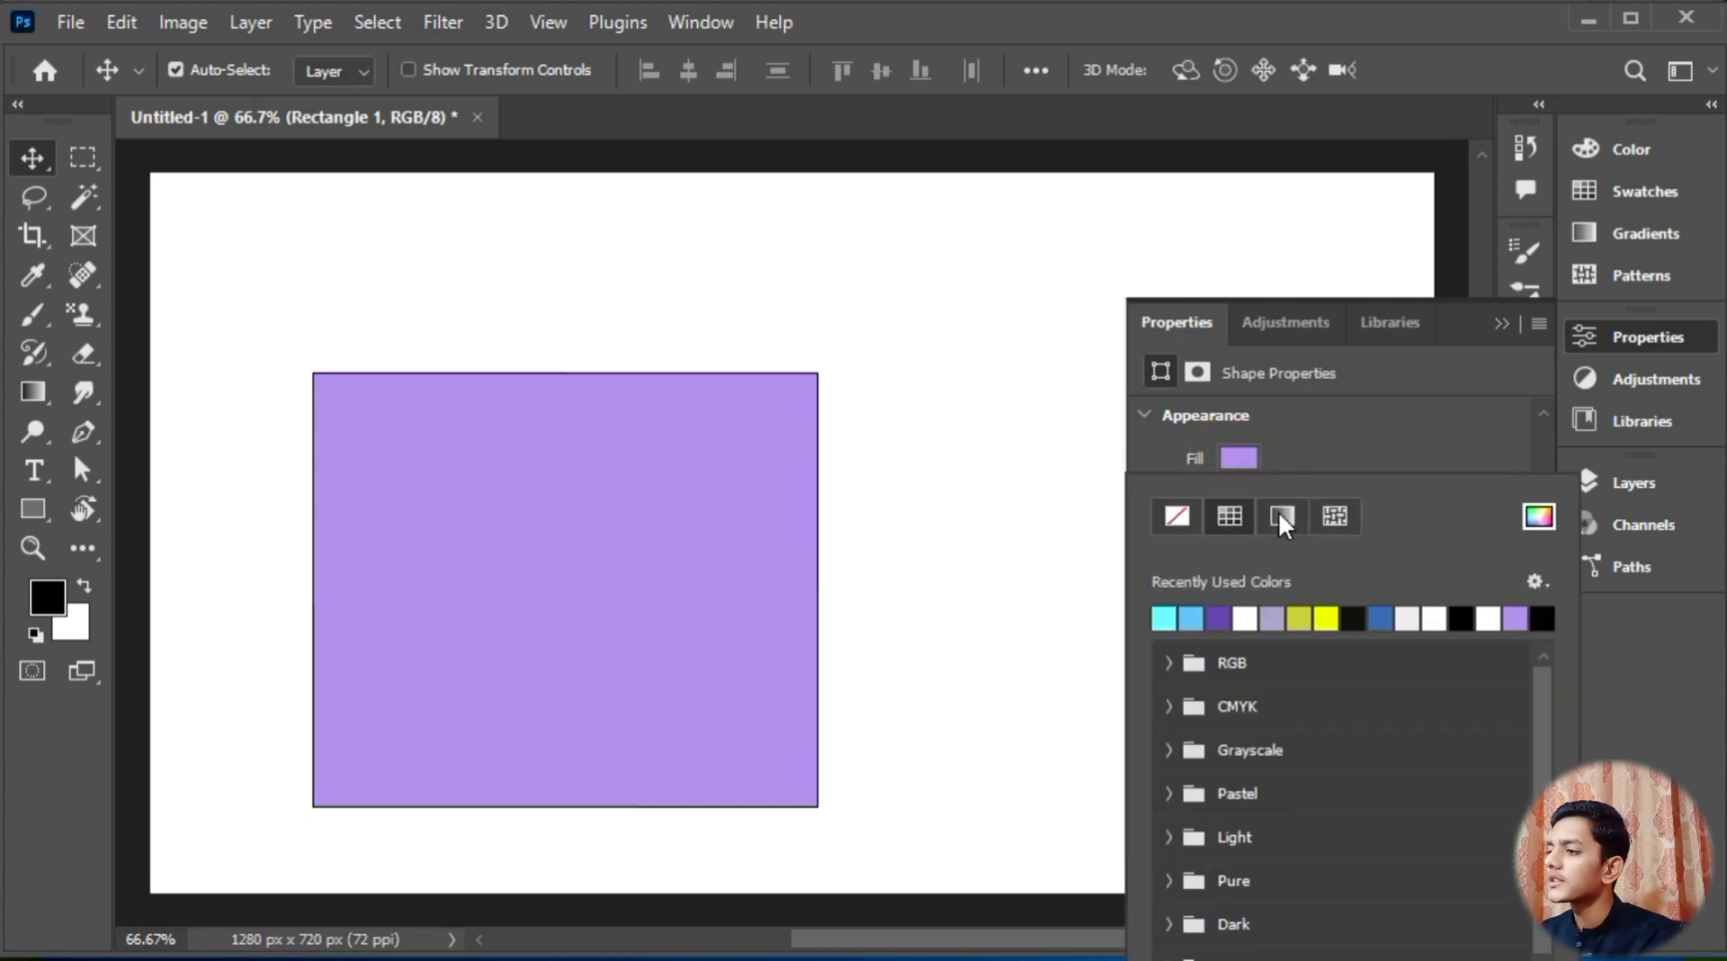
{"action": "left_click", "coordinate": [1271, 617]}
{"action": "left_click", "coordinate": [1380, 618]}
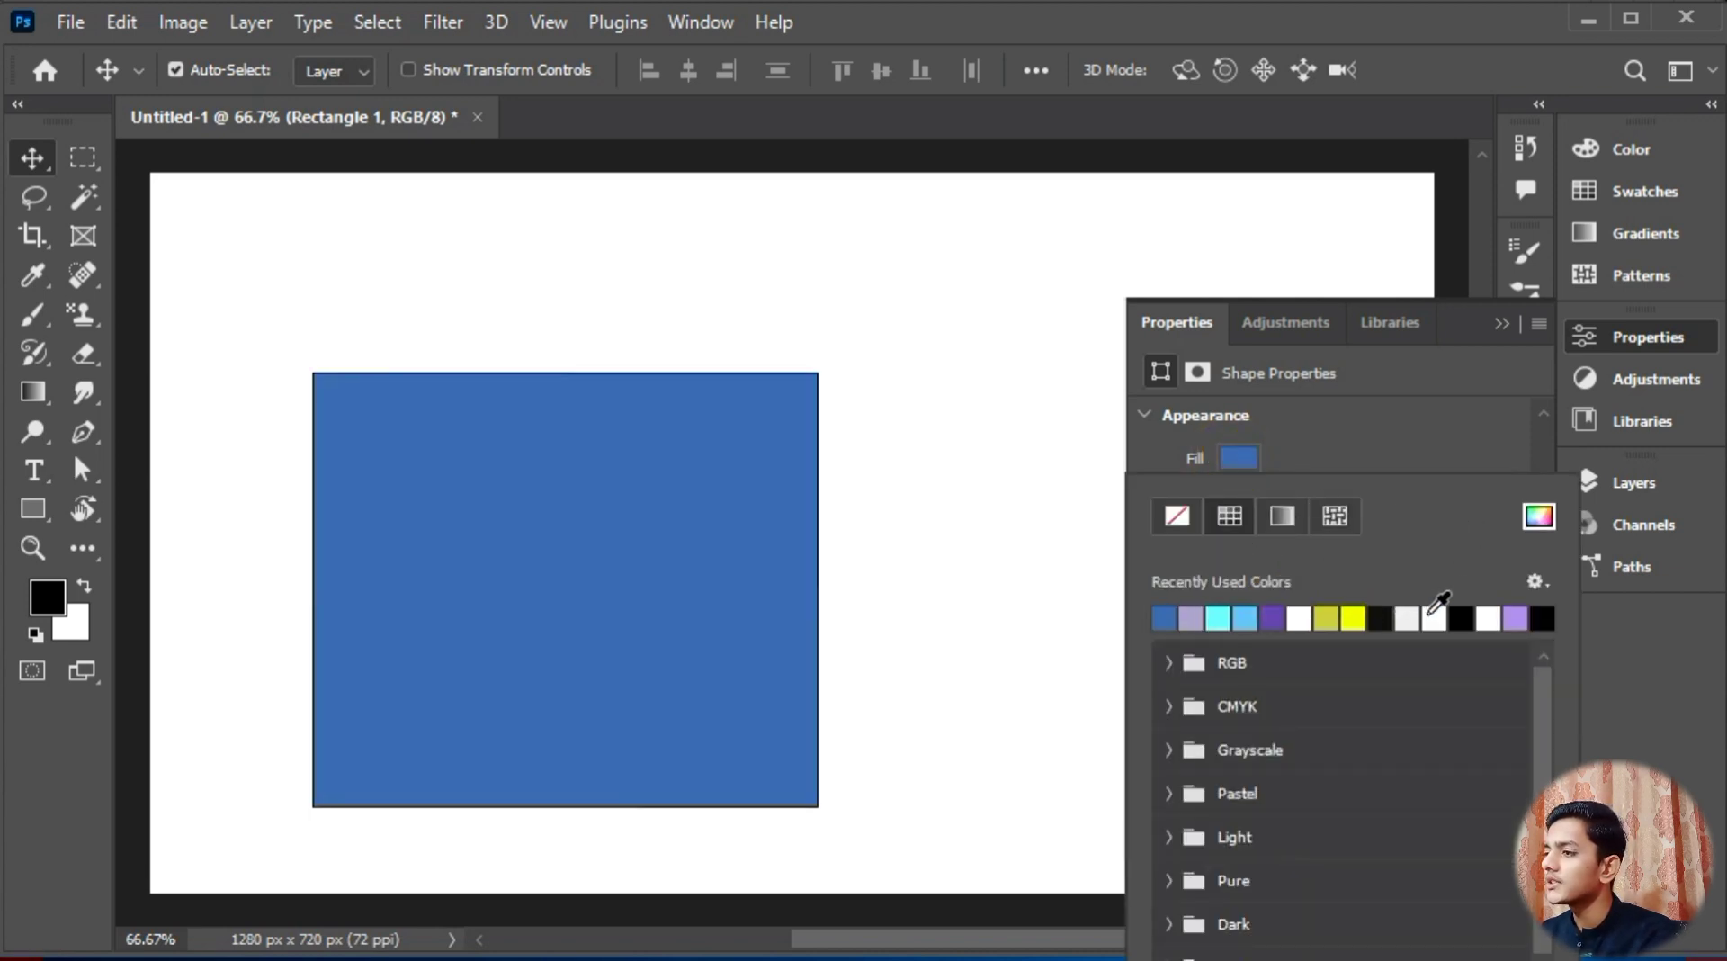
{"action": "left_click", "coordinate": [1432, 617]}
{"action": "left_click", "coordinate": [1466, 618]}
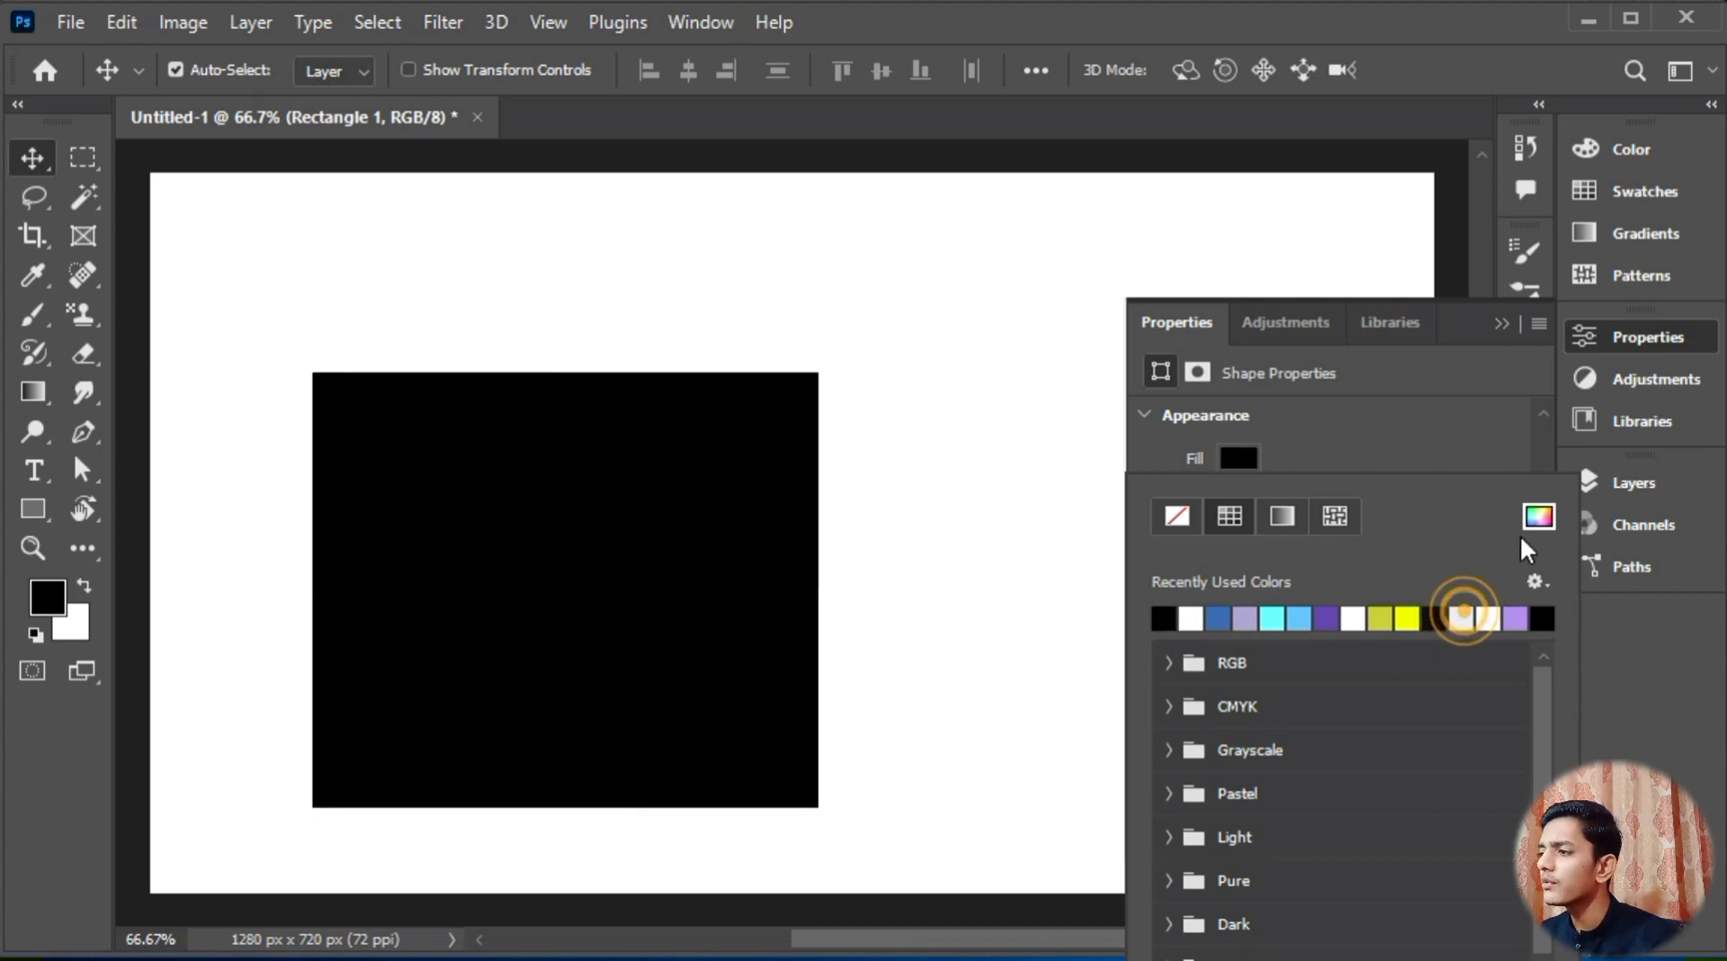
Step: Set the rectangle's fill to the custom teal colour 299bac
{"action": "left_click", "coordinate": [1538, 522]}
{"action": "left_click_drag", "start_coordinate": [1449, 629], "coordinate": [1408, 302]}
{"action": "left_click_drag", "start_coordinate": [1320, 493], "coordinate": [1277, 444]}
{"action": "left_click", "coordinate": [1105, 476]}
{"action": "left_click", "coordinate": [1068, 465]}
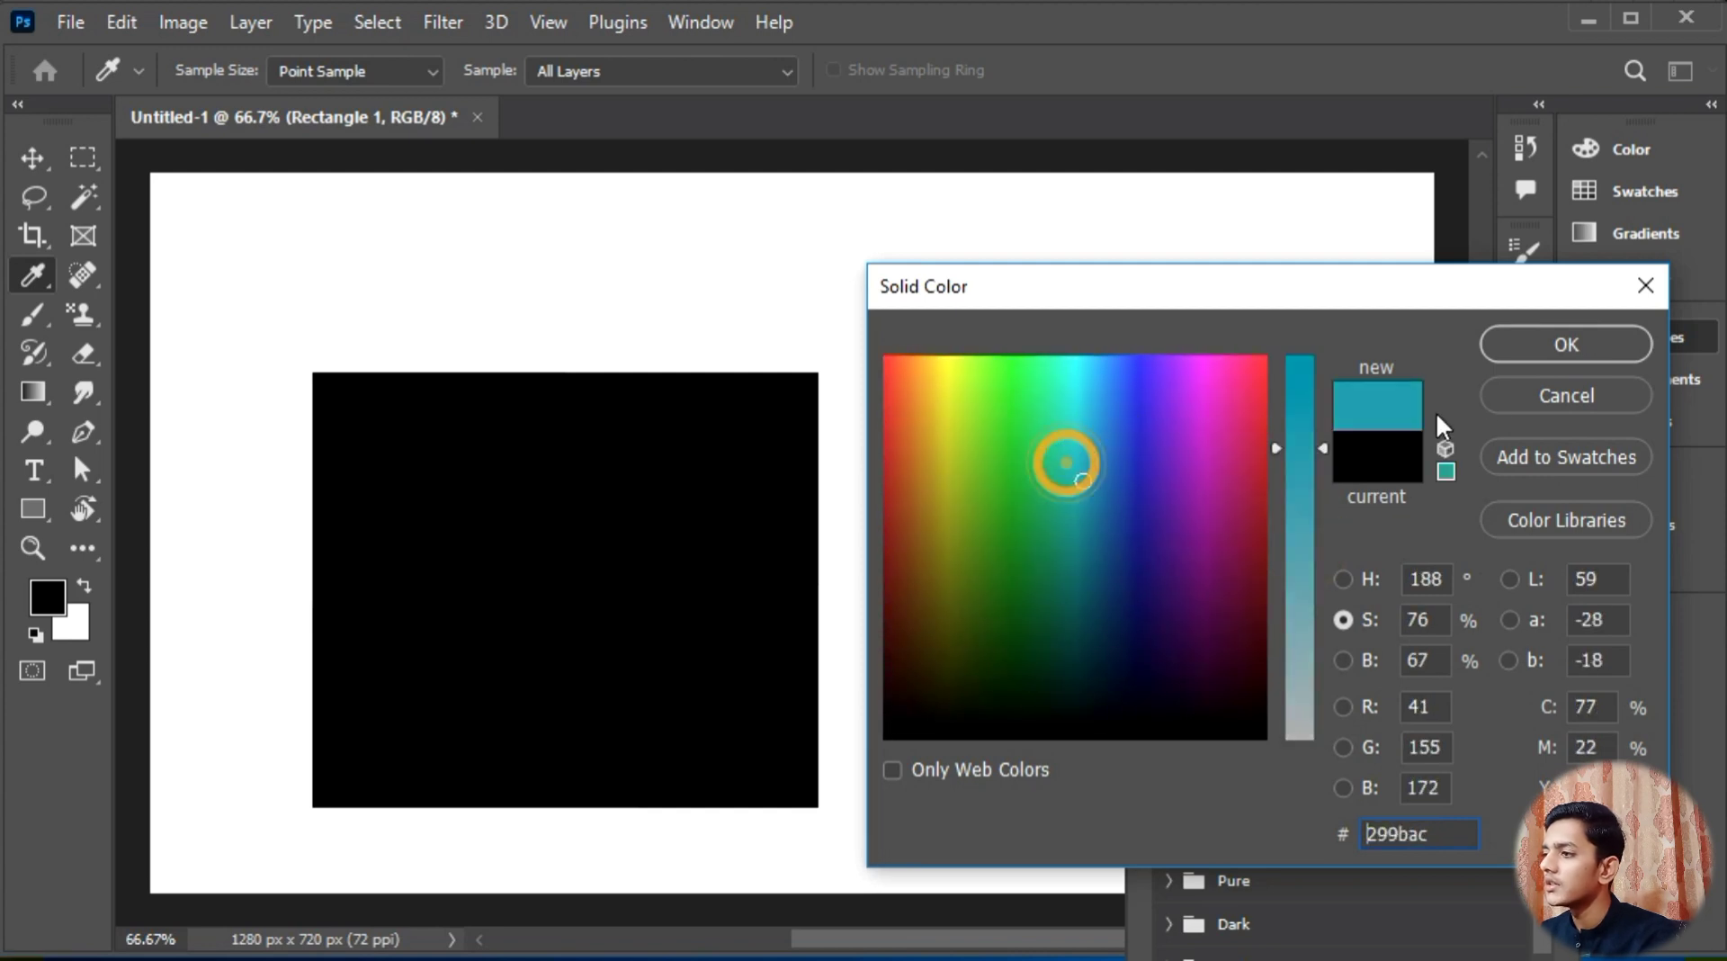
{"action": "left_click", "coordinate": [1568, 344]}
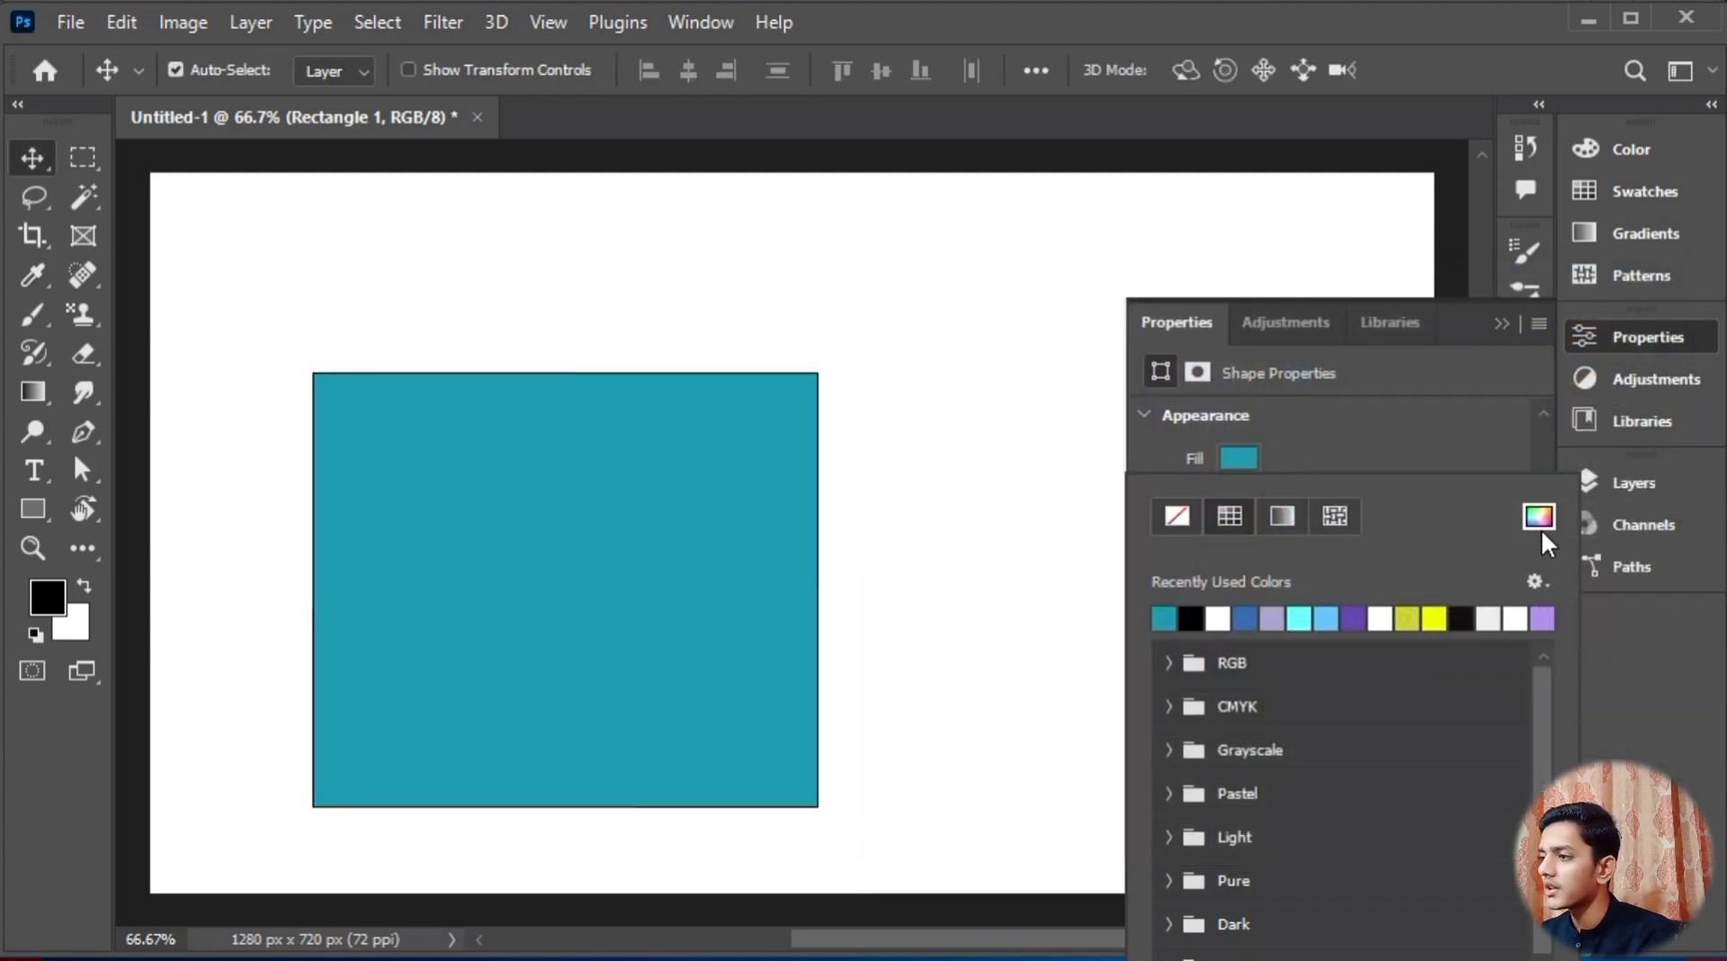
Step: Try the cyan, blue and magenta swatches from the RGB group as the rectangle's fill
{"action": "left_click", "coordinate": [1231, 518]}
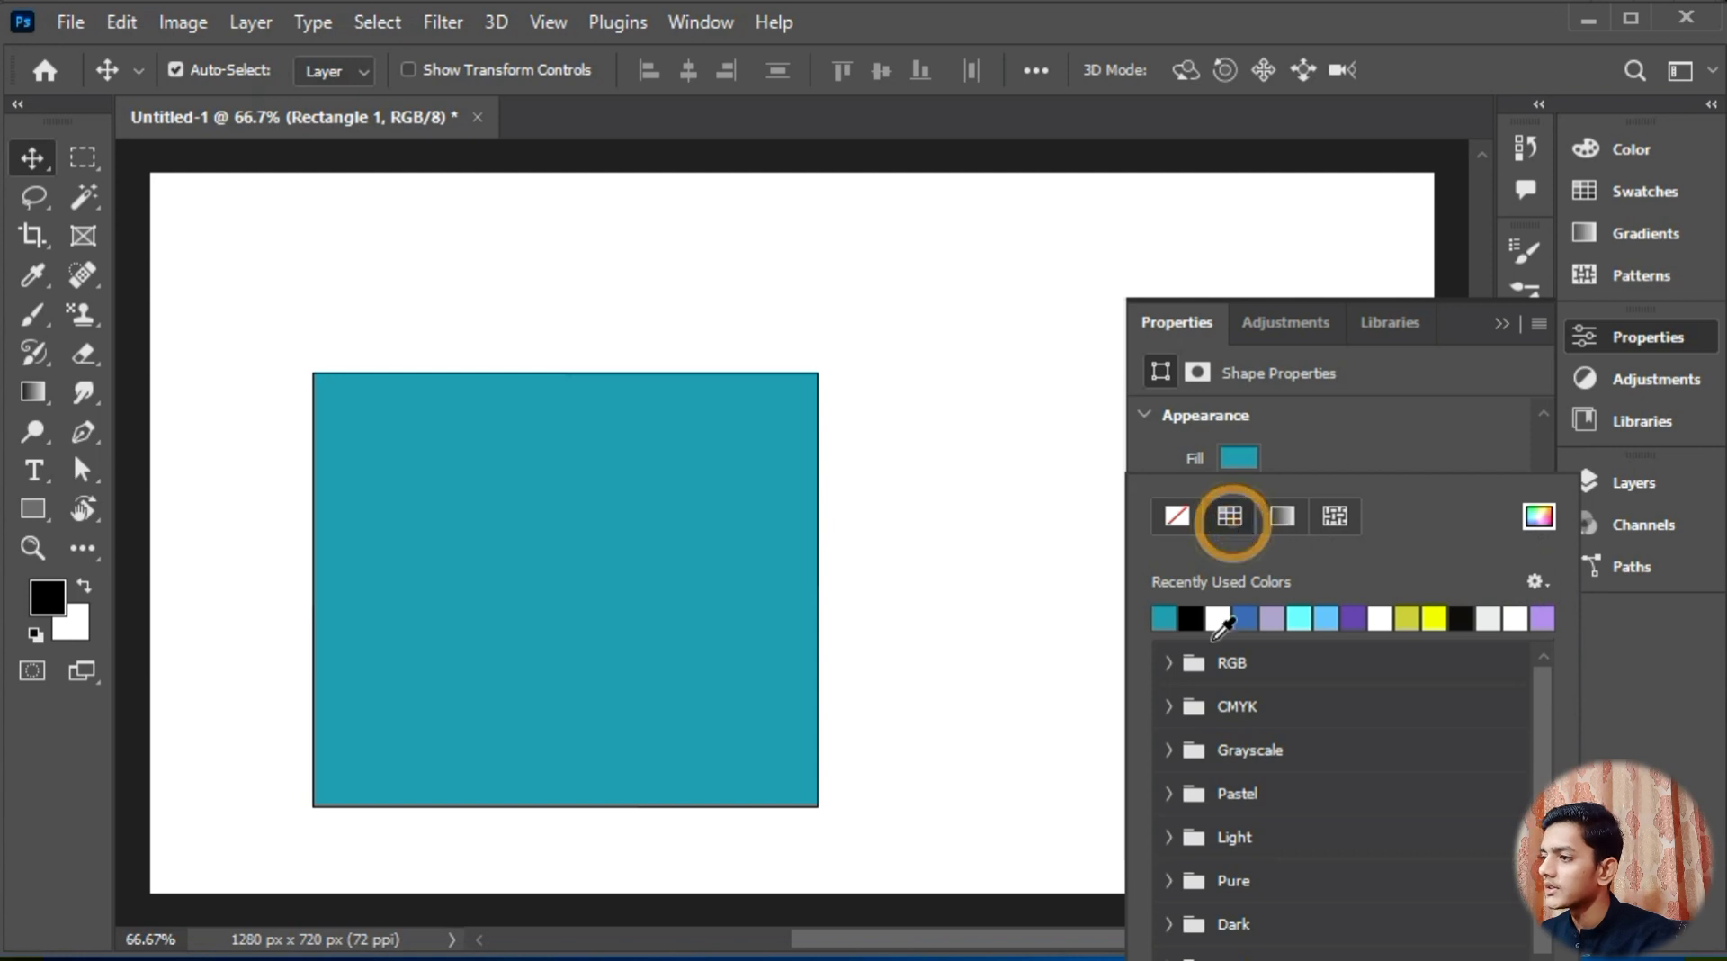
{"action": "left_click", "coordinate": [1166, 663]}
{"action": "left_click", "coordinate": [1279, 697]}
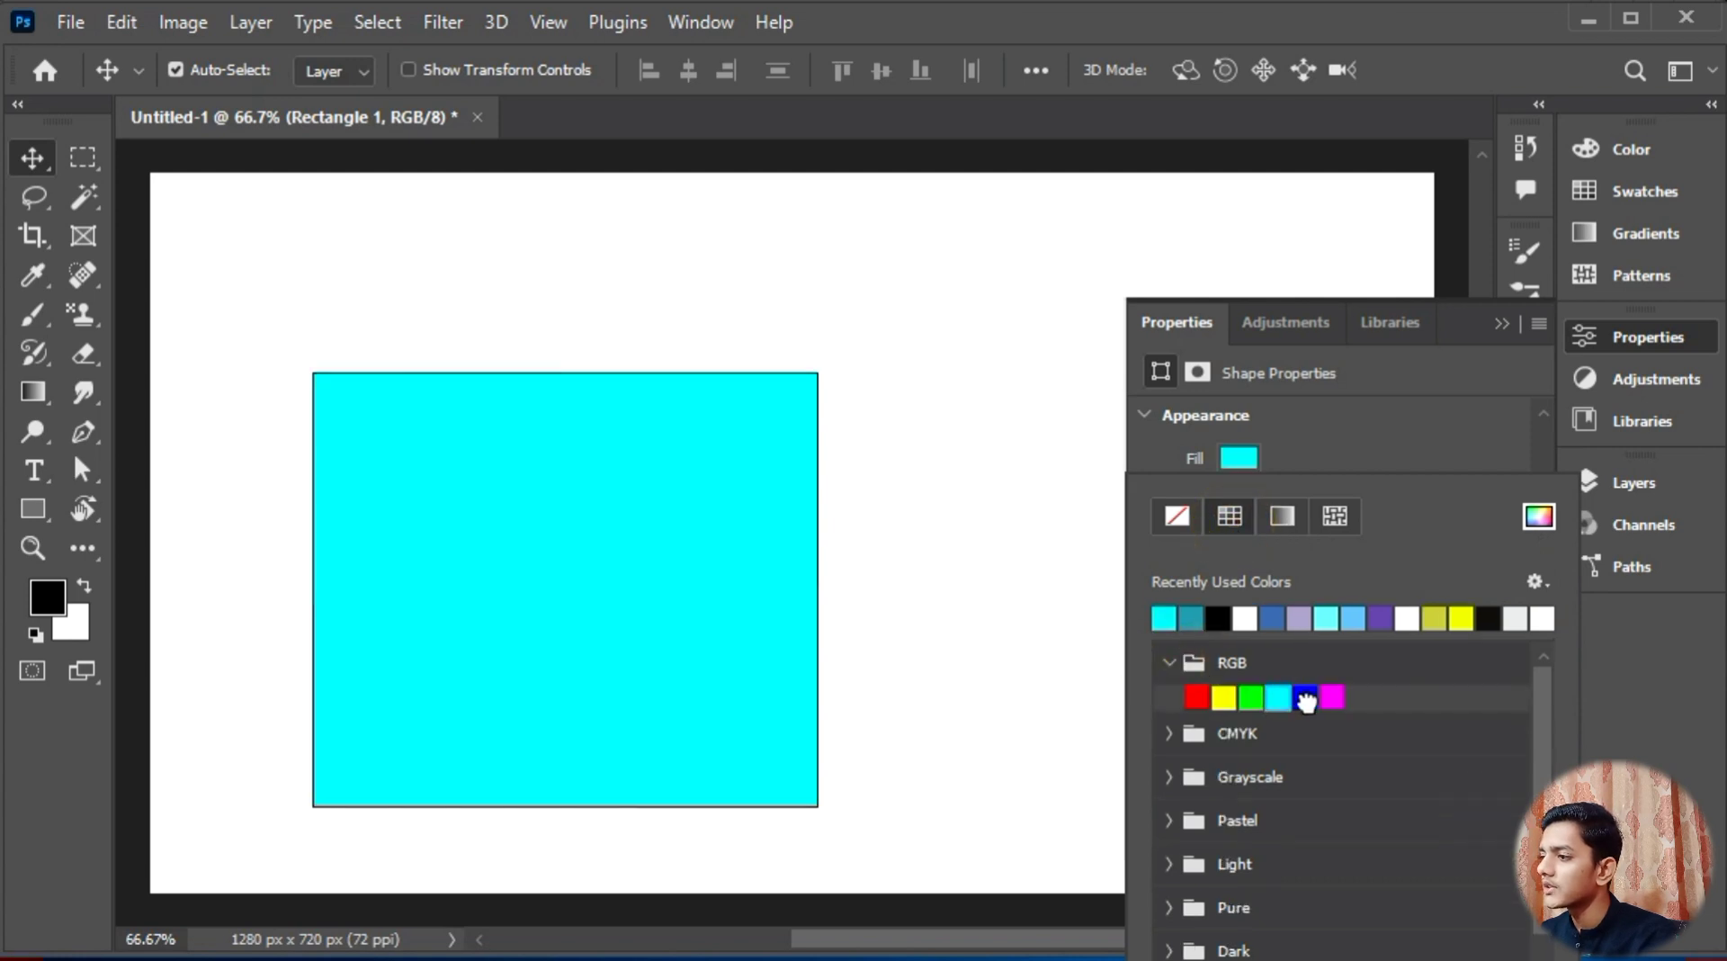
{"action": "left_click", "coordinate": [1305, 697]}
{"action": "left_click", "coordinate": [1332, 697]}
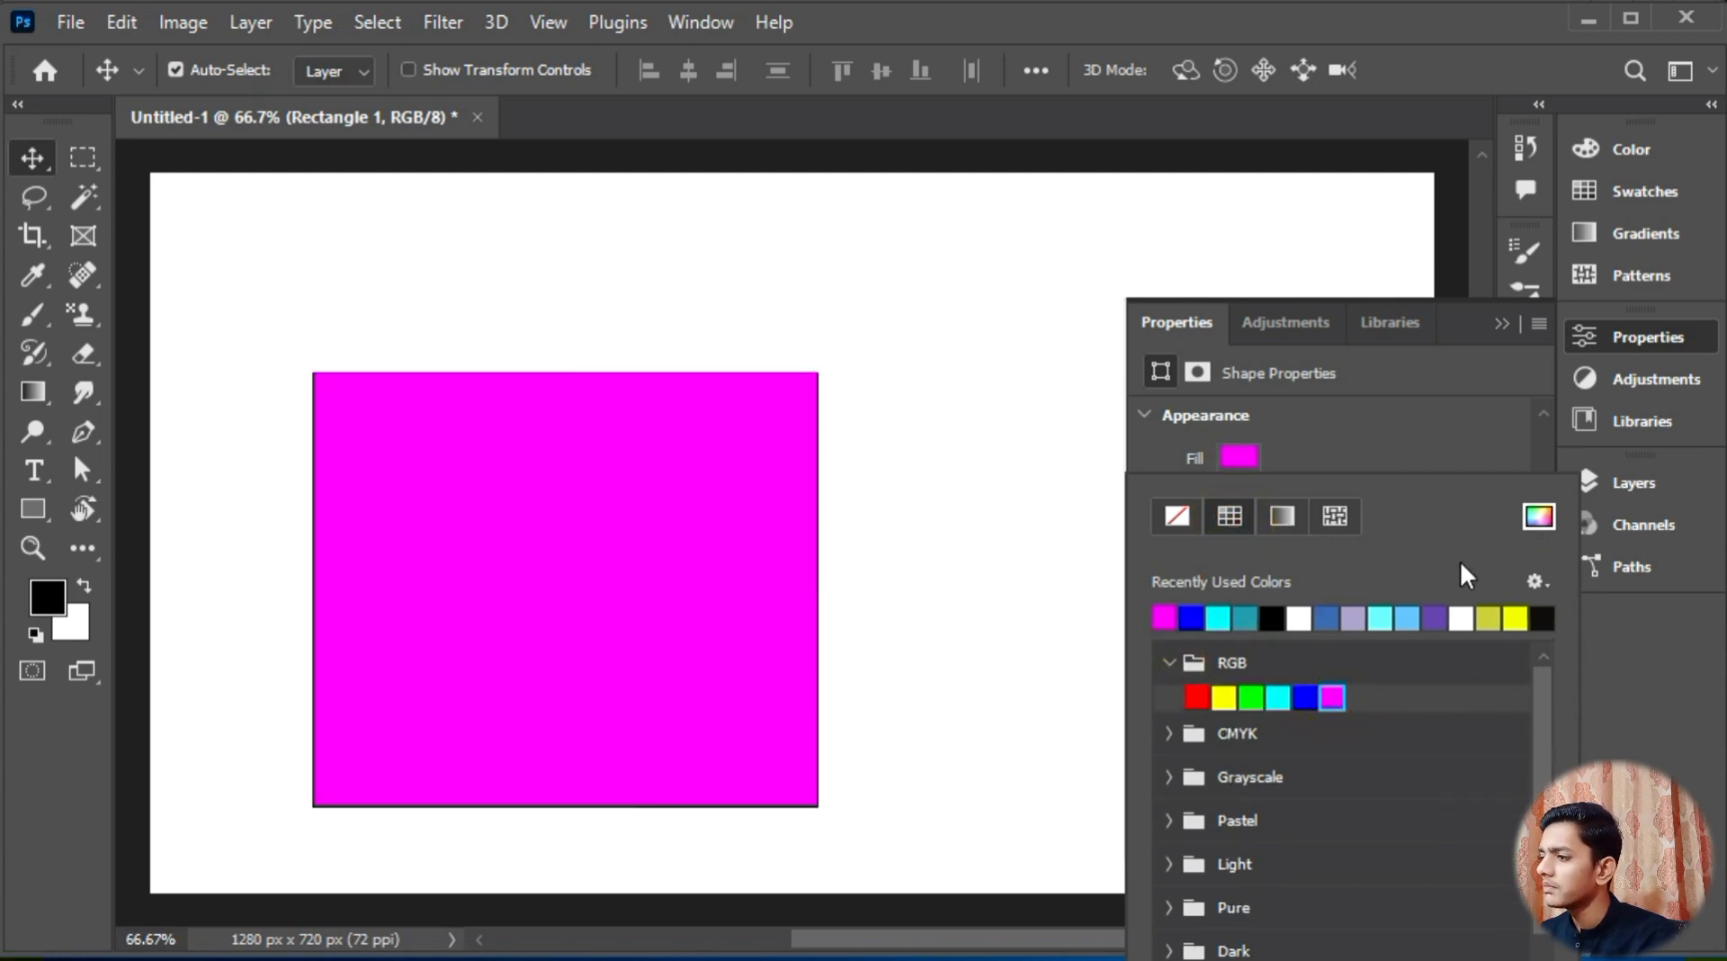
Step: Pick a custom olive-yellow colour for the rectangle's fill and apply it
{"action": "left_click", "coordinate": [1539, 519]}
{"action": "mouse_move", "coordinate": [1300, 449]}
{"action": "left_mouse_down"}
{"action": "mouse_move", "coordinate": [1292, 593]}
{"action": "mouse_move", "coordinate": [1277, 426]}
{"action": "mouse_move", "coordinate": [1277, 441]}
{"action": "left_mouse_up"}
{"action": "left_click_drag", "start_coordinate": [1107, 430], "coordinate": [945, 445]}
{"action": "left_click", "coordinate": [1507, 353]}
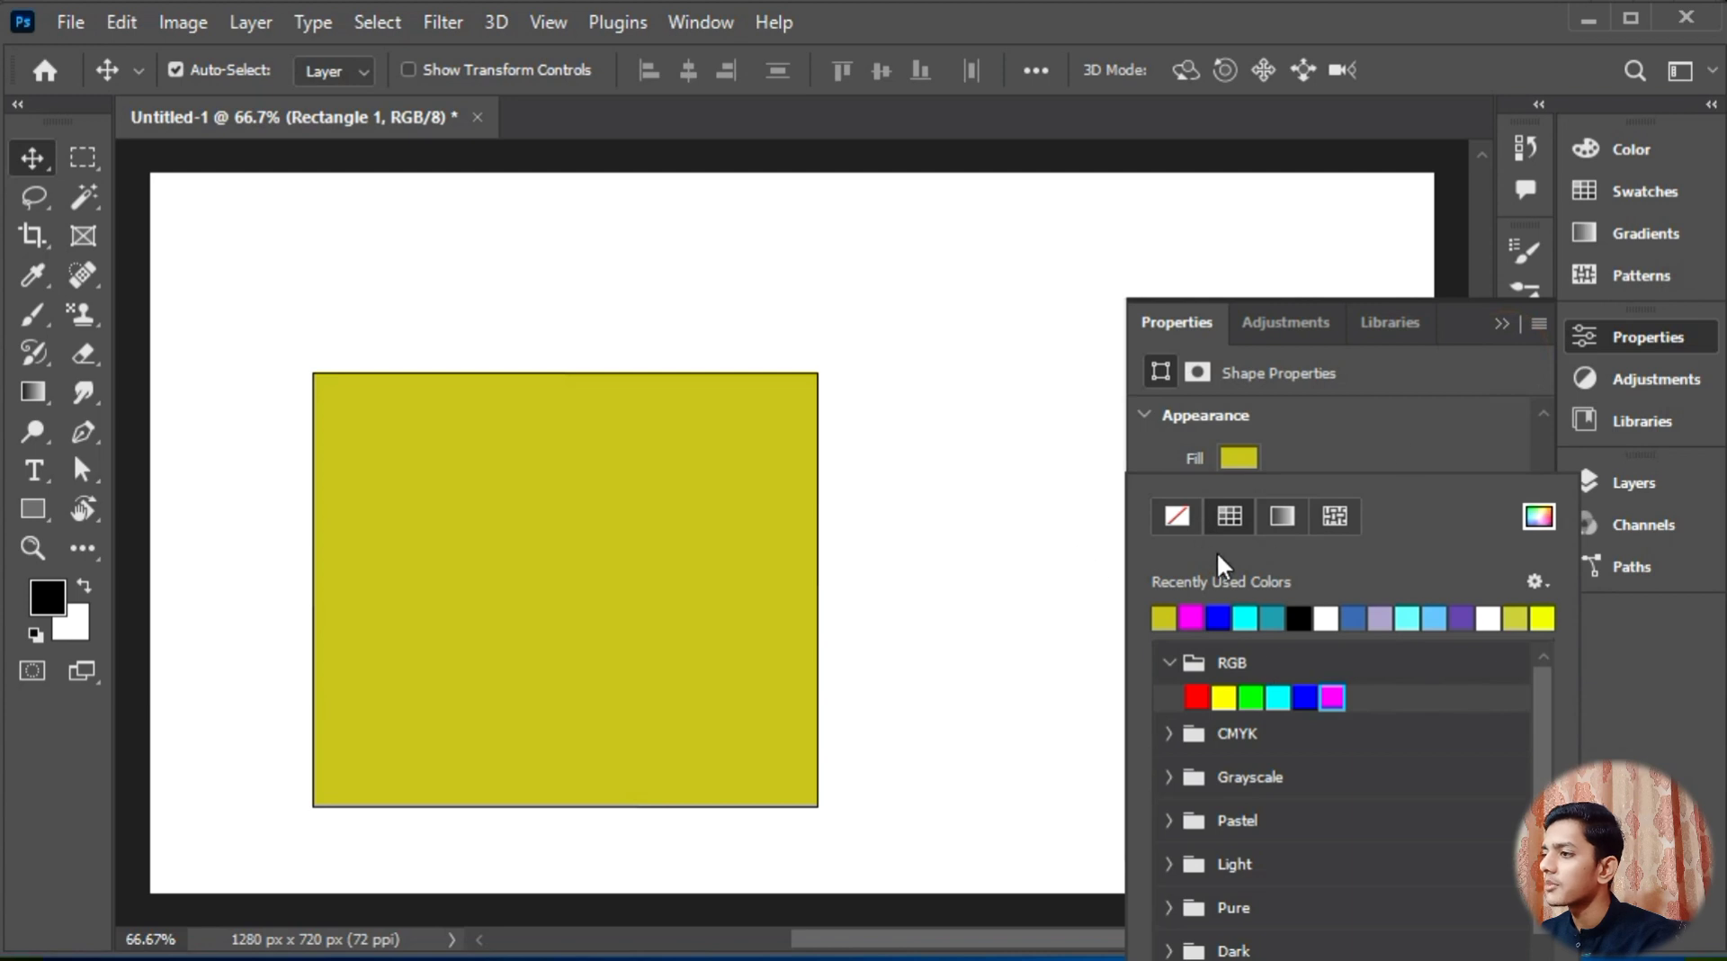
{"action": "left_click", "coordinate": [1324, 445]}
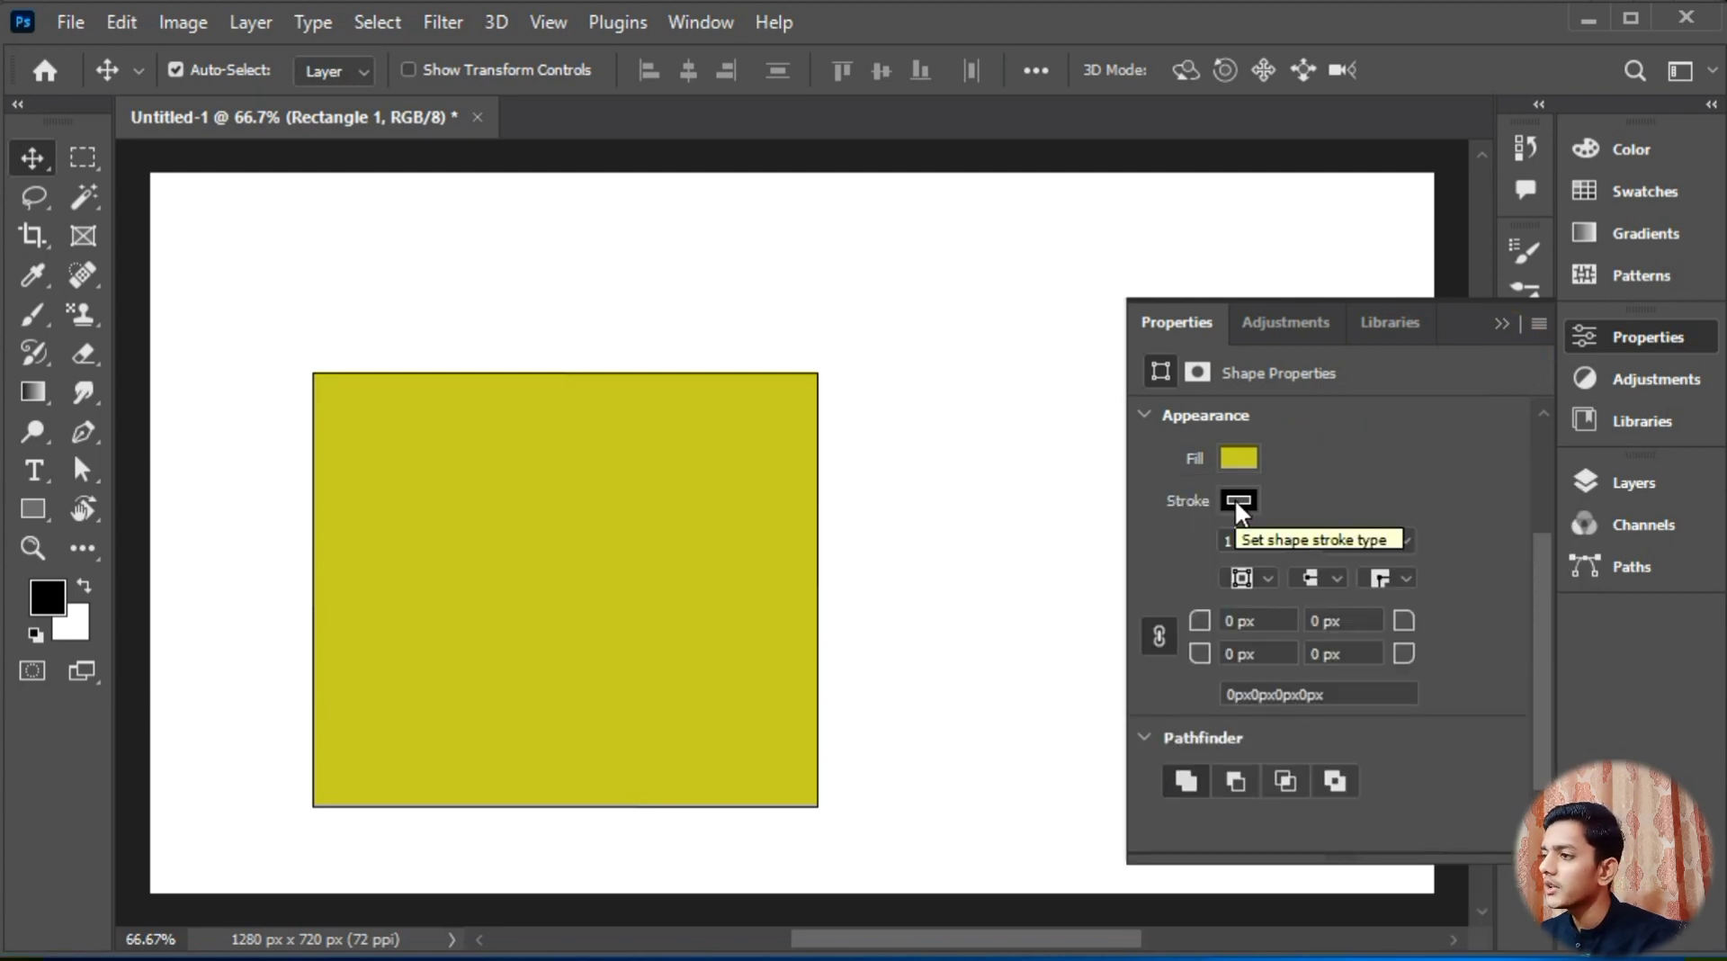
Step: Change the rectangle's stroke to a custom bright blue colour
{"action": "key", "text": "ctrl"}
{"action": "scroll", "coordinate": [844, 425], "scroll_direction": "up", "scroll_amount": 6}
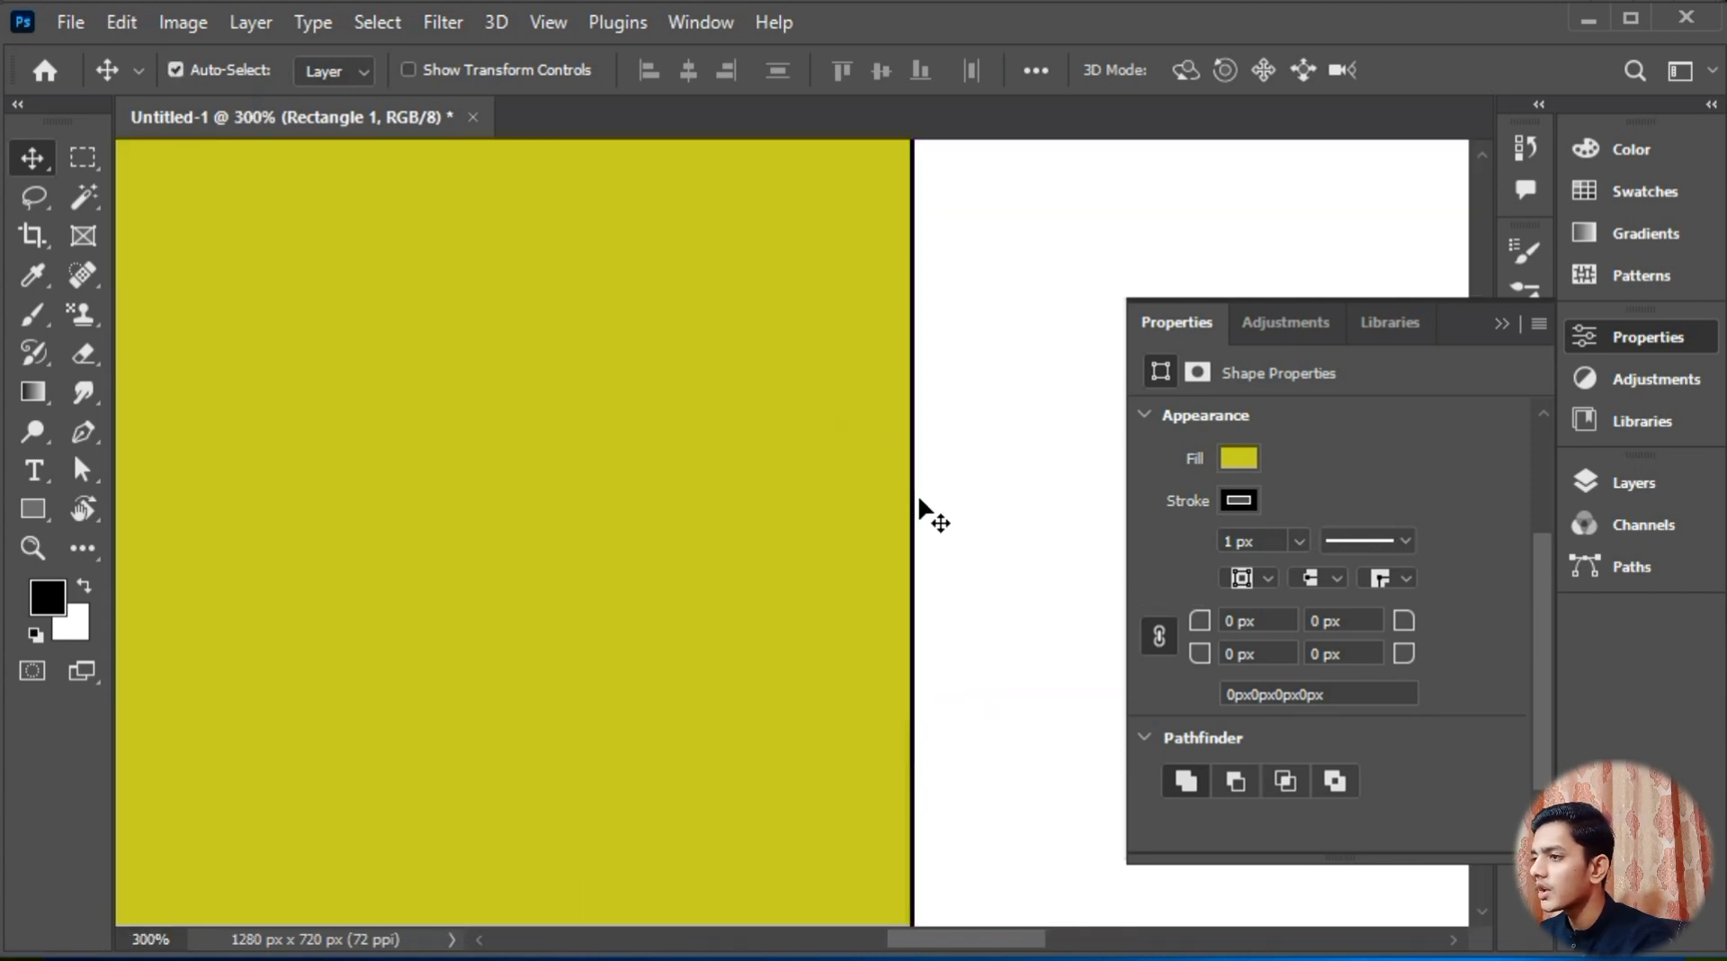
{"action": "scroll", "coordinate": [962, 491], "scroll_direction": "left", "scroll_amount": 2}
{"action": "key", "text": "ctrl+plus"}
{"action": "key", "text": "ctrl+plus"}
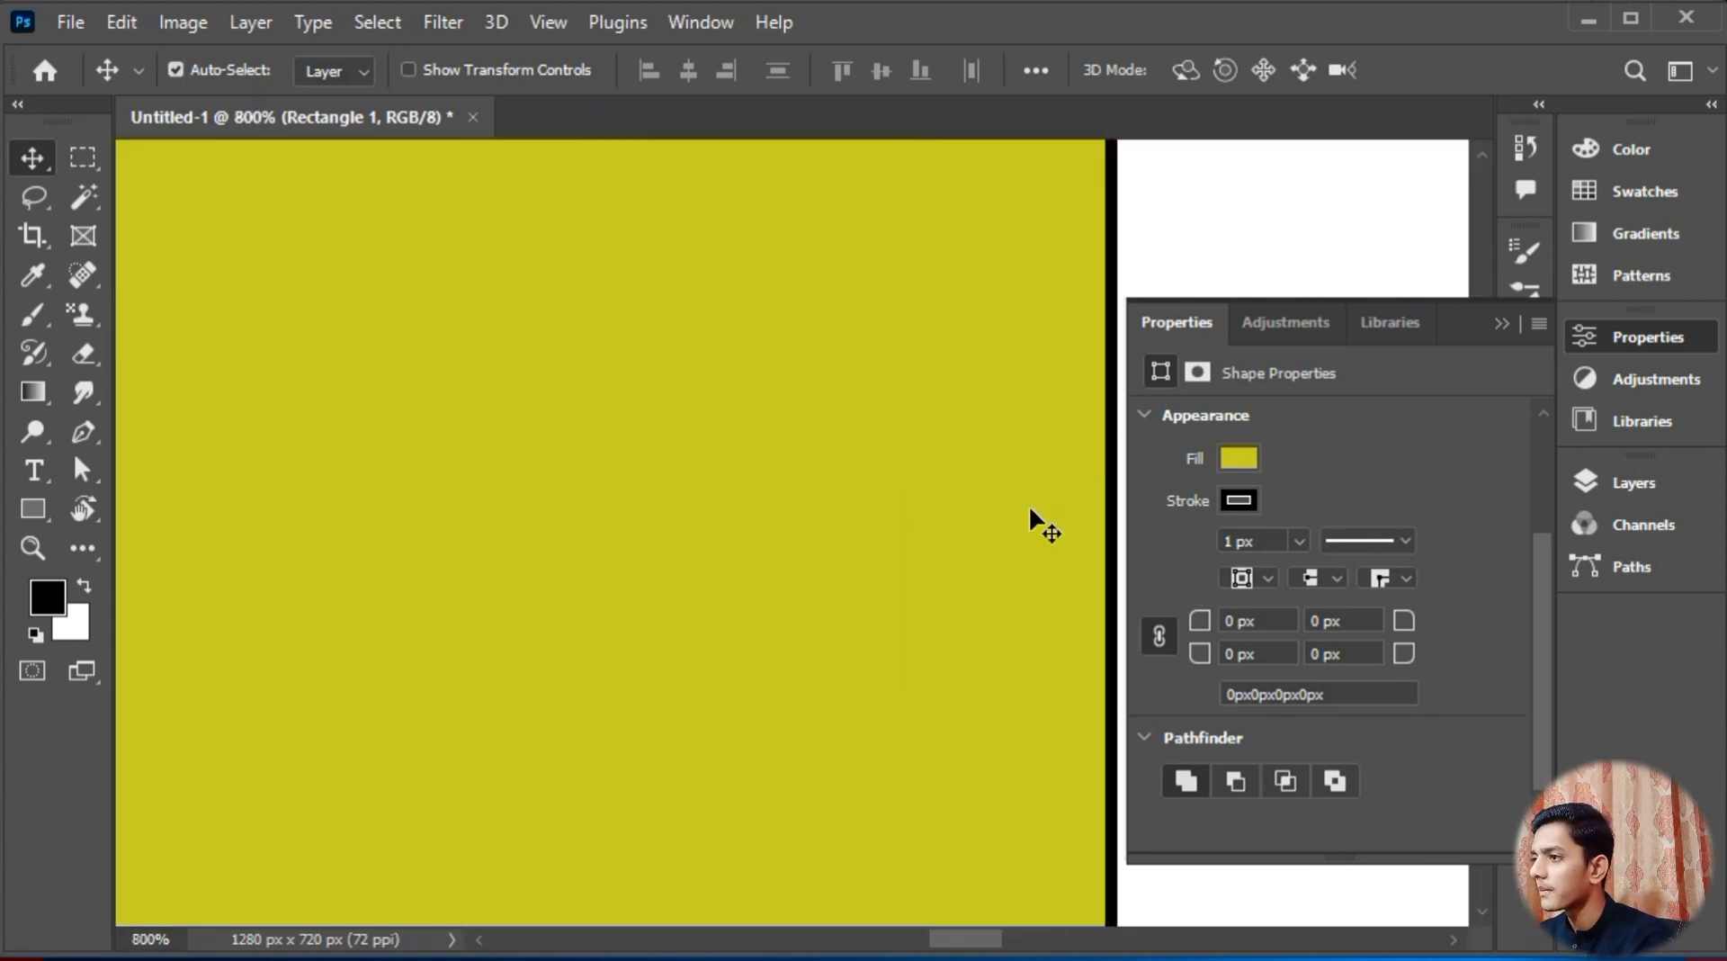
{"action": "left_click_drag", "start_coordinate": [1029, 504], "coordinate": [673, 516]}
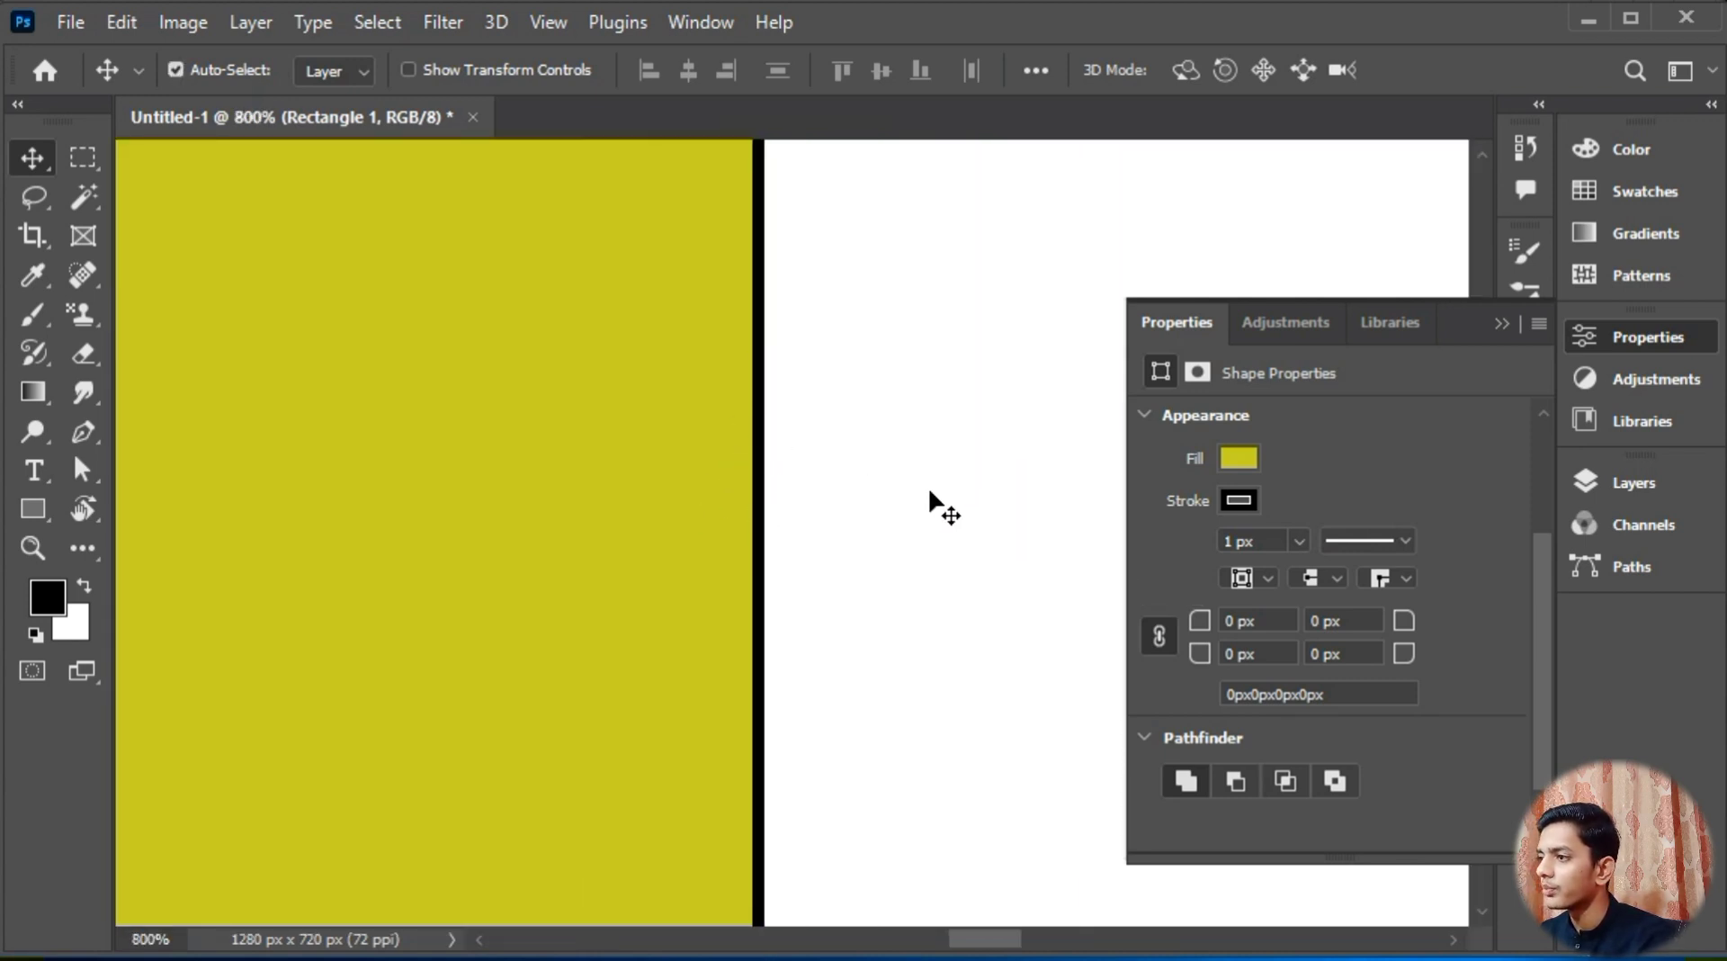
{"action": "left_click", "coordinate": [1229, 504]}
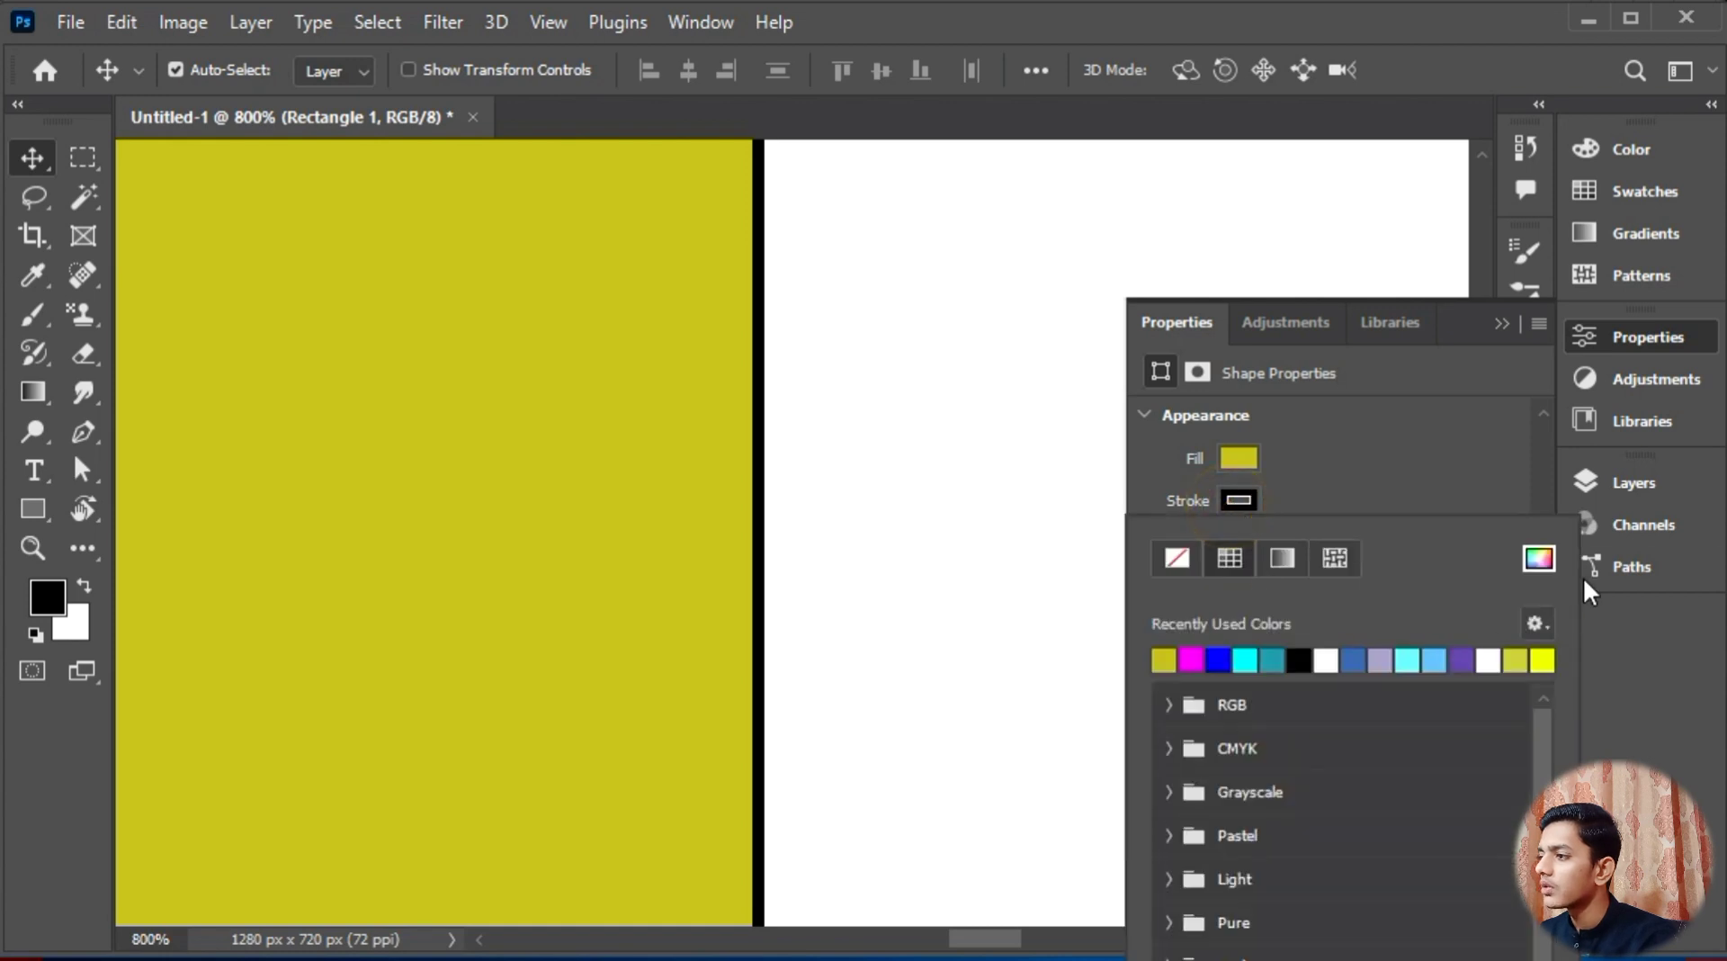
{"action": "left_click", "coordinate": [1551, 549]}
{"action": "mouse_move", "coordinate": [1130, 490]}
{"action": "left_mouse_down"}
{"action": "mouse_move", "coordinate": [1137, 455]}
{"action": "mouse_move", "coordinate": [1305, 412]}
{"action": "left_mouse_up"}
{"action": "left_click_drag", "start_coordinate": [1170, 438], "coordinate": [1127, 423]}
{"action": "left_click", "coordinate": [1540, 341]}
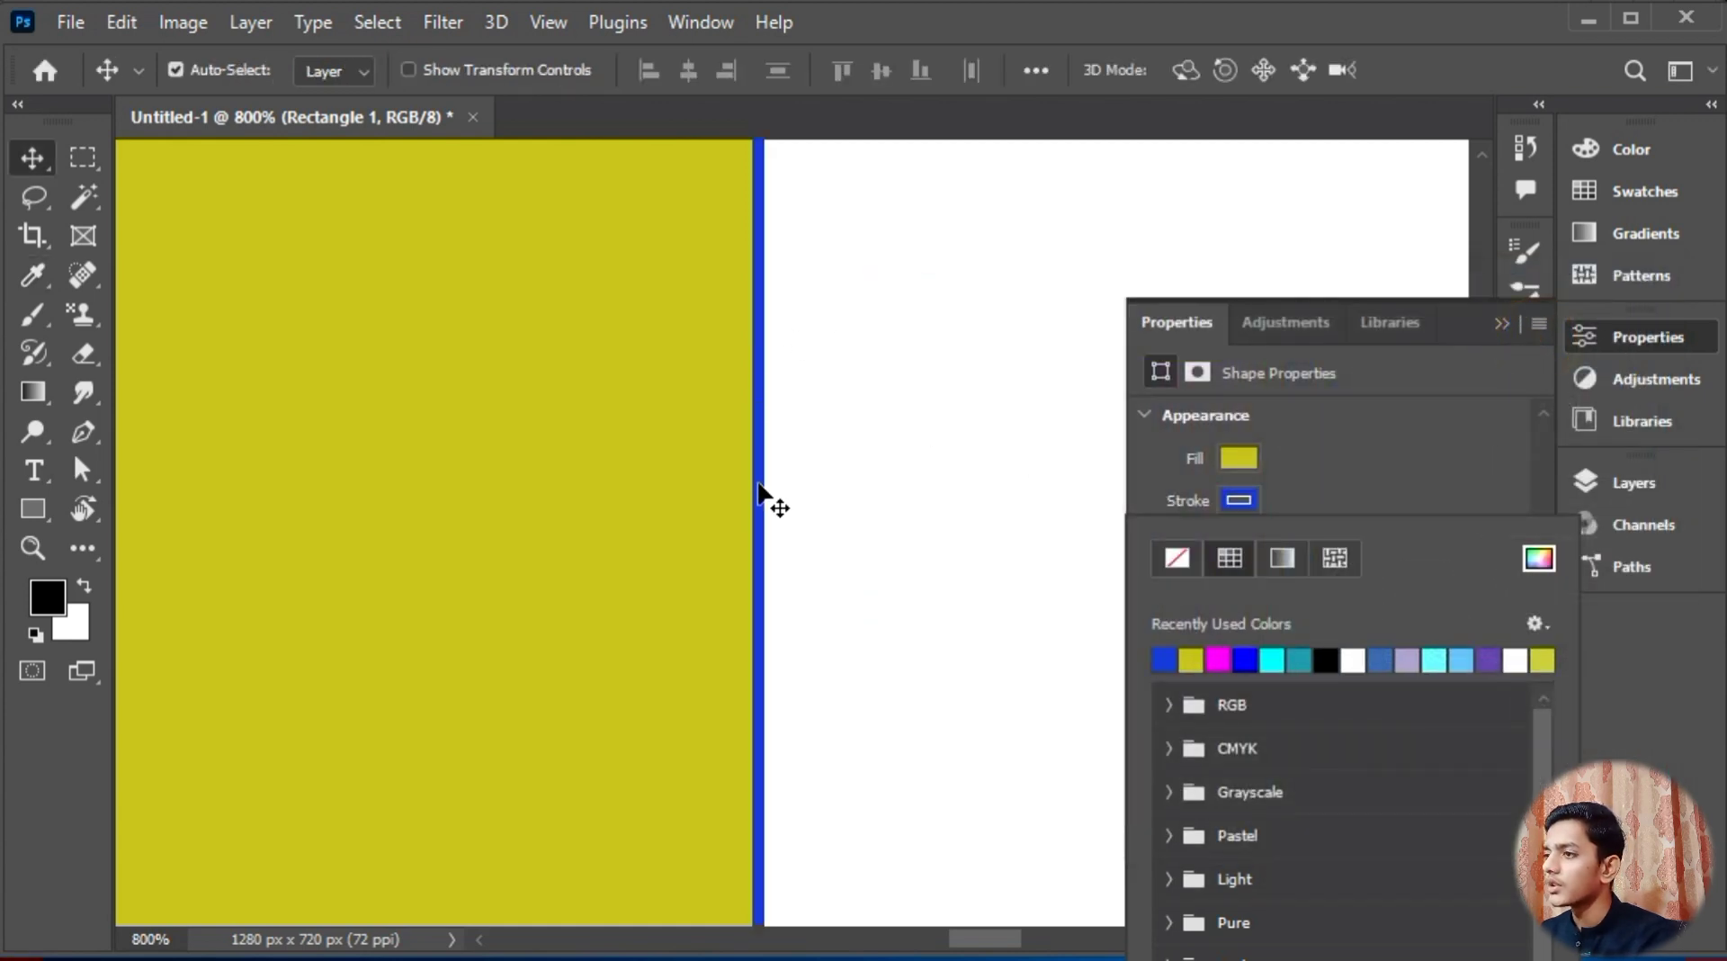
{"action": "left_click", "coordinate": [1419, 459]}
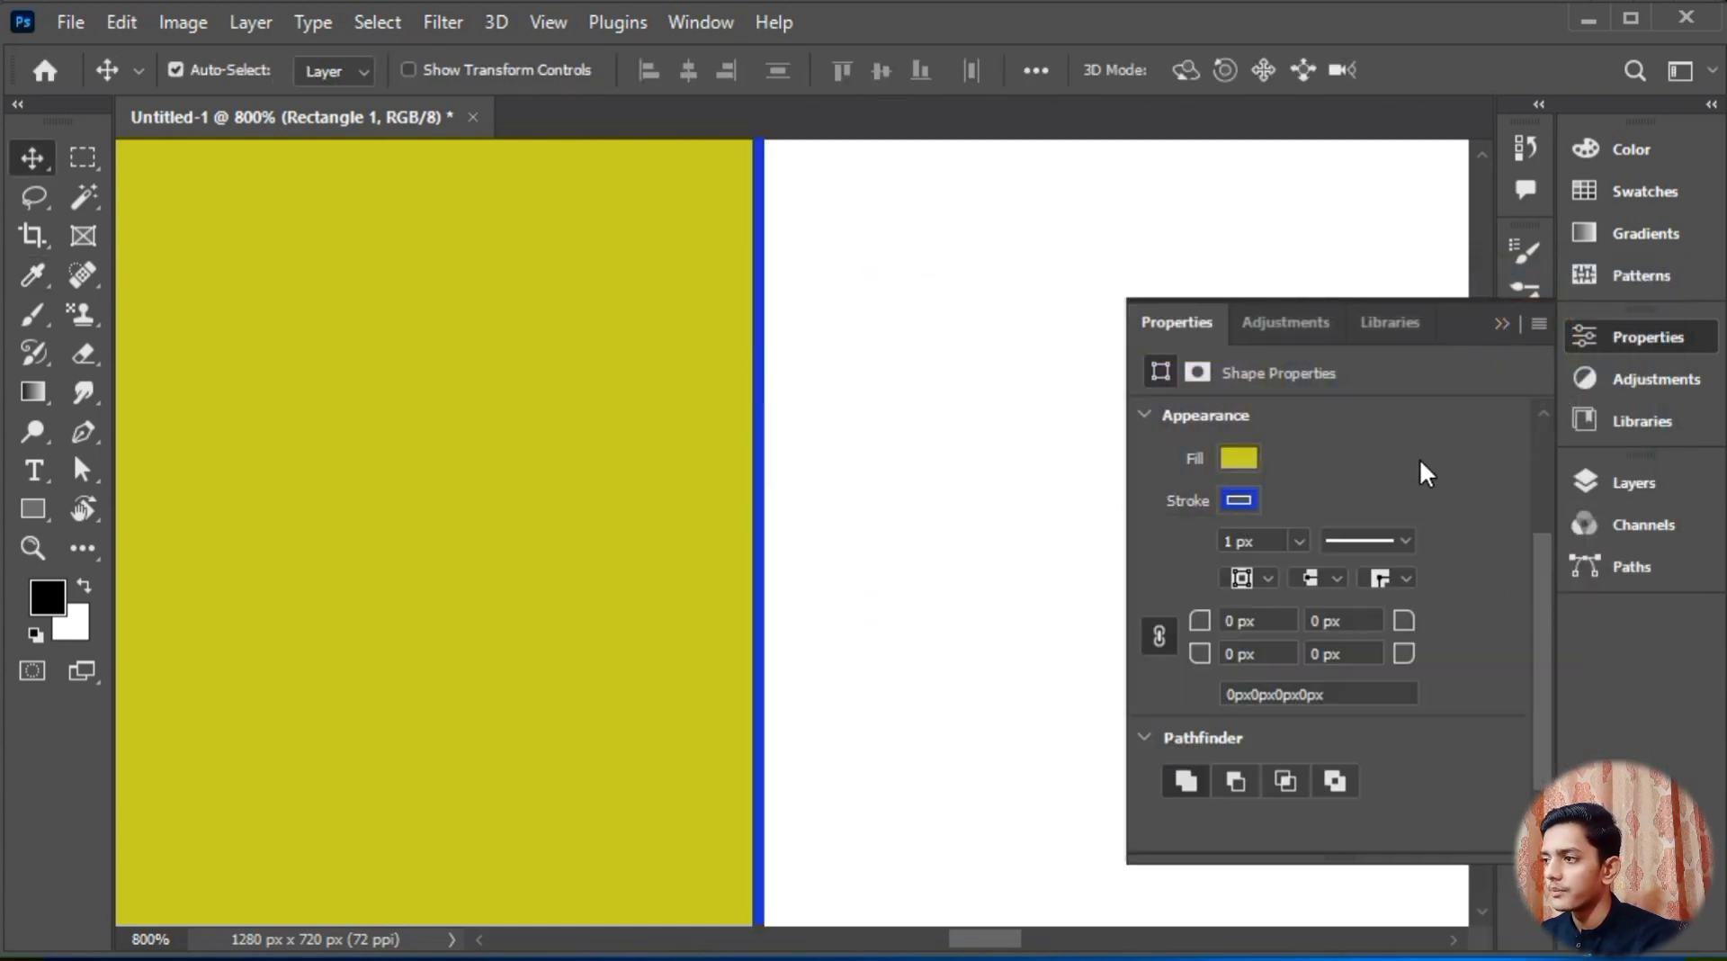
Step: Set the rectangle's stroke width to 12 px
{"action": "left_click", "coordinate": [1298, 540]}
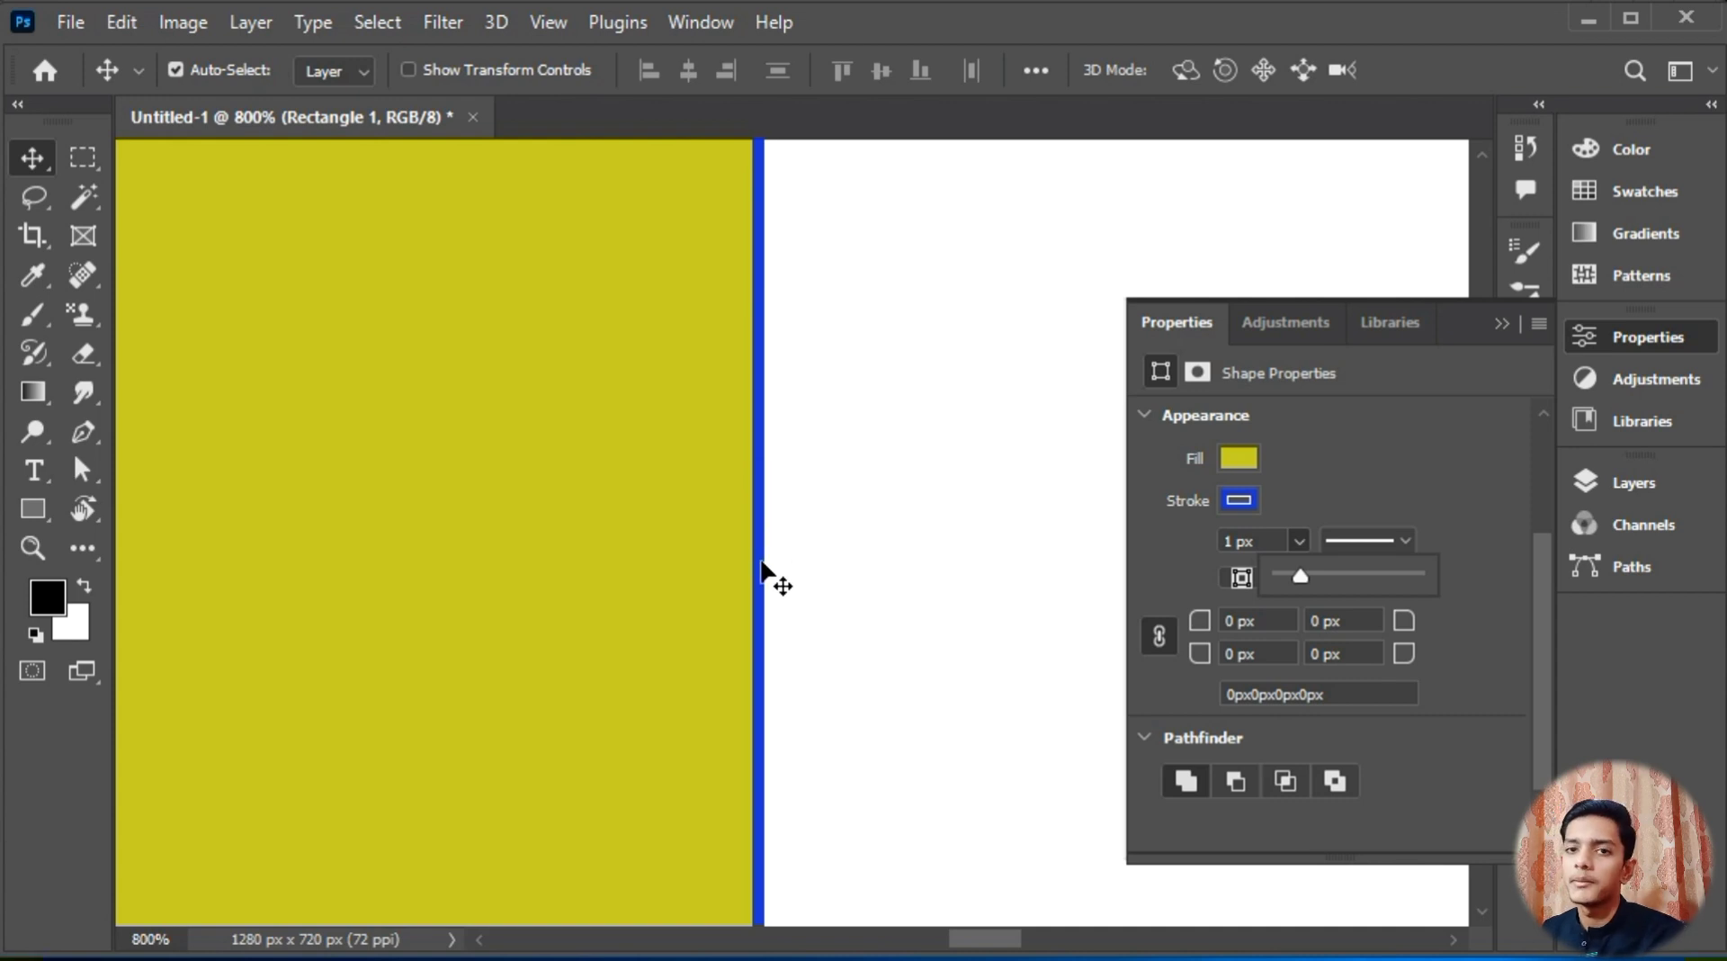
{"action": "left_click", "coordinate": [1245, 540]}
{"action": "type", "text": "12"}
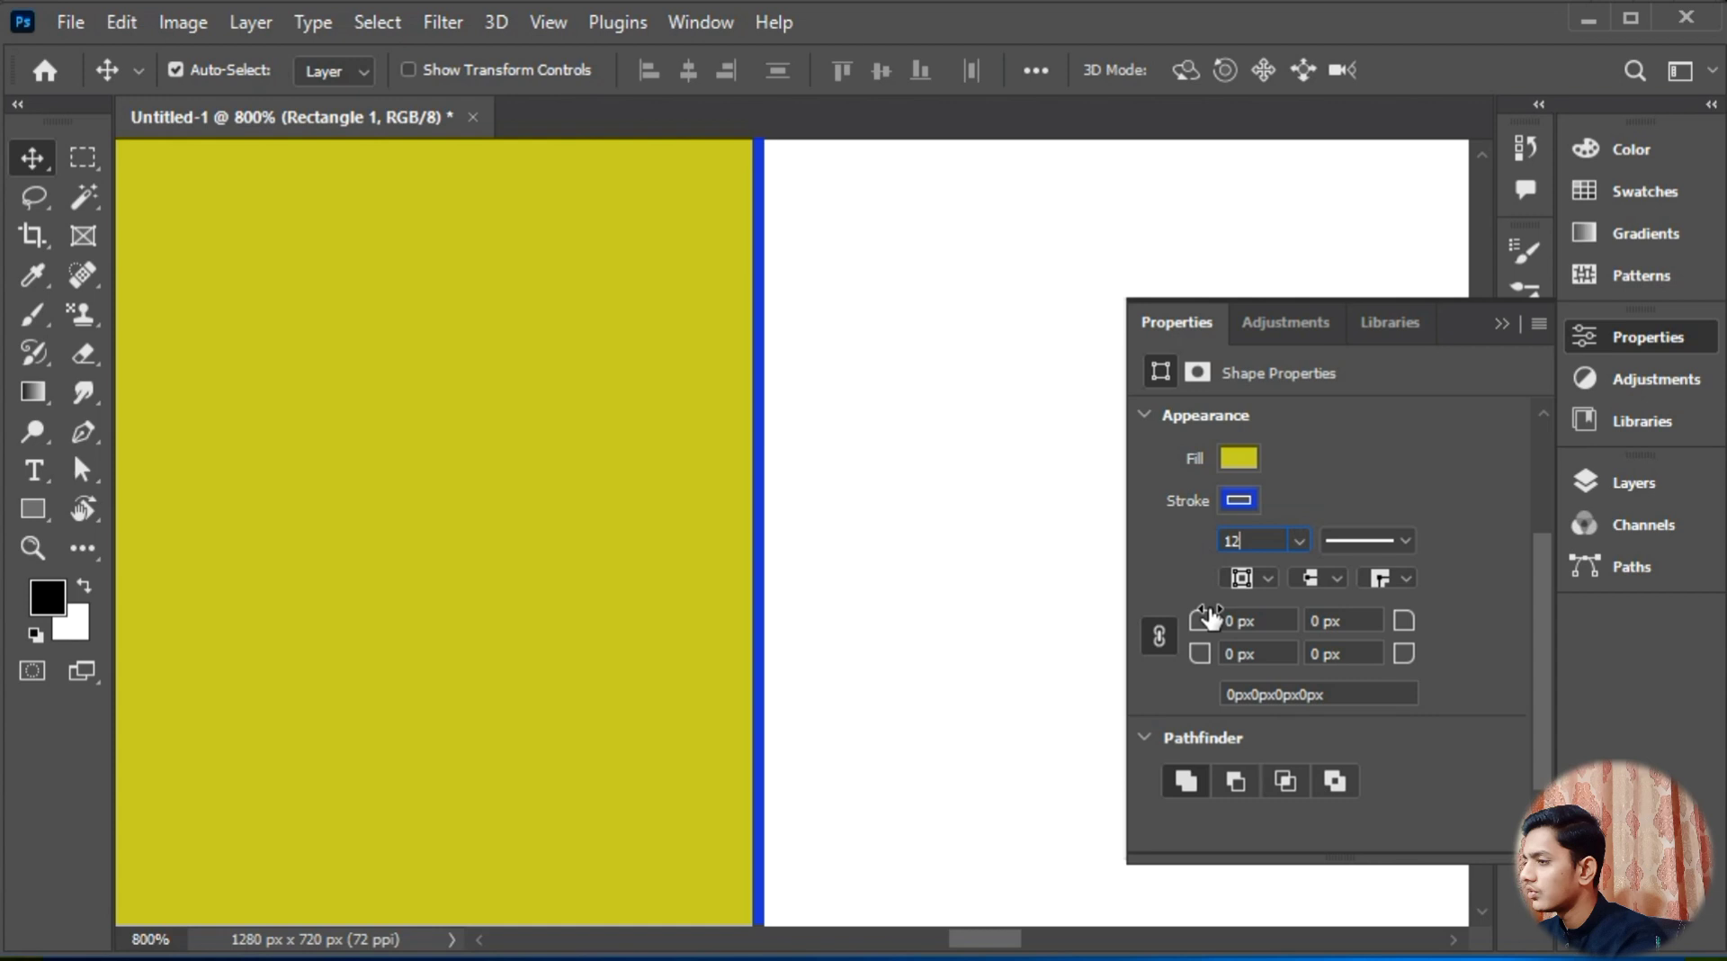
{"action": "key", "text": "Return"}
{"action": "left_click", "coordinate": [1335, 498]}
{"action": "left_click", "coordinate": [719, 518]}
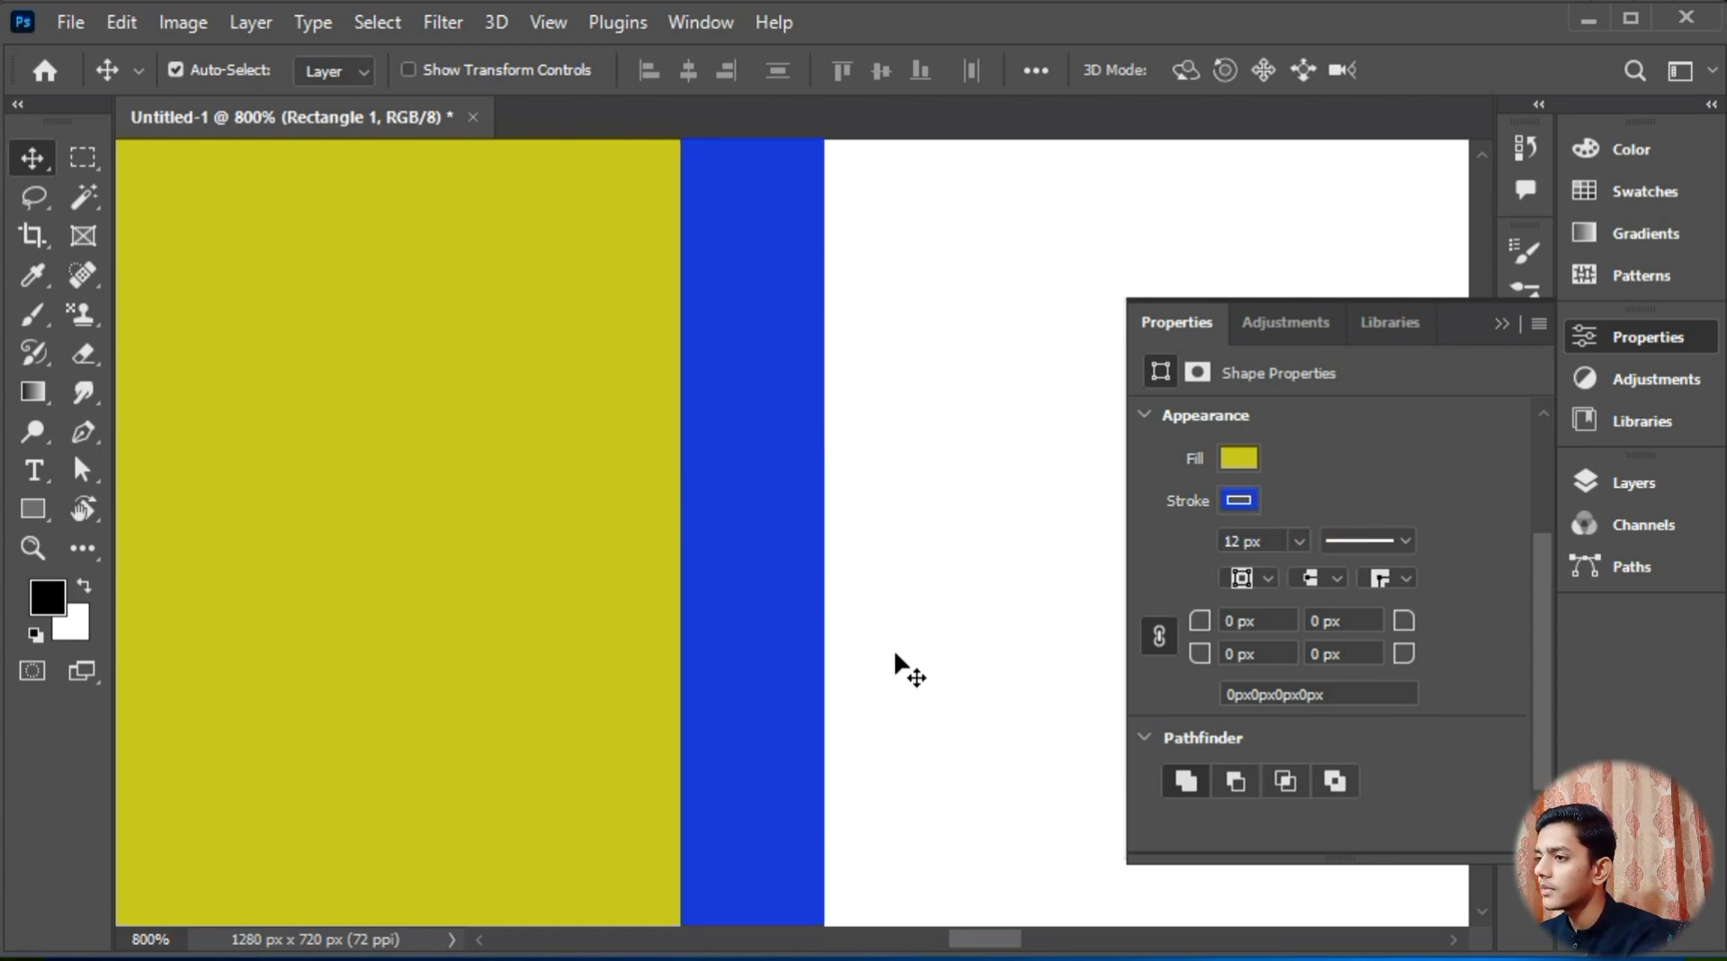
Step: Increase the rectangle's stroke width to 15.33 px and inspect the inner edge of the stroke up close
{"action": "left_click", "coordinate": [1298, 542]}
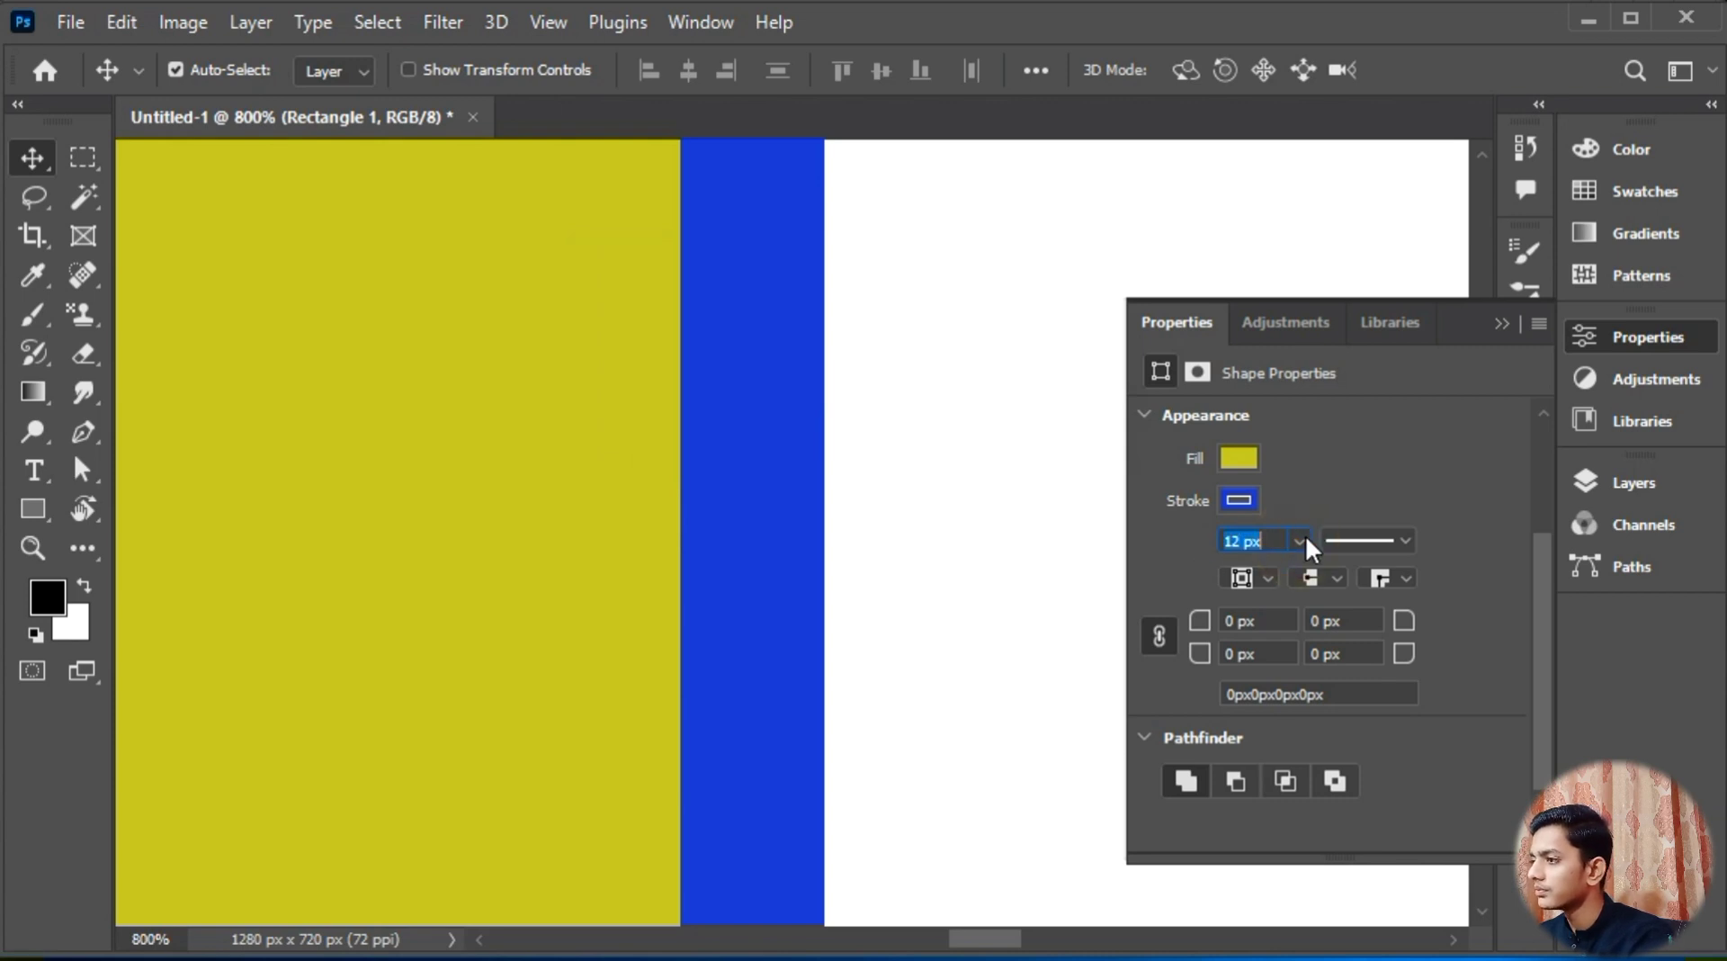
{"action": "left_click_drag", "start_coordinate": [1299, 568], "coordinate": [1308, 576]}
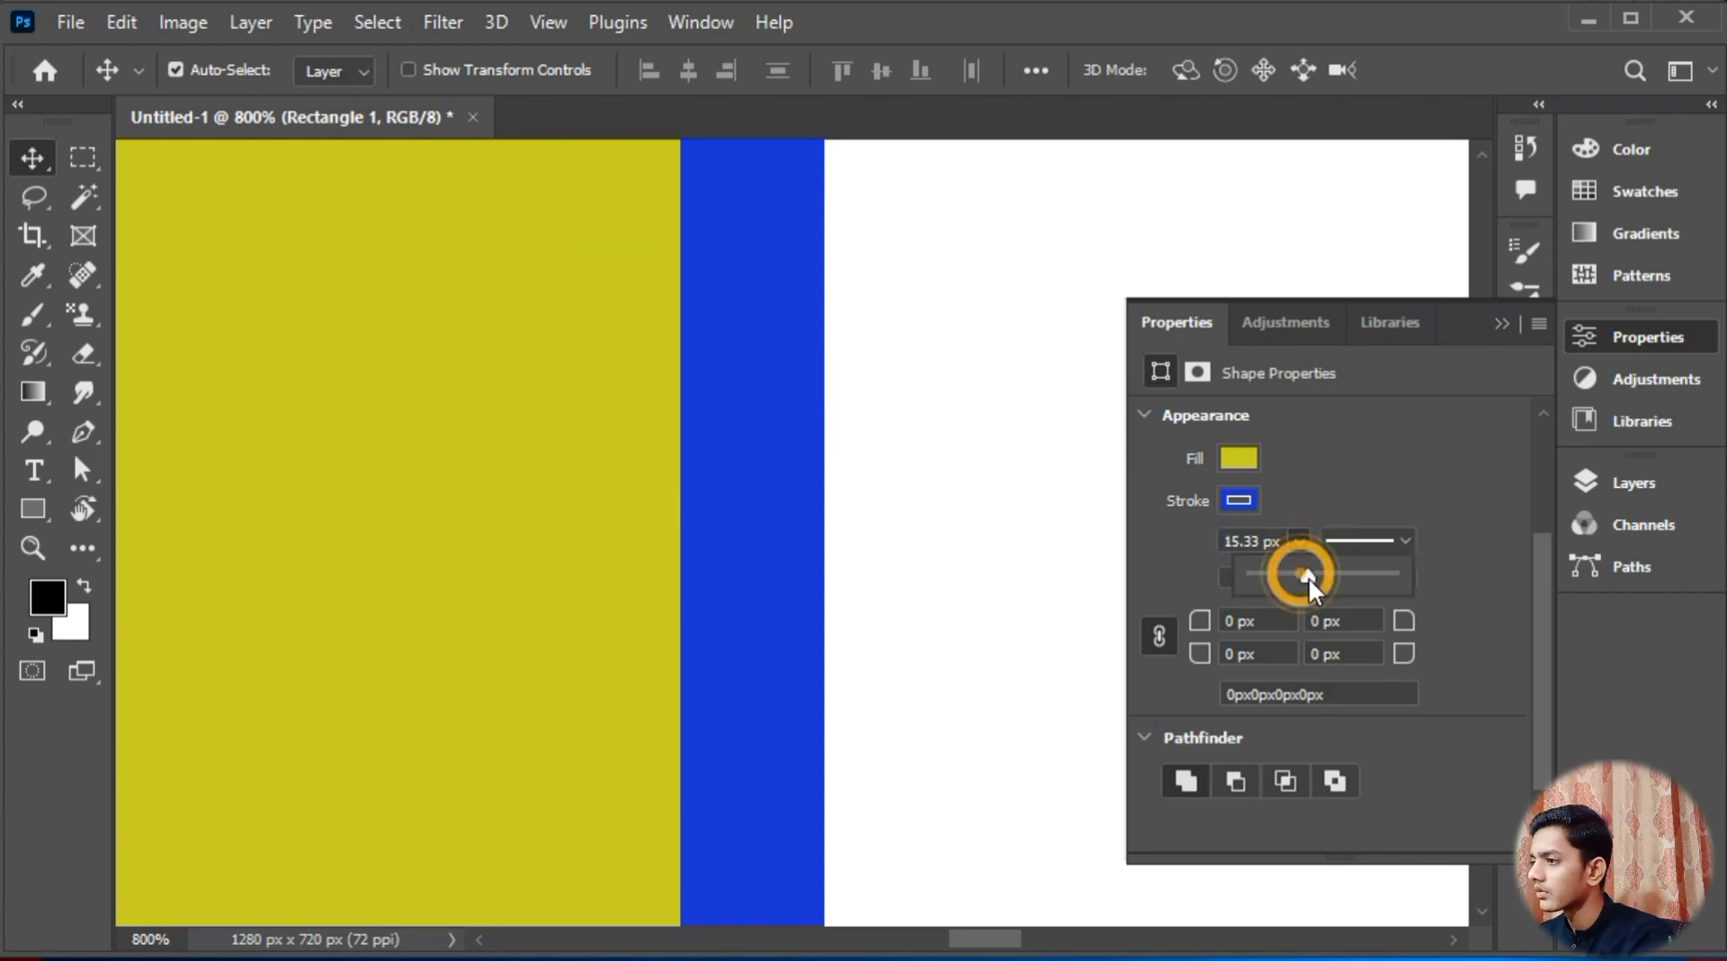
{"action": "left_click", "coordinate": [1314, 473]}
{"action": "key", "text": "ctrl+plus"}
{"action": "key", "text": "ctrl+plus"}
{"action": "key", "text": "ctrl+plus"}
{"action": "left_click_drag", "start_coordinate": [494, 429], "coordinate": [1000, 459]}
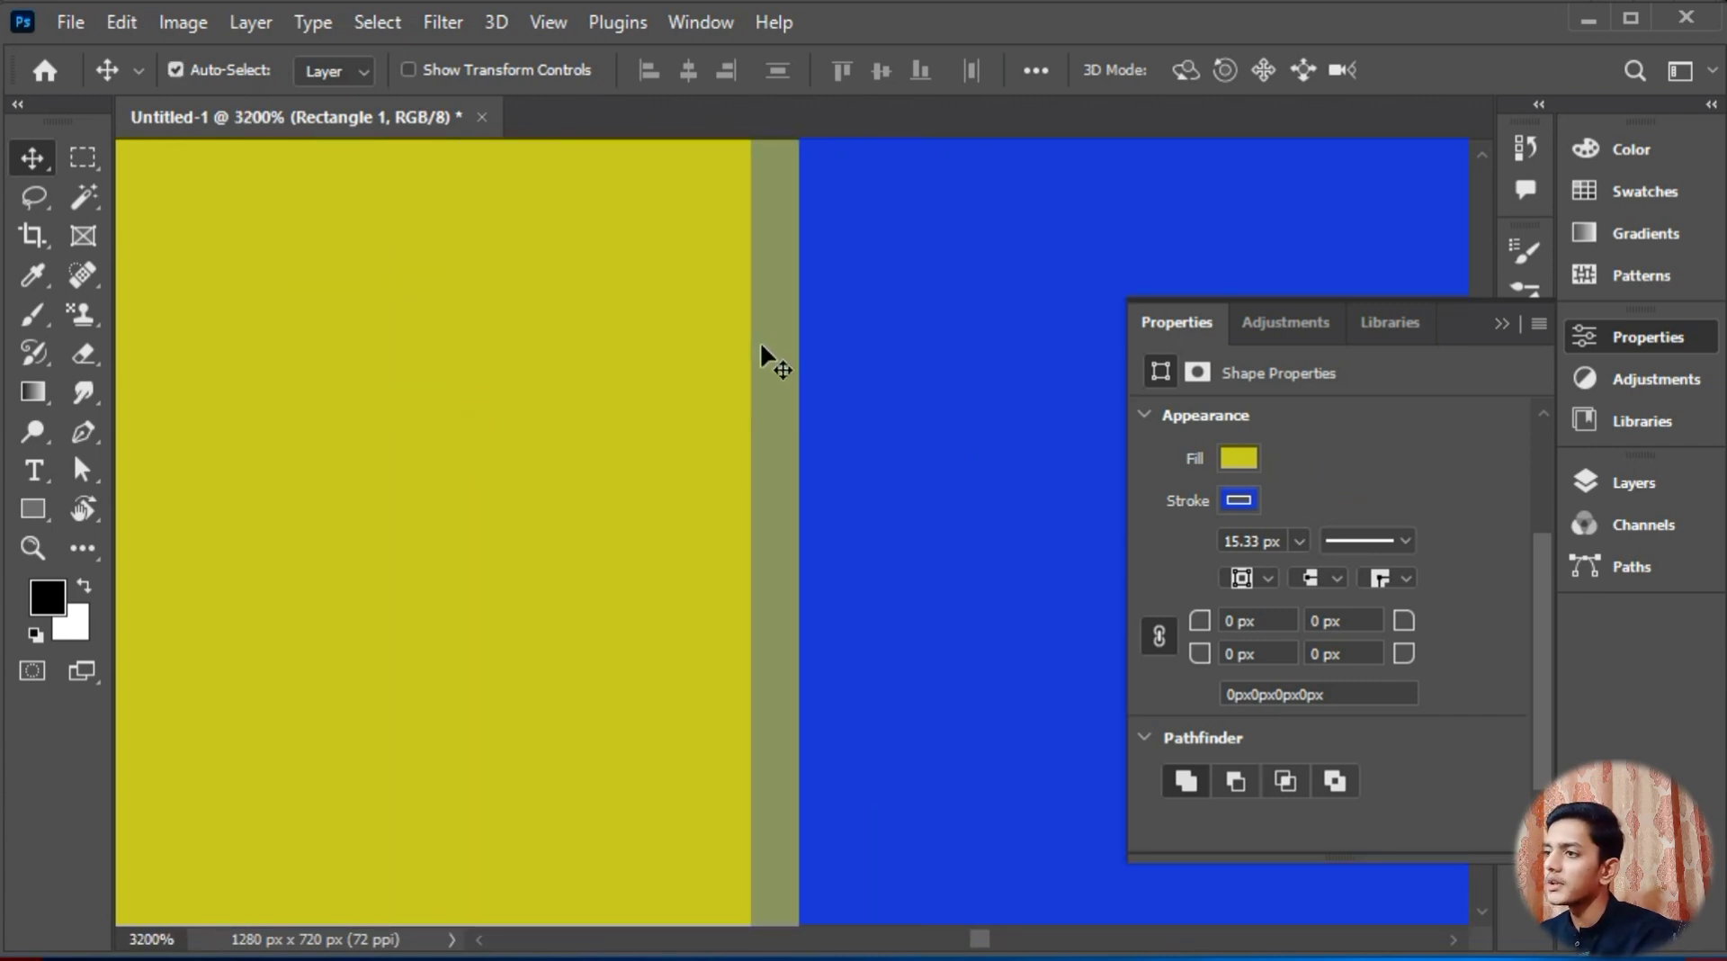
Step: Set the rectangle's stroke width to a whole value of 15 px
{"action": "left_click", "coordinate": [1282, 541]}
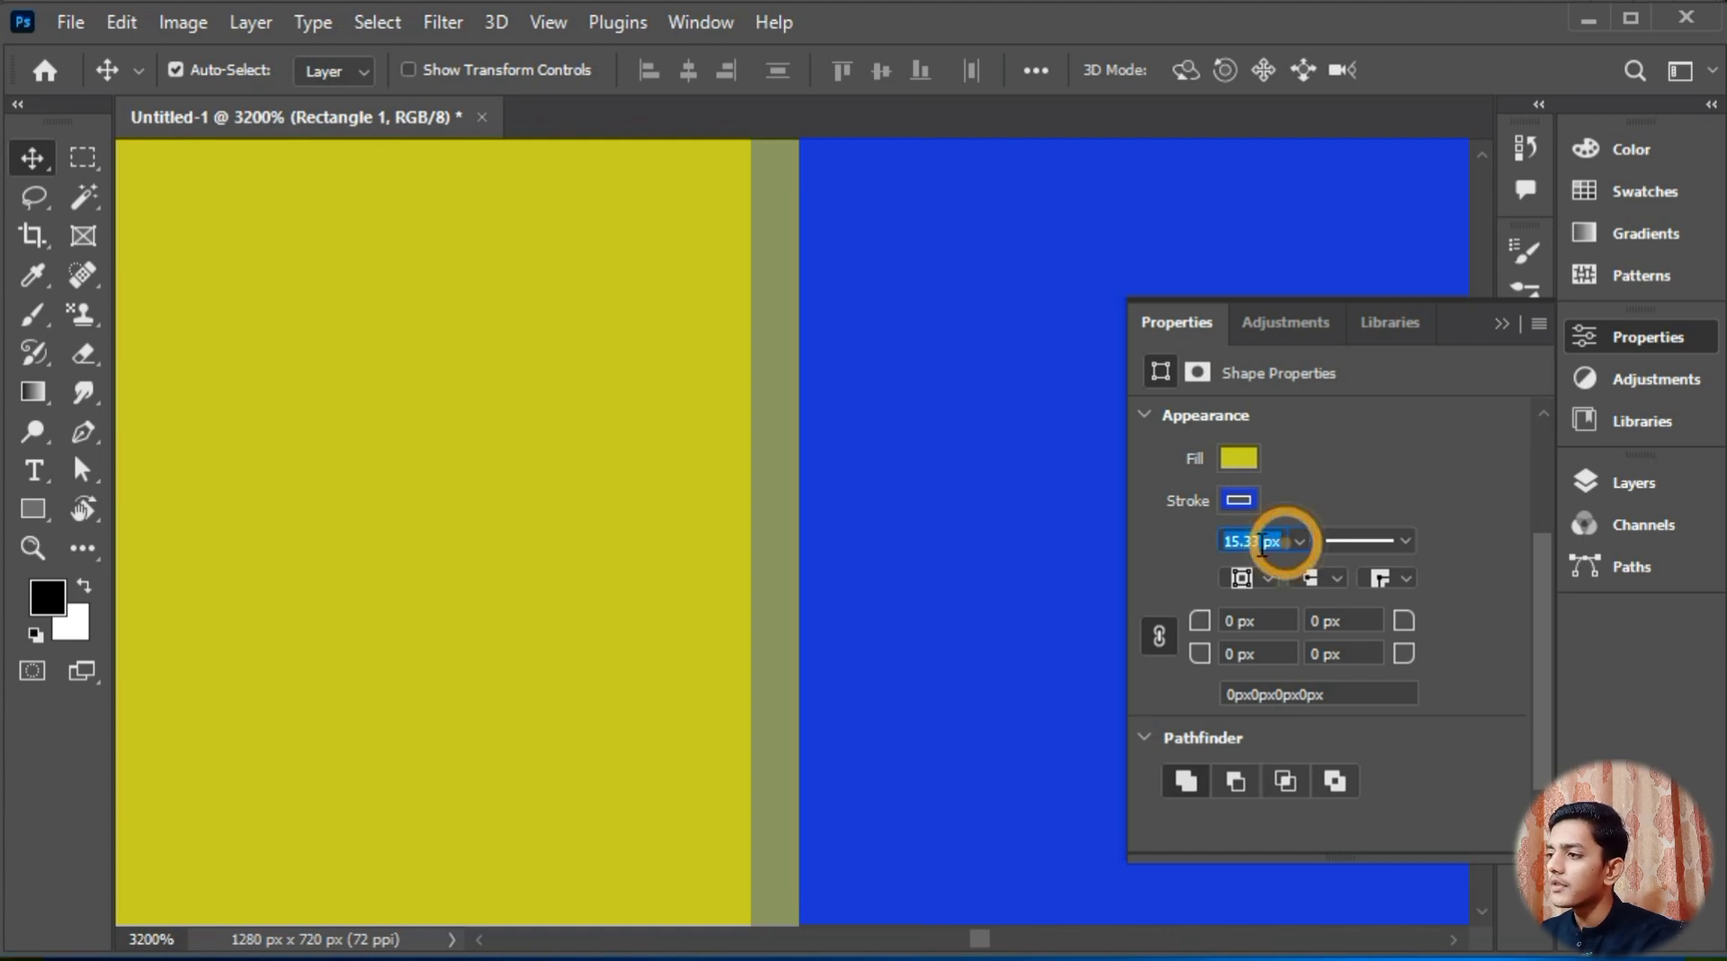
{"action": "left_click", "coordinate": [1299, 542]}
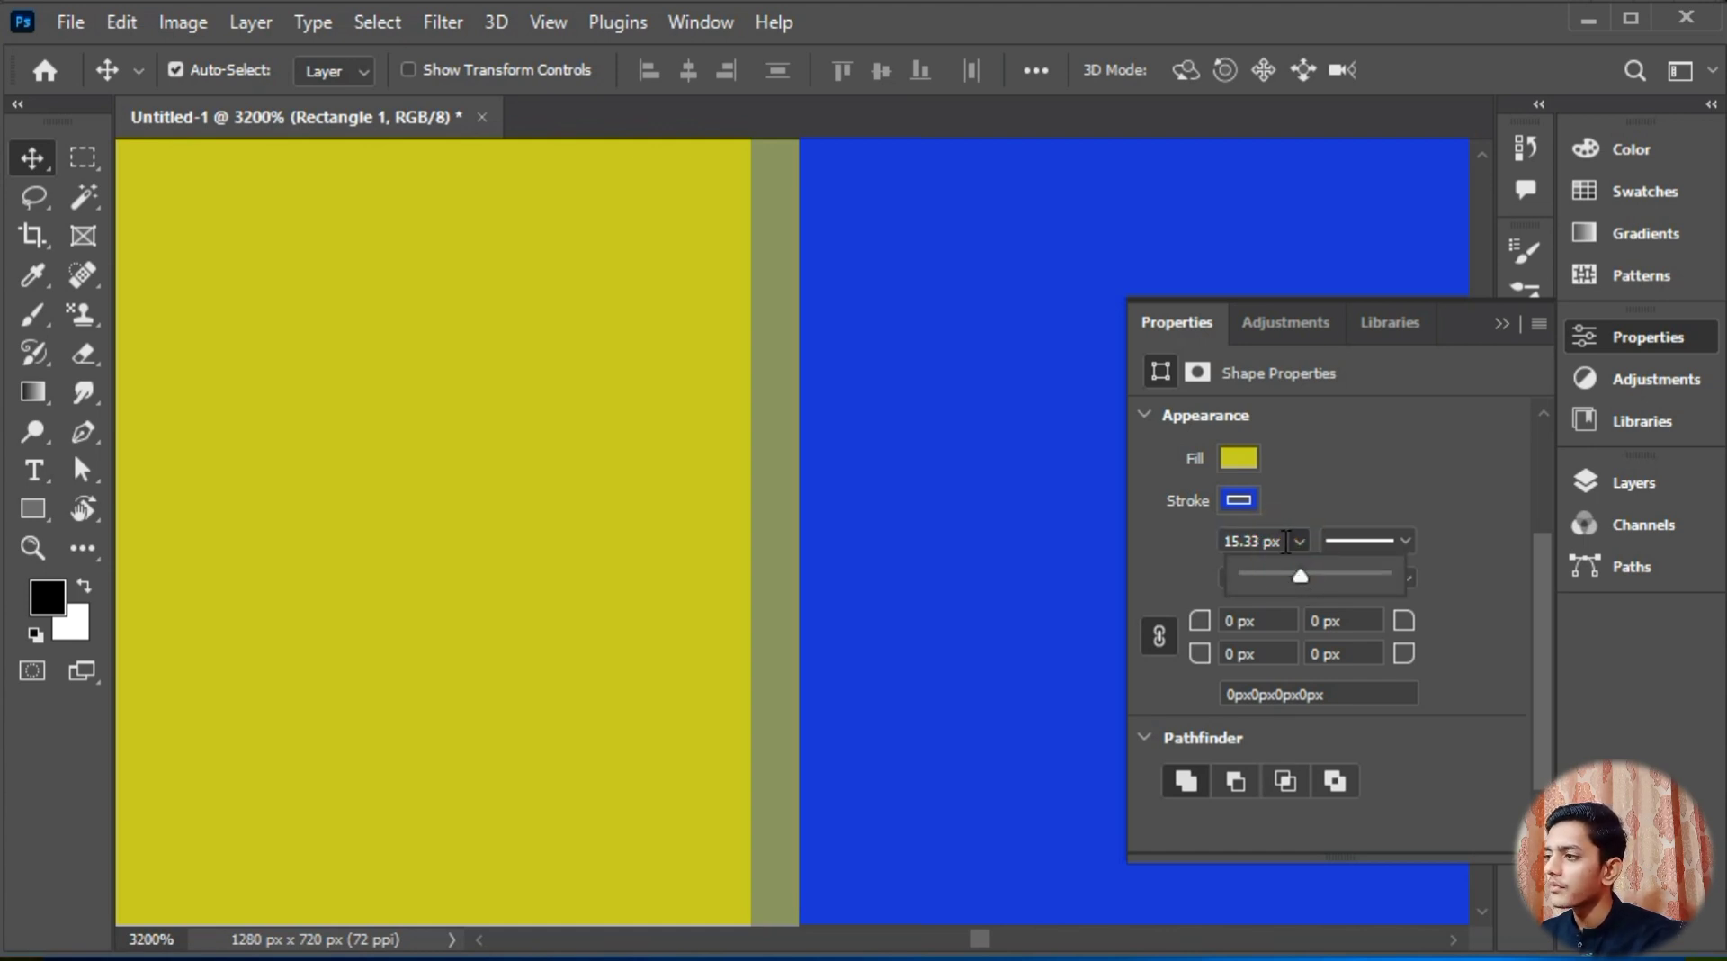
{"action": "left_click", "coordinate": [1283, 542]}
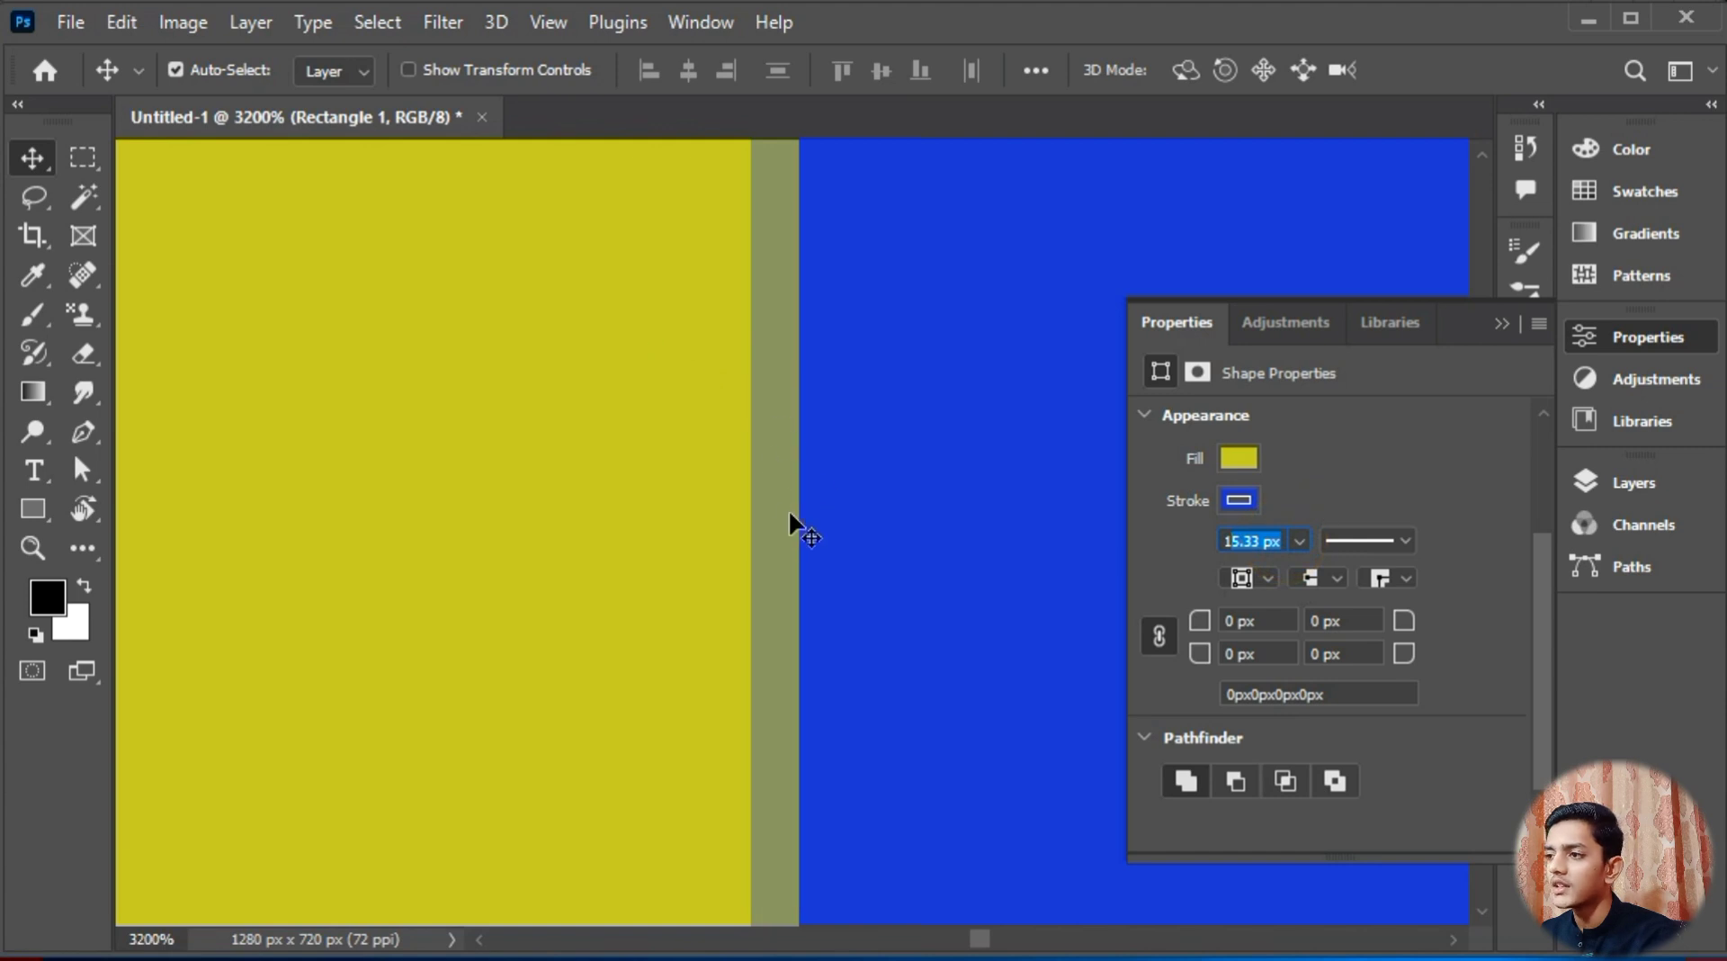
{"action": "key", "text": "BackSpace"}
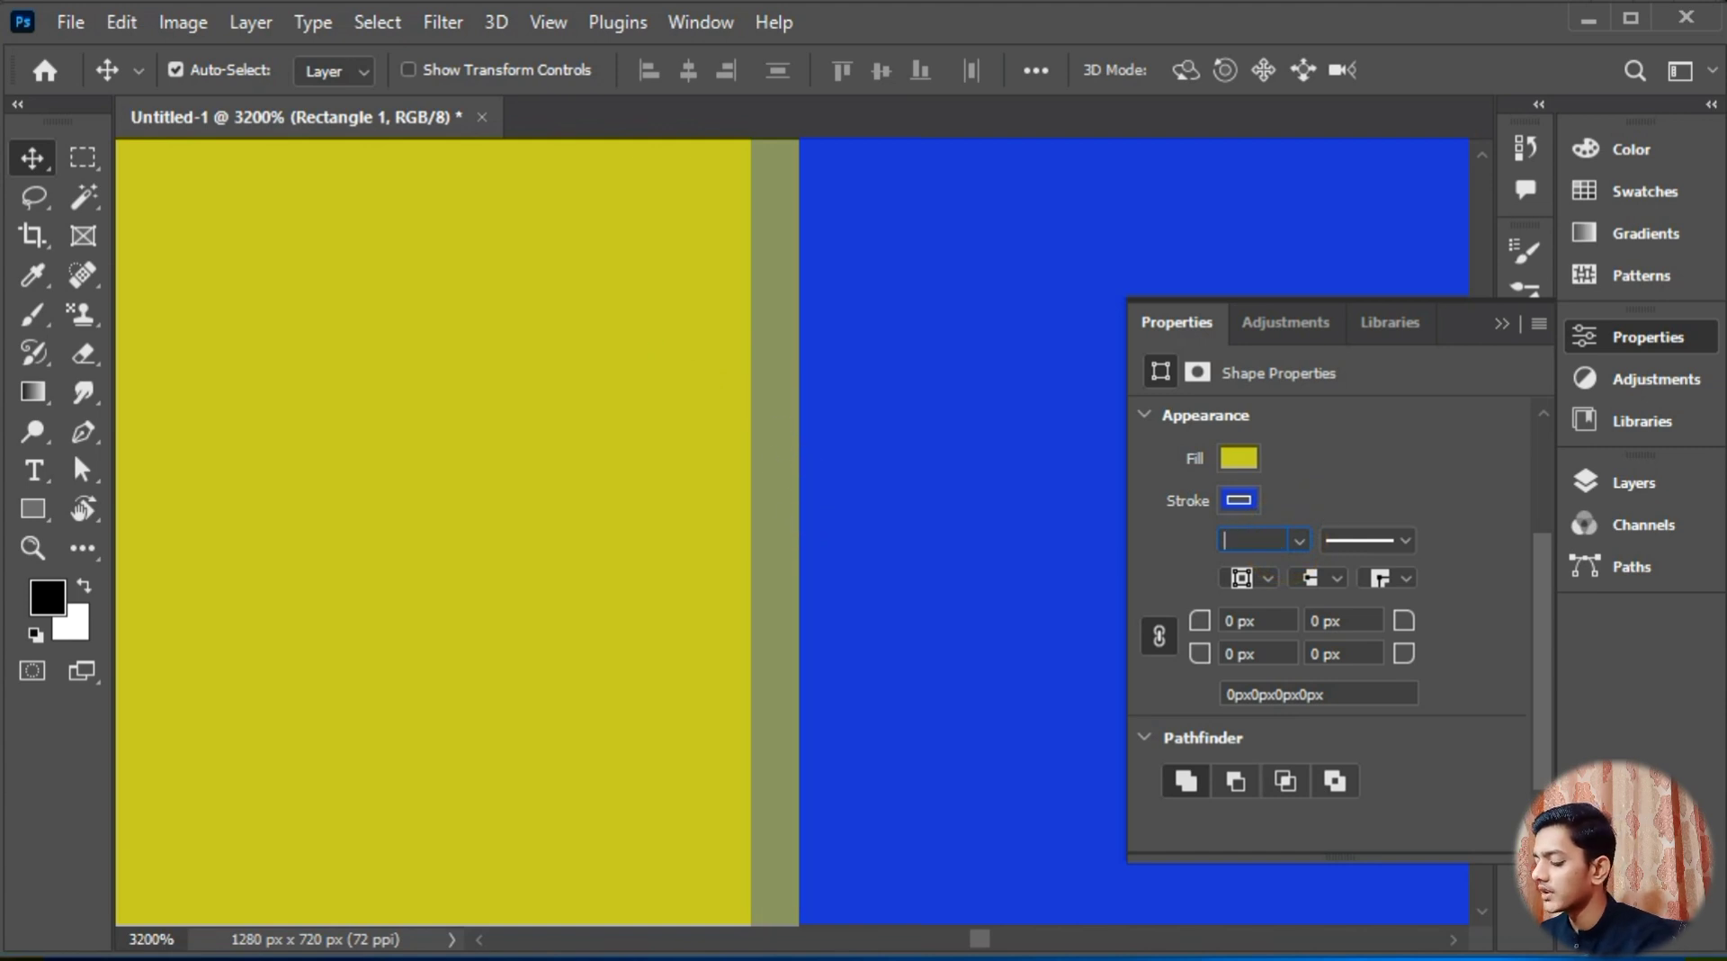
{"action": "type", "text": "15"}
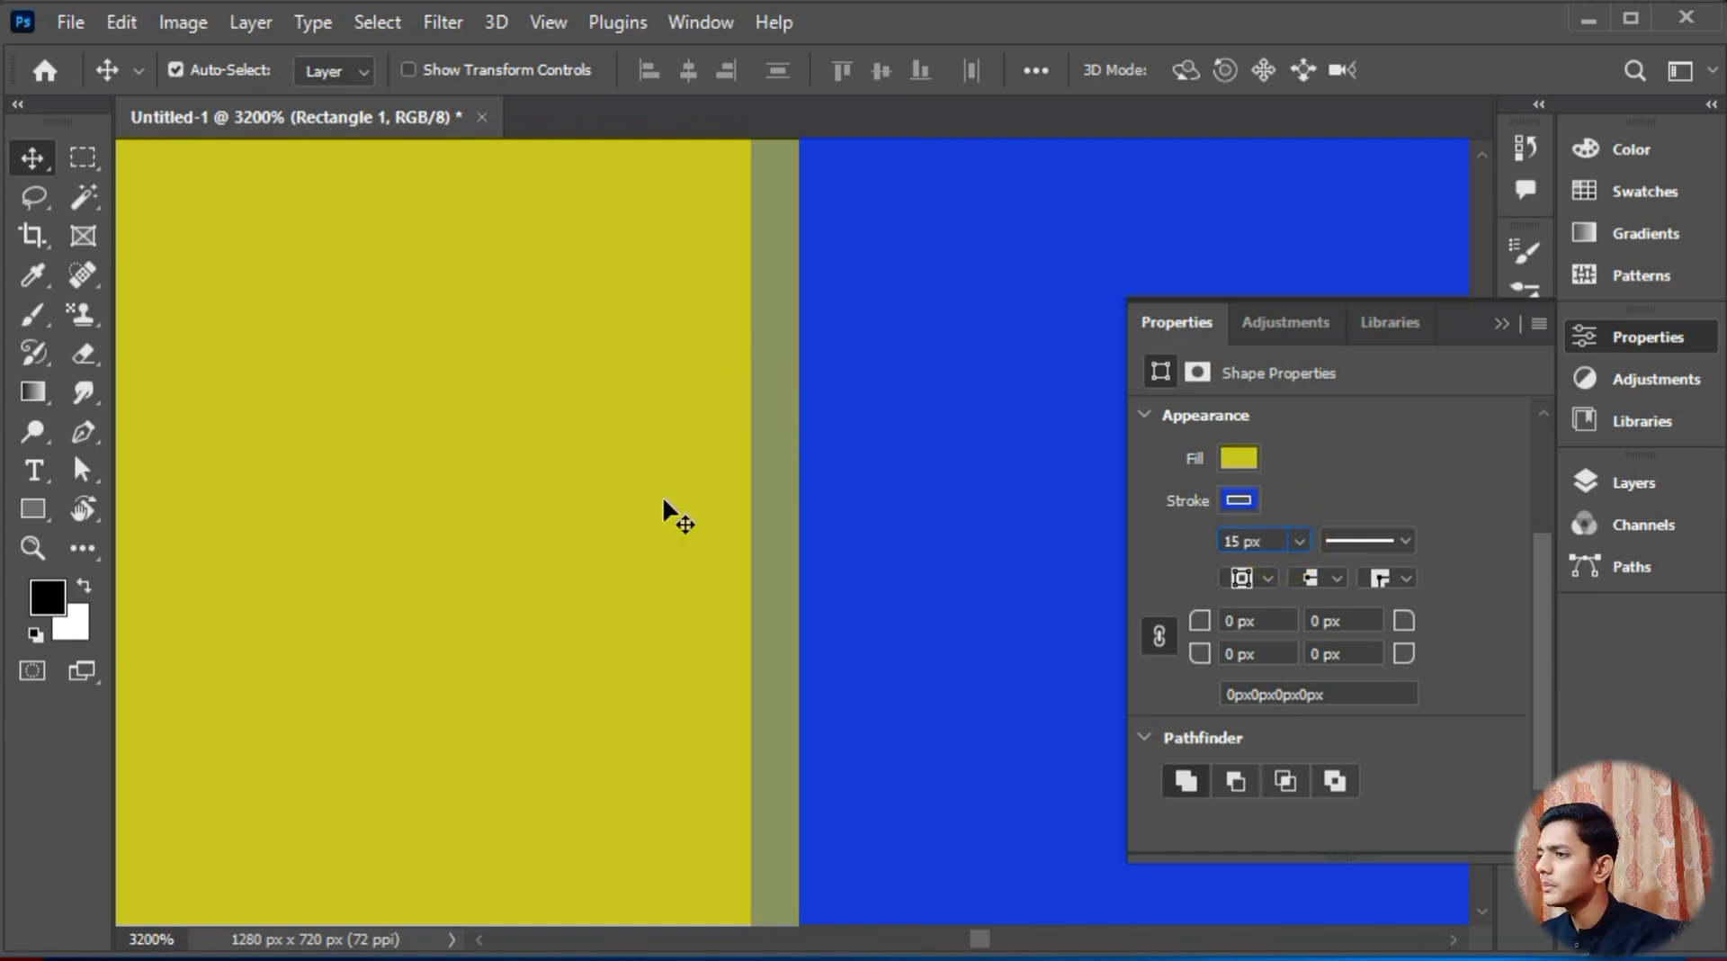
{"action": "left_click", "coordinate": [664, 498]}
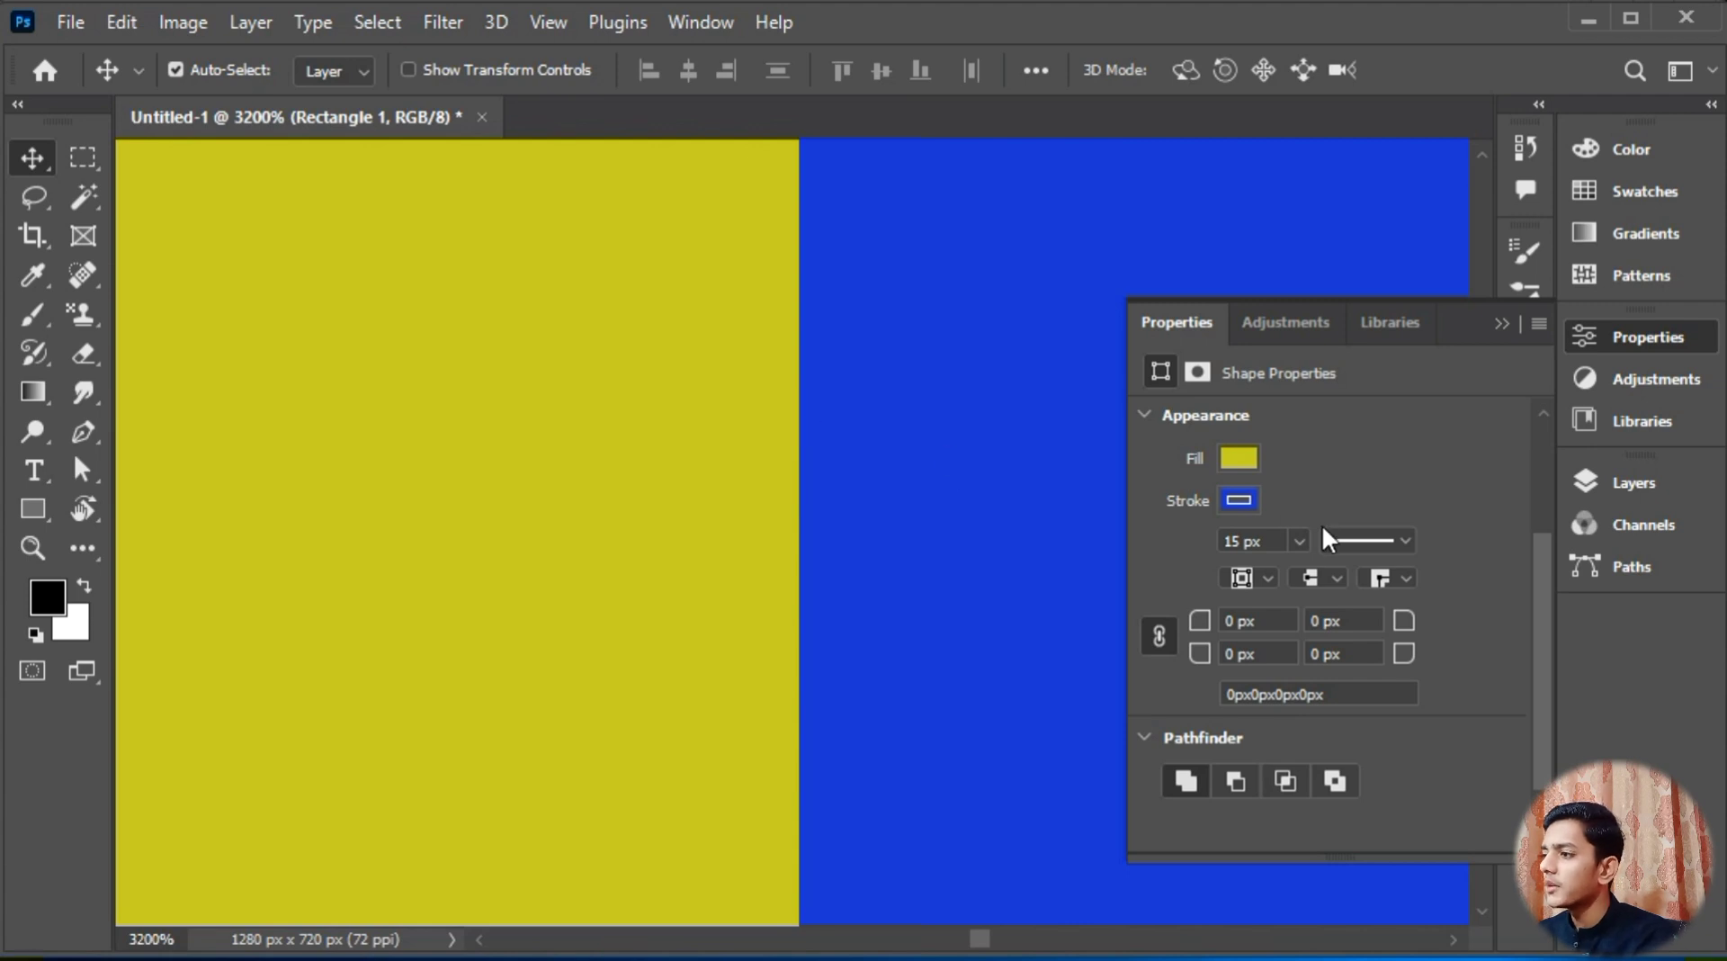
Step: Try the dashed line type on the rectangle's stroke, then apply the dotted one
{"action": "scroll", "coordinate": [795, 489], "scroll_direction": "down", "scroll_amount": 3}
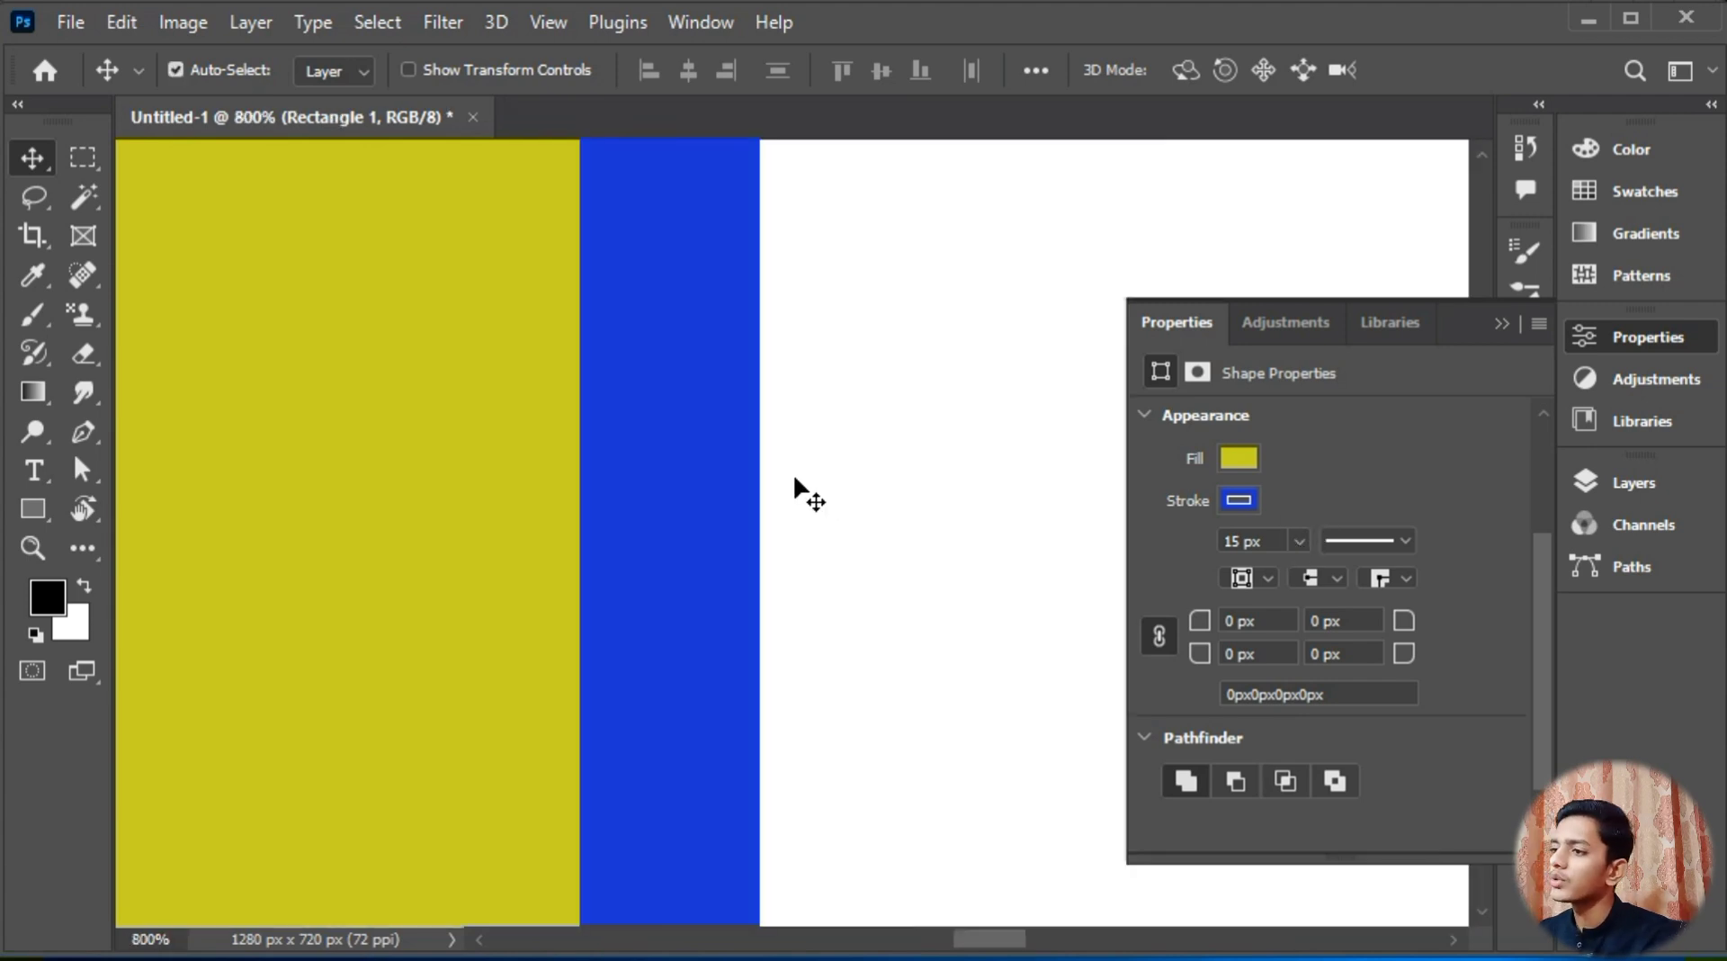
{"action": "left_click", "coordinate": [1403, 543]}
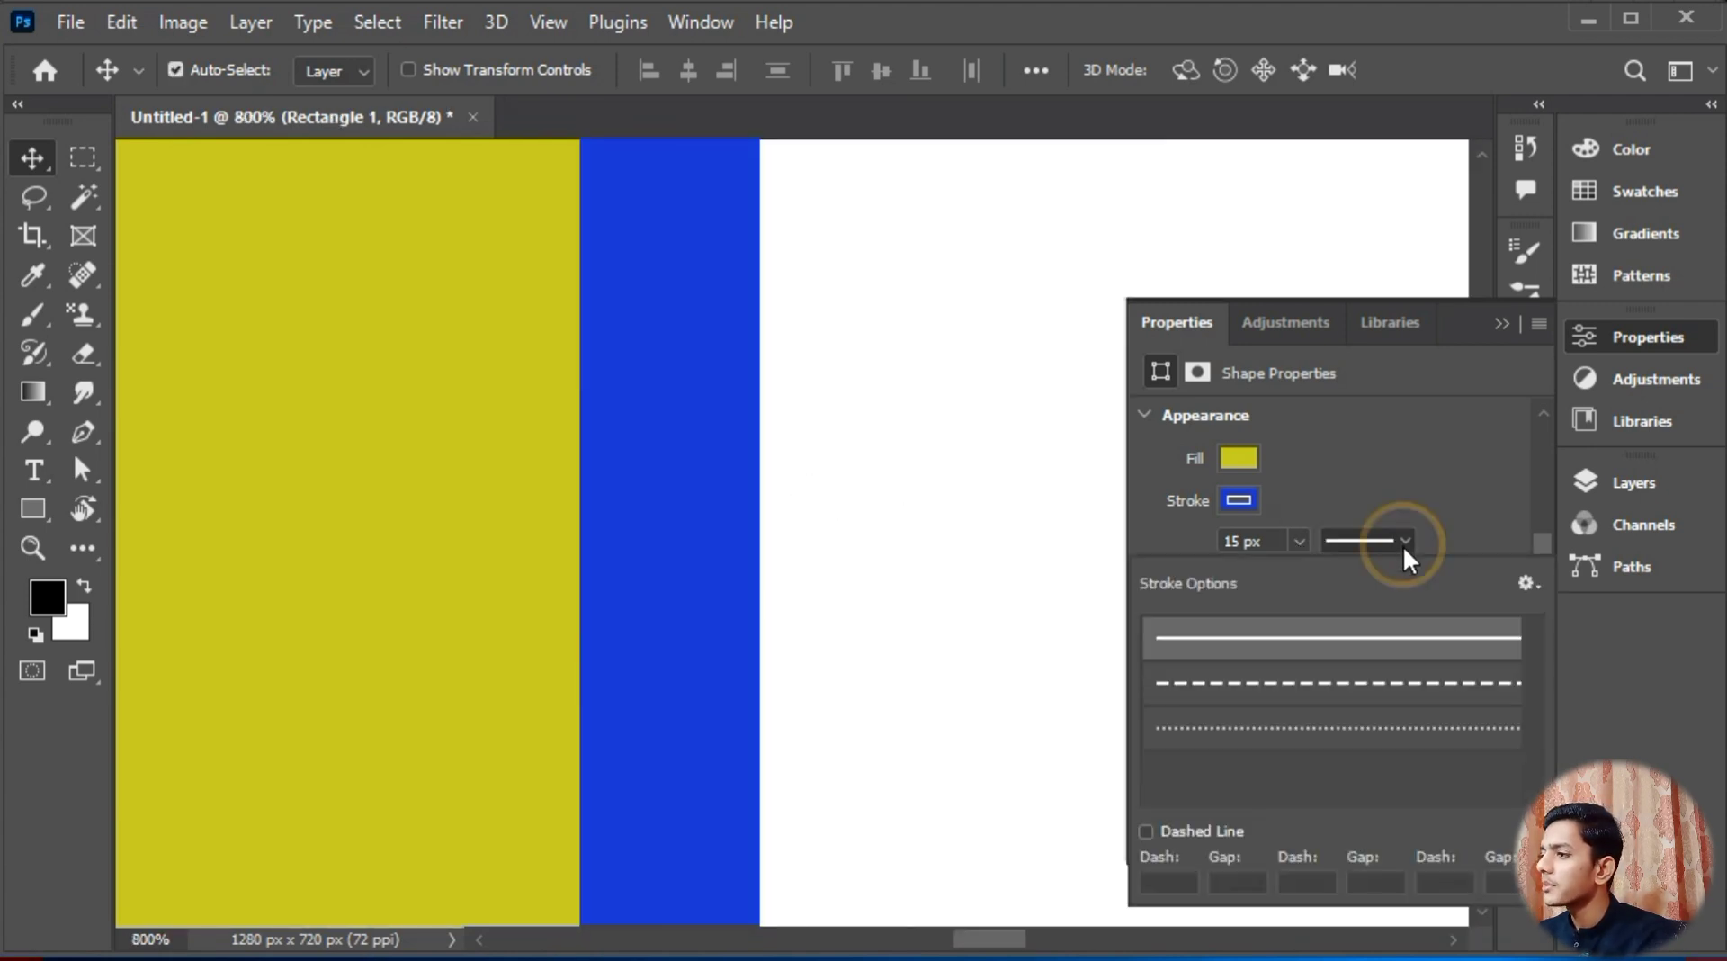
{"action": "left_click", "coordinate": [1353, 699]}
{"action": "left_click", "coordinate": [1343, 733]}
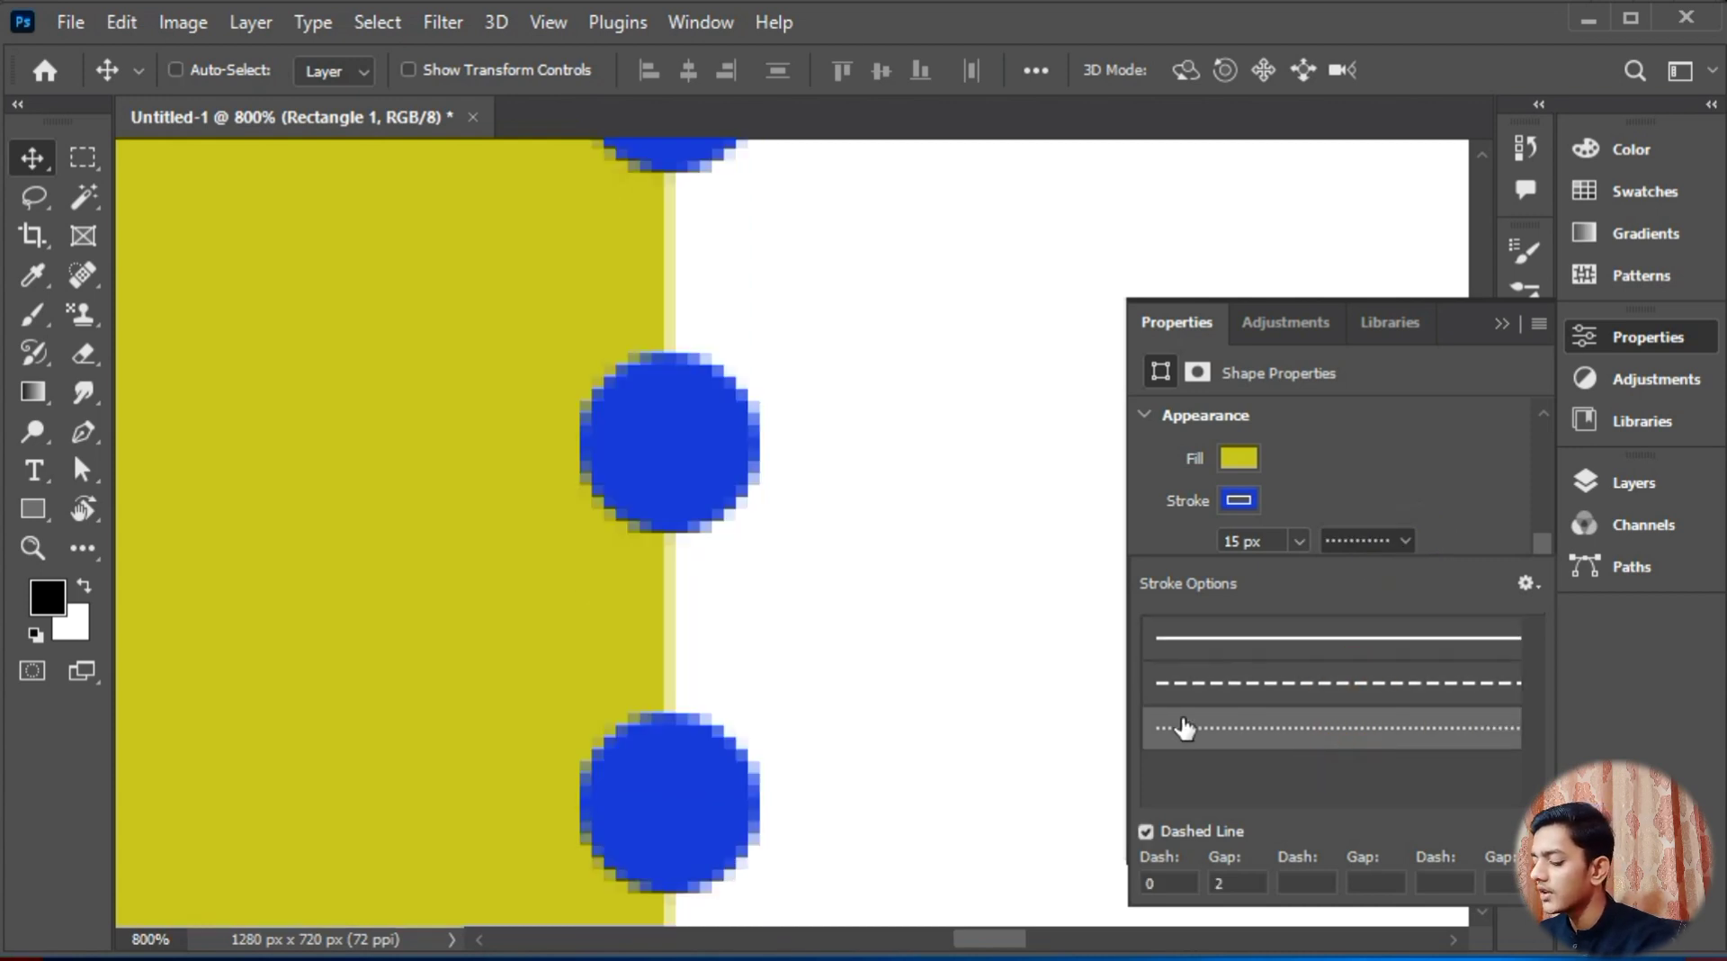
{"action": "left_click", "coordinate": [960, 715]}
Step: Select the dotted-outline rectangle on the canvas again to bring back its shape properties
{"action": "scroll", "coordinate": [958, 713], "scroll_direction": "down", "scroll_amount": 1}
{"action": "scroll", "coordinate": [958, 715], "scroll_direction": "down", "scroll_amount": 8}
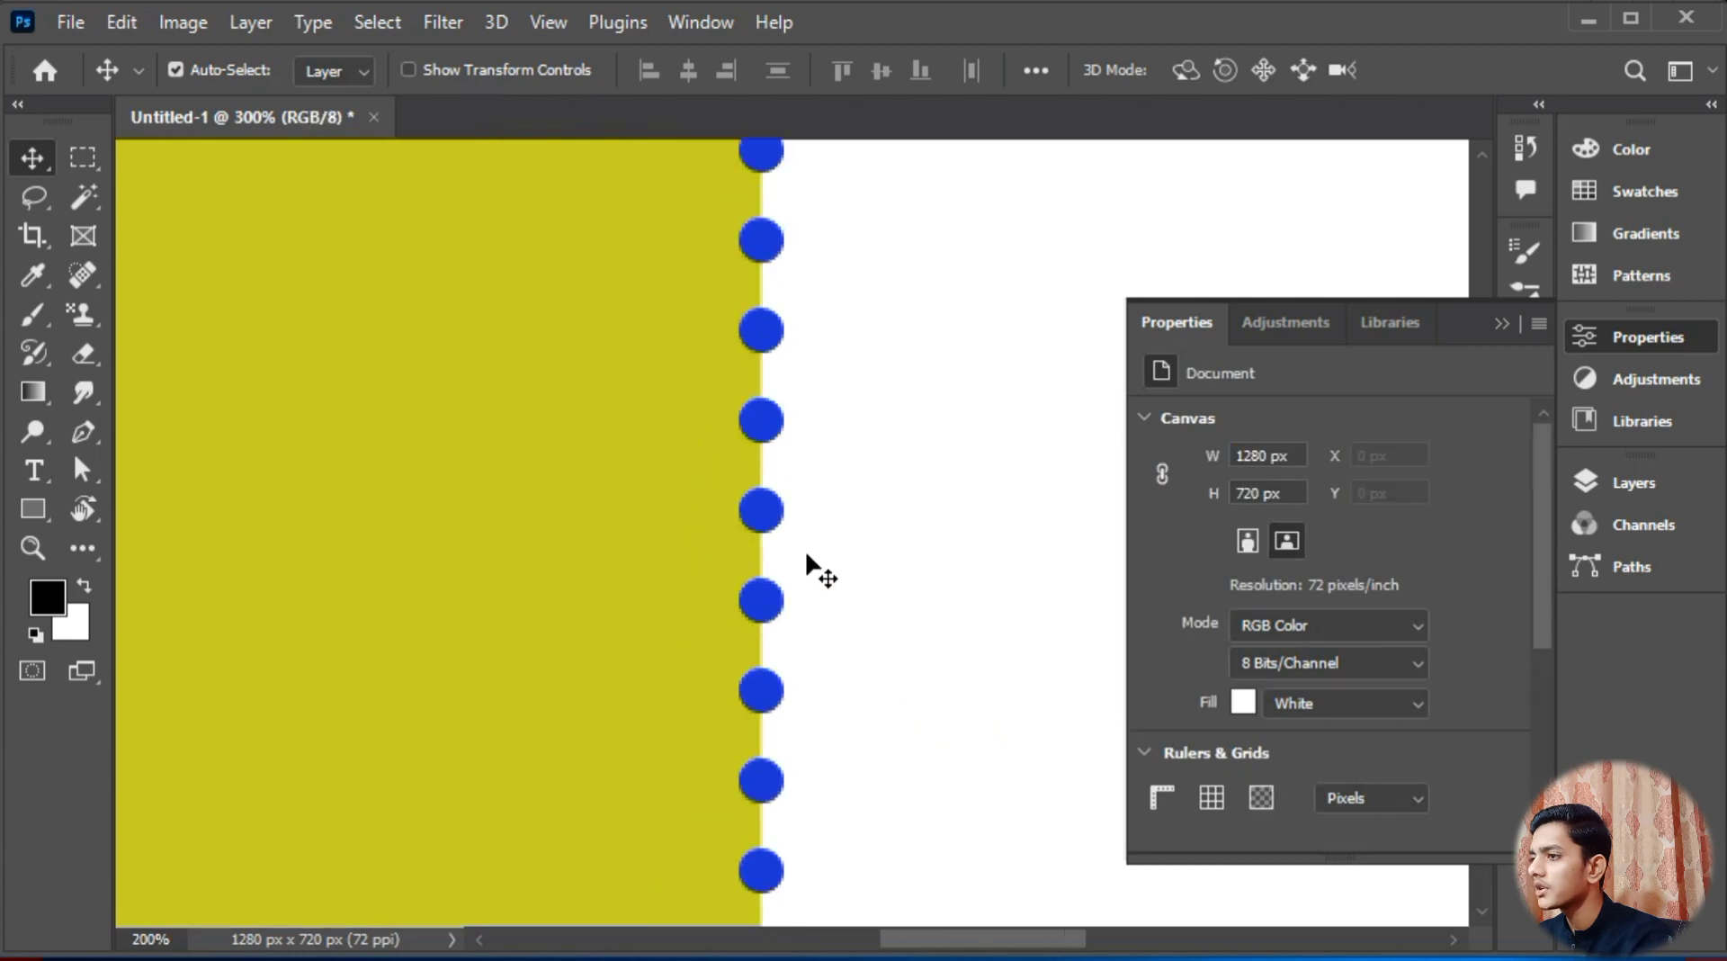
{"action": "left_click_drag", "start_coordinate": [868, 586], "coordinate": [822, 479]}
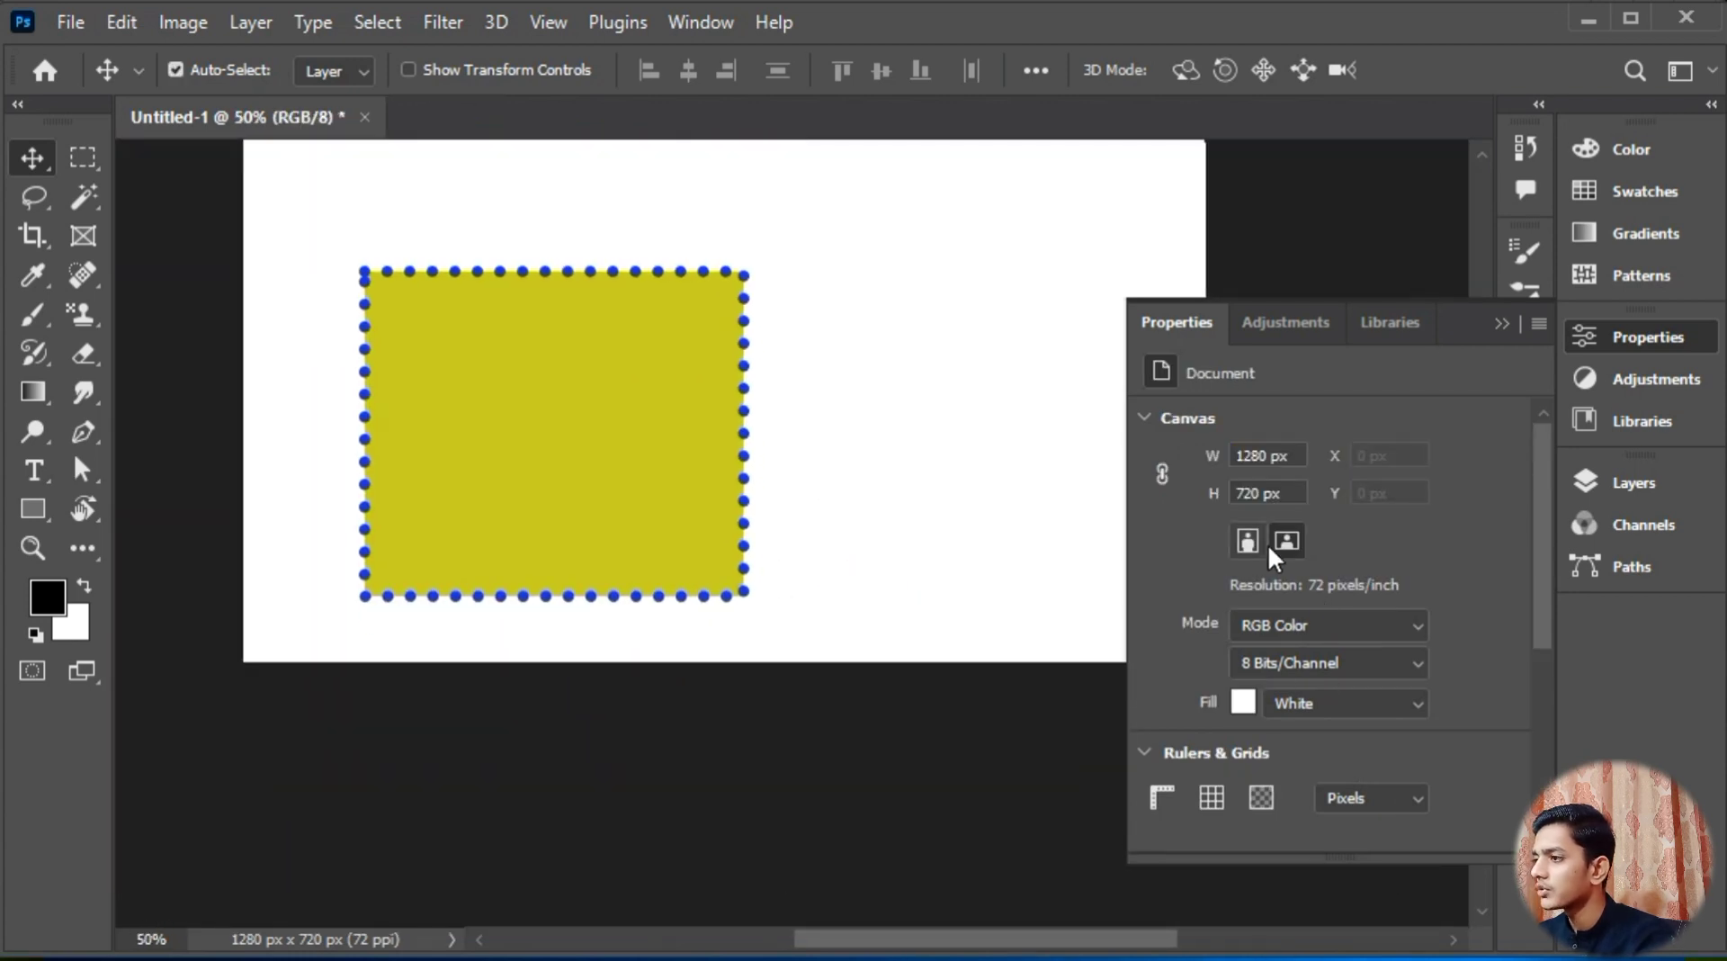
{"action": "left_click", "coordinate": [725, 356]}
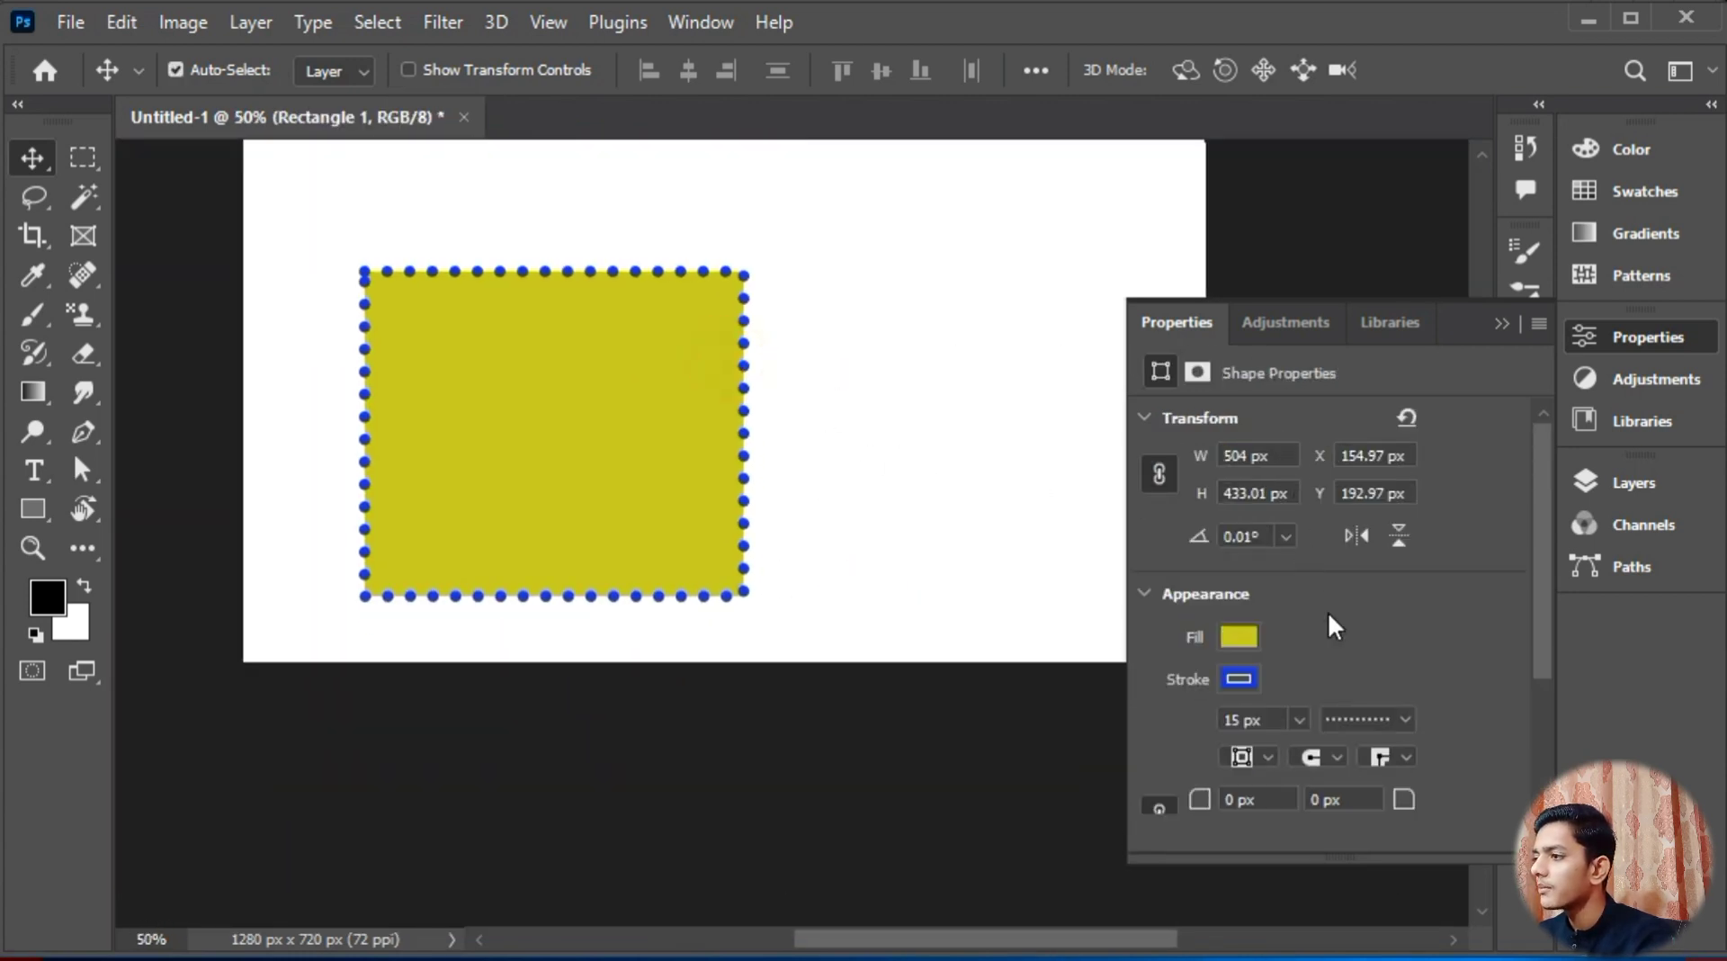
Step: Set the line type of the rectangle's stroke back to solid
{"action": "left_click", "coordinate": [1378, 722]}
{"action": "left_click", "coordinate": [1331, 816]}
{"action": "left_click", "coordinate": [1459, 662]}
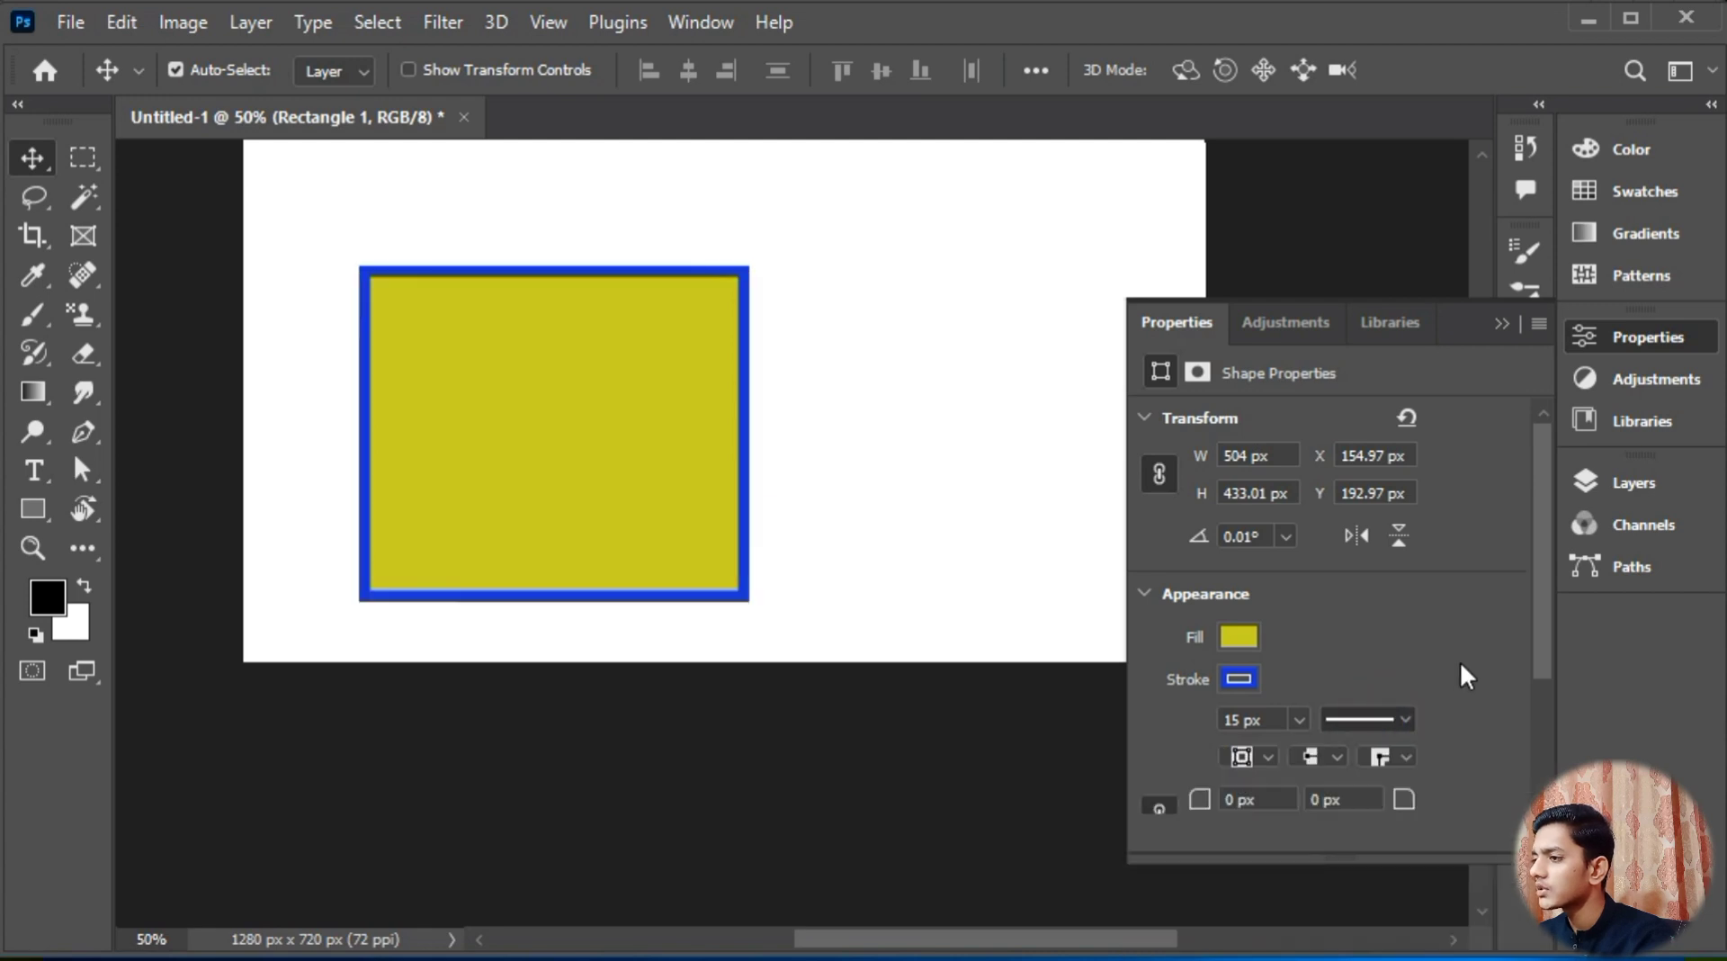
Step: Inspect the stroke at the rectangle's lower-right corner up close and look through the available stroke alignment options
{"action": "key", "text": "ctrl+plus"}
{"action": "key", "text": "ctrl+plus"}
{"action": "key", "text": "ctrl+plus"}
{"action": "key", "text": "ctrl+plus"}
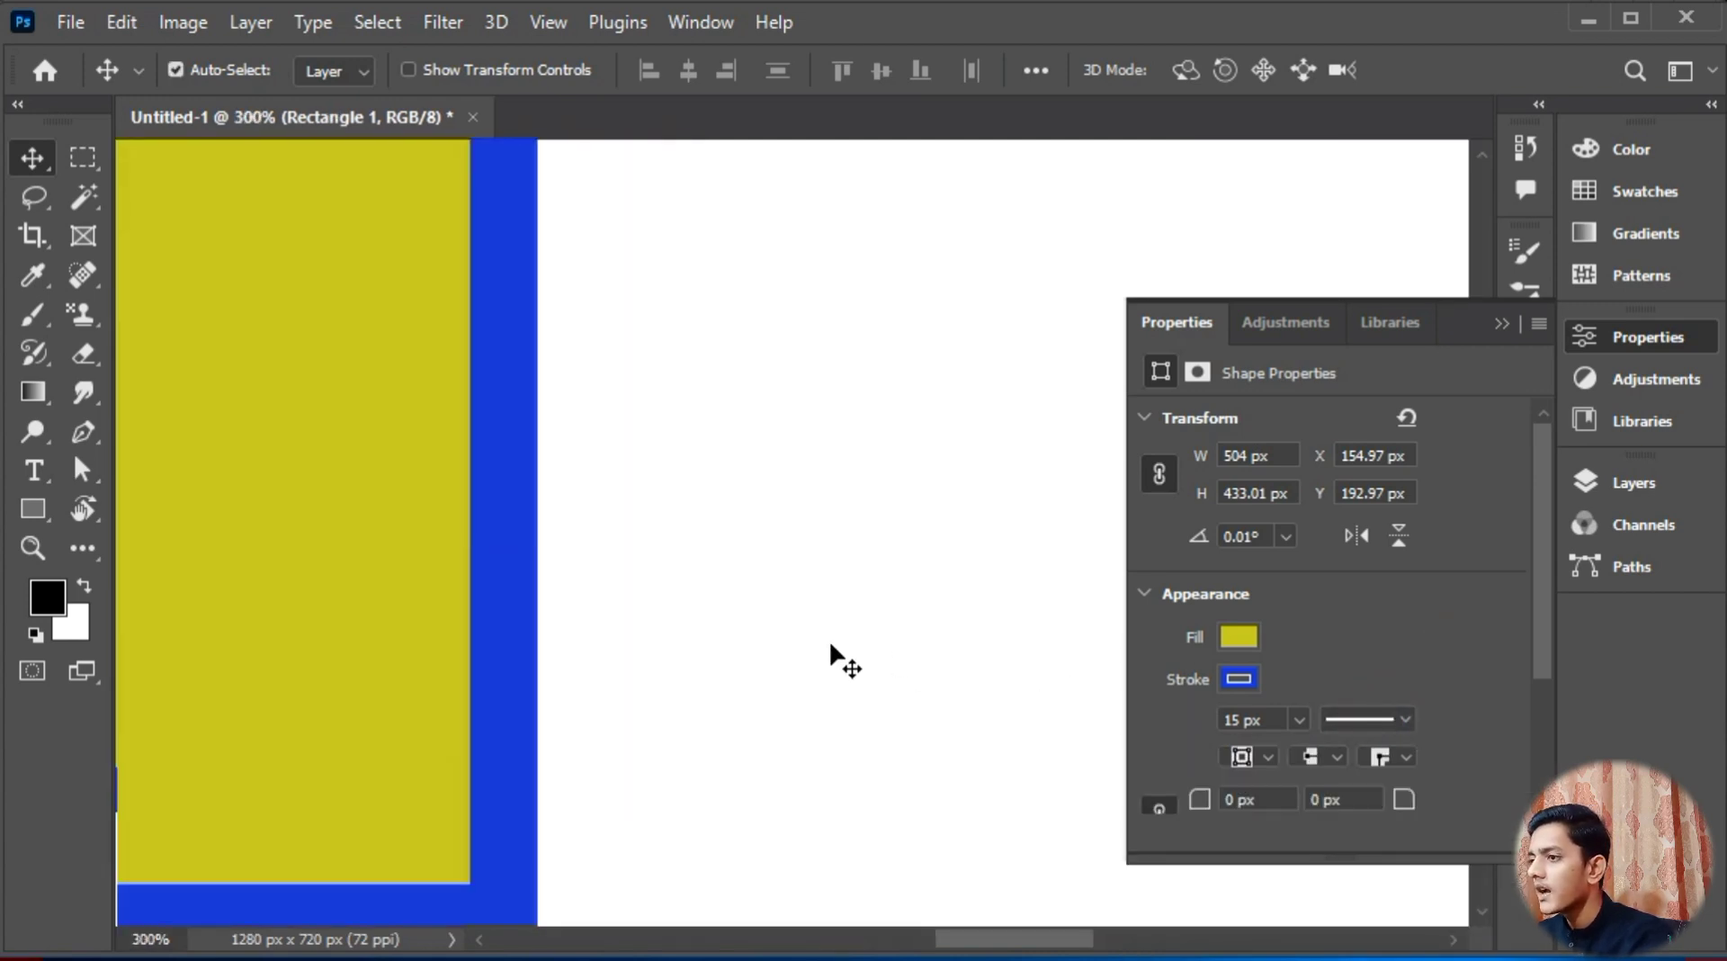
{"action": "left_click", "coordinate": [829, 669]}
{"action": "left_click_drag", "start_coordinate": [1547, 607], "coordinate": [1549, 697]}
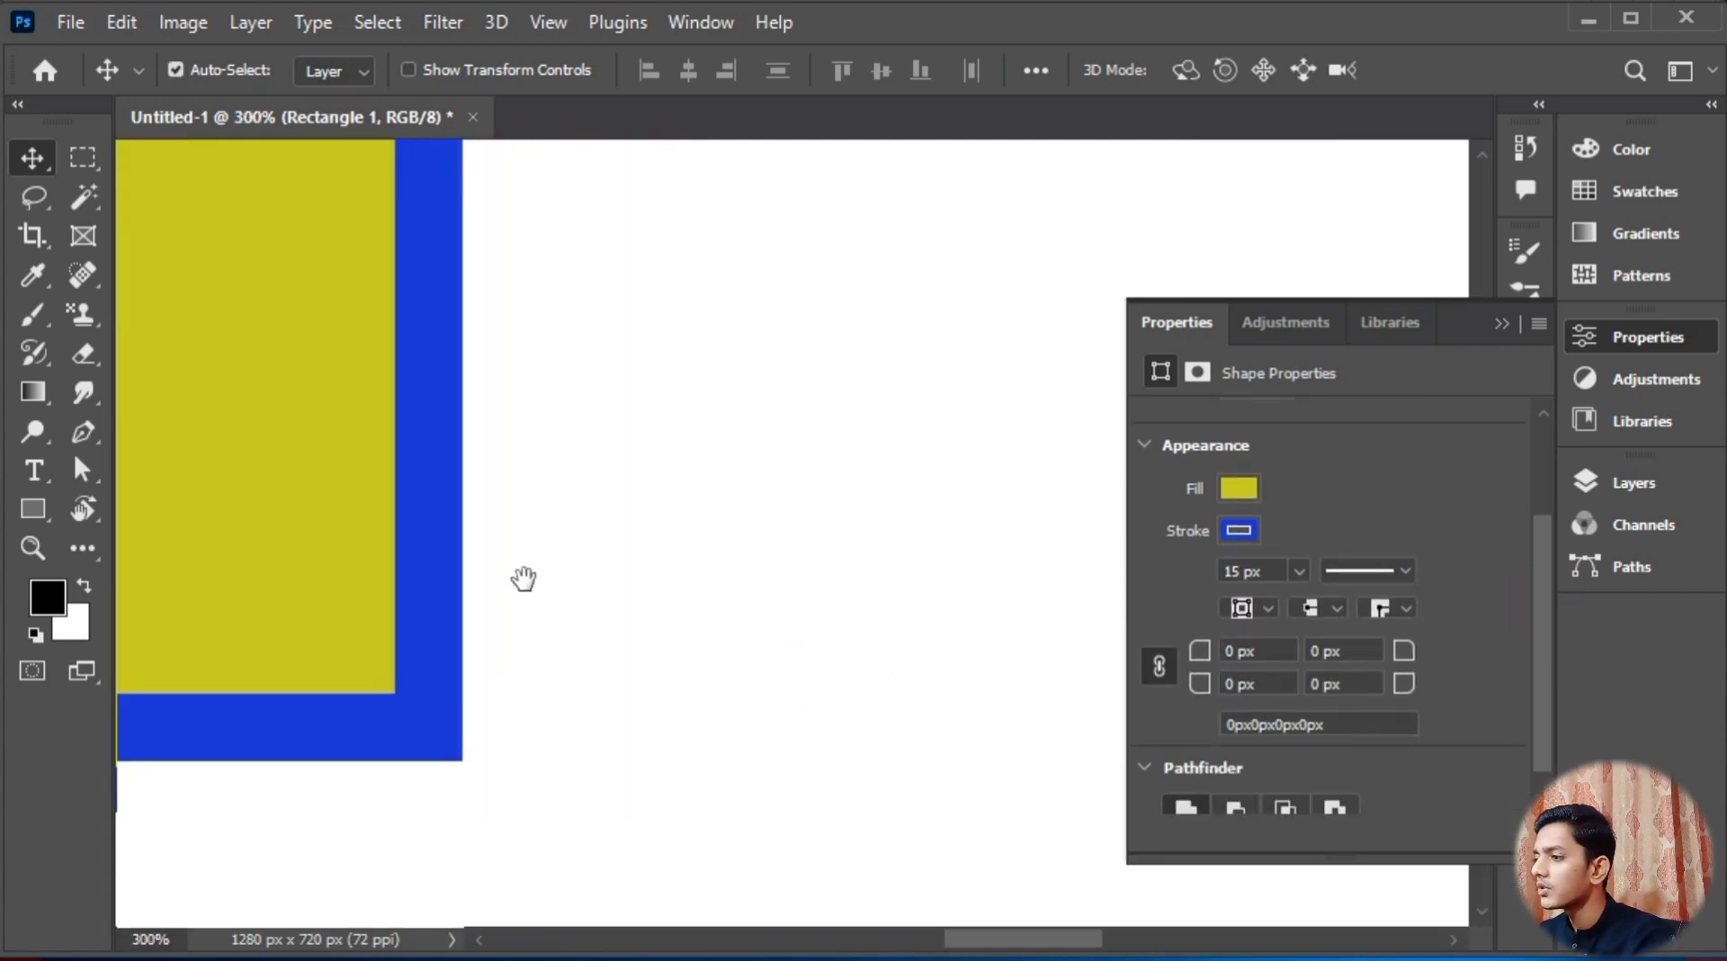
{"action": "left_click_drag", "start_coordinate": [524, 577], "coordinate": [887, 614]}
{"action": "key", "text": "ctrl+plus"}
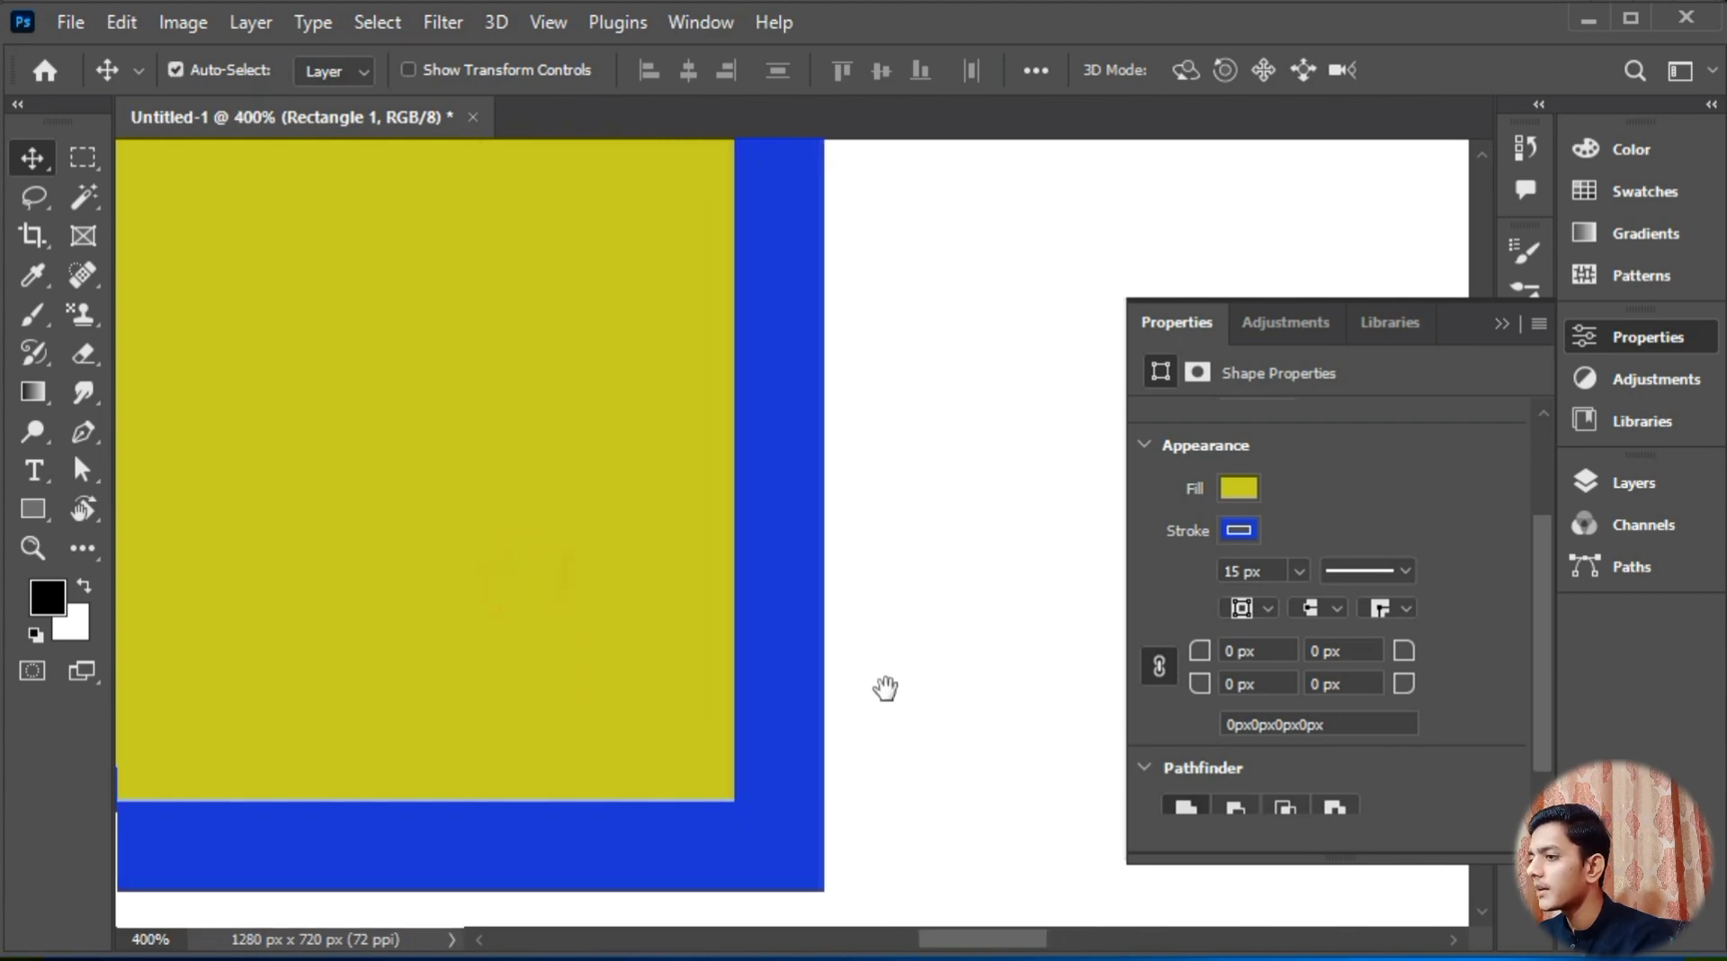
{"action": "left_click_drag", "start_coordinate": [886, 688], "coordinate": [863, 603]}
{"action": "left_click", "coordinate": [882, 726]}
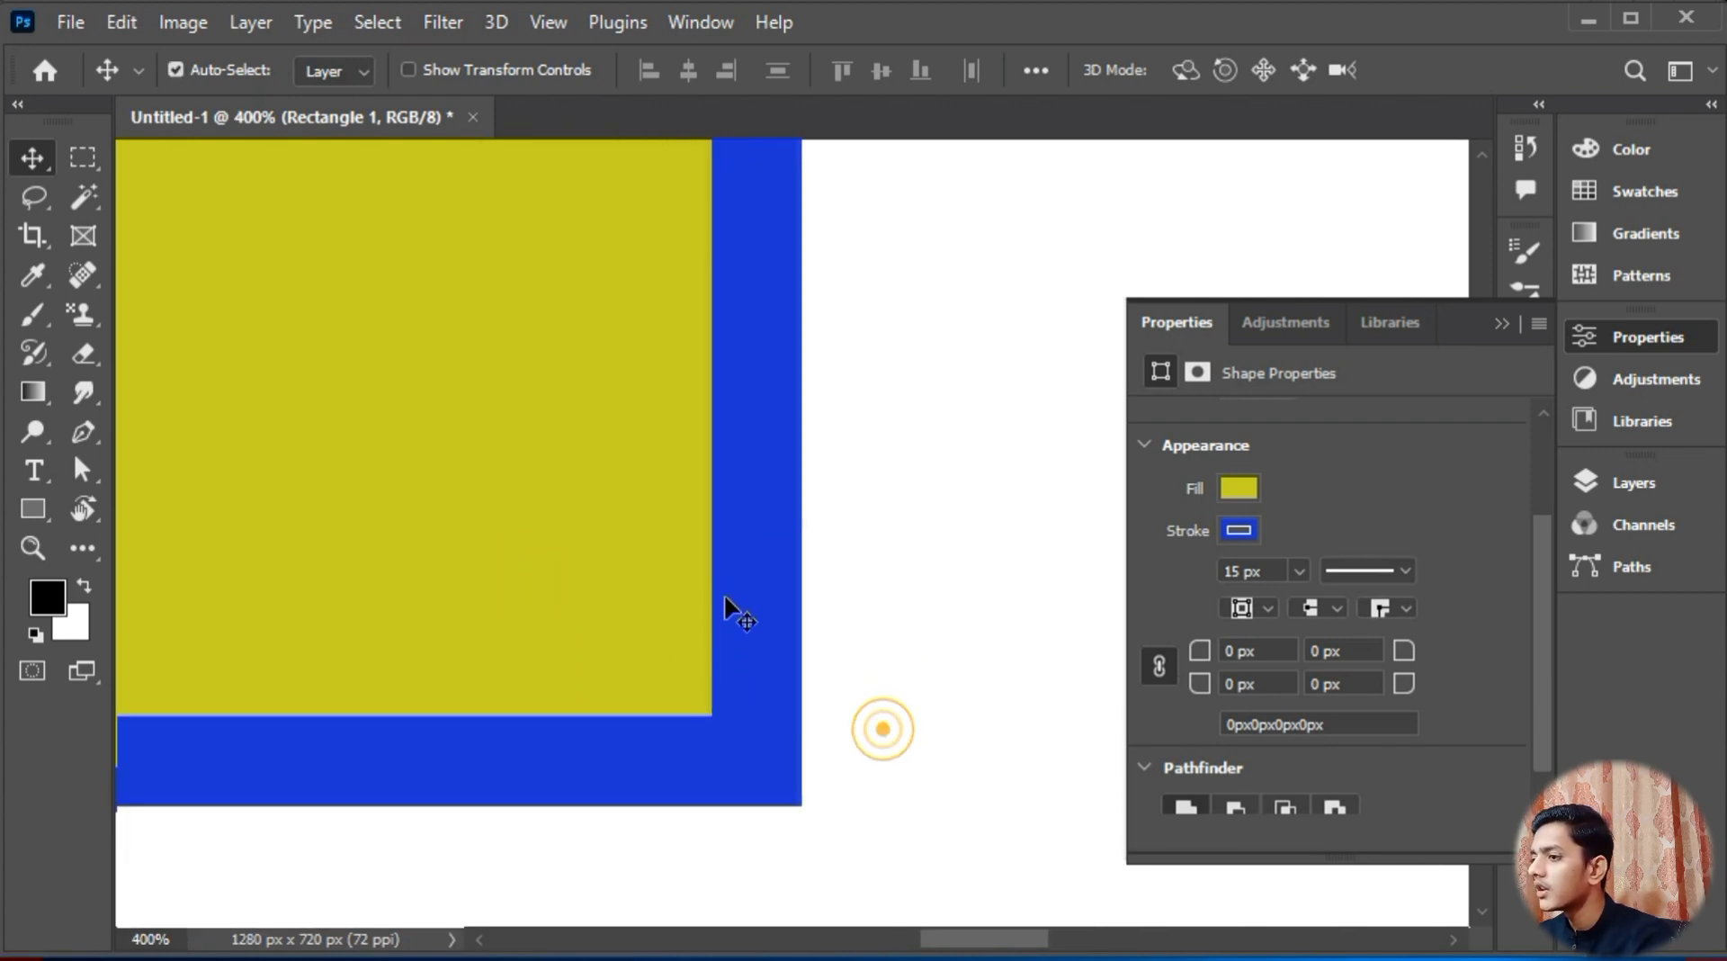
{"action": "left_click", "coordinate": [1256, 606]}
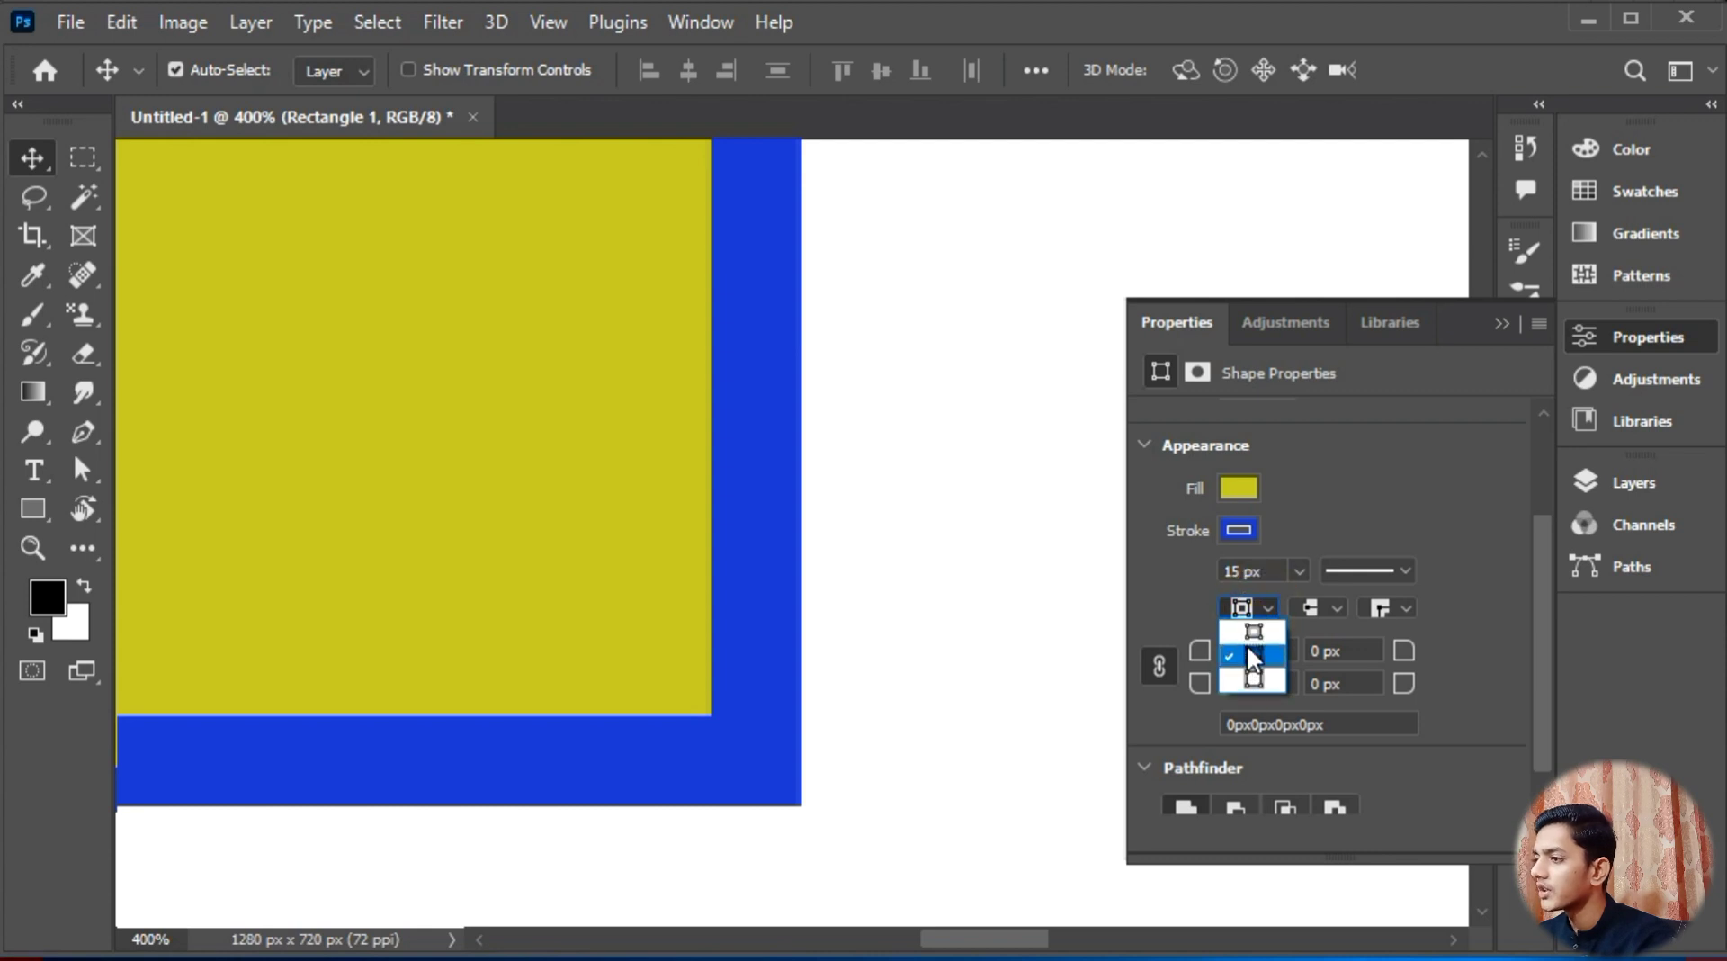
{"action": "left_click", "coordinate": [1105, 619]}
{"action": "left_click", "coordinate": [1257, 606]}
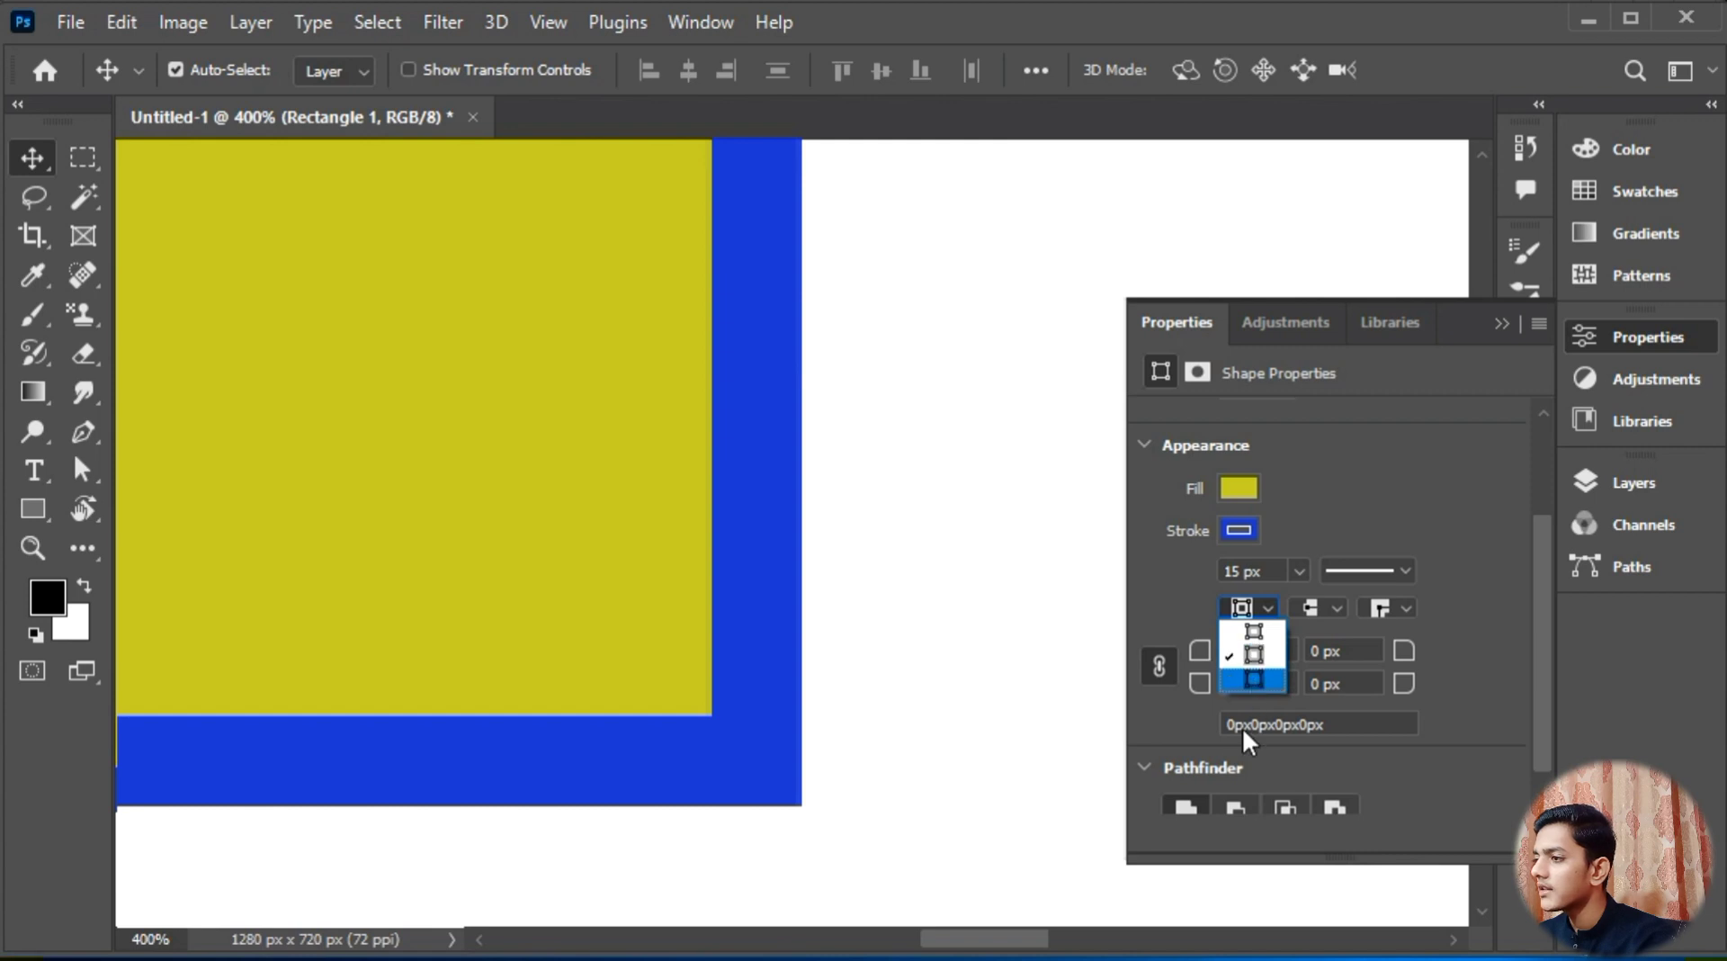
{"action": "left_click", "coordinate": [920, 595]}
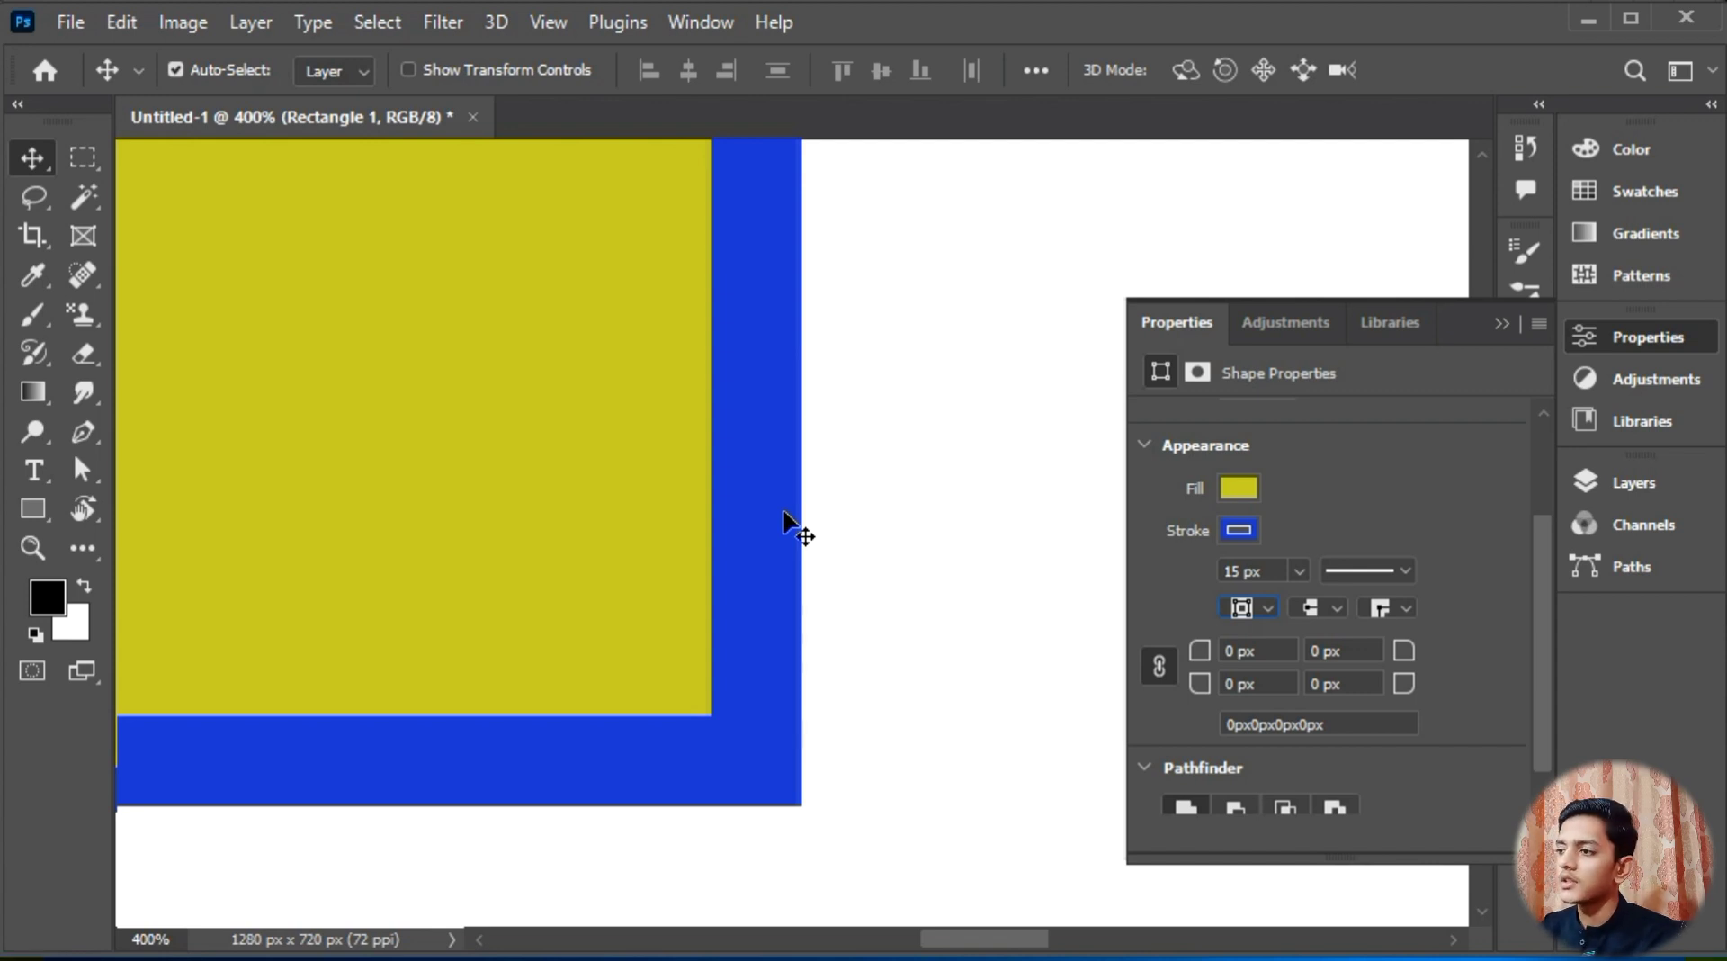
Step: Try the inside alignment for the rectangle's stroke, then the outside alignment, comparing them at the lower-right corner
{"action": "left_click", "coordinate": [1242, 607]}
{"action": "left_click", "coordinate": [1257, 630]}
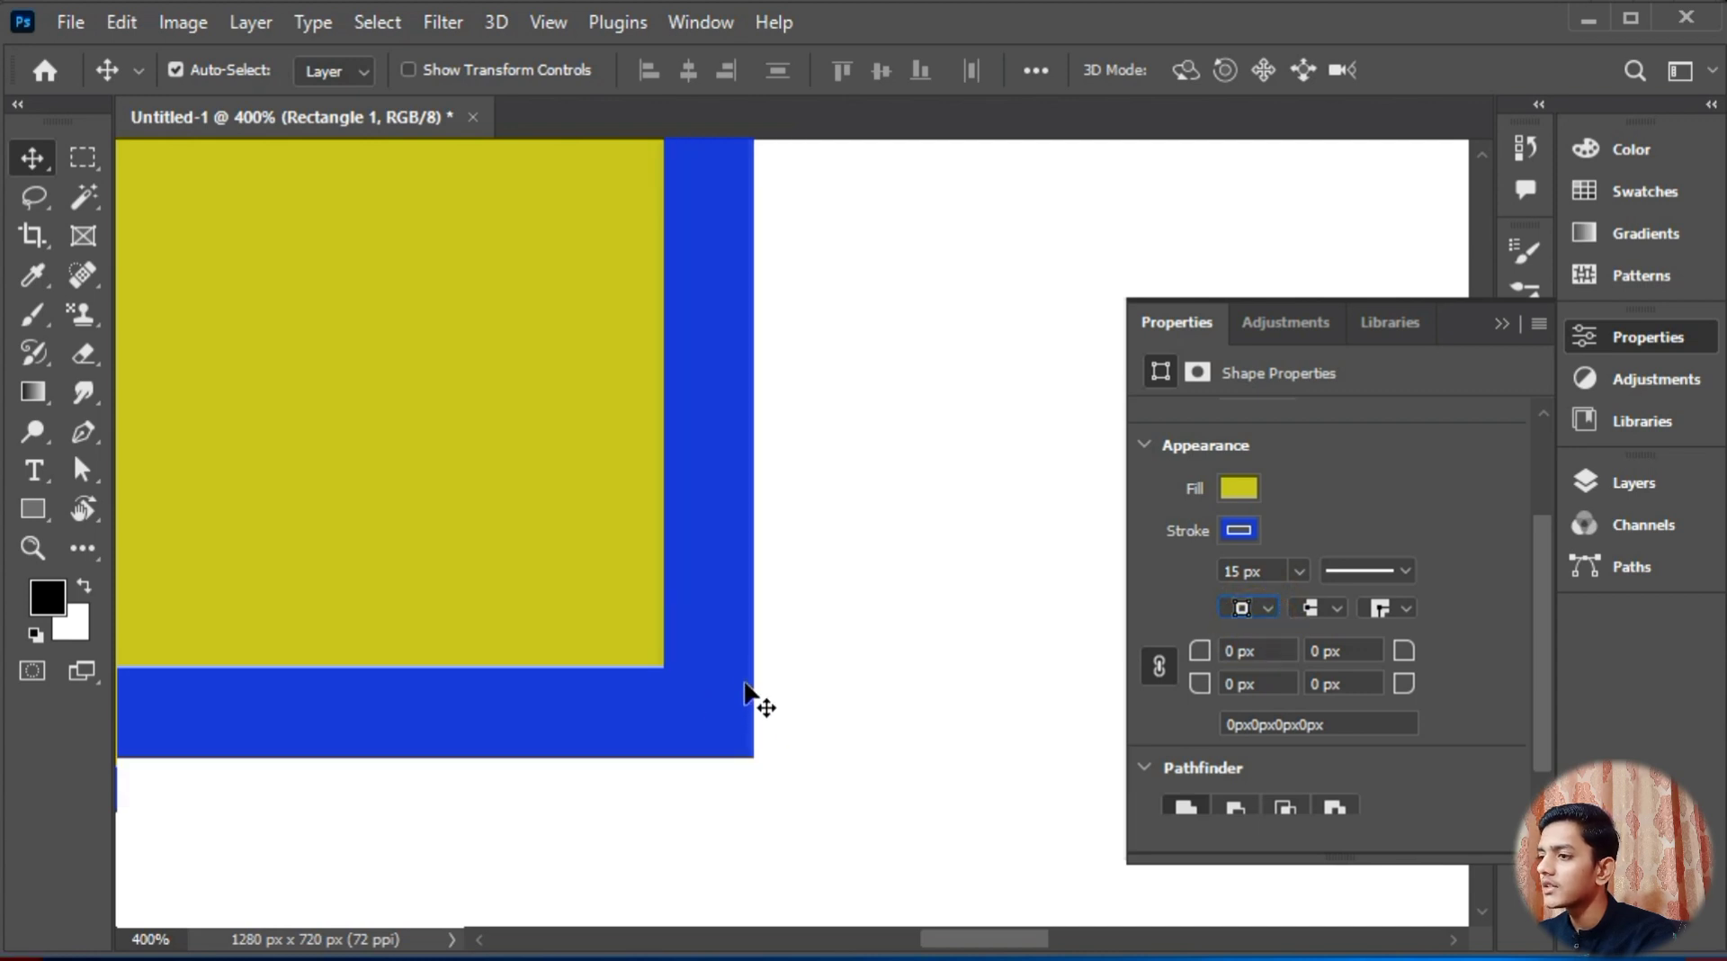
{"action": "left_click_drag", "start_coordinate": [660, 700], "coordinate": [701, 735]}
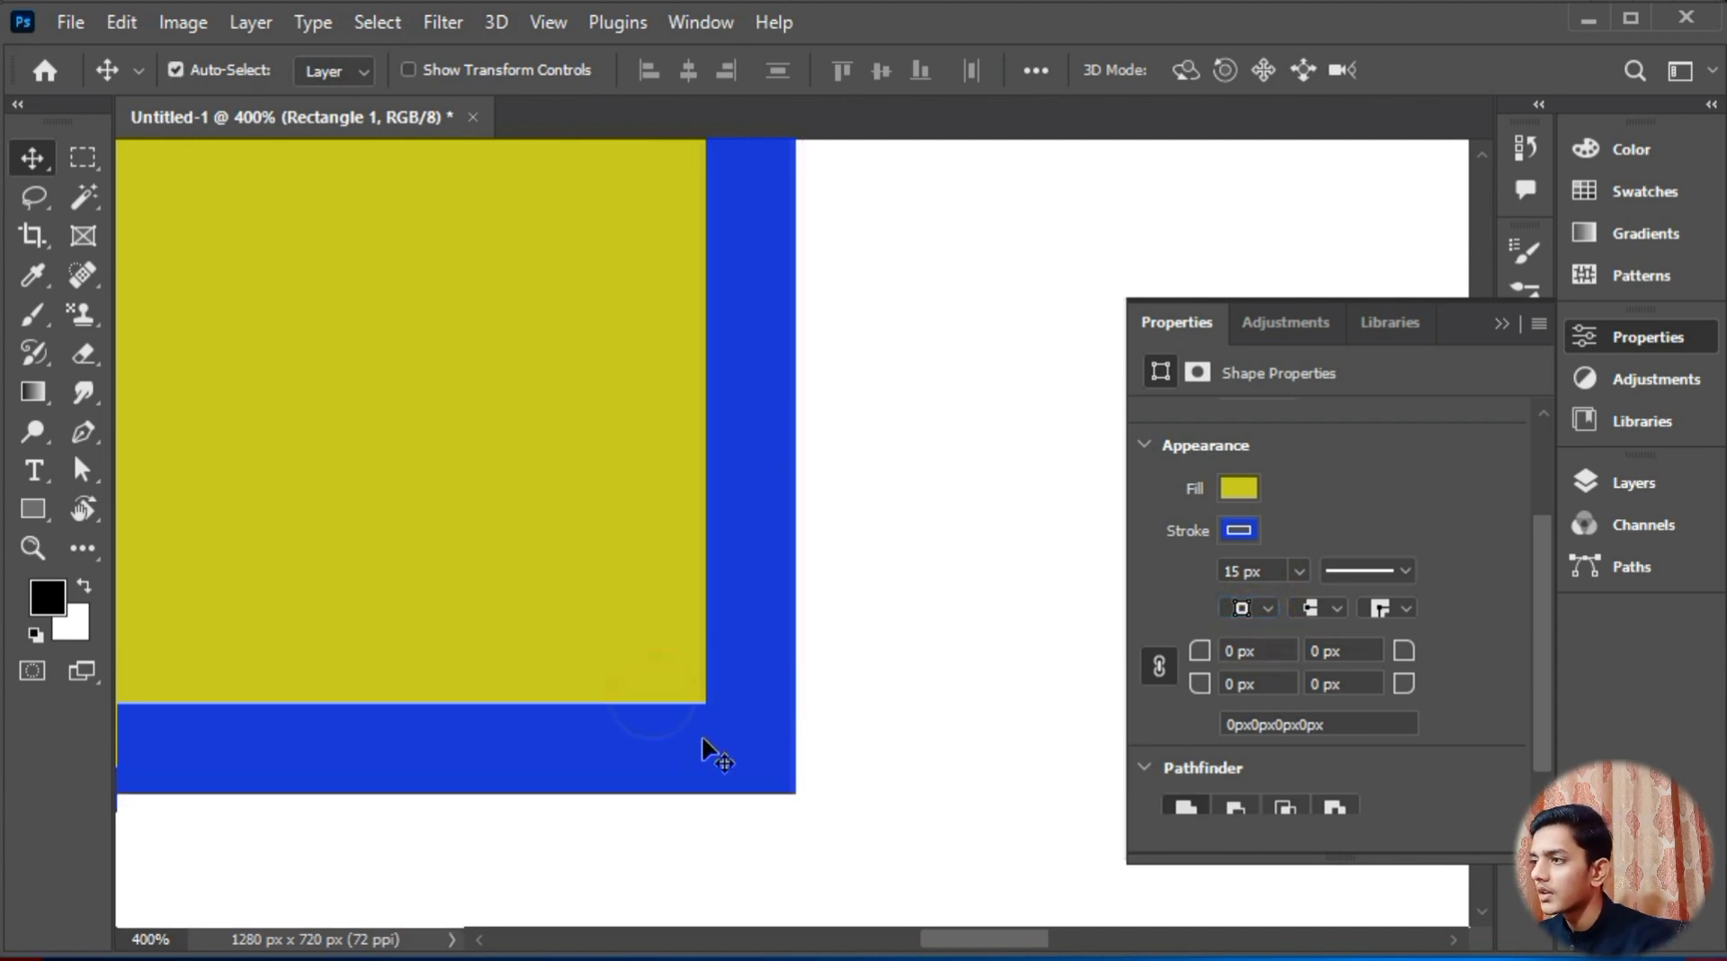
{"action": "left_click", "coordinate": [1243, 610]}
{"action": "left_click", "coordinate": [1250, 678]}
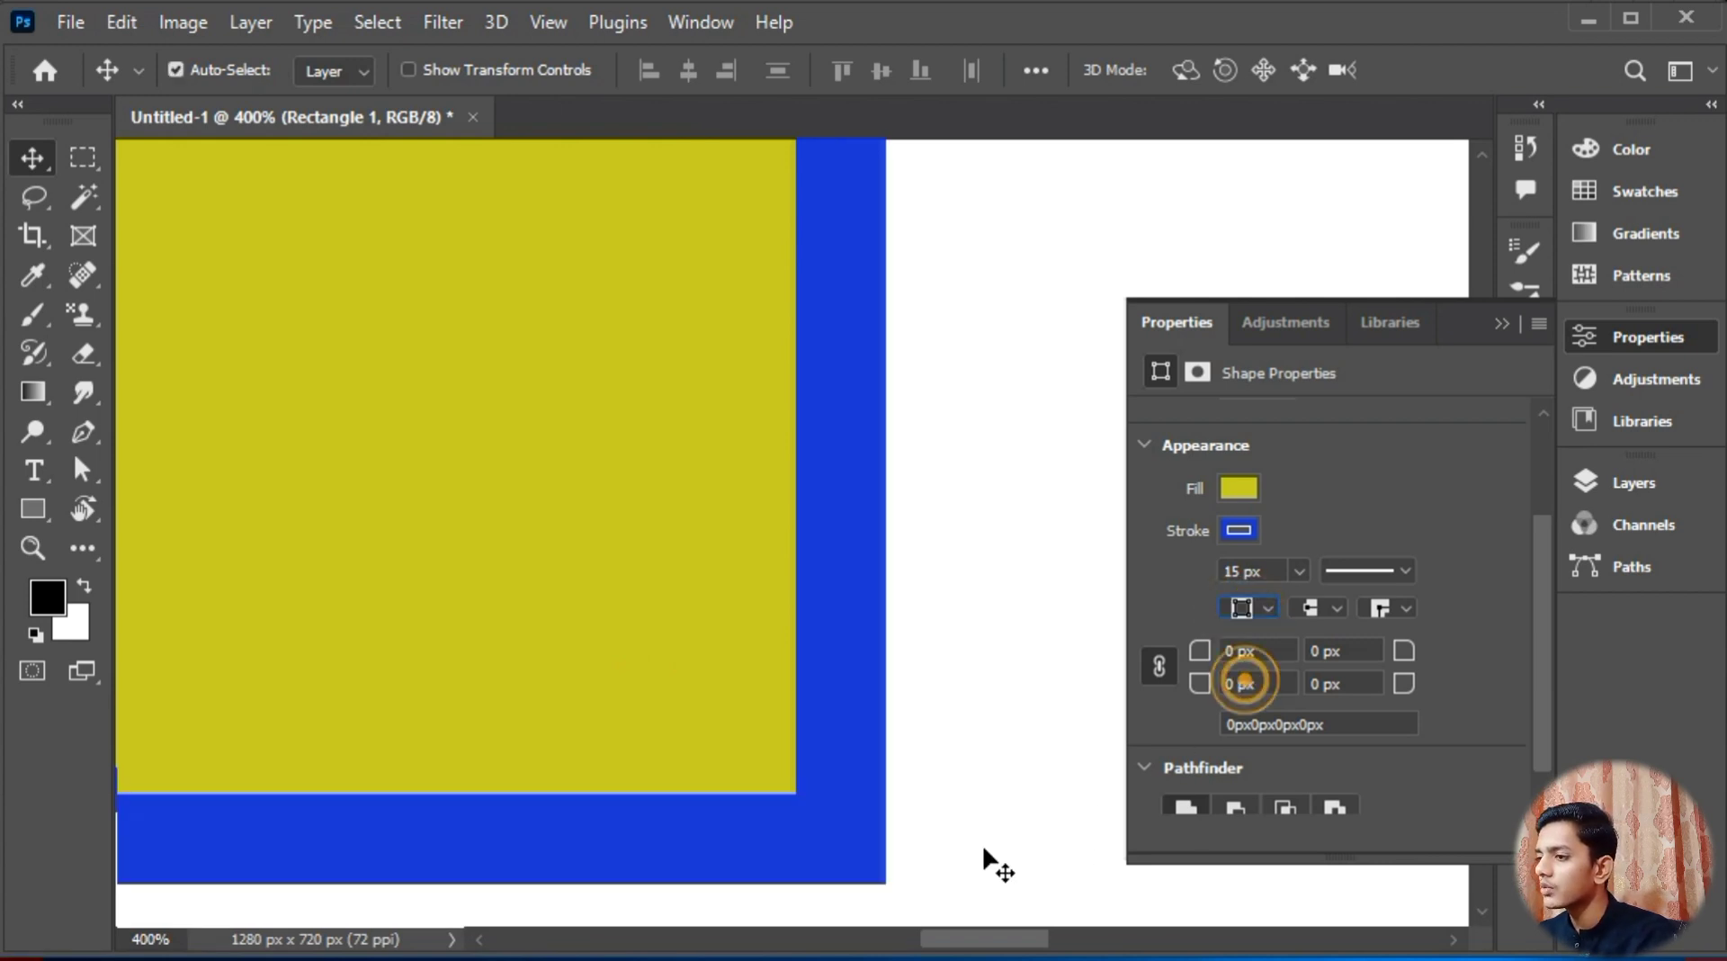
{"action": "left_click_drag", "start_coordinate": [818, 833], "coordinate": [795, 664], "text": "alt"}
{"action": "key", "text": "ctrl+z"}
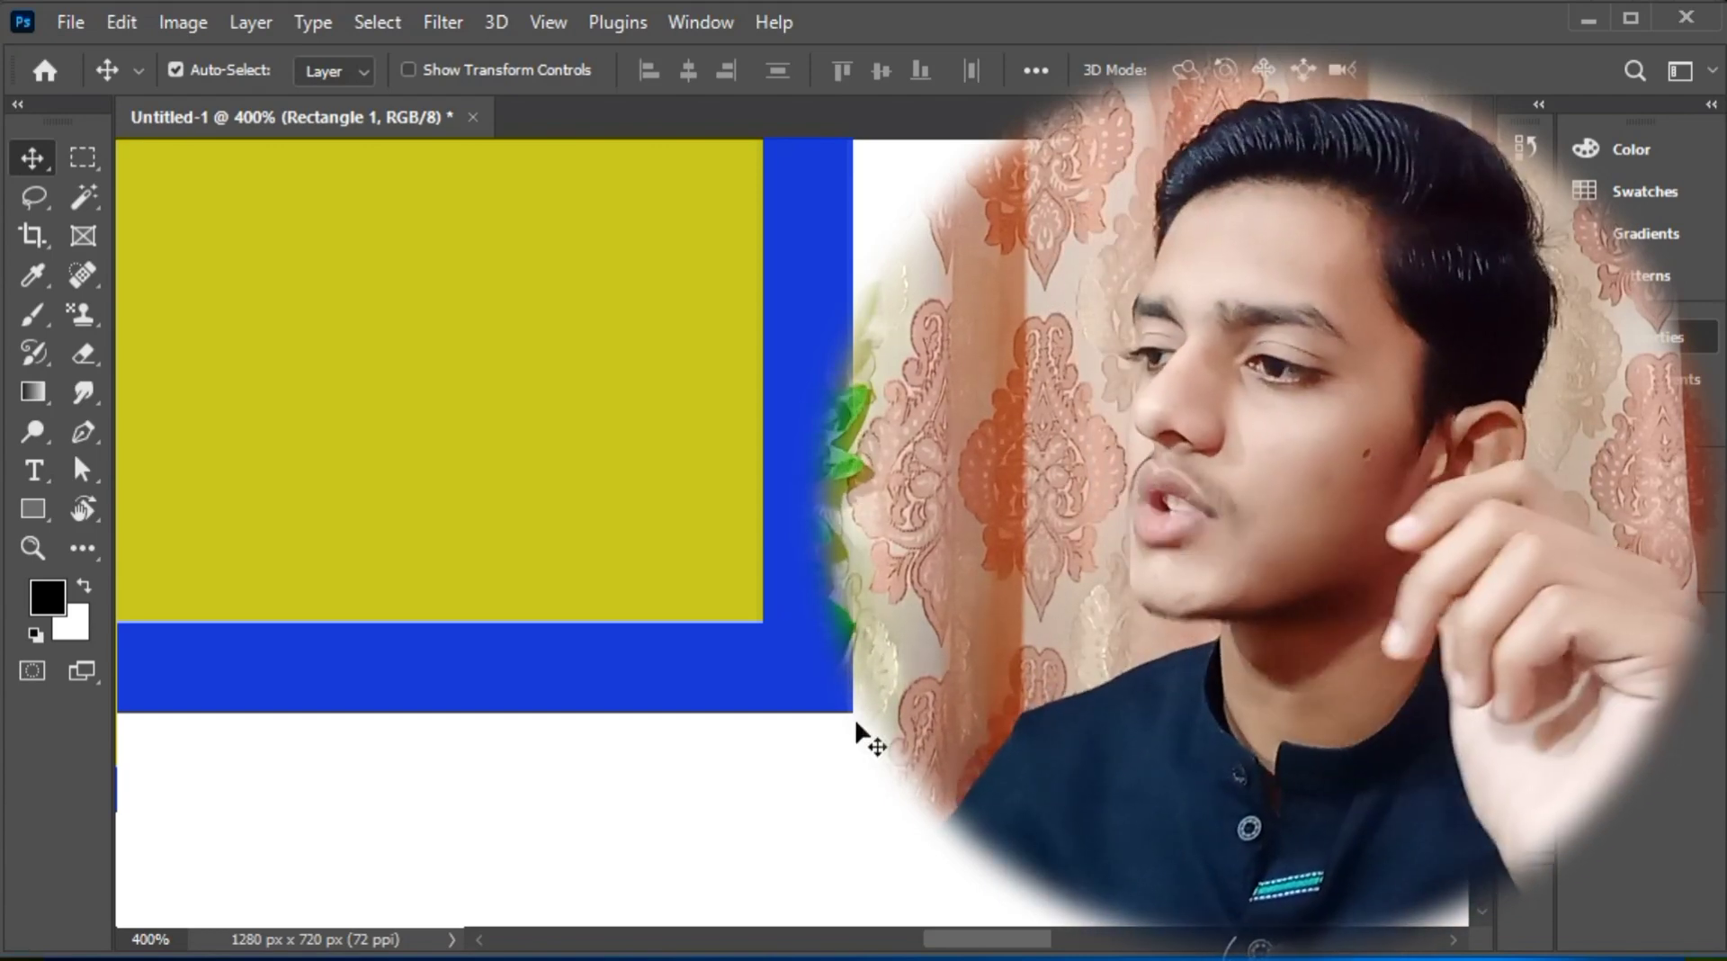
Step: Set the alignment of the rectangle's stroke to center
{"action": "left_click", "coordinate": [1266, 603]}
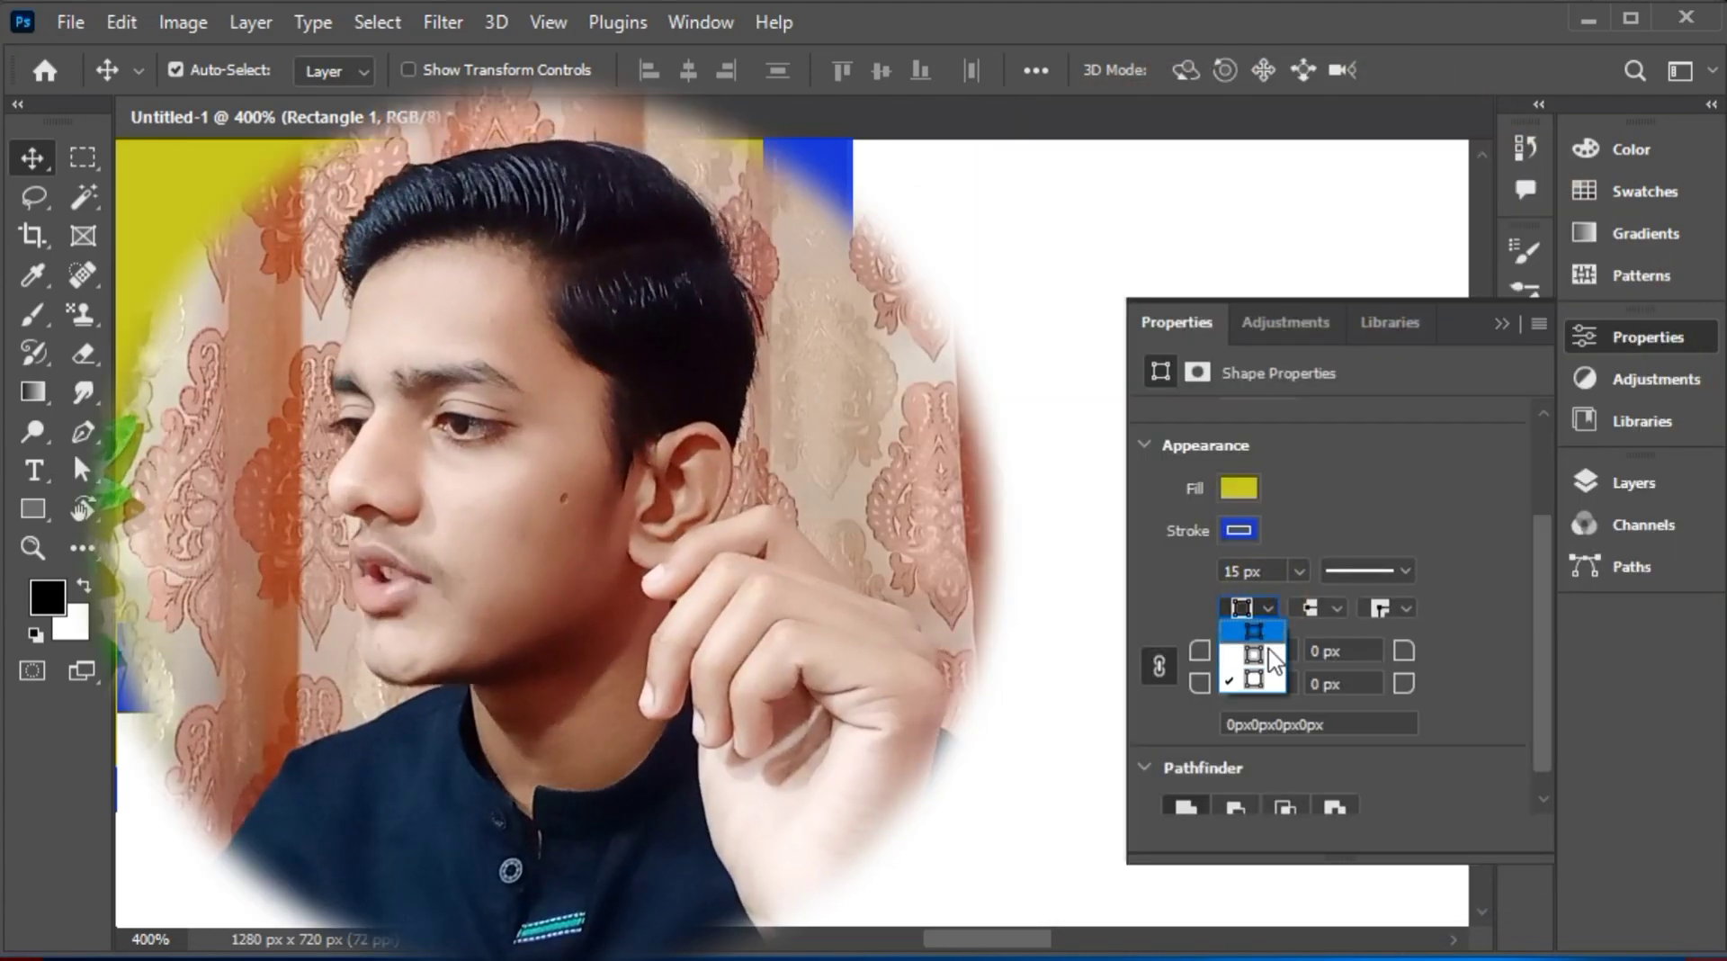
{"action": "left_click", "coordinate": [1268, 654]}
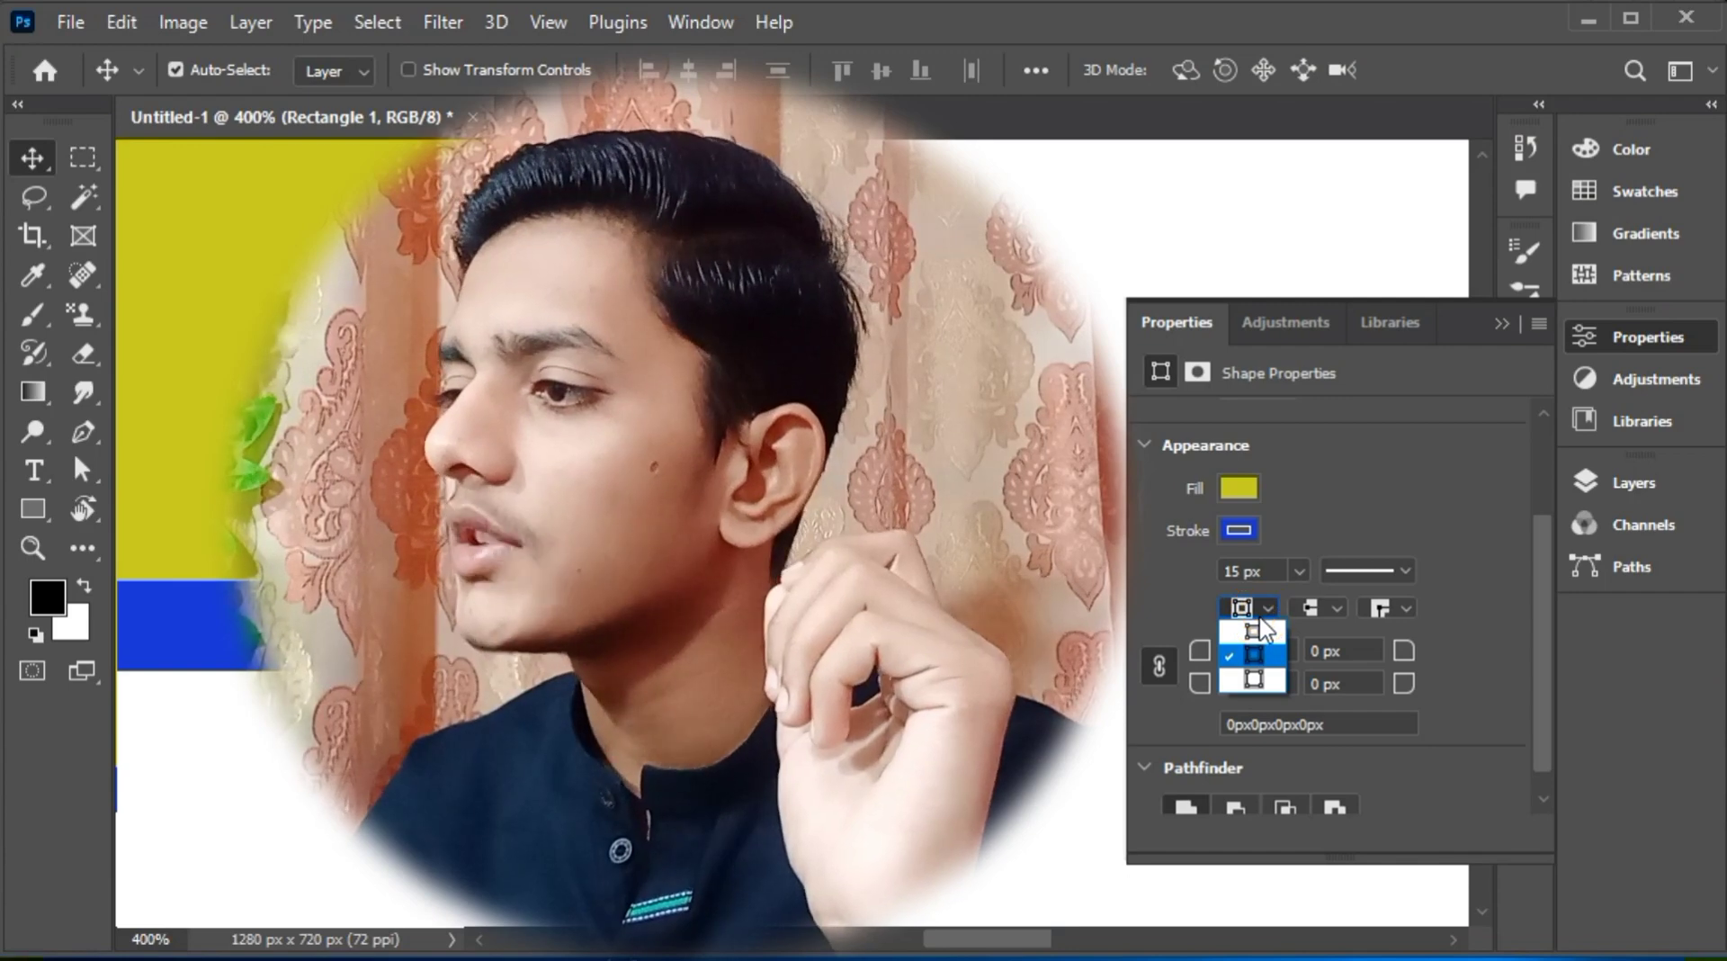
{"action": "left_click", "coordinate": [1261, 627]}
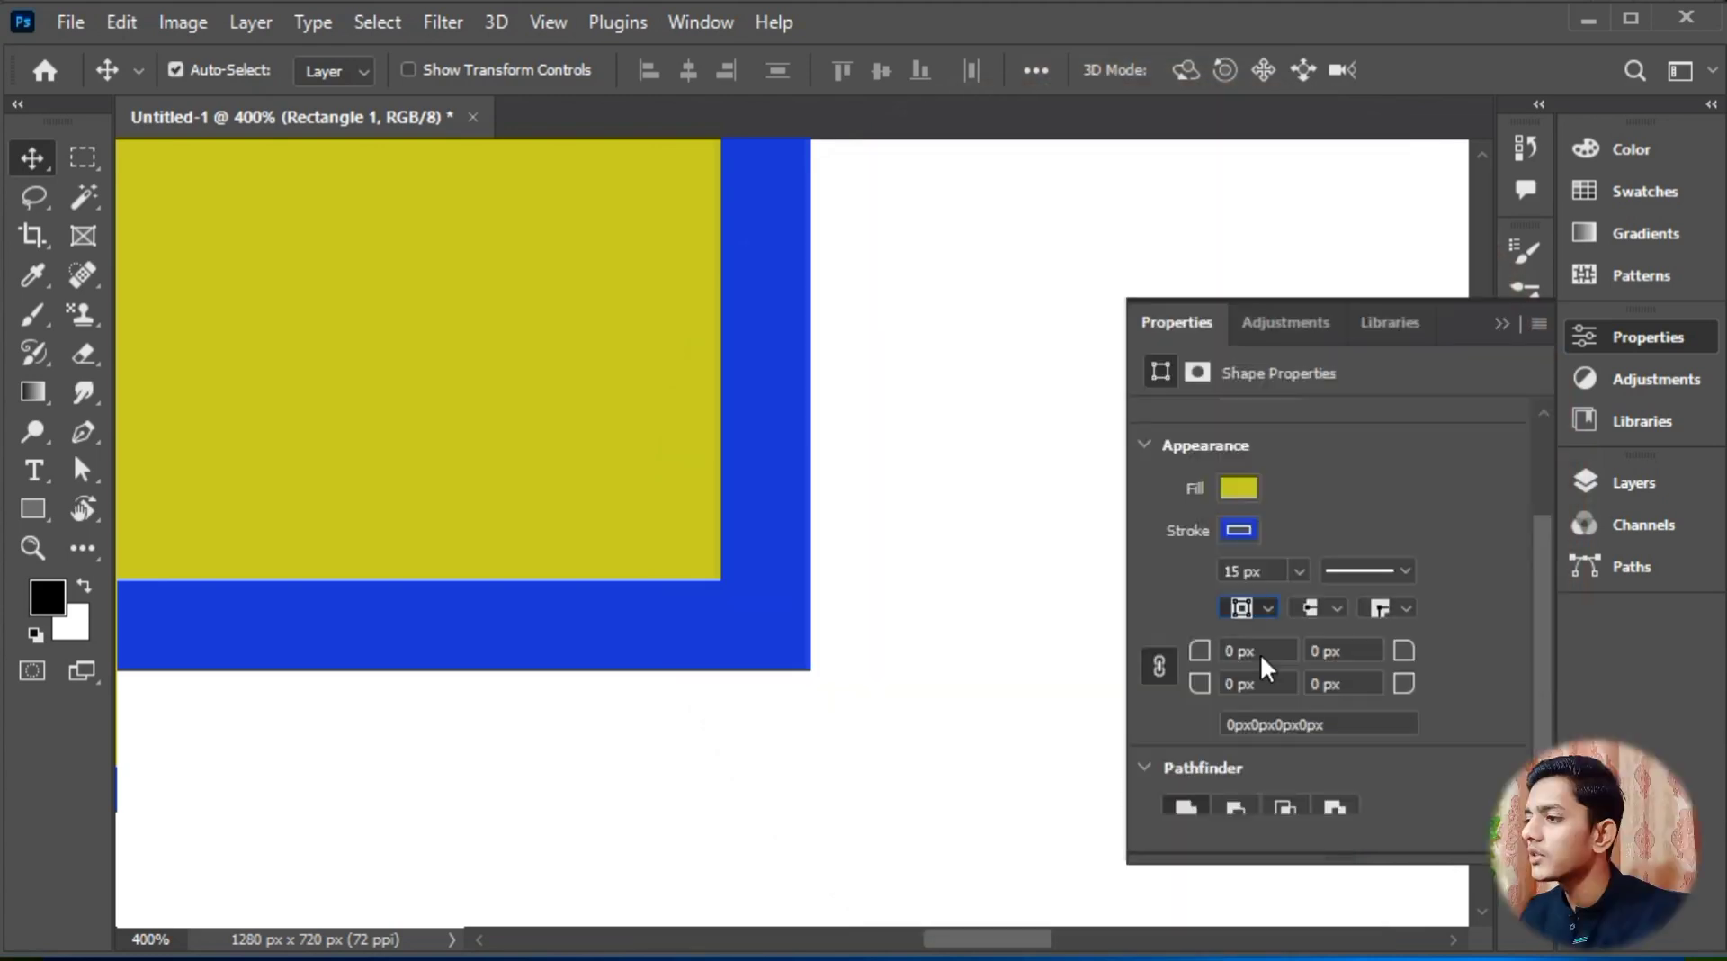
Step: Try round line caps on the rectangle's stroke, along with the round and bevel corner joins
{"action": "left_click", "coordinate": [1316, 606]}
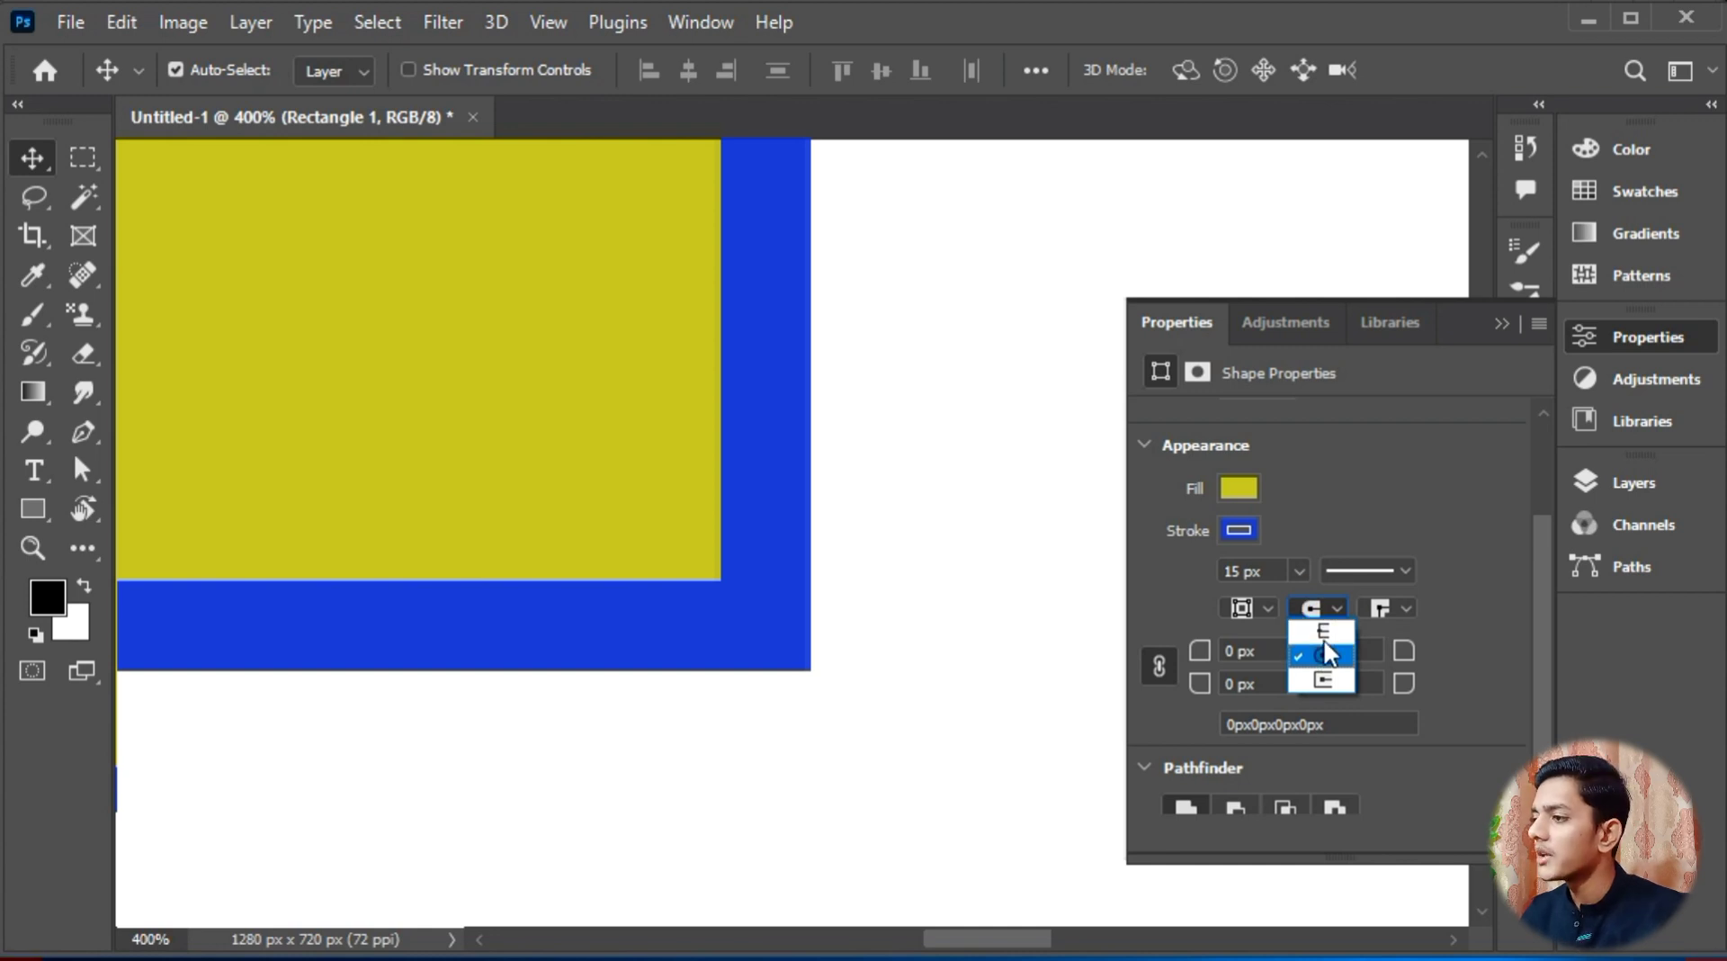
{"action": "left_click", "coordinate": [1400, 613]}
{"action": "left_click", "coordinate": [1395, 604]}
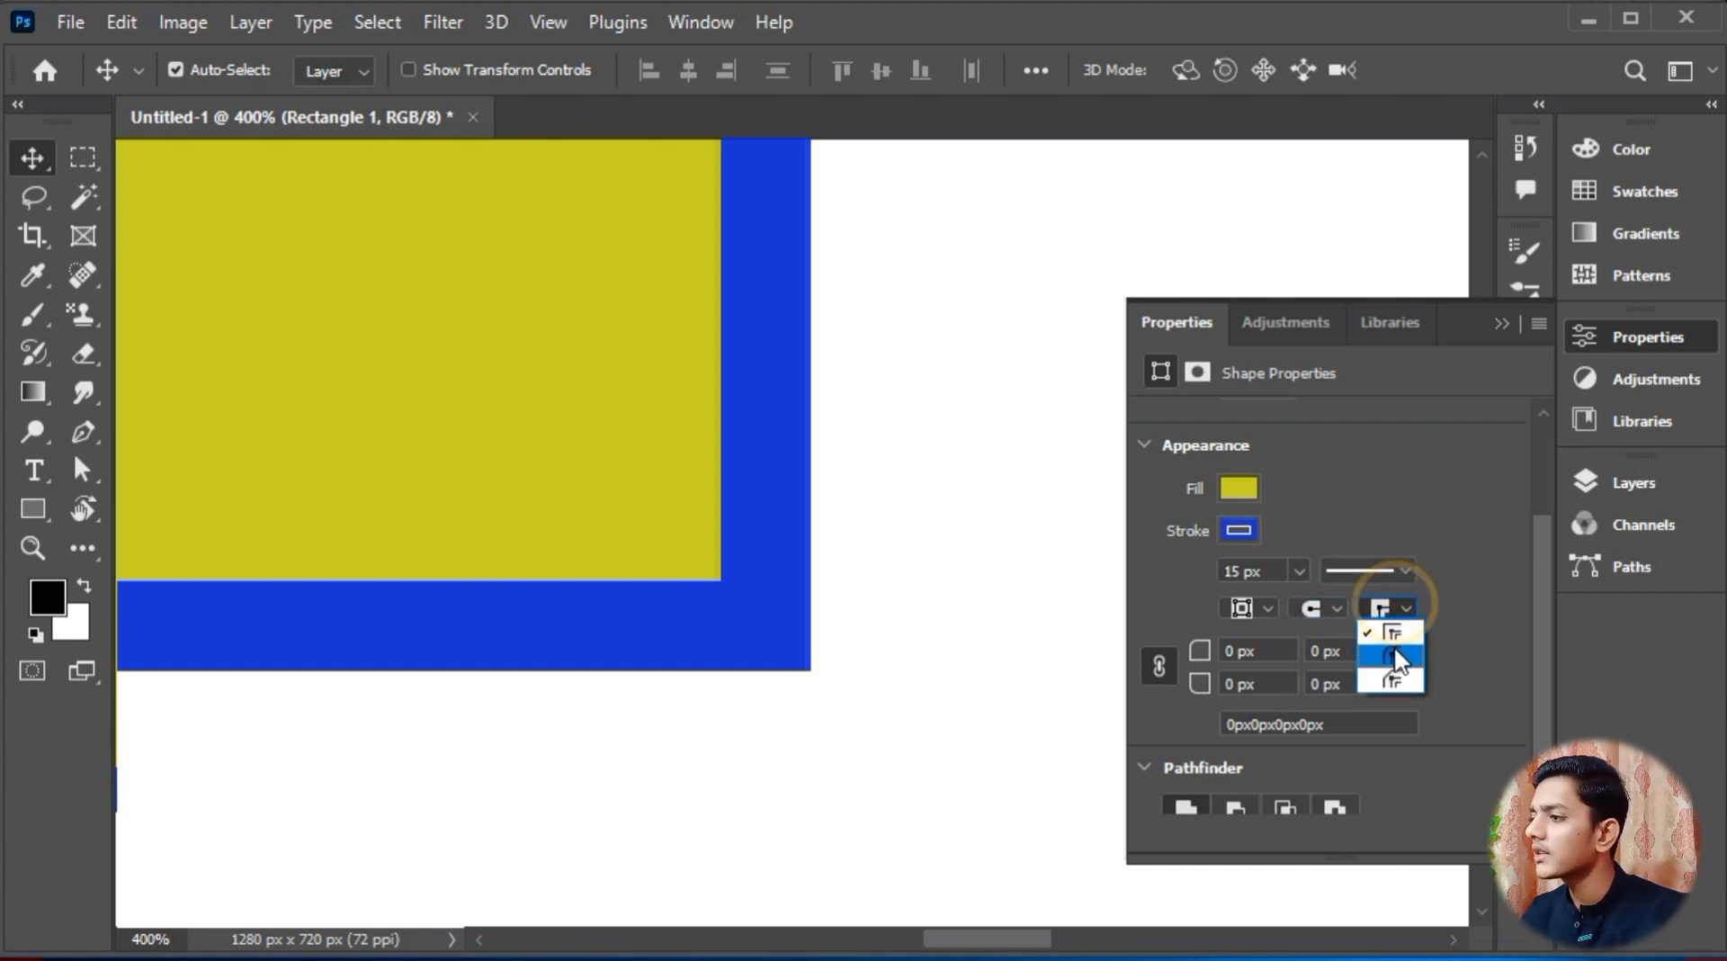
{"action": "left_click", "coordinate": [1394, 647]}
{"action": "left_click", "coordinate": [1381, 609]}
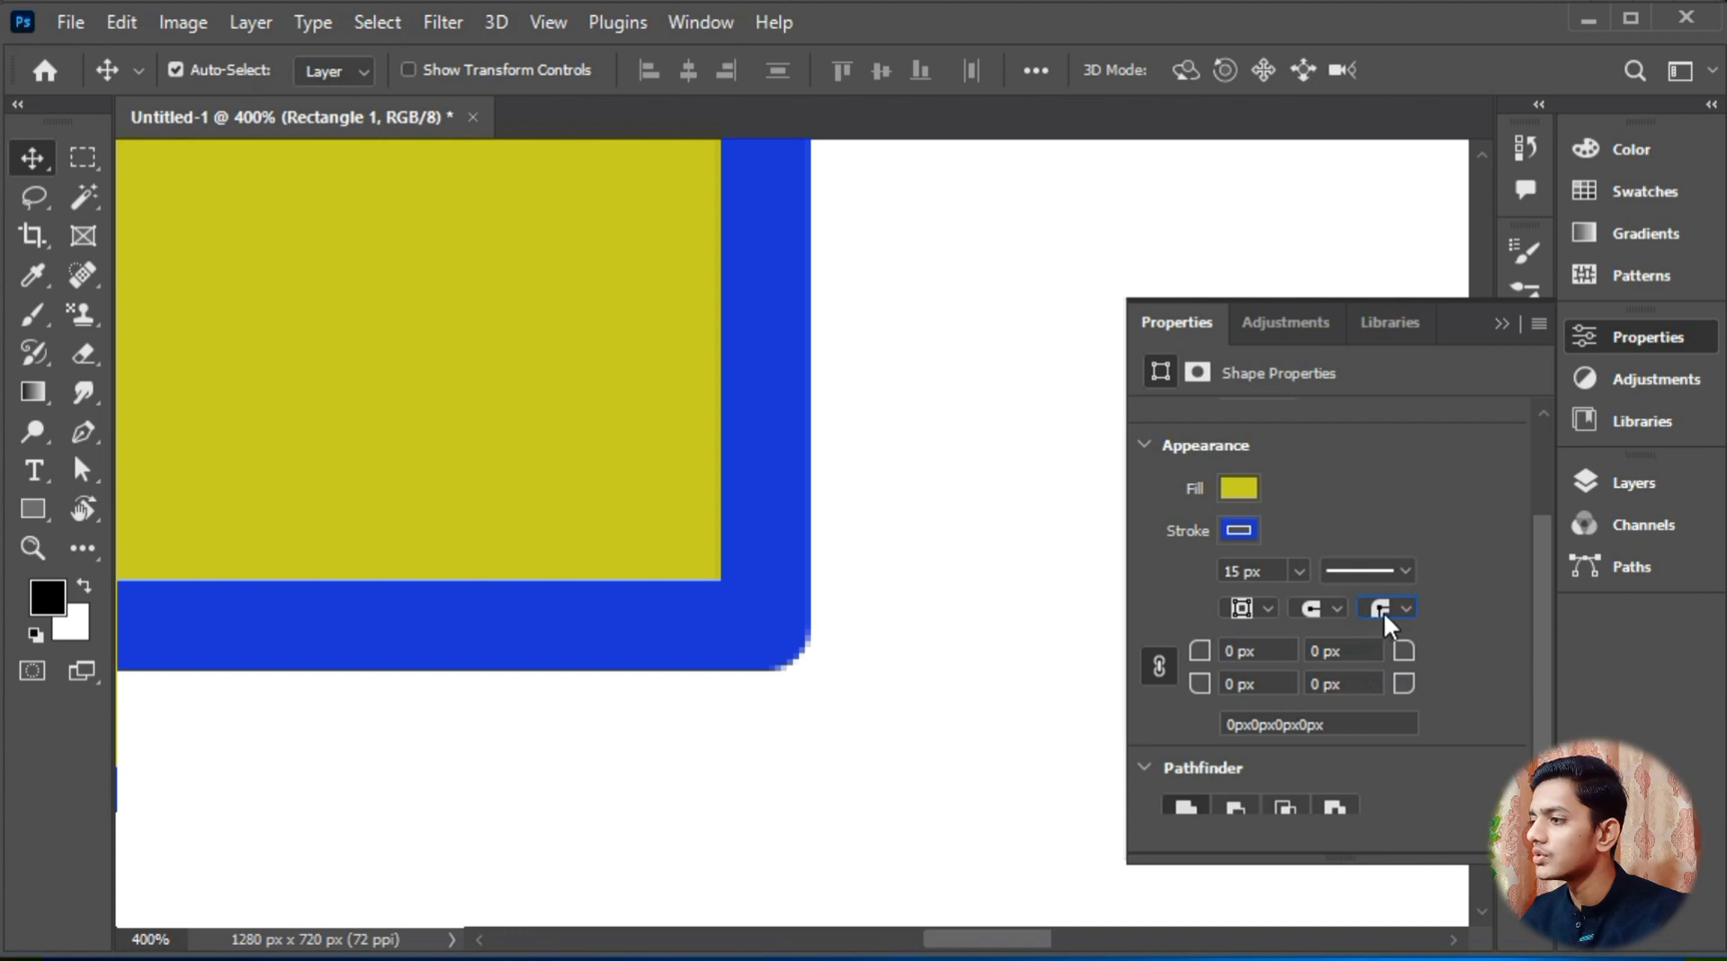
{"action": "left_click", "coordinate": [1385, 681]}
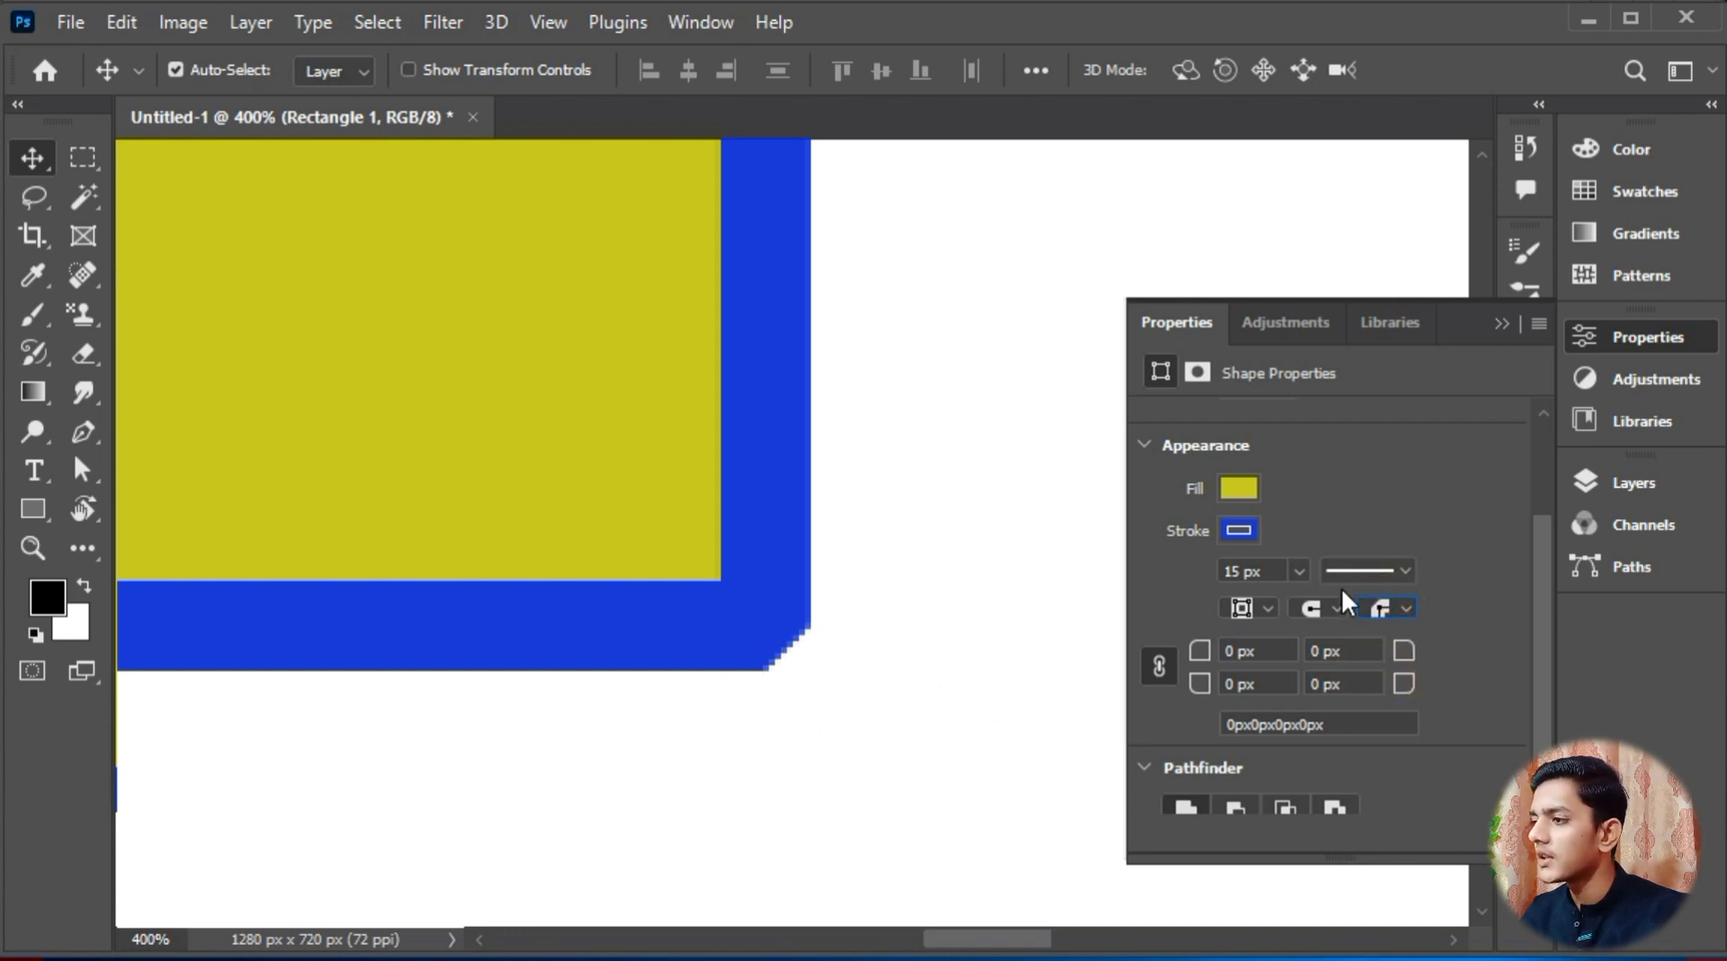
Step: Try the square line cap, then set the rectangle's stroke to butt caps with a miter corner join
{"action": "left_click", "coordinate": [1328, 610]}
{"action": "left_click", "coordinate": [1330, 671]}
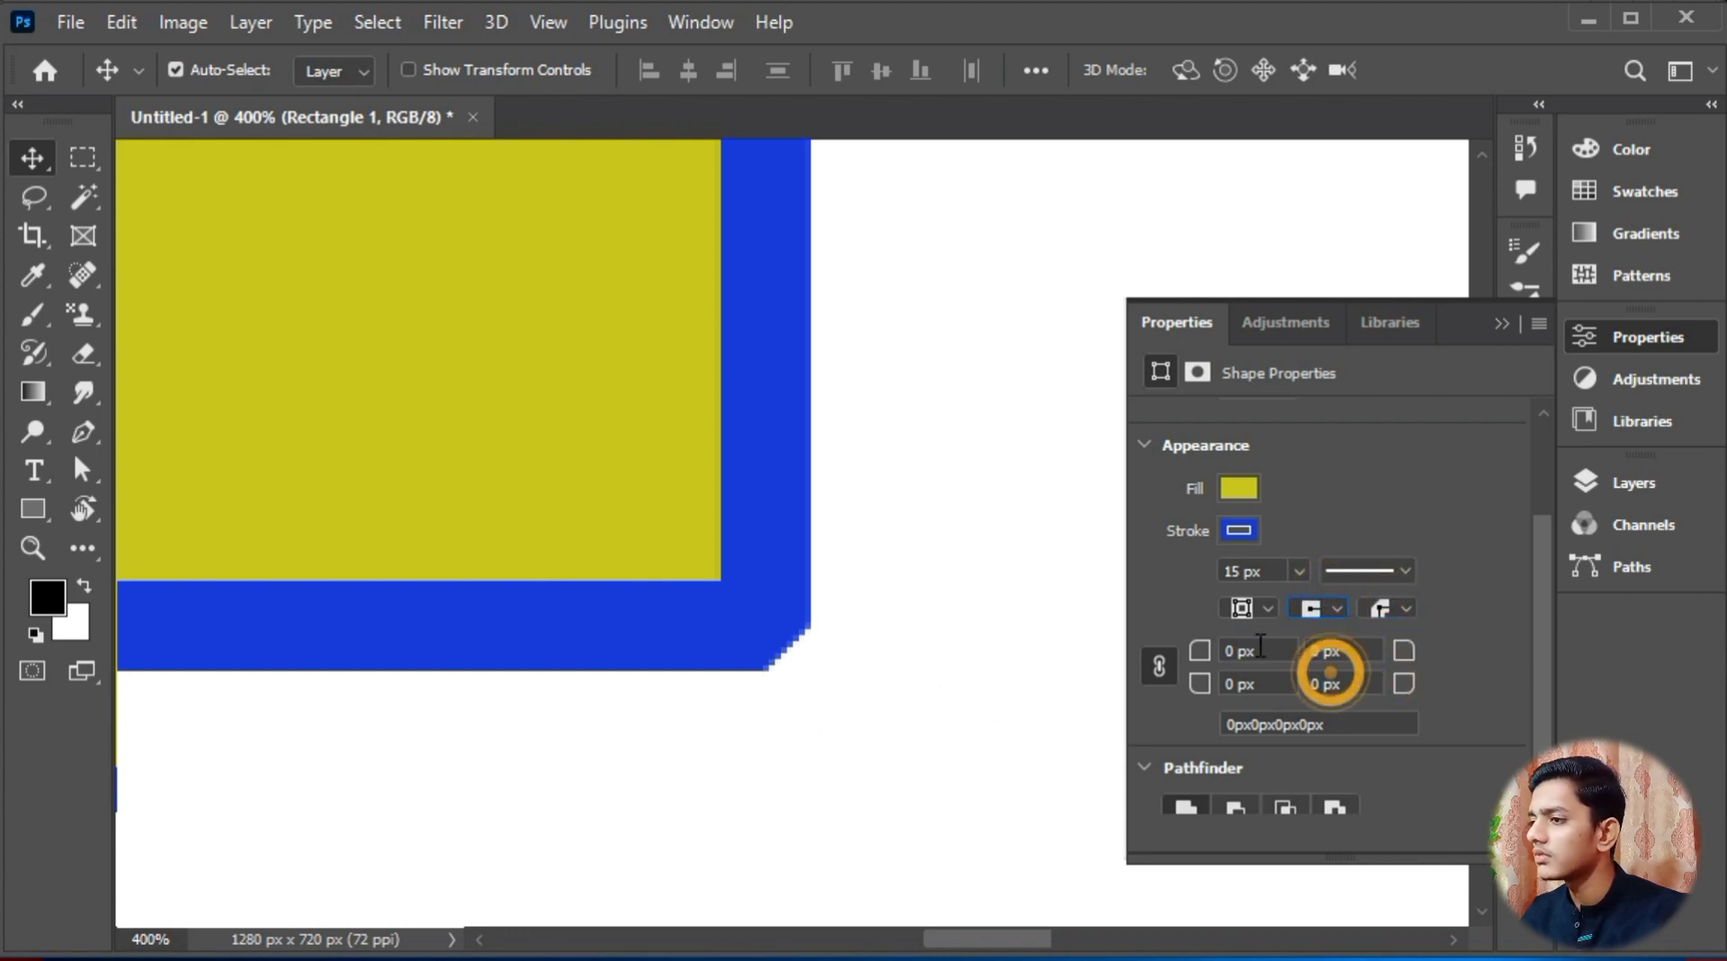
{"action": "left_click", "coordinate": [1310, 639]}
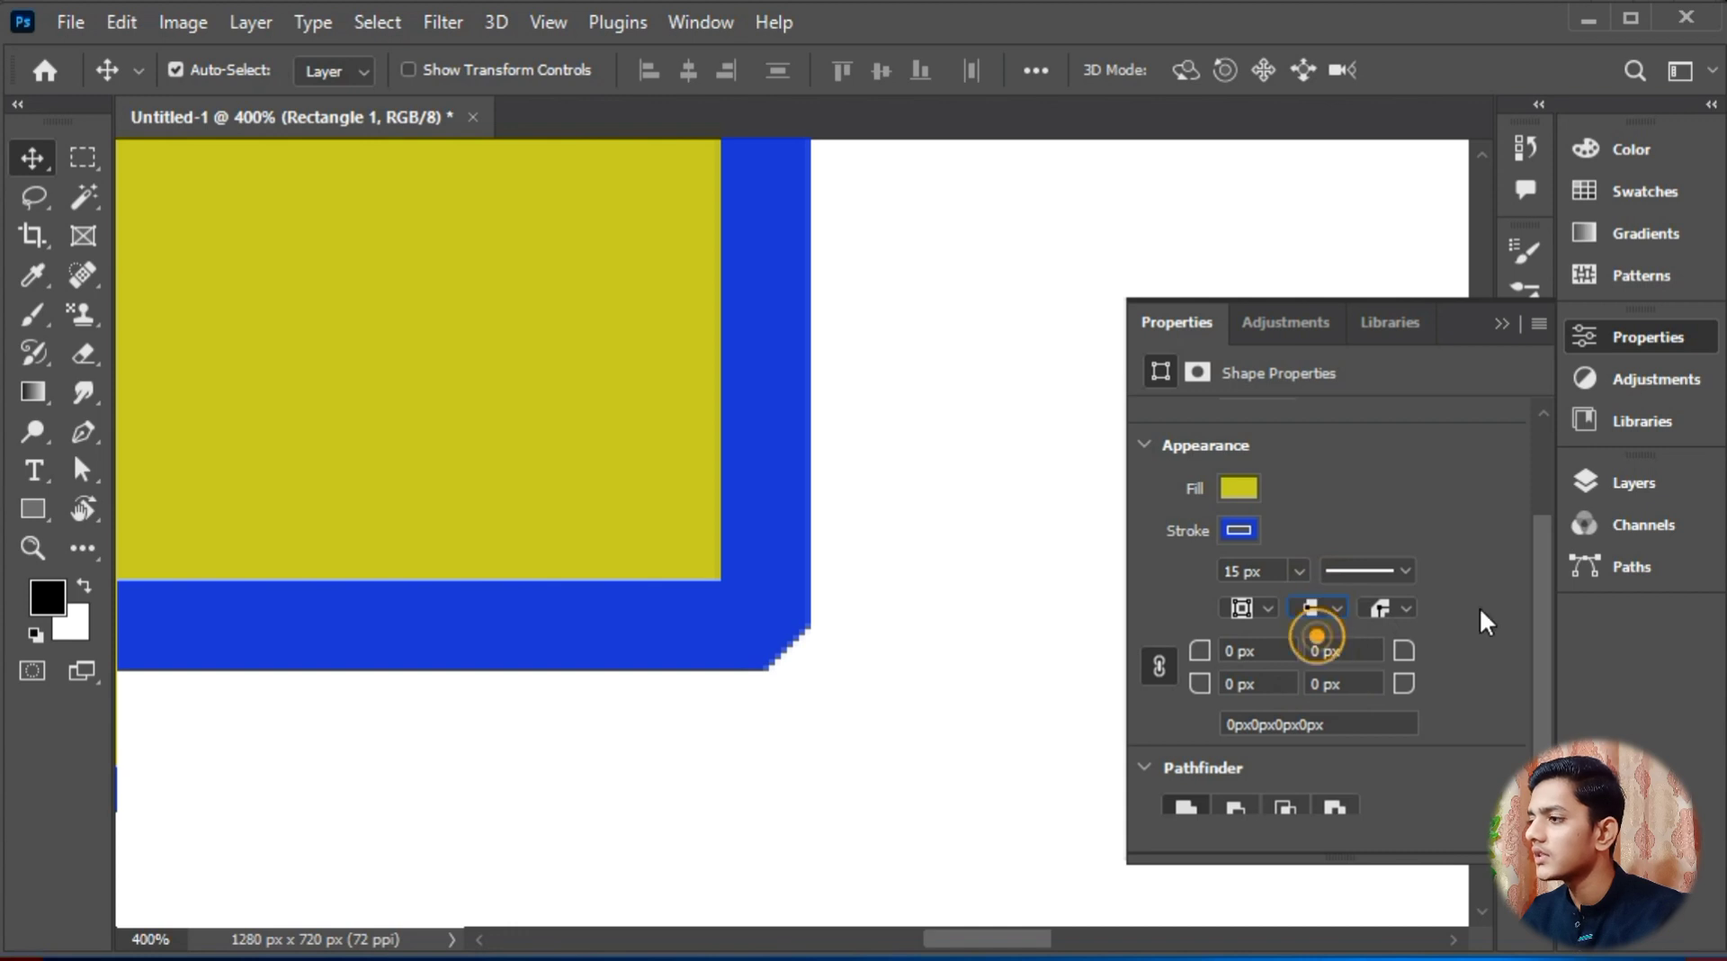
{"action": "left_click", "coordinate": [1381, 608]}
Step: Try the square and round line caps on the rectangle's stroke once more, then return to the butt cap
{"action": "left_click", "coordinate": [1311, 610]}
{"action": "left_click", "coordinate": [1320, 677]}
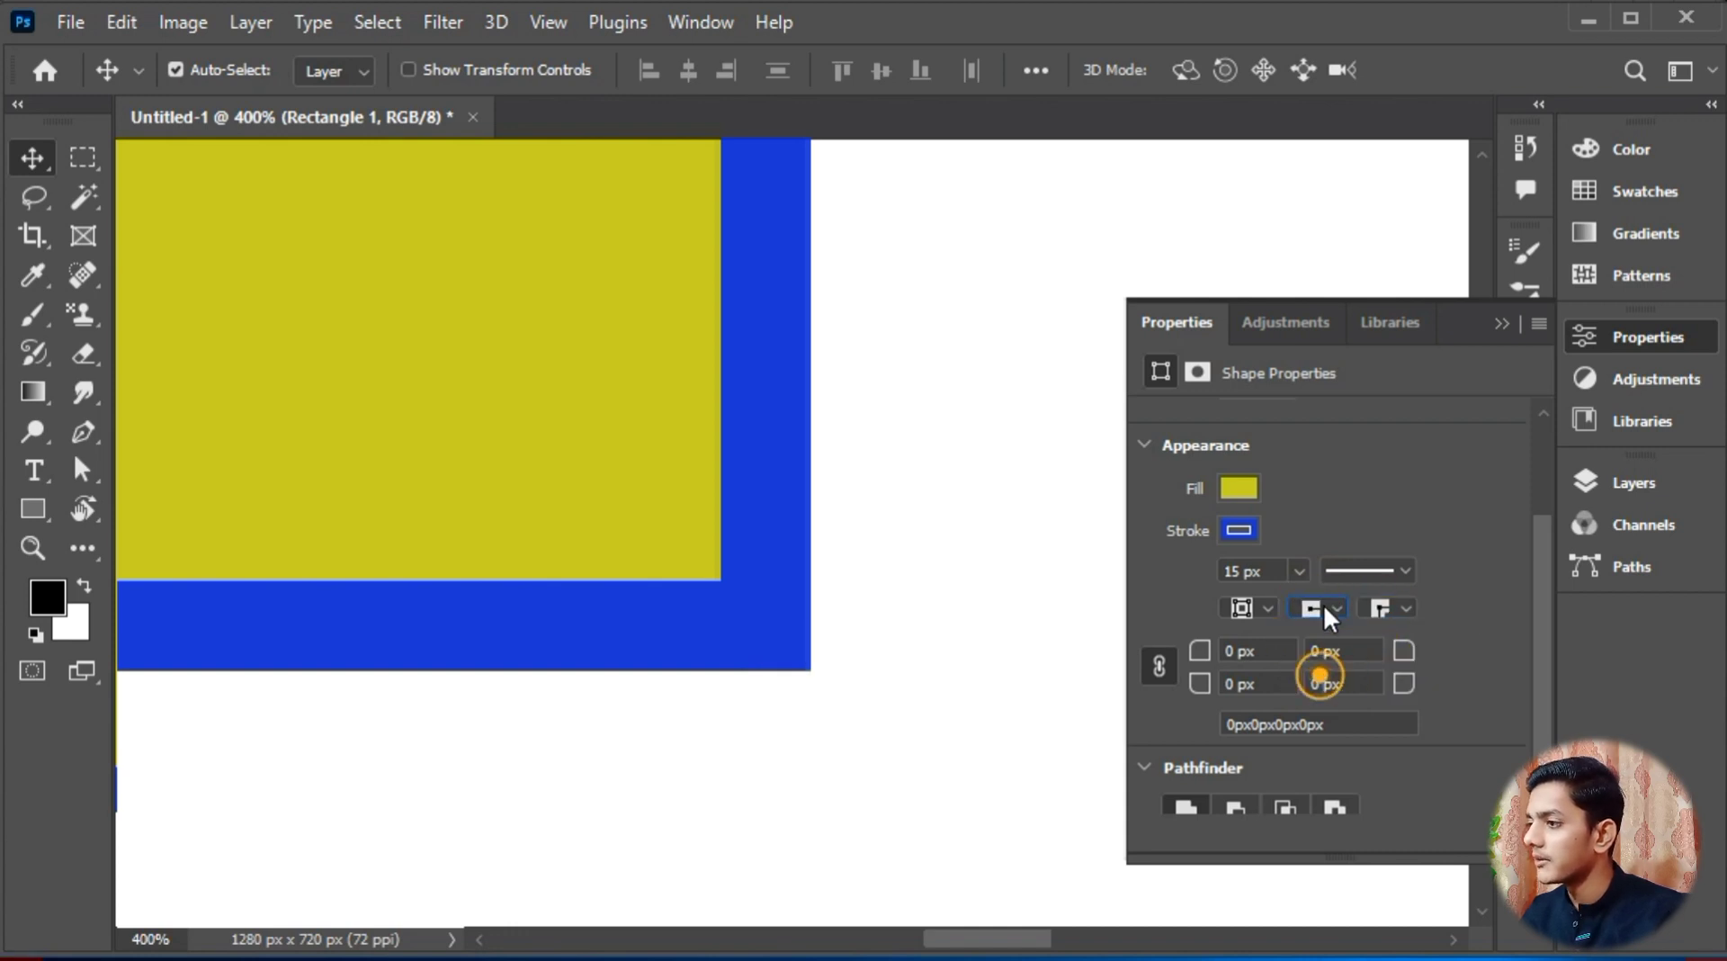
{"action": "left_click", "coordinate": [1325, 603]}
{"action": "left_click", "coordinate": [1334, 658]}
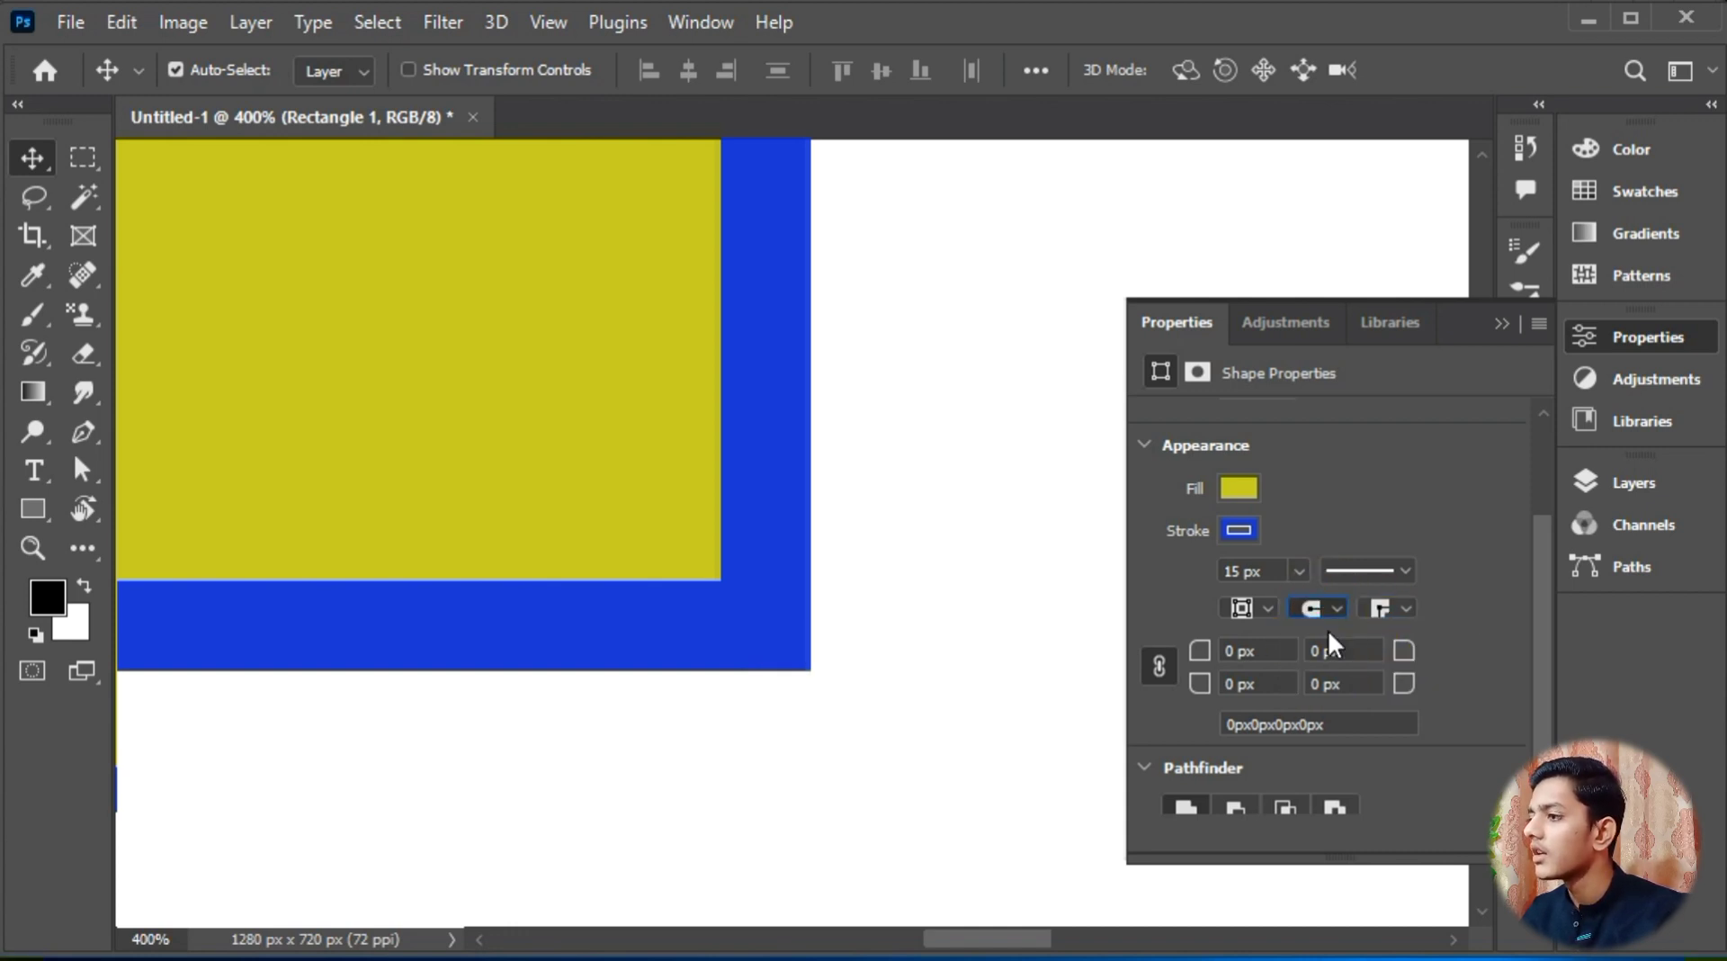
{"action": "left_click", "coordinate": [1328, 629]}
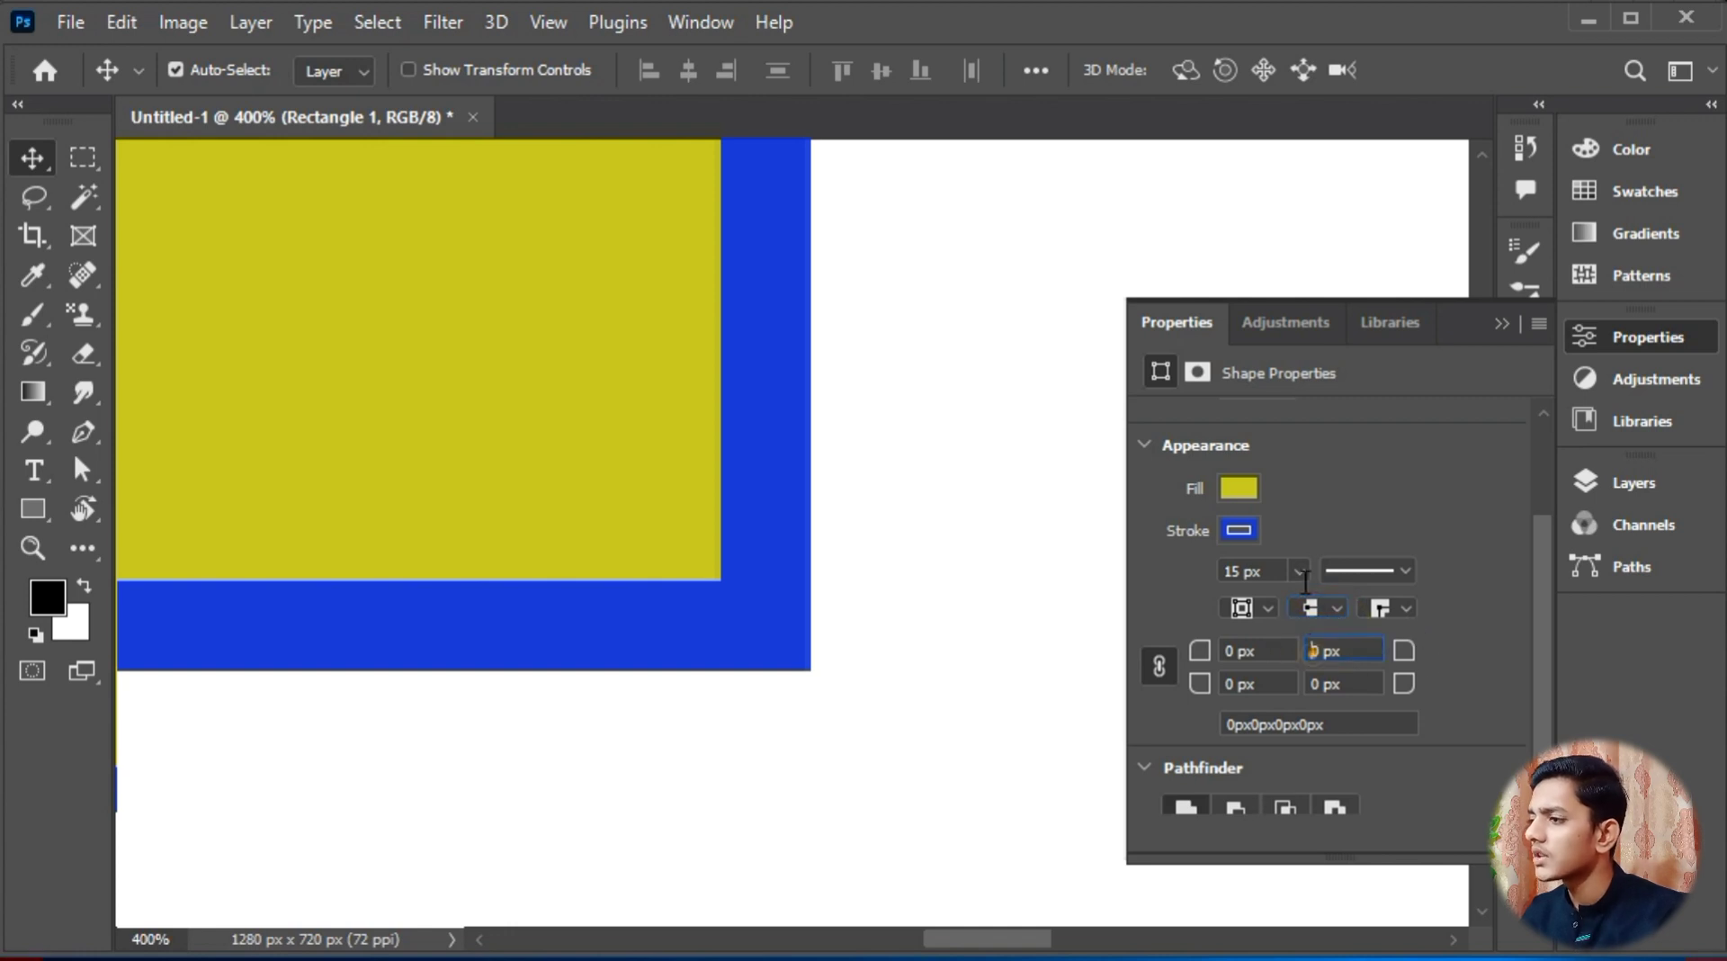
{"action": "left_click", "coordinate": [1315, 651]}
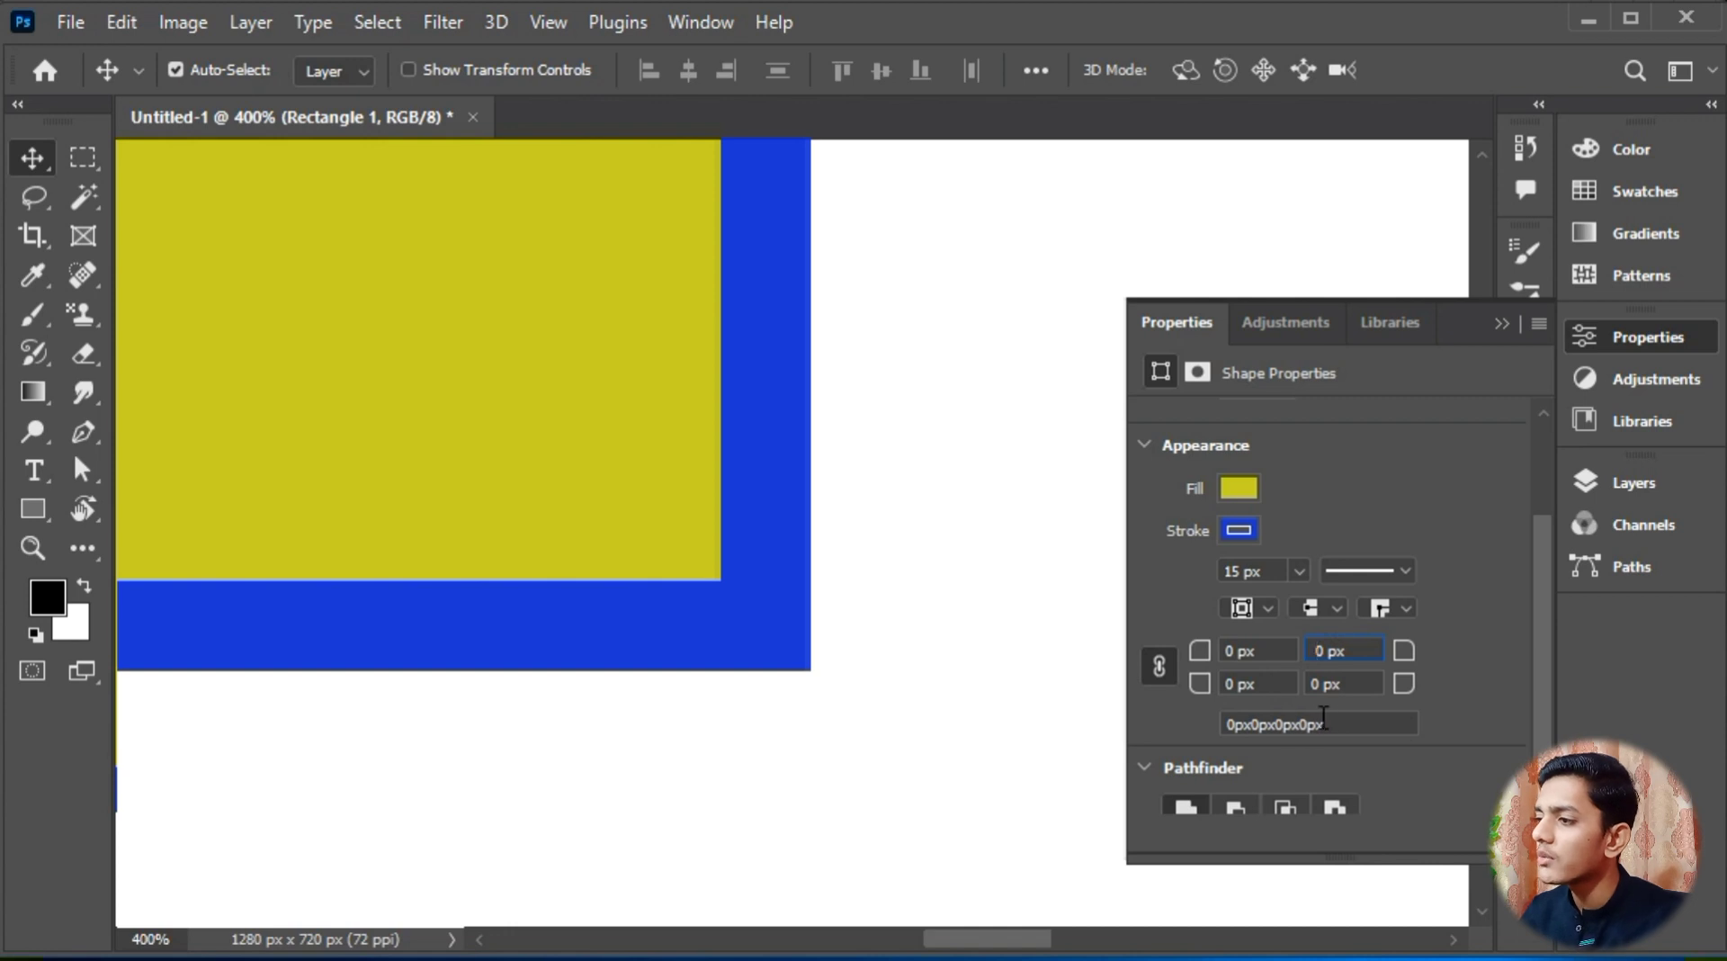
Step: Keep the corner radii linked and set all four corners of the rectangle to 20 px
{"action": "left_click_drag", "start_coordinate": [1540, 645], "coordinate": [1540, 663]}
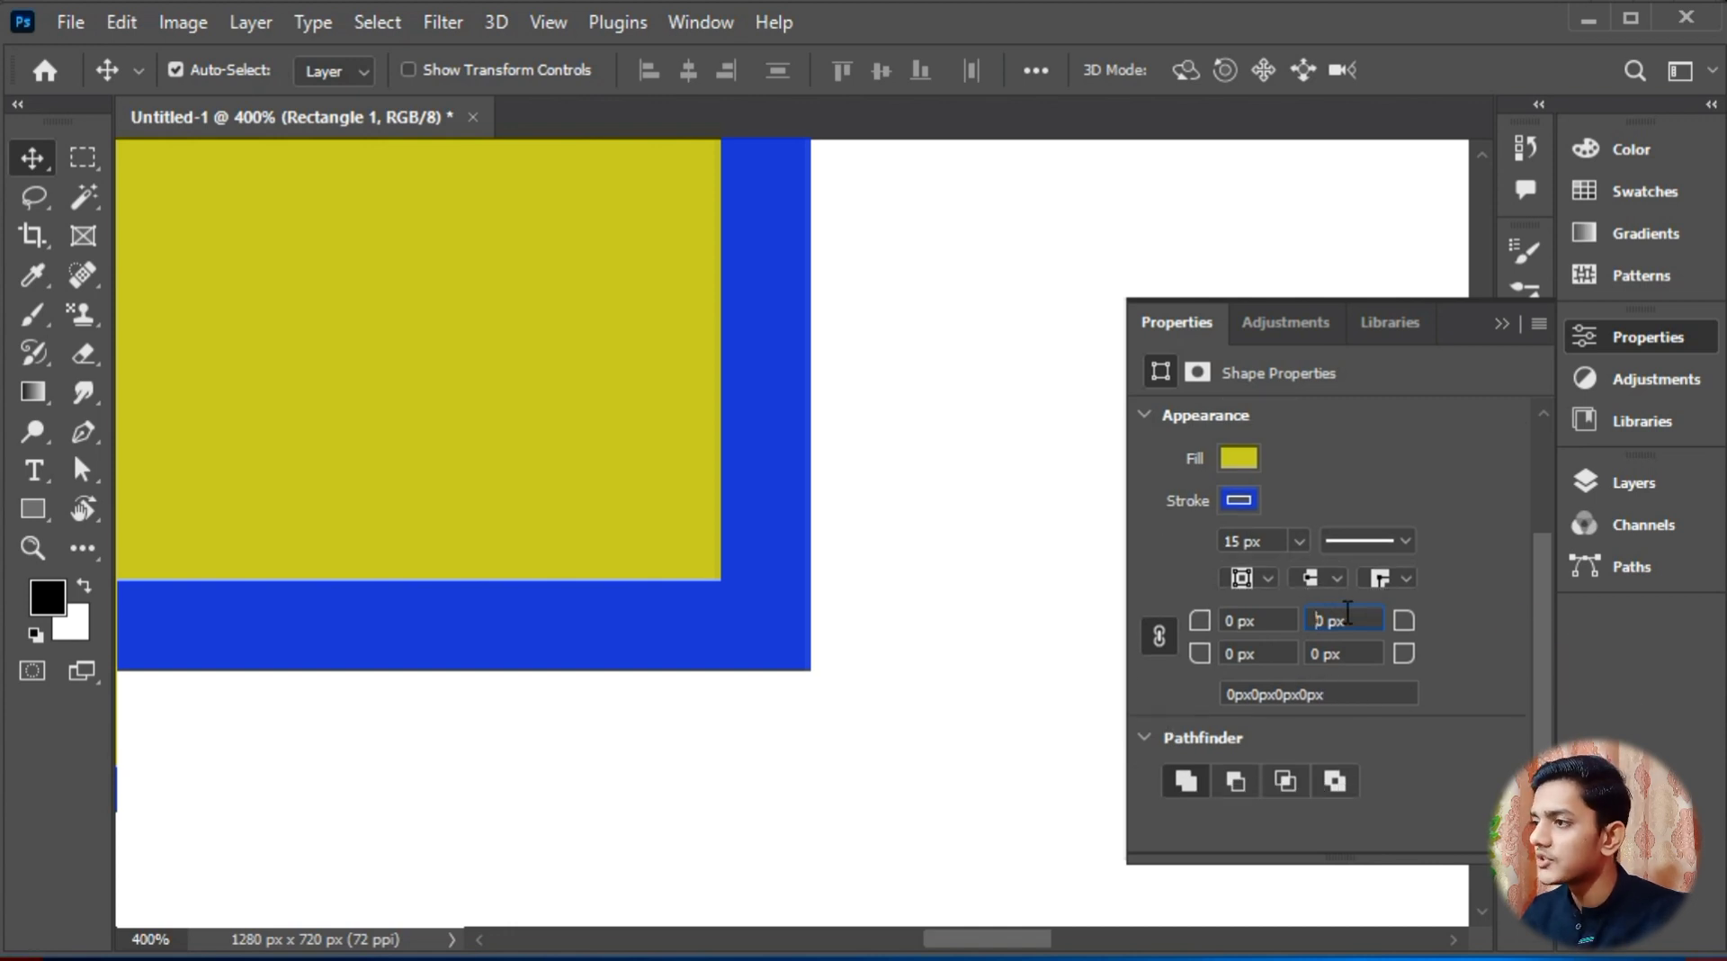
{"action": "key", "text": "ctrl+minus"}
{"action": "key", "text": "ctrl+minus"}
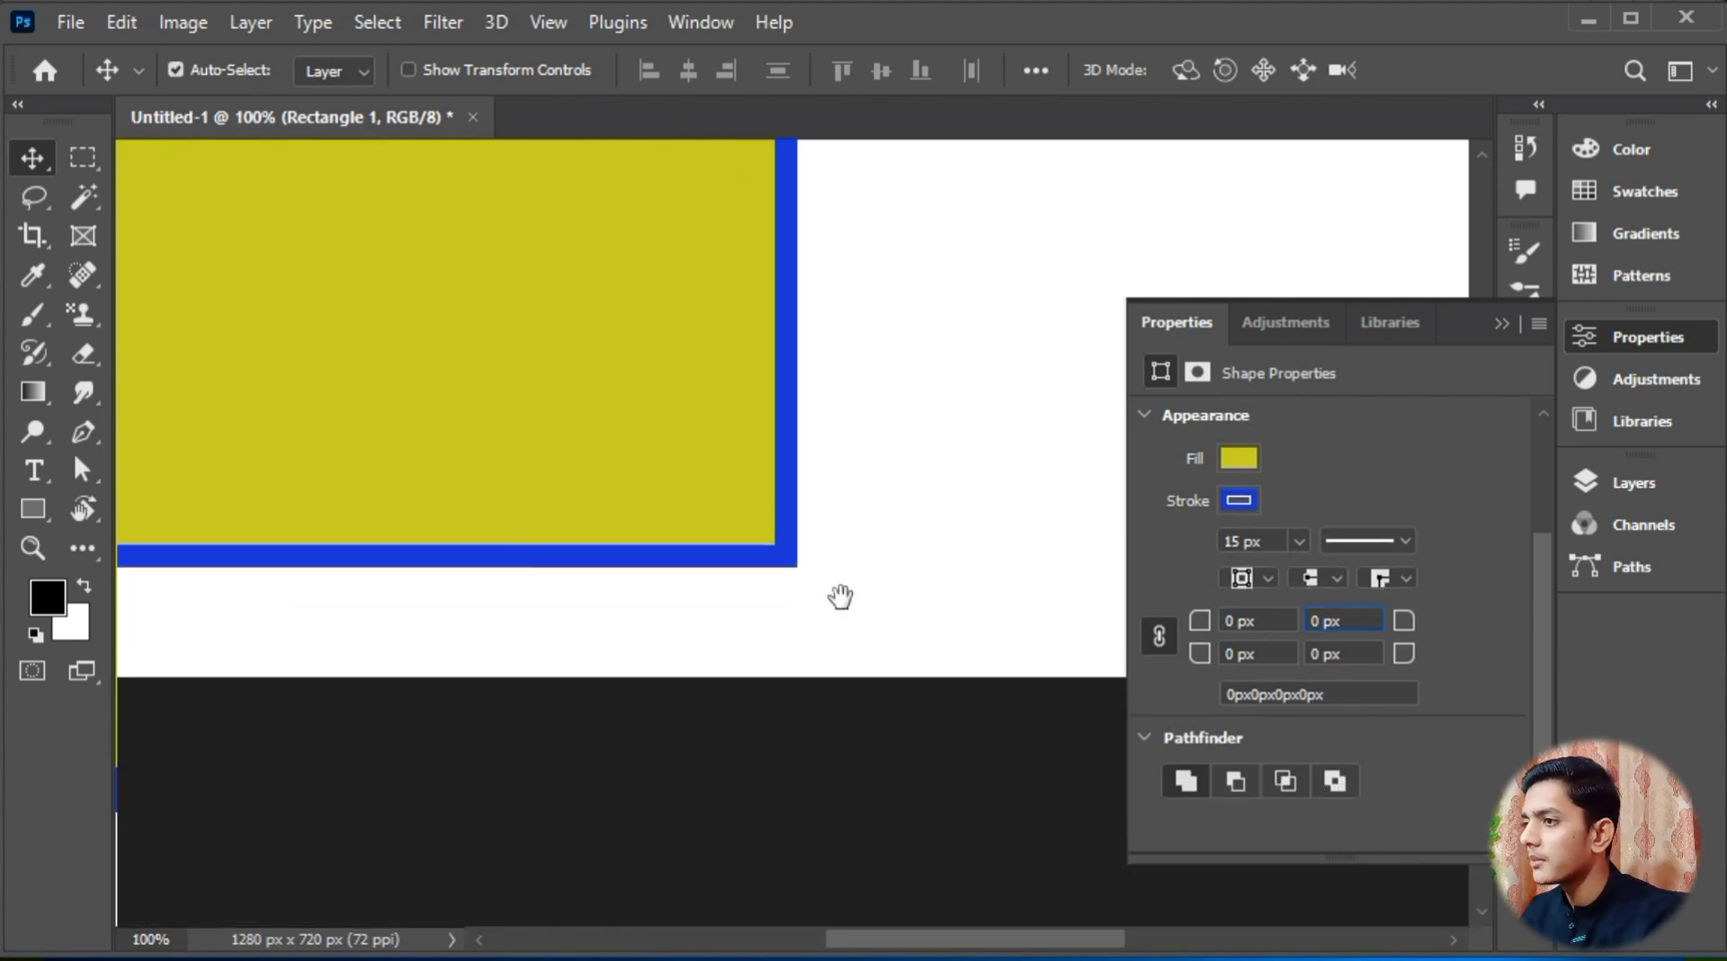
{"action": "left_click_drag", "start_coordinate": [787, 508], "coordinate": [952, 785]}
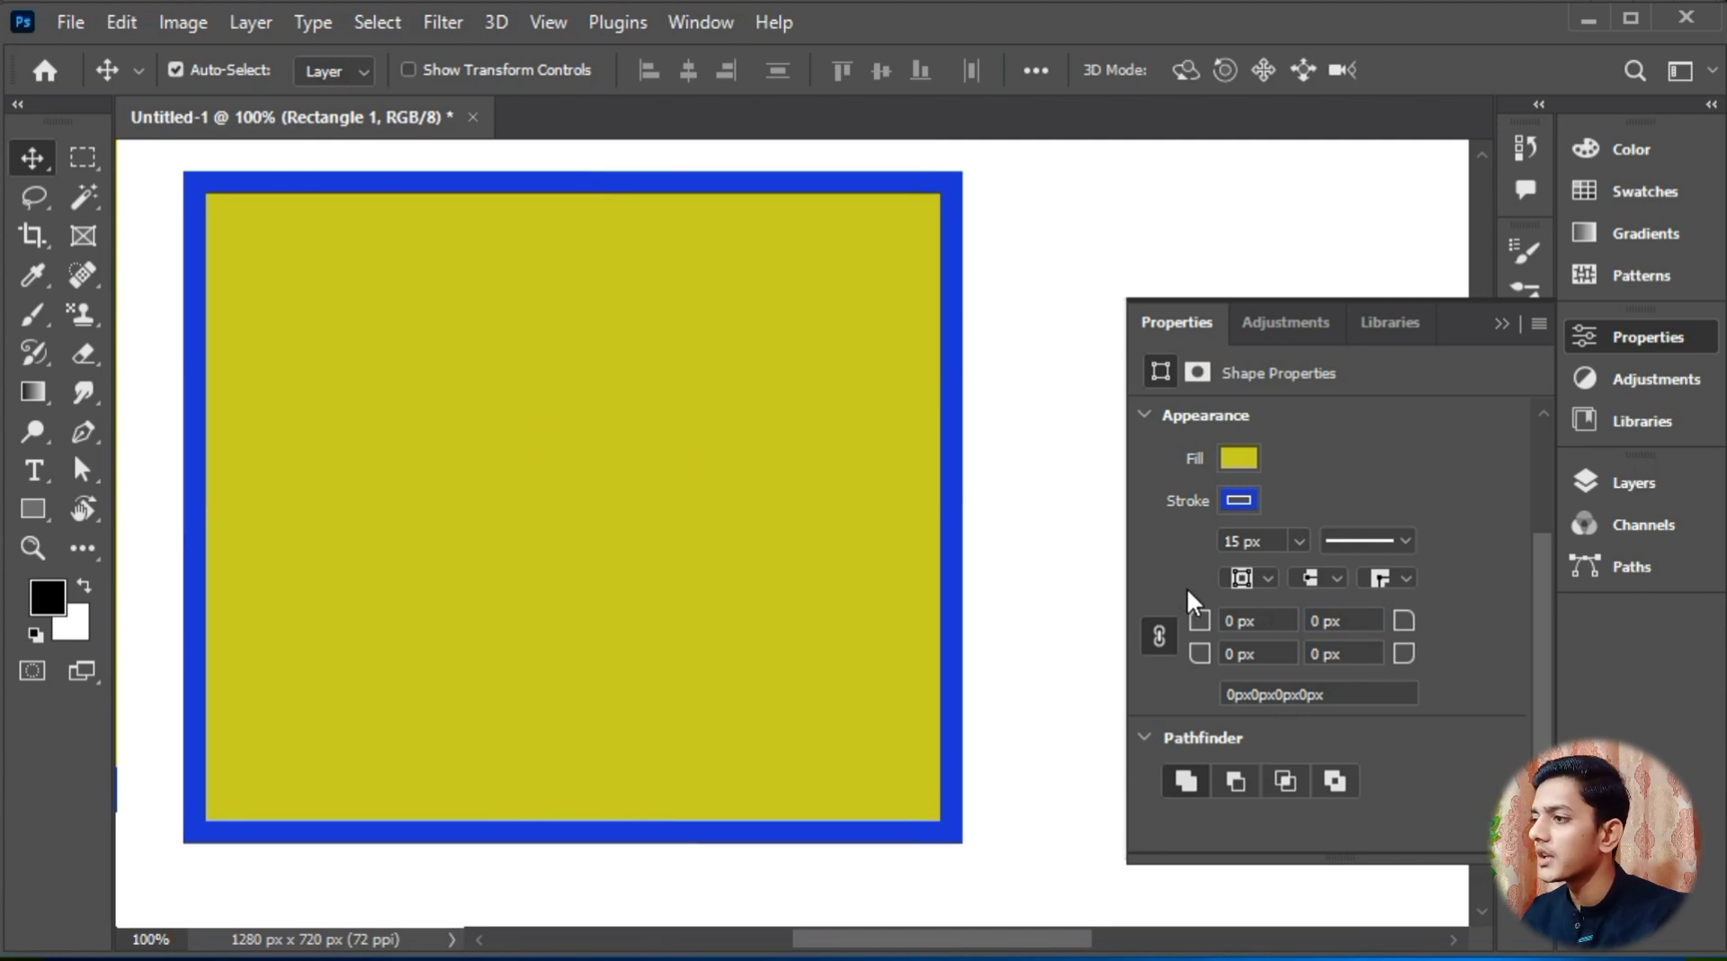
{"action": "left_click", "coordinate": [1159, 638]}
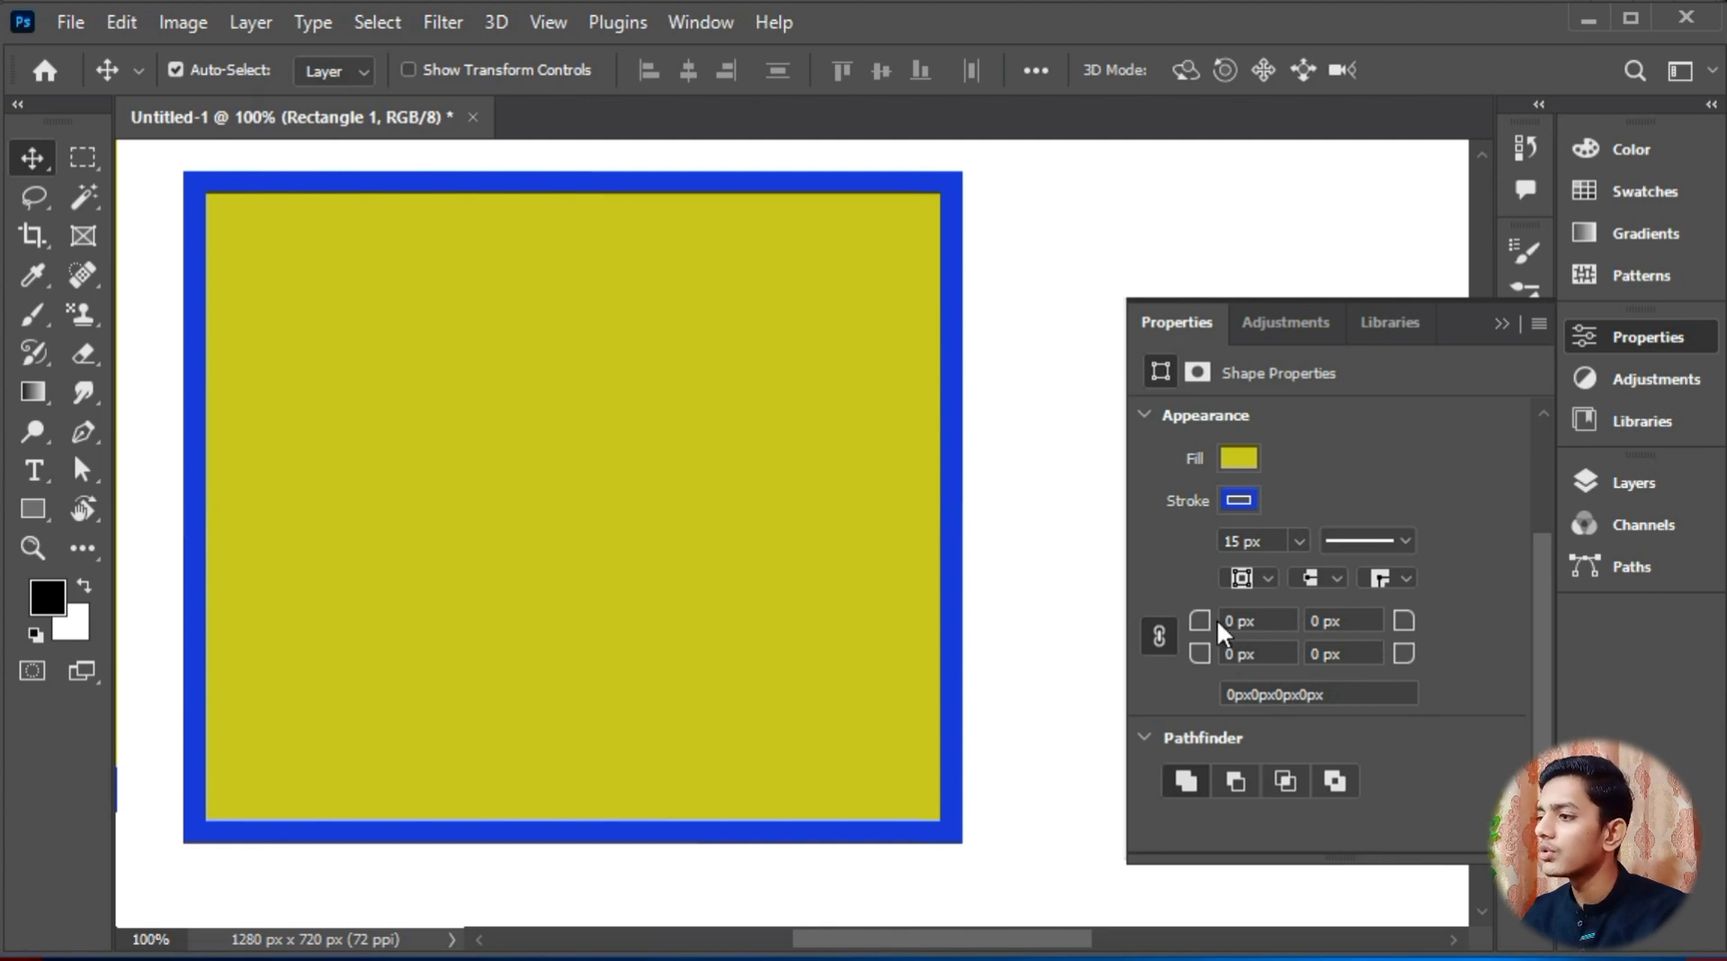
{"action": "left_click", "coordinate": [1273, 616]}
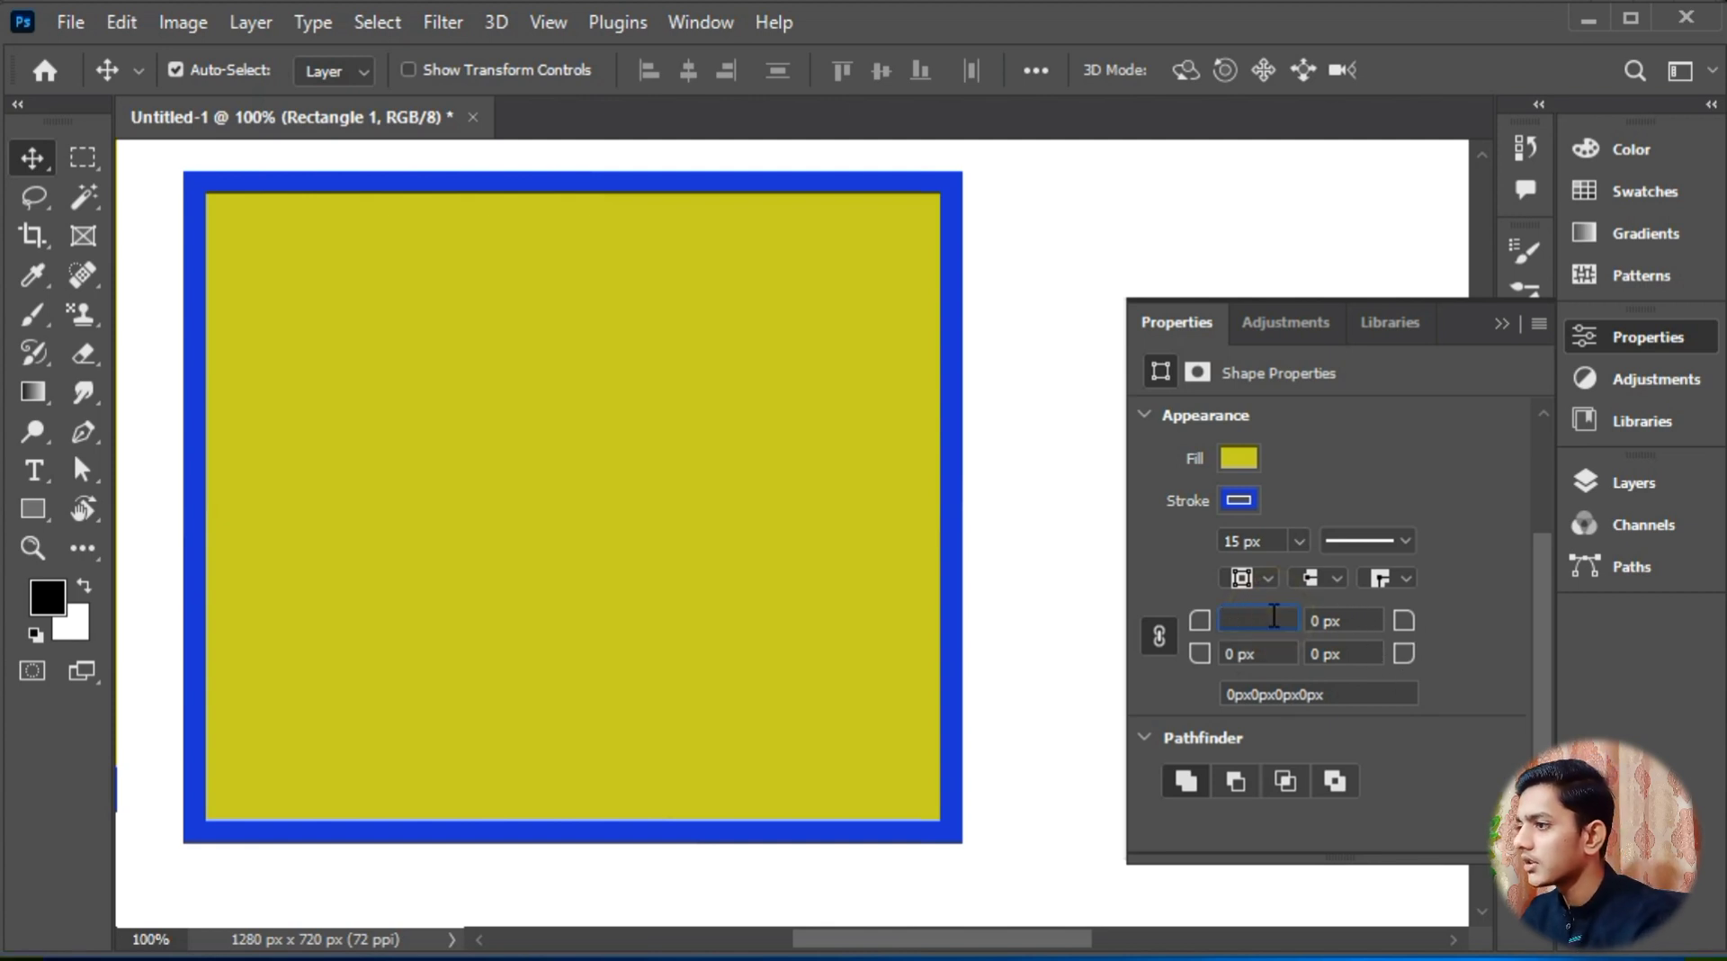
{"action": "type", "text": "20"}
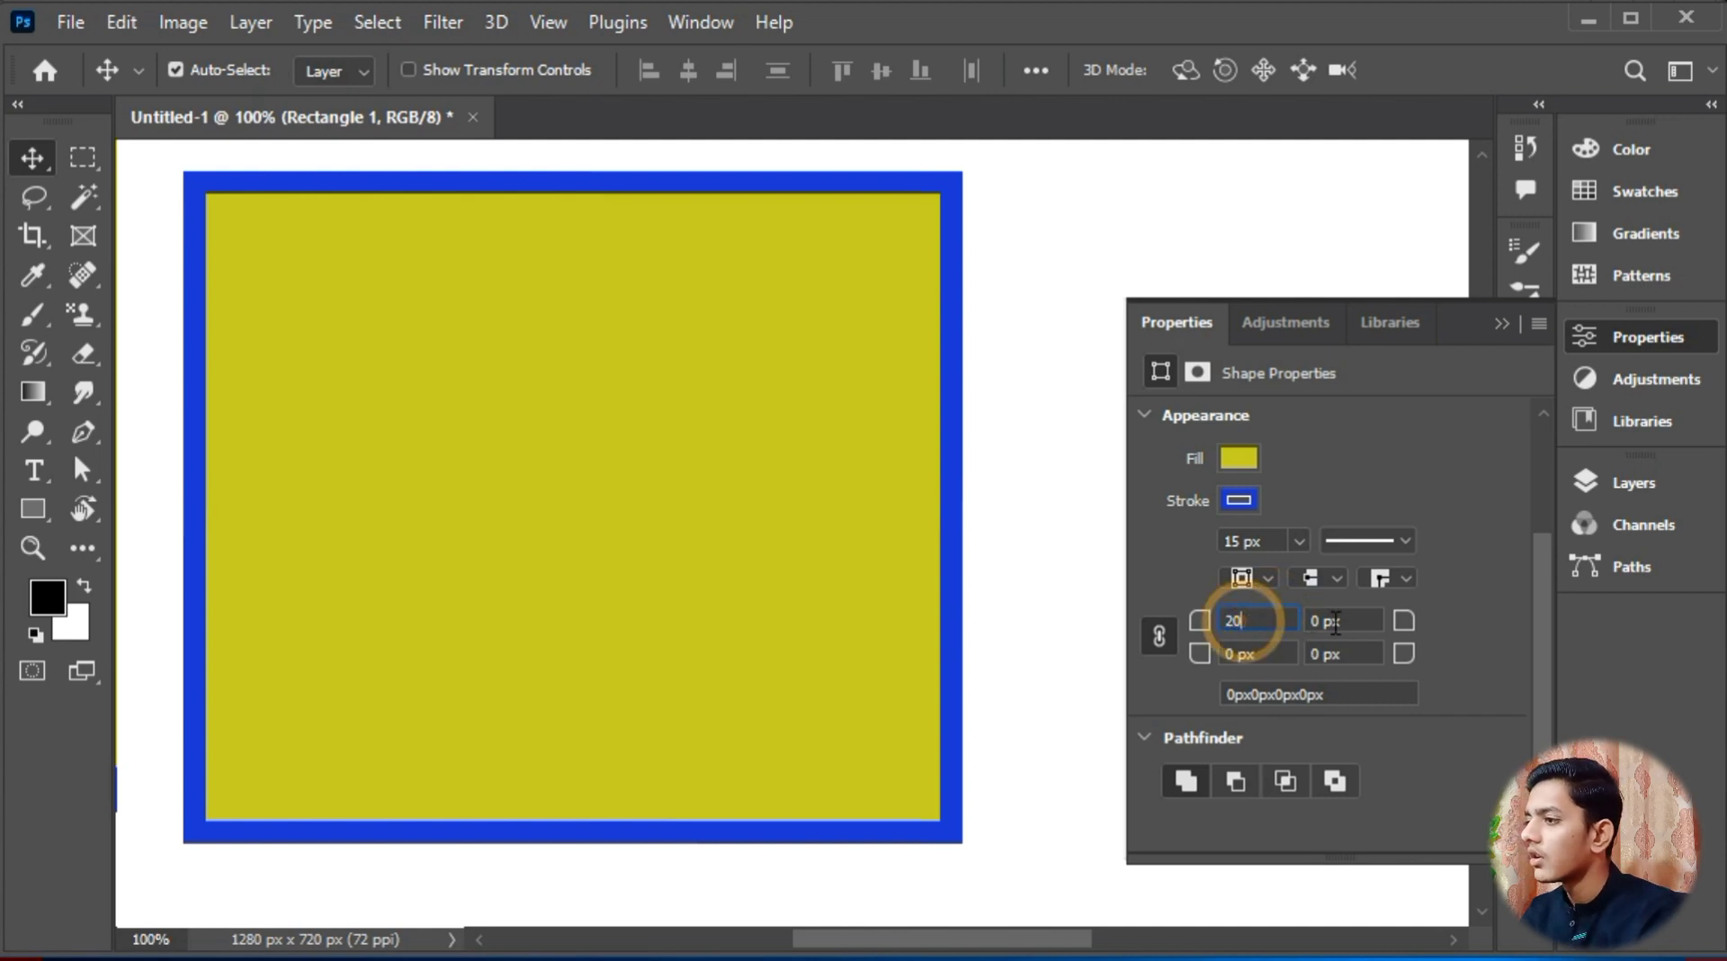
{"action": "left_click", "coordinate": [1329, 619]}
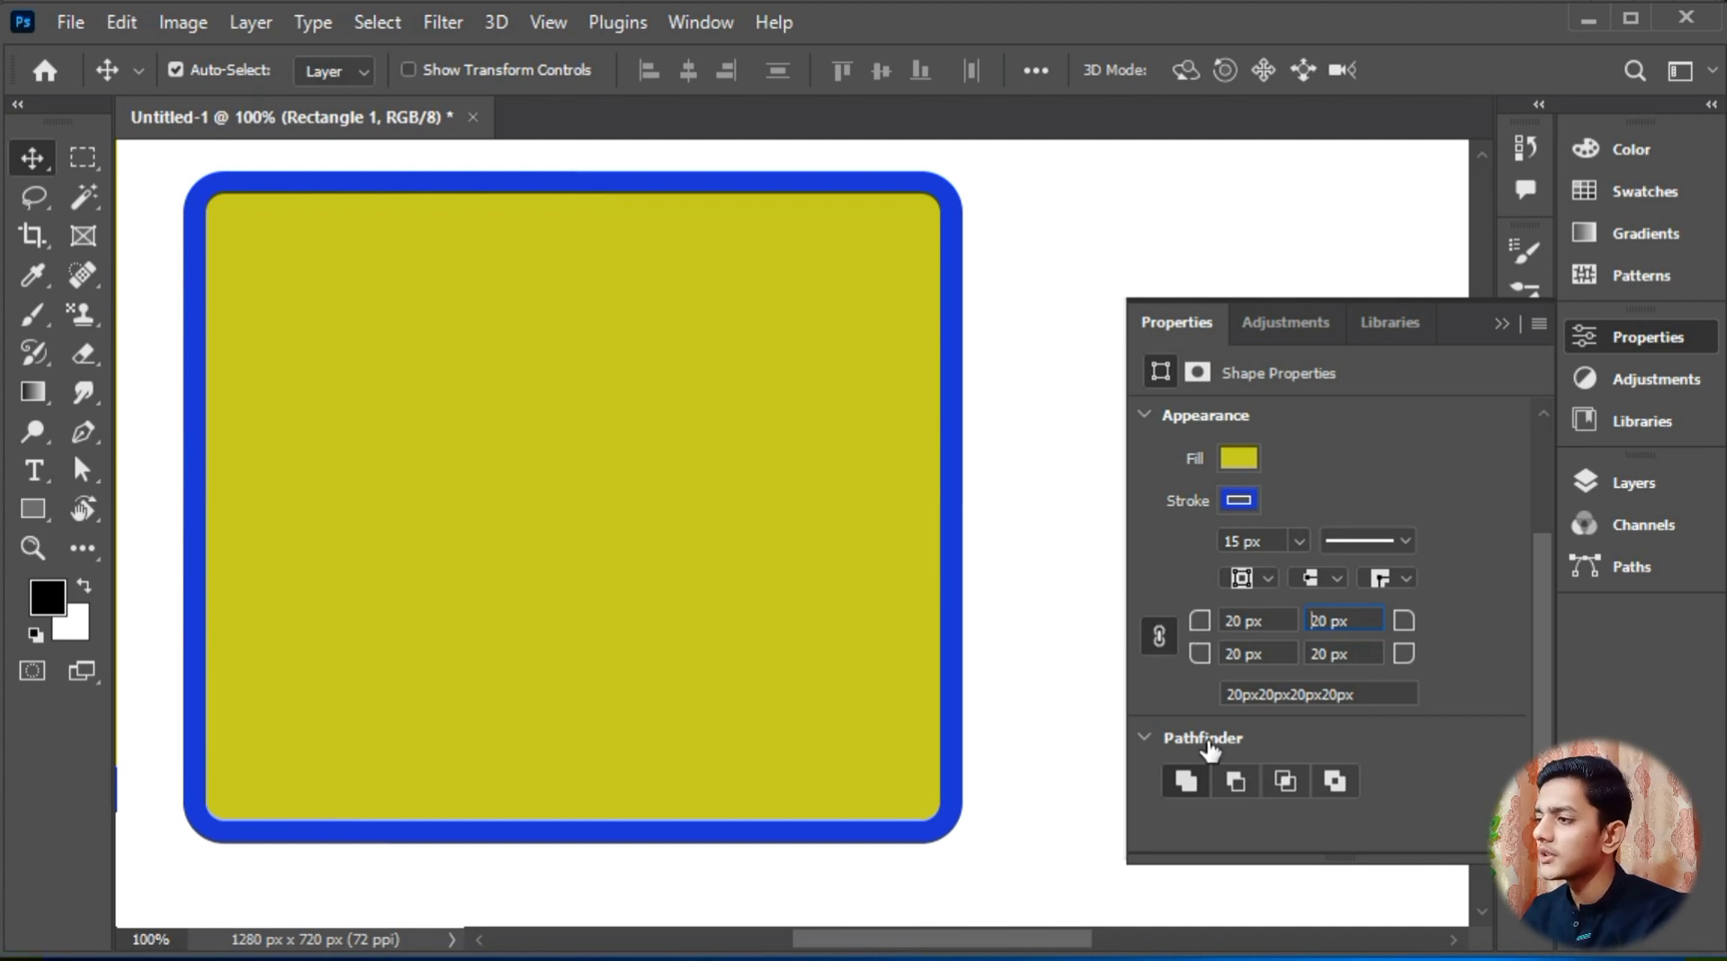
Step: Unlink the corner radii and set only the rectangle's top-right corner radius to 40 px
{"action": "left_click", "coordinate": [1158, 637]}
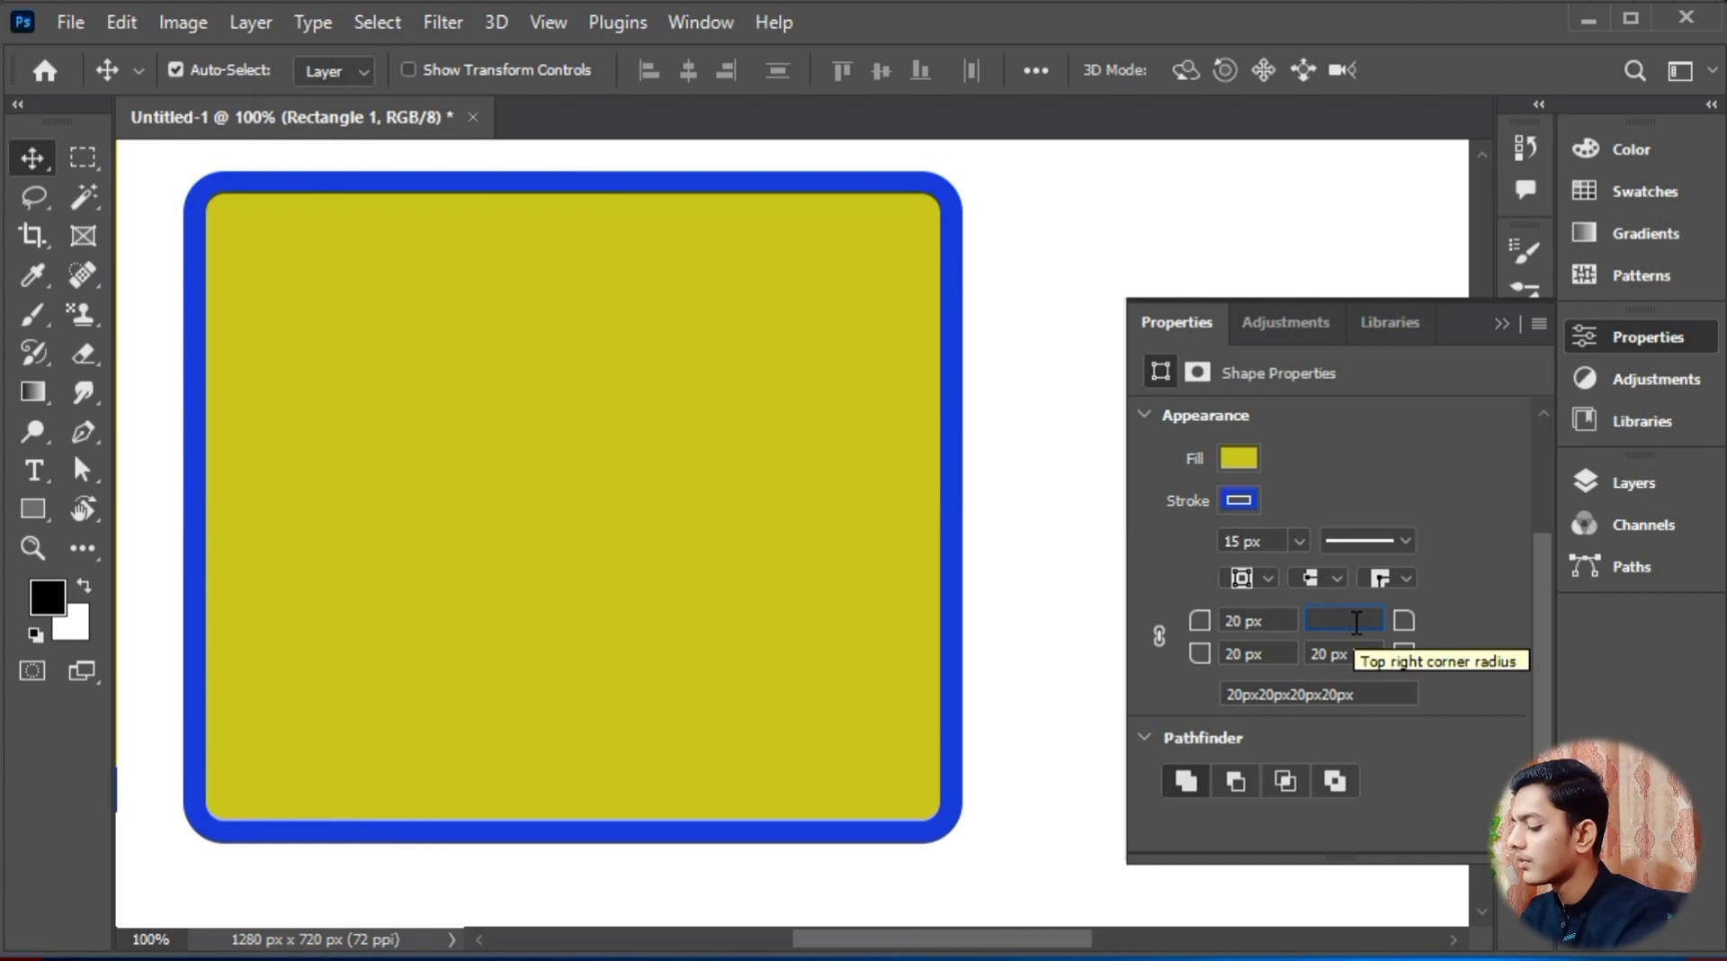
{"action": "type", "text": "40"}
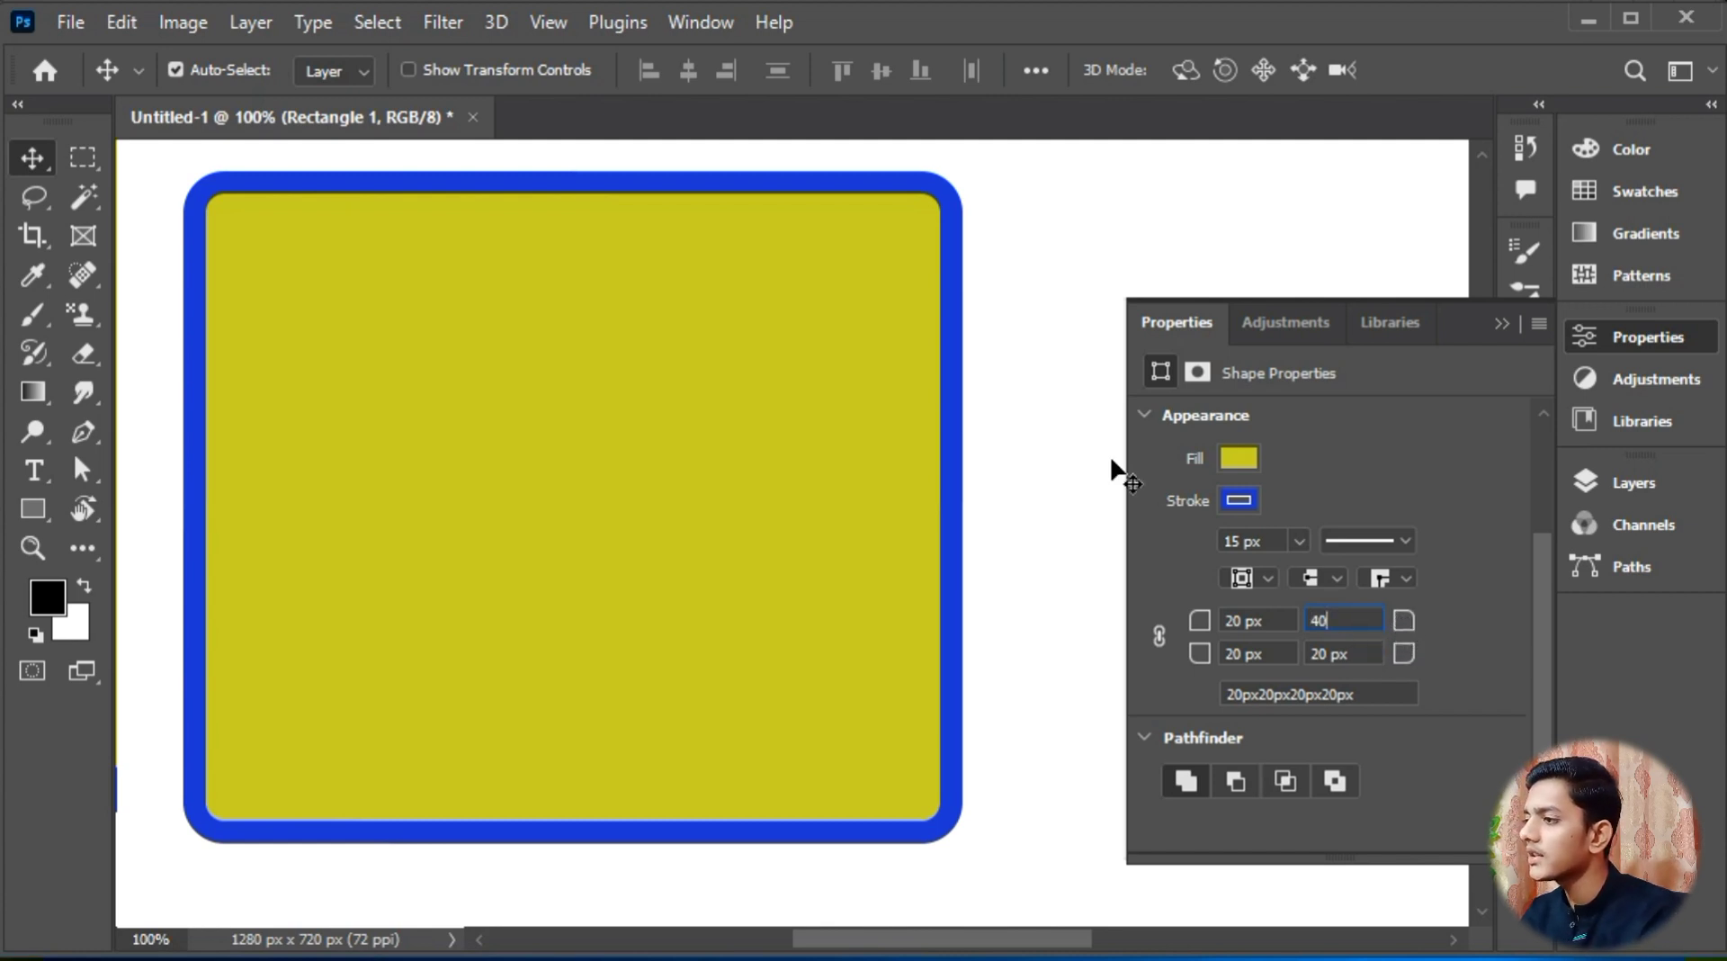
{"action": "left_click", "coordinate": [1288, 655]}
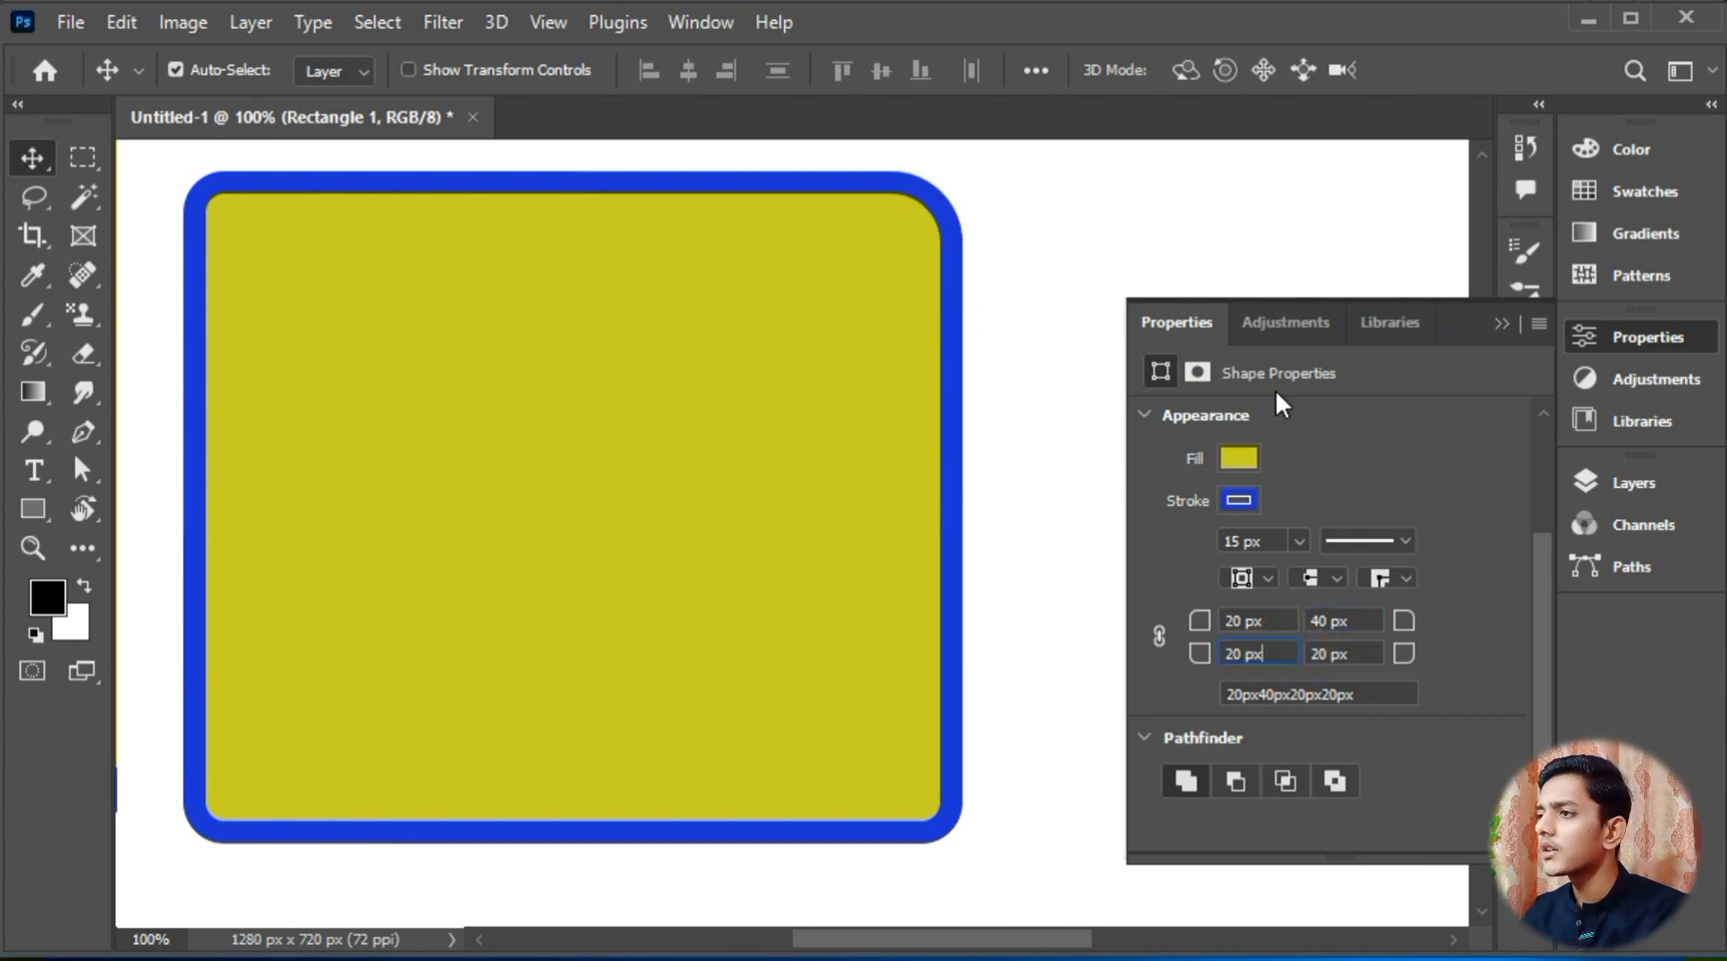
Step: Set the rectangle's bottom-left corner radius to 40 px with the corner radii unlinked
{"action": "left_click", "coordinate": [1272, 655]}
{"action": "type", "text": "40"}
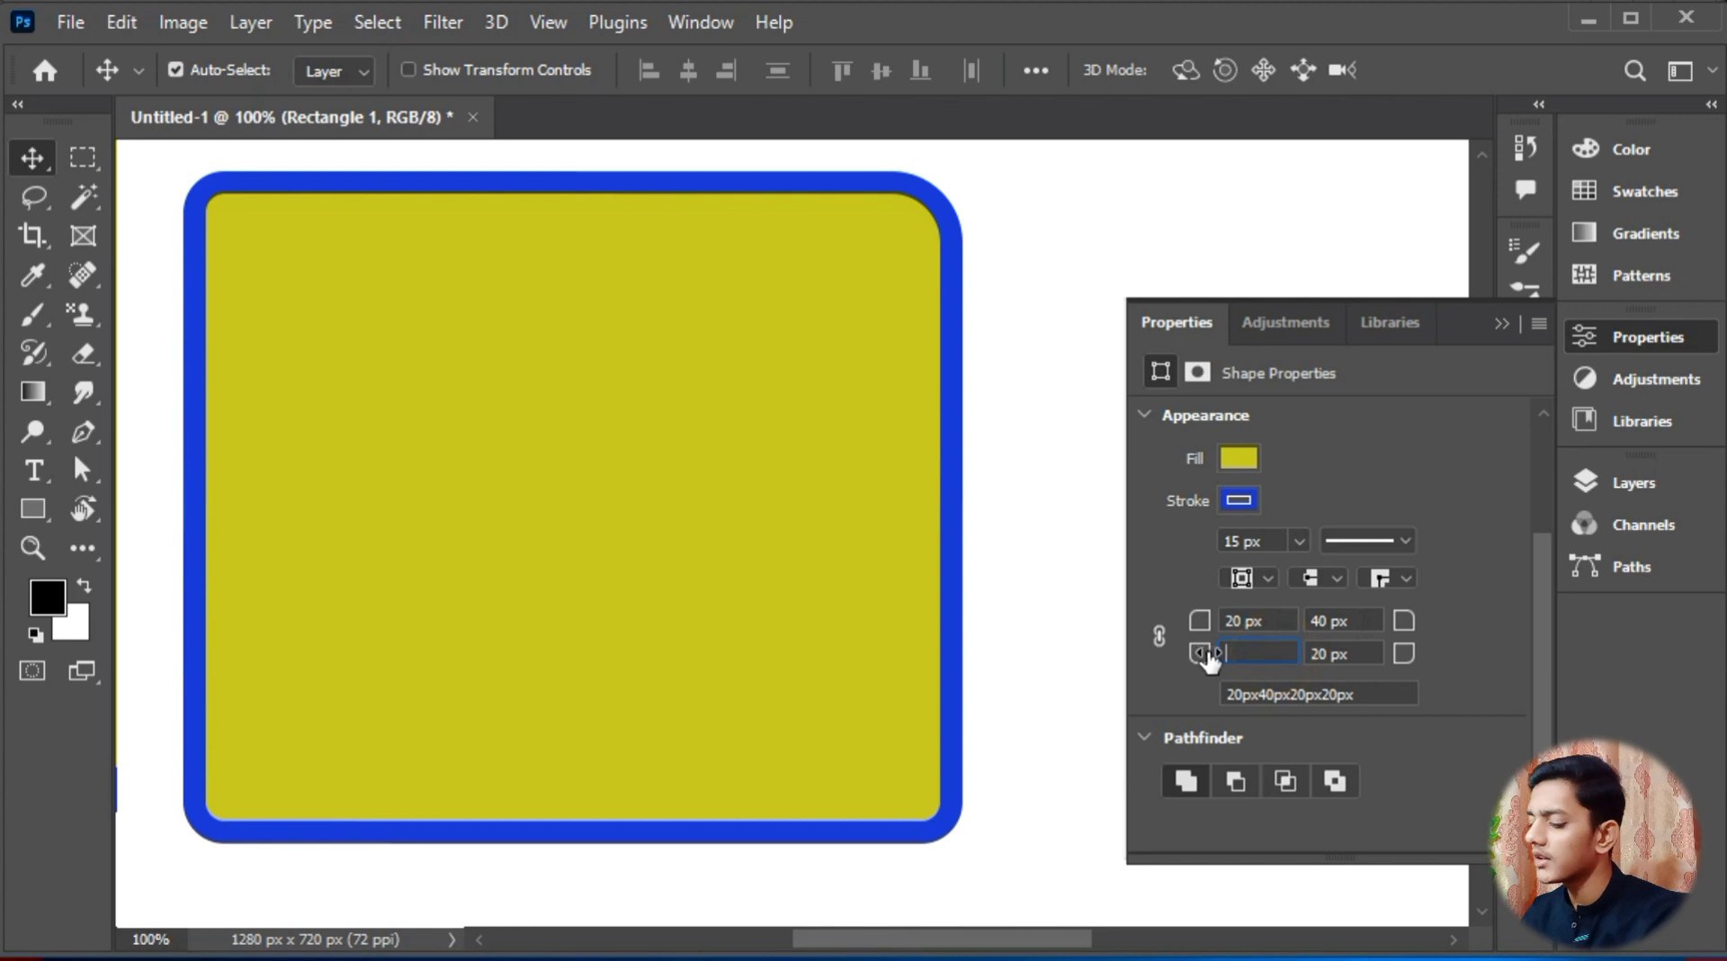
{"action": "left_click", "coordinate": [1349, 621]}
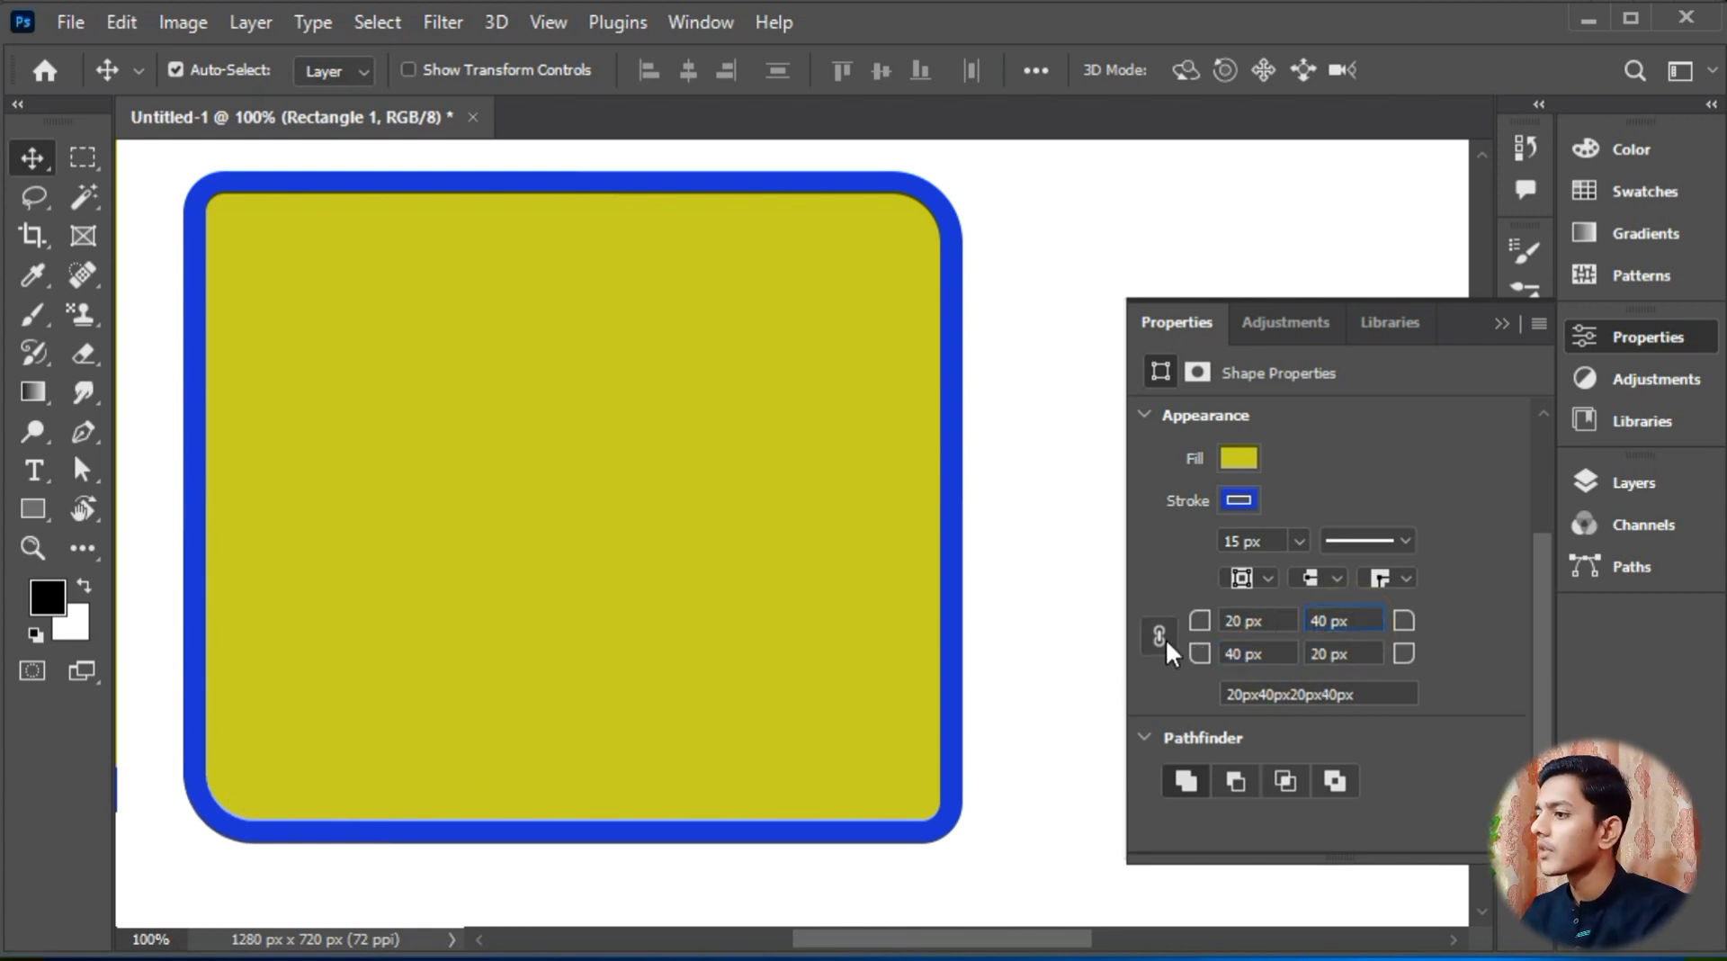
{"action": "left_click", "coordinate": [1539, 642]}
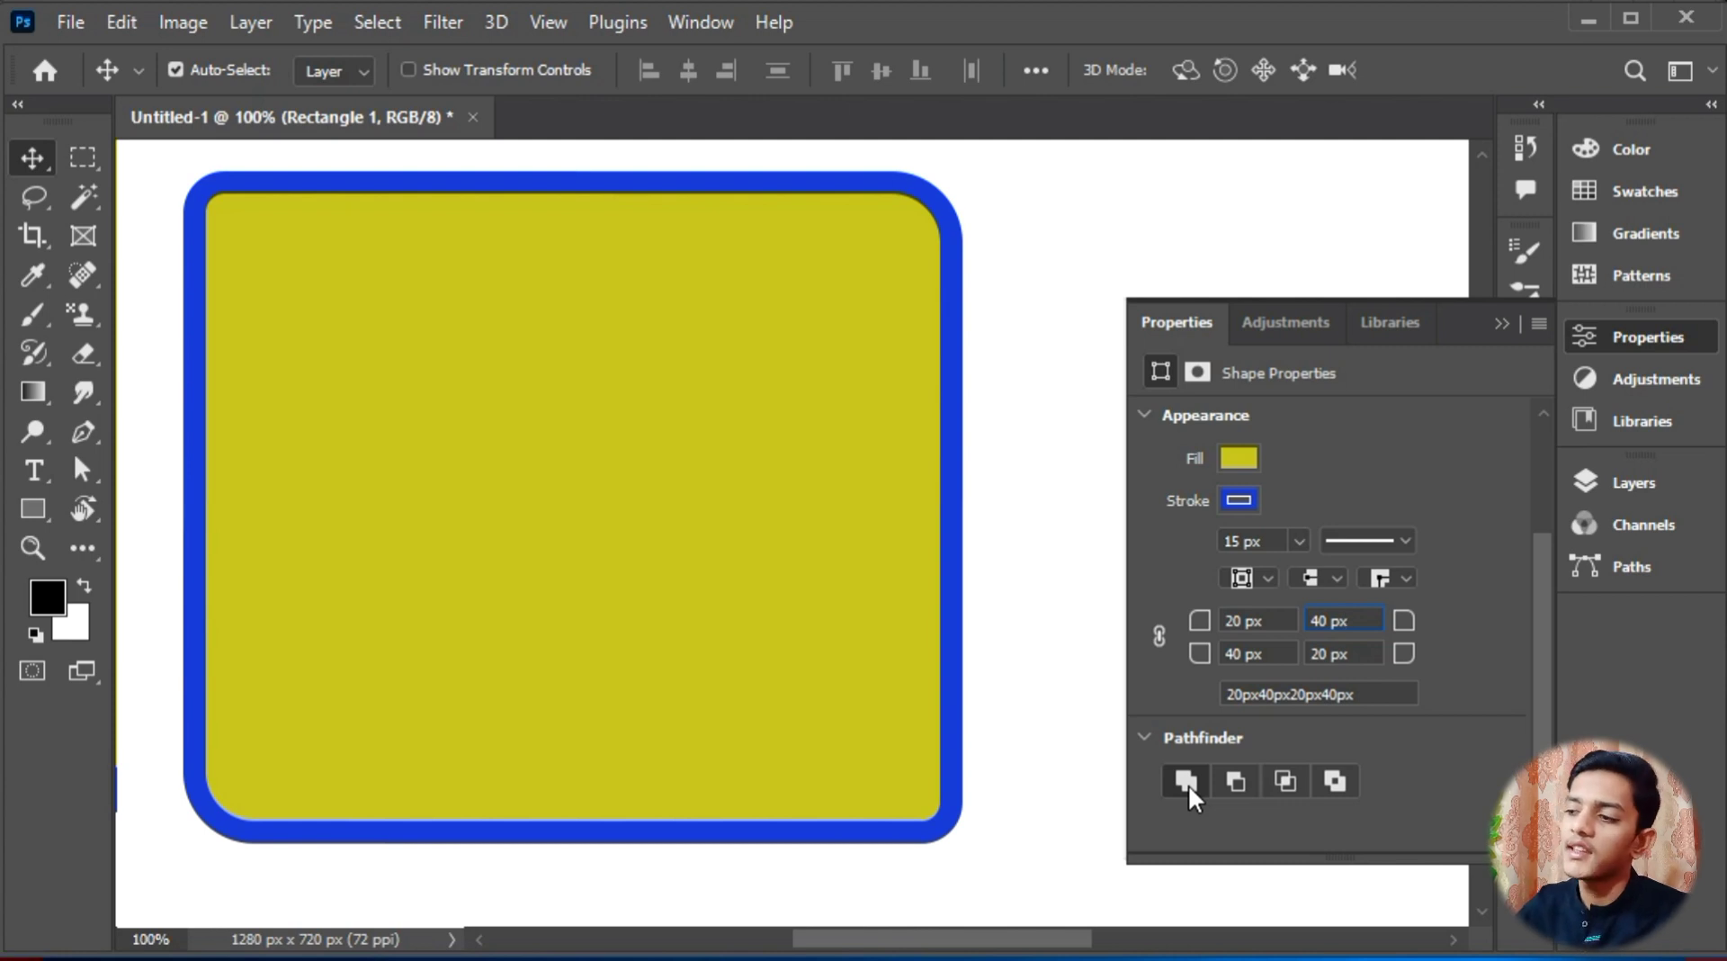
Step: Draw a second rectangle of about 236 × 301 px over the first one's lower-right corner as its own layer, then delete that layer
{"action": "key", "text": "ctrl+minus"}
{"action": "key", "text": "ctrl+minus"}
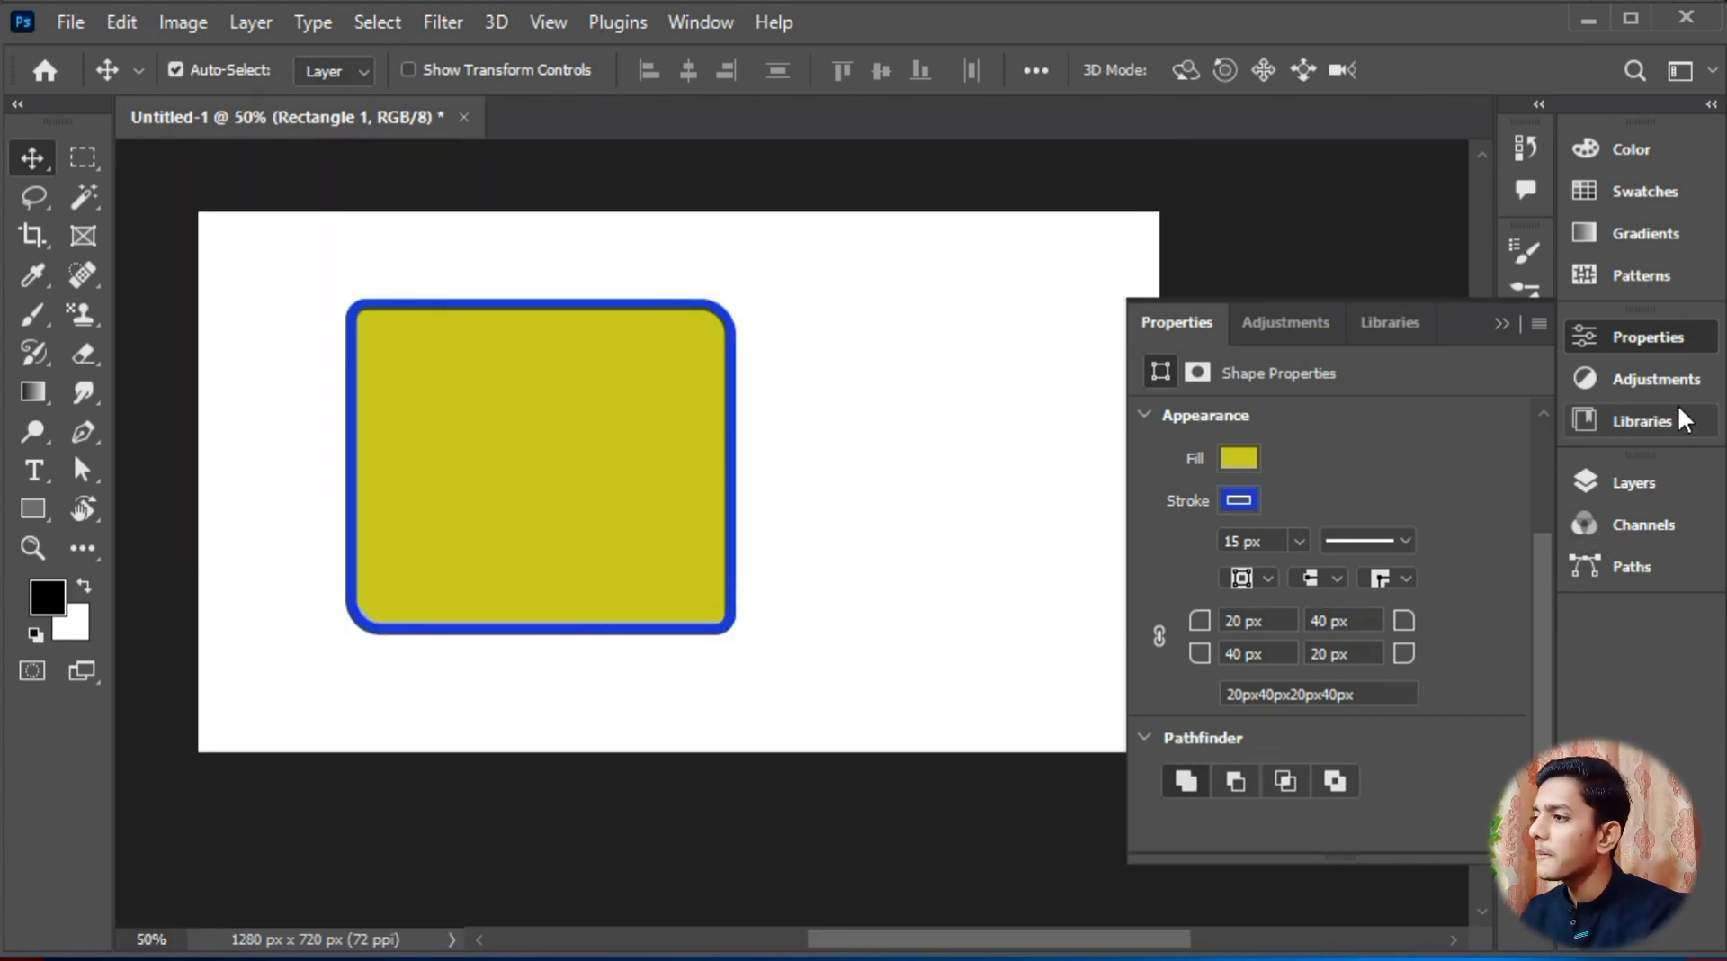
{"action": "left_click", "coordinate": [1655, 479]}
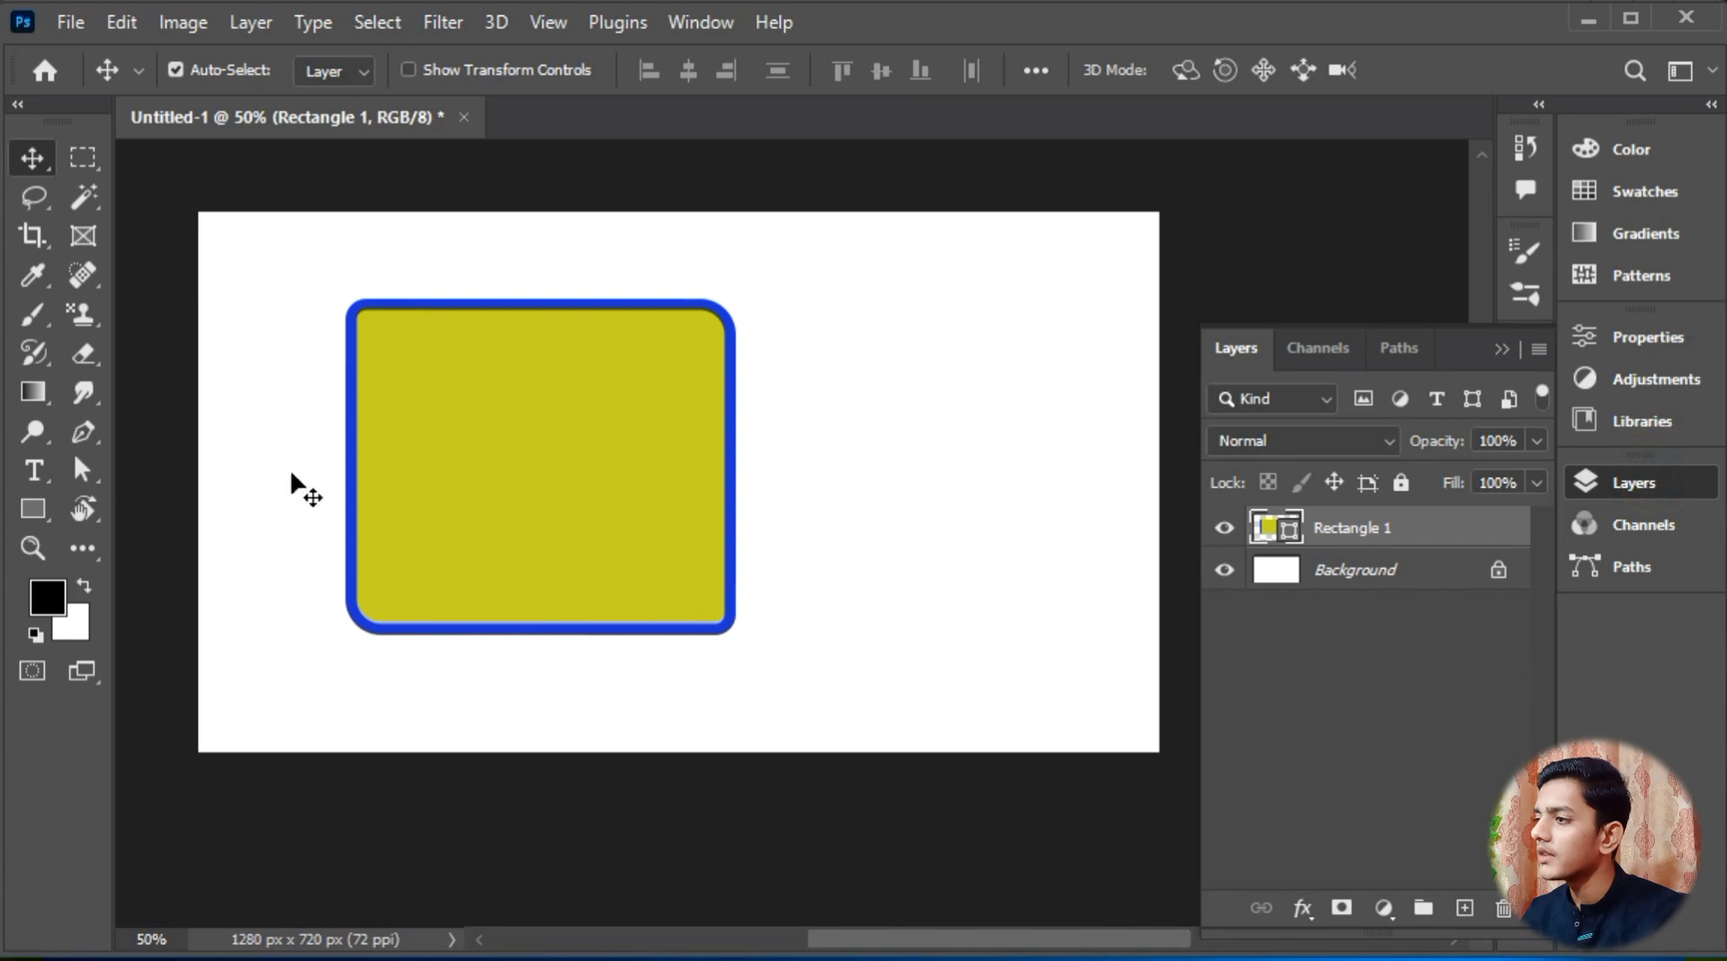
{"action": "left_click", "coordinate": [30, 517]}
{"action": "left_click_drag", "start_coordinate": [811, 697], "coordinate": [635, 472]}
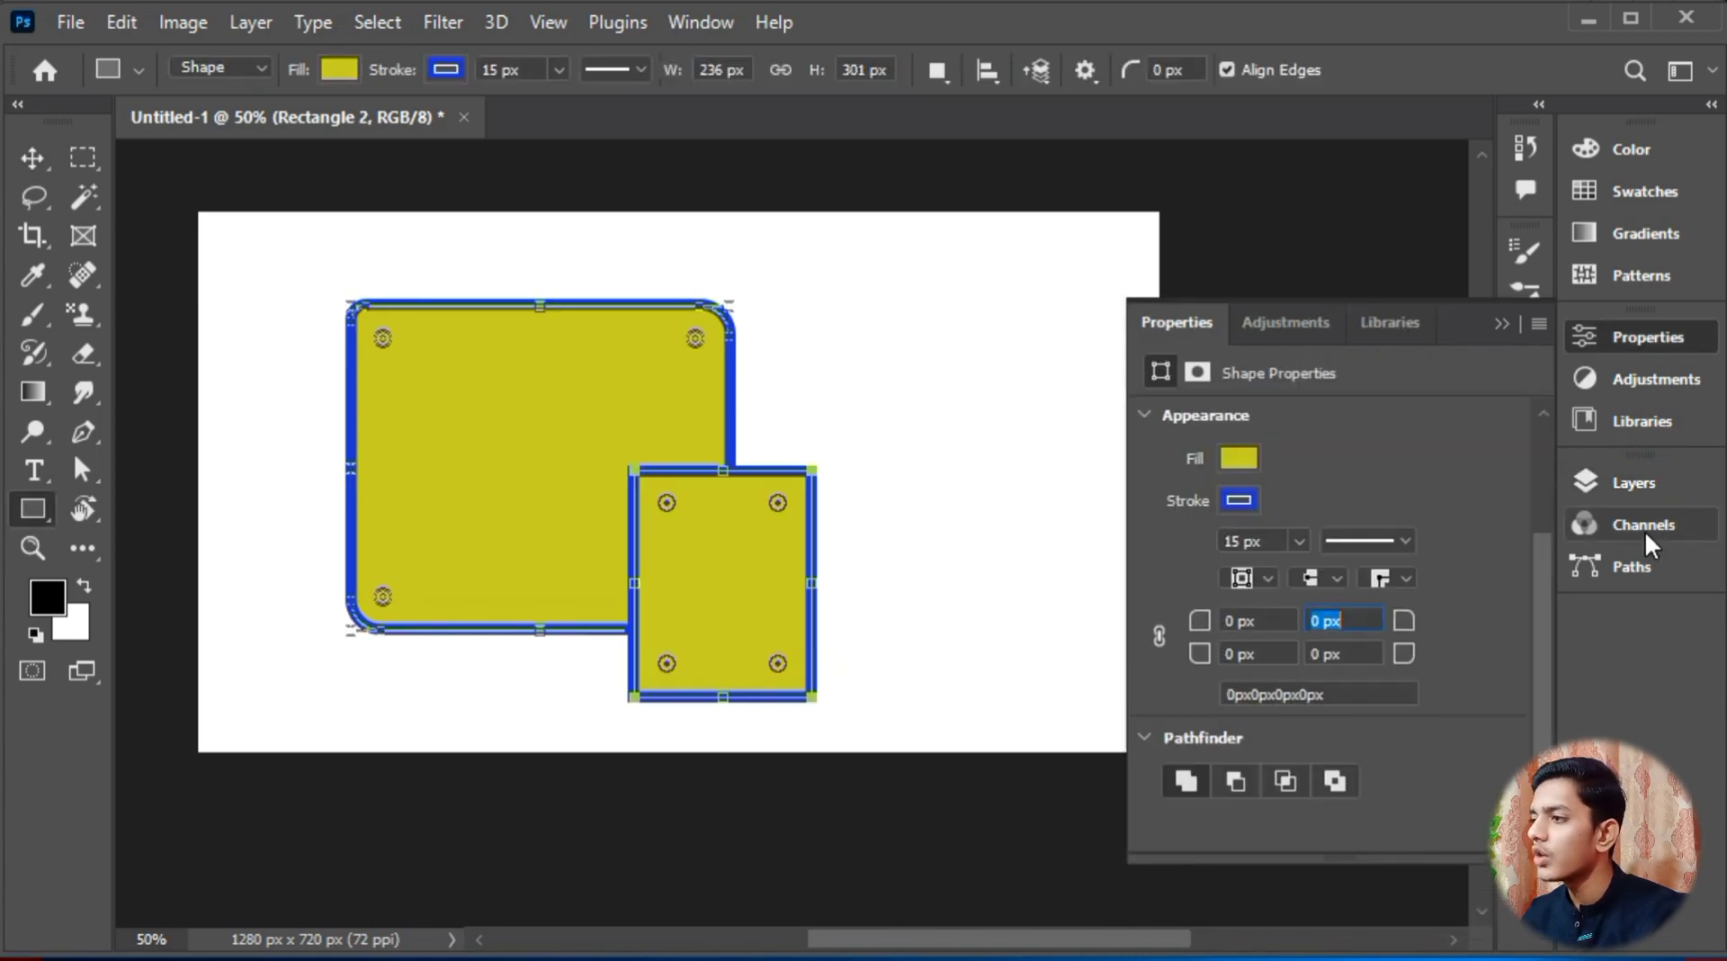
{"action": "left_click", "coordinate": [1633, 482]}
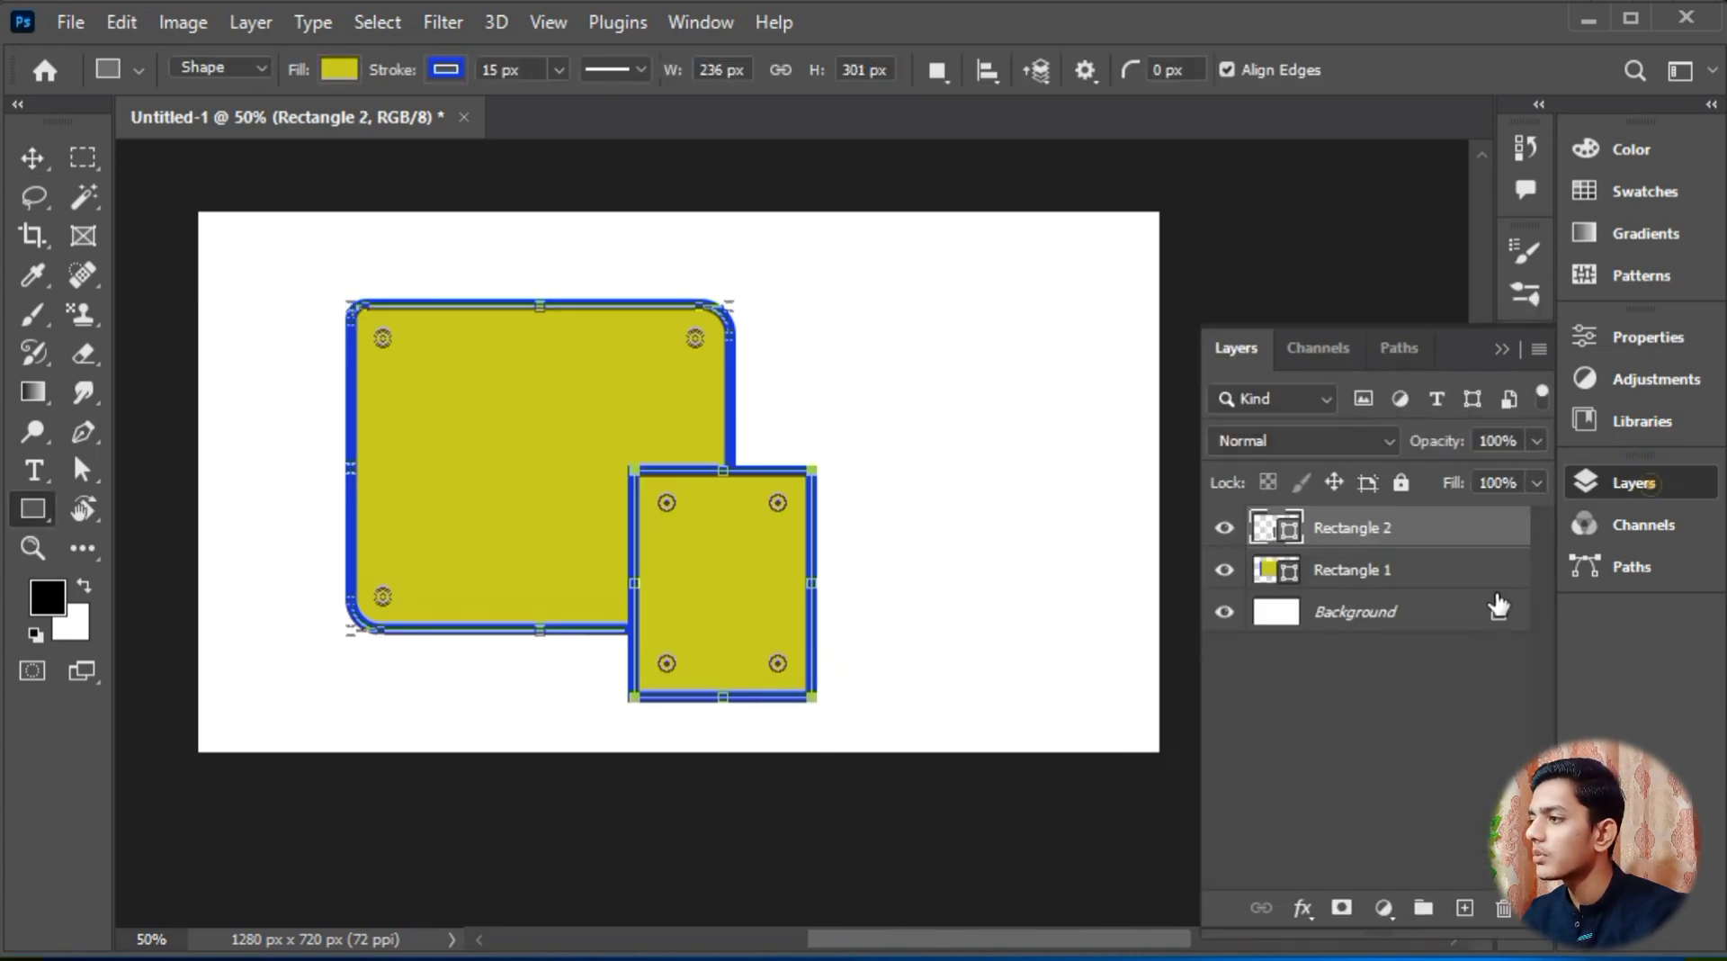
{"action": "left_click", "coordinate": [1457, 531]}
{"action": "key", "text": "Delete"}
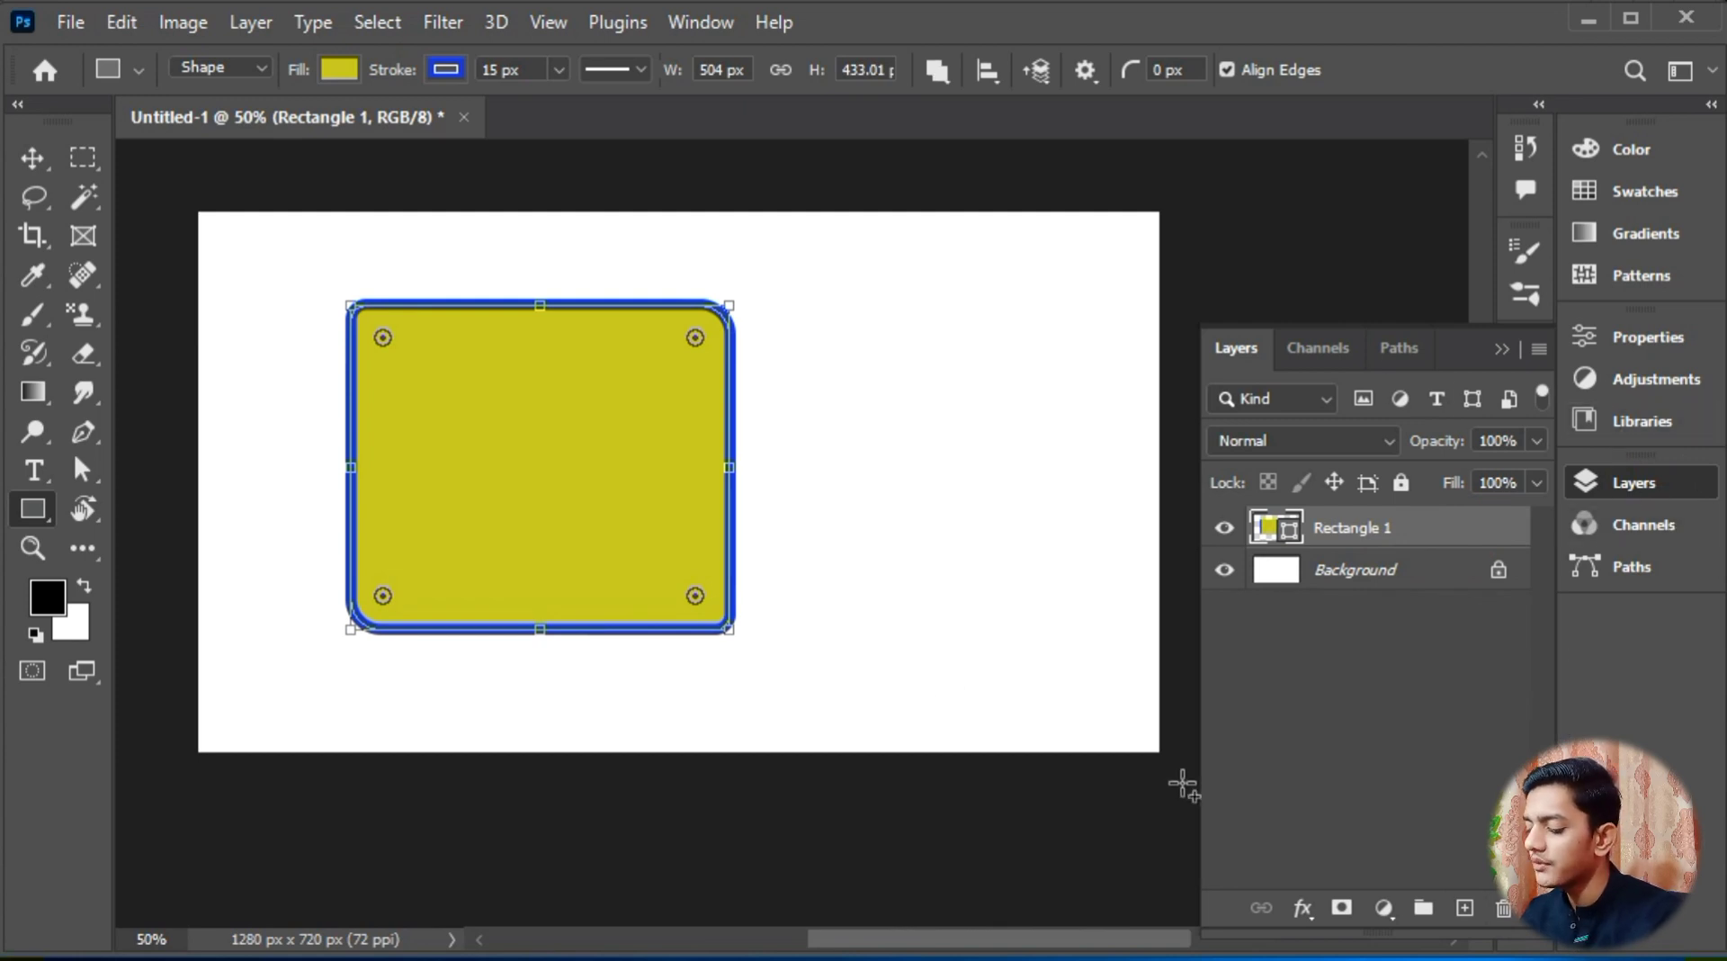
Step: Draw a square of about 174 px over the rectangle's lower-right corner within the same shape layer and keep the shapes united
{"action": "left_click_drag", "start_coordinate": [792, 684], "coordinate": [660, 547]}
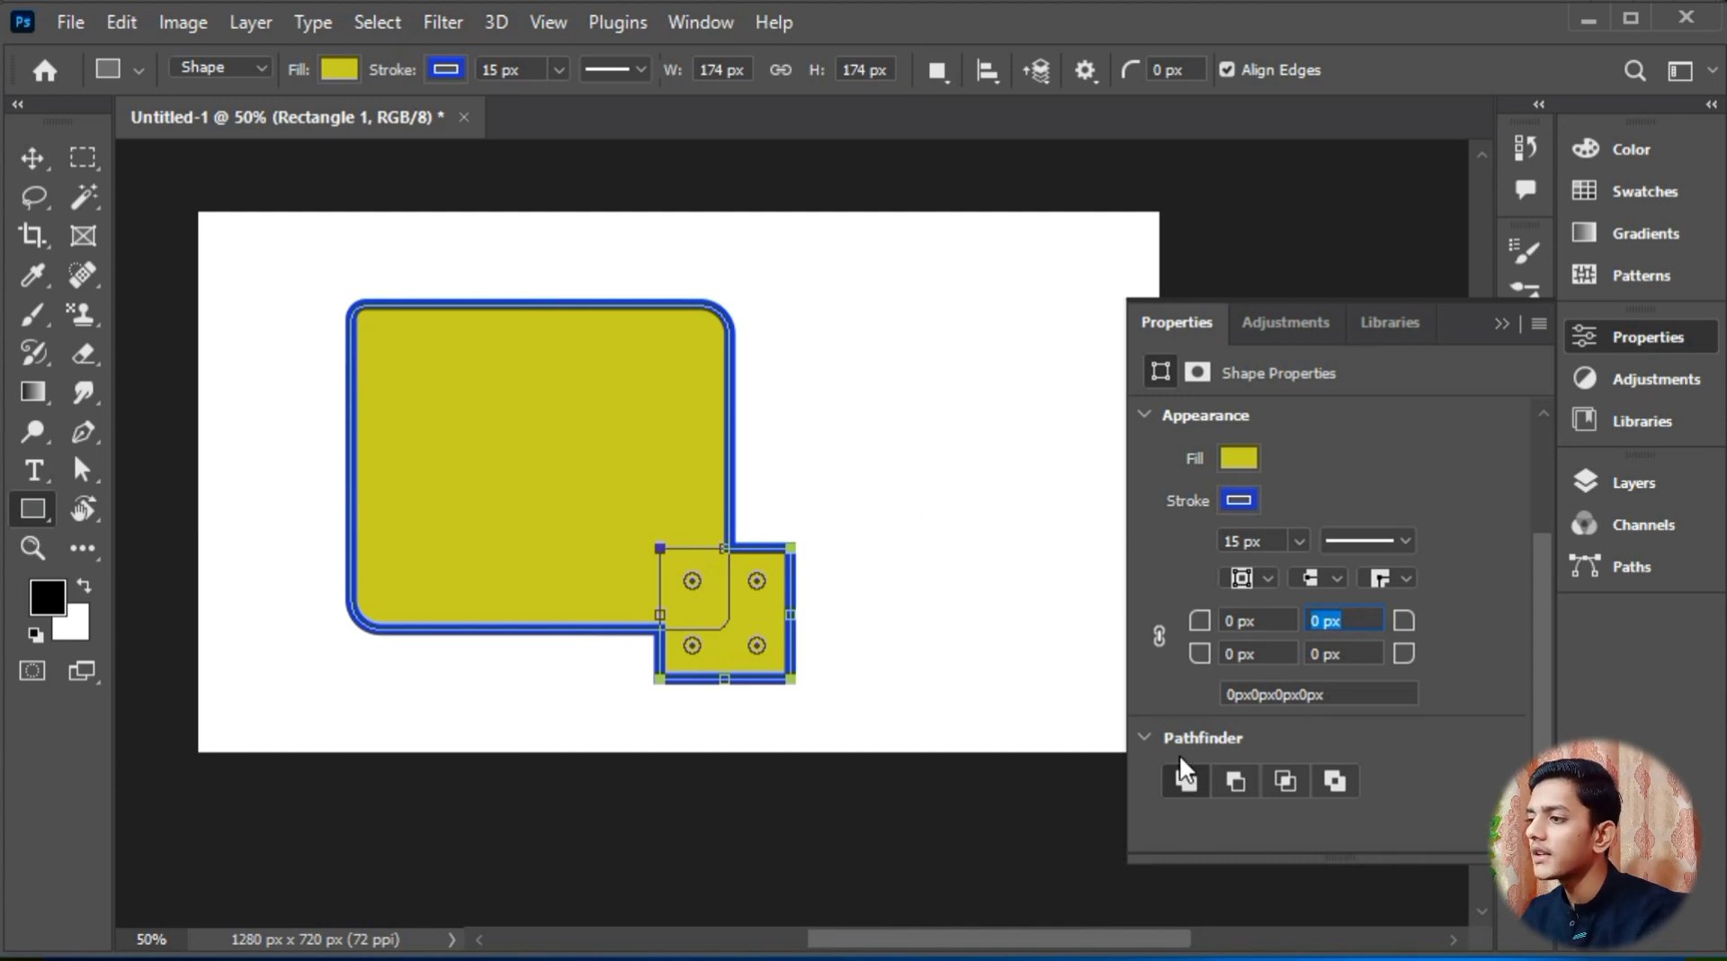
{"action": "left_click", "coordinate": [1184, 782]}
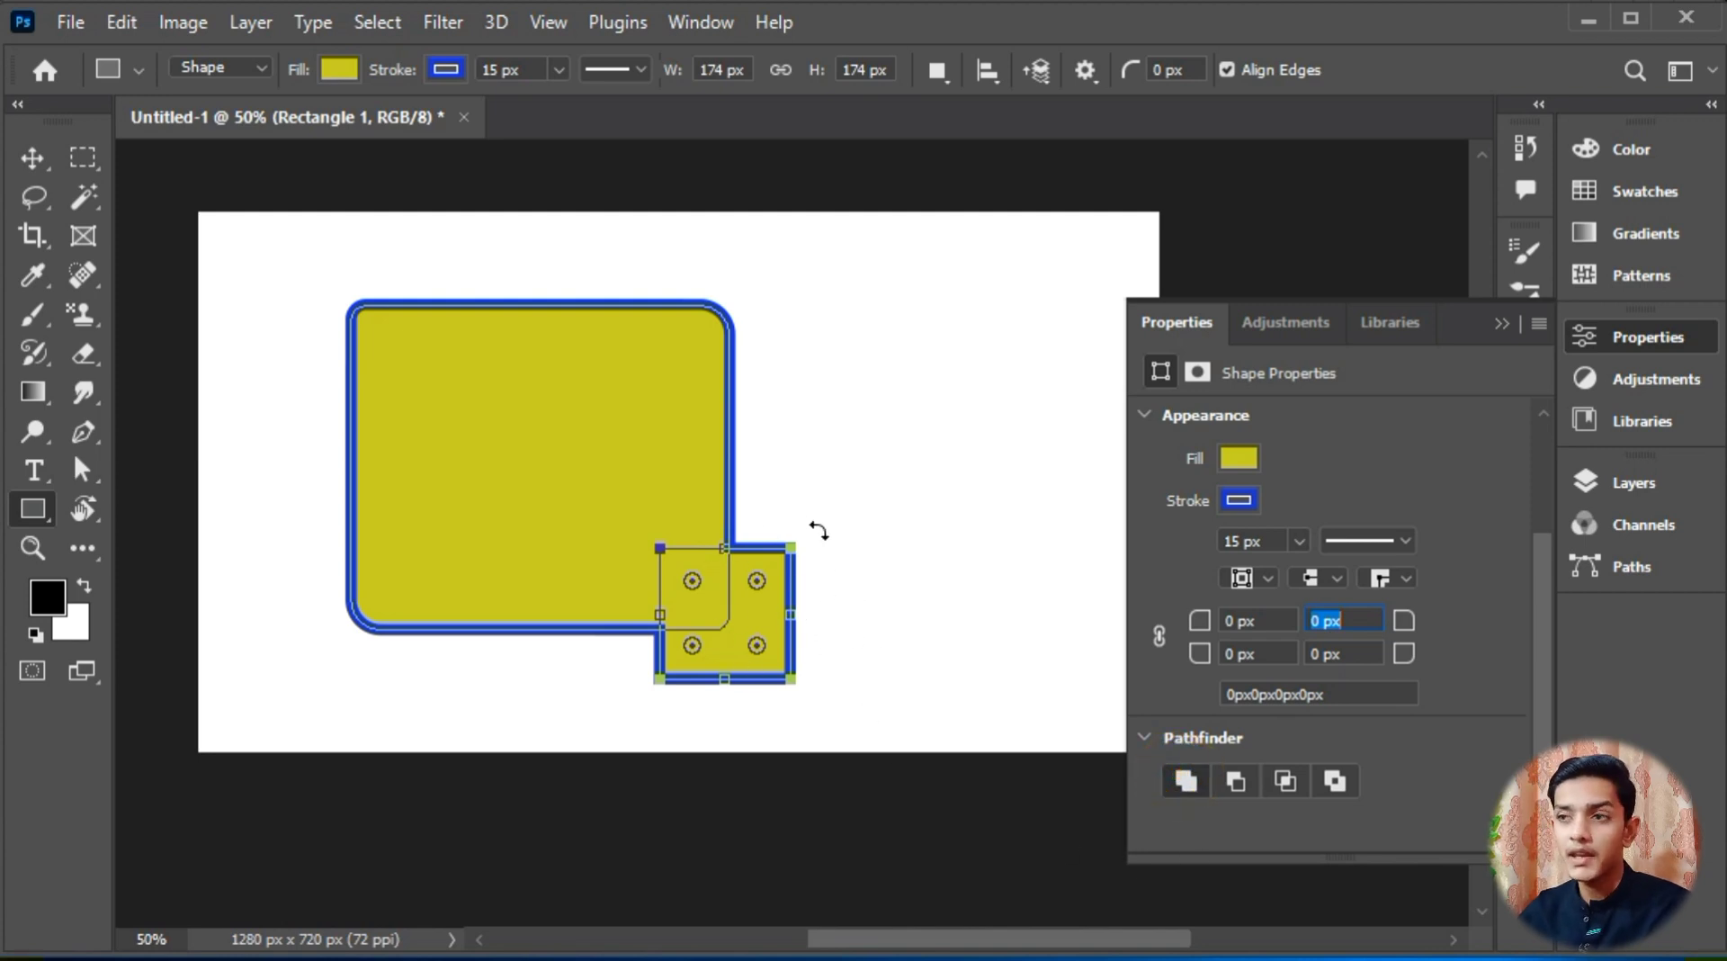
{"action": "left_click", "coordinate": [32, 158]}
{"action": "mouse_move", "coordinate": [724, 520]}
{"action": "left_mouse_down"}
{"action": "mouse_move", "coordinate": [771, 451]}
{"action": "mouse_move", "coordinate": [783, 570]}
{"action": "mouse_move", "coordinate": [724, 520]}
{"action": "left_mouse_up"}
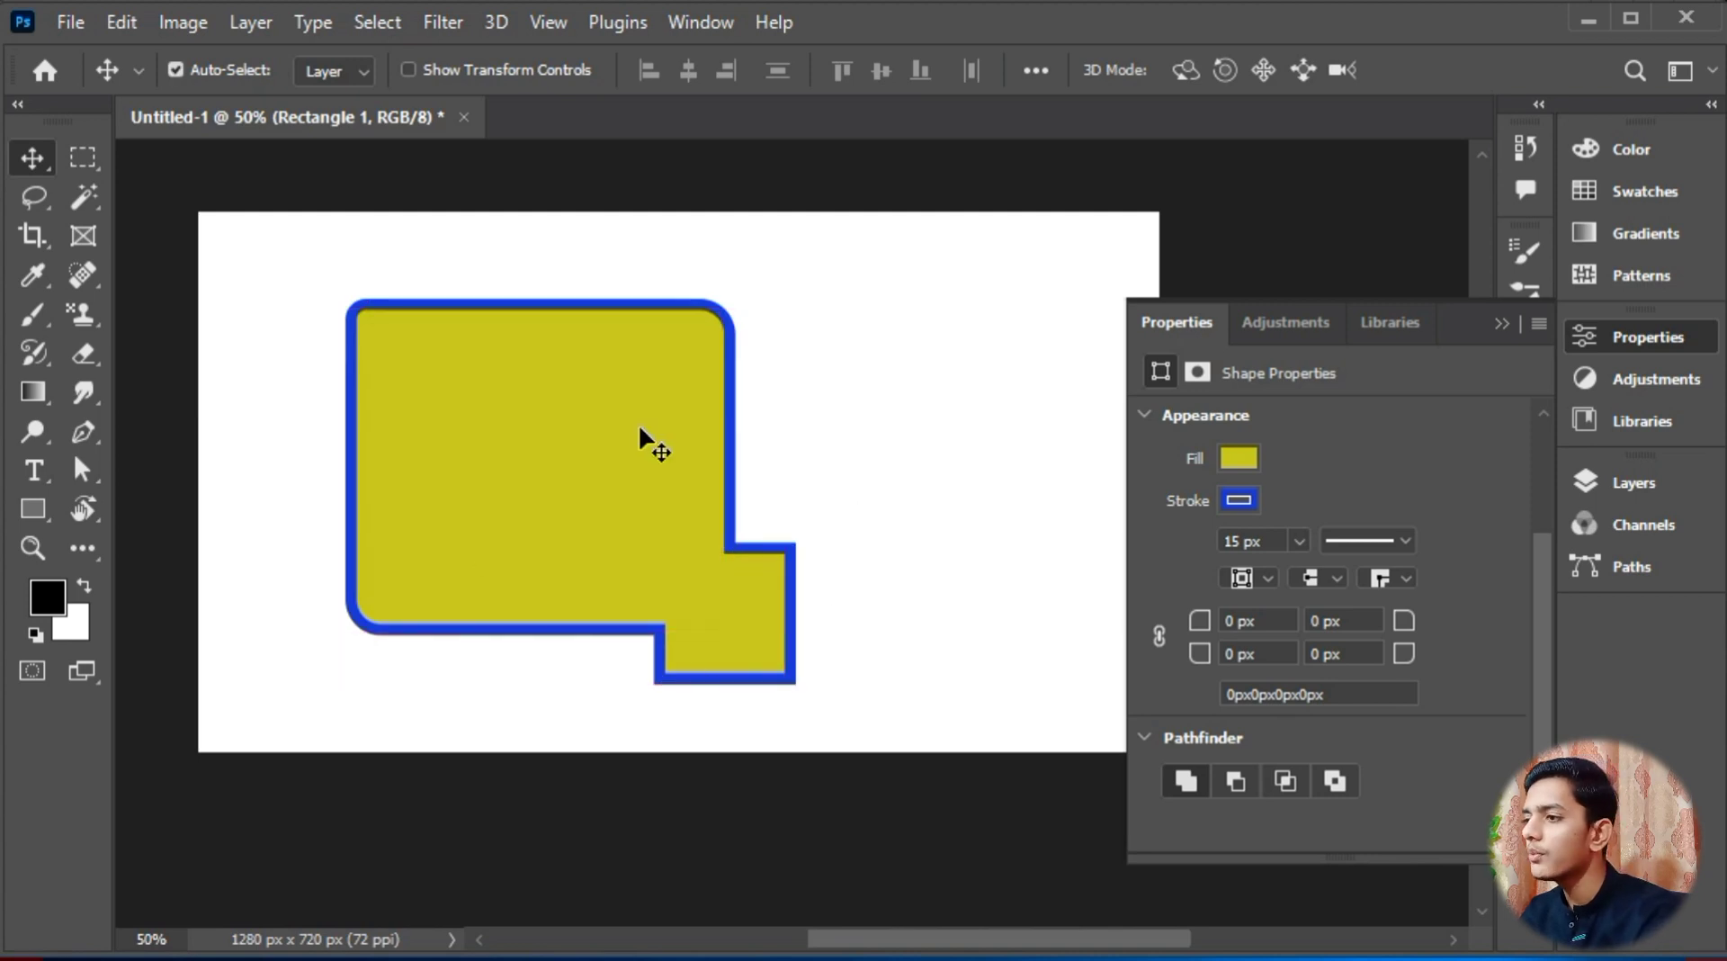
Step: Try subtracting the front square from the rectangle with the pathfinder
{"action": "key", "text": "ctrl+t"}
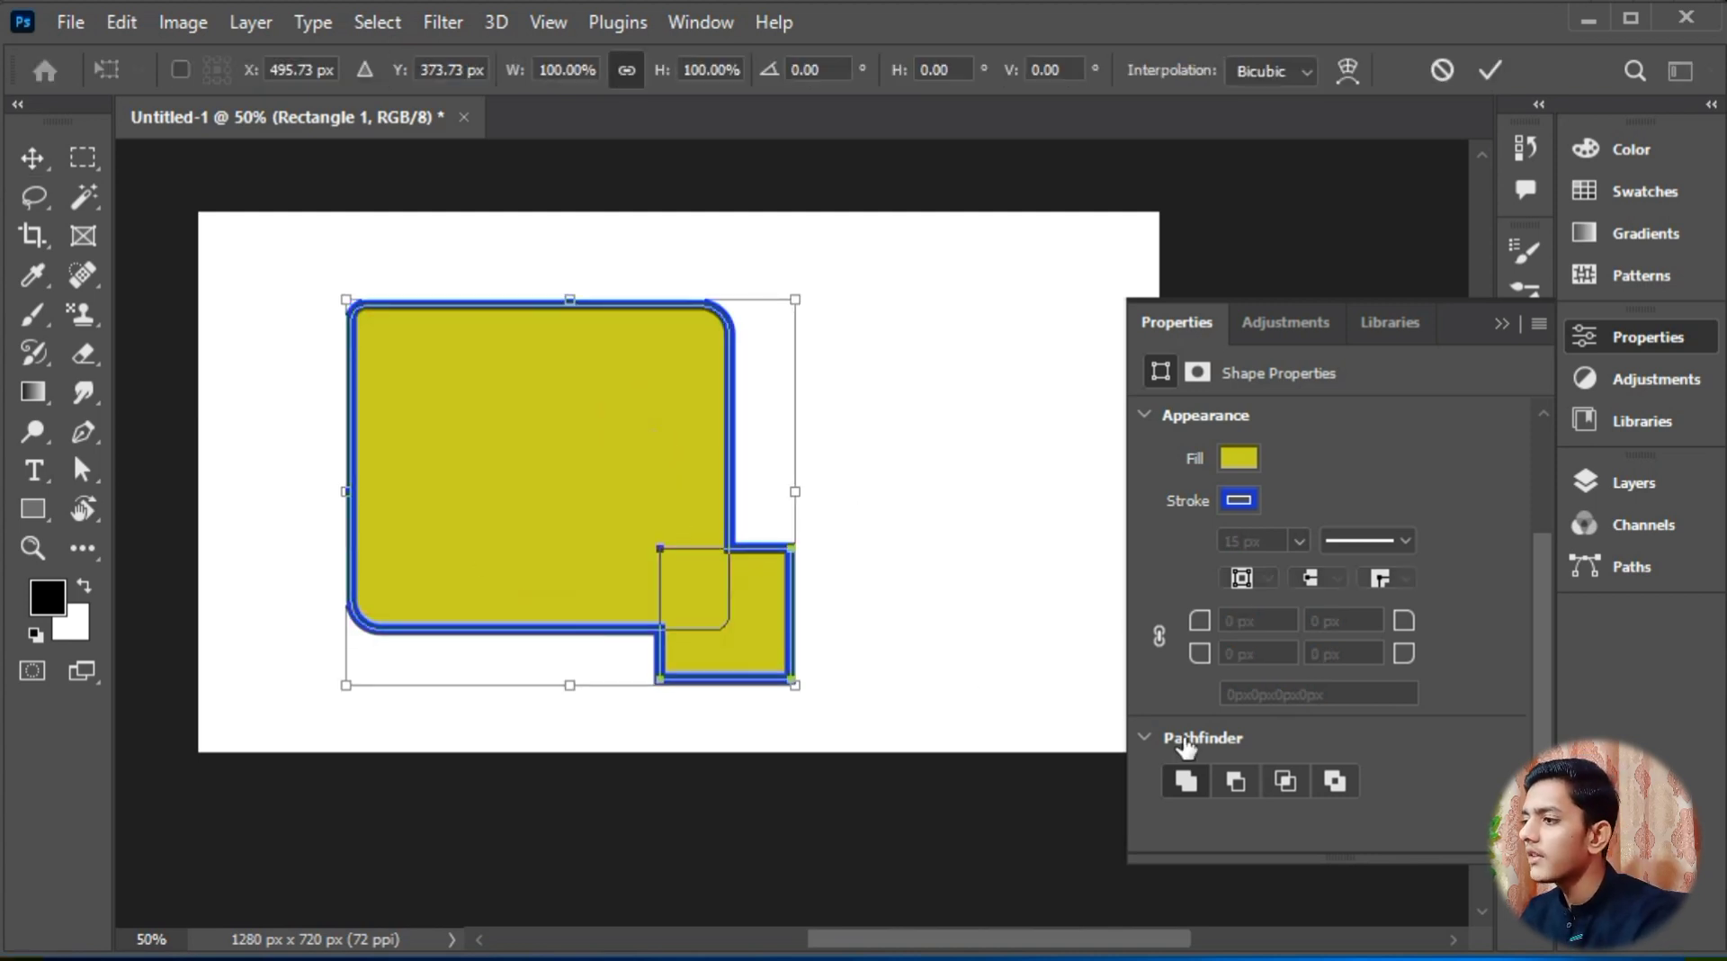
{"action": "left_click", "coordinate": [1233, 779]}
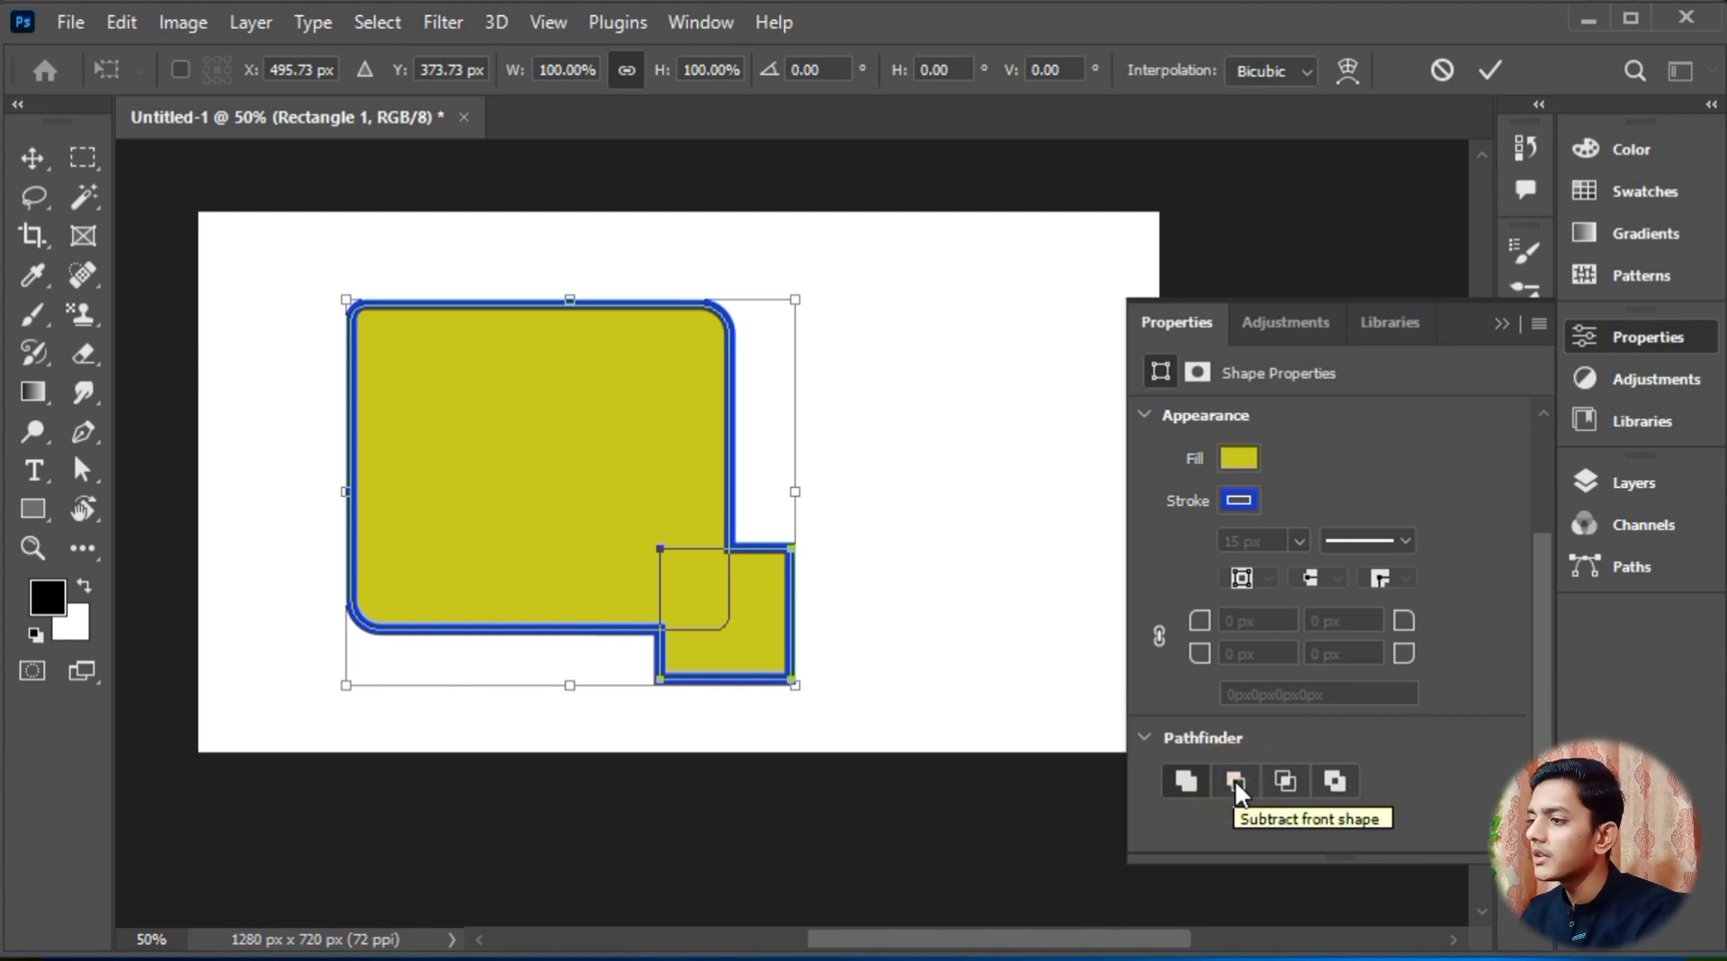
{"action": "left_click", "coordinate": [1497, 62]}
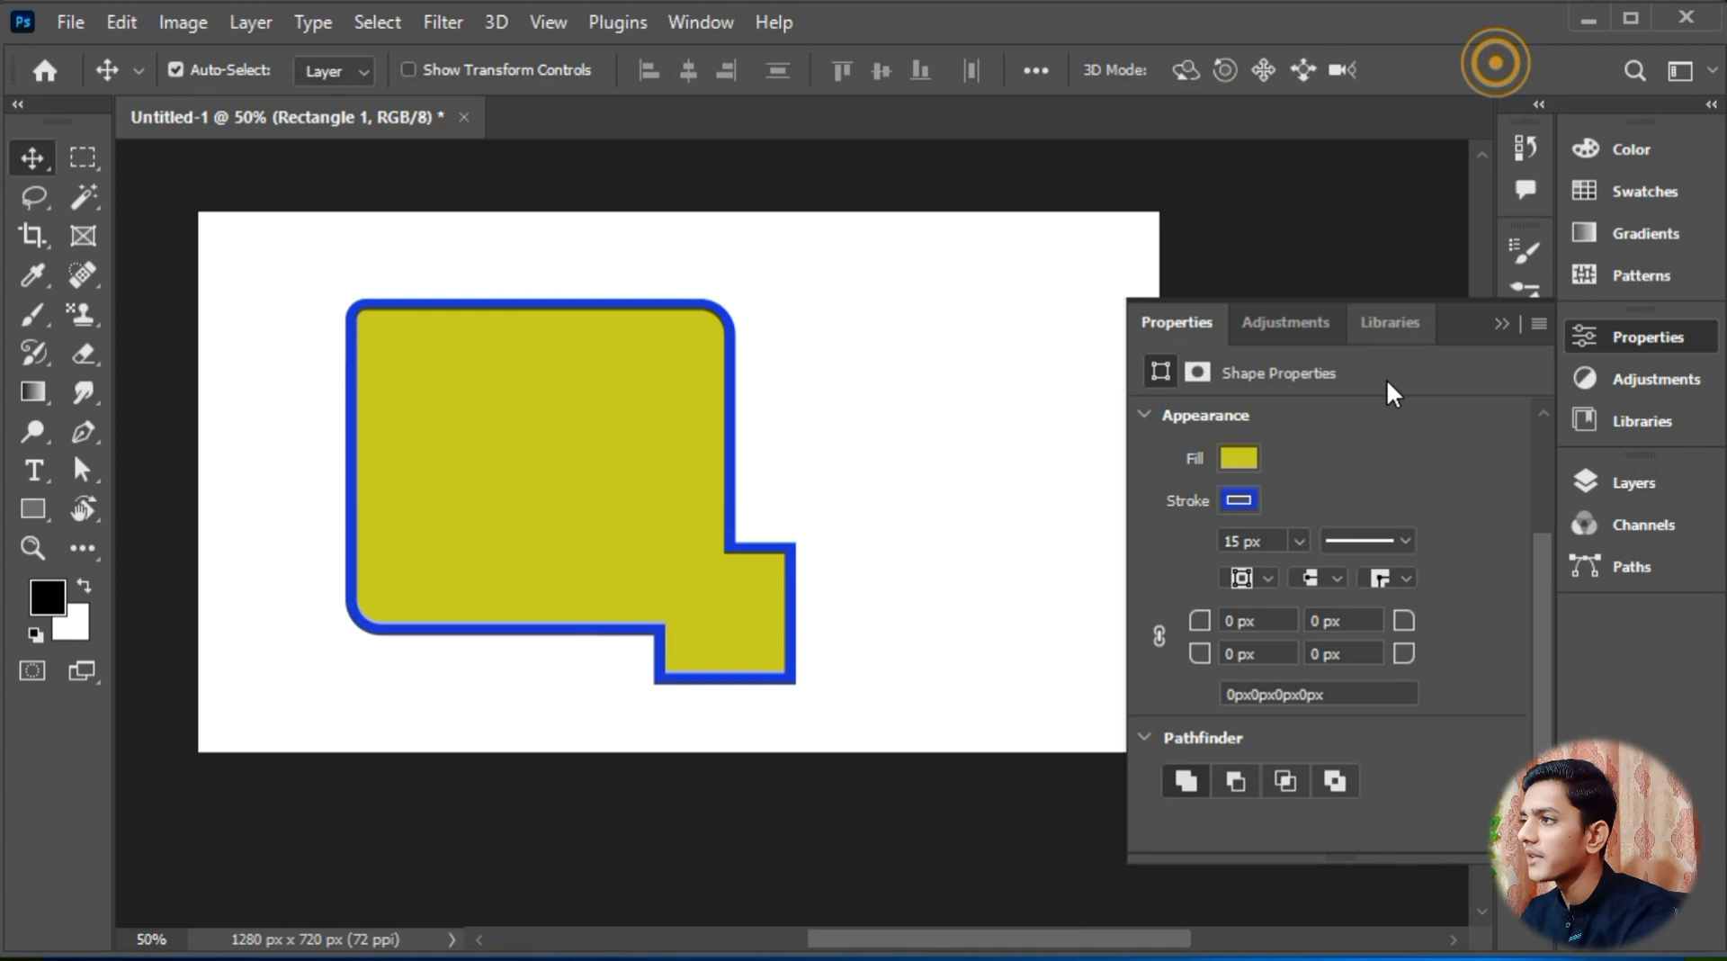
{"action": "left_click", "coordinate": [1233, 780]}
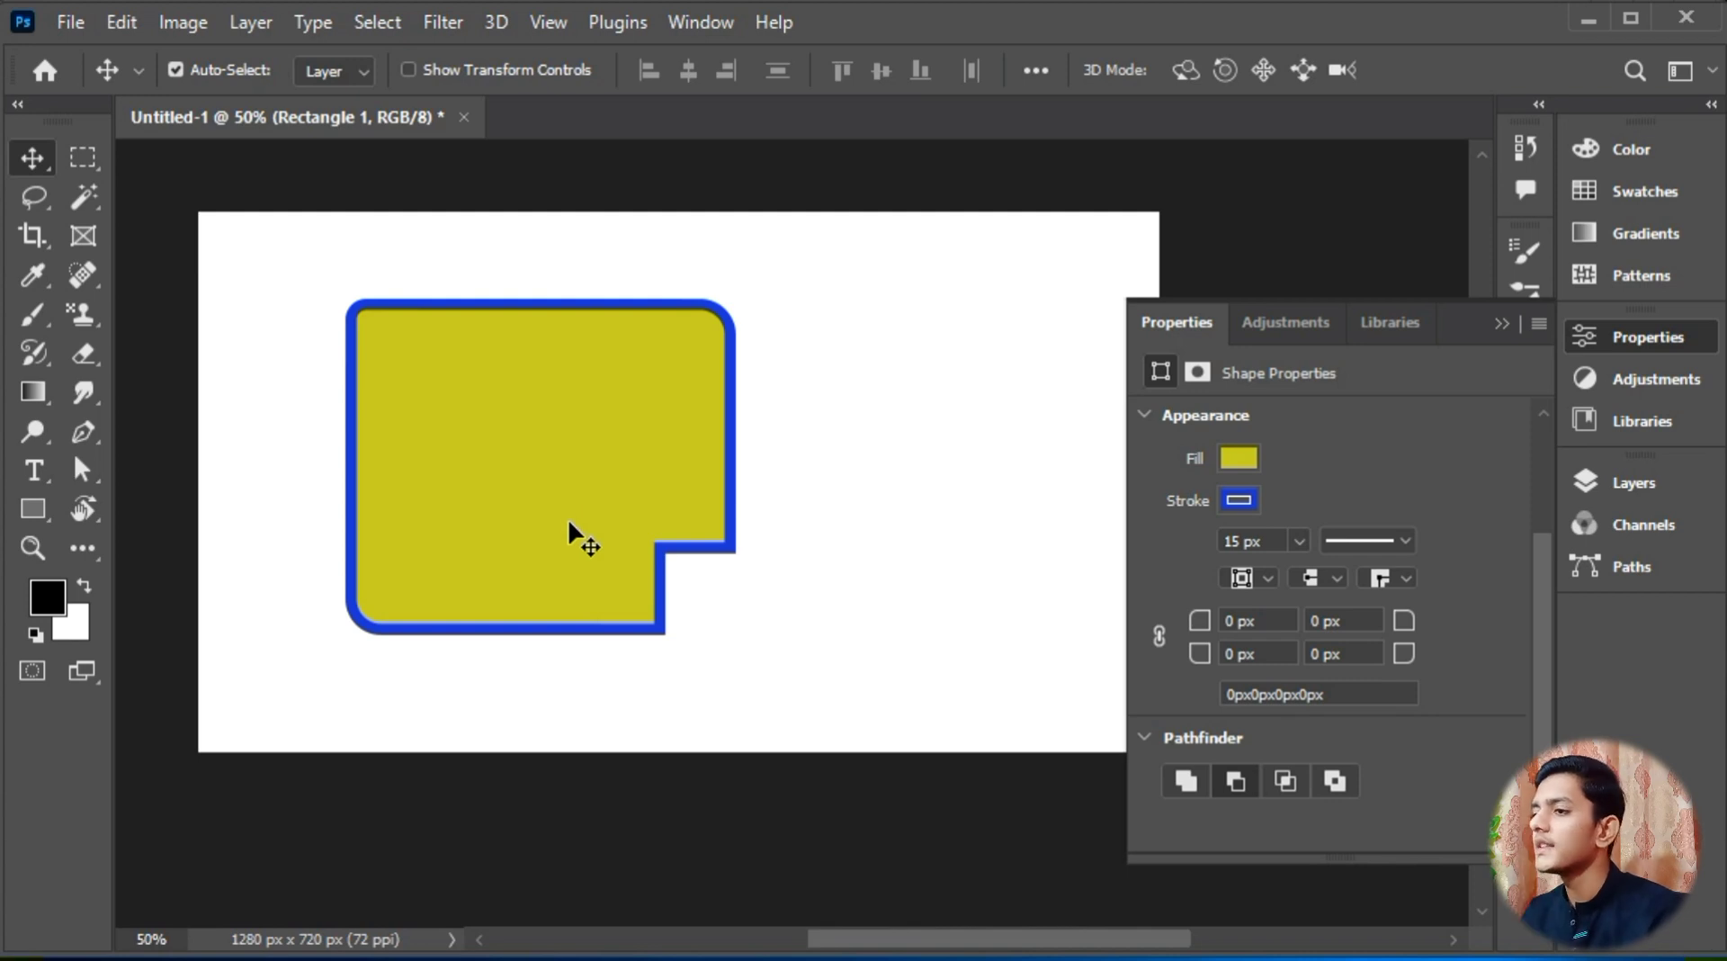
Step: Try keeping only the area where the square and rectangle intersect, then undo it
{"action": "left_click", "coordinate": [1287, 779]}
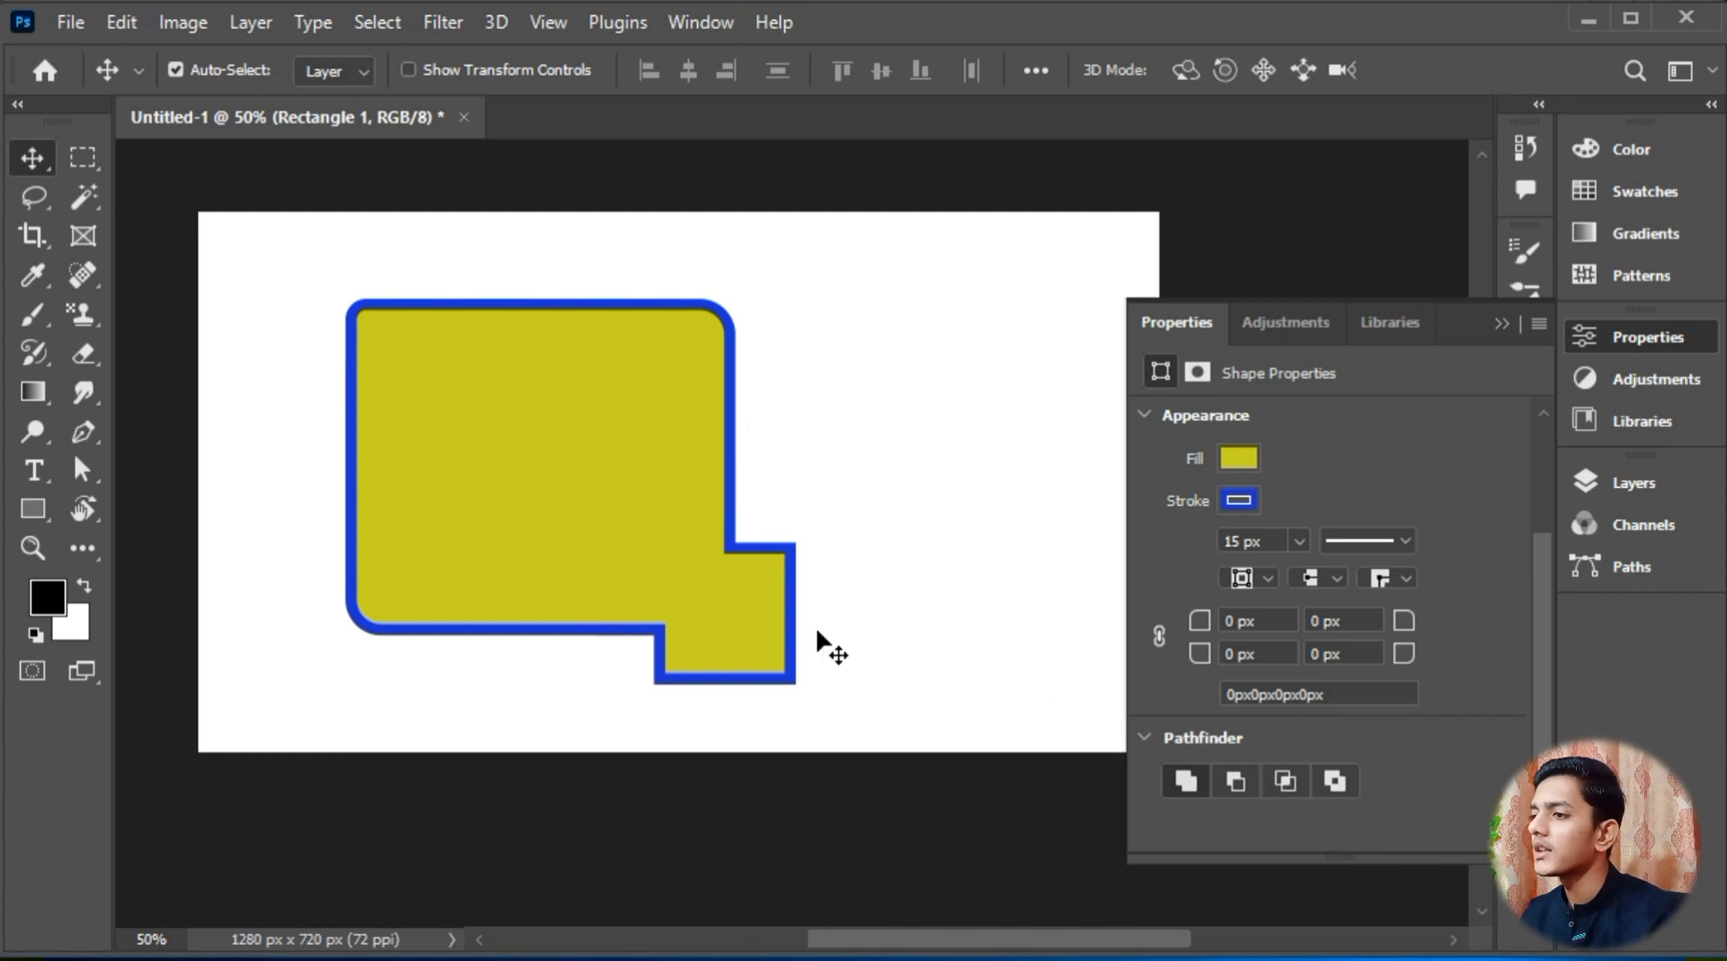
{"action": "left_click", "coordinate": [1285, 781]}
{"action": "key", "text": "ctrl+z"}
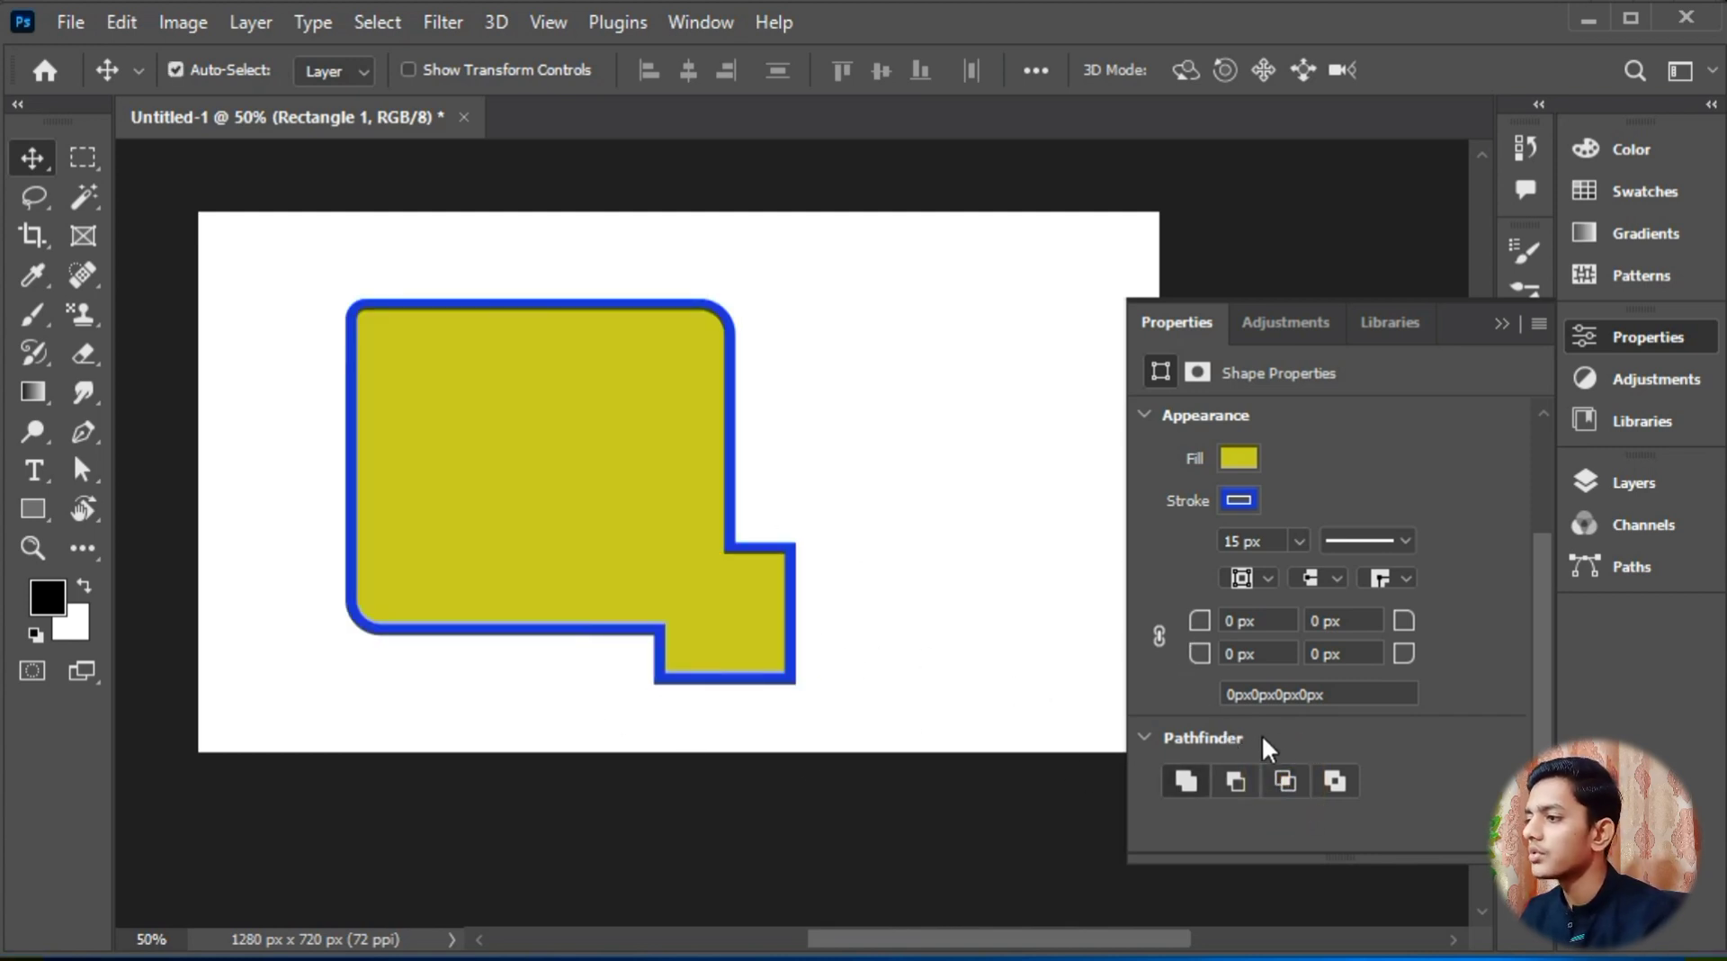
{"action": "left_click", "coordinate": [1284, 781]}
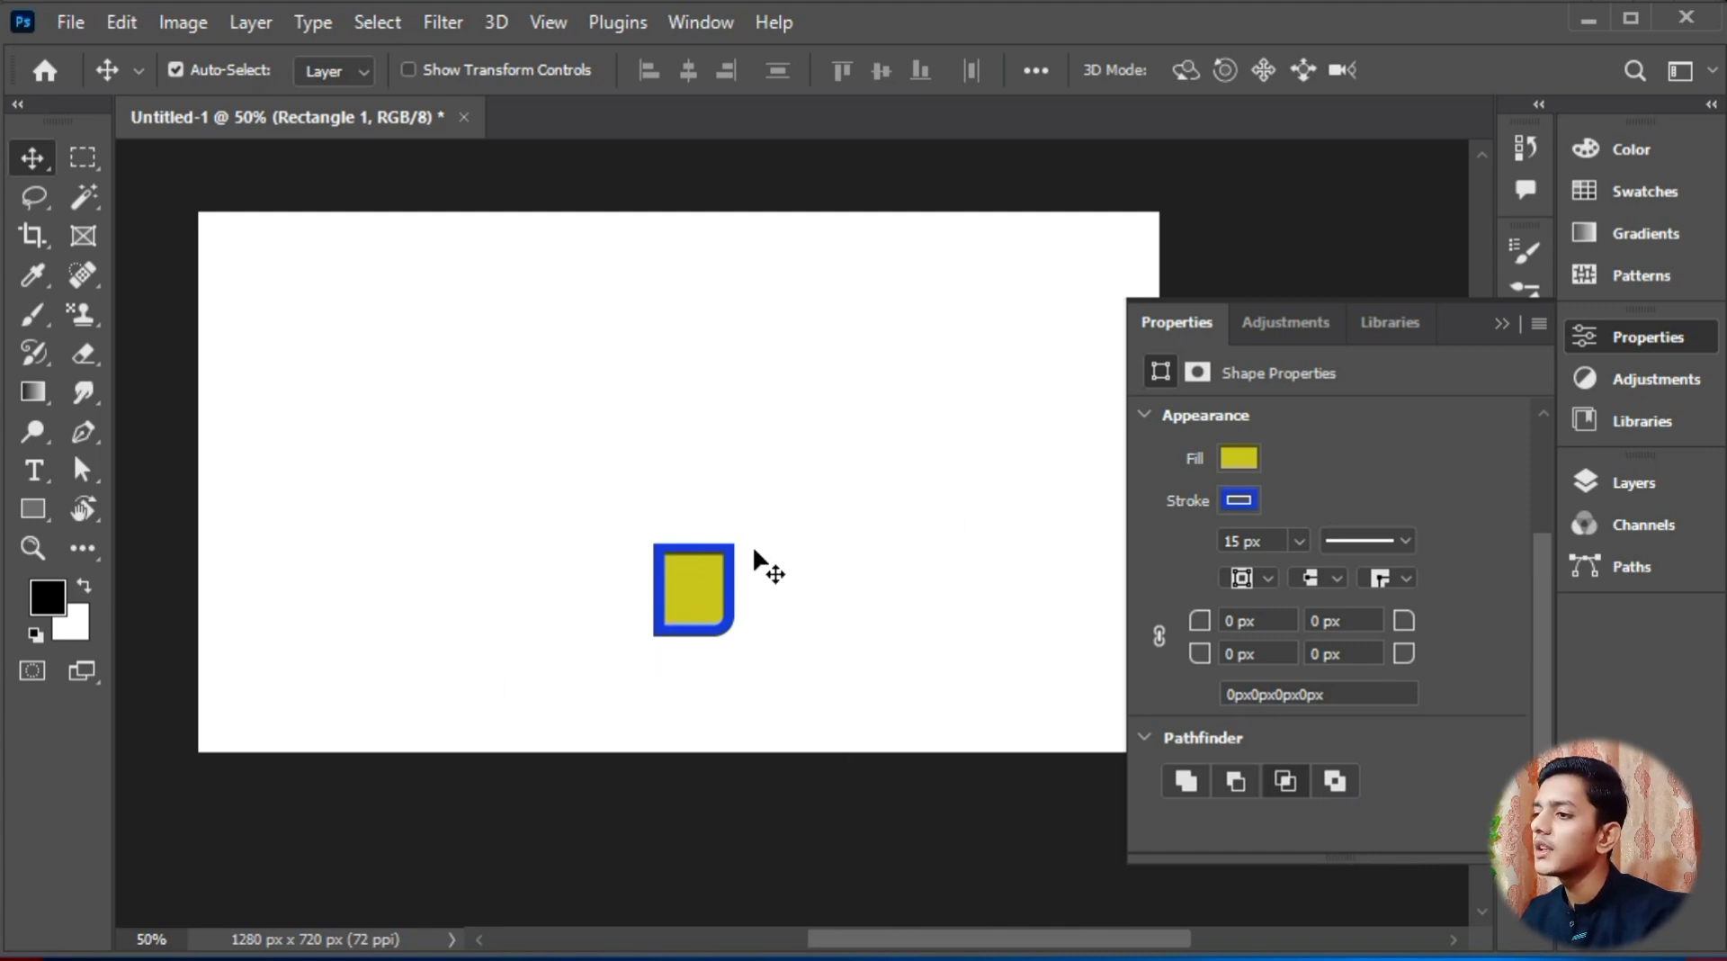
{"action": "key", "text": "ctrl+z"}
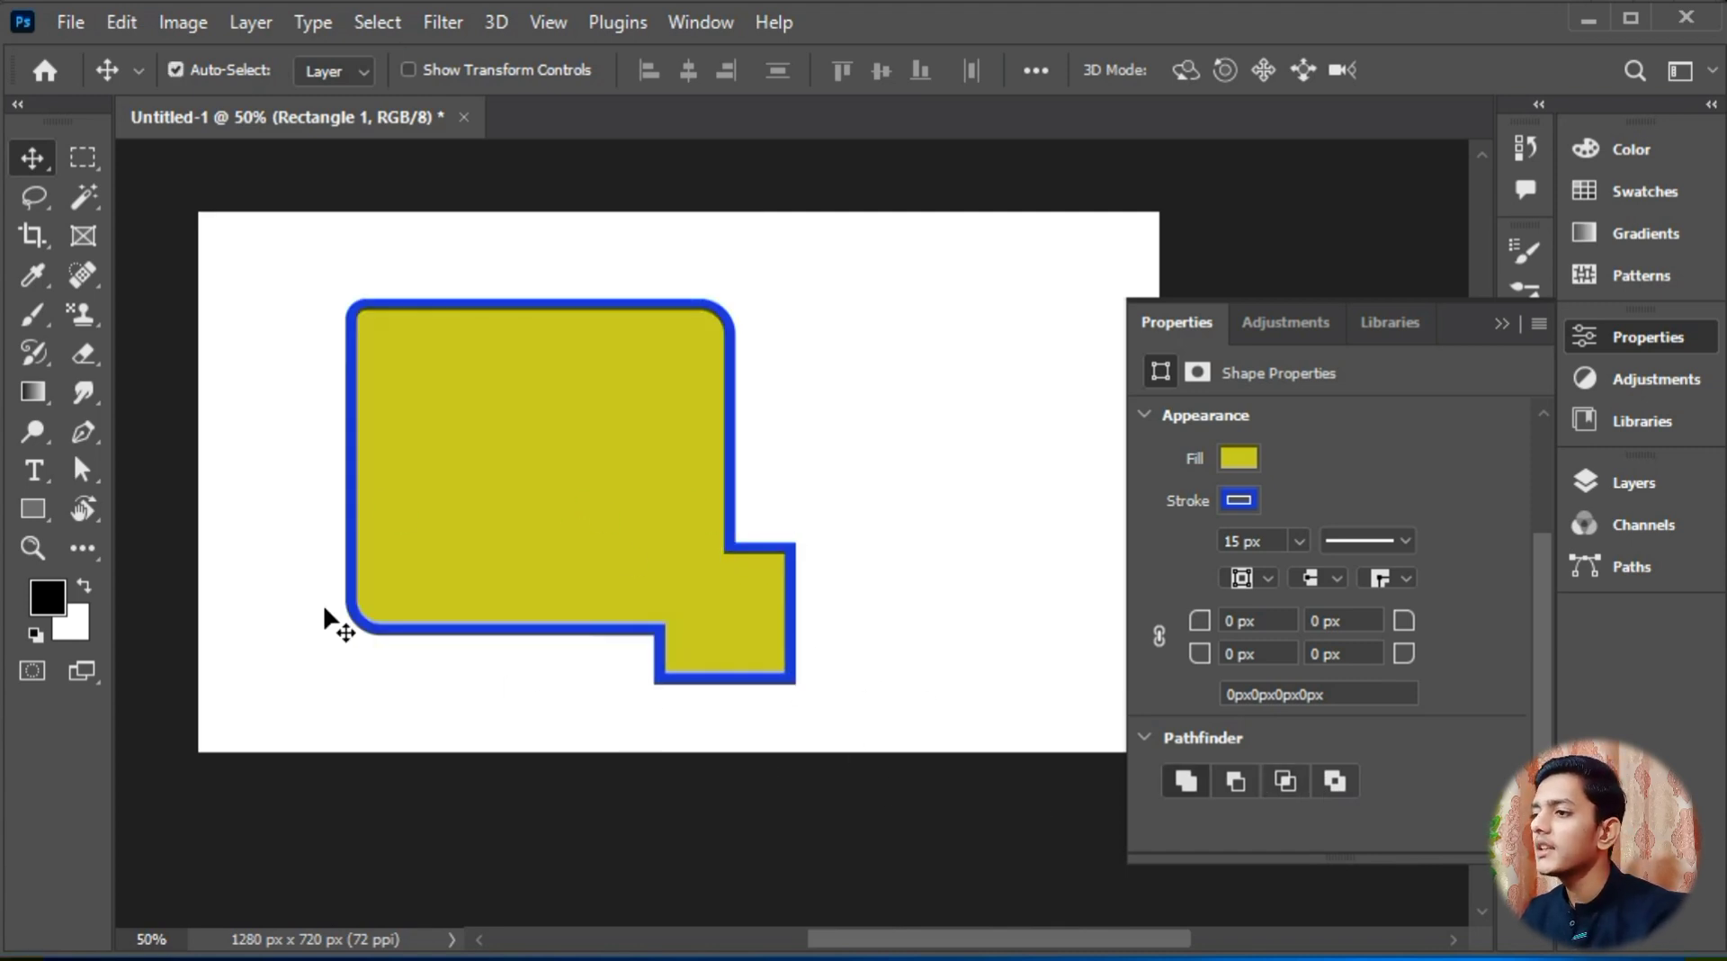
Step: Try excluding the overlap between the square and rectangle, then undo back to the single rounded rectangle
{"action": "left_click", "coordinate": [1335, 781]}
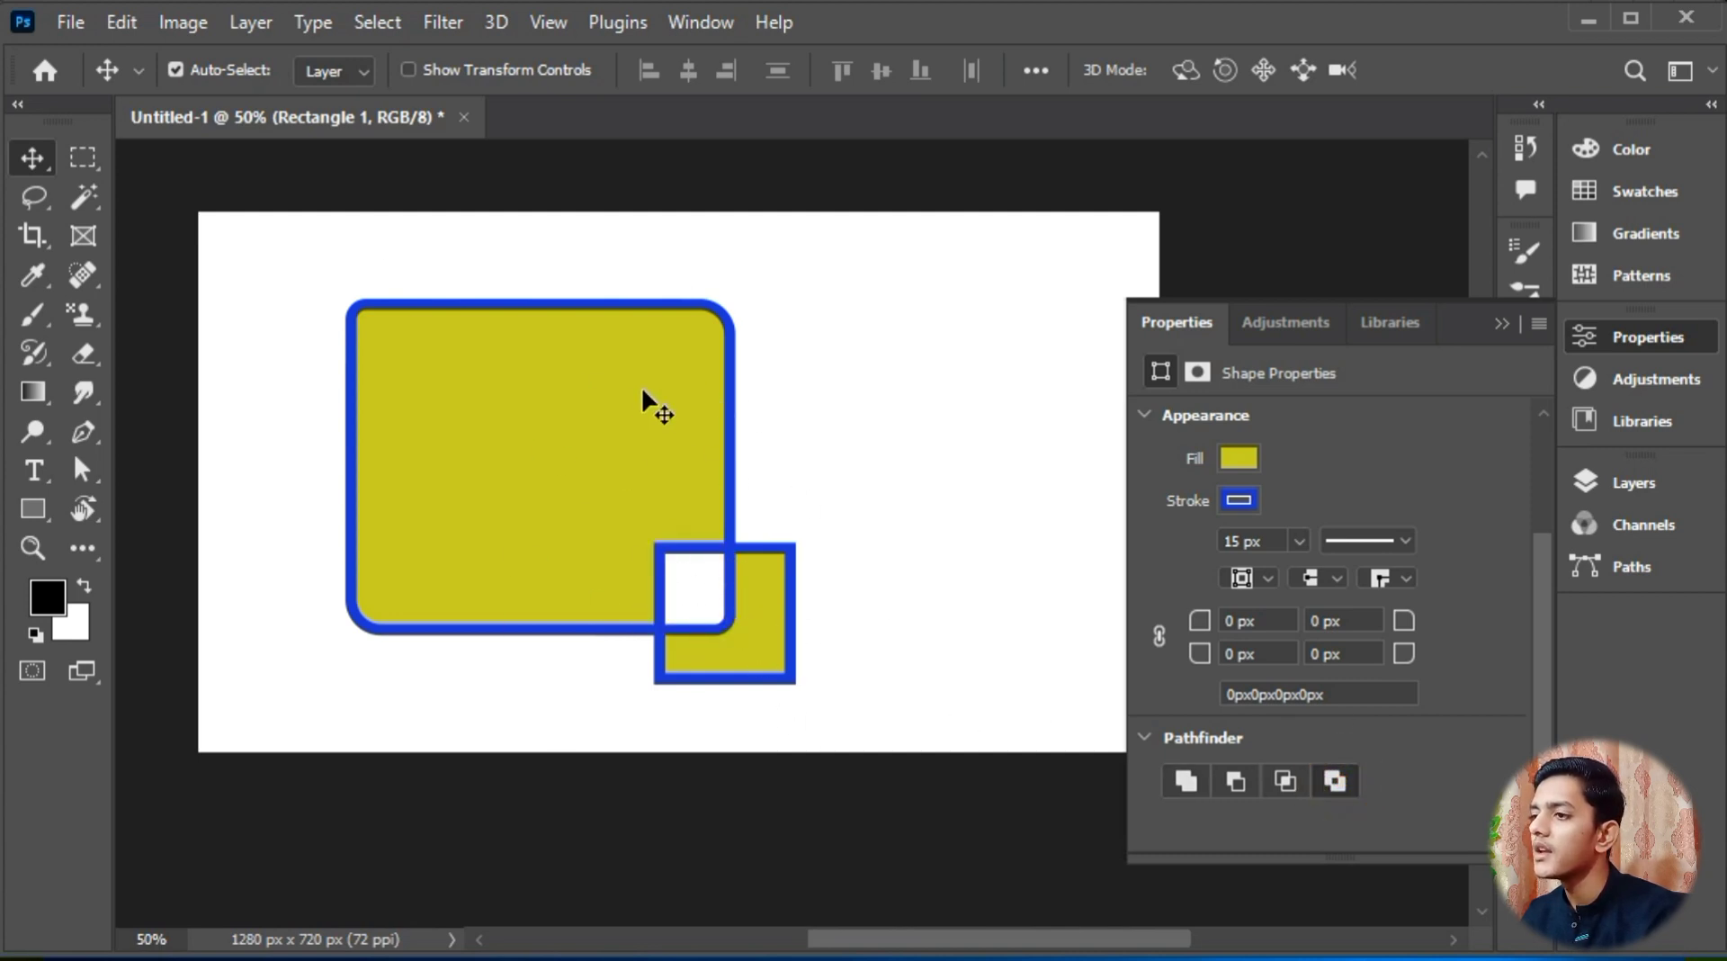
{"action": "left_click_drag", "start_coordinate": [642, 390], "coordinate": [644, 394]}
{"action": "key", "text": "ctrl+z"}
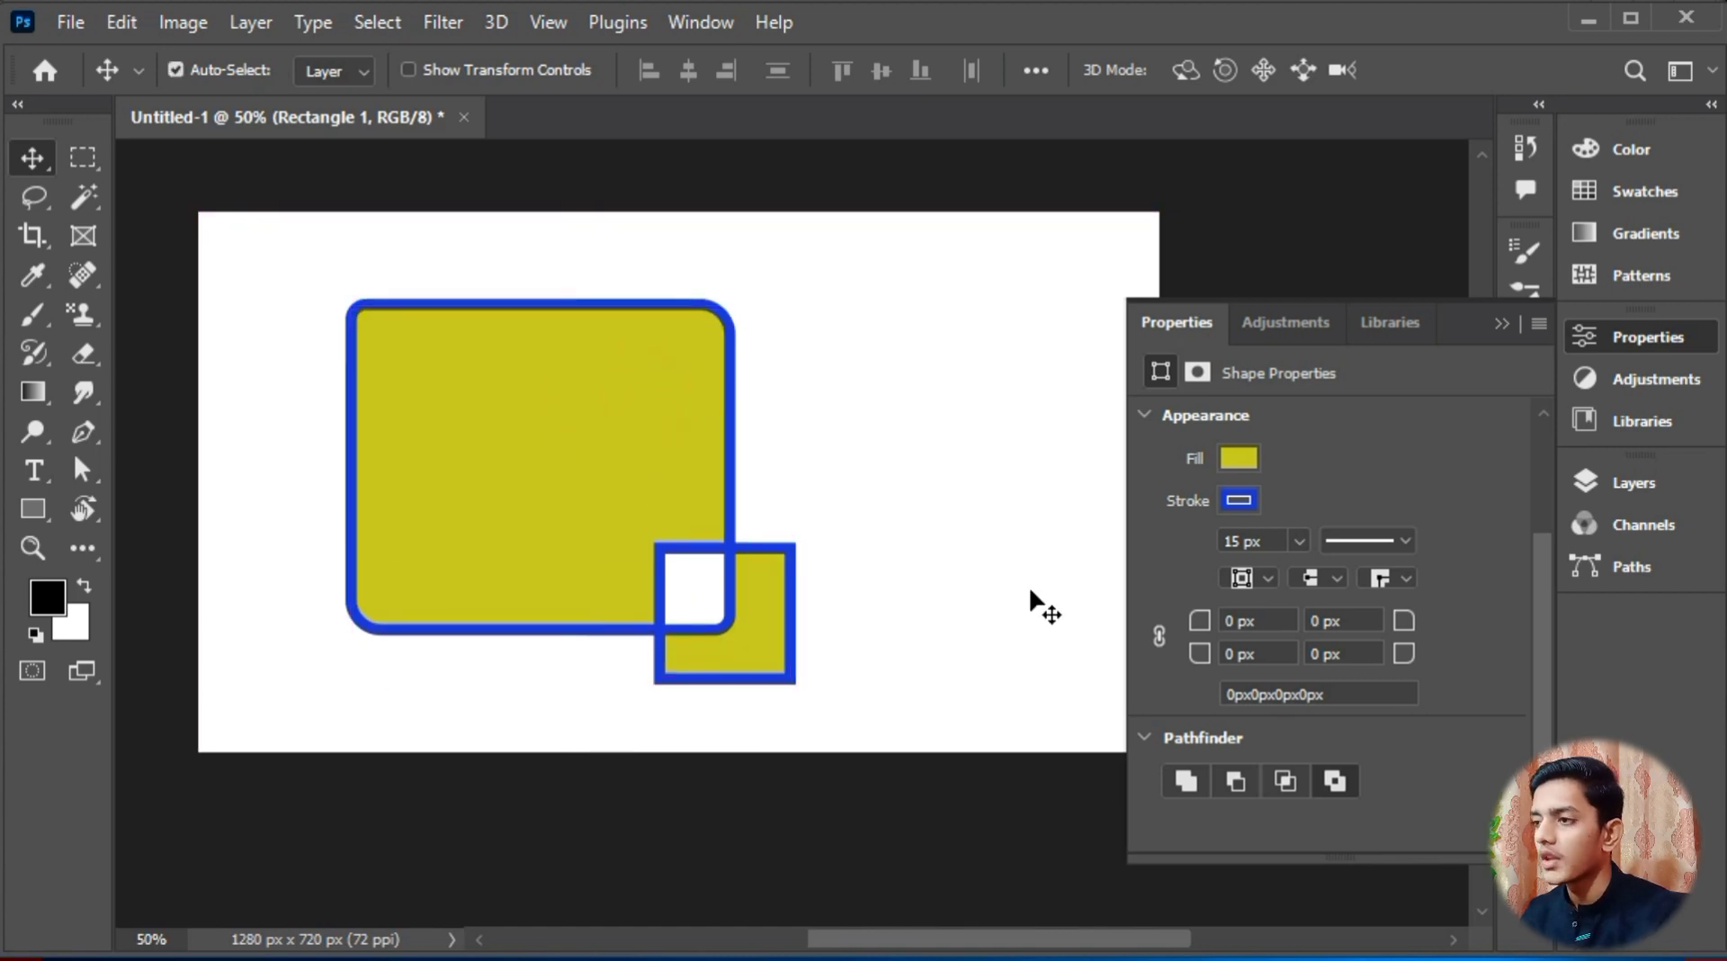
{"action": "key", "text": "ctrl+z"}
{"action": "key", "text": "ctrl+z"}
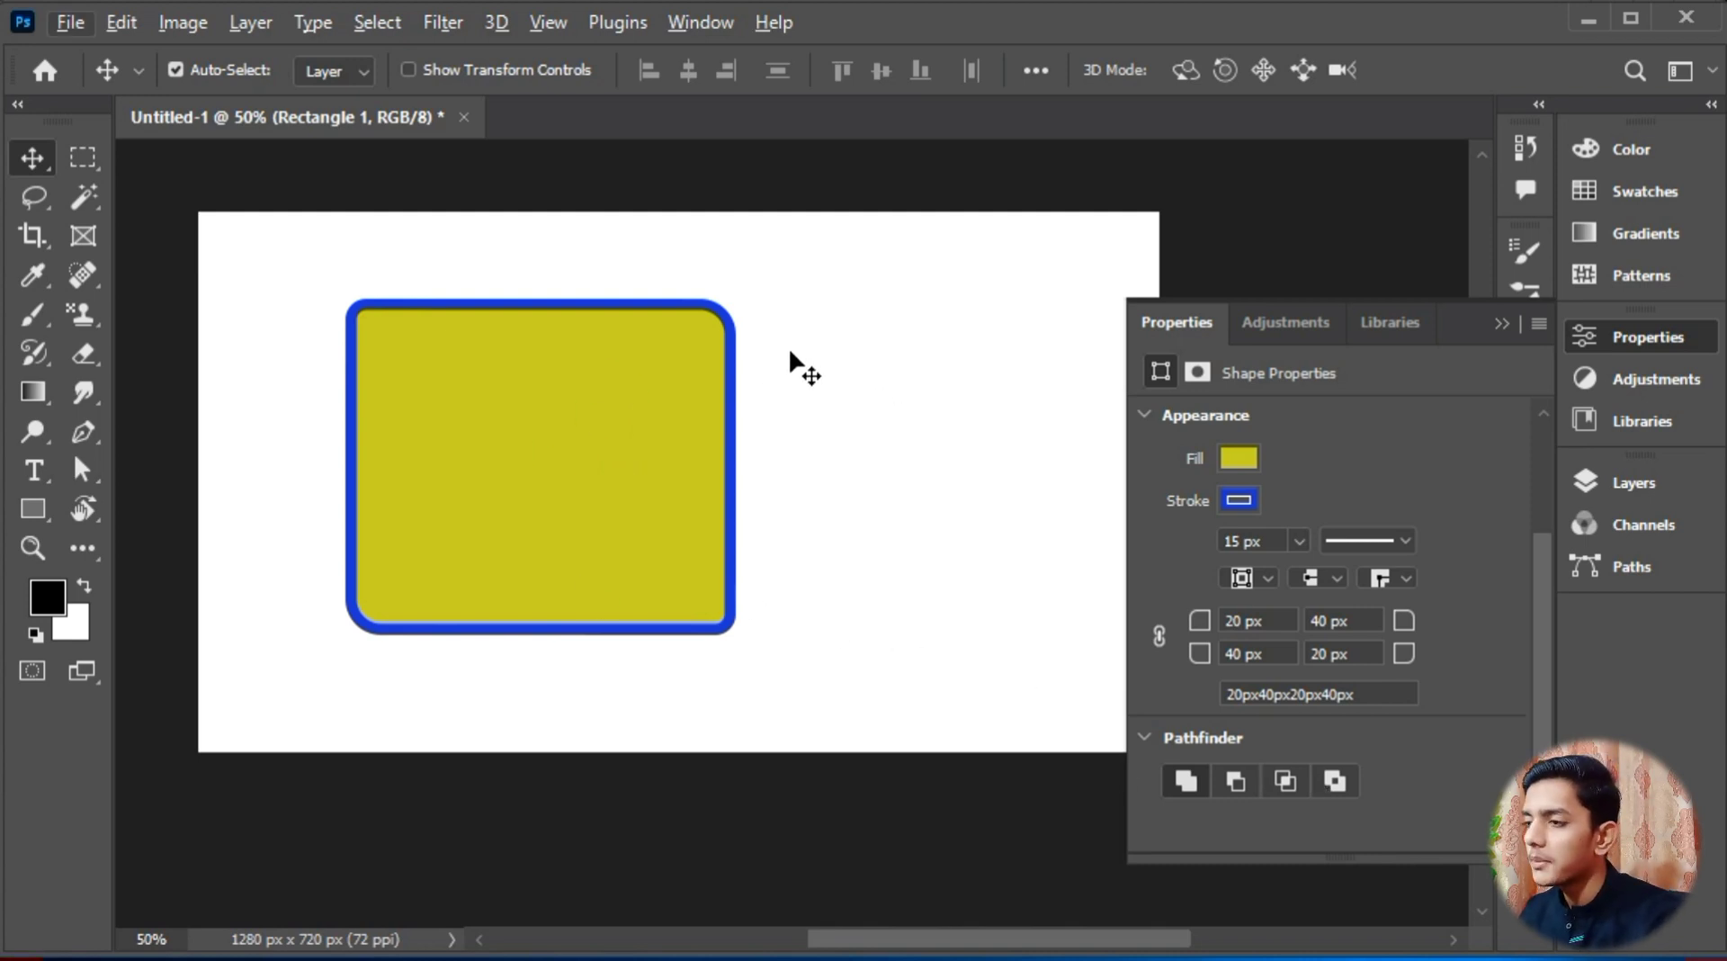
Step: Add six rectangles overlapping the edges and corners of the rounded rectangle, all combined into the same shape layer
{"action": "left_click", "coordinate": [782, 308]}
{"action": "left_click", "coordinate": [32, 508]}
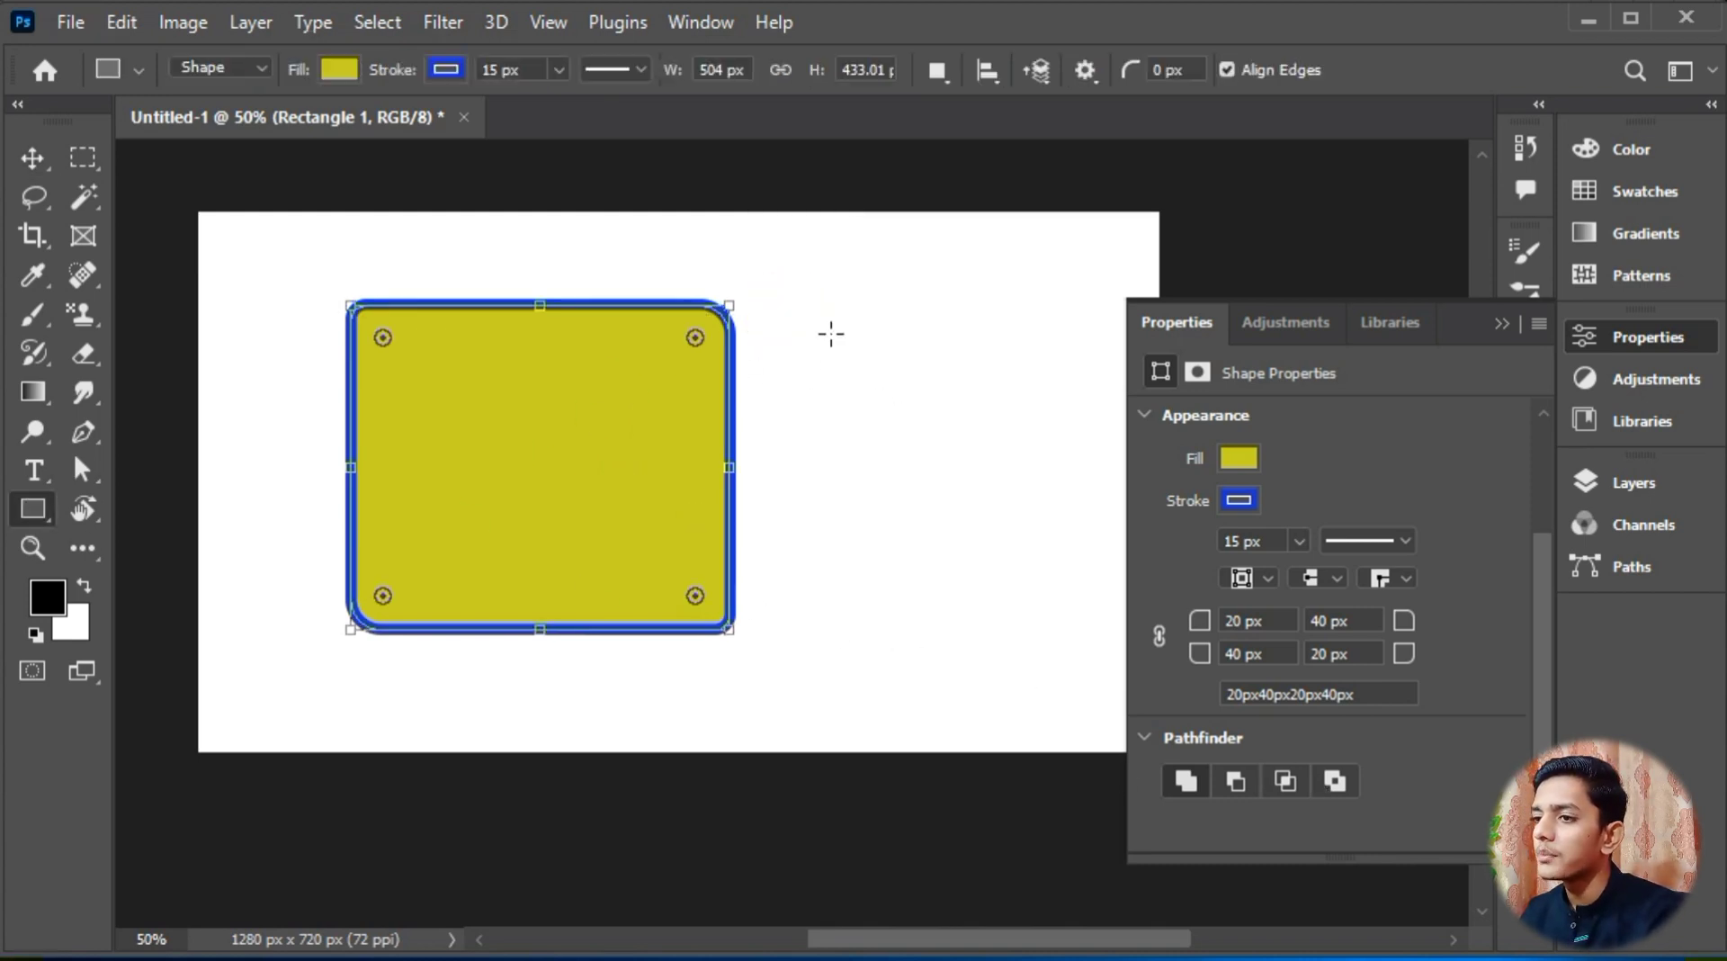
{"action": "left_click_drag", "start_coordinate": [844, 297], "coordinate": [595, 518]}
{"action": "left_click_drag", "start_coordinate": [505, 252], "coordinate": [619, 363]}
{"action": "left_click_drag", "start_coordinate": [214, 330], "coordinate": [550, 499]}
{"action": "left_click_drag", "start_coordinate": [829, 700], "coordinate": [660, 530]}
{"action": "left_click_drag", "start_coordinate": [316, 558], "coordinate": [311, 546]}
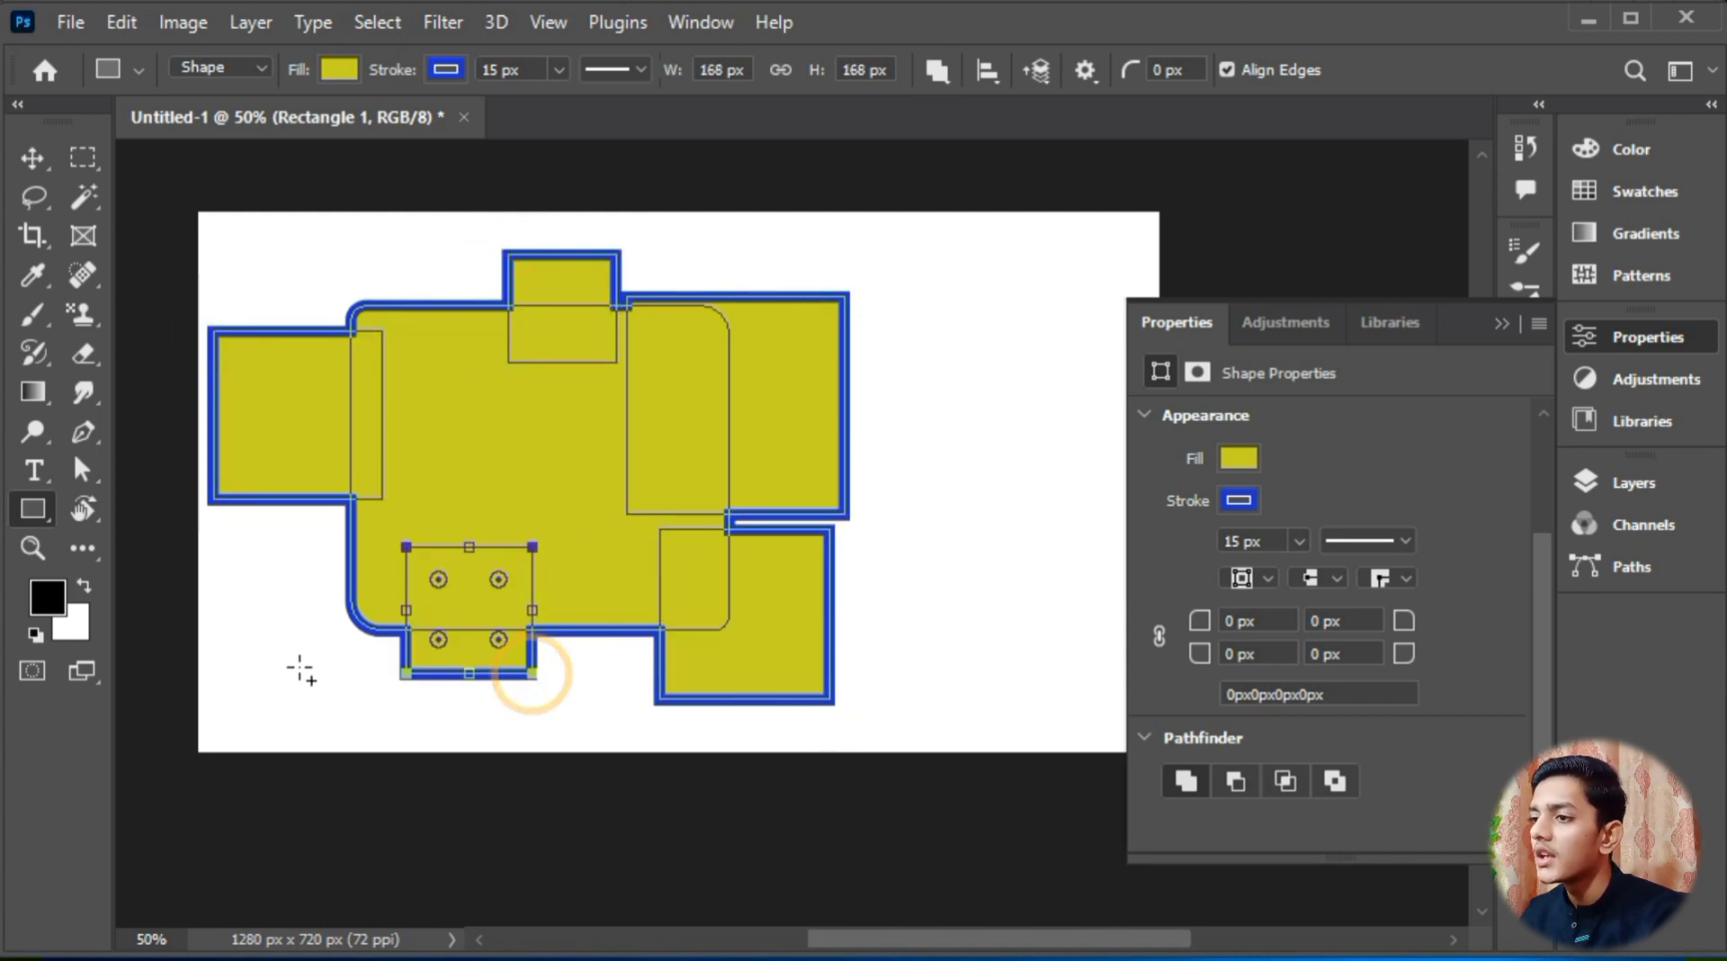
{"action": "mouse_move", "coordinate": [297, 667]}
{"action": "left_mouse_down"}
{"action": "mouse_move", "coordinate": [370, 484]}
{"action": "mouse_move", "coordinate": [389, 482]}
{"action": "left_mouse_up"}
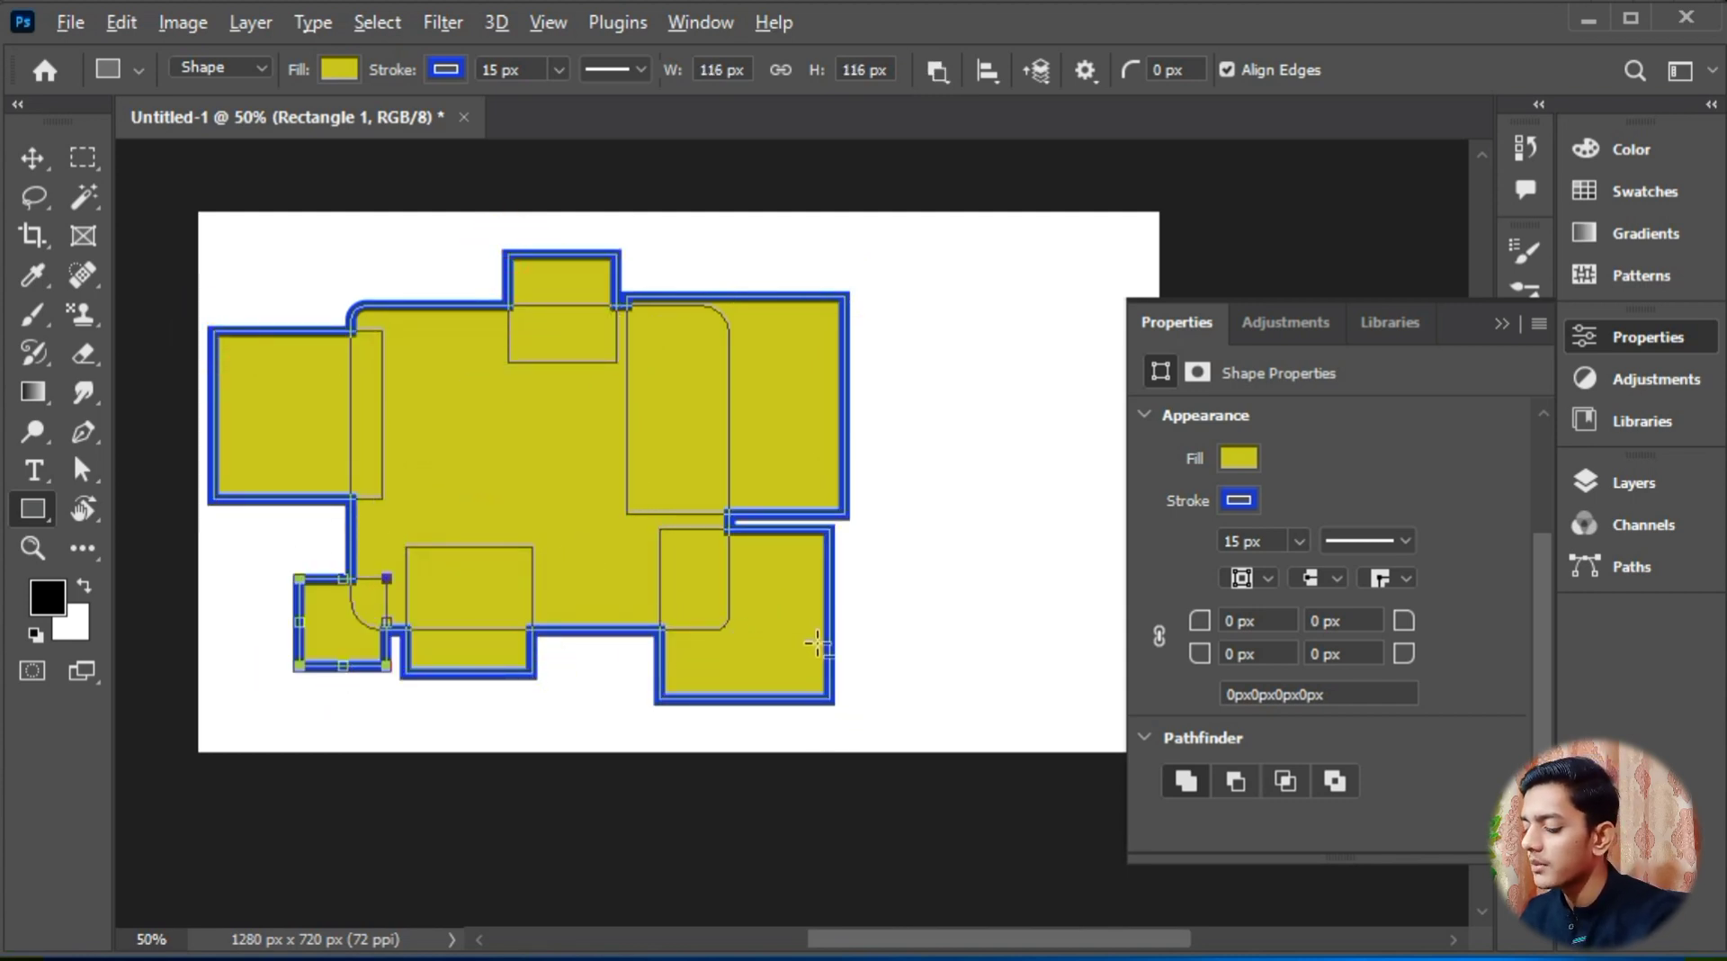
Step: Subtract a large rectangle from the shape's lower-right area and a narrow one of about 36 × 178 px from its upper-right corner
{"action": "left_click_drag", "start_coordinate": [893, 641], "coordinate": [688, 423]}
{"action": "left_click_drag", "start_coordinate": [836, 278], "coordinate": [851, 342]}
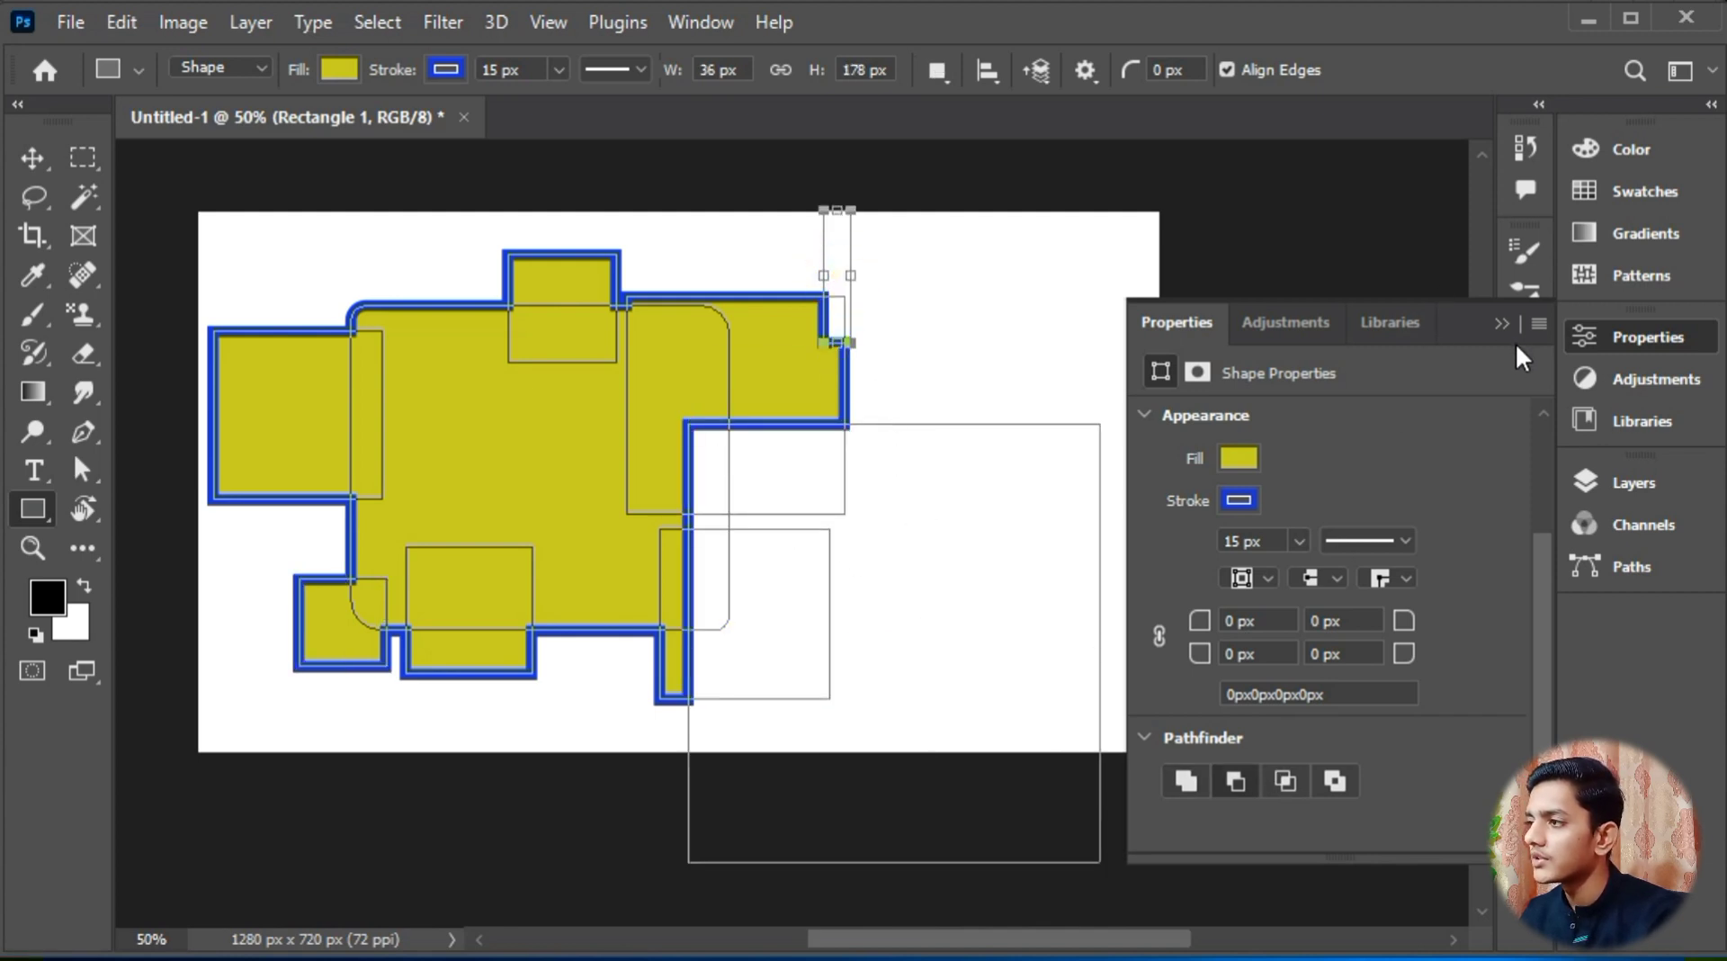
{"action": "left_click", "coordinate": [1632, 479]}
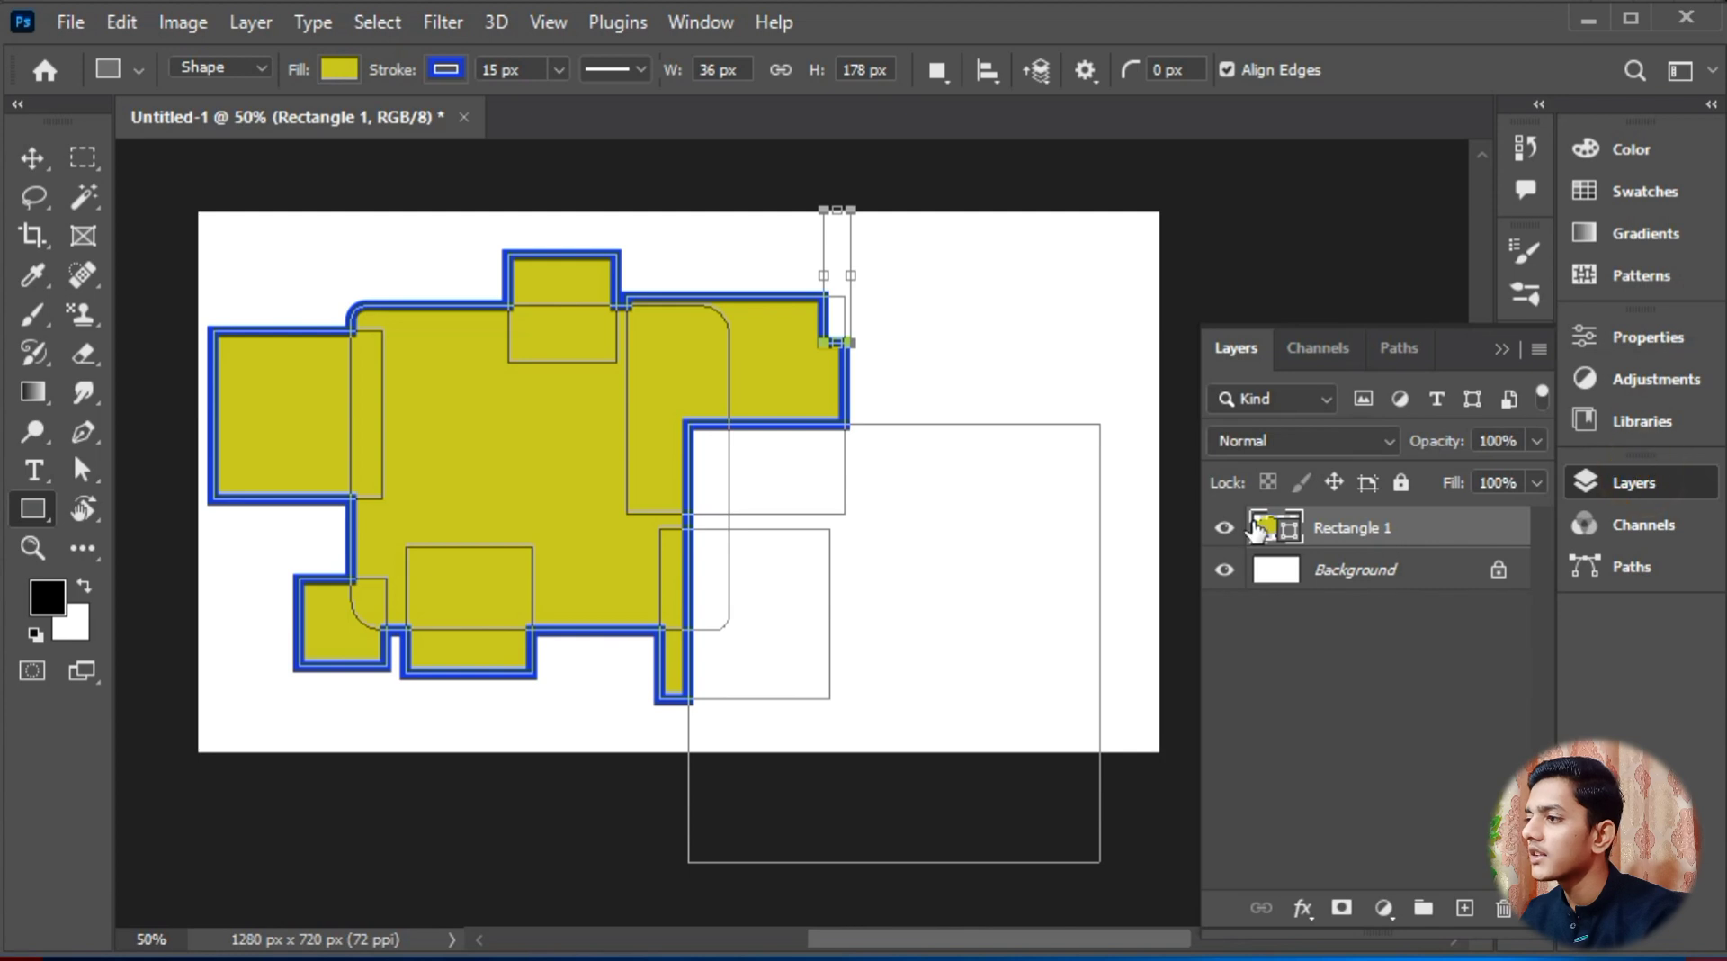
{"action": "left_click", "coordinate": [1504, 346]}
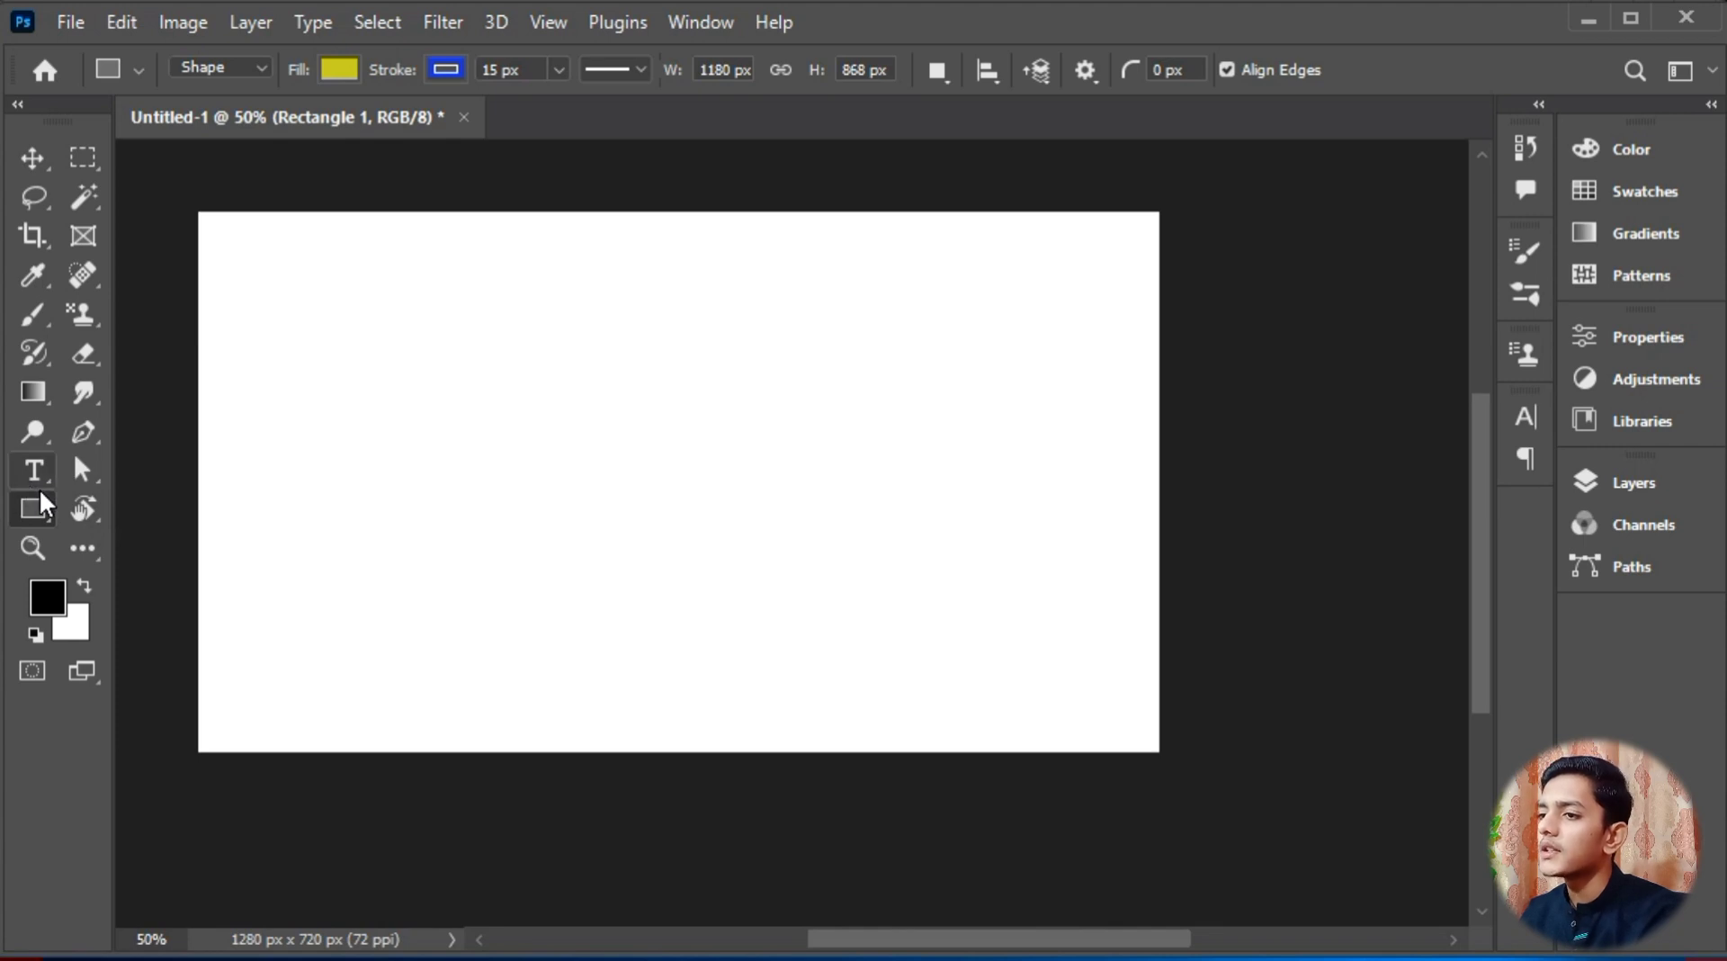
Step: Draw a circle about 358 px across with the Ellipse tool, review its shape properties, then undo it
{"action": "left_click", "coordinate": [36, 507]}
{"action": "left_click", "coordinate": [121, 531]}
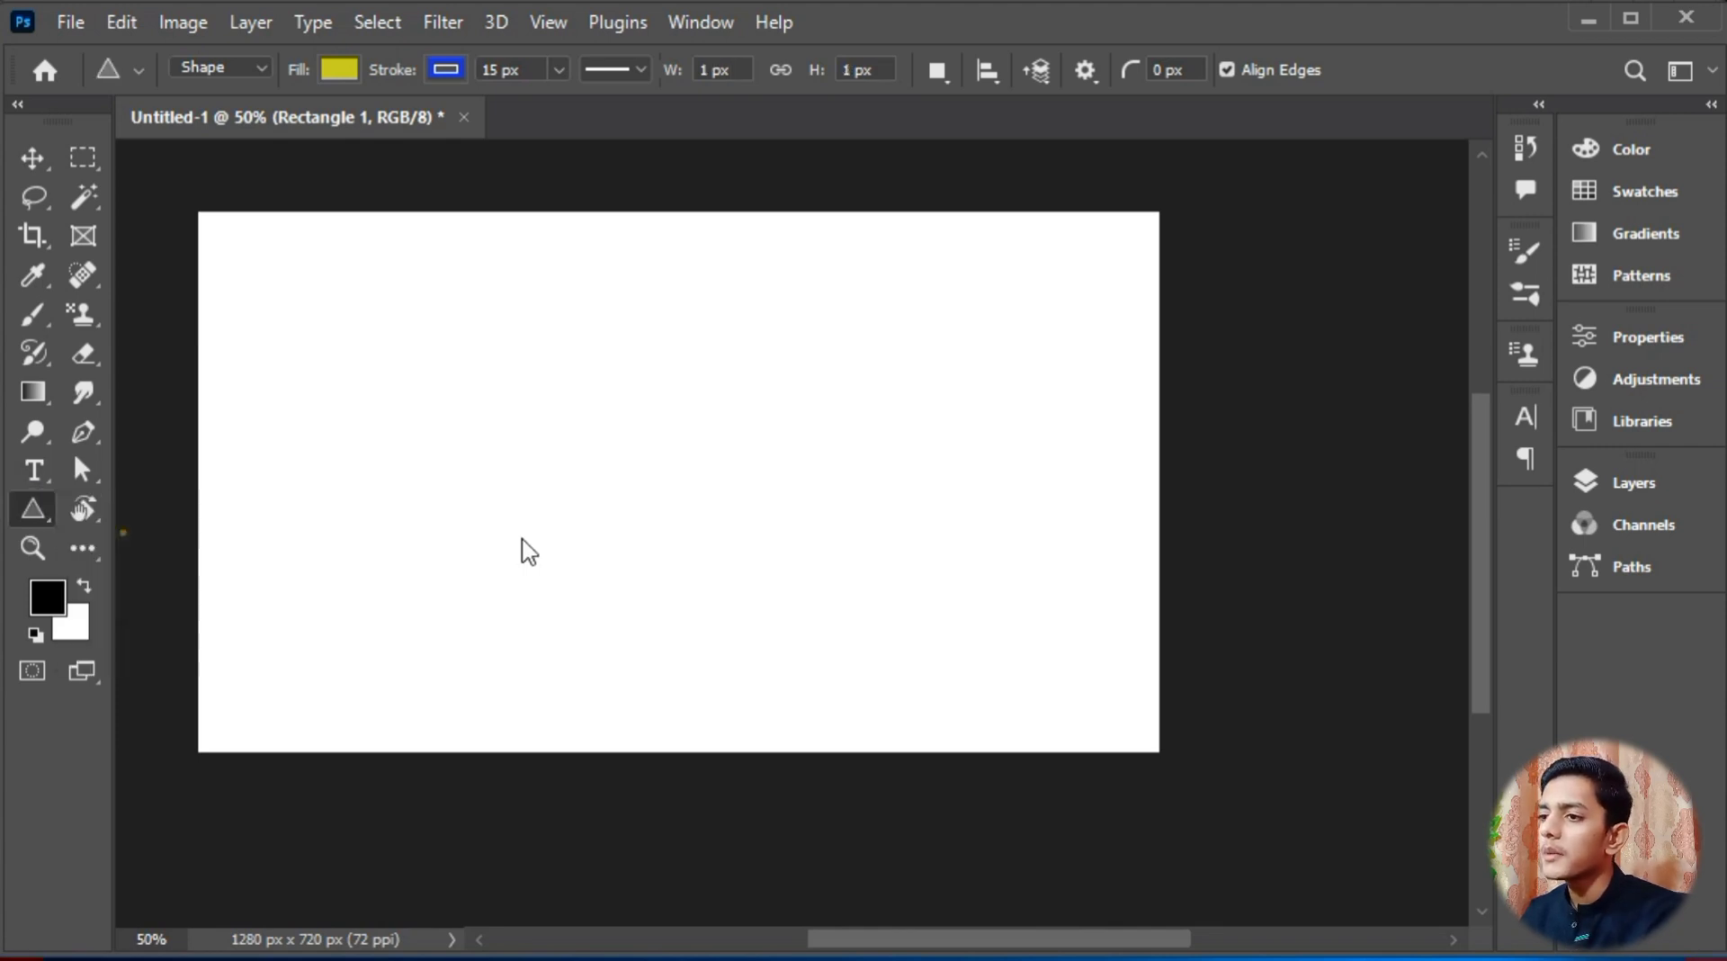
{"action": "mouse_move", "coordinate": [429, 407]}
{"action": "left_mouse_down"}
{"action": "mouse_move", "coordinate": [698, 698]}
{"action": "mouse_move", "coordinate": [584, 614]}
{"action": "left_mouse_up"}
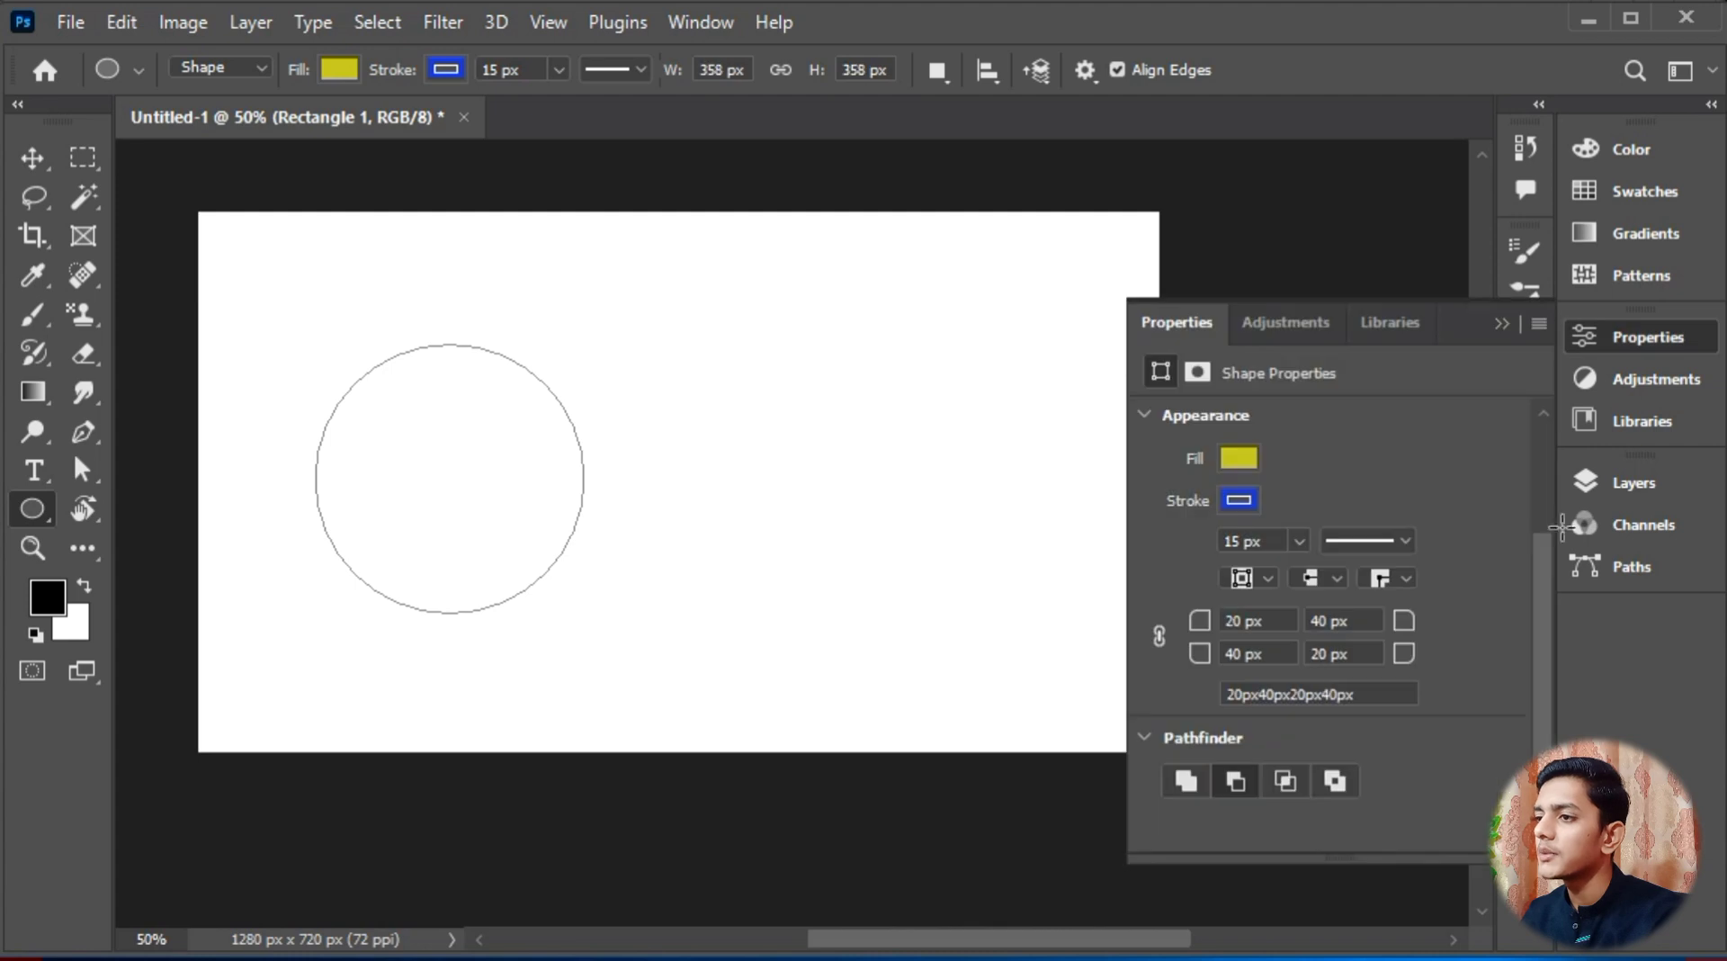
{"action": "left_click", "coordinate": [1535, 626]}
{"action": "left_click", "coordinate": [1540, 589]}
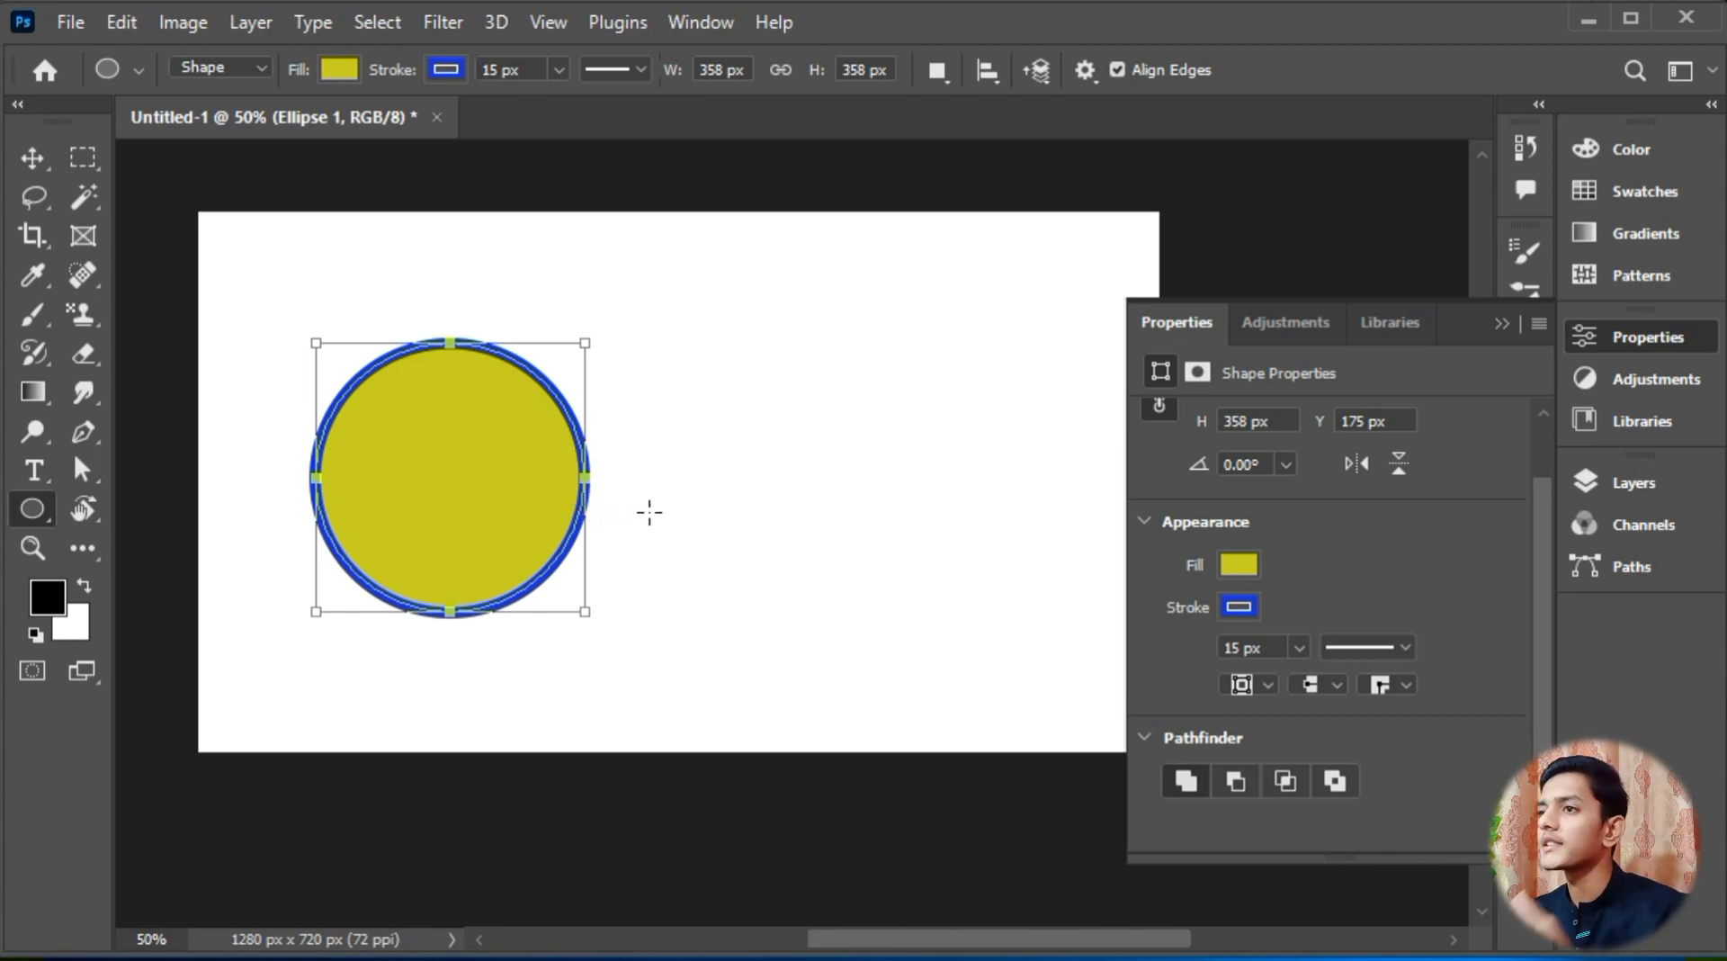
{"action": "left_click", "coordinate": [1501, 324]}
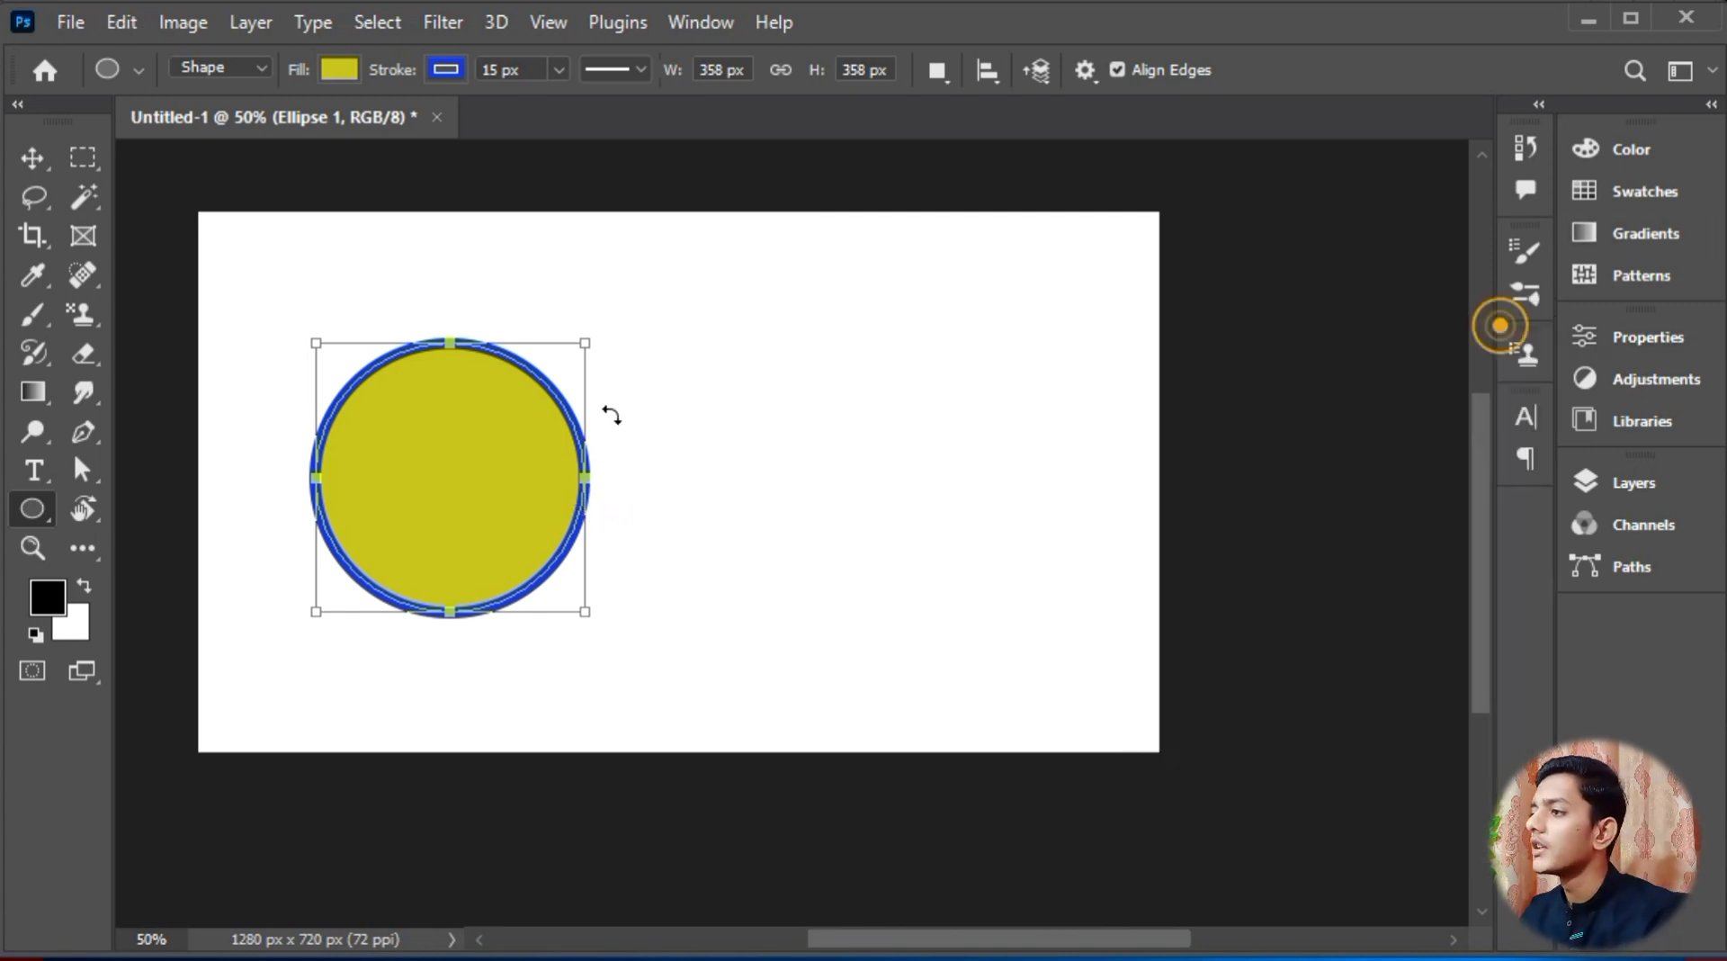
{"action": "key", "text": "ctrl+z"}
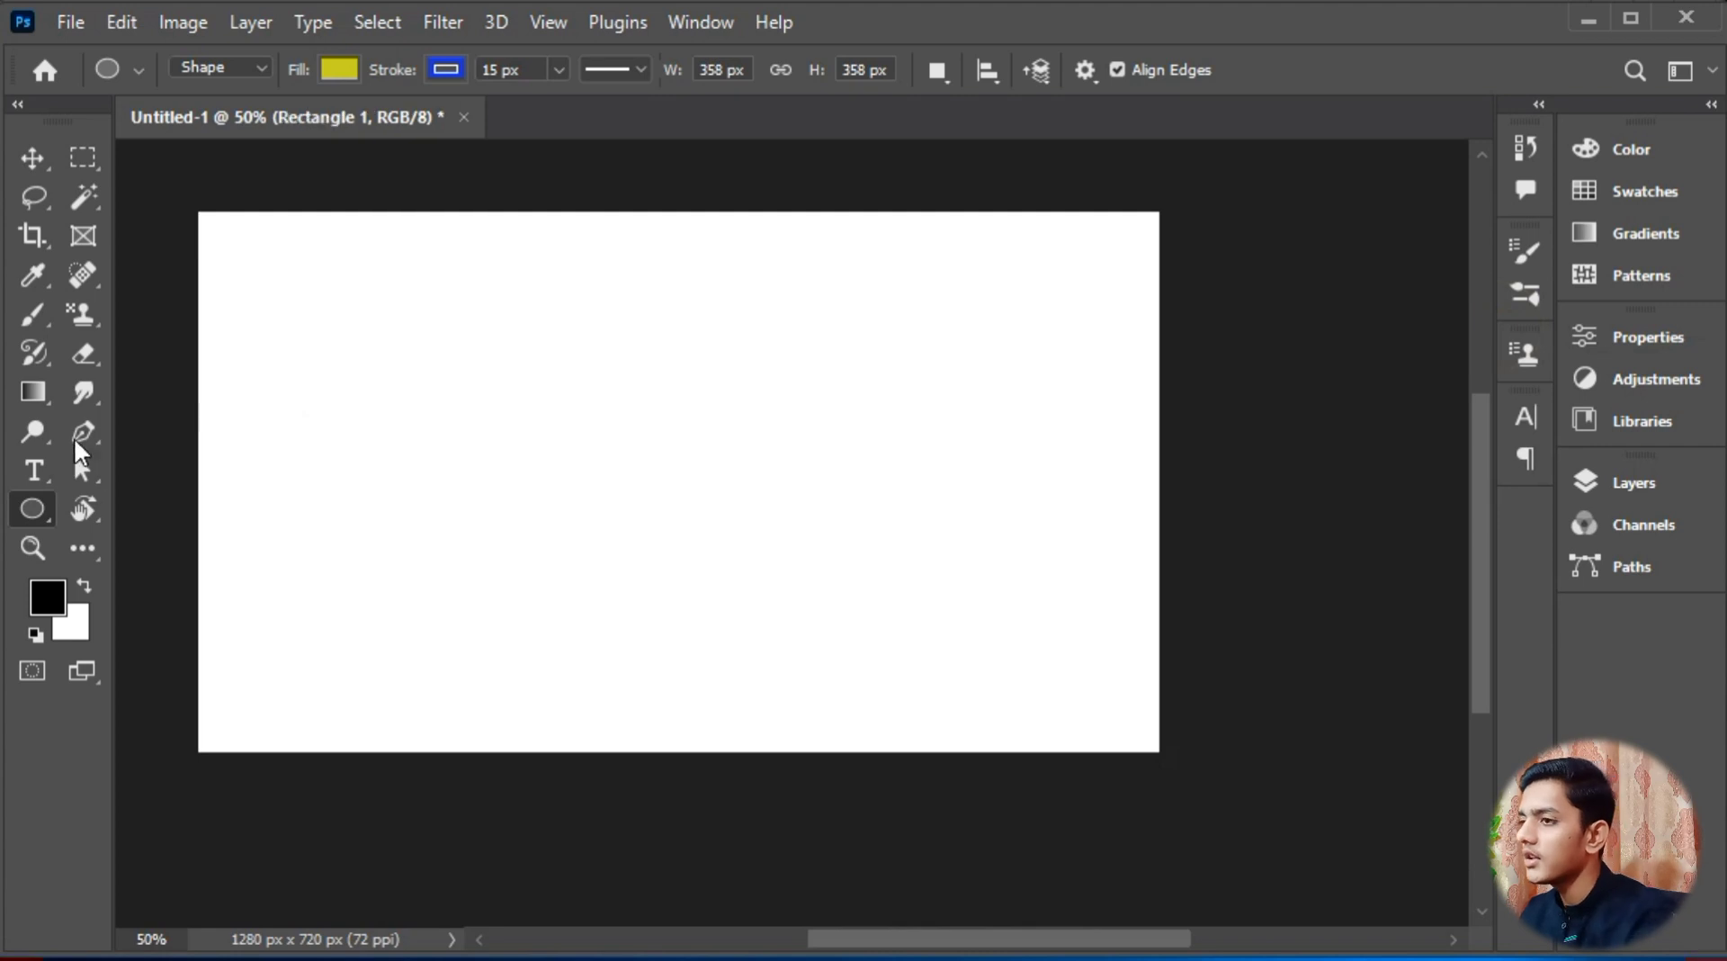
Step: Draw a triangle of about 258 × 223 px with the Triangle tool and move it toward the canvas centre
{"action": "right_click", "coordinate": [37, 513]}
{"action": "left_click", "coordinate": [188, 569]}
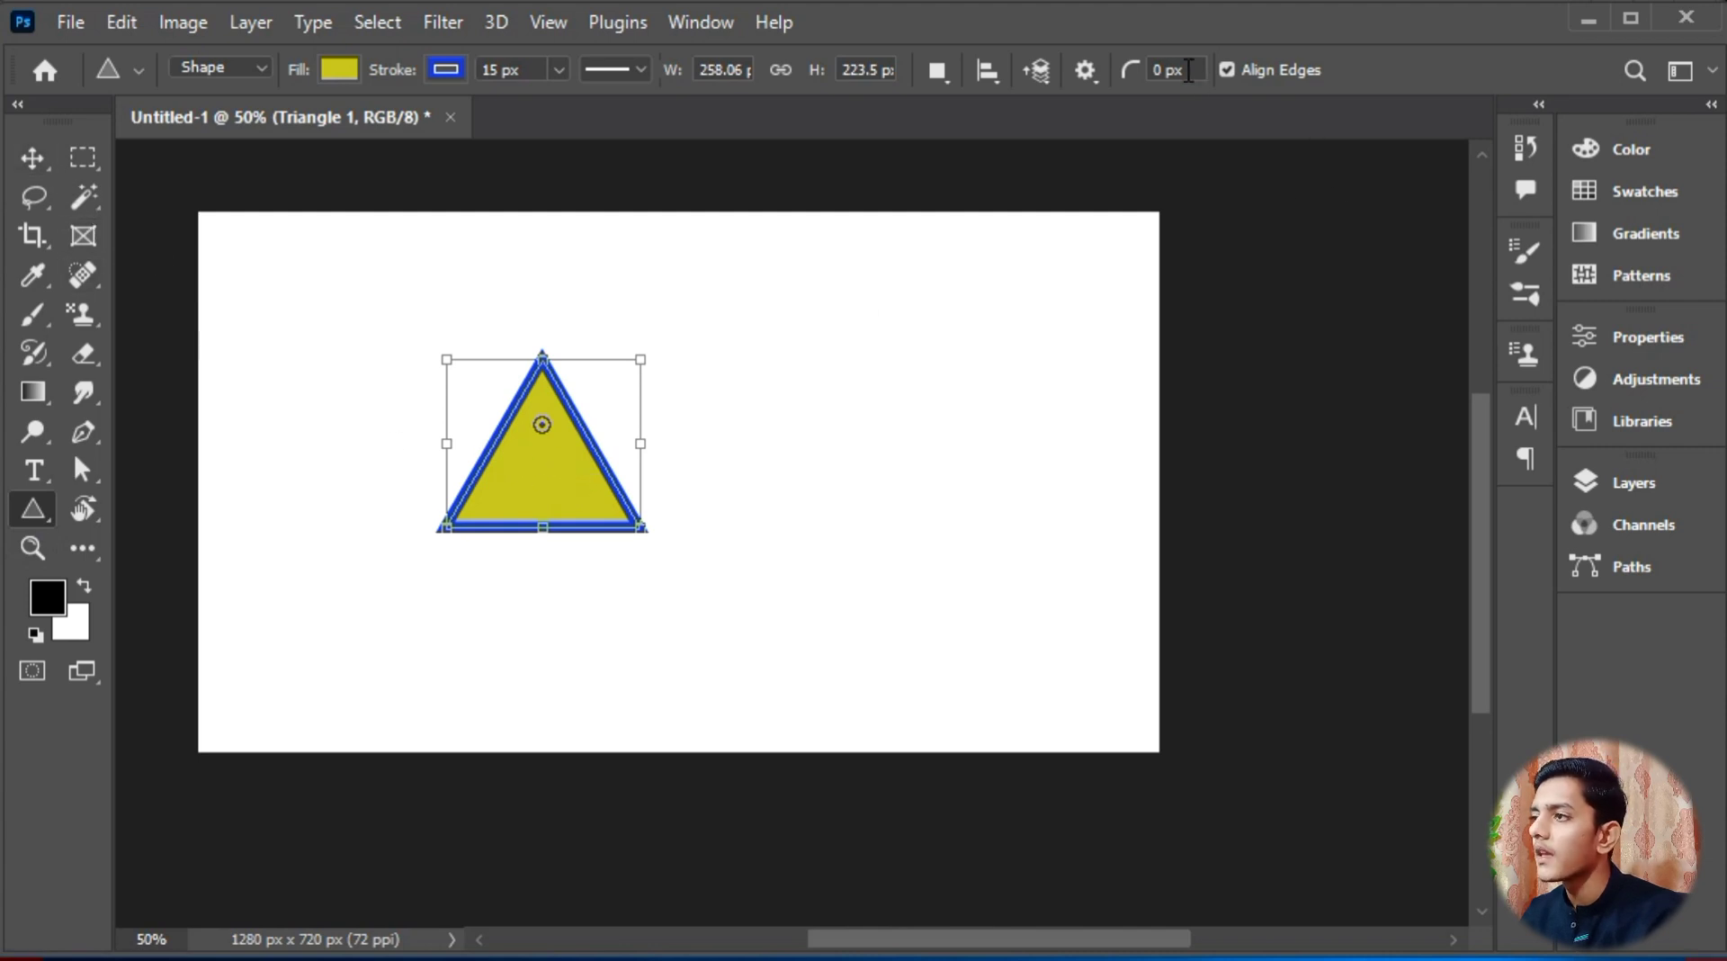
{"action": "left_click", "coordinate": [33, 158]}
{"action": "left_click_drag", "start_coordinate": [573, 461], "coordinate": [657, 501]}
Step: Draw an 8-sided polygon about 155 px across with the Polygon tool, beside the triangle
{"action": "left_click", "coordinate": [41, 502]}
{"action": "right_click", "coordinate": [41, 502]}
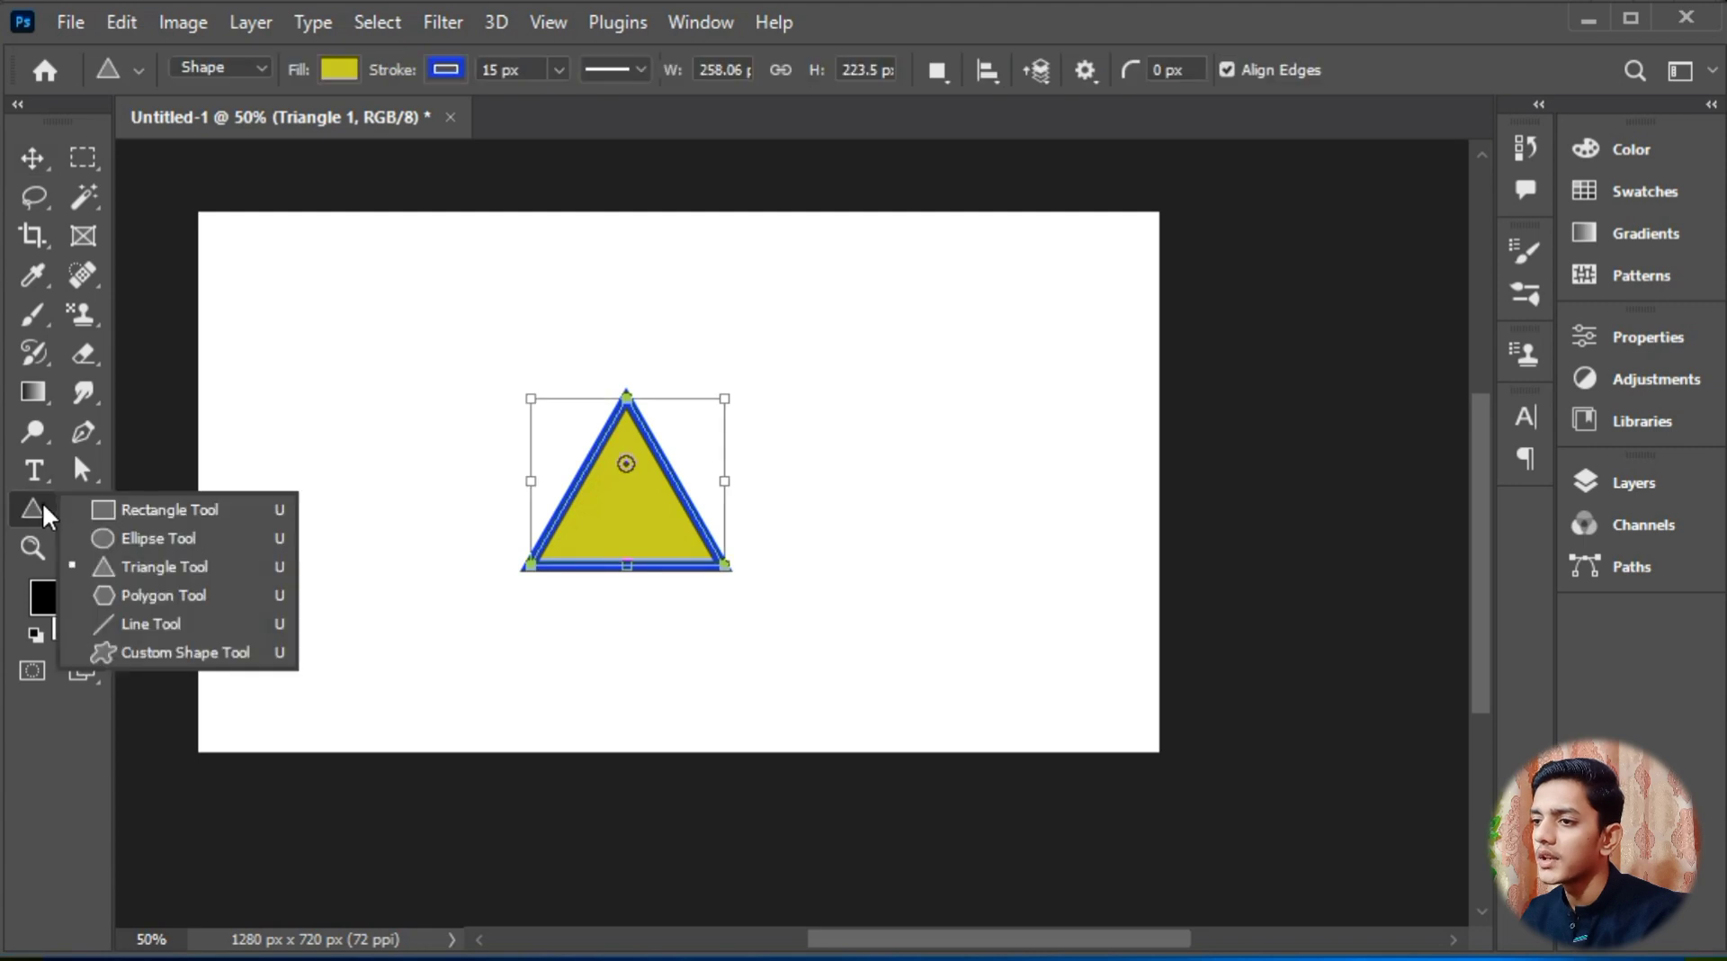
{"action": "left_click", "coordinate": [147, 590]}
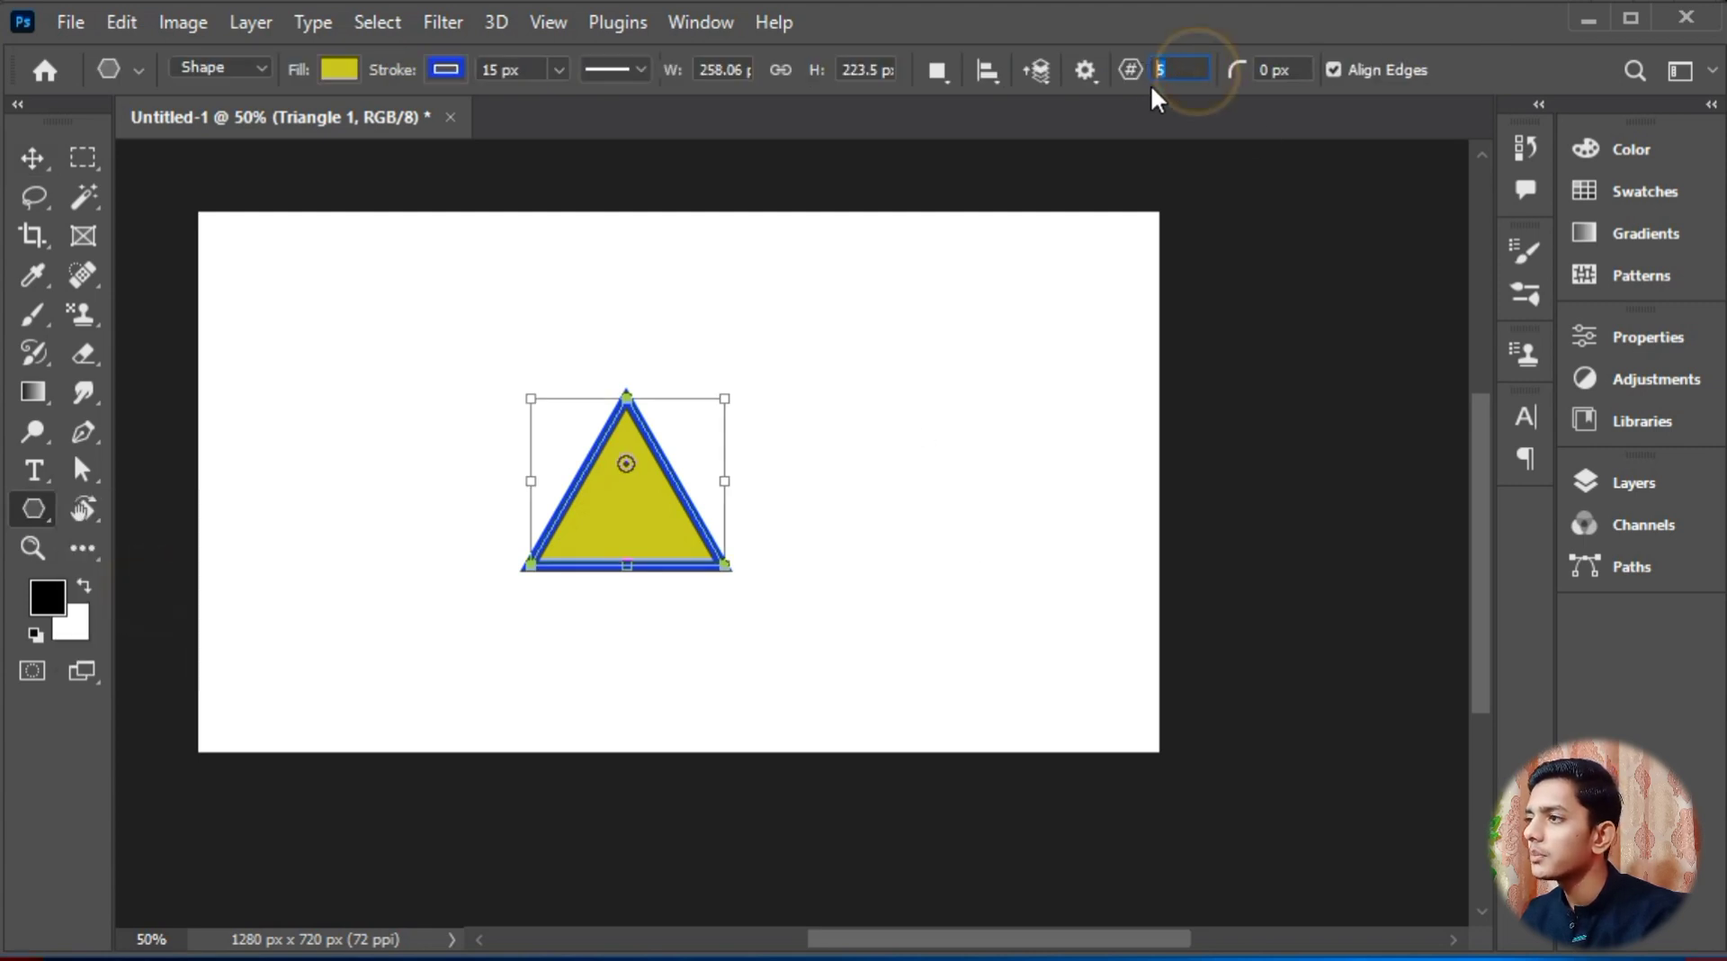
{"action": "type", "text": "8"}
{"action": "left_click_drag", "start_coordinate": [829, 397], "coordinate": [953, 523]}
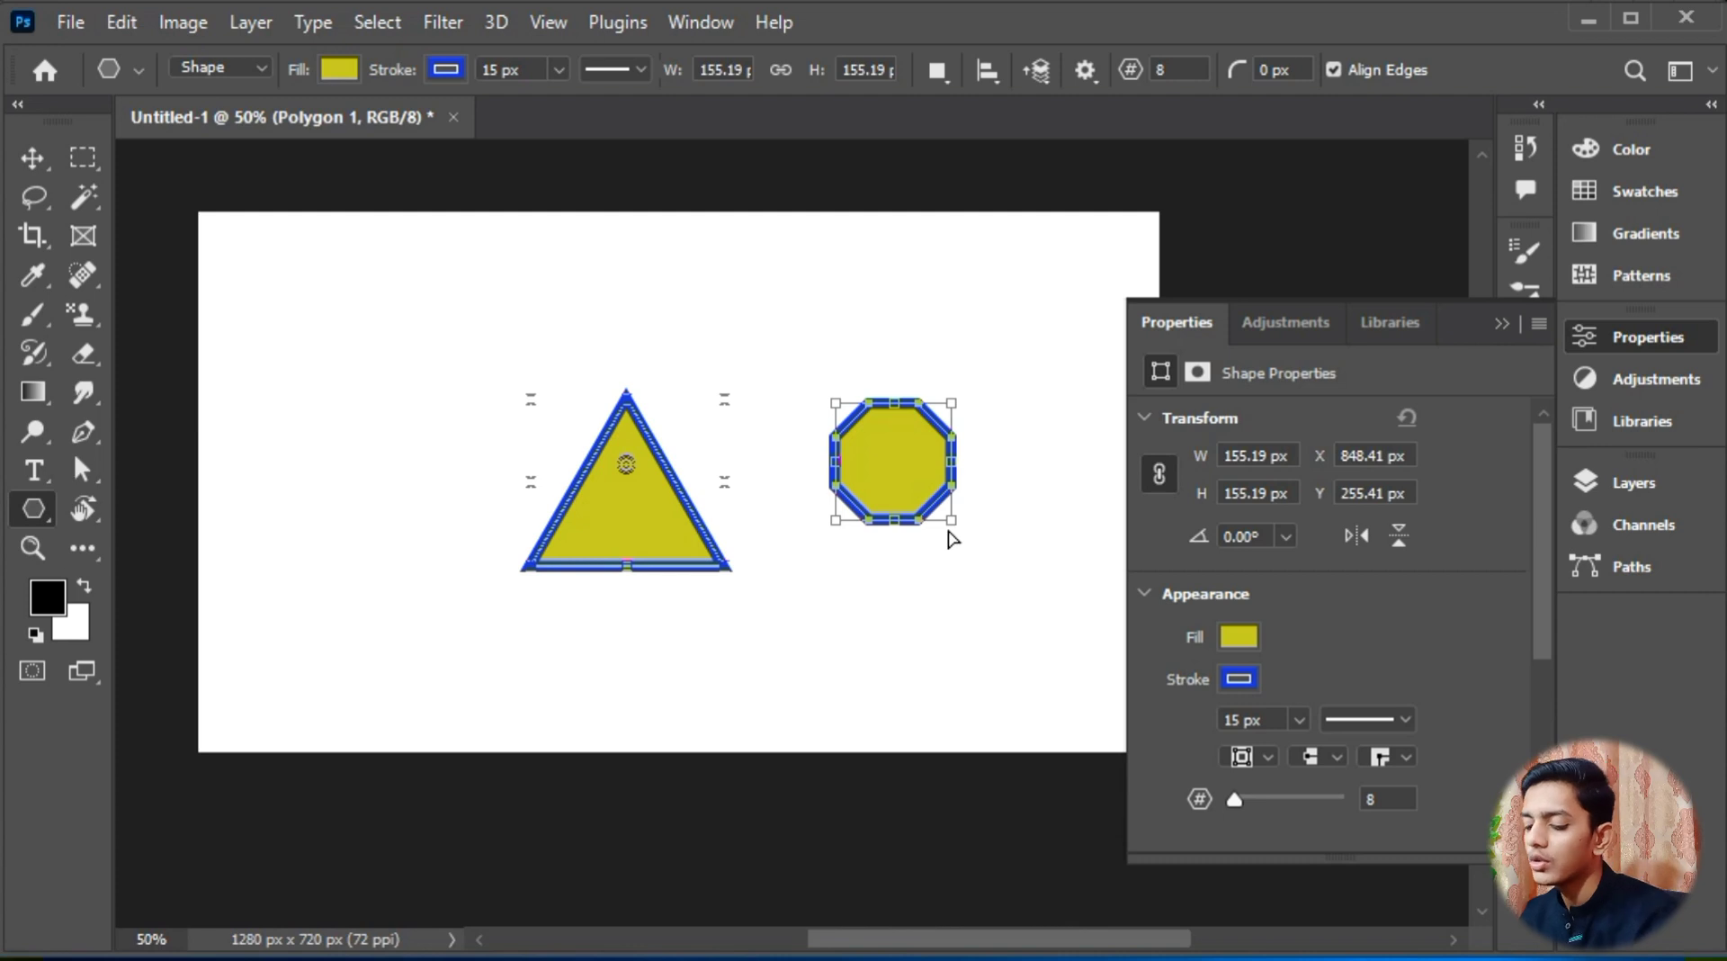
Step: Undo the octagon, the triangle and the circle until the canvas is empty
{"action": "key", "text": "ctrl+z"}
{"action": "key", "text": "ctrl+z"}
{"action": "key", "text": "ctrl+z"}
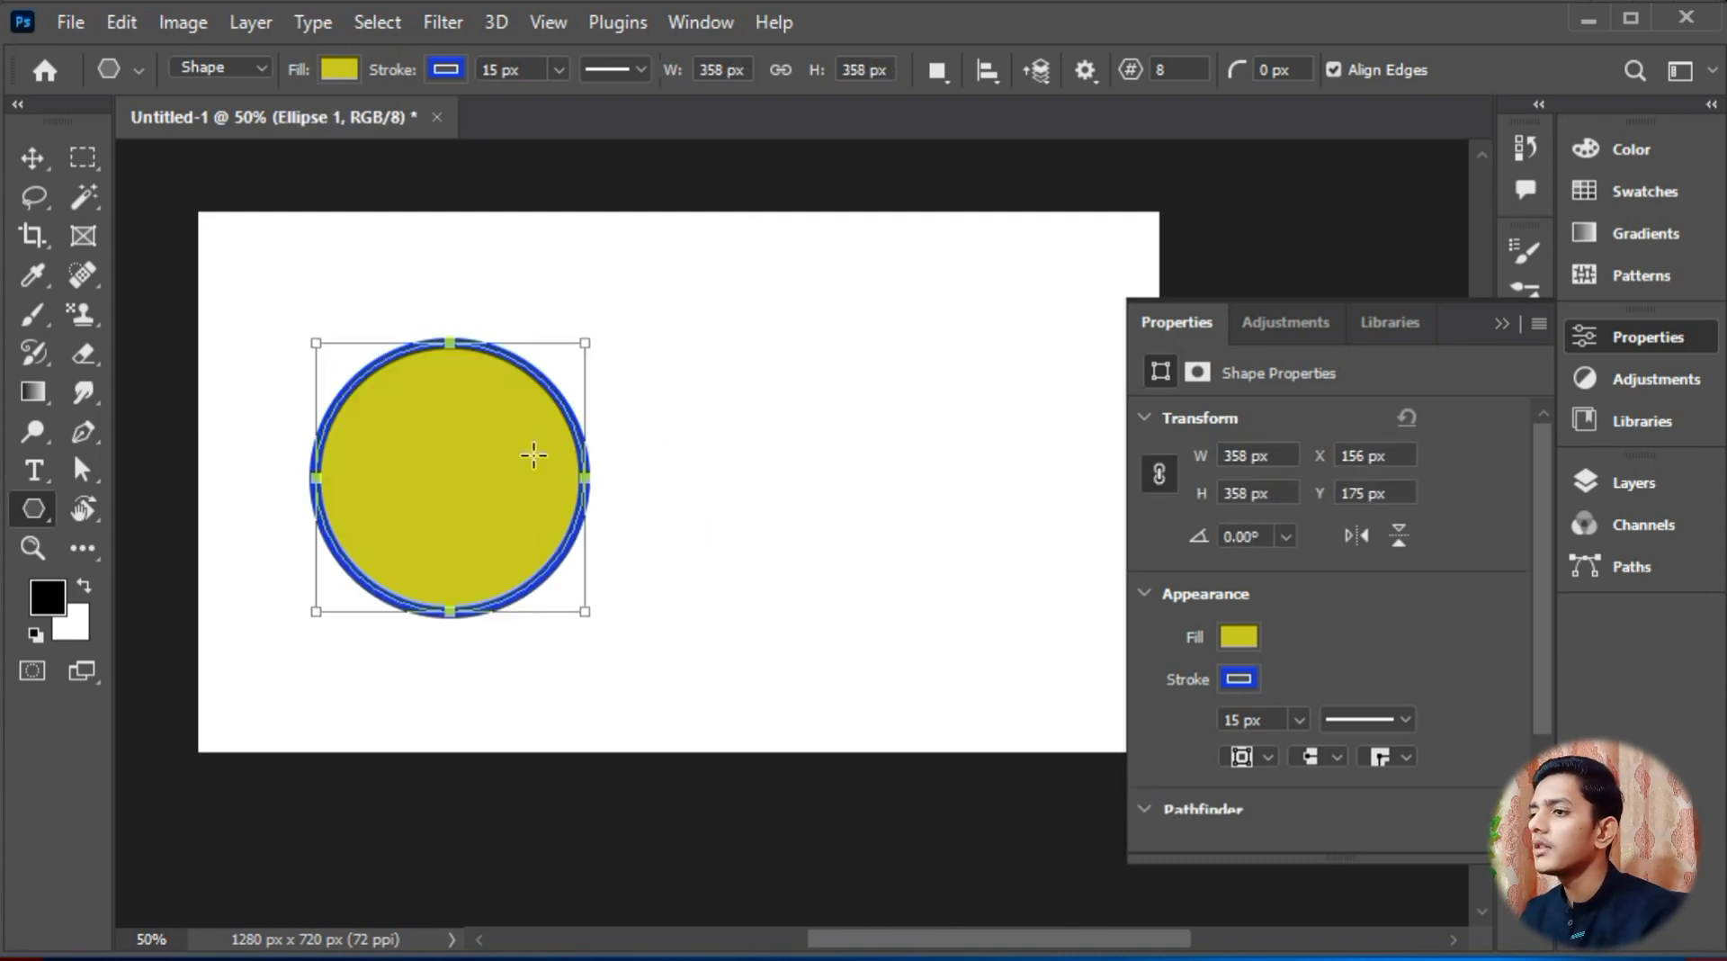
{"action": "key", "text": "ctrl+z"}
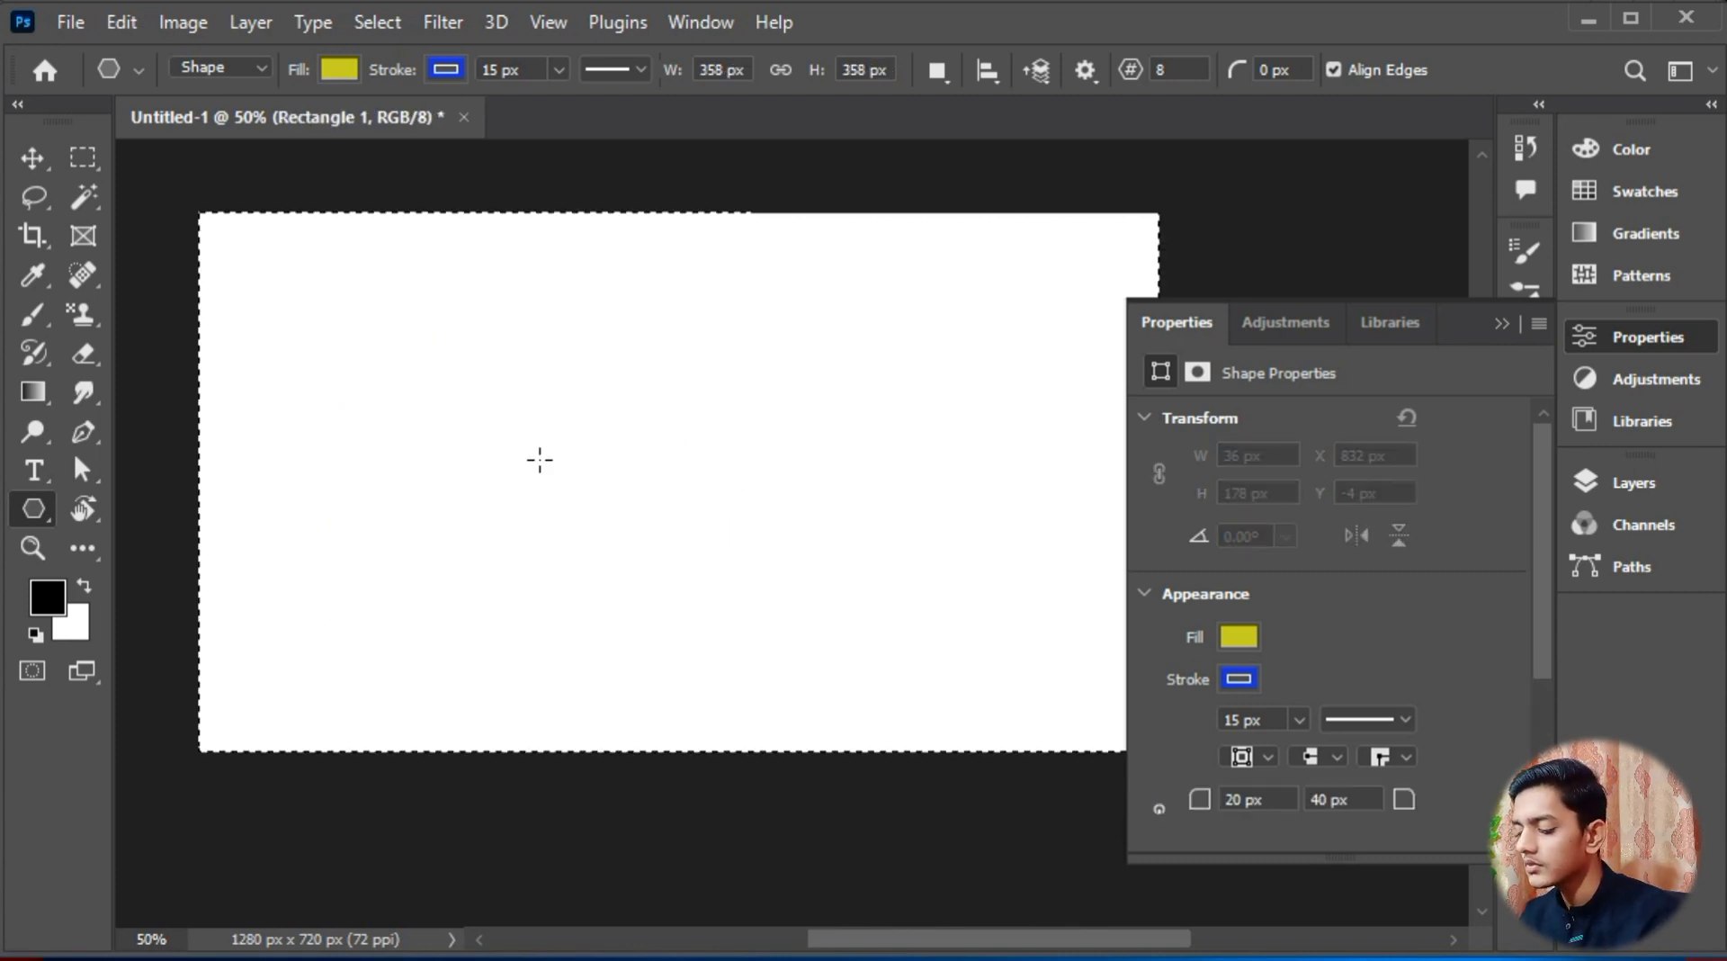
{"action": "key", "text": "ctrl+z"}
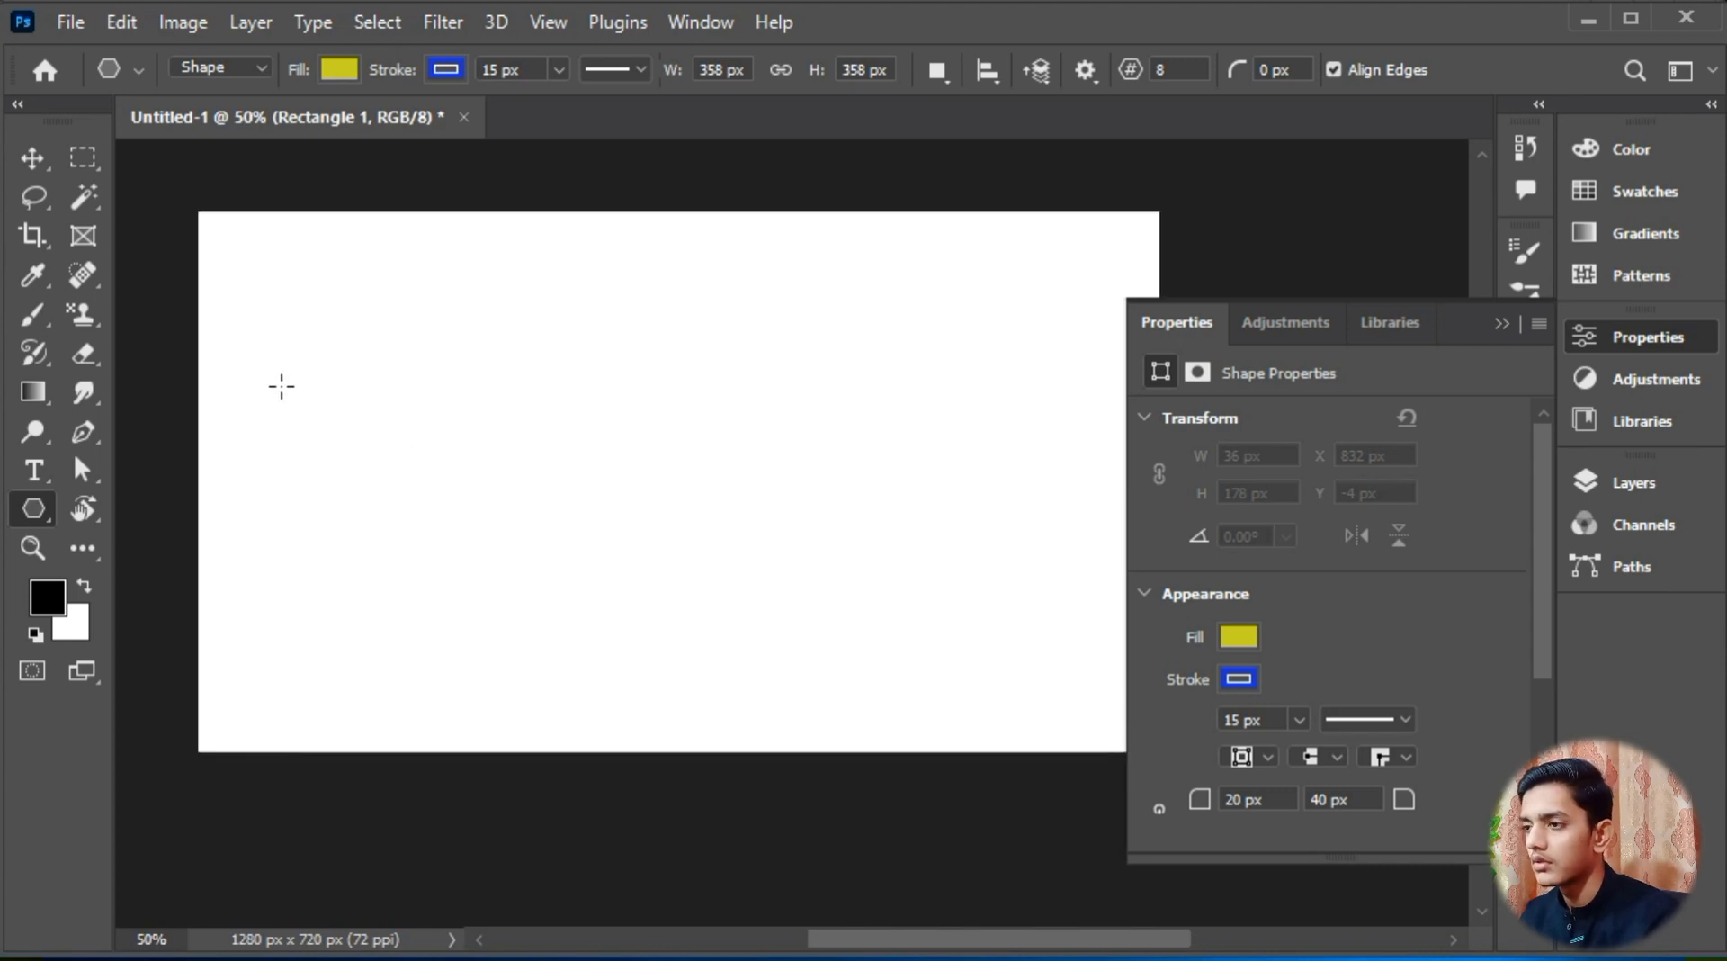
Step: Draw an octagon about 351 px across, move it to the canvas's left side, and draw a second octagon about 201 px across beside it
{"action": "left_click_drag", "start_coordinate": [333, 439], "coordinate": [599, 706]}
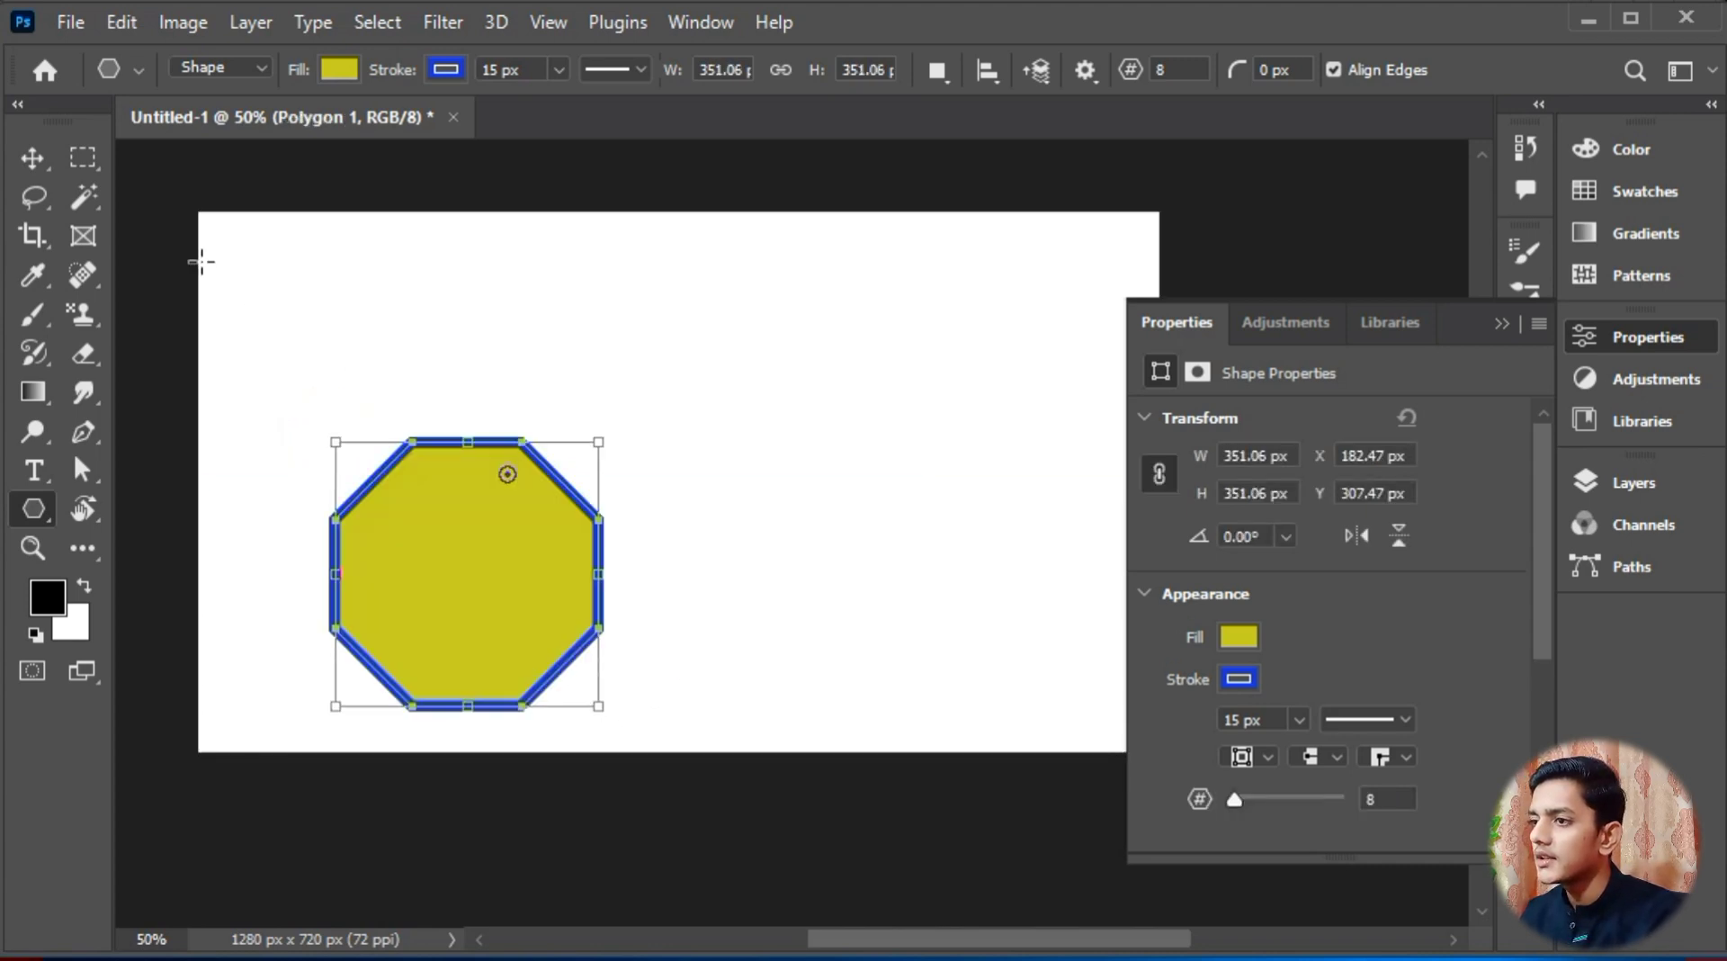
{"action": "left_click", "coordinate": [51, 166]}
{"action": "left_click_drag", "start_coordinate": [509, 557], "coordinate": [401, 465]}
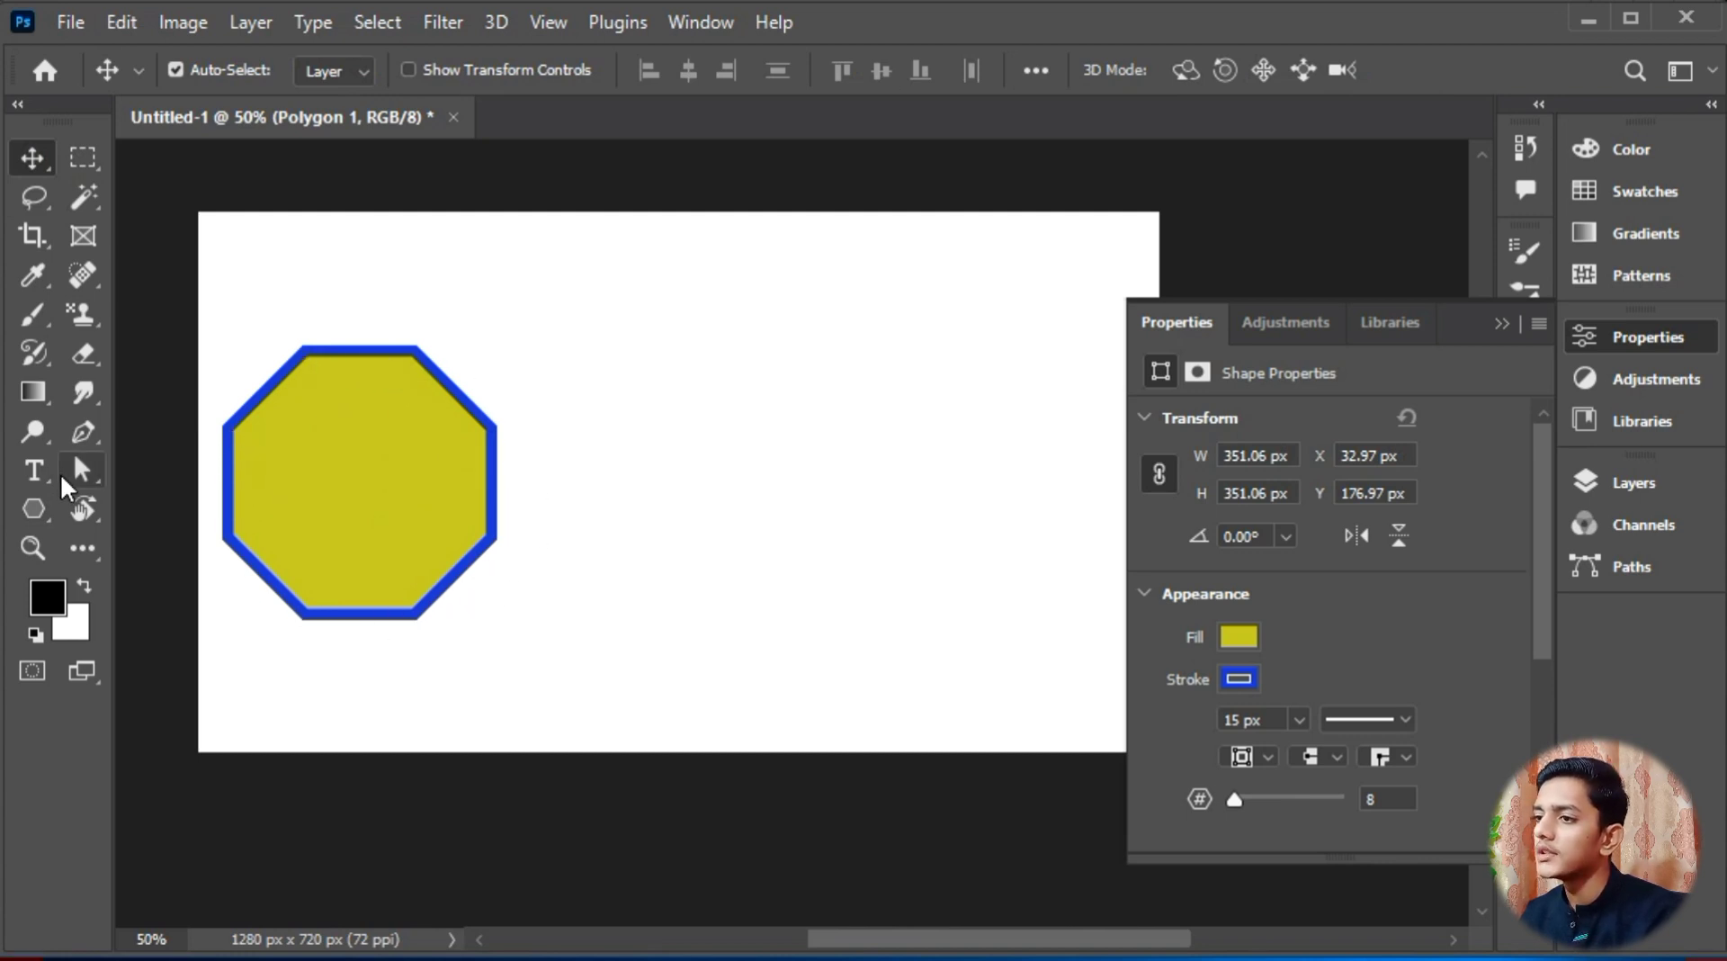
{"action": "left_click", "coordinate": [34, 508]}
{"action": "mouse_move", "coordinate": [569, 415]}
{"action": "left_mouse_down"}
{"action": "mouse_move", "coordinate": [713, 605]}
{"action": "mouse_move", "coordinate": [723, 570]}
{"action": "left_mouse_up"}
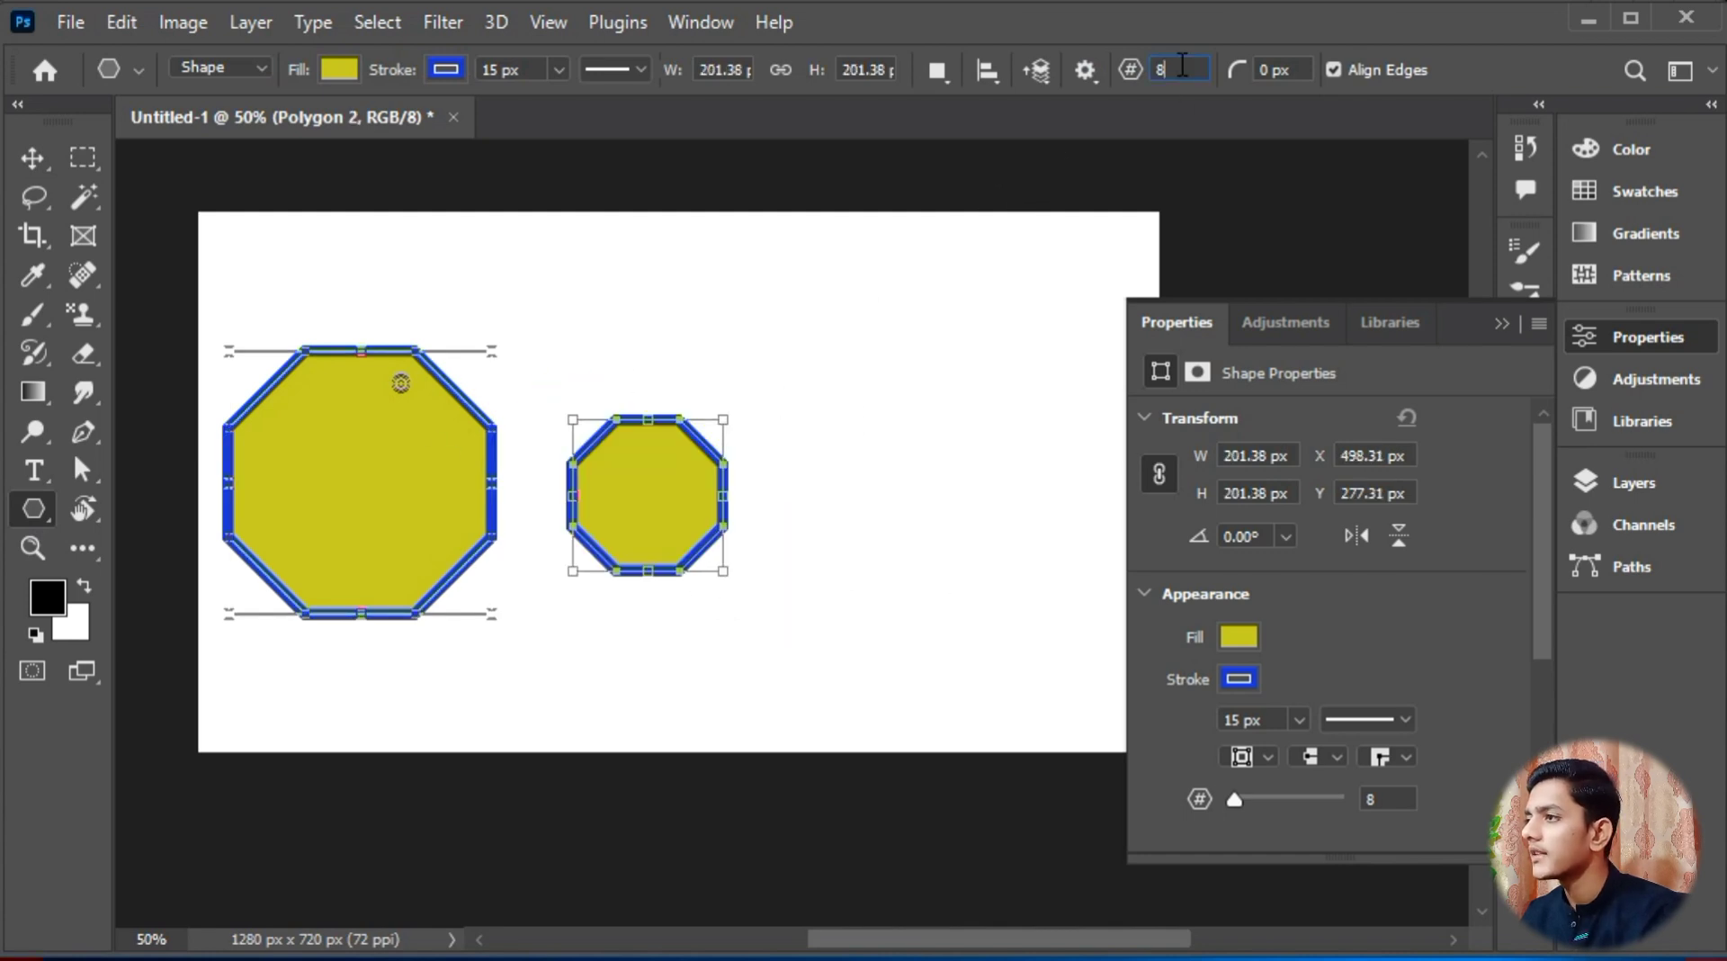
Step: Draw a 15-sided polygon of about 296 × 295 px beside the two octagons, and remove all three polygons
{"action": "double_click", "coordinate": [1173, 67]}
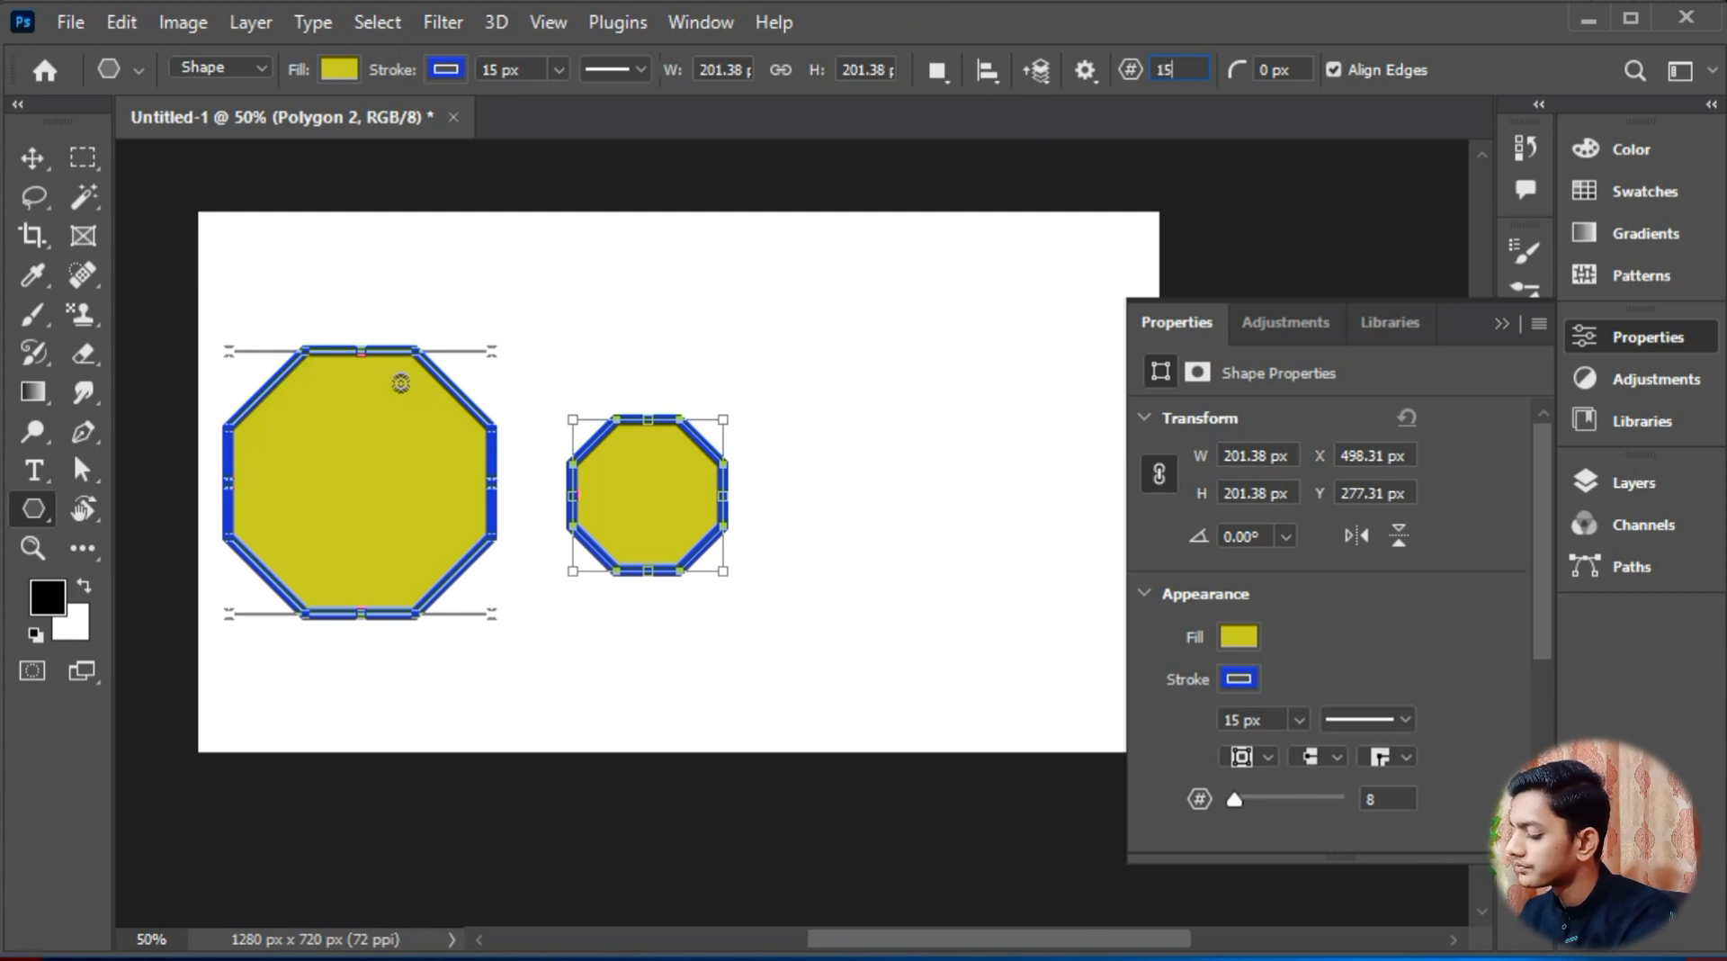
{"action": "left_click_drag", "start_coordinate": [843, 371], "coordinate": [1067, 719]}
{"action": "left_click", "coordinate": [33, 157]}
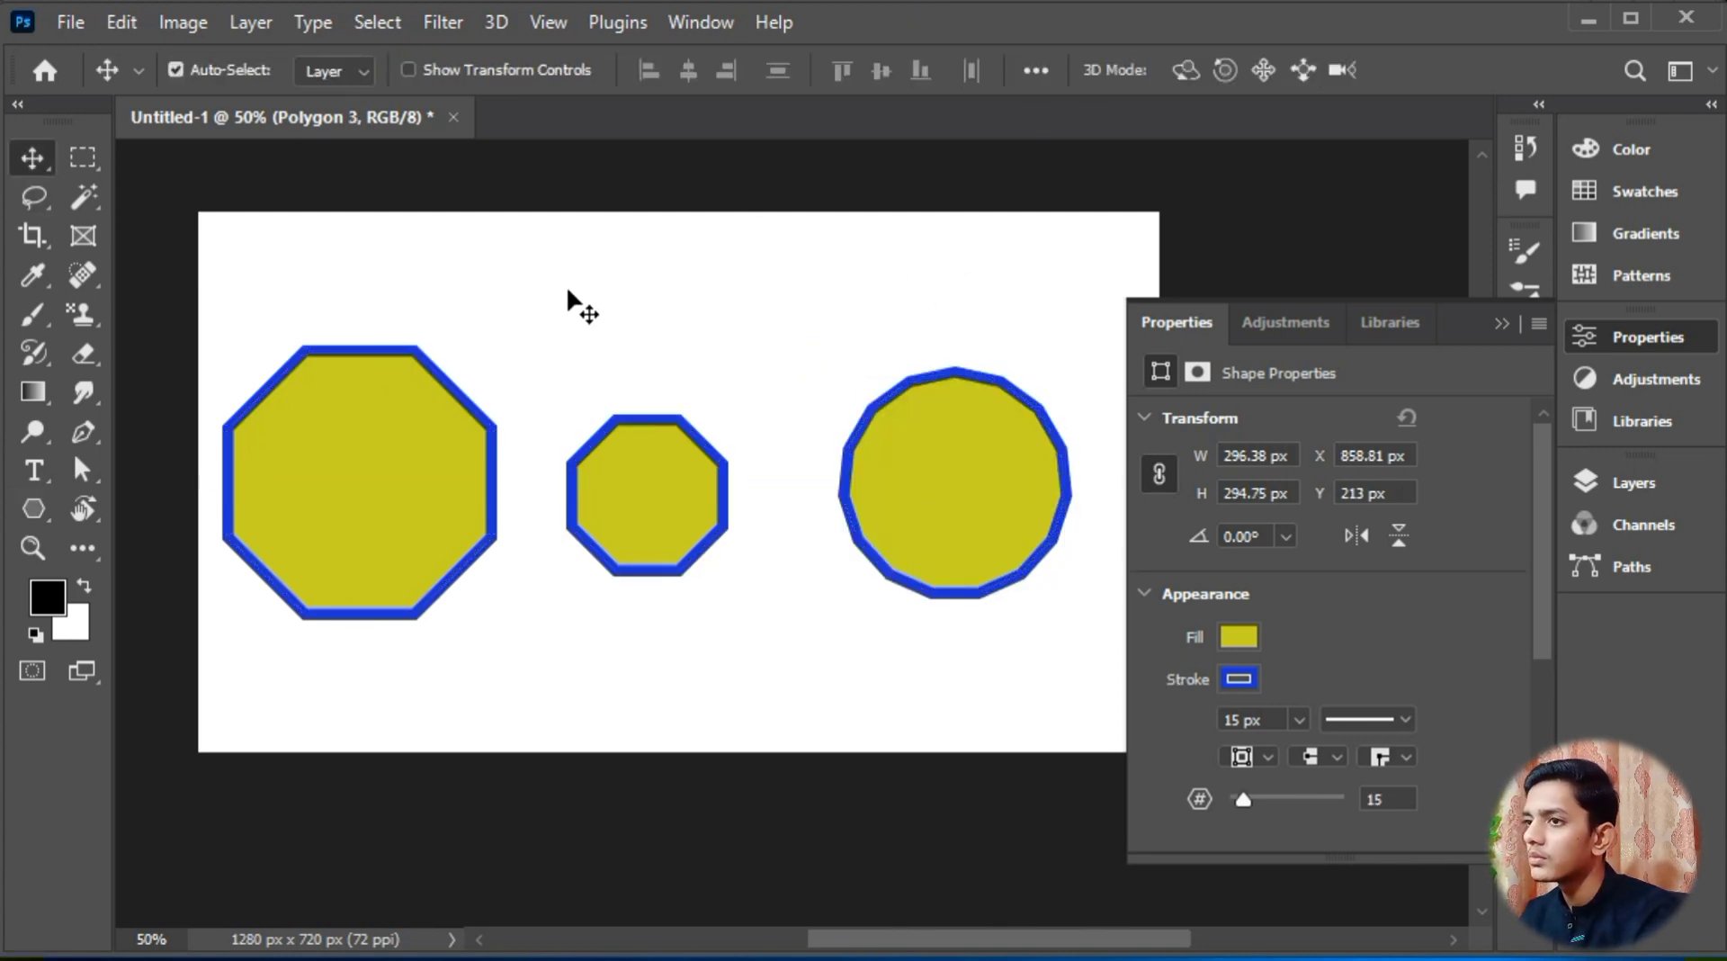
{"action": "left_click", "coordinate": [565, 285]}
{"action": "left_click_drag", "start_coordinate": [994, 451], "coordinate": [976, 477]}
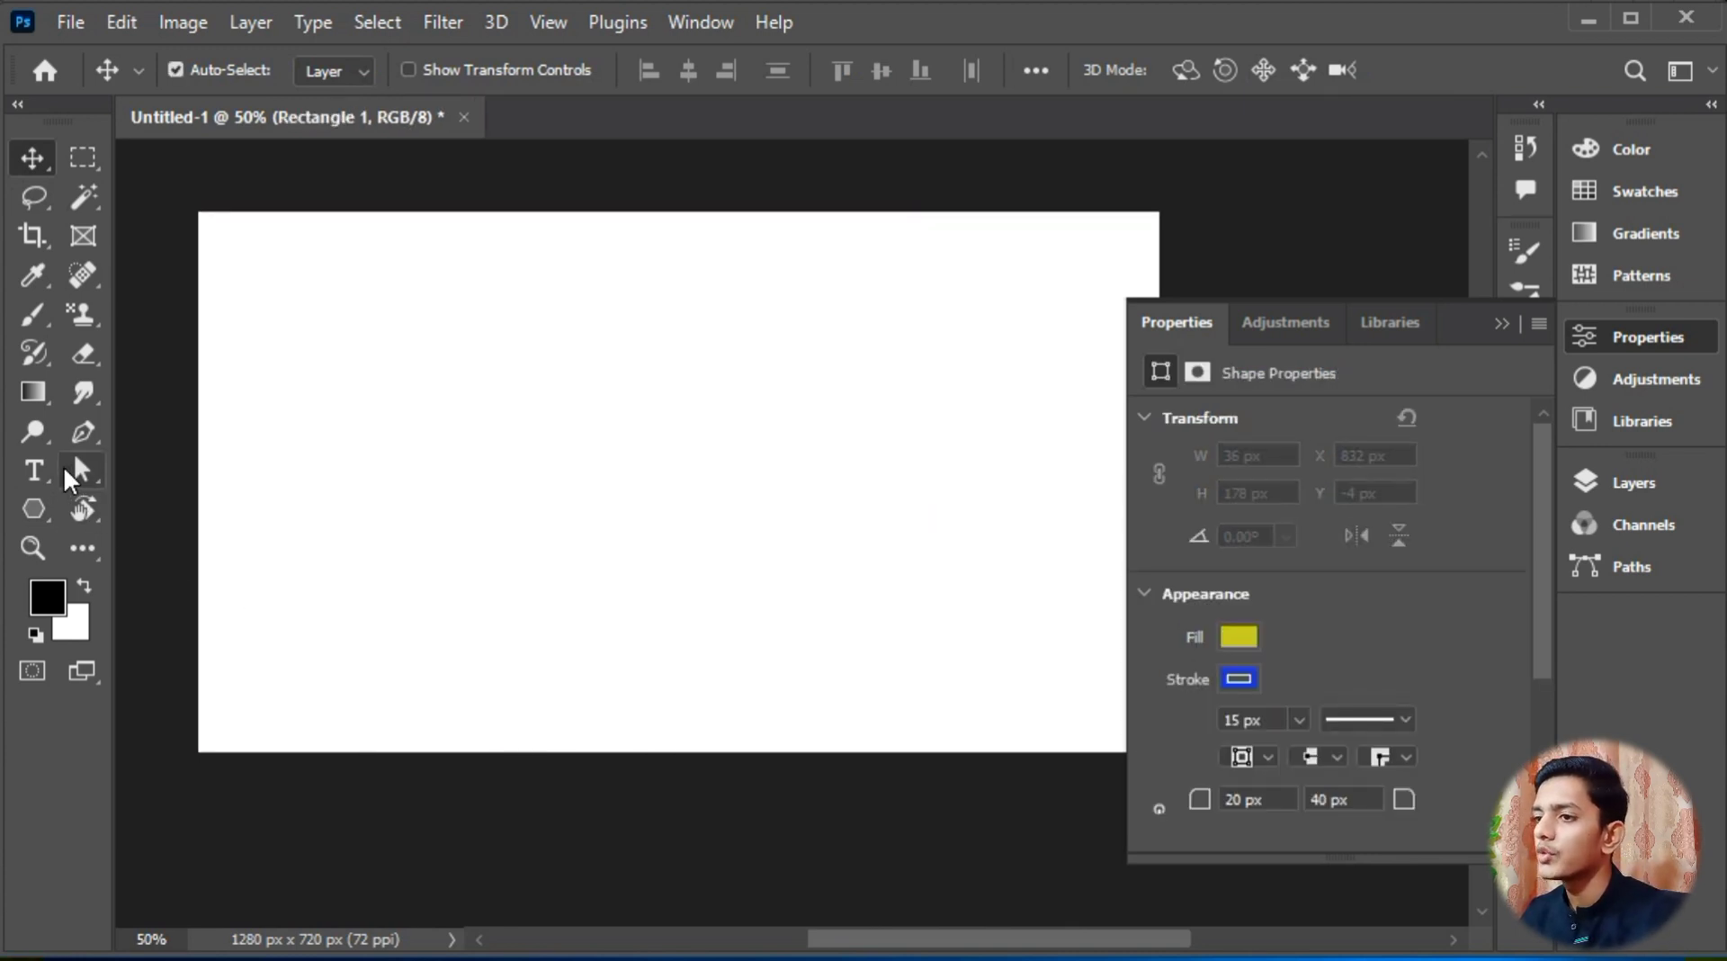
Step: Draw eight long crossing lines over the canvas with the Line tool in Shape mode, using the 15 px blue stroke
{"action": "left_click", "coordinate": [34, 504]}
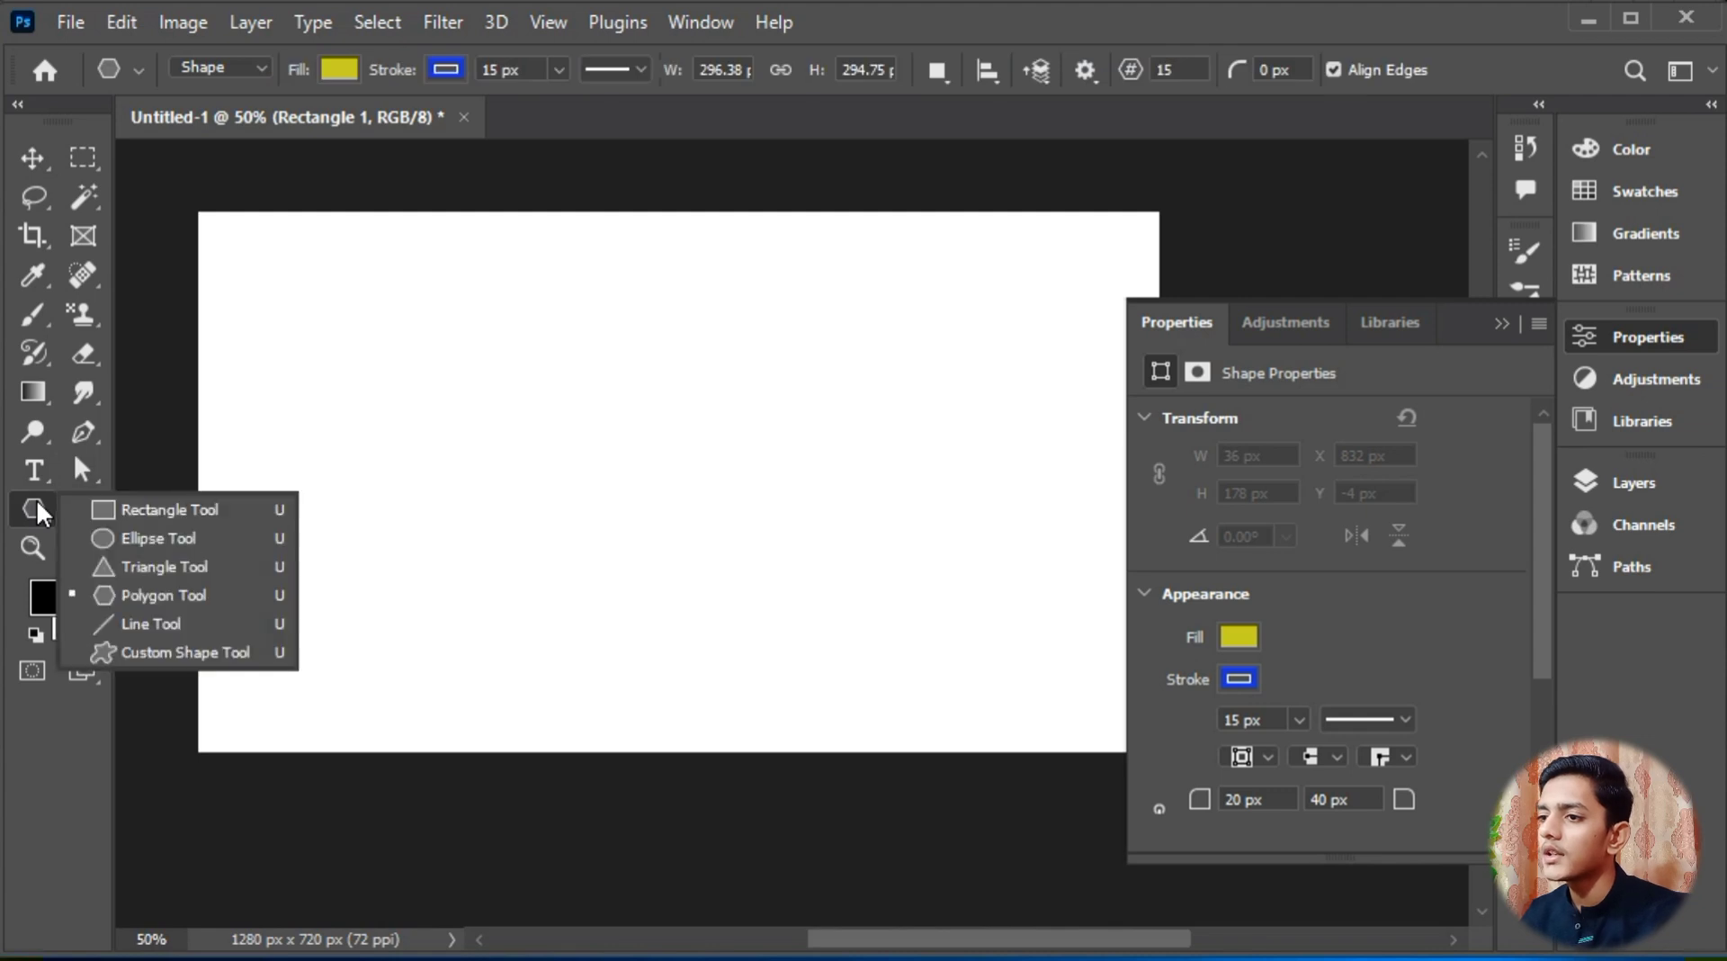
{"action": "left_click", "coordinate": [178, 592]}
{"action": "left_click", "coordinate": [186, 606]}
{"action": "left_click_drag", "start_coordinate": [178, 220], "coordinate": [636, 585]}
{"action": "left_click_drag", "start_coordinate": [772, 240], "coordinate": [520, 655]}
{"action": "left_click_drag", "start_coordinate": [595, 301], "coordinate": [845, 647]}
{"action": "left_click_drag", "start_coordinate": [952, 283], "coordinate": [792, 691]}
{"action": "left_click_drag", "start_coordinate": [835, 357], "coordinate": [1023, 621]}
{"action": "left_click_drag", "start_coordinate": [1022, 282], "coordinate": [941, 619]}
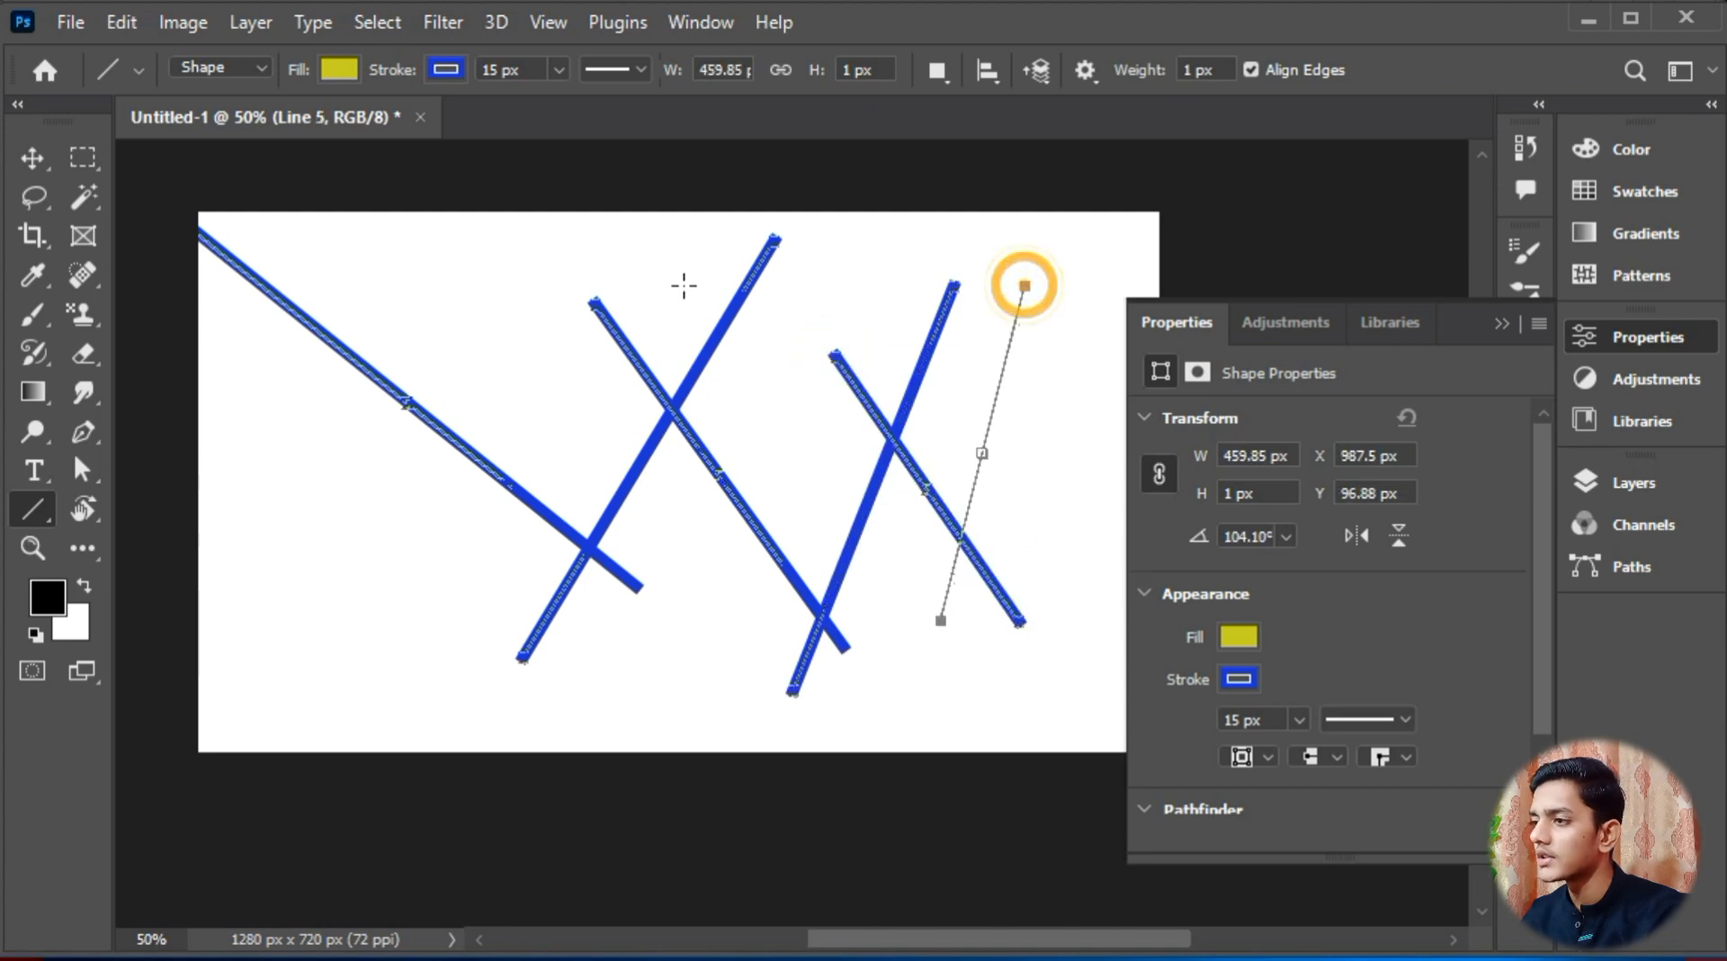
{"action": "left_click_drag", "start_coordinate": [679, 250], "coordinate": [898, 552]}
{"action": "left_click_drag", "start_coordinate": [862, 248], "coordinate": [720, 574]}
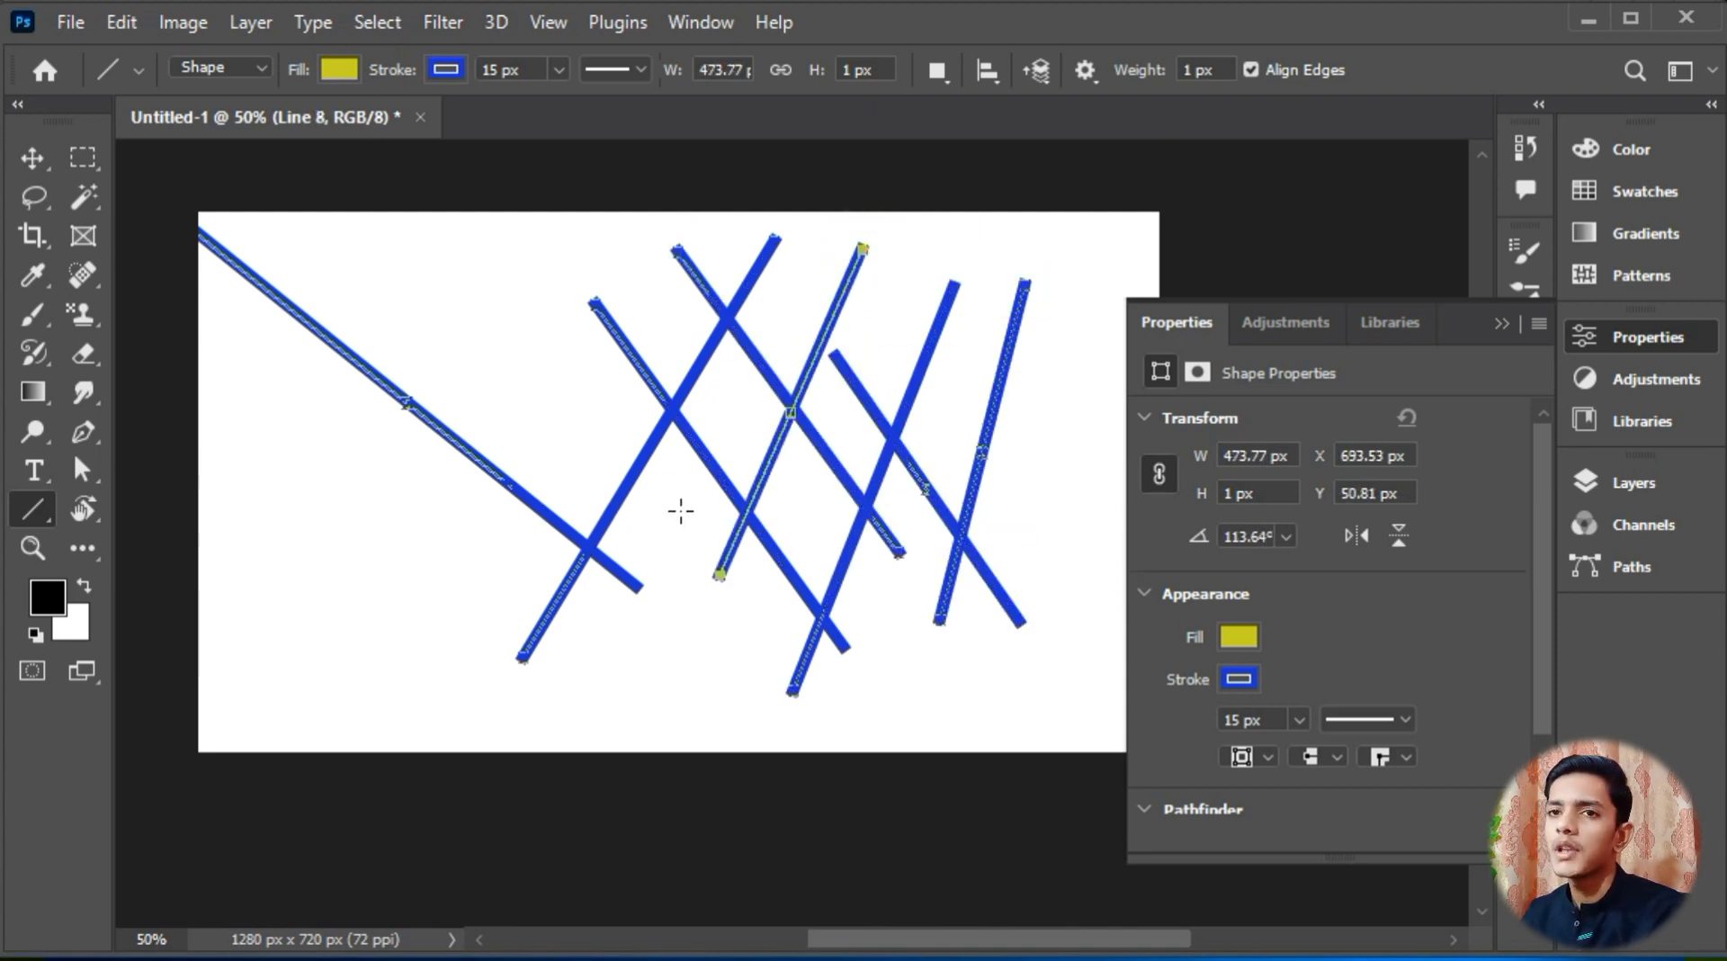
Step: Undo all eight blue lines to clear the canvas
{"action": "key", "text": "ctrl+z"}
{"action": "key", "text": "ctrl+z"}
{"action": "key", "text": "ctrl+z"}
{"action": "key", "text": "ctrl+z"}
{"action": "key", "text": "ctrl+z"}
{"action": "key", "text": "ctrl+z"}
{"action": "key", "text": "ctrl+z"}
{"action": "key", "text": "ctrl+z"}
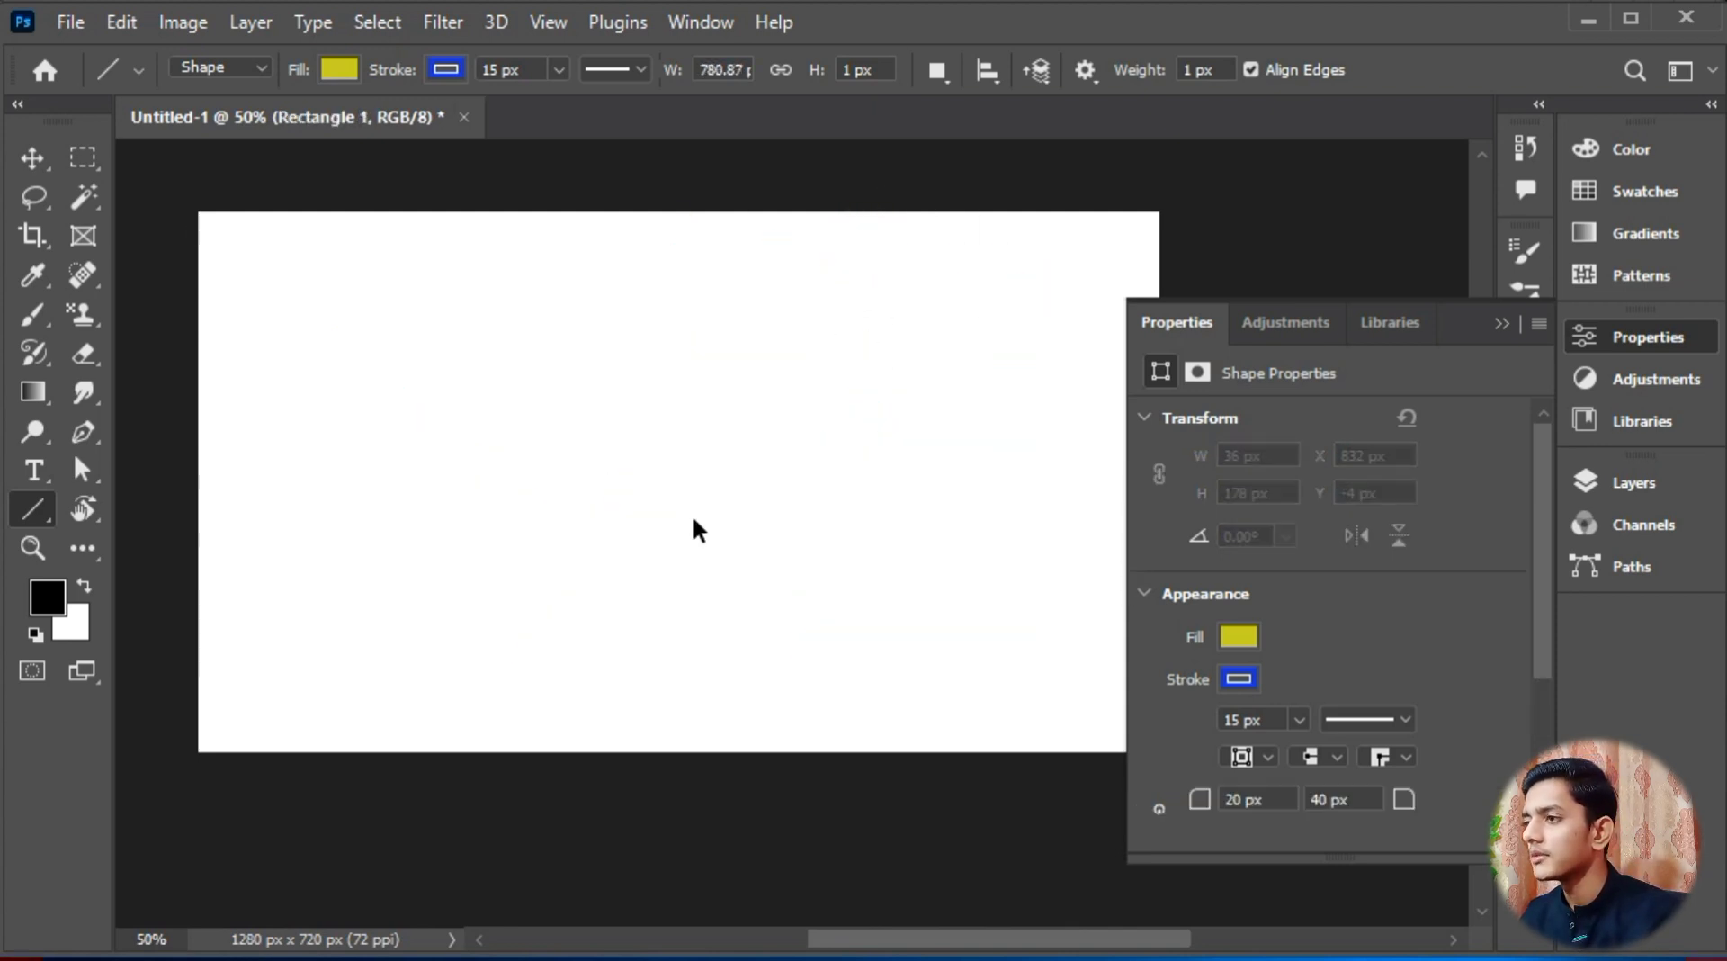
Step: Set the Line tool to Pixels mode with a weight of 6 px and create a new empty layer above the Background
{"action": "left_click", "coordinate": [234, 68]}
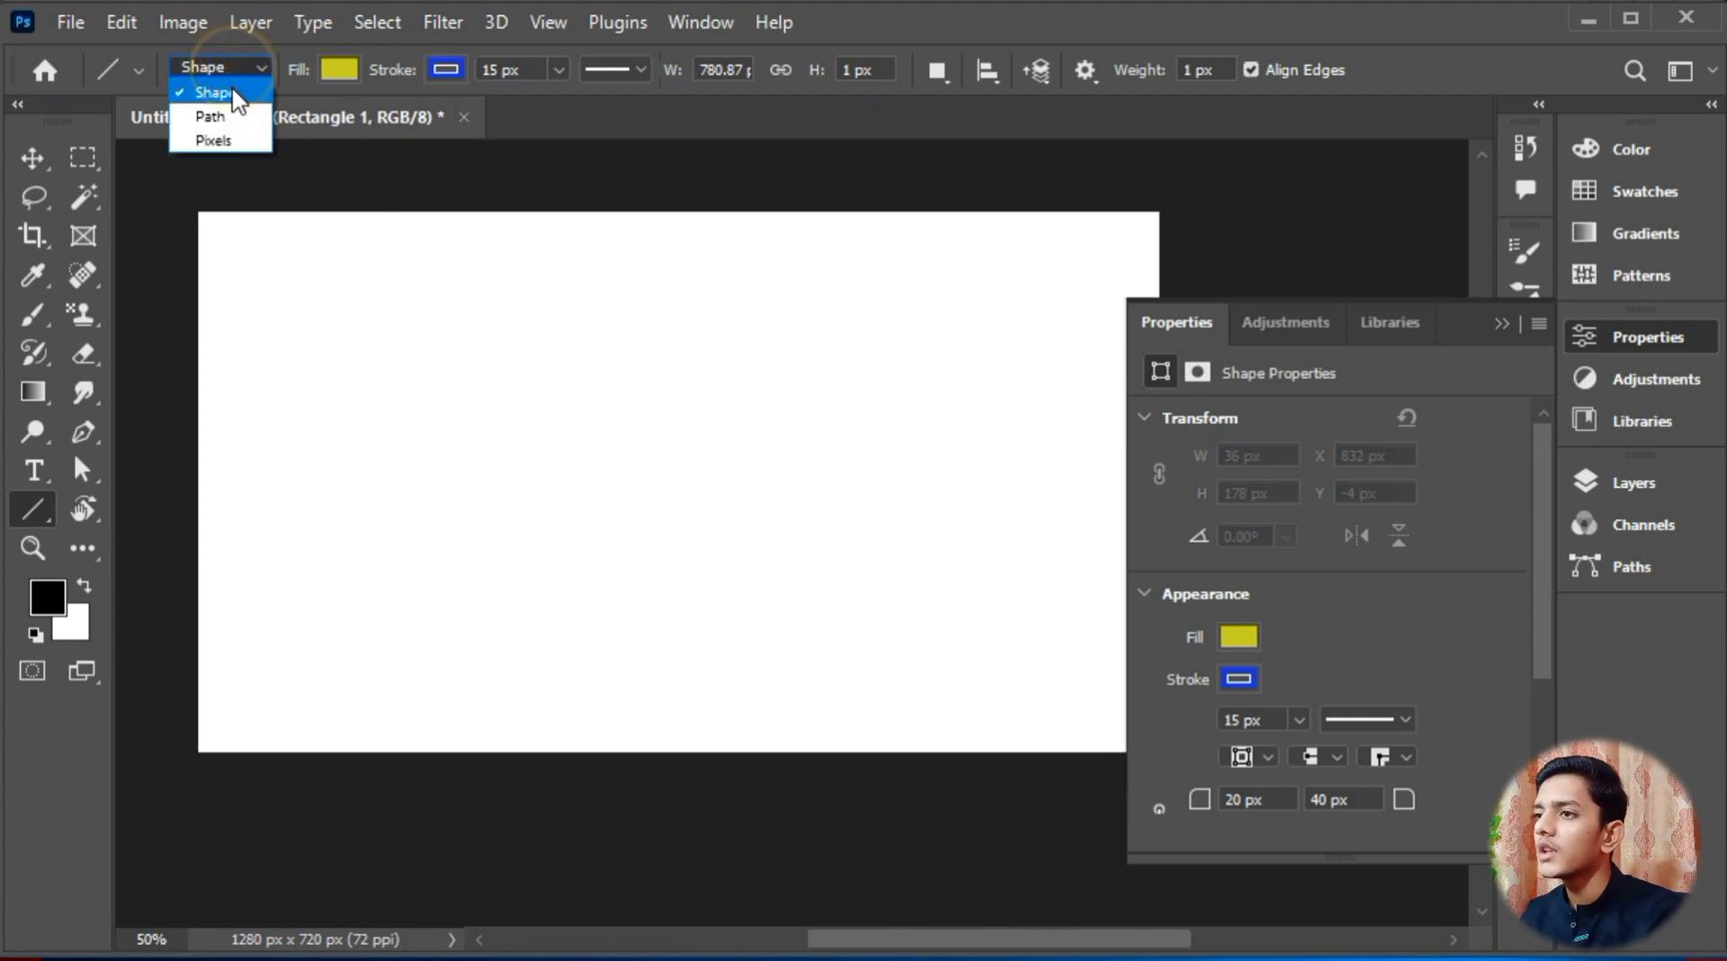
{"action": "left_click", "coordinate": [231, 140]}
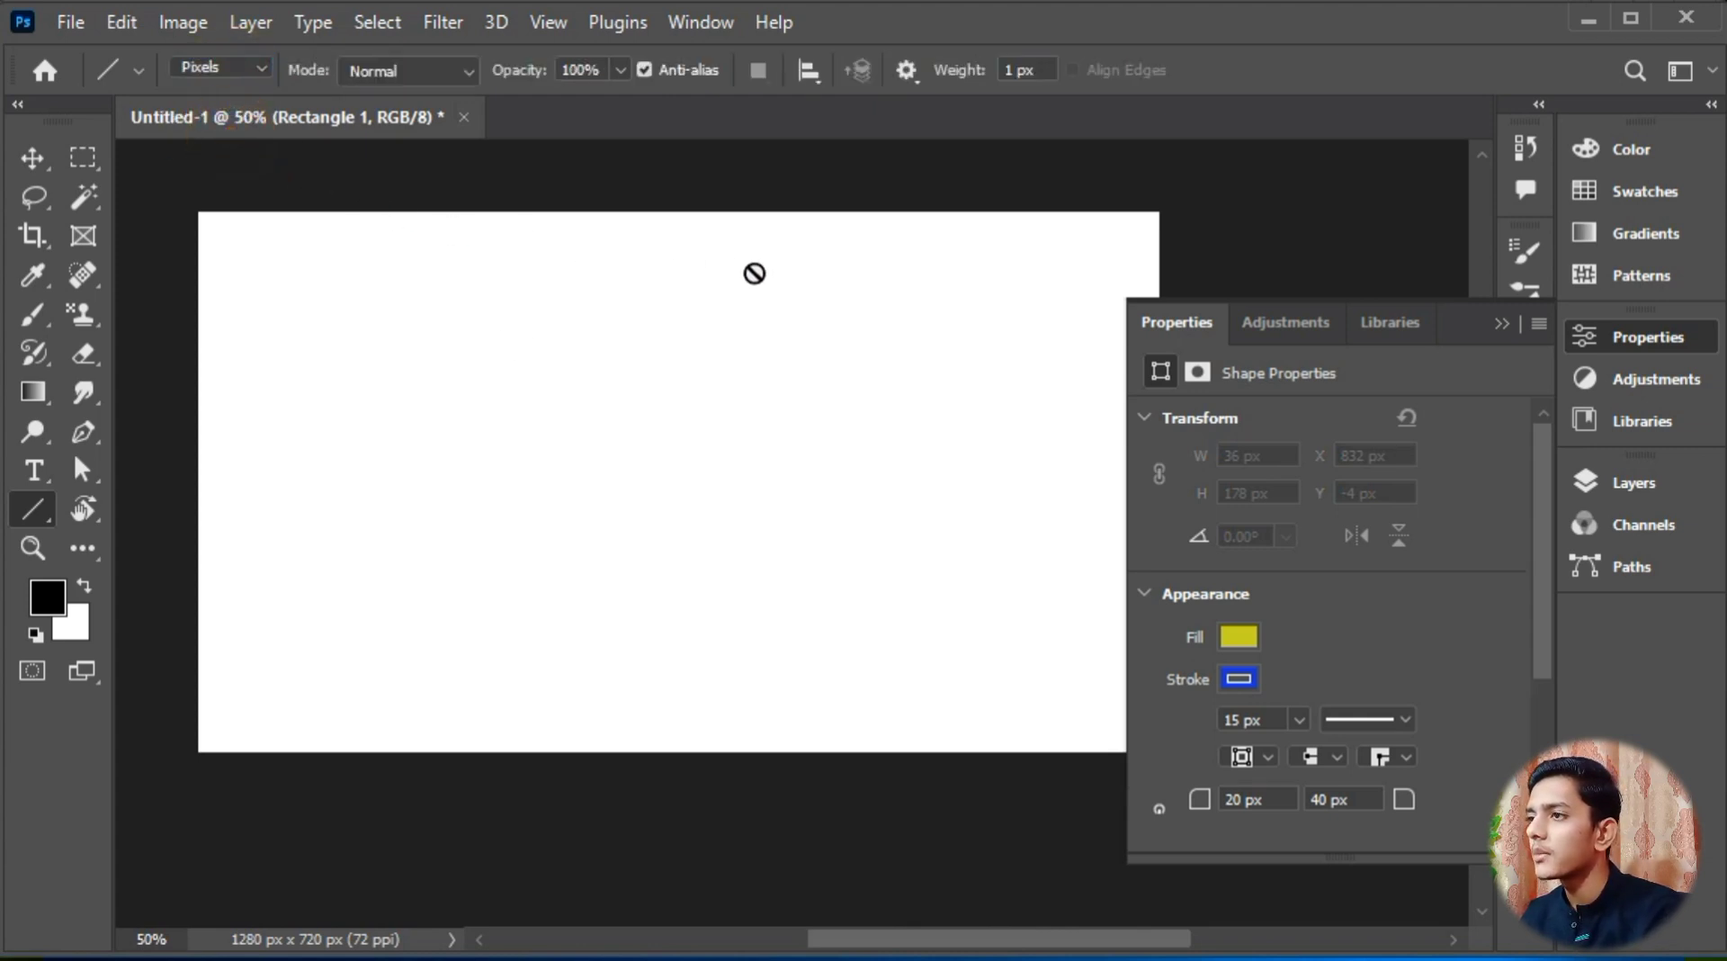
{"action": "key", "text": "Up"}
{"action": "key", "text": "Up"}
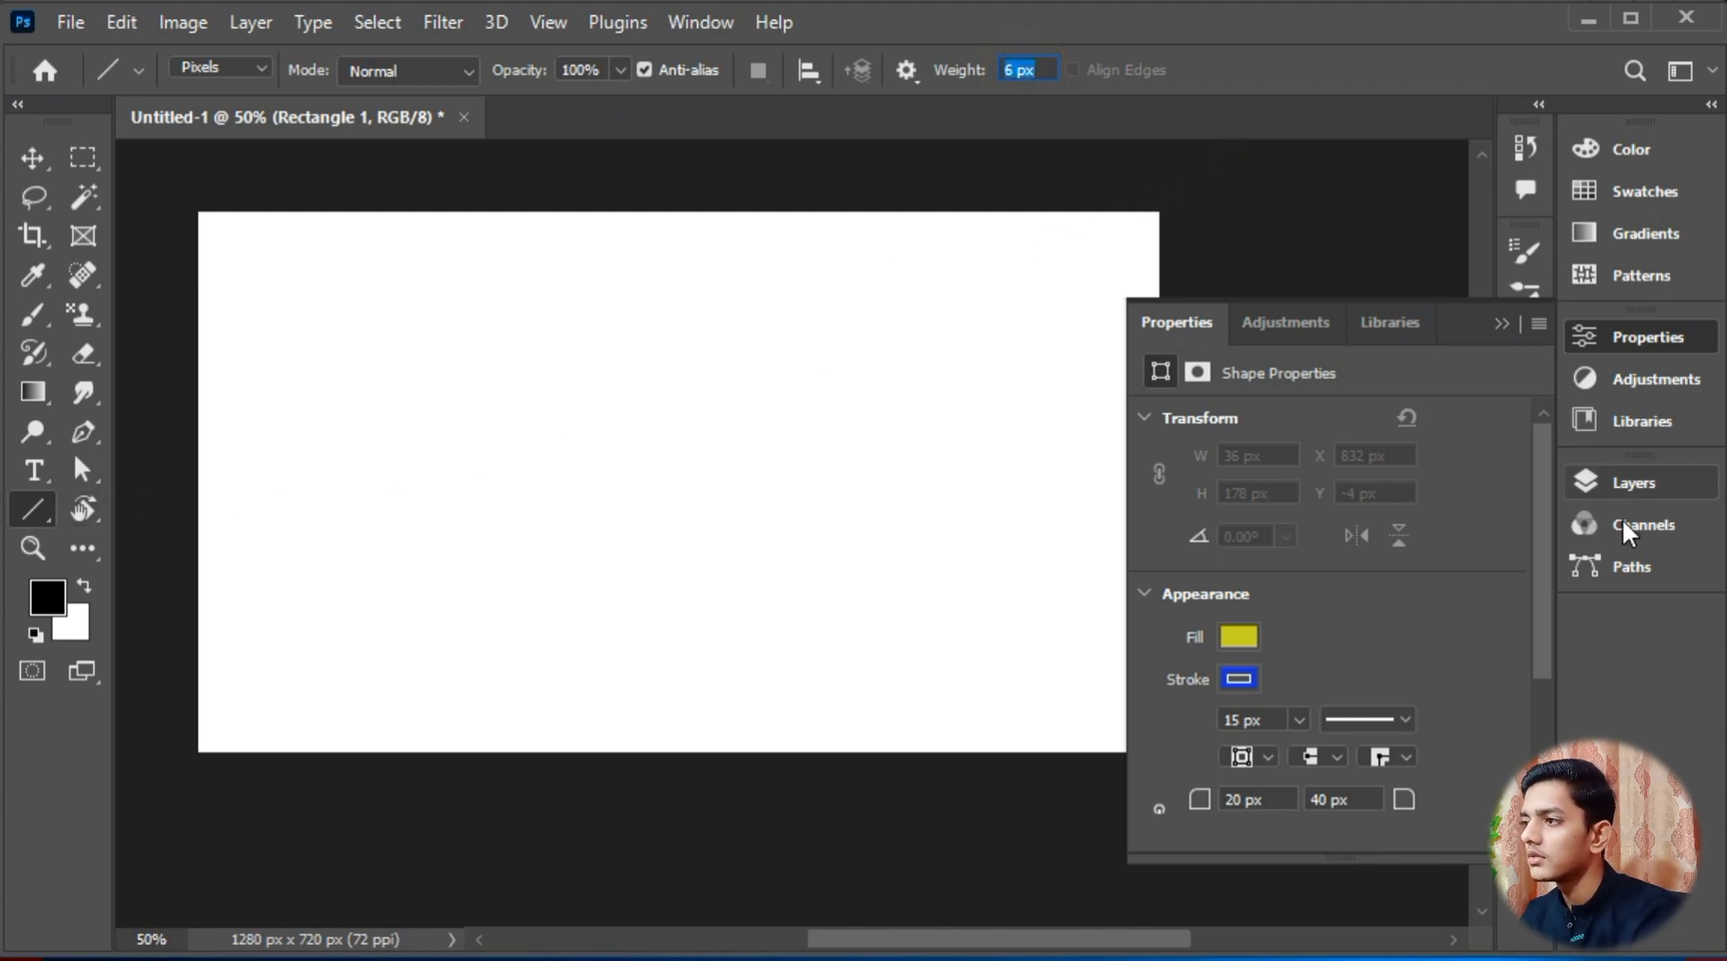
{"action": "left_click", "coordinate": [1631, 483]}
{"action": "left_click_drag", "start_coordinate": [1462, 517], "coordinate": [1500, 909]}
{"action": "left_click", "coordinate": [1465, 906]}
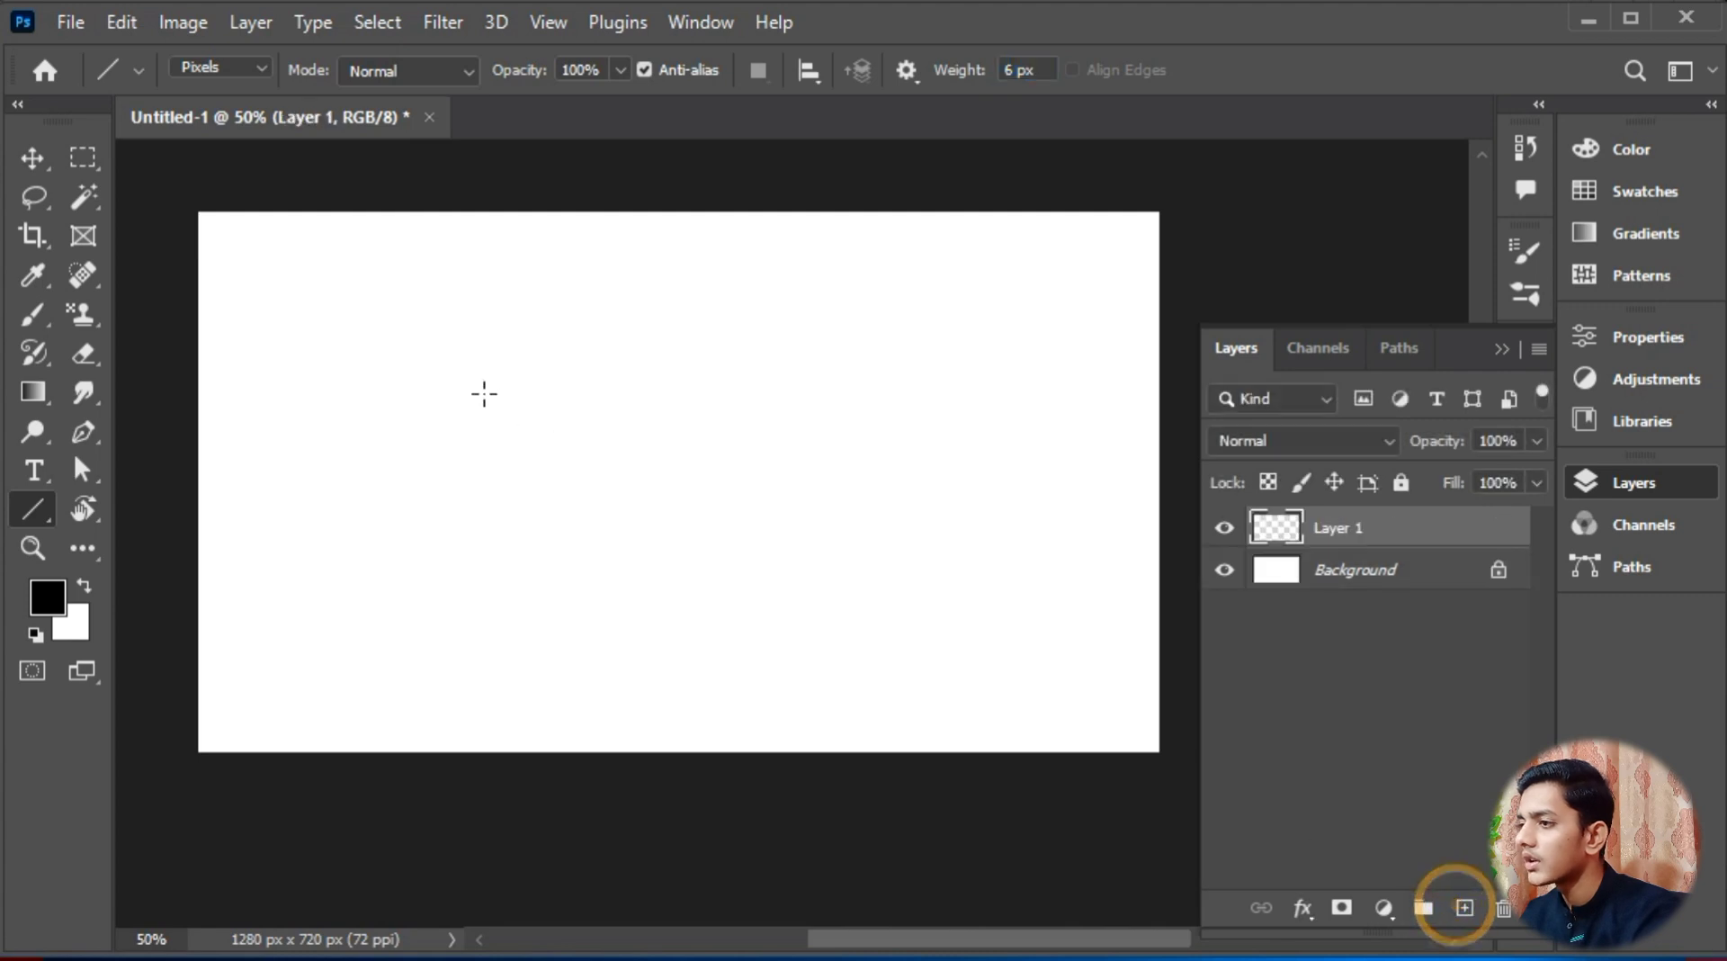
Step: Draw a black diagonal pixel line across the canvas from the upper-left to the lower-right corner and inspect it up close
{"action": "left_click_drag", "start_coordinate": [198, 217], "coordinate": [1161, 763]}
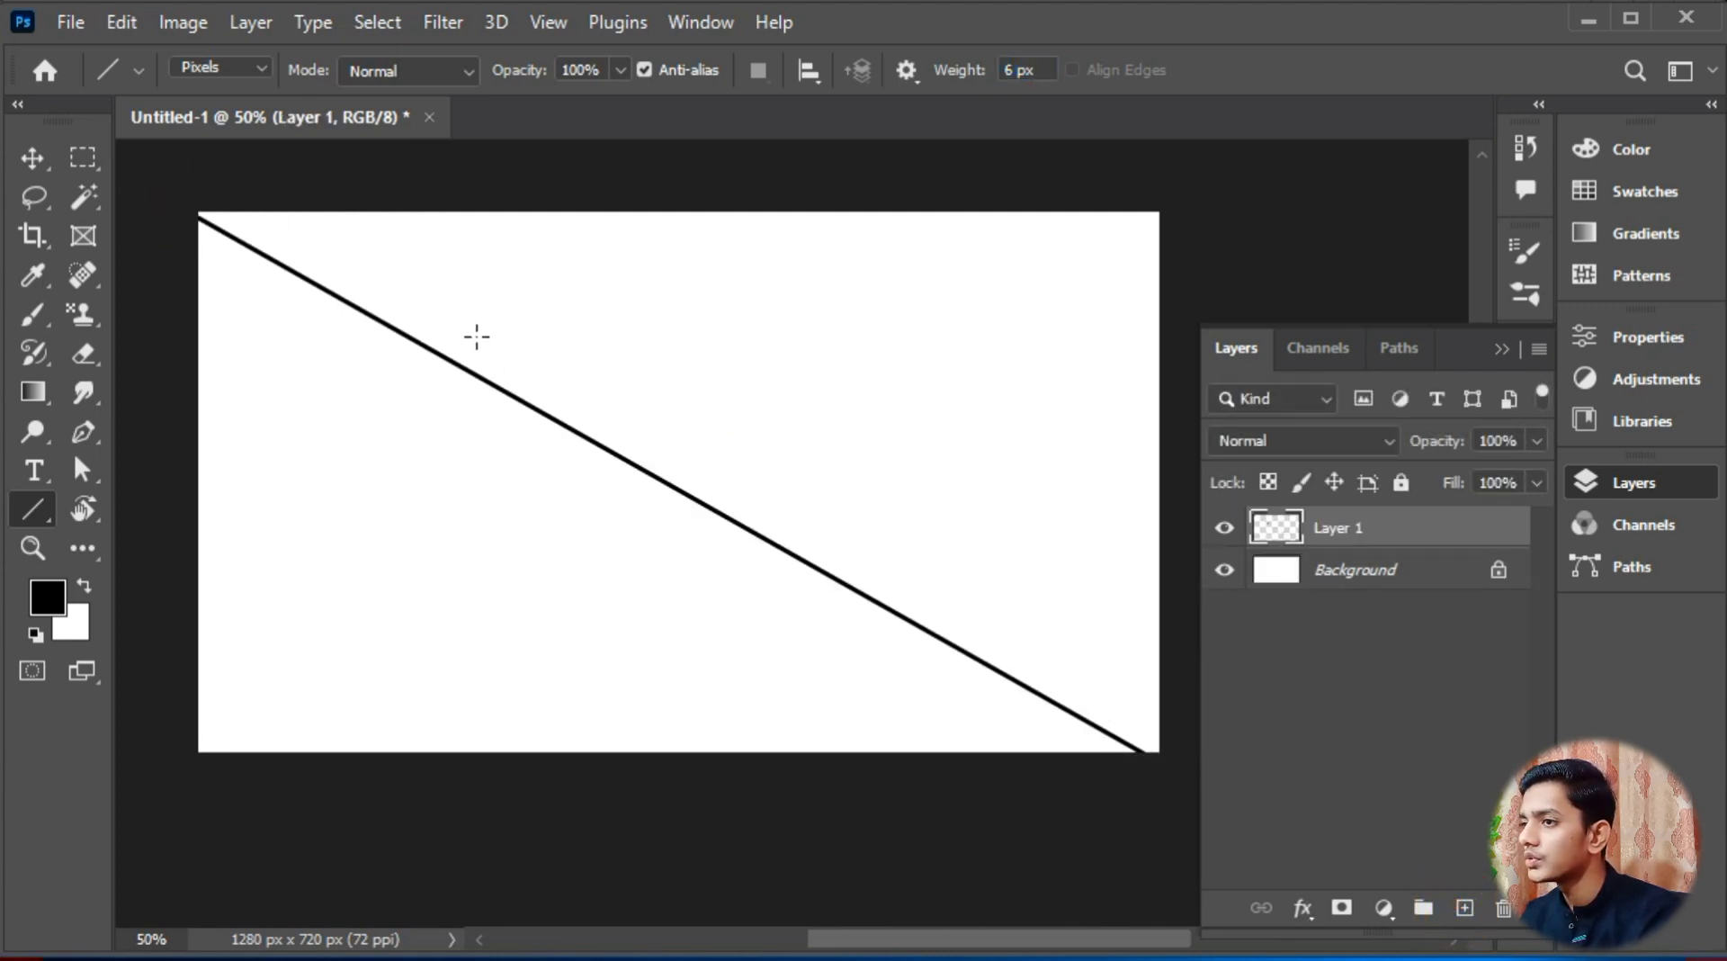
{"action": "key", "text": "ctrl+plus"}
{"action": "key", "text": "ctrl+plus"}
{"action": "key", "text": "ctrl+plus"}
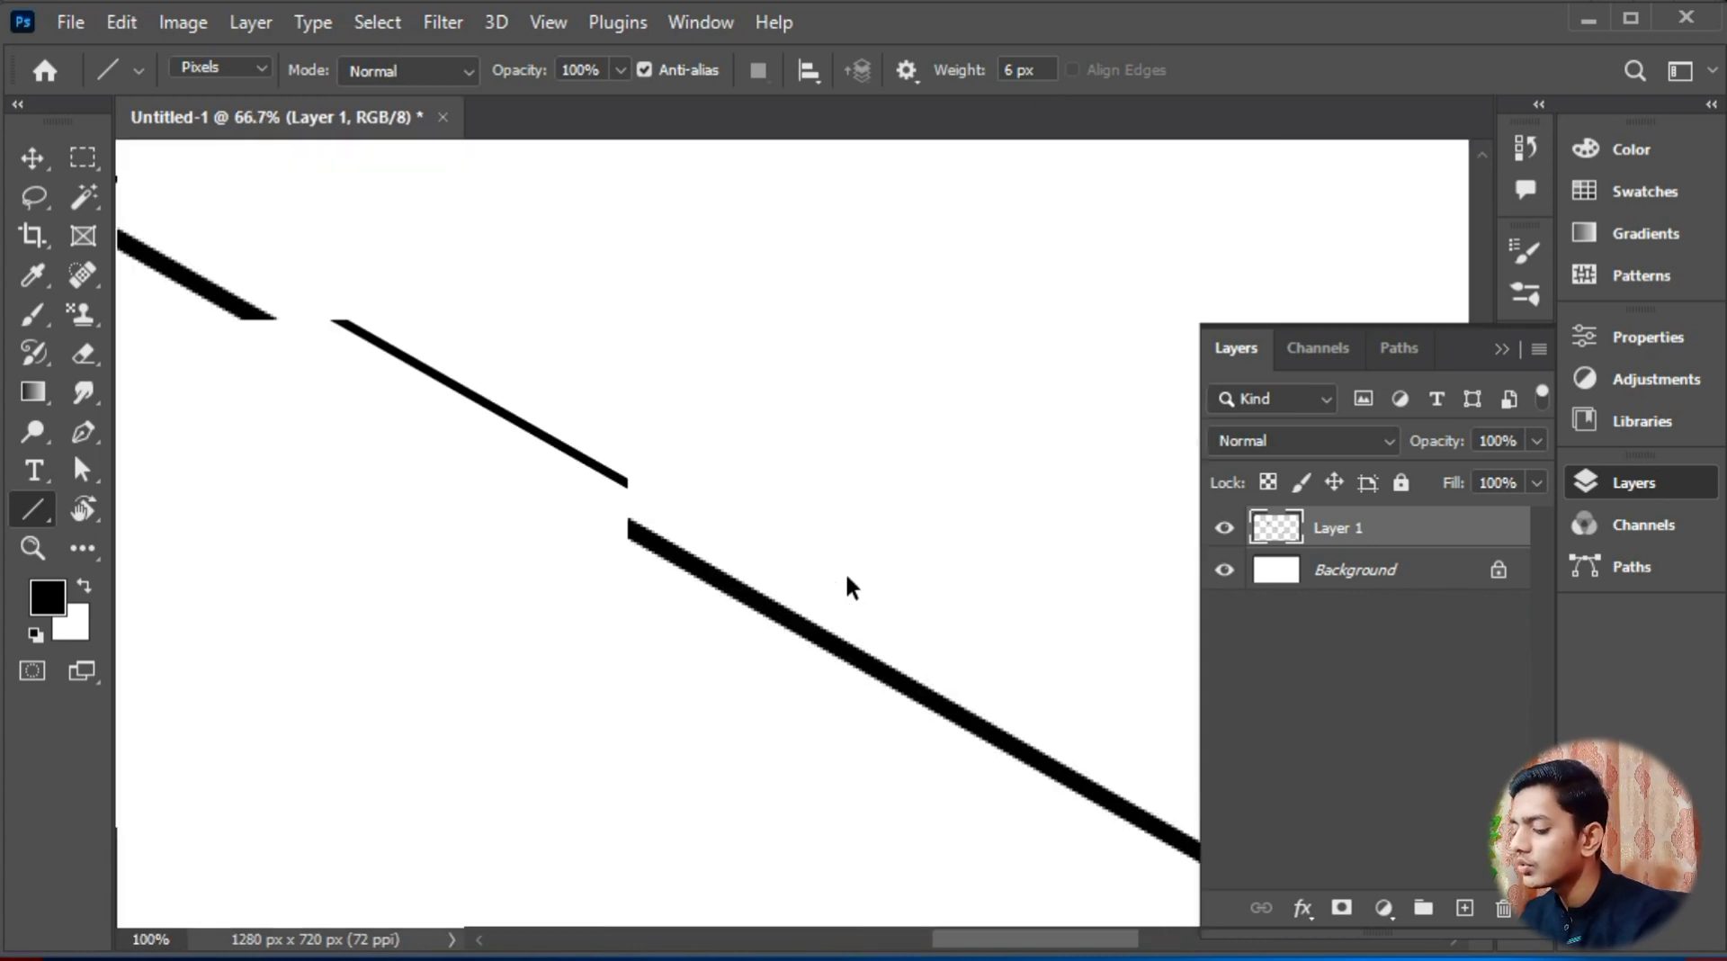
{"action": "key", "text": "ctrl+minus"}
{"action": "key", "text": "ctrl+minus"}
{"action": "key", "text": "ctrl+minus"}
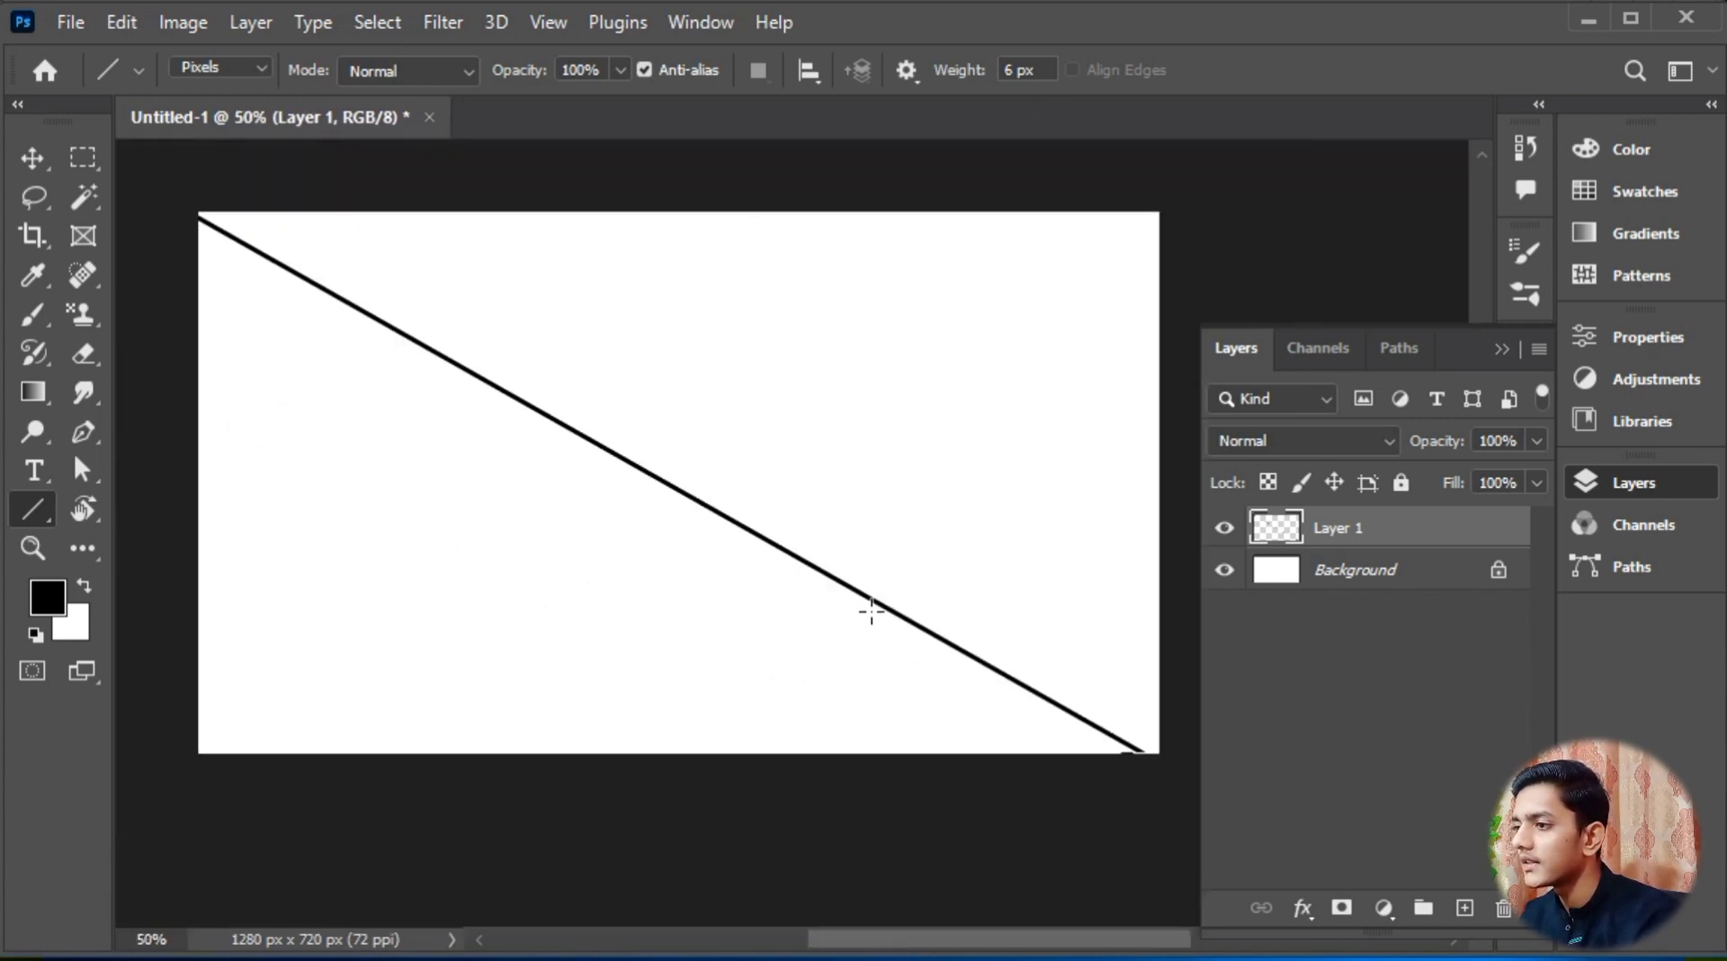
Step: Set the line weight to 45 px, draw a thick line across the thin diagonal, and inspect its edges
{"action": "left_click_drag", "start_coordinate": [868, 526], "coordinate": [910, 612]}
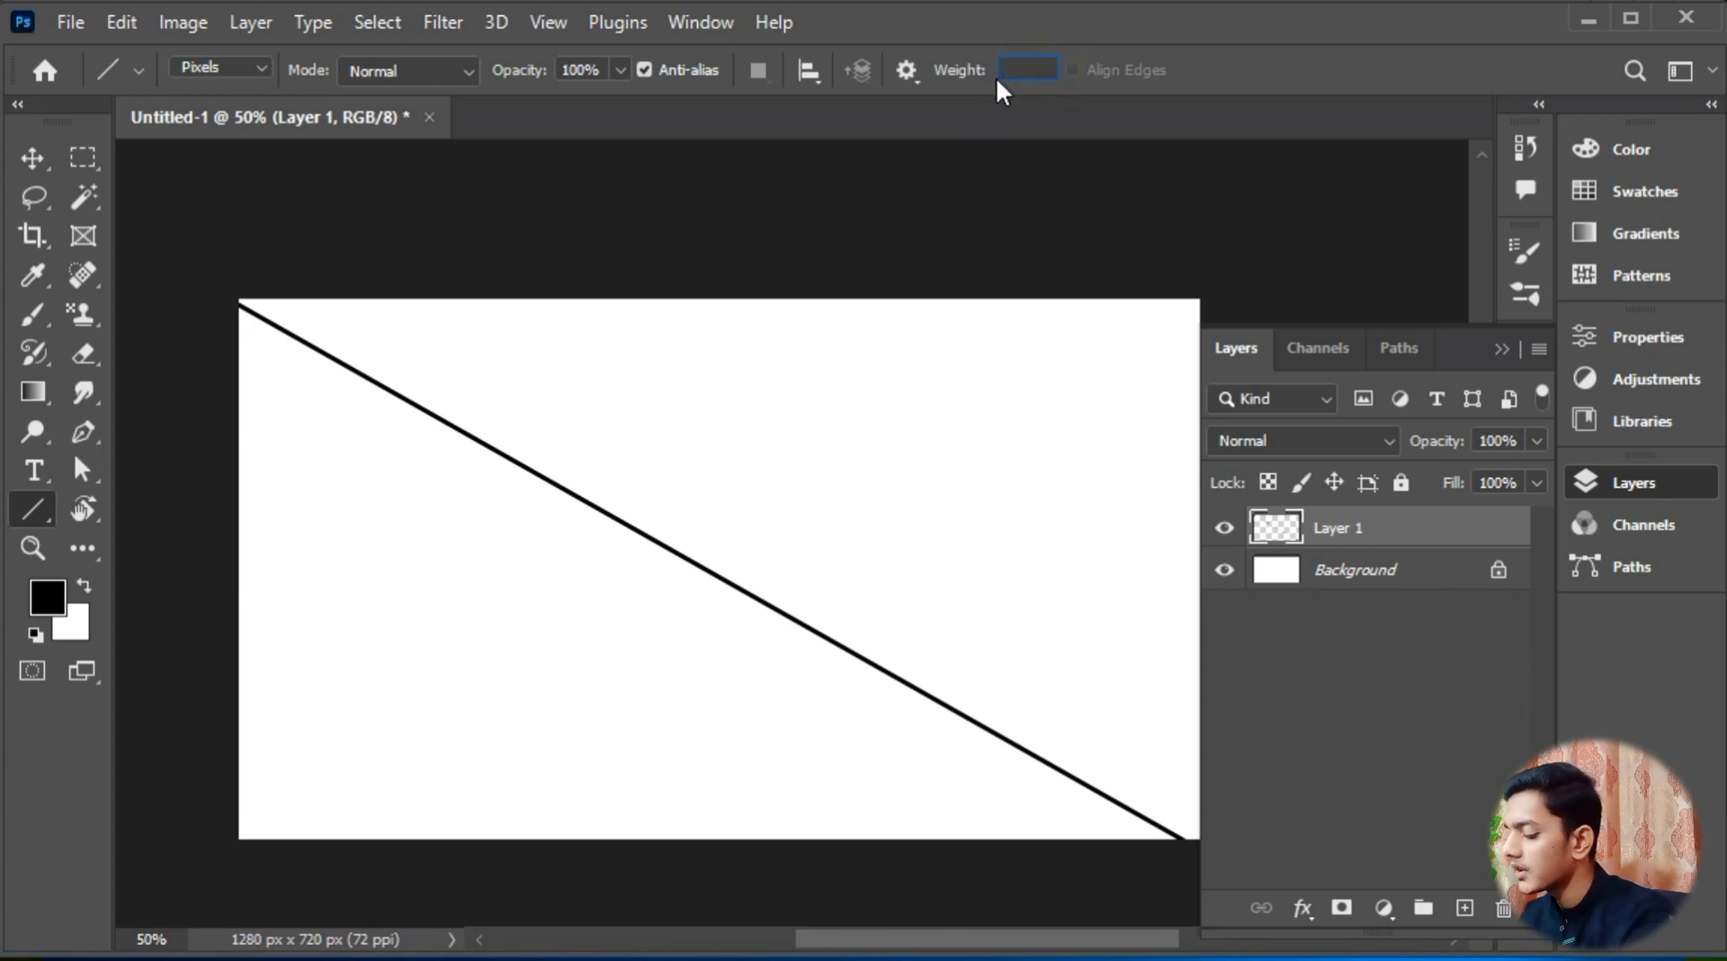
{"action": "type", "text": "45"}
{"action": "key", "text": "Return"}
{"action": "left_click_drag", "start_coordinate": [1003, 262], "coordinate": [553, 828]}
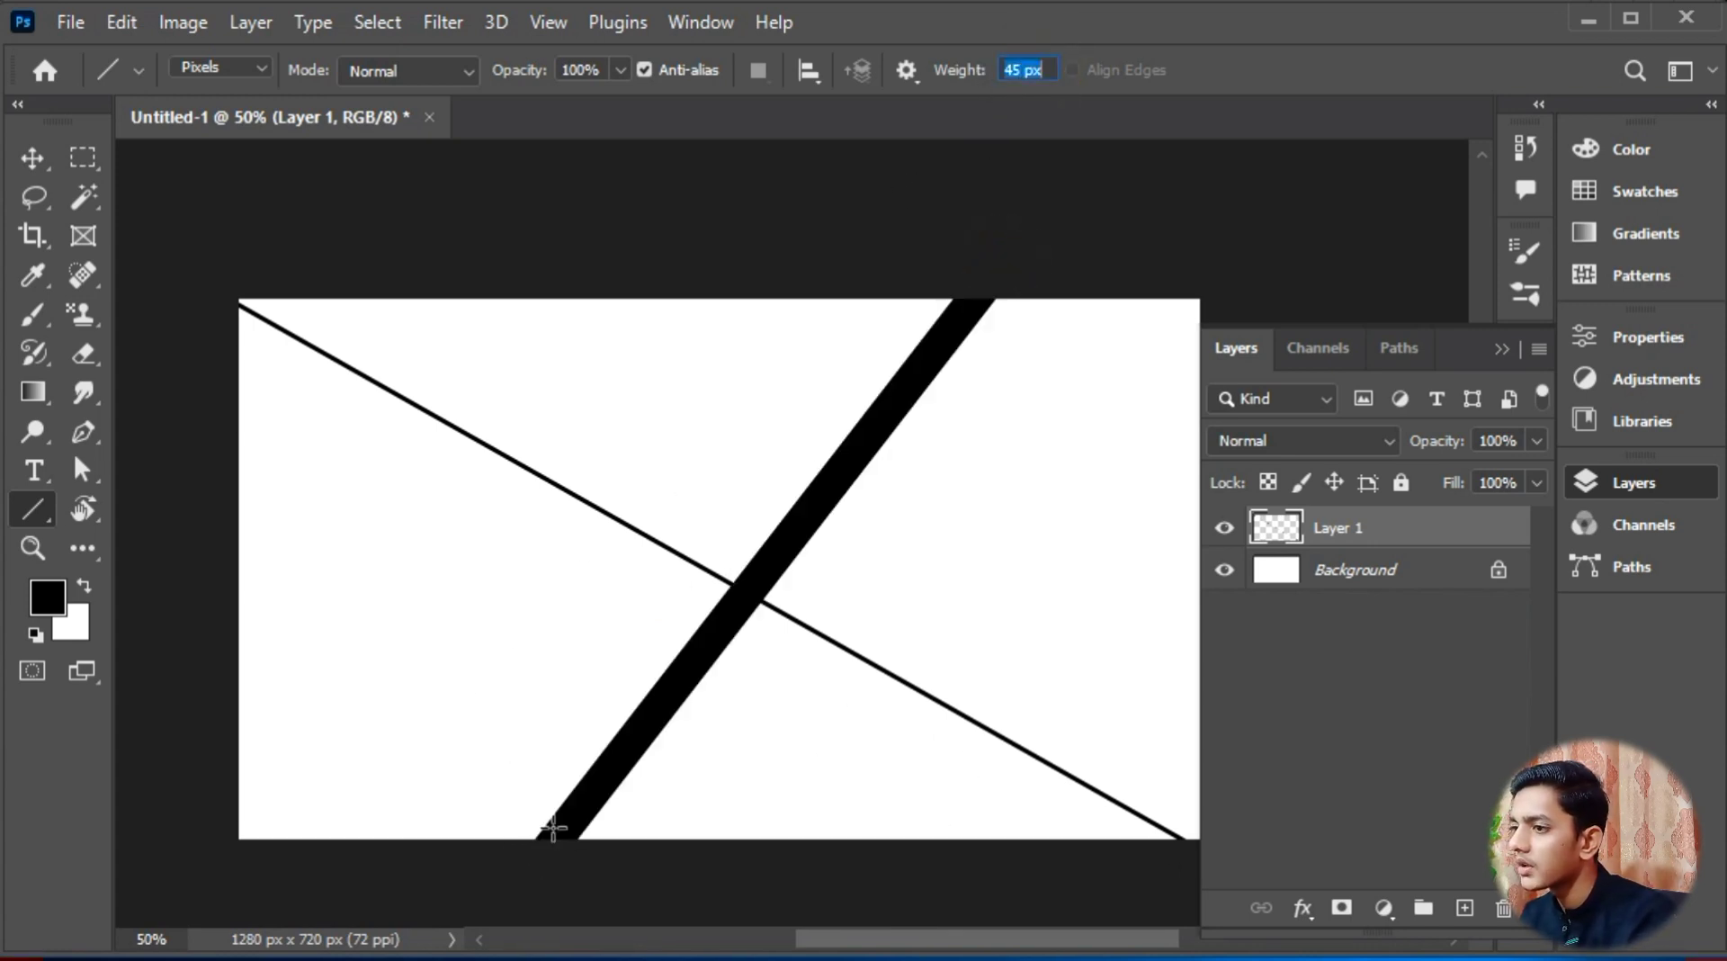
{"action": "key", "text": "ctrl+plus"}
{"action": "key", "text": "ctrl+plus"}
{"action": "key", "text": "ctrl+plus"}
{"action": "key", "text": "ctrl+plus"}
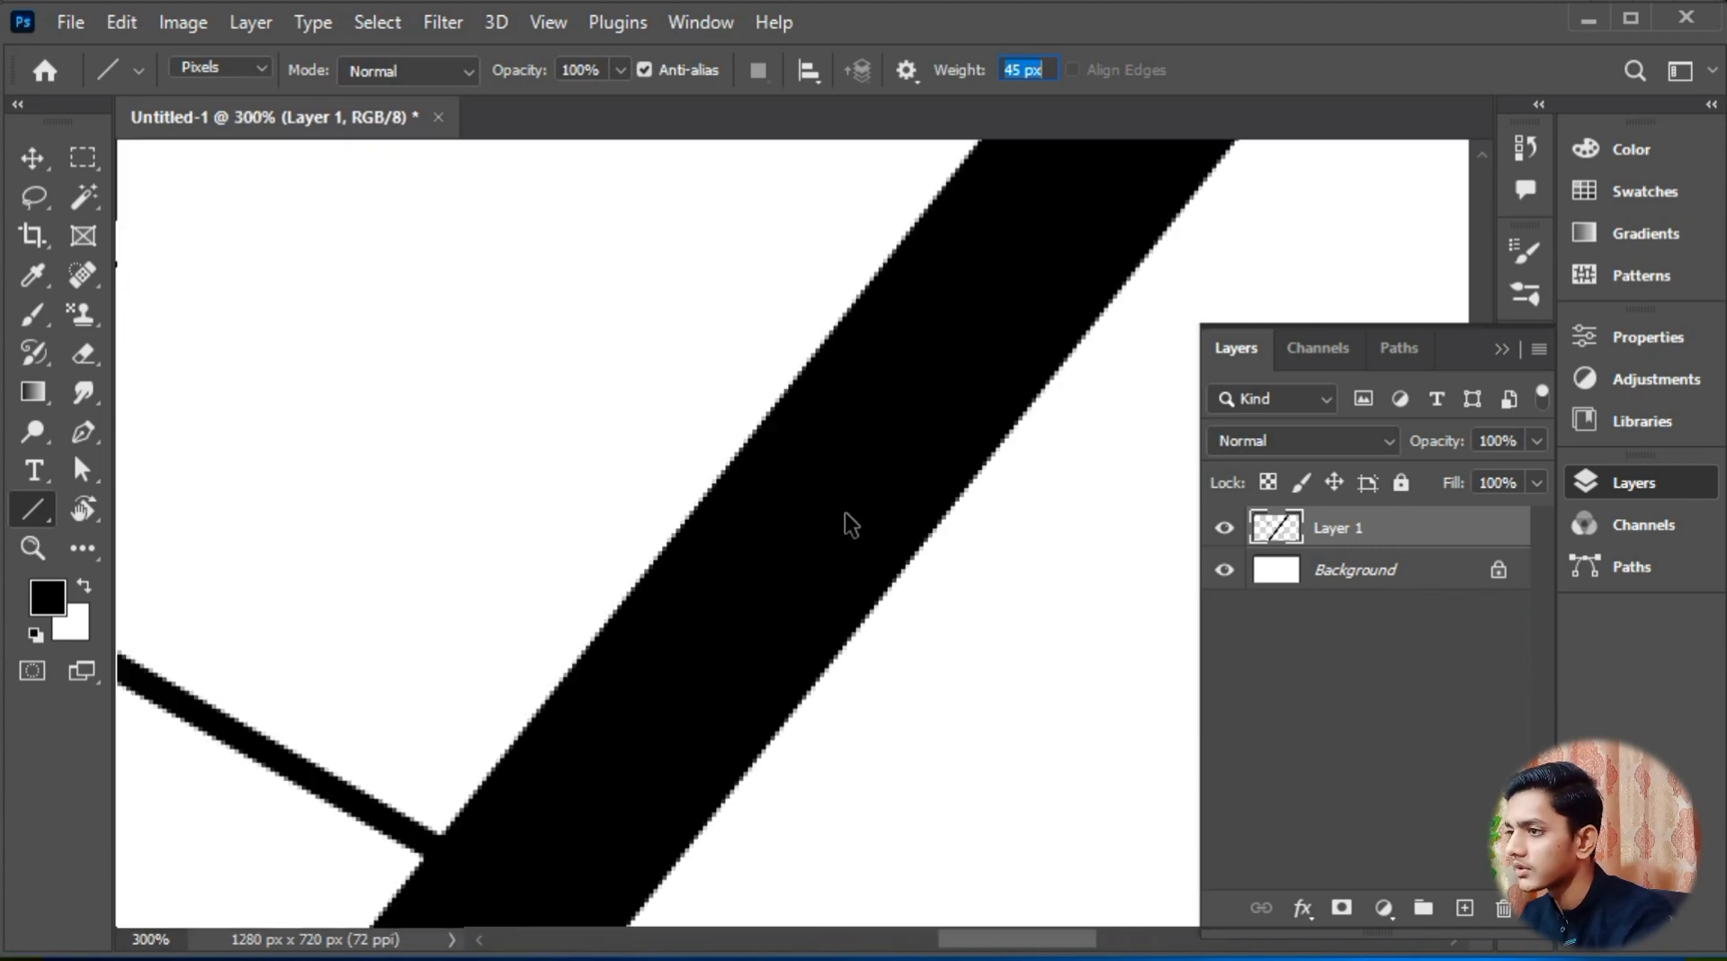
Step: Undo both the thick and the thin pixel lines
{"action": "key", "text": "ctrl+minus"}
{"action": "key", "text": "ctrl+minus"}
{"action": "key", "text": "ctrl+minus"}
{"action": "key", "text": "ctrl+minus"}
{"action": "key", "text": "ctrl+z"}
{"action": "key", "text": "ctrl+z"}
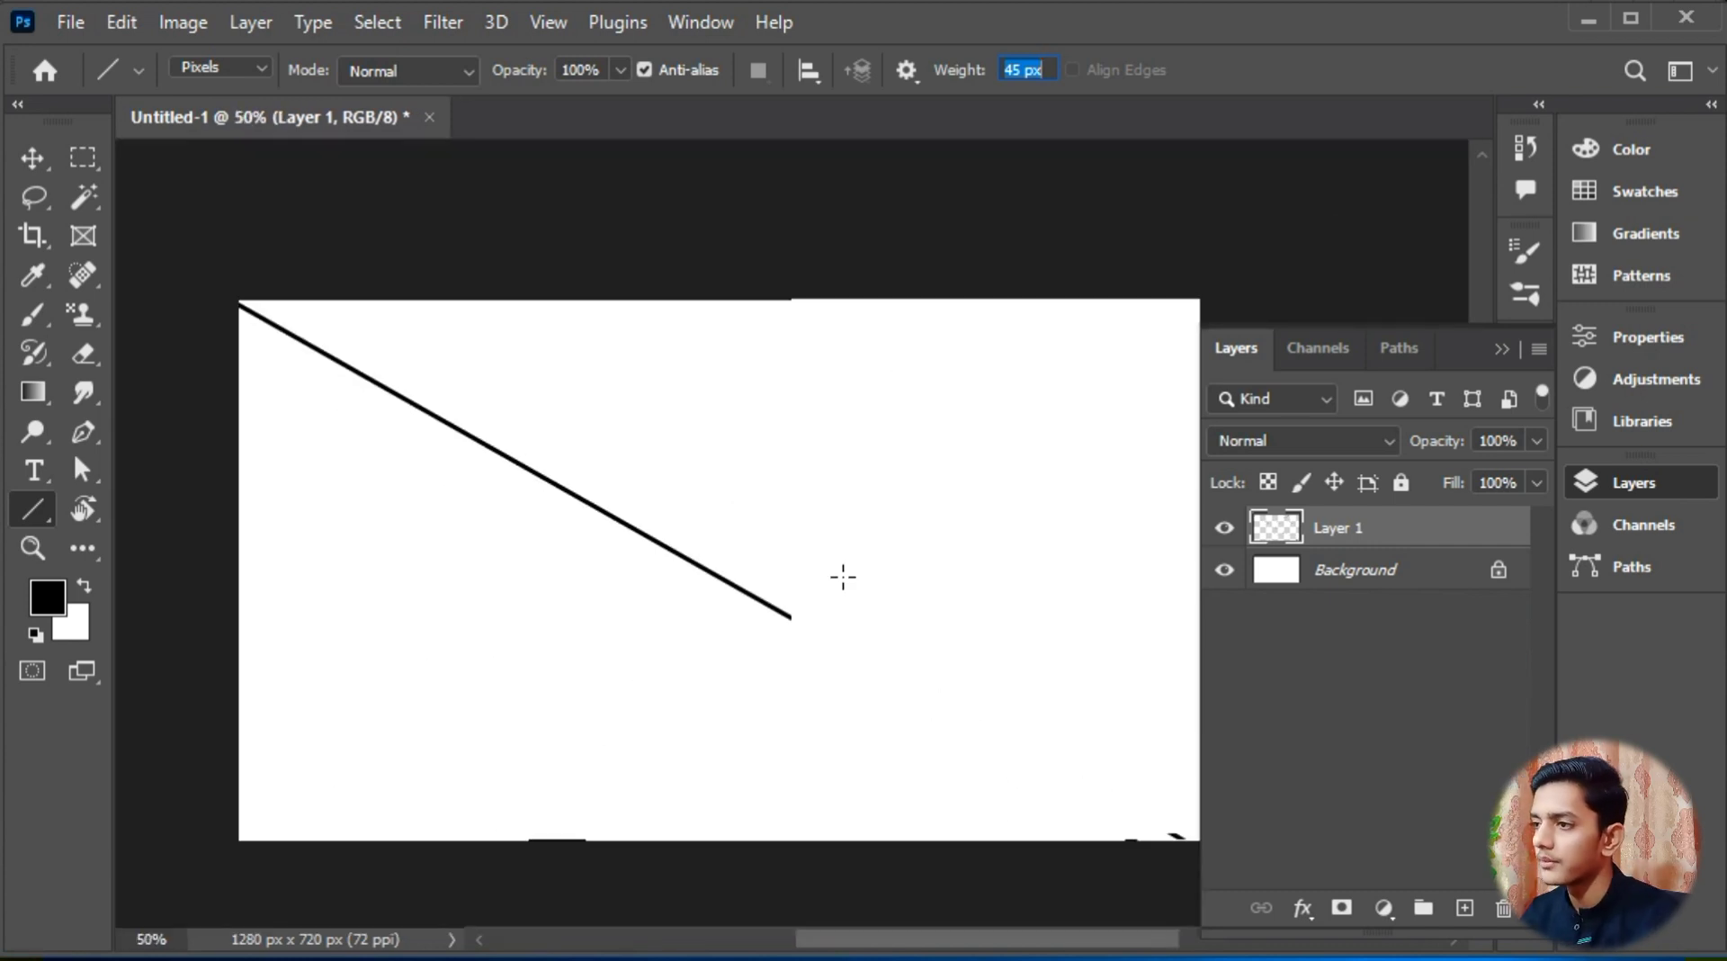
Step: Set the Line tool to Path mode and draw a 45 px wide diagonal path about 956 px long
{"action": "left_click", "coordinate": [248, 66]}
{"action": "left_click", "coordinate": [235, 112]}
{"action": "mouse_move", "coordinate": [280, 392]}
{"action": "left_mouse_down"}
{"action": "mouse_move", "coordinate": [441, 513]}
{"action": "mouse_move", "coordinate": [913, 729]}
{"action": "left_mouse_up"}
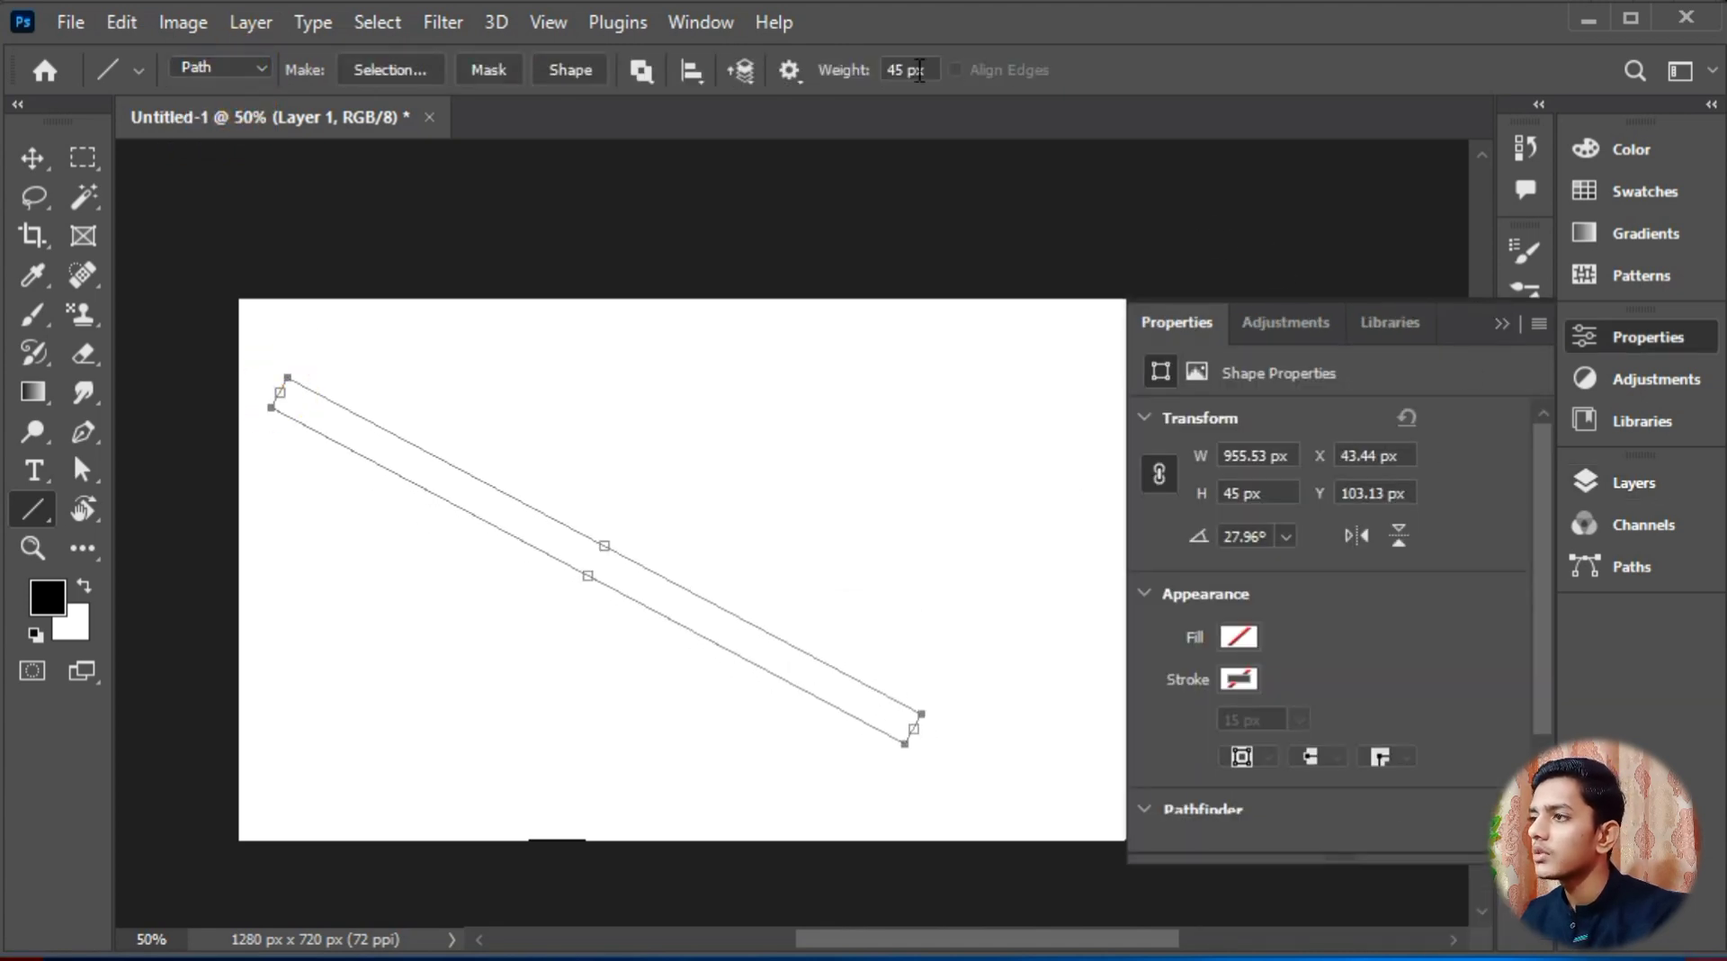
Step: Set the line weight to 0 px and draw two crossing line paths, the second about 788 px long
{"action": "left_click_drag", "start_coordinate": [896, 65], "coordinate": [889, 67]}
{"action": "key", "text": "BackSpace"}
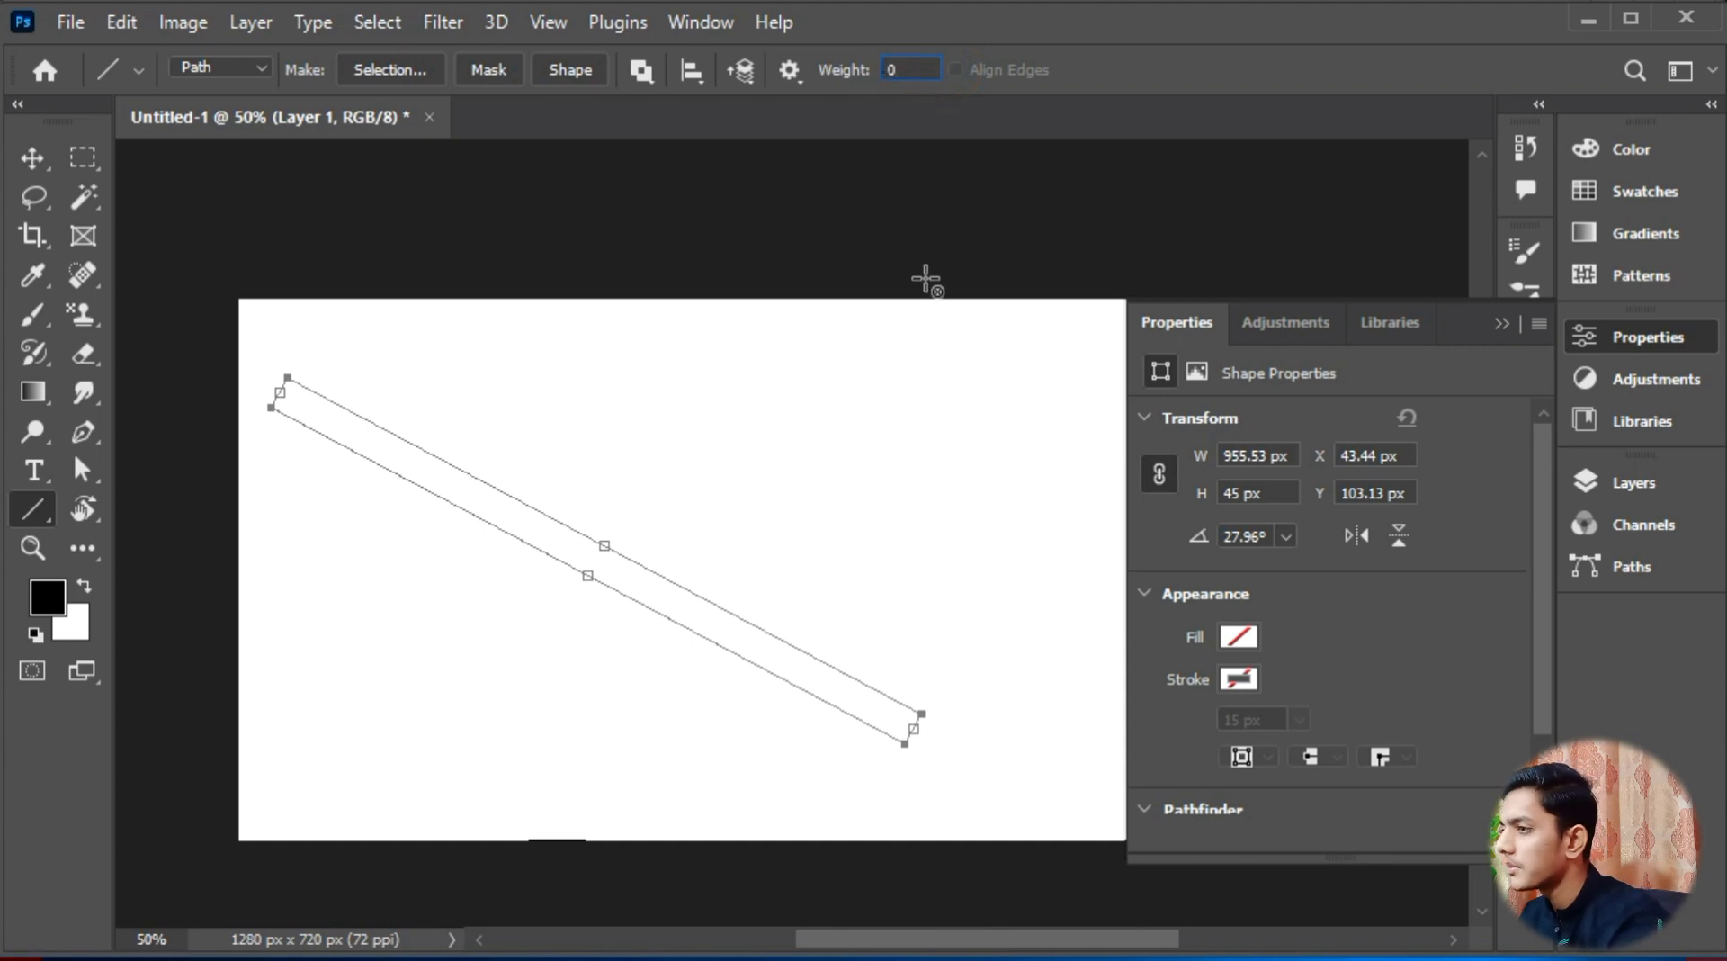
{"action": "mouse_move", "coordinate": [925, 279]}
{"action": "left_mouse_down"}
{"action": "mouse_move", "coordinate": [675, 744]}
{"action": "mouse_move", "coordinate": [663, 732]}
{"action": "left_mouse_up"}
{"action": "left_click_drag", "start_coordinate": [667, 397], "coordinate": [1077, 823]}
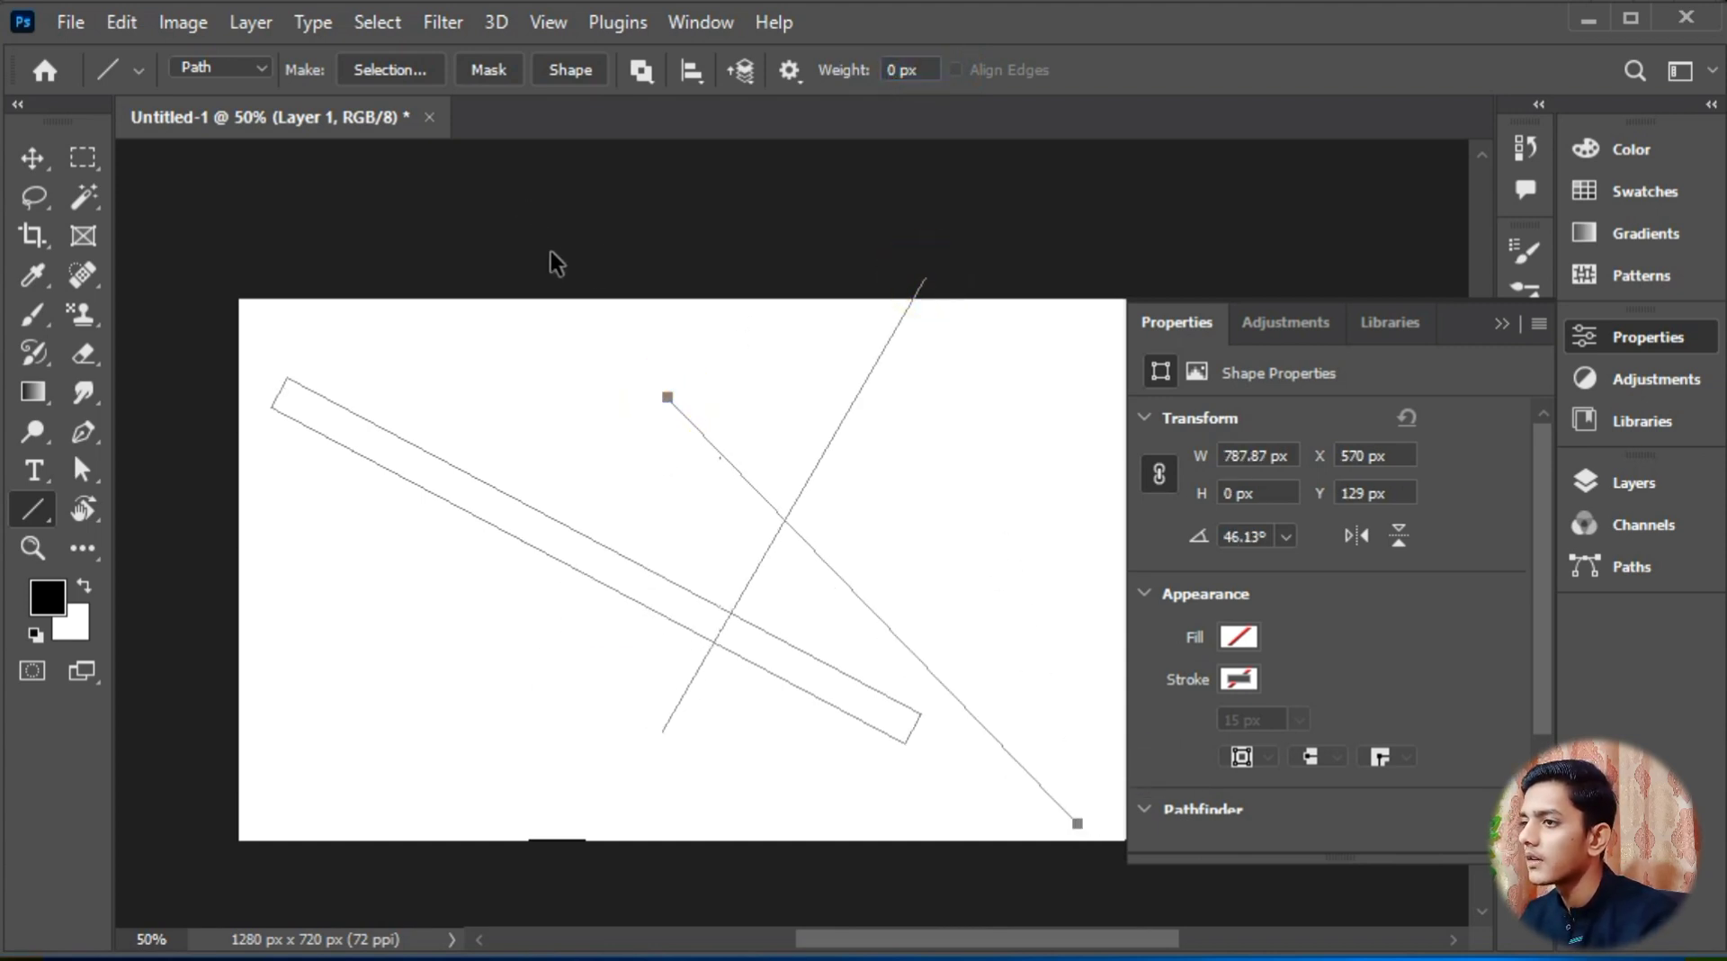
Step: Undo the three line paths
{"action": "key", "text": "ctrl+z"}
{"action": "key", "text": "ctrl+z"}
{"action": "key", "text": "ctrl+z"}
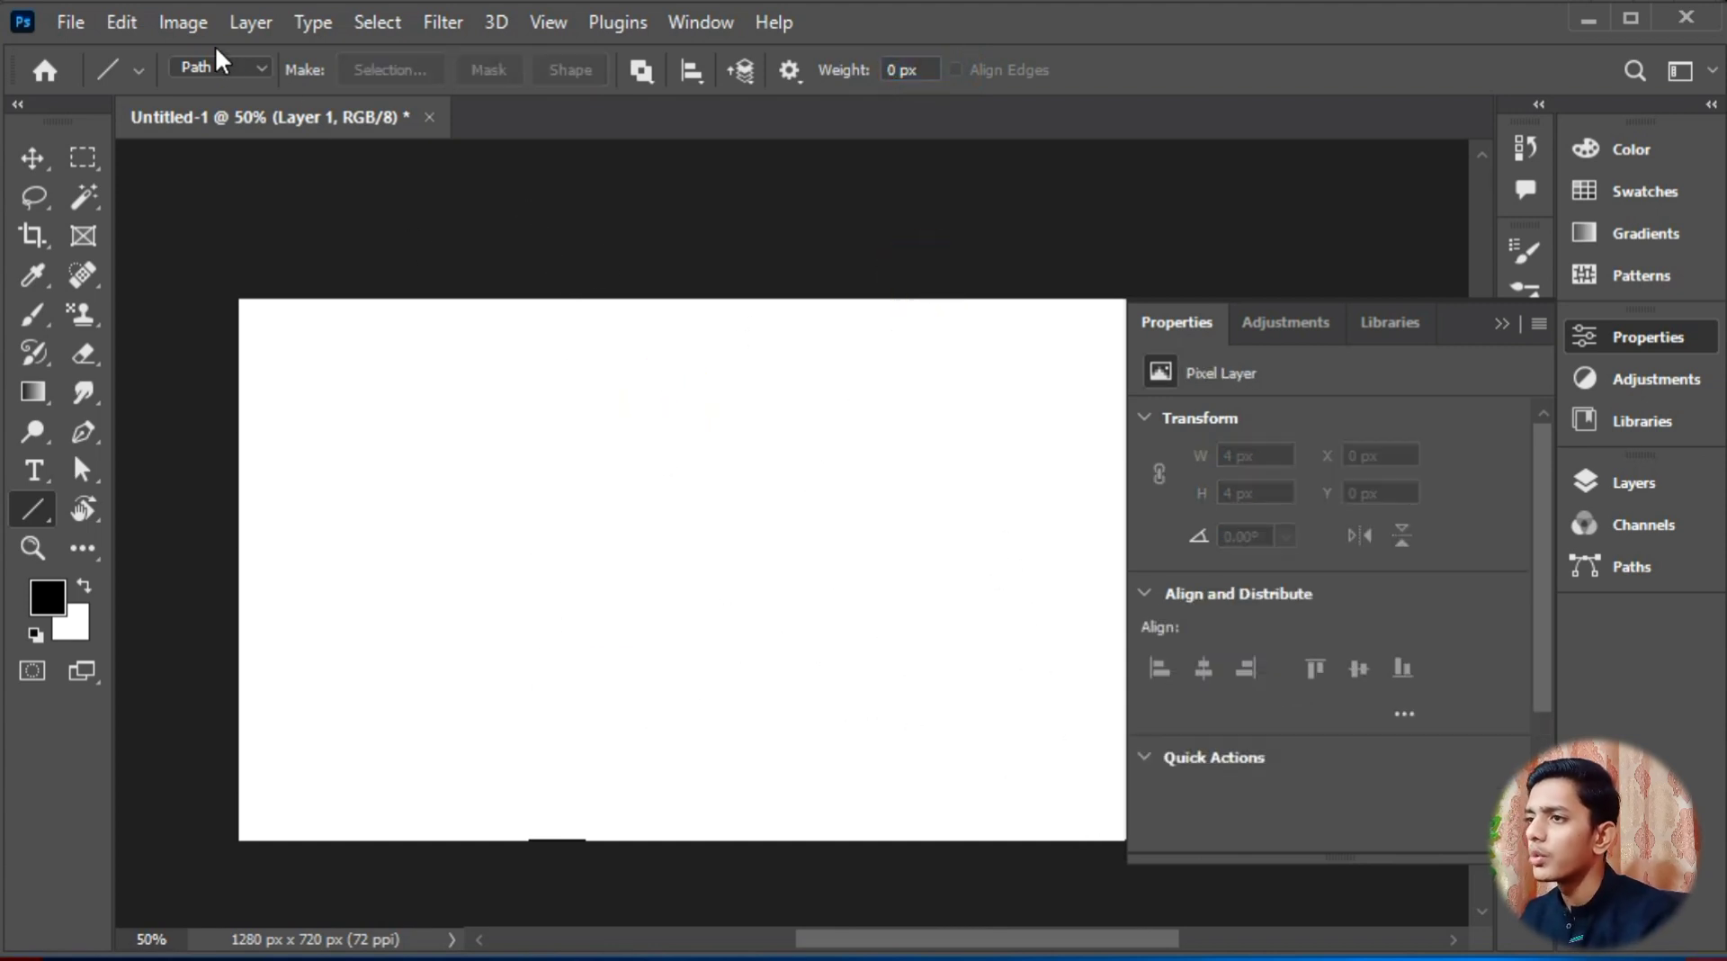
Step: Set the Line tool to Shape mode and draw four thin crossing lines with a 1 px black stroke, the last about 475 px long
{"action": "left_click", "coordinate": [221, 88]}
{"action": "mouse_move", "coordinate": [341, 384]}
{"action": "left_mouse_down"}
{"action": "mouse_move", "coordinate": [713, 655]}
{"action": "mouse_move", "coordinate": [792, 739]}
{"action": "left_mouse_up"}
{"action": "left_click_drag", "start_coordinate": [818, 443], "coordinate": [540, 746]}
{"action": "left_click_drag", "start_coordinate": [597, 486], "coordinate": [853, 772]}
{"action": "left_click_drag", "start_coordinate": [1003, 504], "coordinate": [768, 776]}
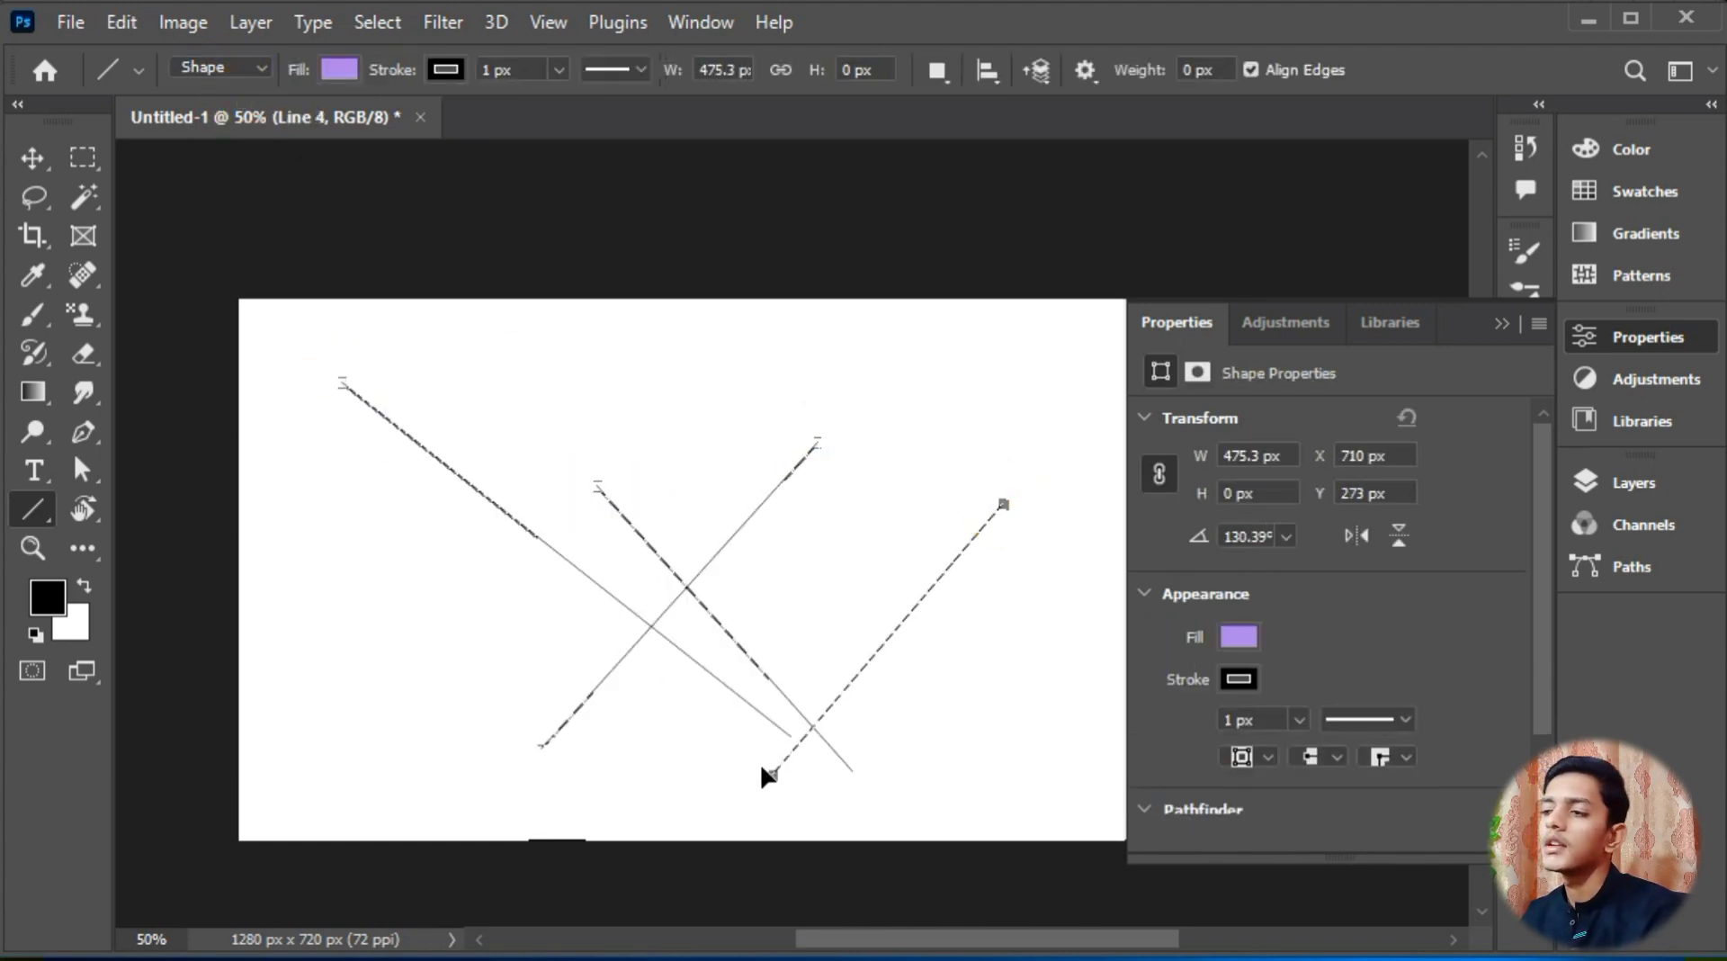
Step: Undo the four thin black lines
{"action": "key", "text": "ctrl+z"}
{"action": "key", "text": "ctrl+z"}
{"action": "key", "text": "ctrl+z"}
{"action": "key", "text": "ctrl+z"}
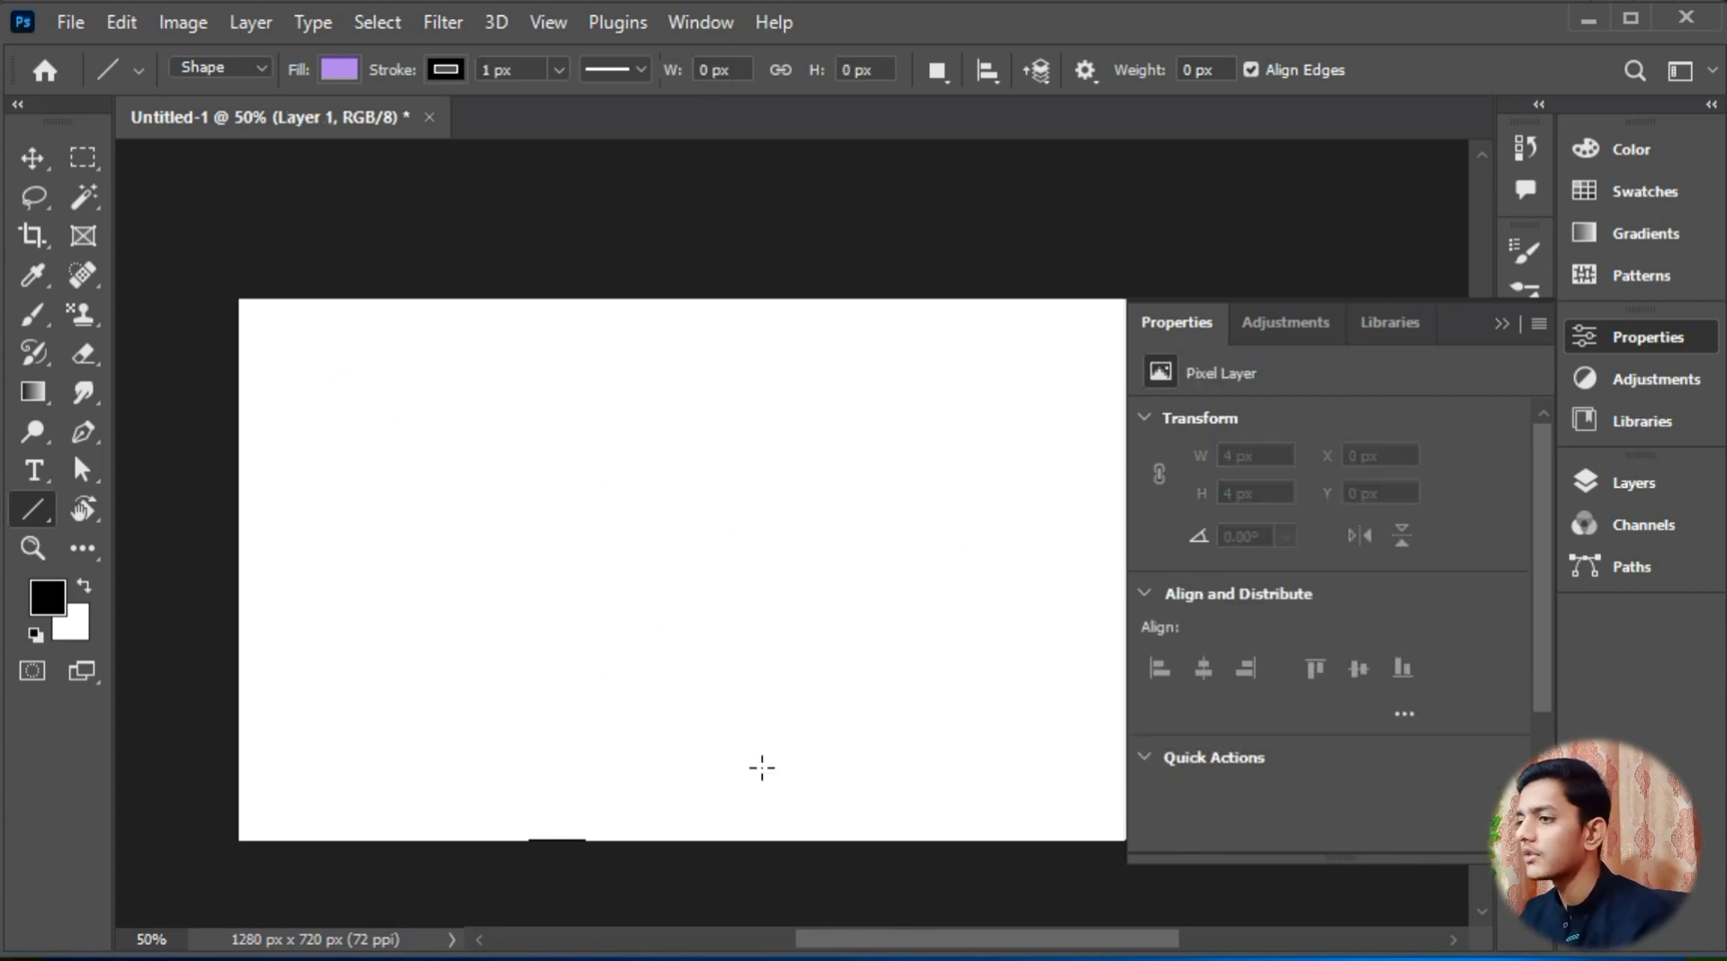
Step: Collapse the layer properties and switch to the Custom Shape tool
{"action": "left_click", "coordinate": [1499, 327]}
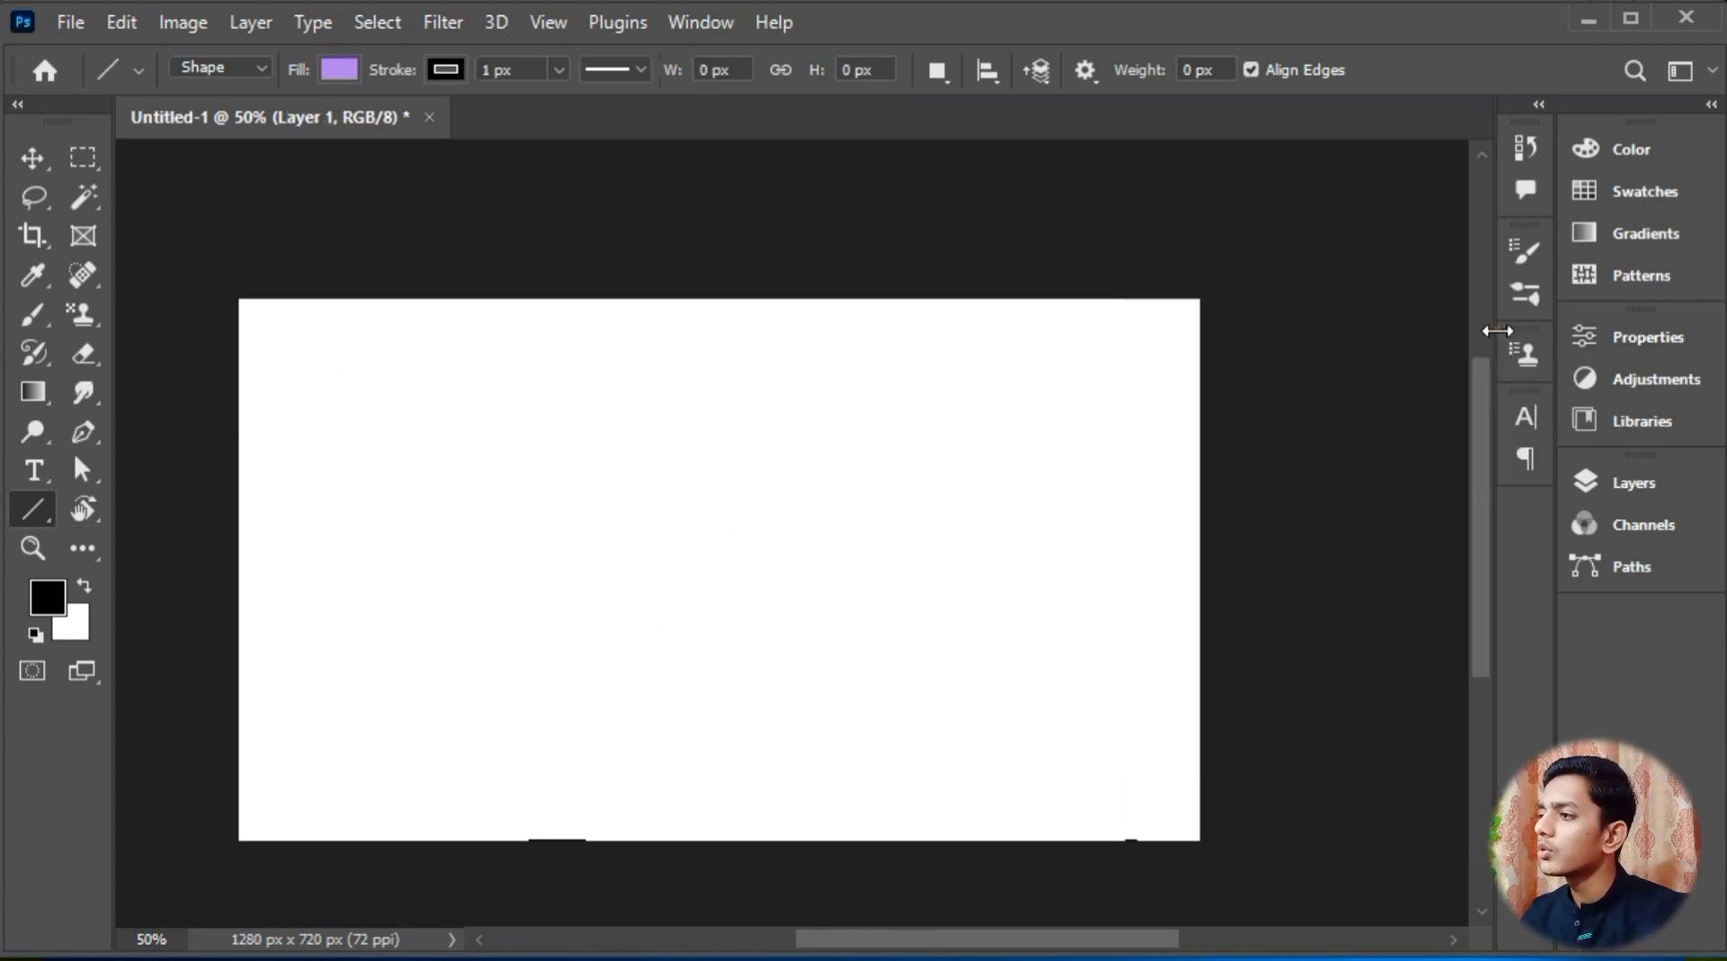
{"action": "right_click", "coordinate": [35, 518]}
{"action": "left_click", "coordinate": [209, 665]}
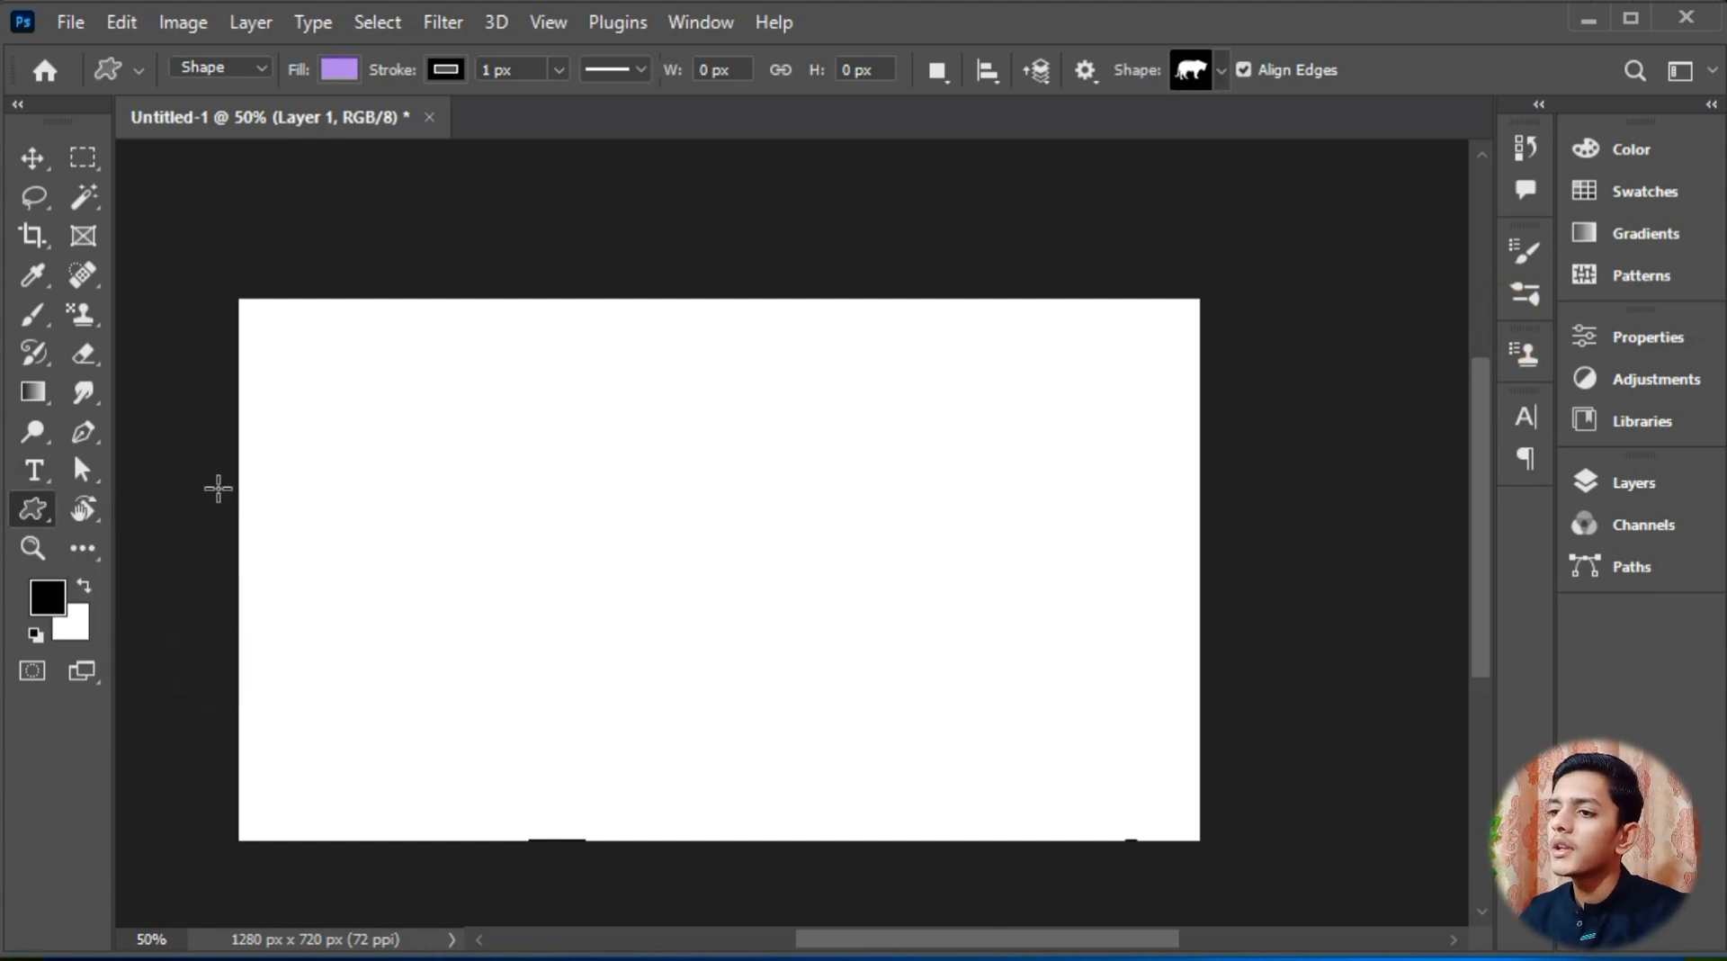
Step: Draw the tiger custom shape about 618 × 358 px and move it toward the middle of the canvas
{"action": "left_click_drag", "start_coordinate": [335, 491], "coordinate": [797, 926]}
{"action": "left_click_drag", "start_coordinate": [631, 354], "coordinate": [642, 760]}
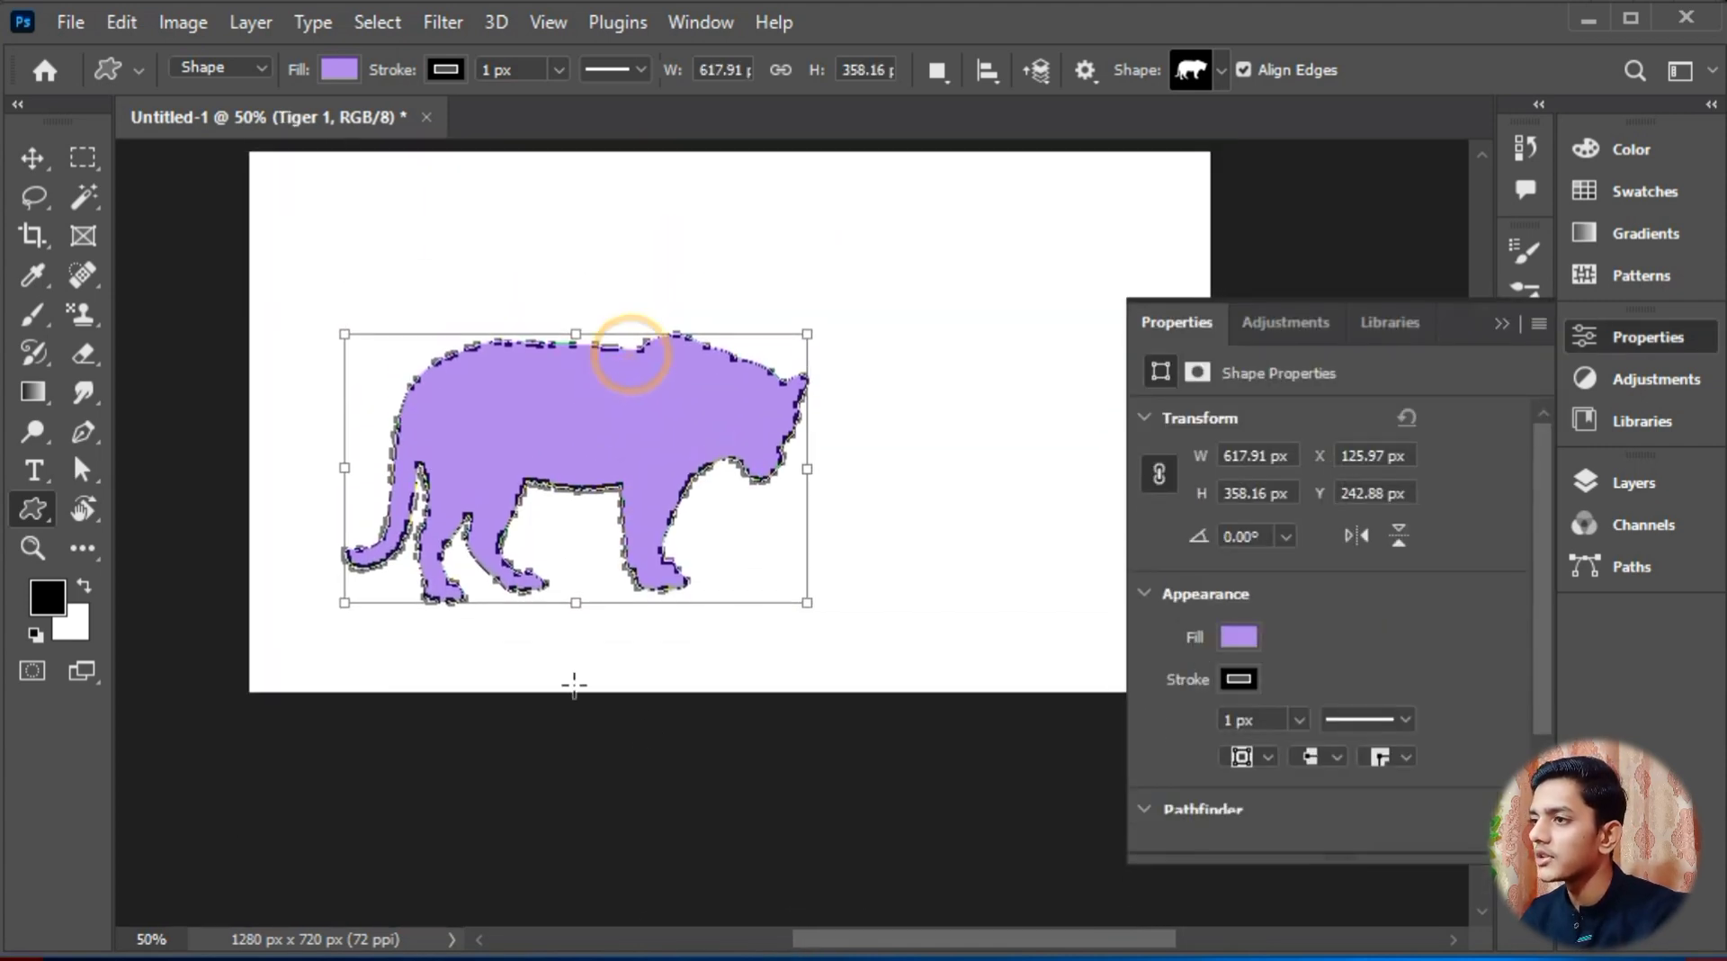
{"action": "left_click", "coordinate": [45, 158]}
{"action": "left_click_drag", "start_coordinate": [563, 423], "coordinate": [728, 478]}
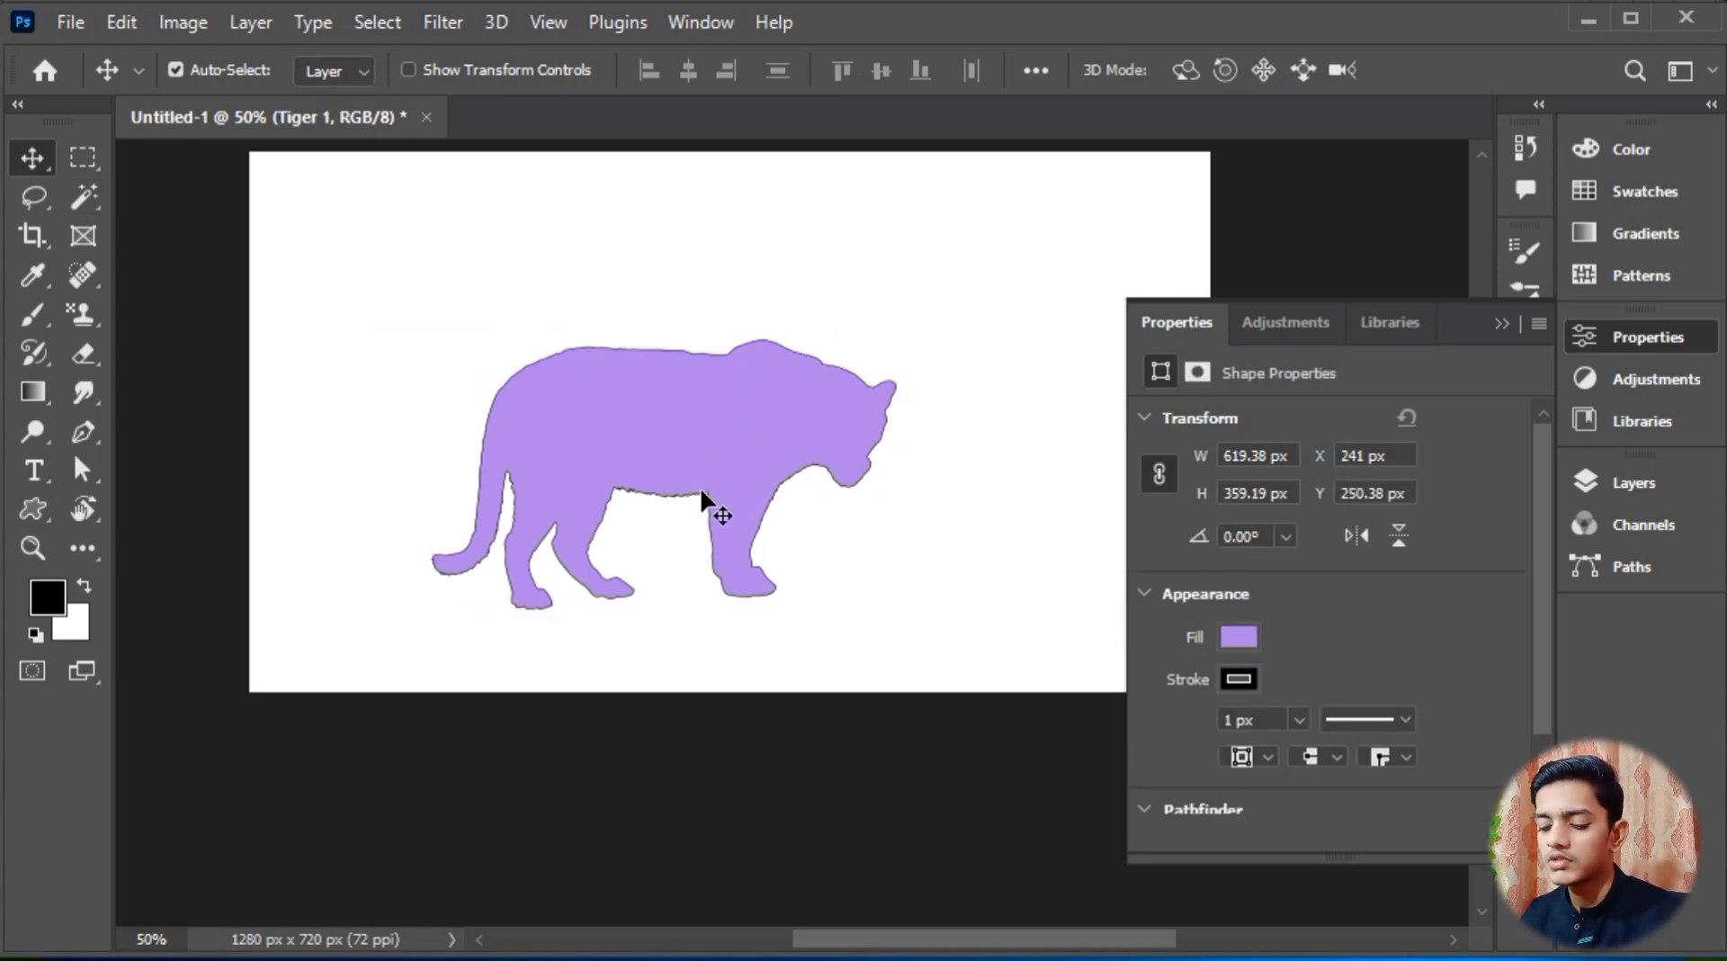
Step: Undo the tiger shape's move and its drawing
{"action": "key", "text": "ctrl+z"}
{"action": "key", "text": "ctrl+z"}
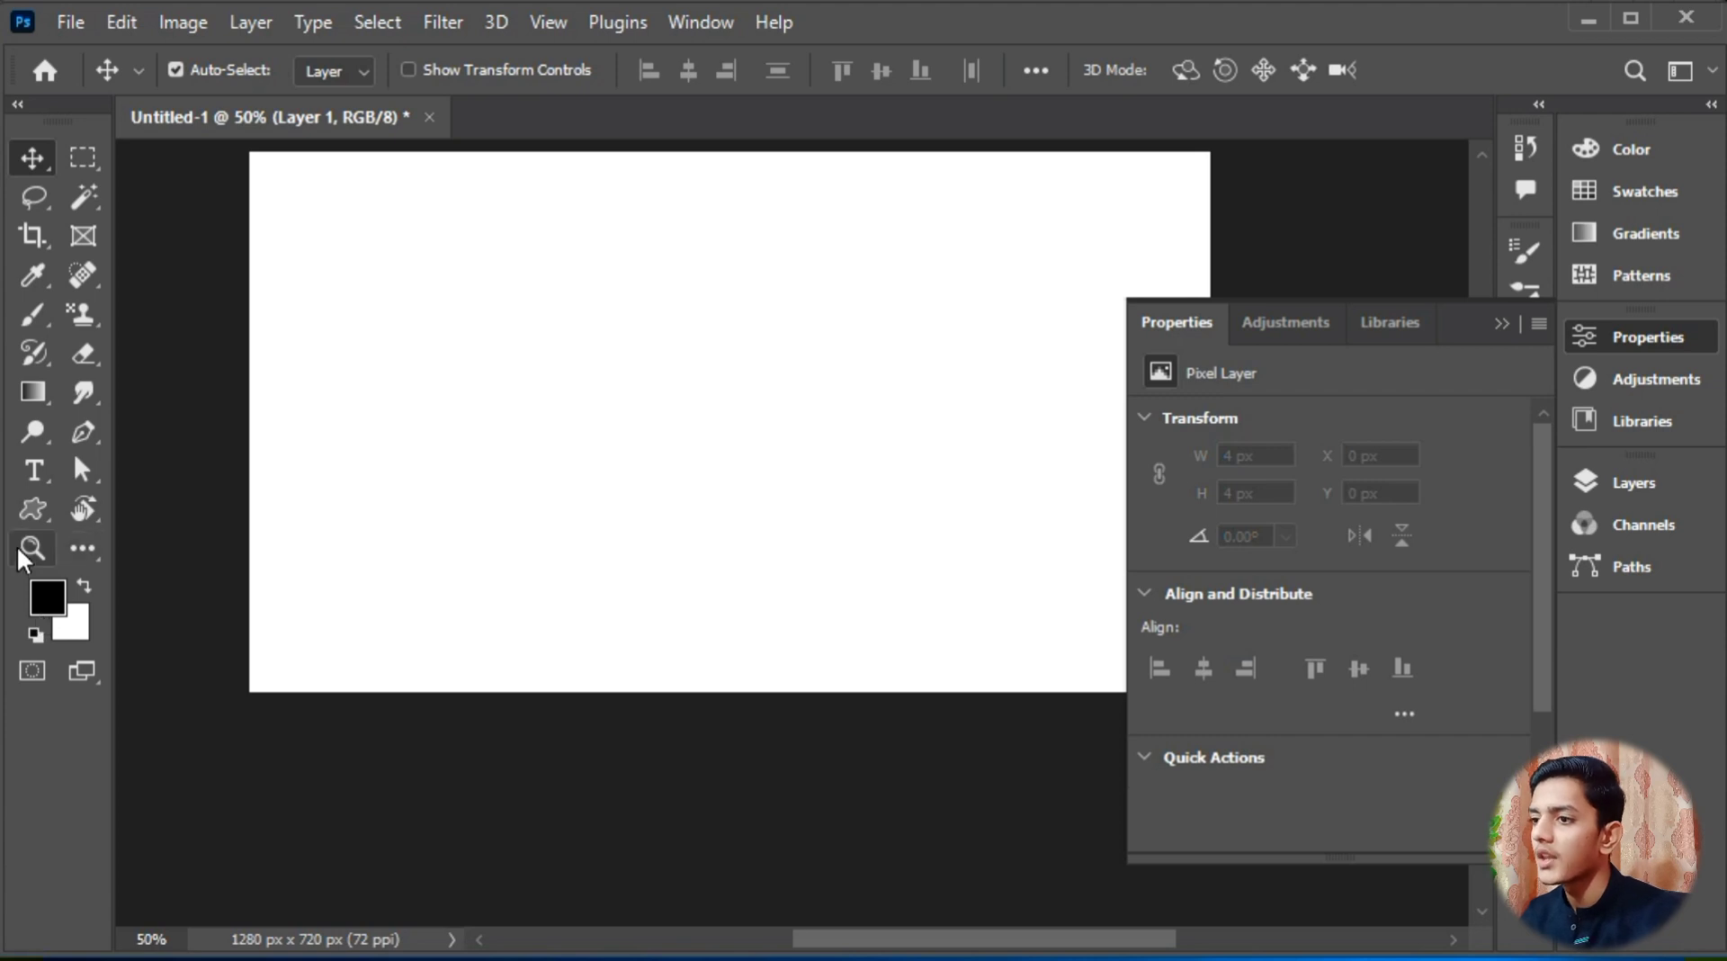
Step: Reactivate the Custom Shape tool and choose the leafy flower with round berries from the Flowers shape group
{"action": "left_click", "coordinate": [32, 512]}
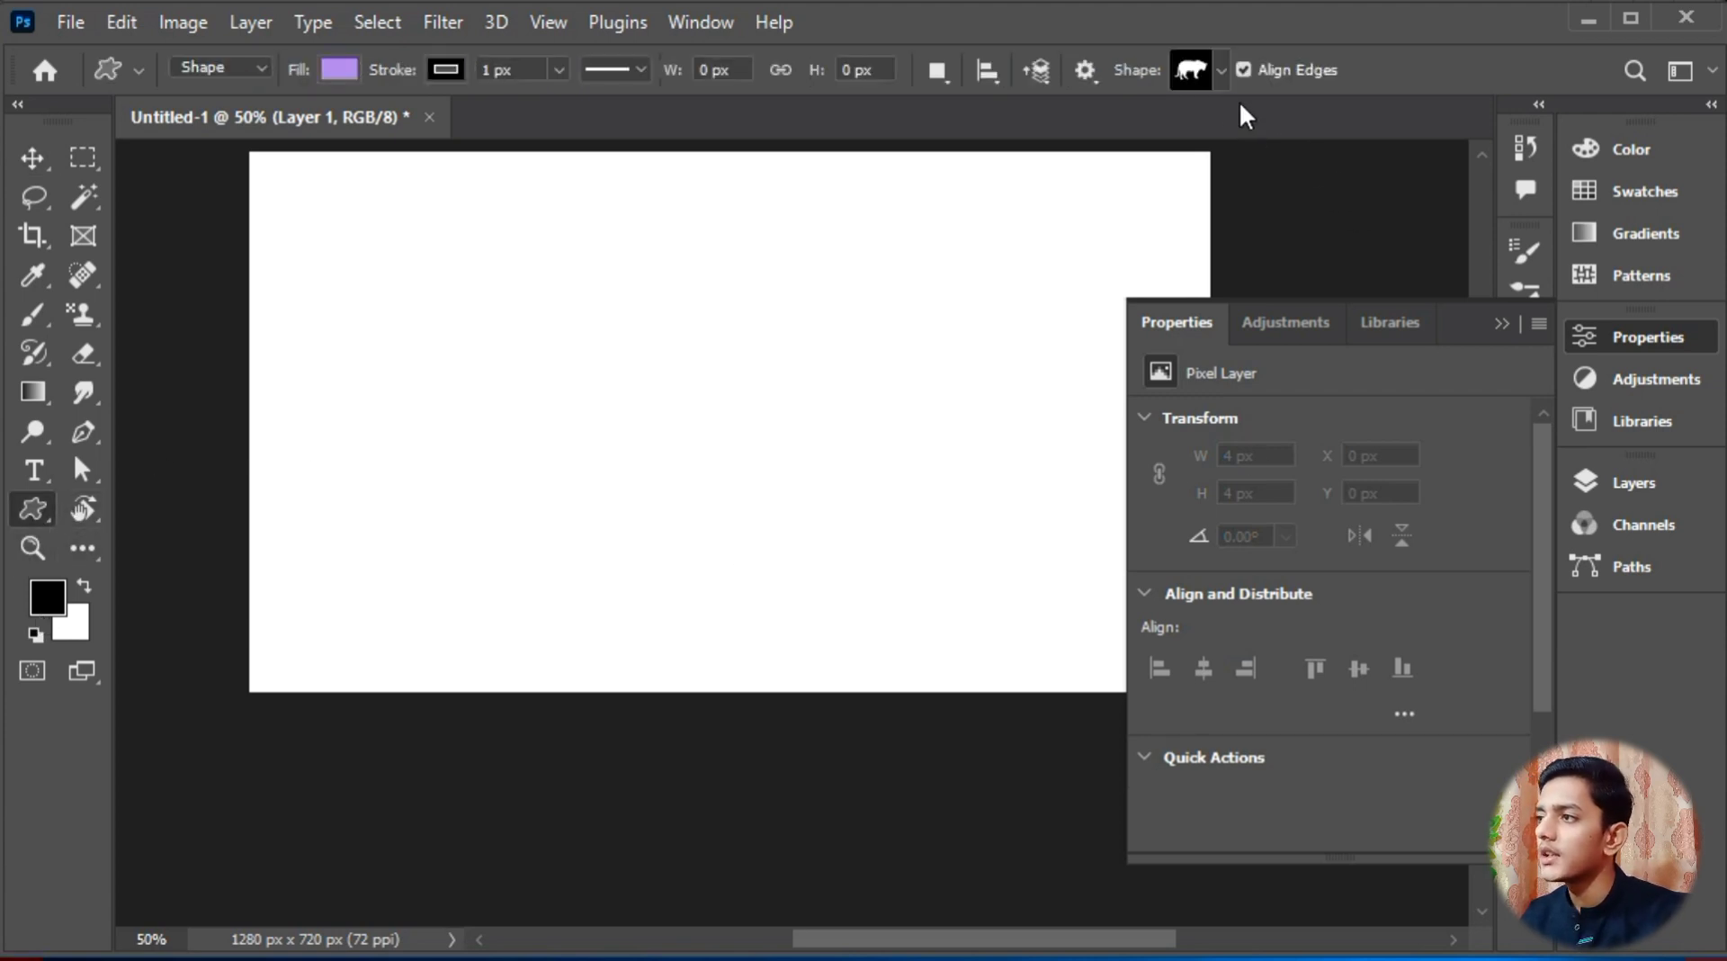
{"action": "left_click", "coordinate": [1500, 324]}
{"action": "left_click", "coordinate": [1209, 72]}
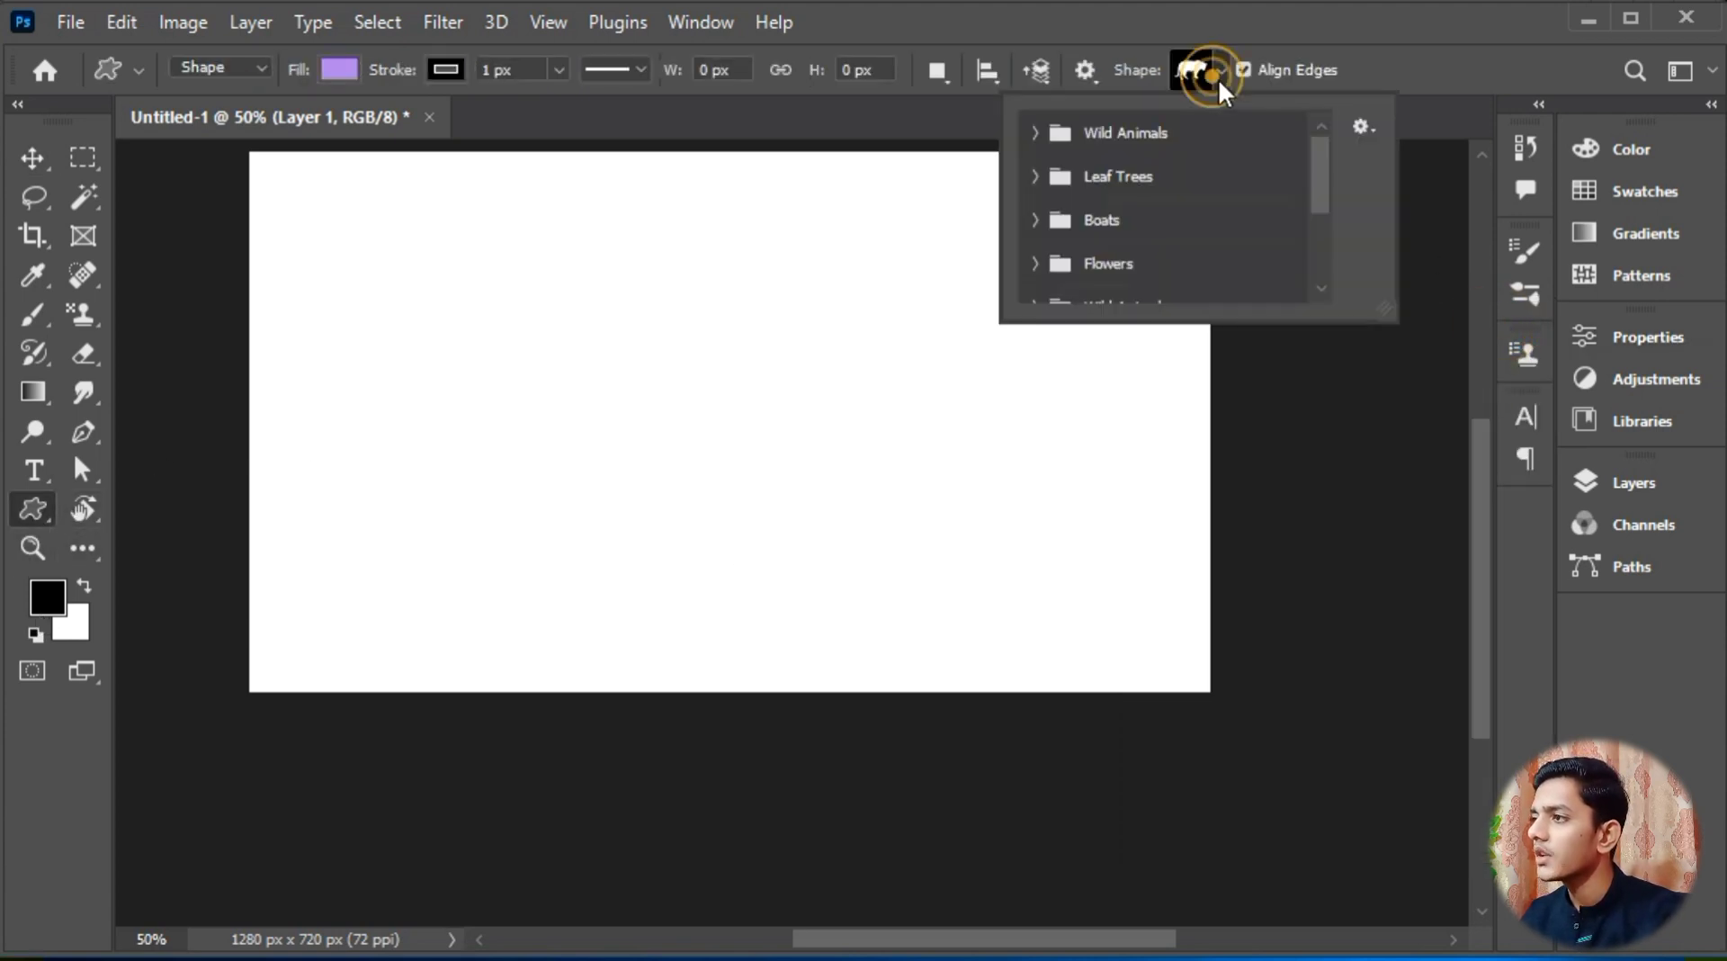
{"action": "left_click", "coordinate": [1363, 126]}
{"action": "left_click", "coordinate": [1319, 207]}
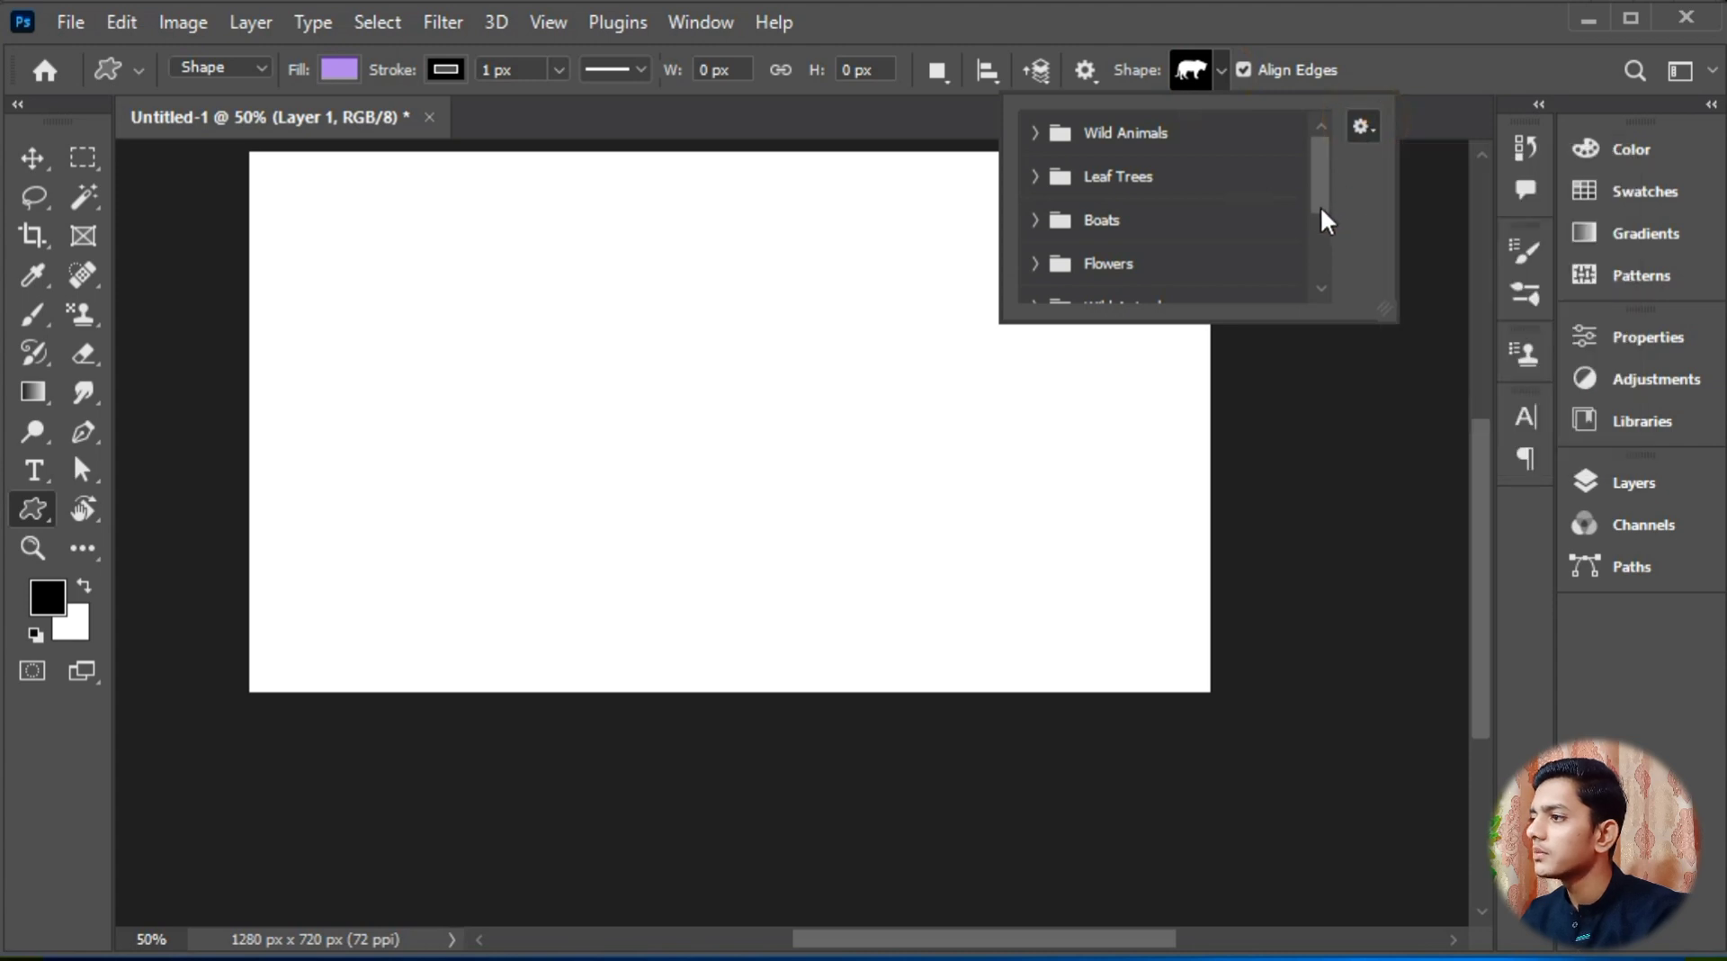
{"action": "mouse_move", "coordinate": [1316, 190]}
{"action": "left_mouse_down"}
{"action": "mouse_move", "coordinate": [1299, 305]}
{"action": "mouse_move", "coordinate": [1303, 212]}
{"action": "left_mouse_up"}
{"action": "left_click", "coordinate": [1029, 240]}
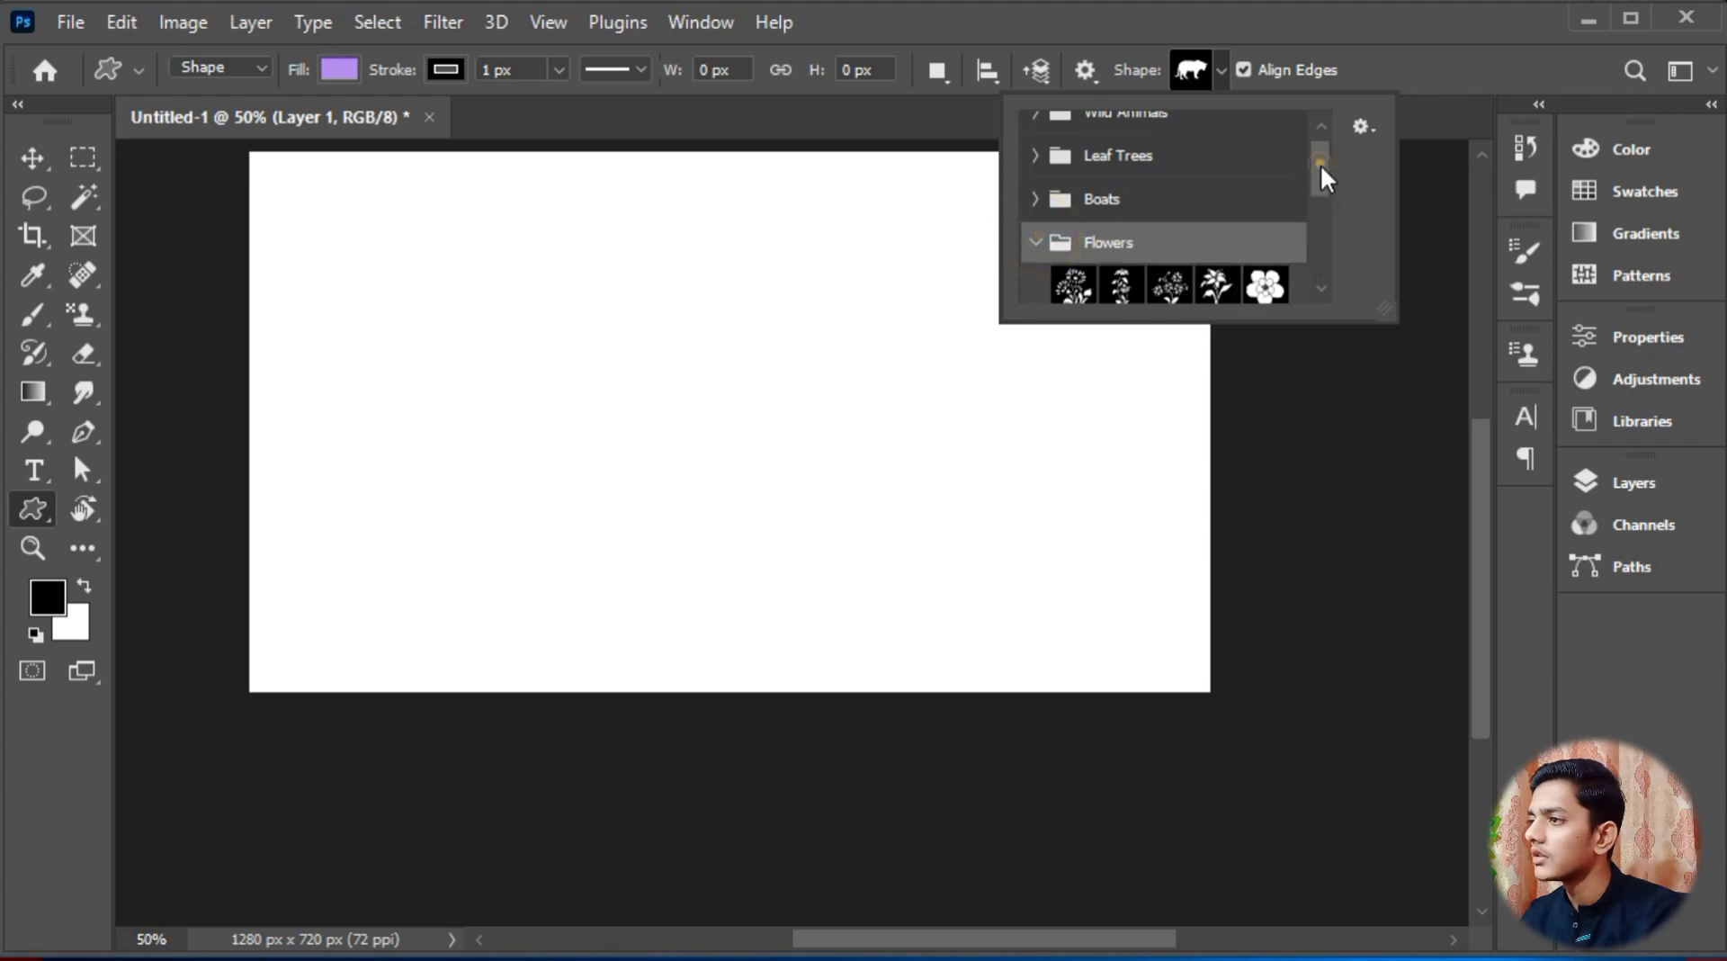
{"action": "left_click_drag", "start_coordinate": [1321, 164], "coordinate": [1152, 232]}
{"action": "left_click", "coordinate": [1121, 146]}
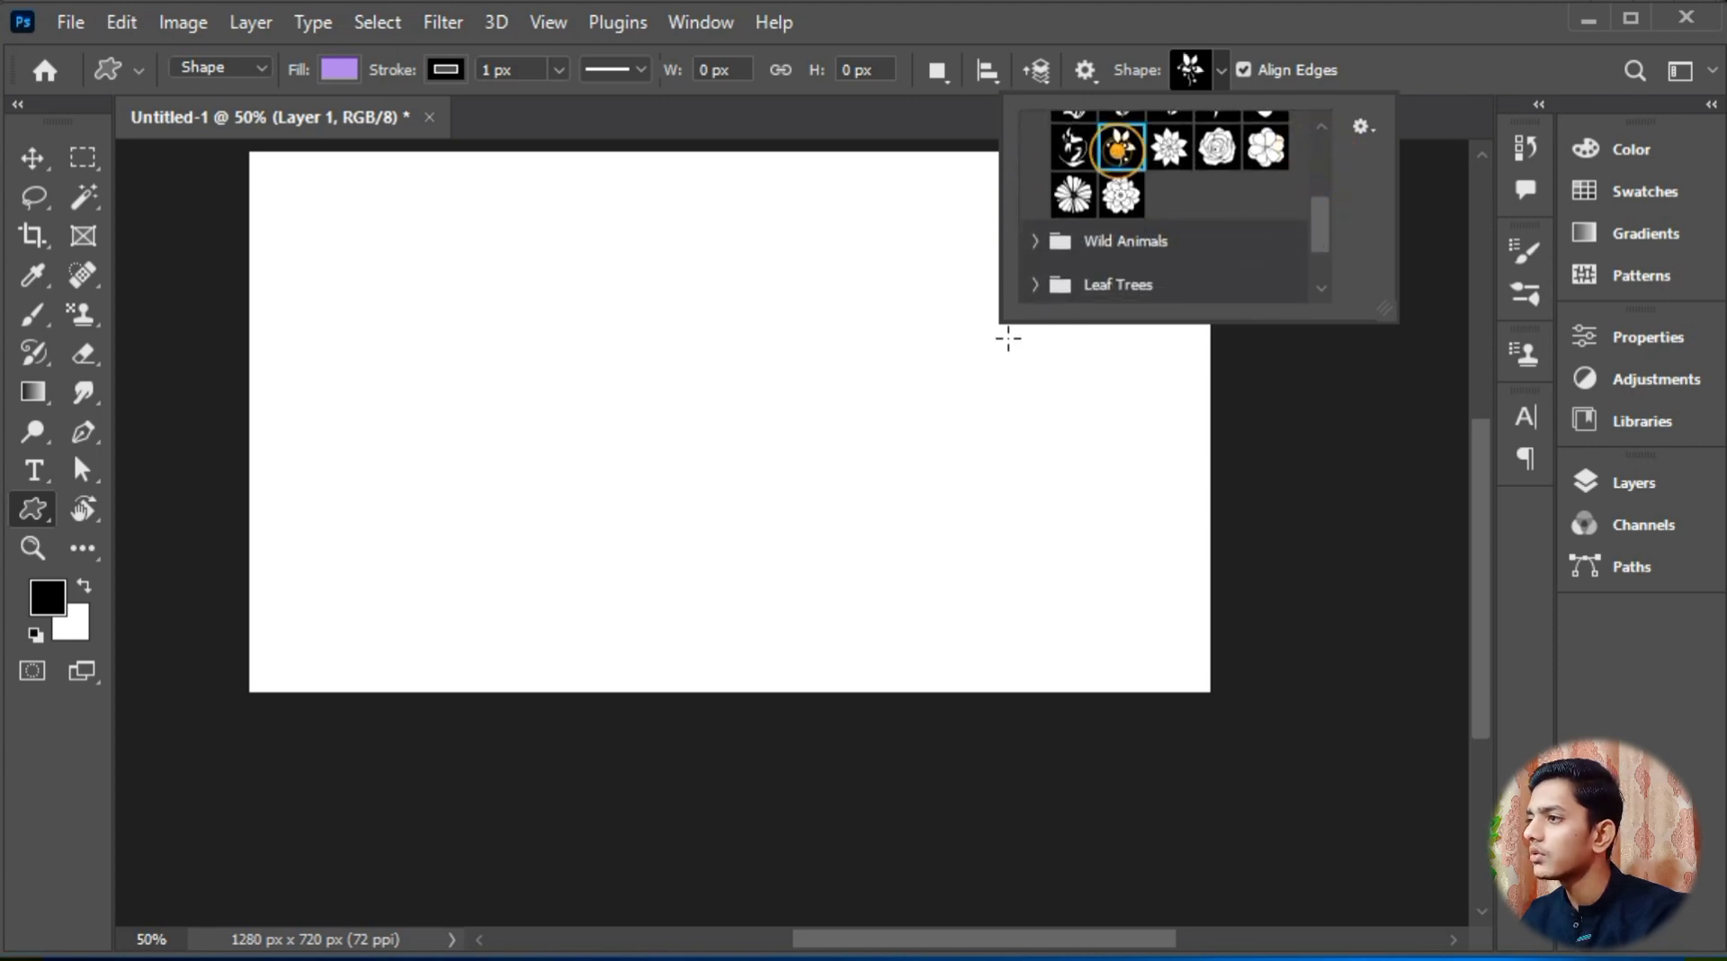
Step: Draw the leafy flower about 475 × 601 px and move it up and left so it fits on the canvas
{"action": "left_click", "coordinate": [666, 281]}
{"action": "left_click_drag", "start_coordinate": [668, 282], "coordinate": [1023, 734]}
{"action": "left_click", "coordinate": [27, 155]}
{"action": "left_click_drag", "start_coordinate": [773, 376], "coordinate": [690, 300]}
Step: Remove the leafy flower's stroke and shift the shape slightly to the right
{"action": "left_click", "coordinate": [1236, 685]}
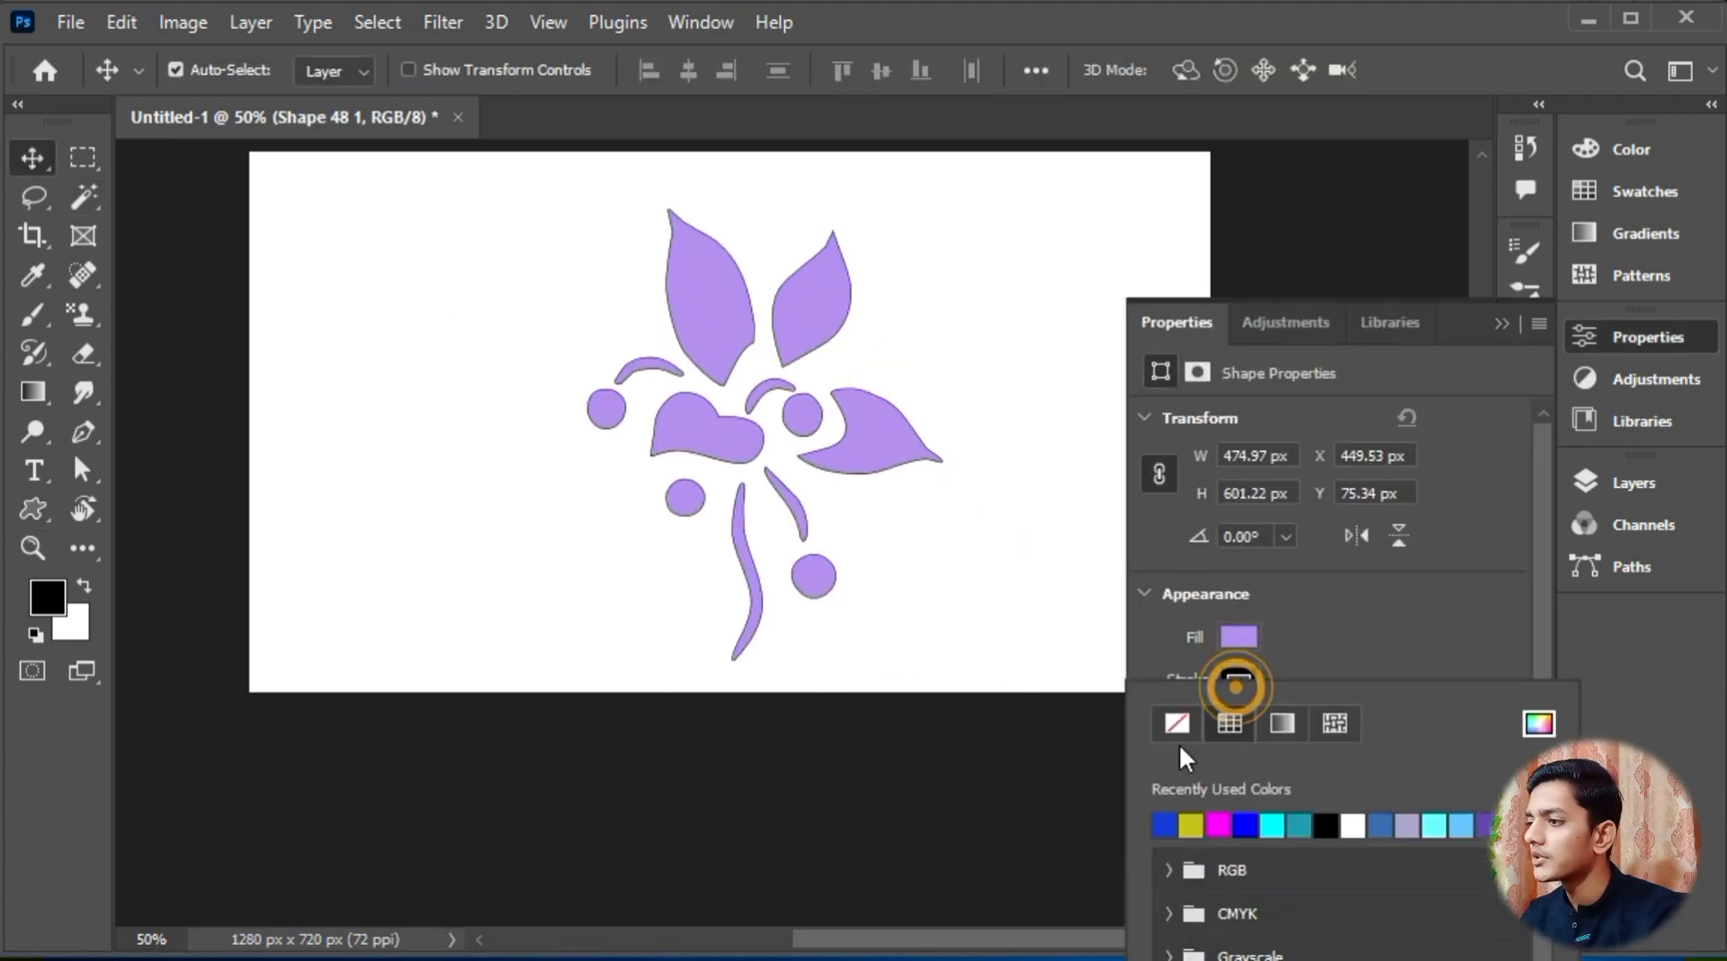
{"action": "left_click", "coordinate": [1164, 721]}
{"action": "left_click", "coordinate": [973, 550]}
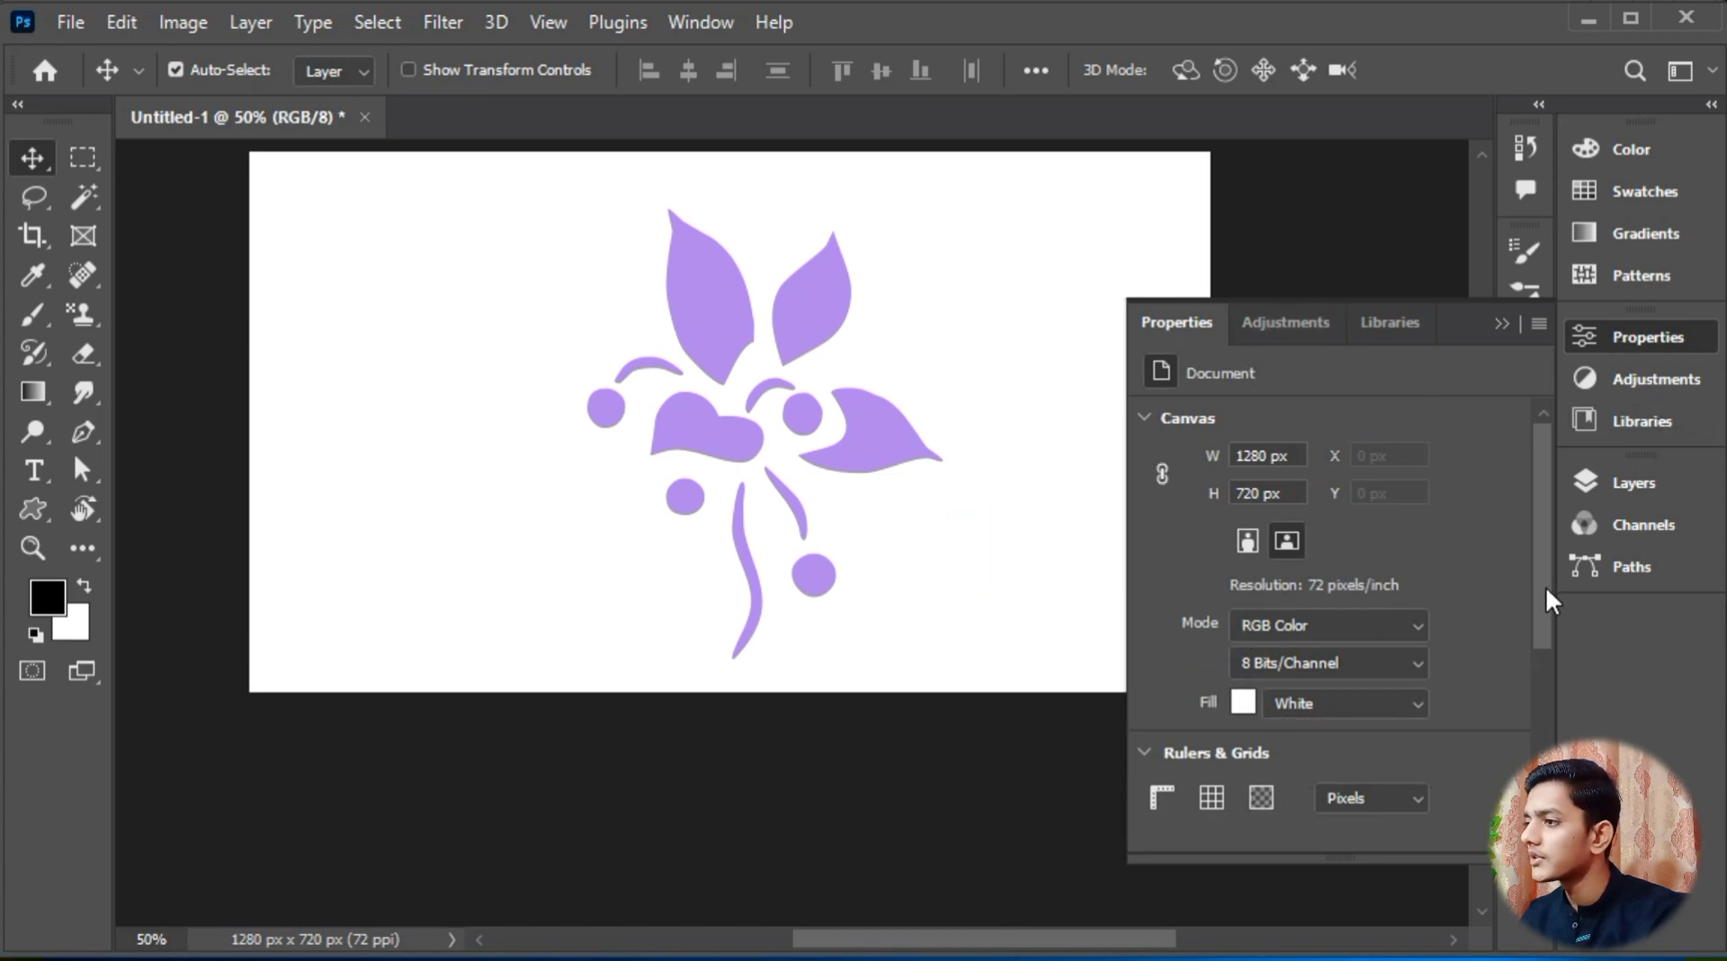
{"action": "left_click_drag", "start_coordinate": [1546, 590], "coordinate": [1513, 464]}
{"action": "left_click_drag", "start_coordinate": [798, 330], "coordinate": [818, 342]}
Step: Try a magenta fill on the leafy flower, finally set its fill to black, and collapse the properties
{"action": "left_click", "coordinate": [1237, 636]}
{"action": "left_click", "coordinate": [1164, 796]}
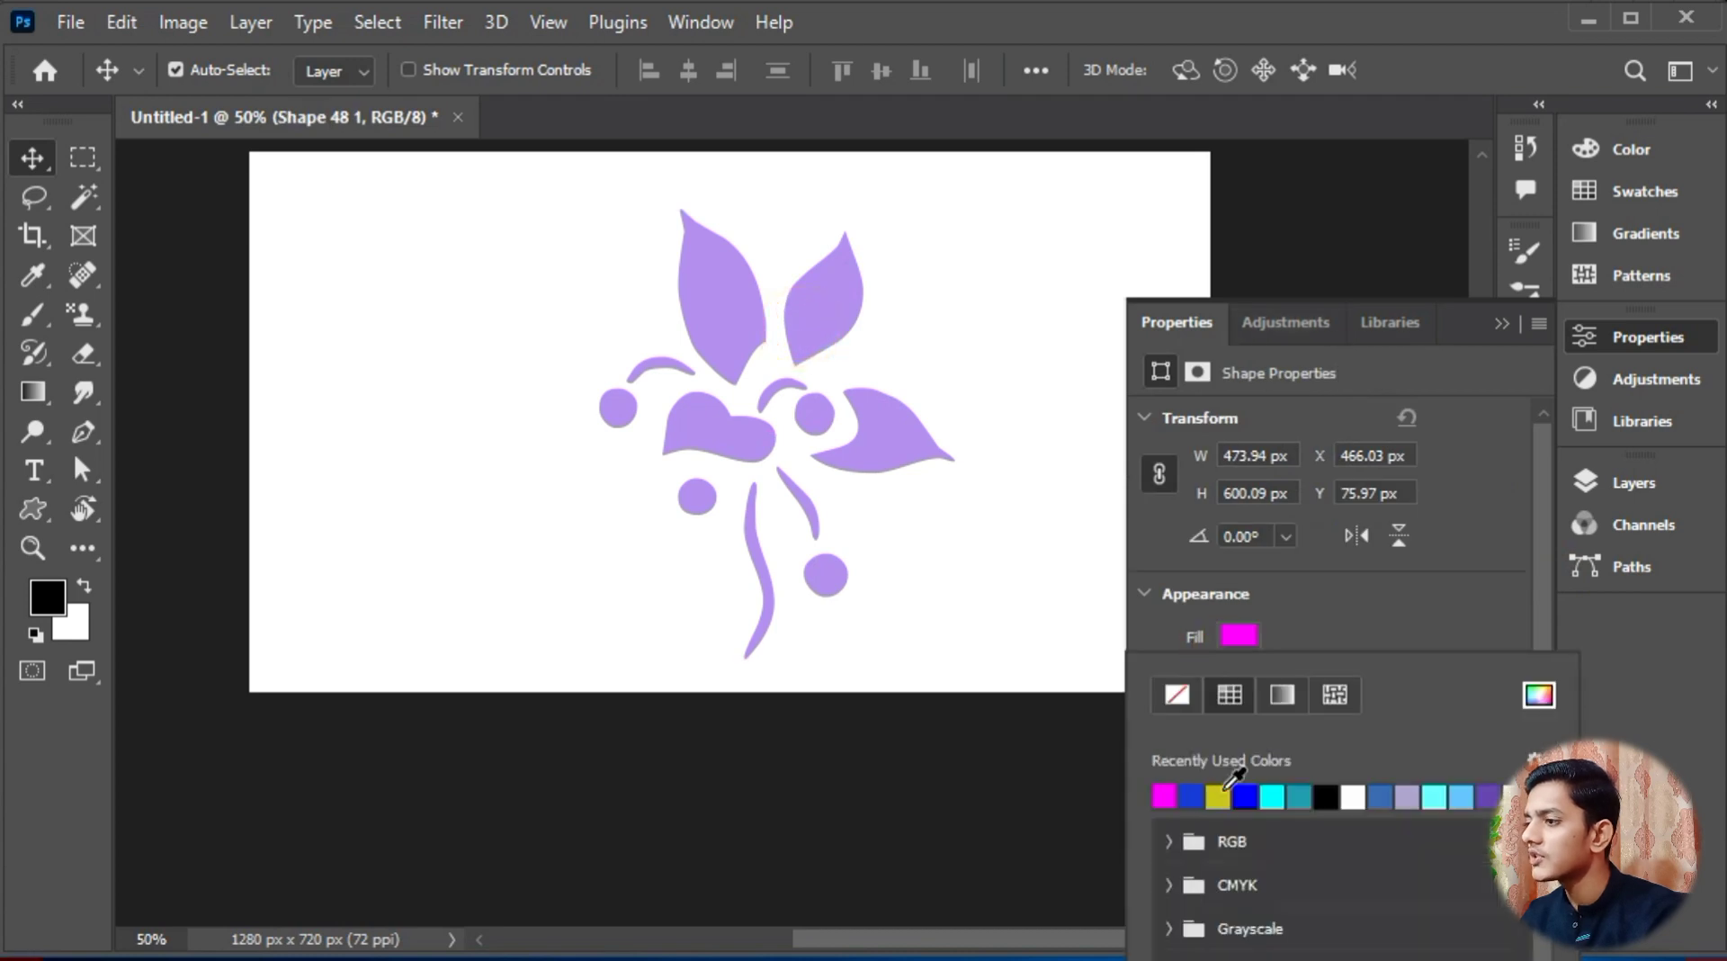
{"action": "left_click", "coordinate": [1326, 796]}
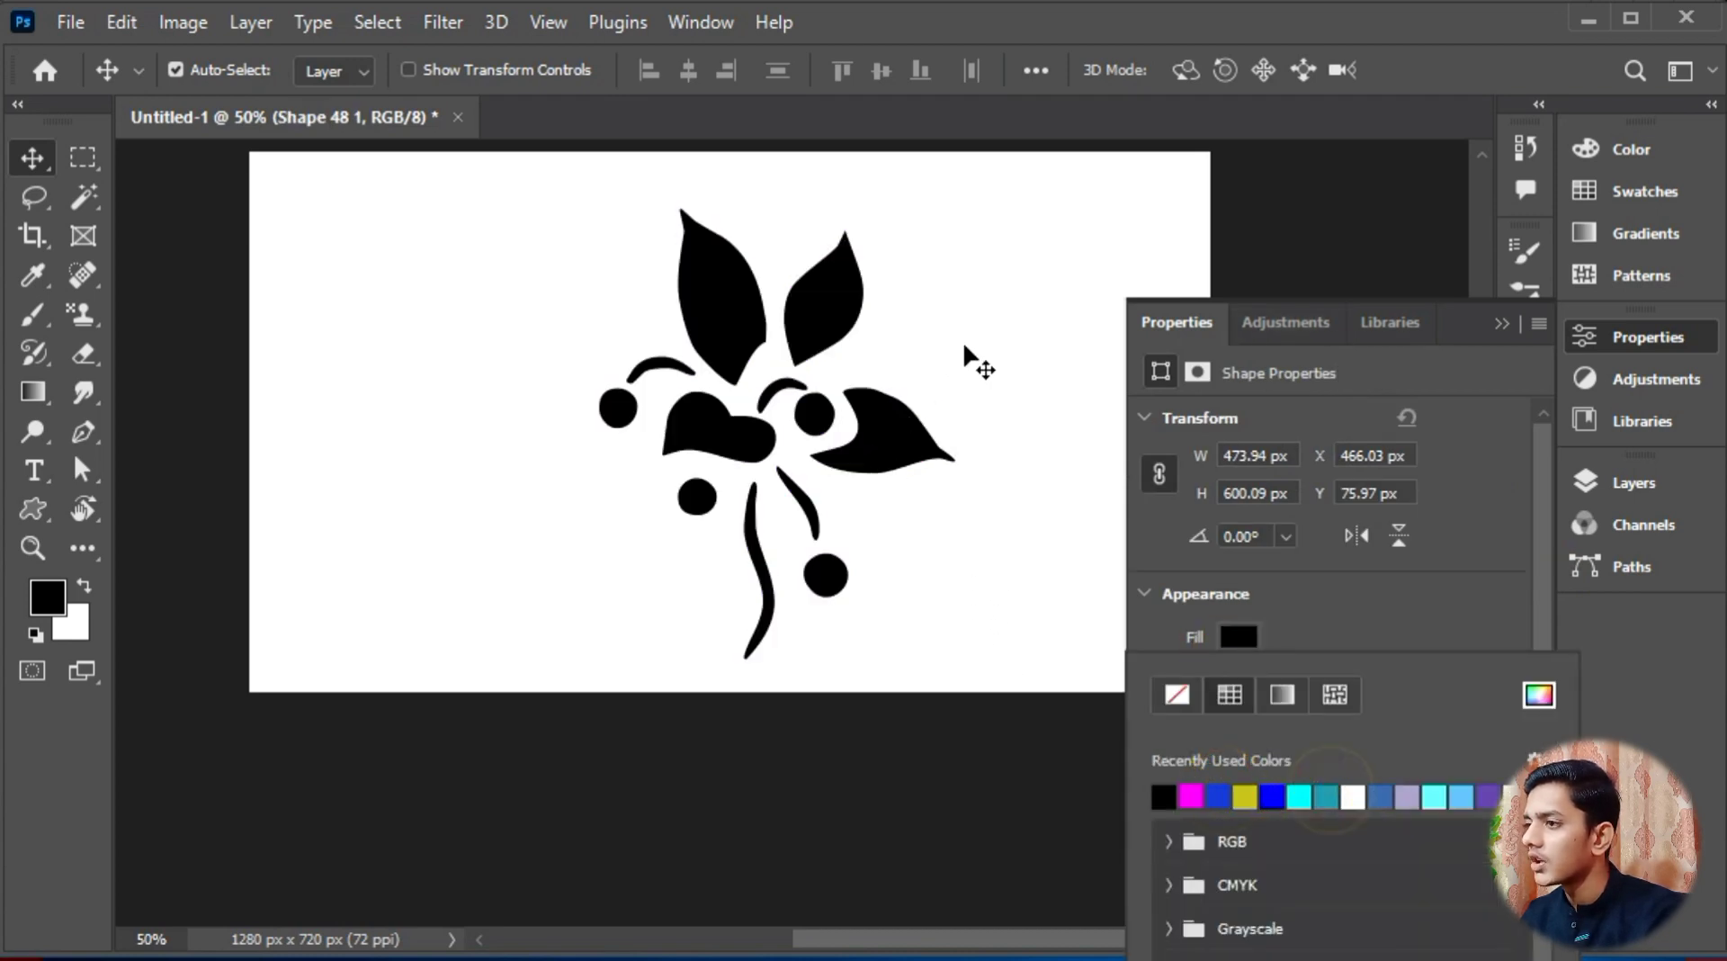
{"action": "left_click", "coordinate": [1513, 325]}
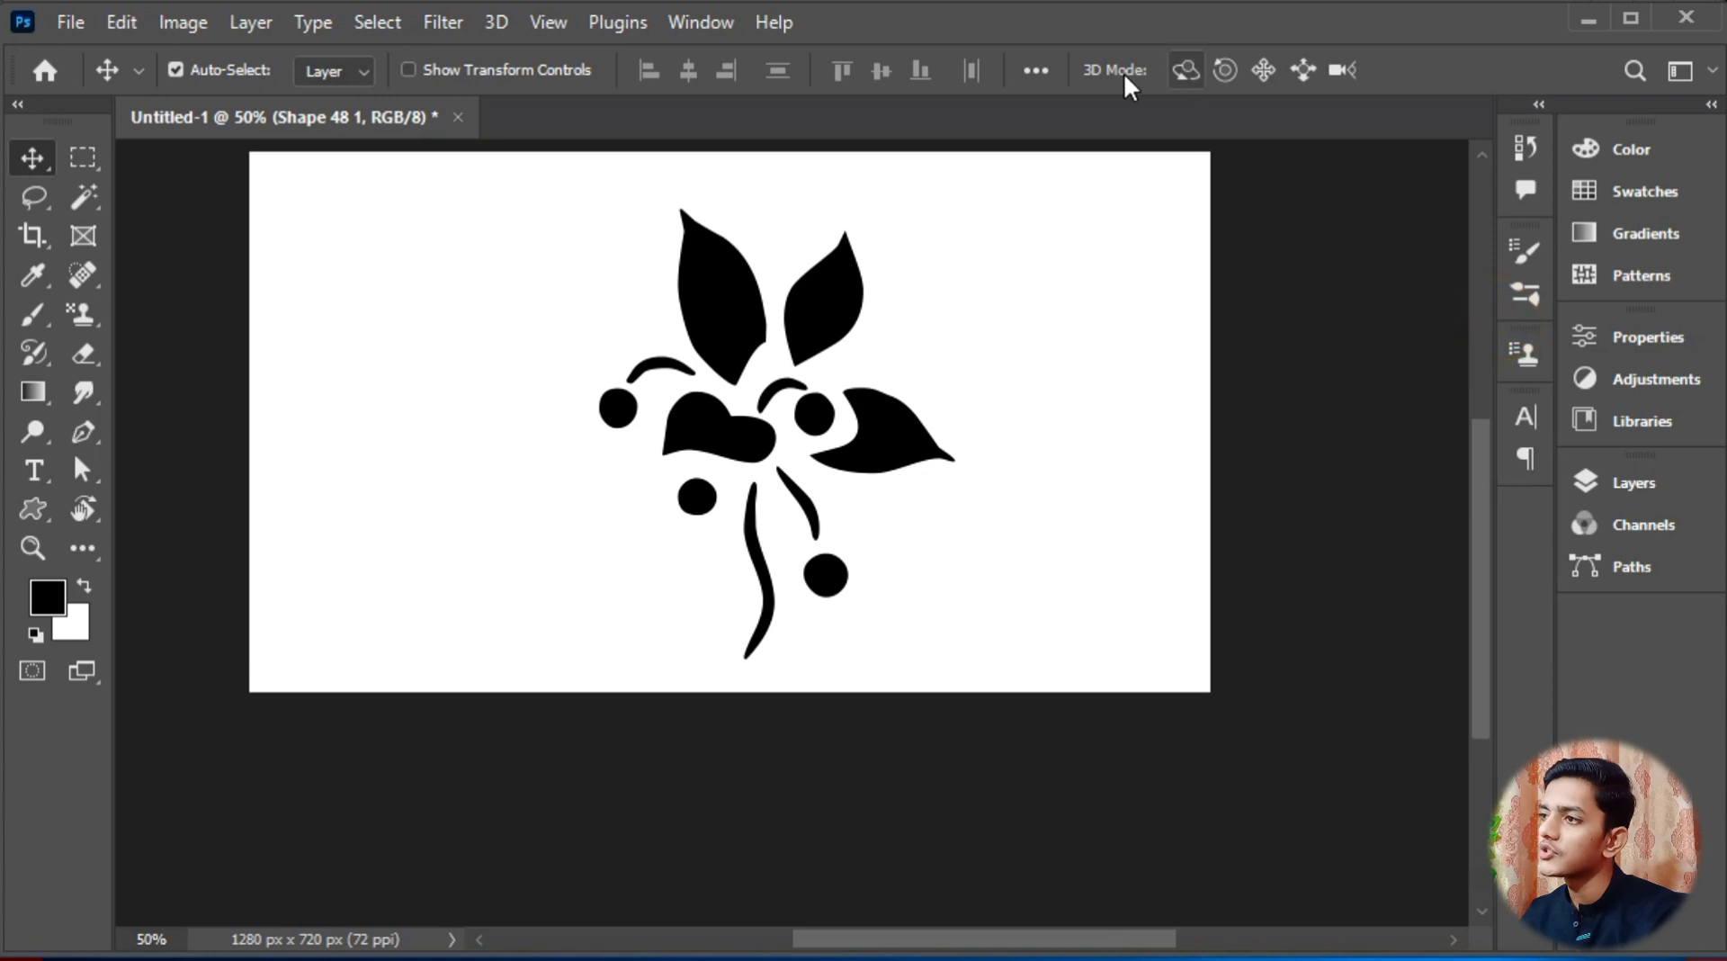
Step: Choose the layered-petal blossom custom shape and draw it about 232 × 223 px left of the leafy flower
{"action": "left_click", "coordinate": [35, 511]}
{"action": "left_click", "coordinate": [1204, 69]}
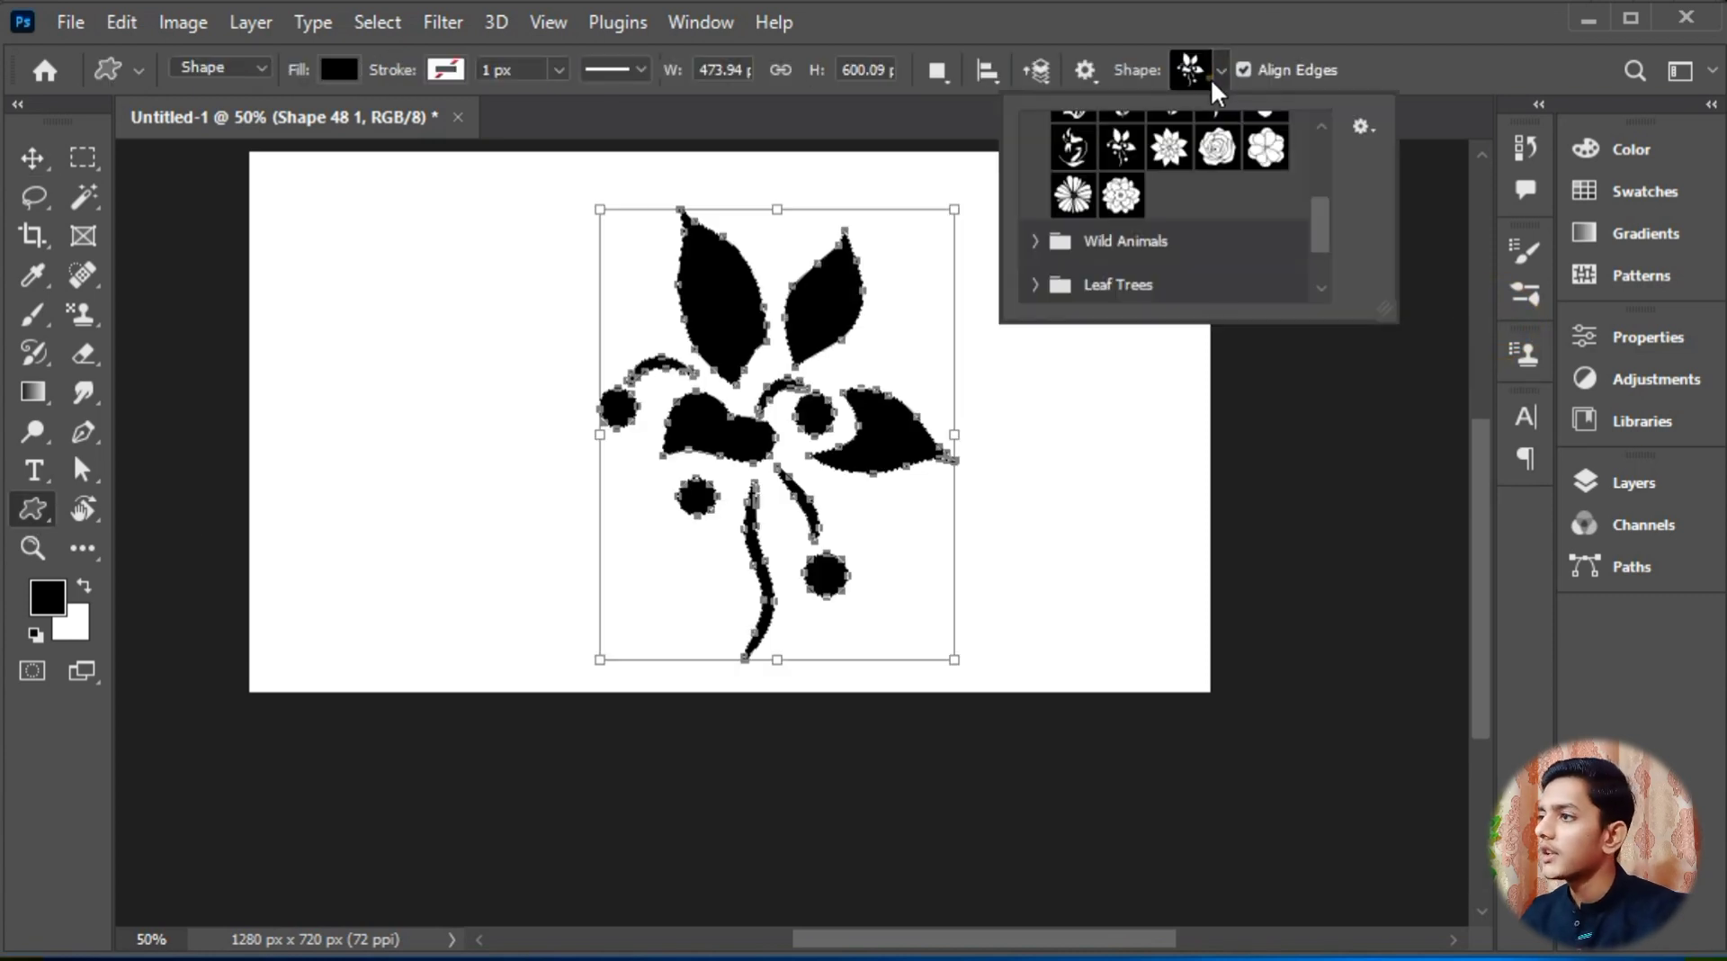
{"action": "left_click", "coordinate": [1120, 194]}
{"action": "left_click_drag", "start_coordinate": [340, 300], "coordinate": [518, 558]}
Step: Choose the multi-masted sailing ship from the Boats group and draw it about 686 × 410 px over the leafy flower
{"action": "left_click", "coordinate": [1203, 72]}
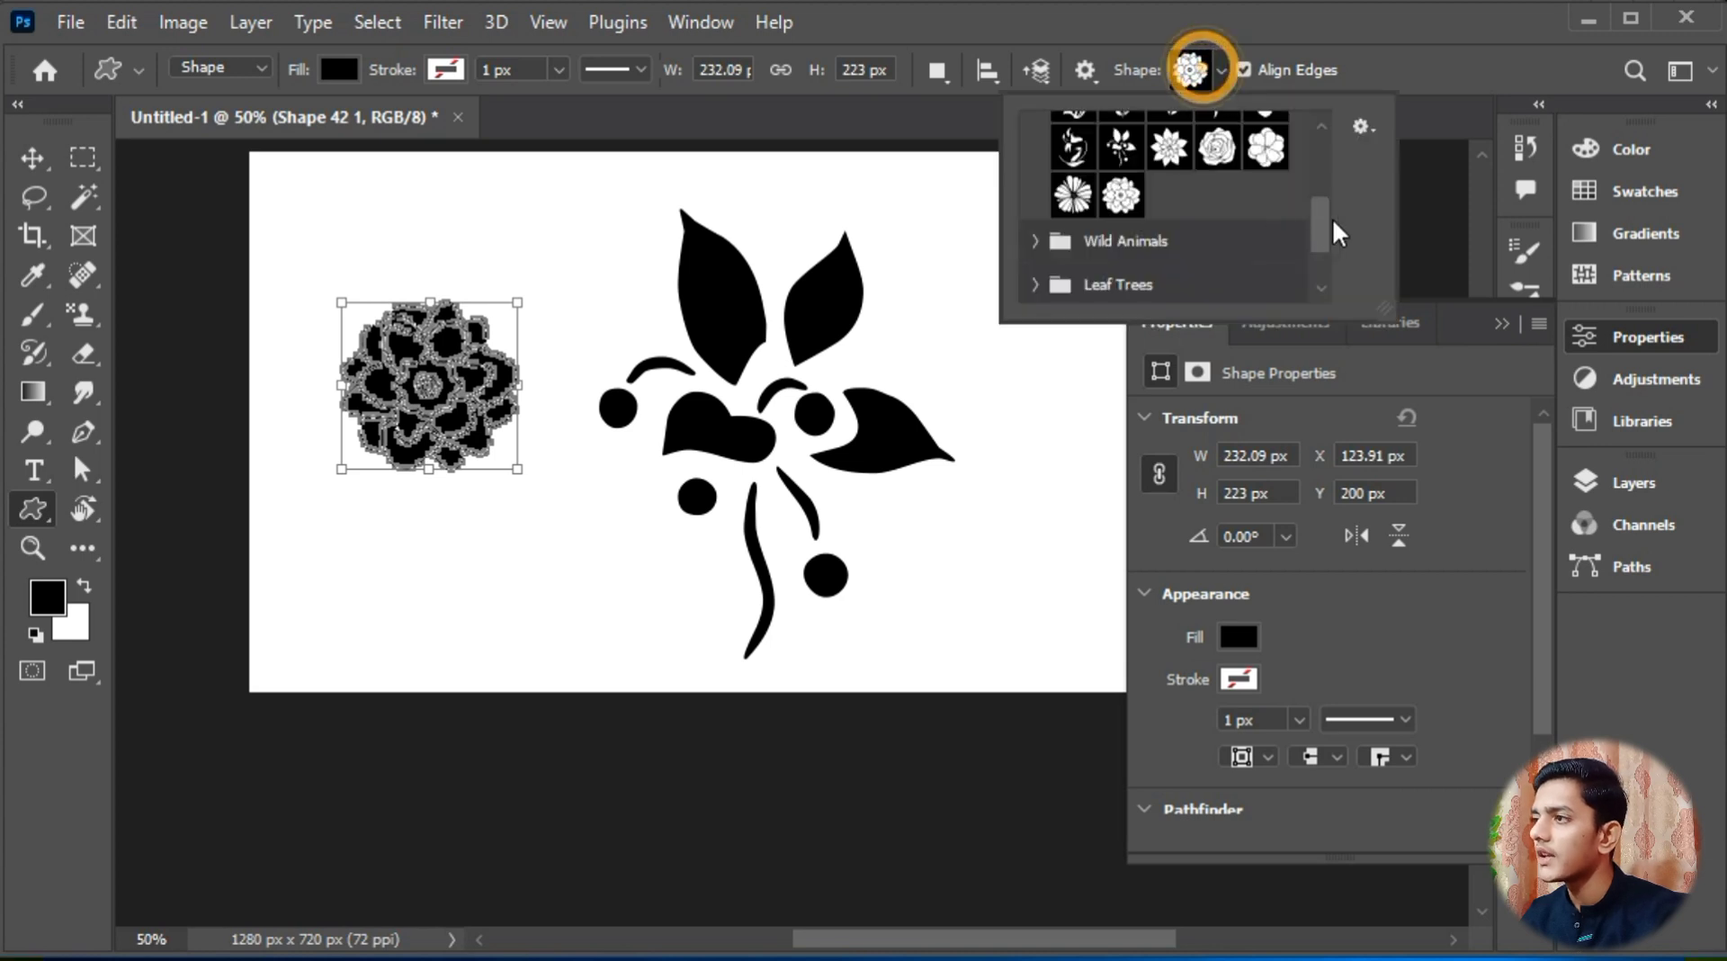
{"action": "left_click_drag", "start_coordinate": [1322, 220], "coordinate": [1327, 264]}
{"action": "left_click", "coordinate": [1035, 236]}
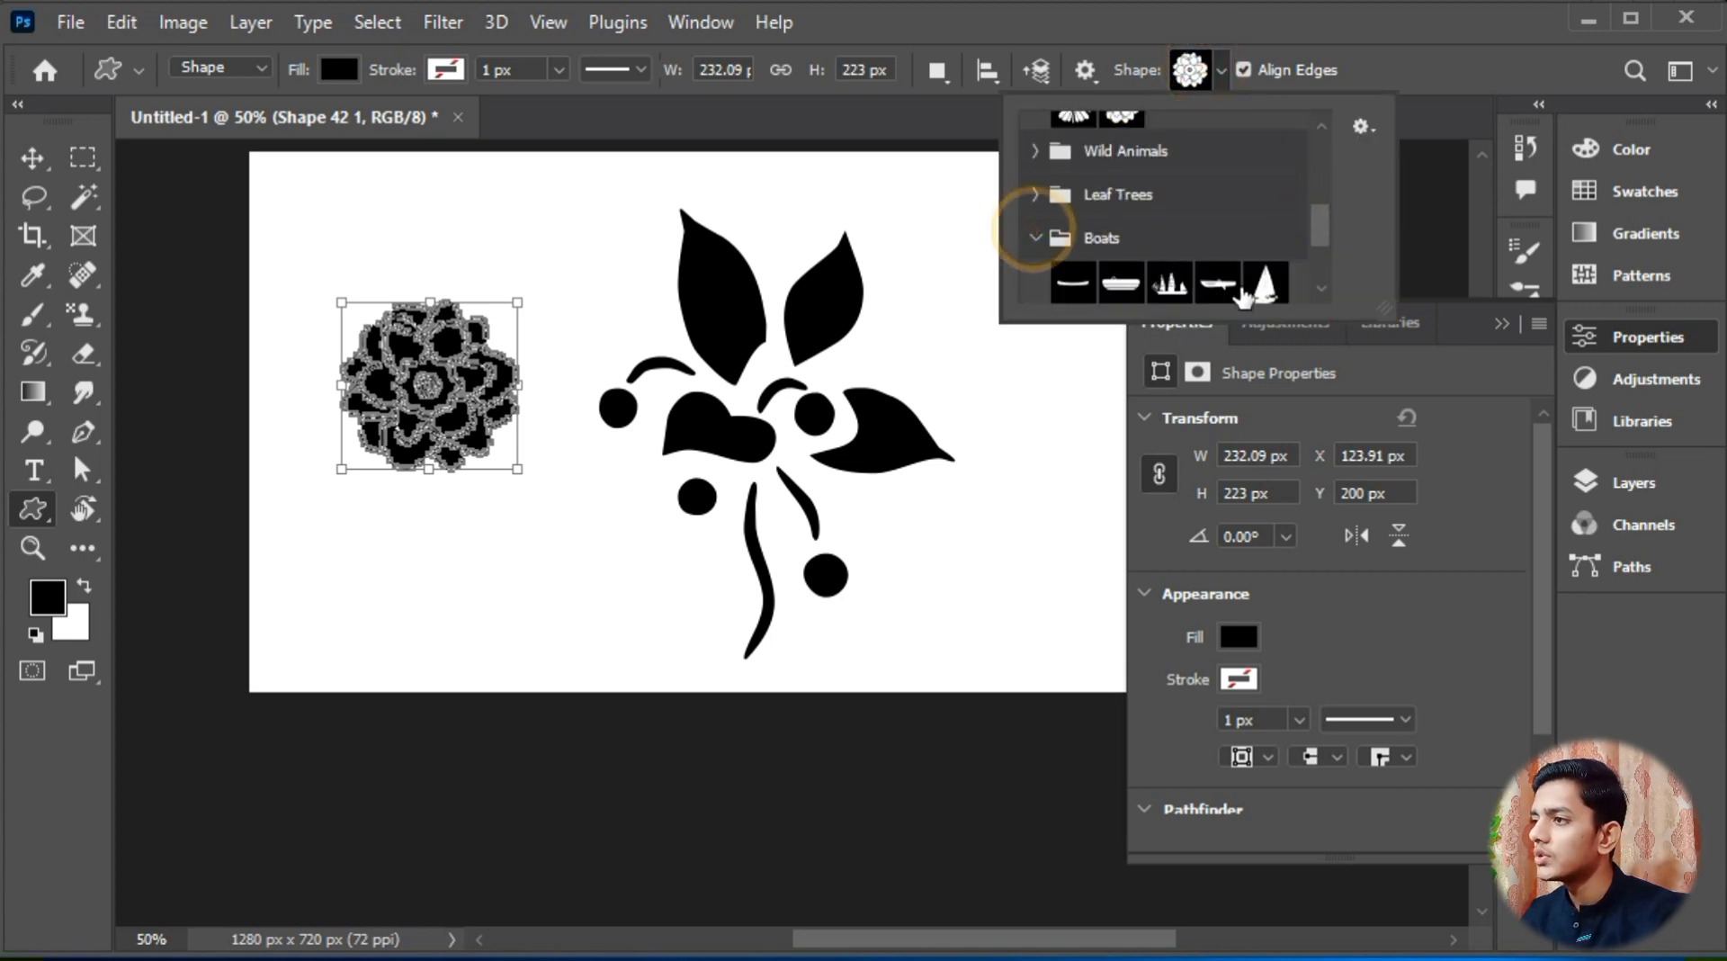
{"action": "left_click", "coordinate": [1170, 281]}
{"action": "left_click_drag", "start_coordinate": [519, 242], "coordinate": [1027, 735]}
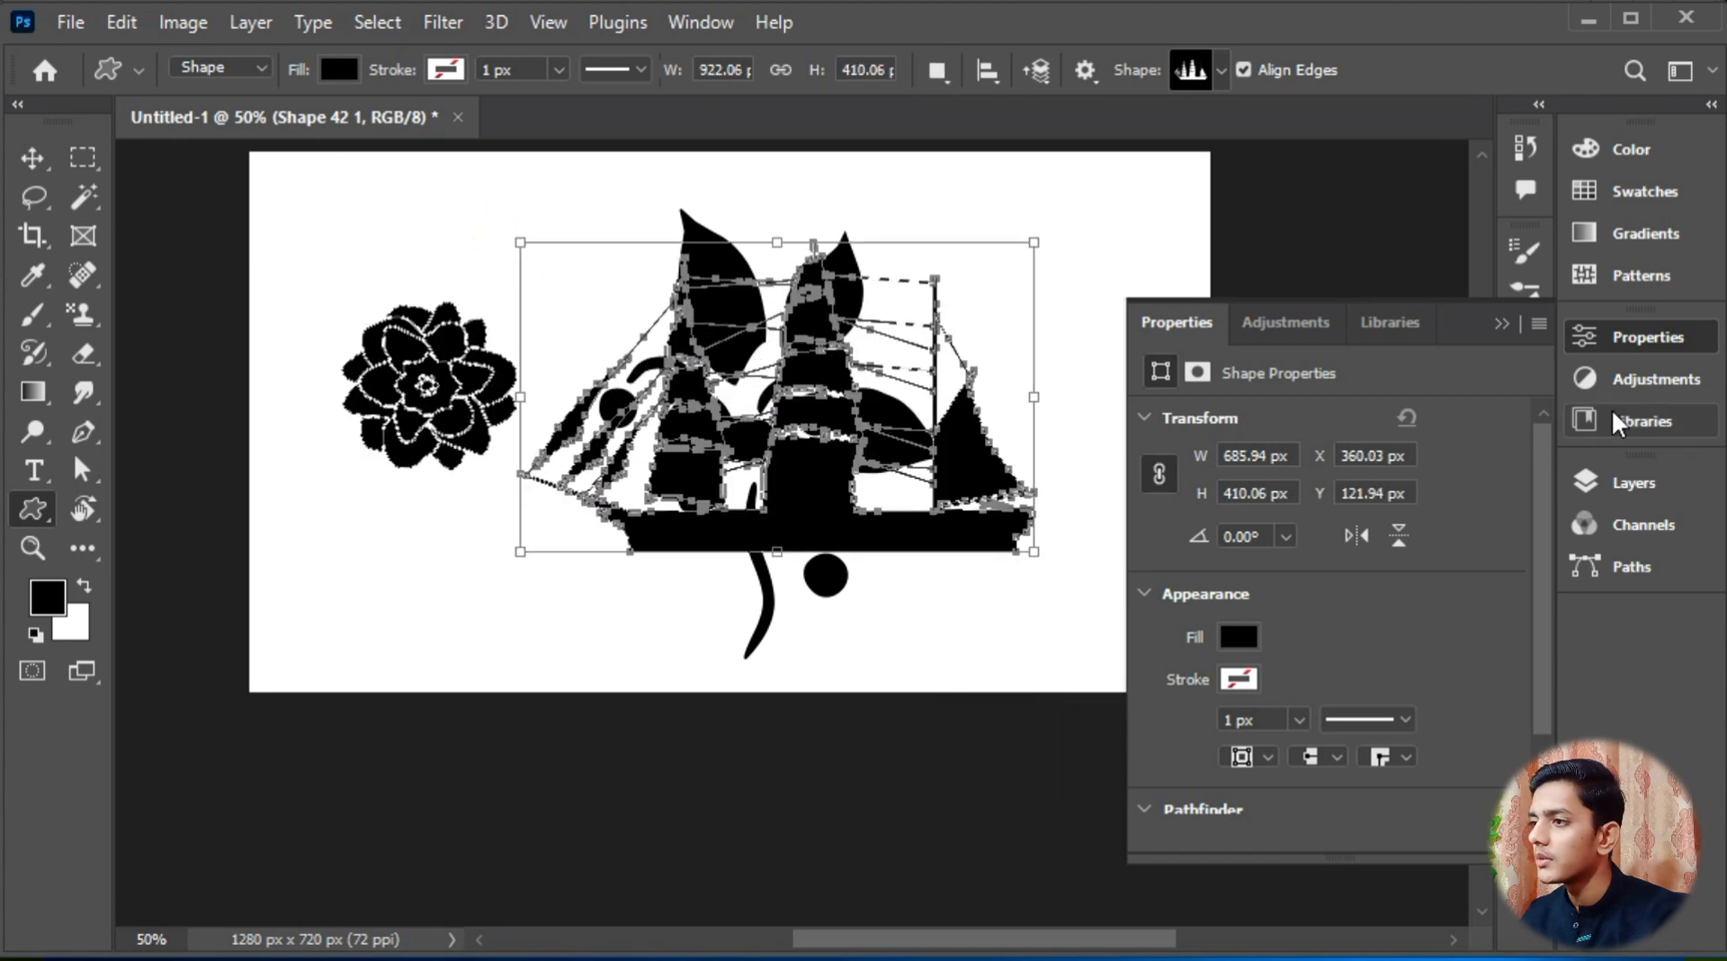
Step: Delete the leafy flower's layer, Shape 48 1, and move the remaining blossom and ship slightly down and left
{"action": "left_click", "coordinate": [1632, 483]}
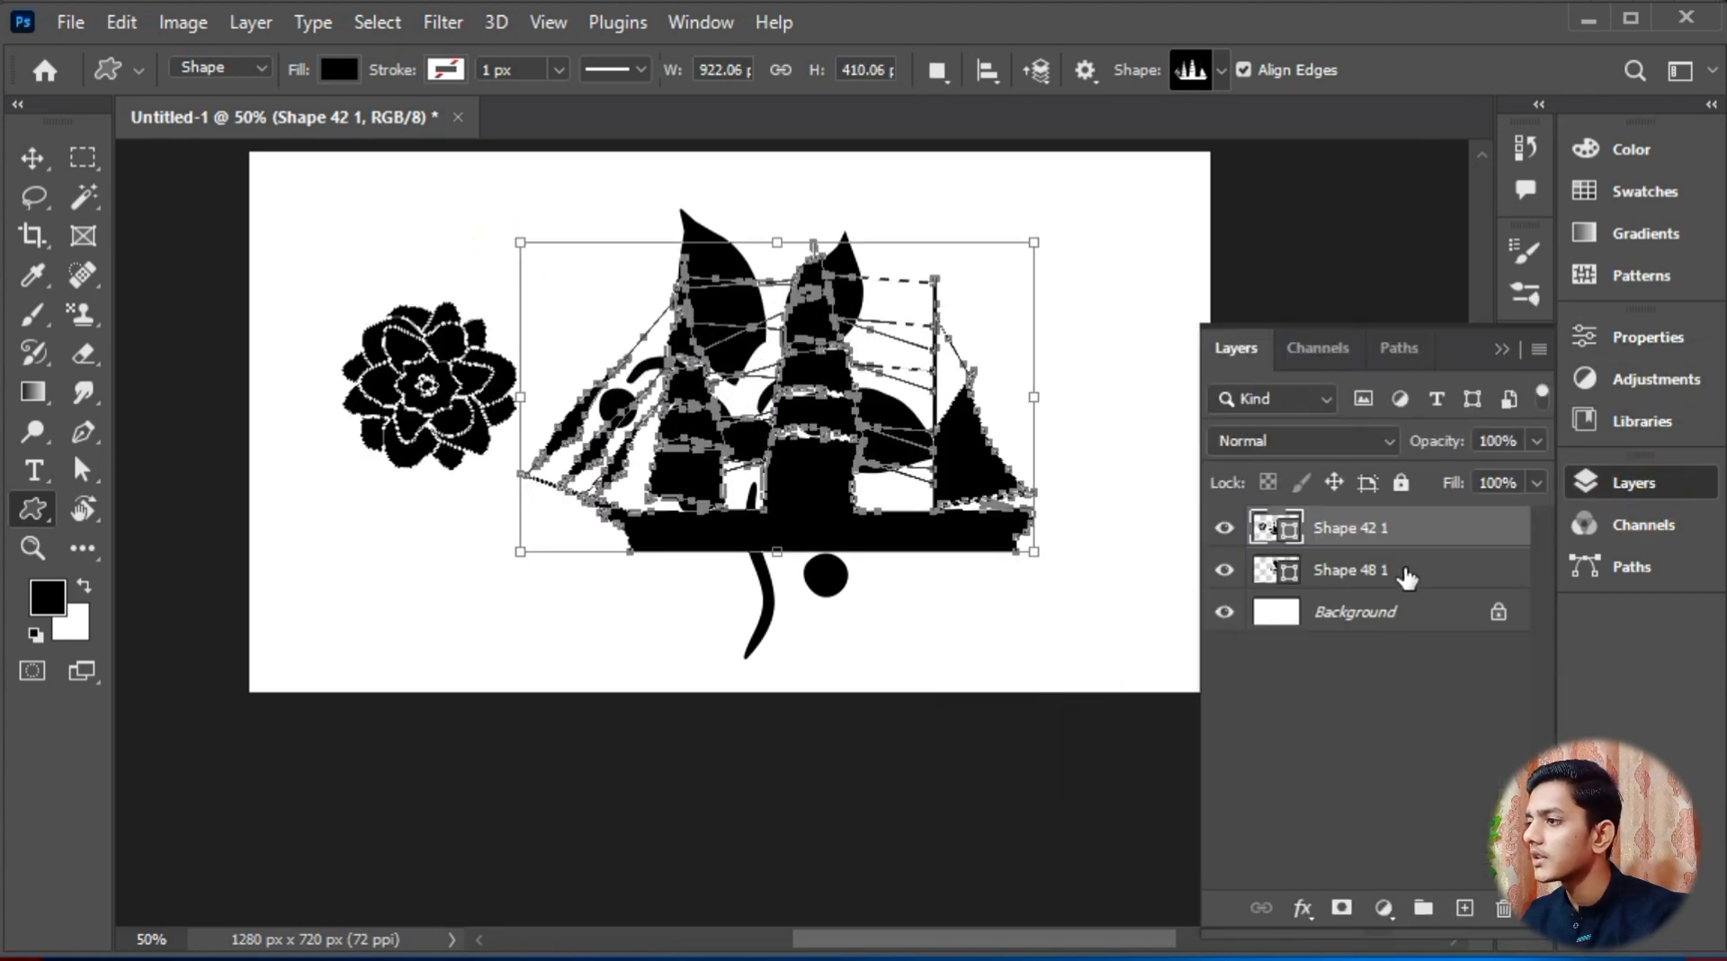
{"action": "left_click_drag", "start_coordinate": [1395, 570], "coordinate": [1500, 908]}
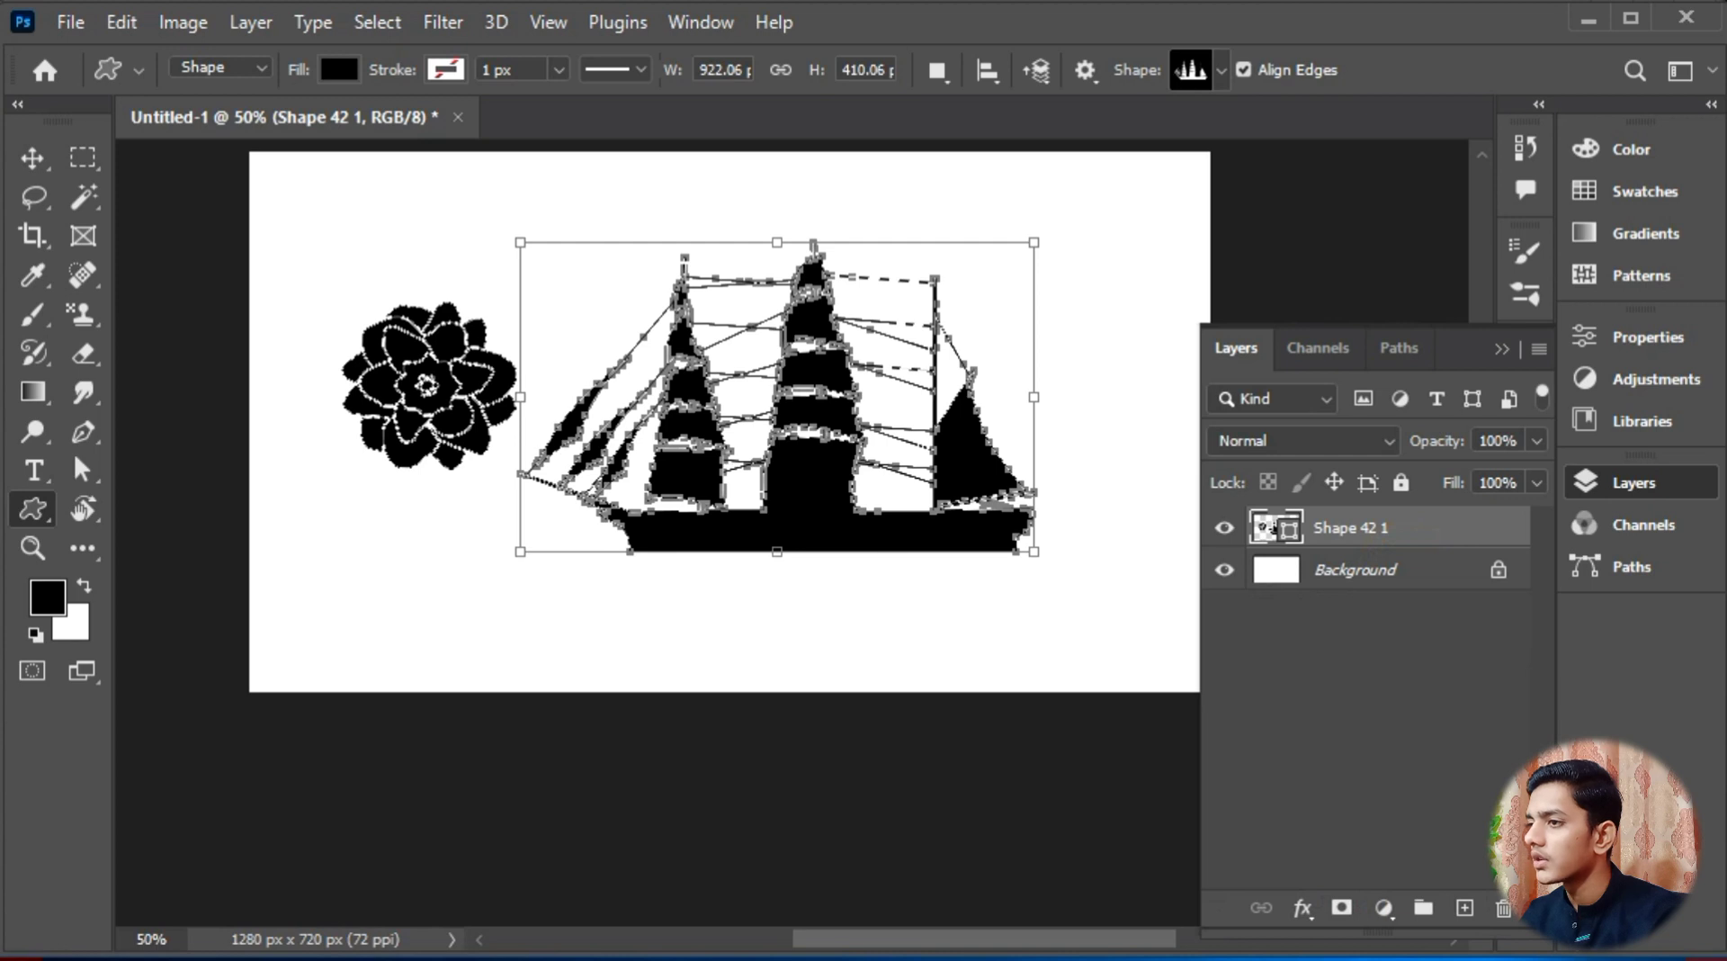
{"action": "key", "text": "v"}
{"action": "left_click_drag", "start_coordinate": [476, 369], "coordinate": [457, 396]}
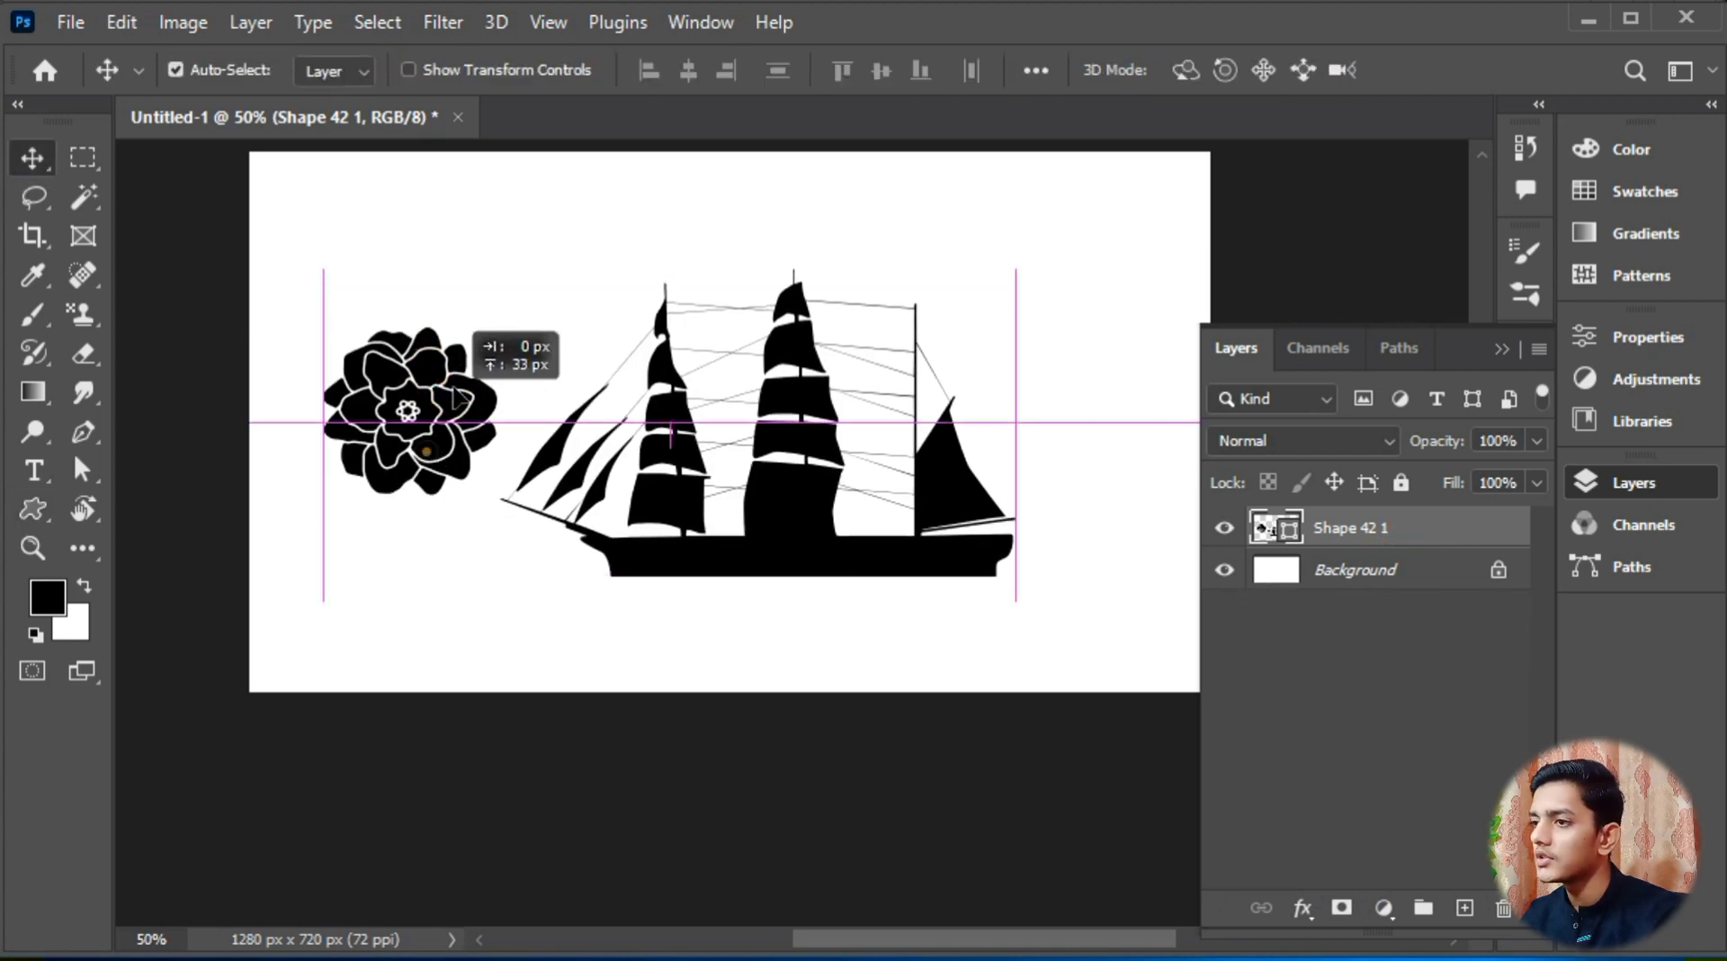
Step: Undo the move, the layer deletion and all custom shape drawings back to the blank canvas, and collapse the layers
{"action": "key", "text": "ctrl+z"}
{"action": "key", "text": "ctrl+z"}
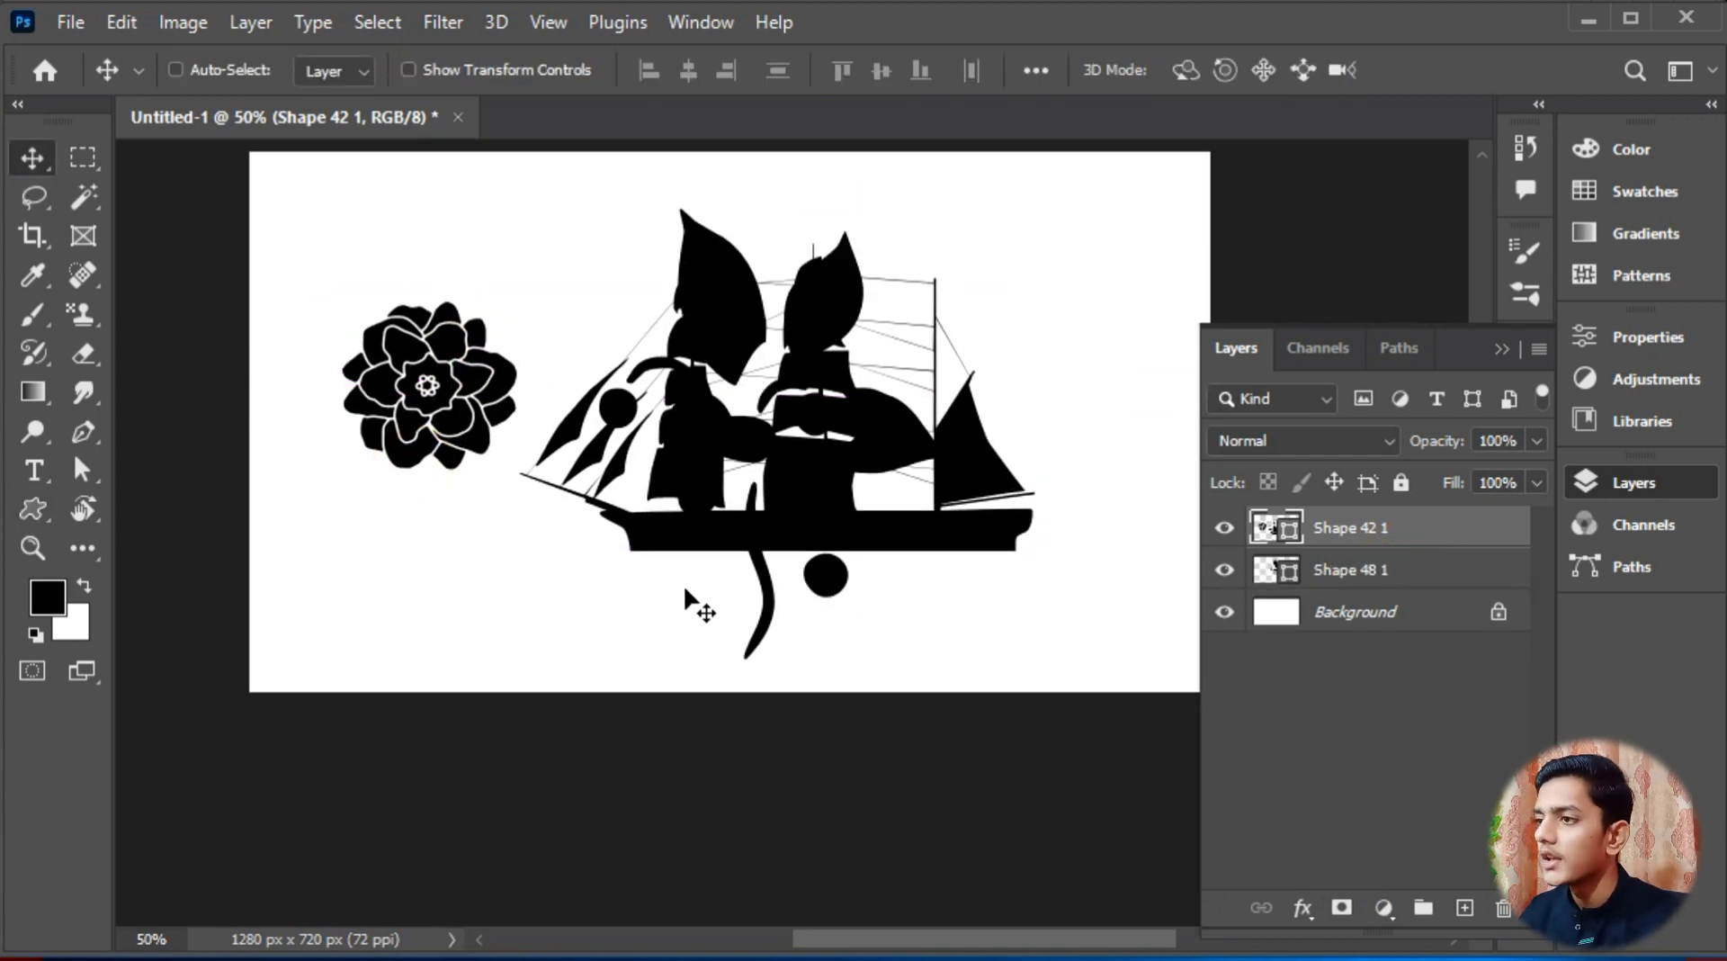
{"action": "key", "text": "ctrl+z"}
{"action": "key", "text": "ctrl+z"}
{"action": "key", "text": "ctrl+z"}
{"action": "key", "text": "ctrl+z"}
{"action": "key", "text": "ctrl+z"}
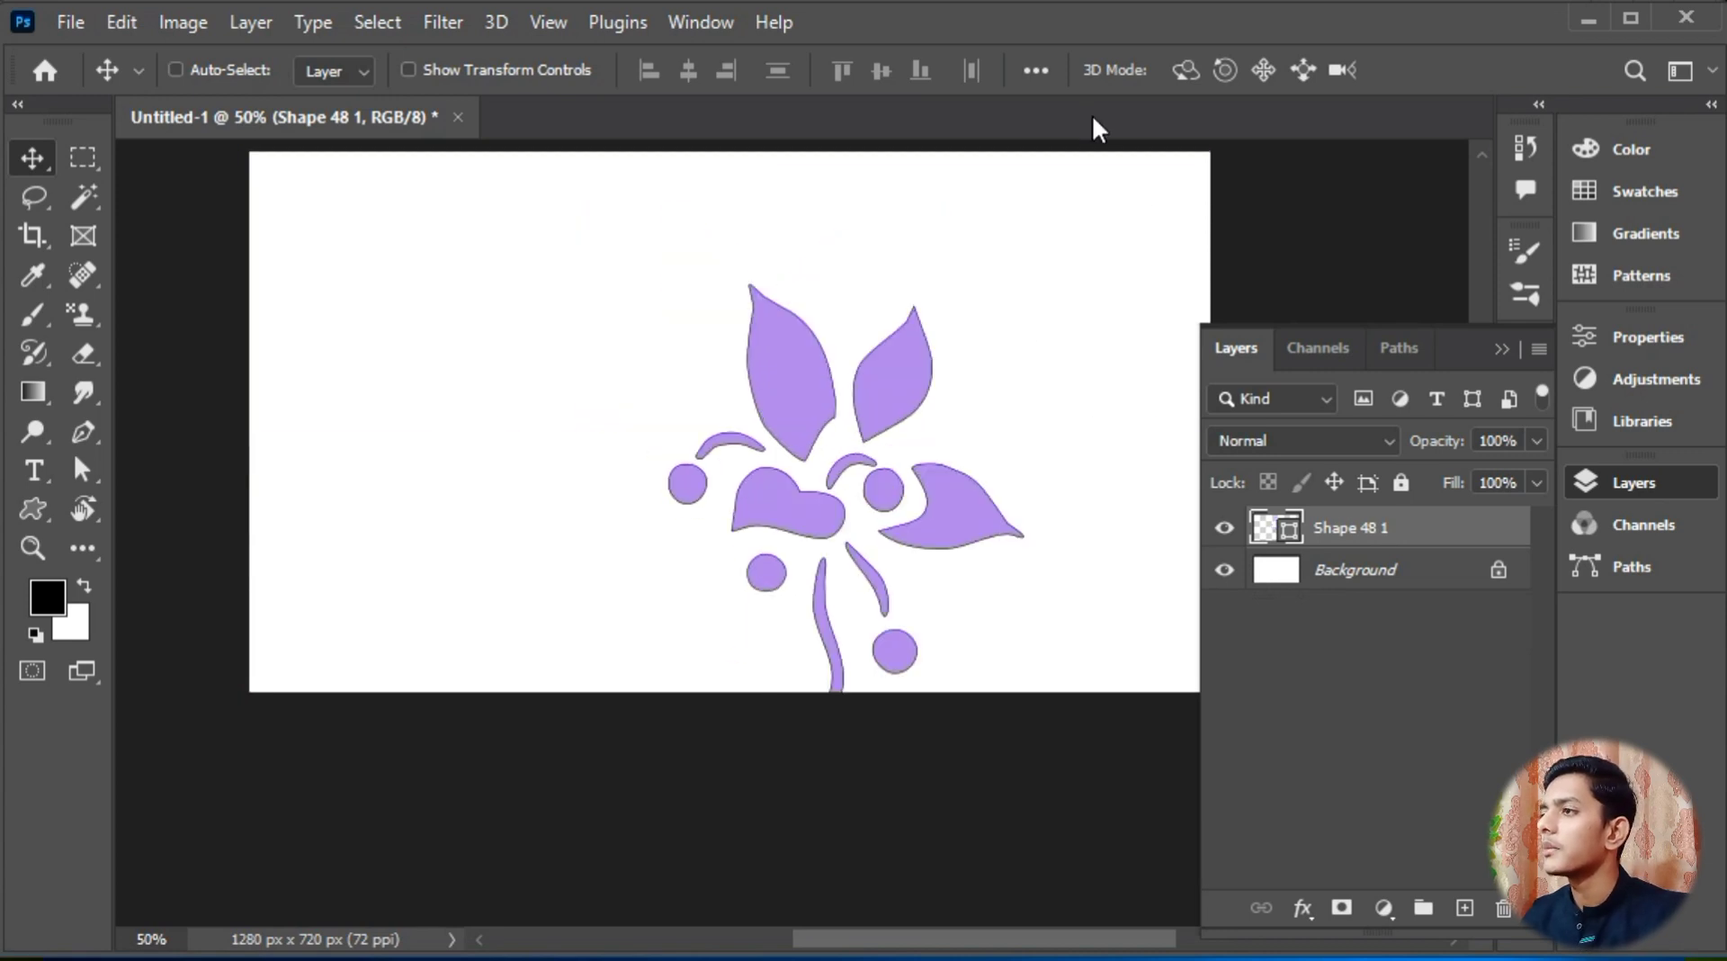
{"action": "key", "text": "ctrl+z"}
{"action": "left_click", "coordinate": [1500, 349]}
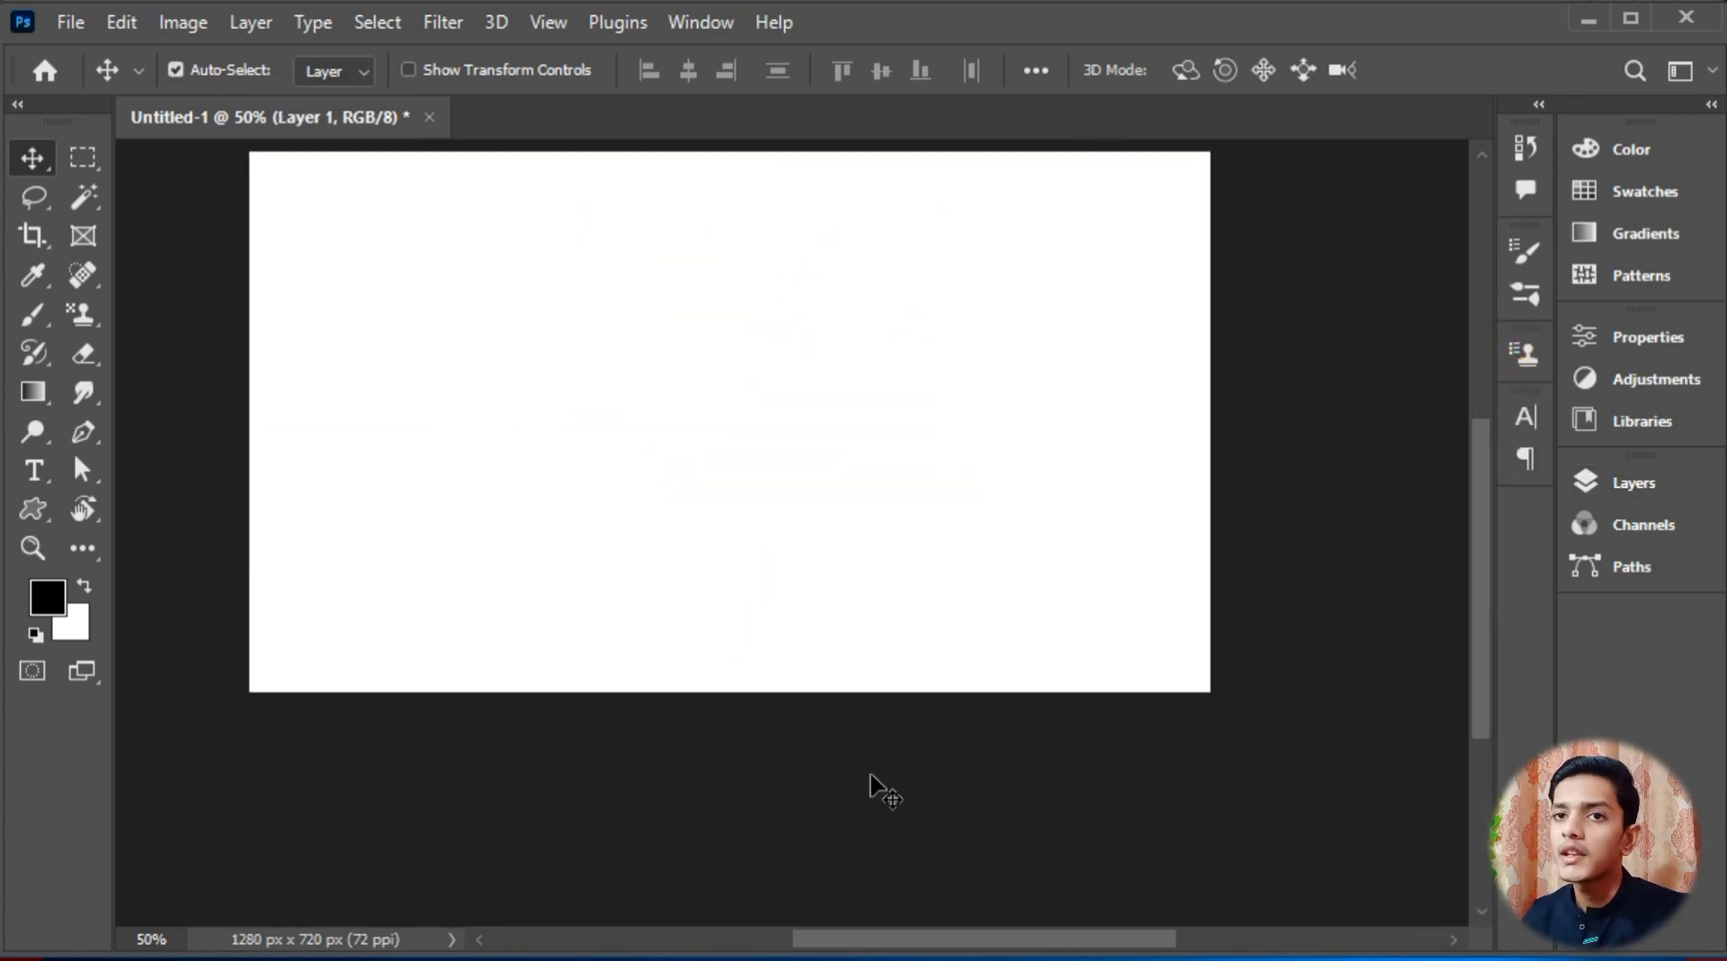
Step: Switch to Illustrator and draw an octagon about 228 px wide near the centre of the artboard with the Polygon tool
{"action": "left_click_drag", "start_coordinate": [630, 328], "coordinate": [627, 376]}
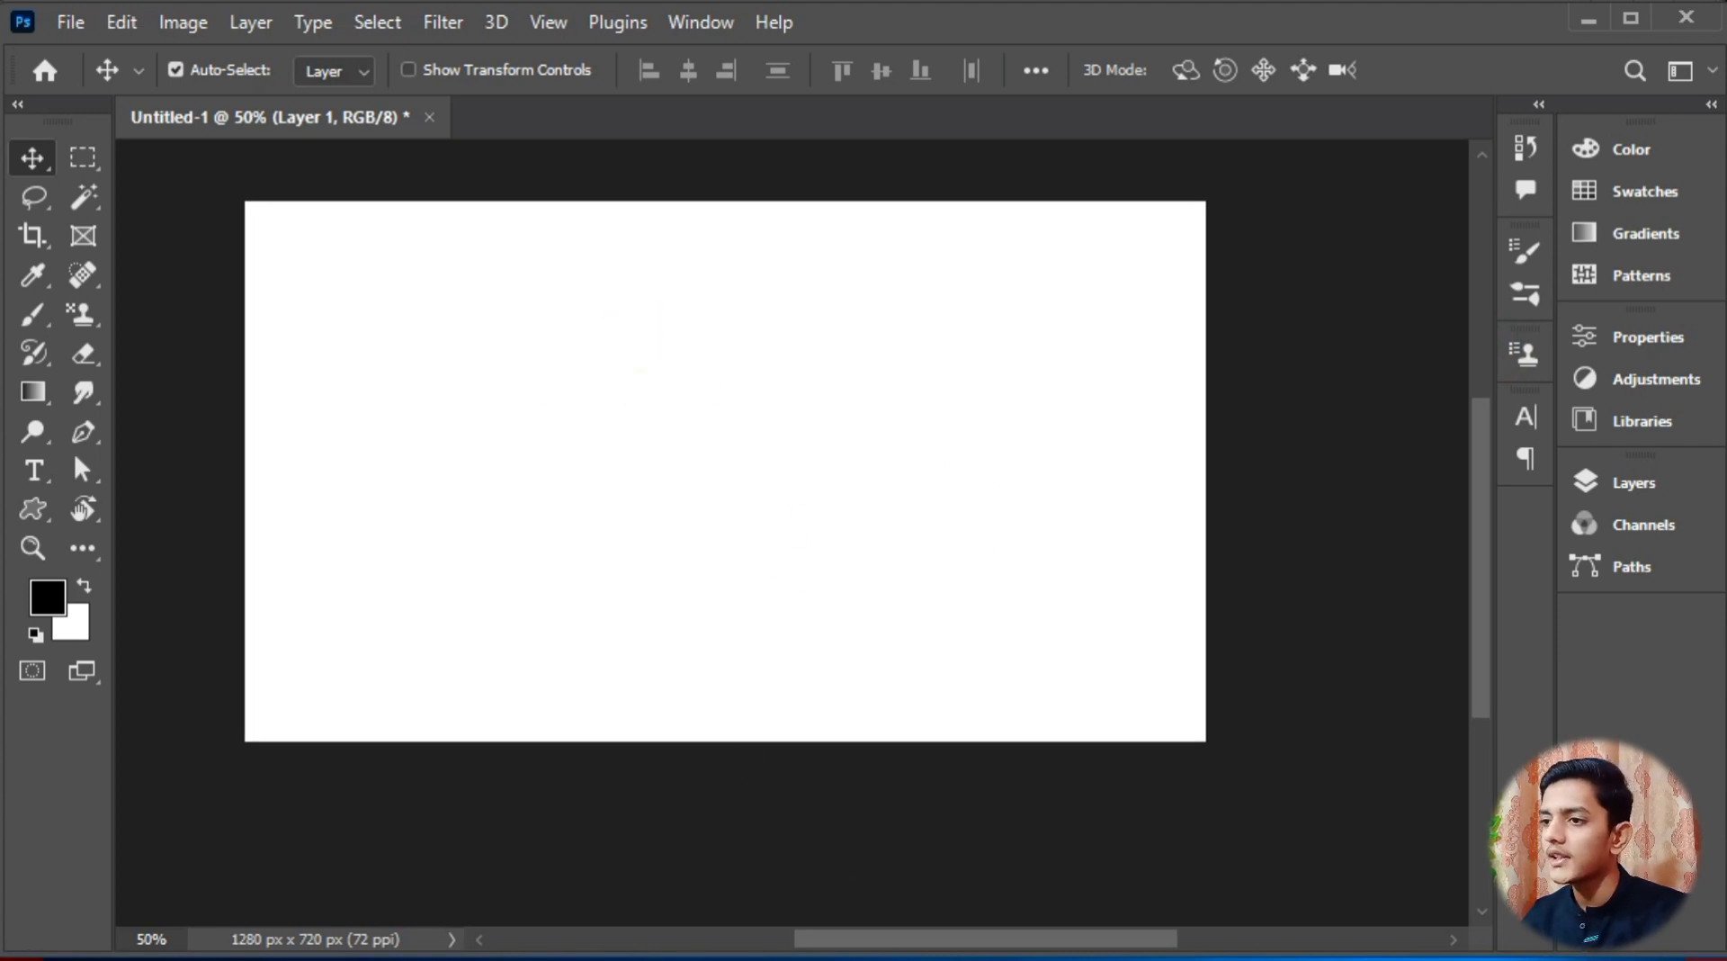
{"action": "key", "text": "alt+Tab"}
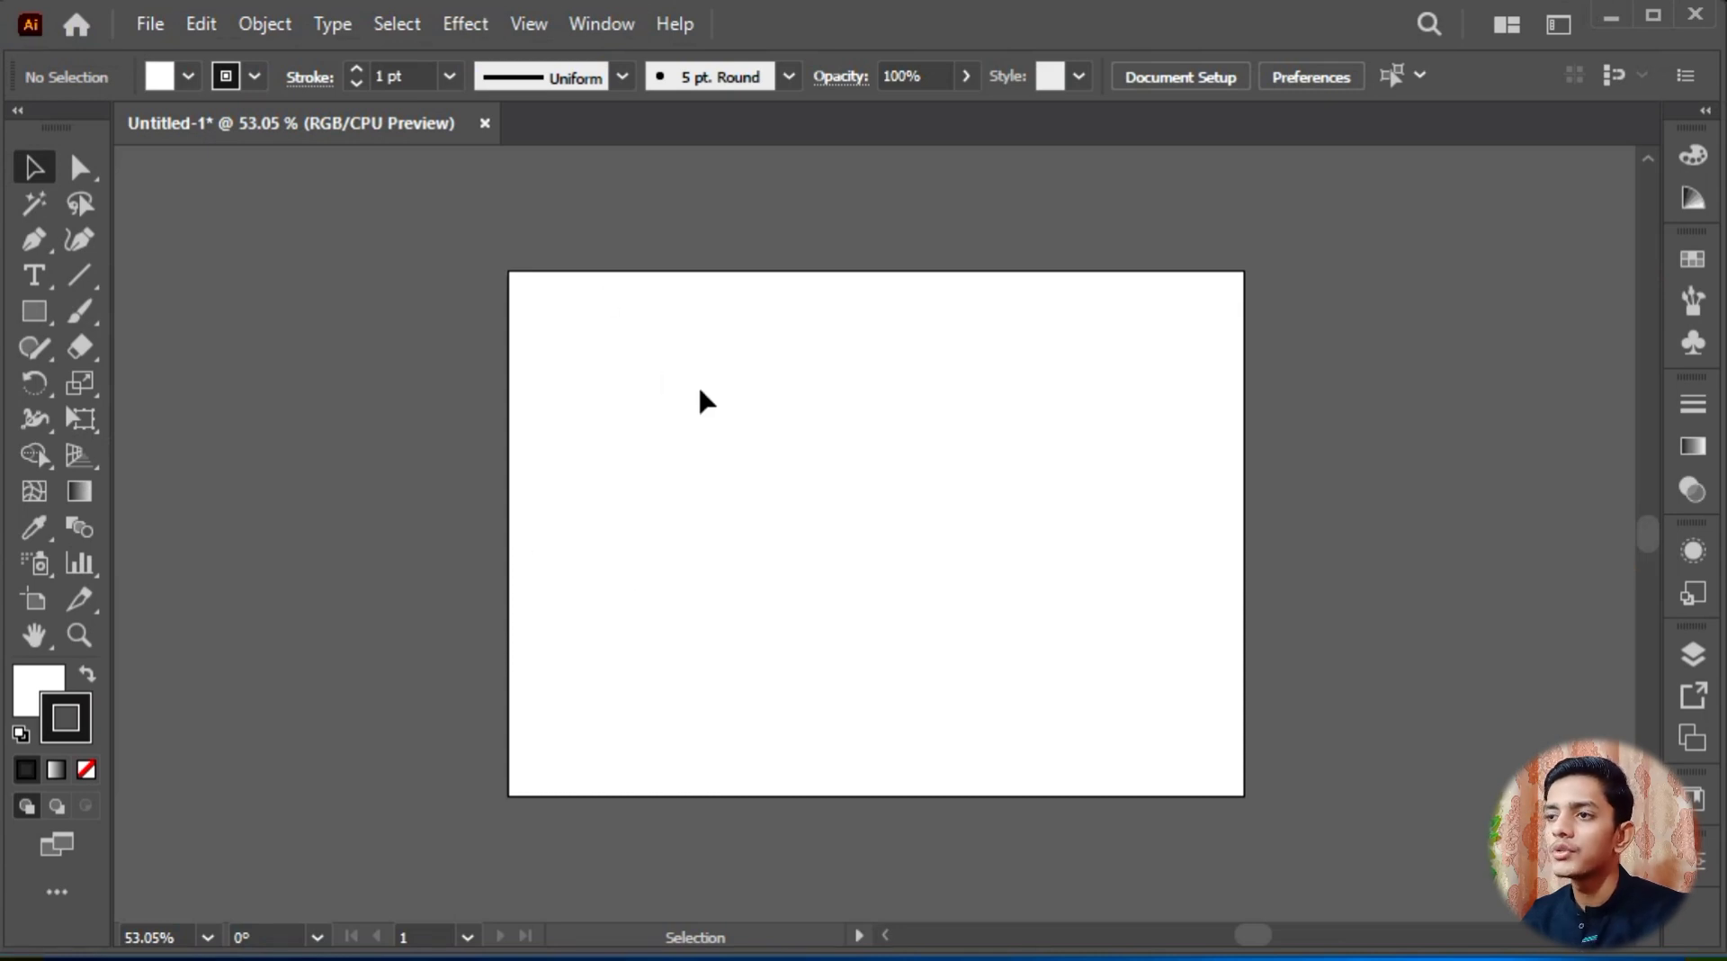
{"action": "left_click", "coordinate": [36, 317]}
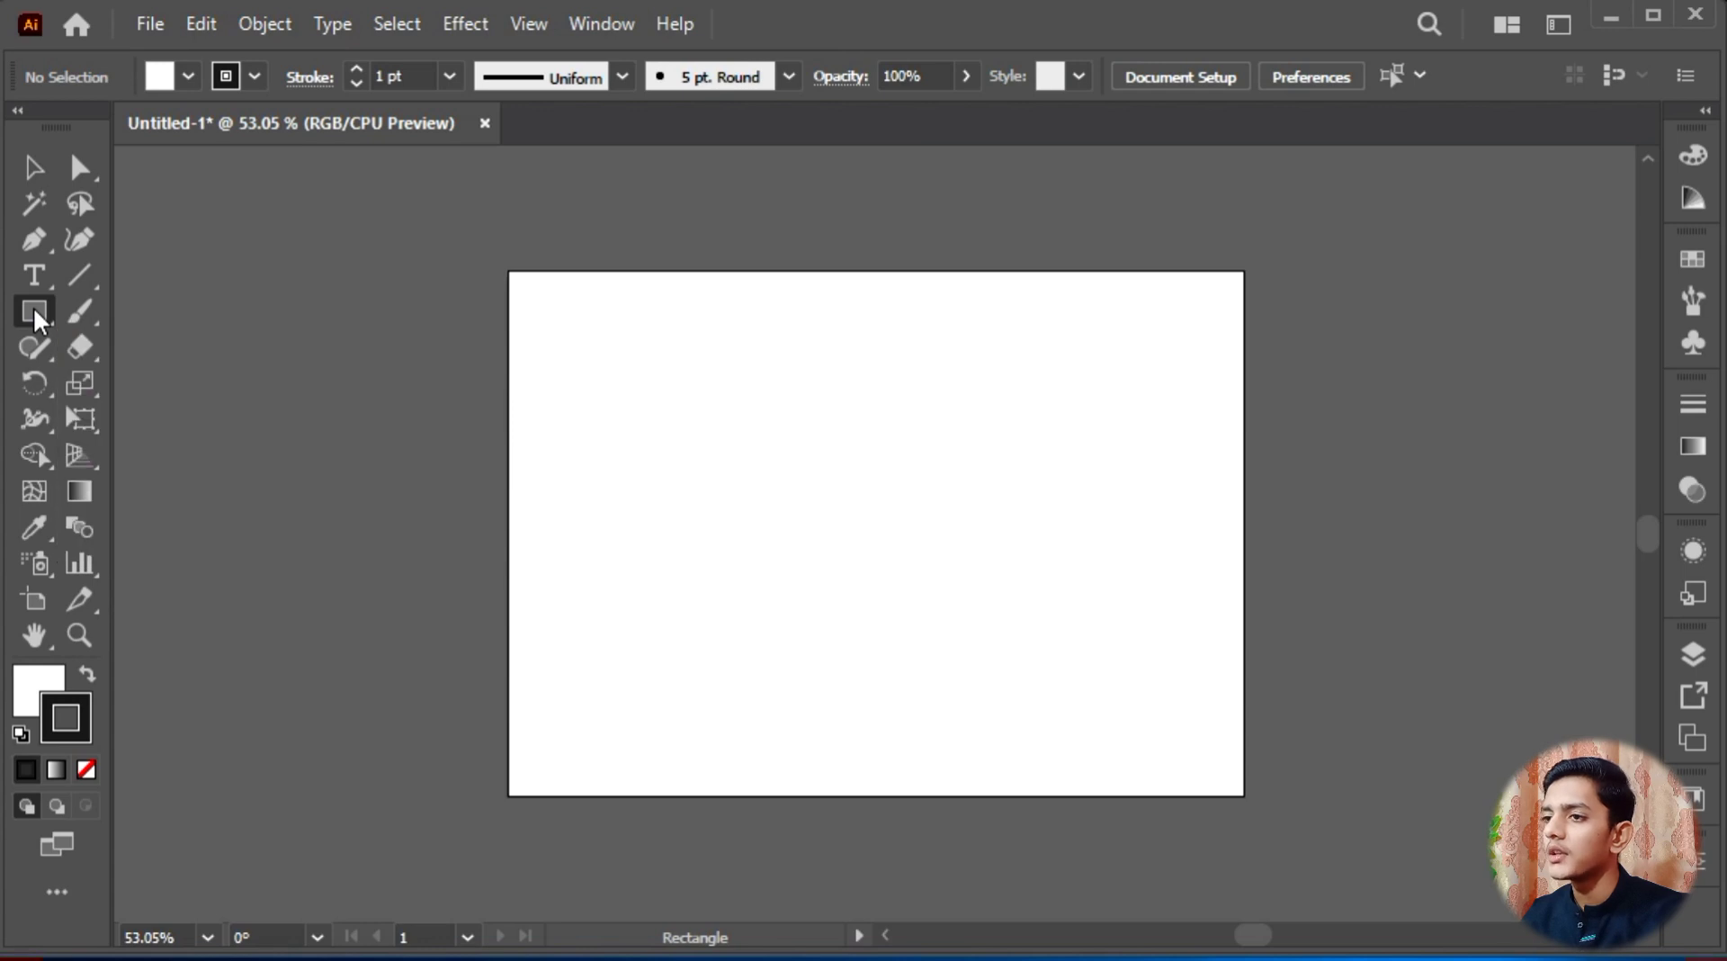
{"action": "left_click_drag", "start_coordinate": [36, 316], "coordinate": [148, 410]}
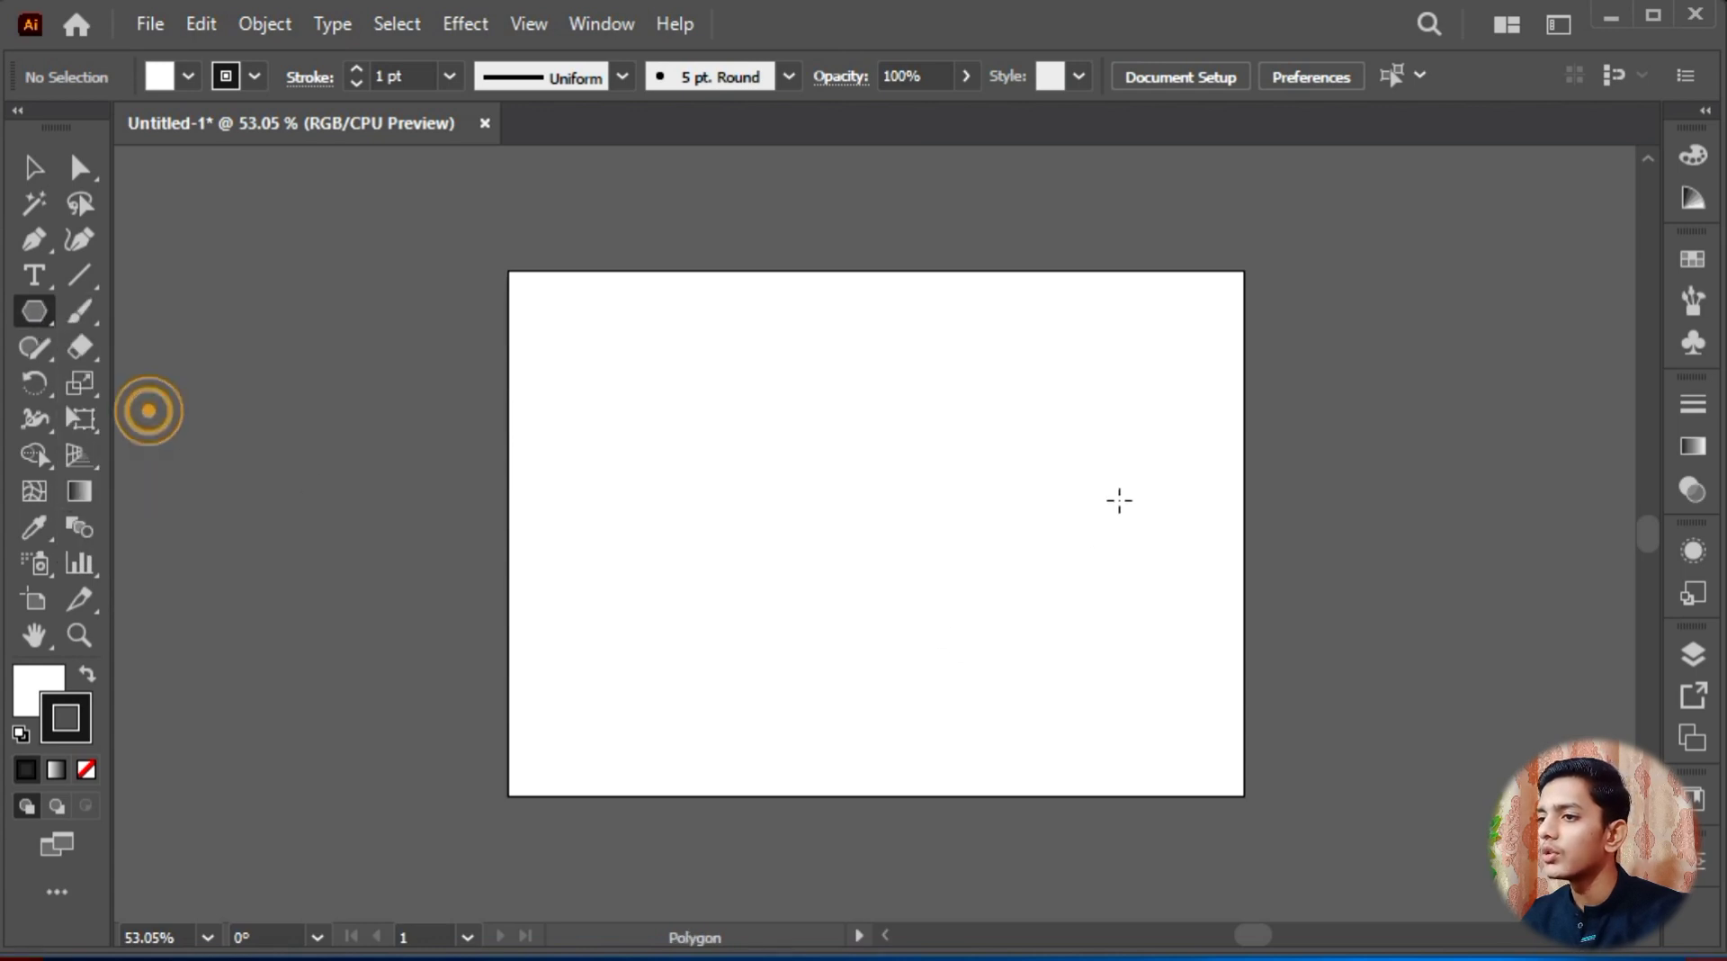
{"action": "left_click_drag", "start_coordinate": [781, 485], "coordinate": [919, 642]}
{"action": "key", "text": "Up"}
{"action": "key", "text": "Up"}
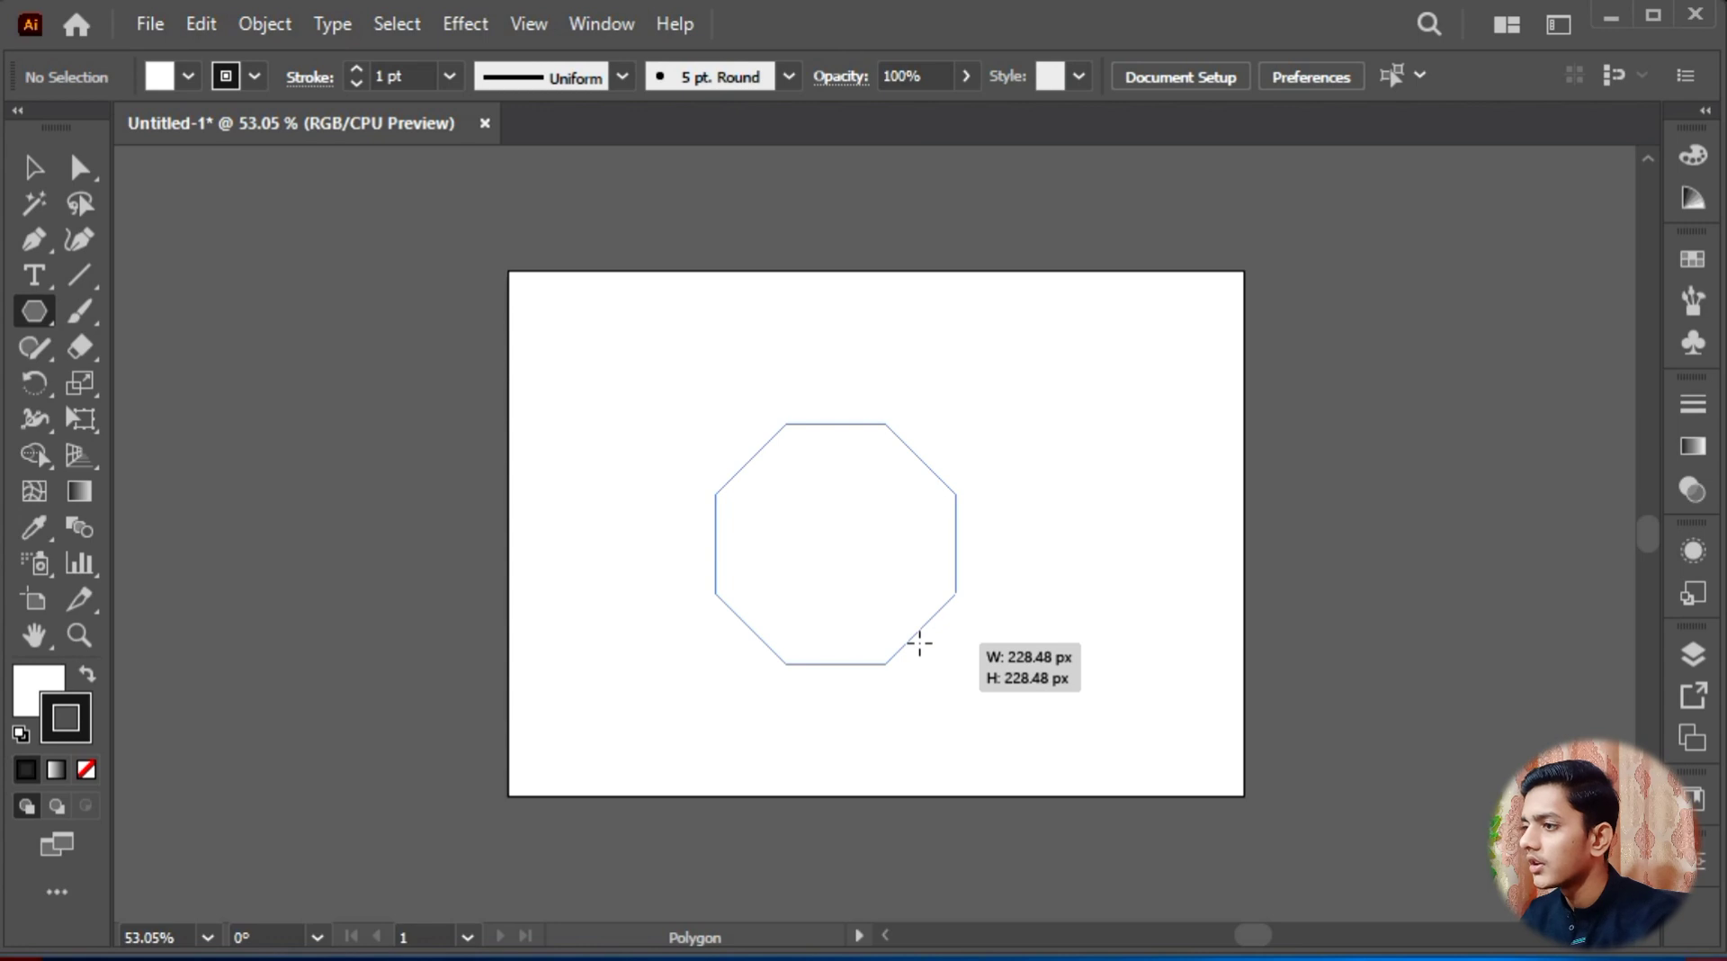
{"action": "left_click_drag", "start_coordinate": [906, 441], "coordinate": [906, 441]}
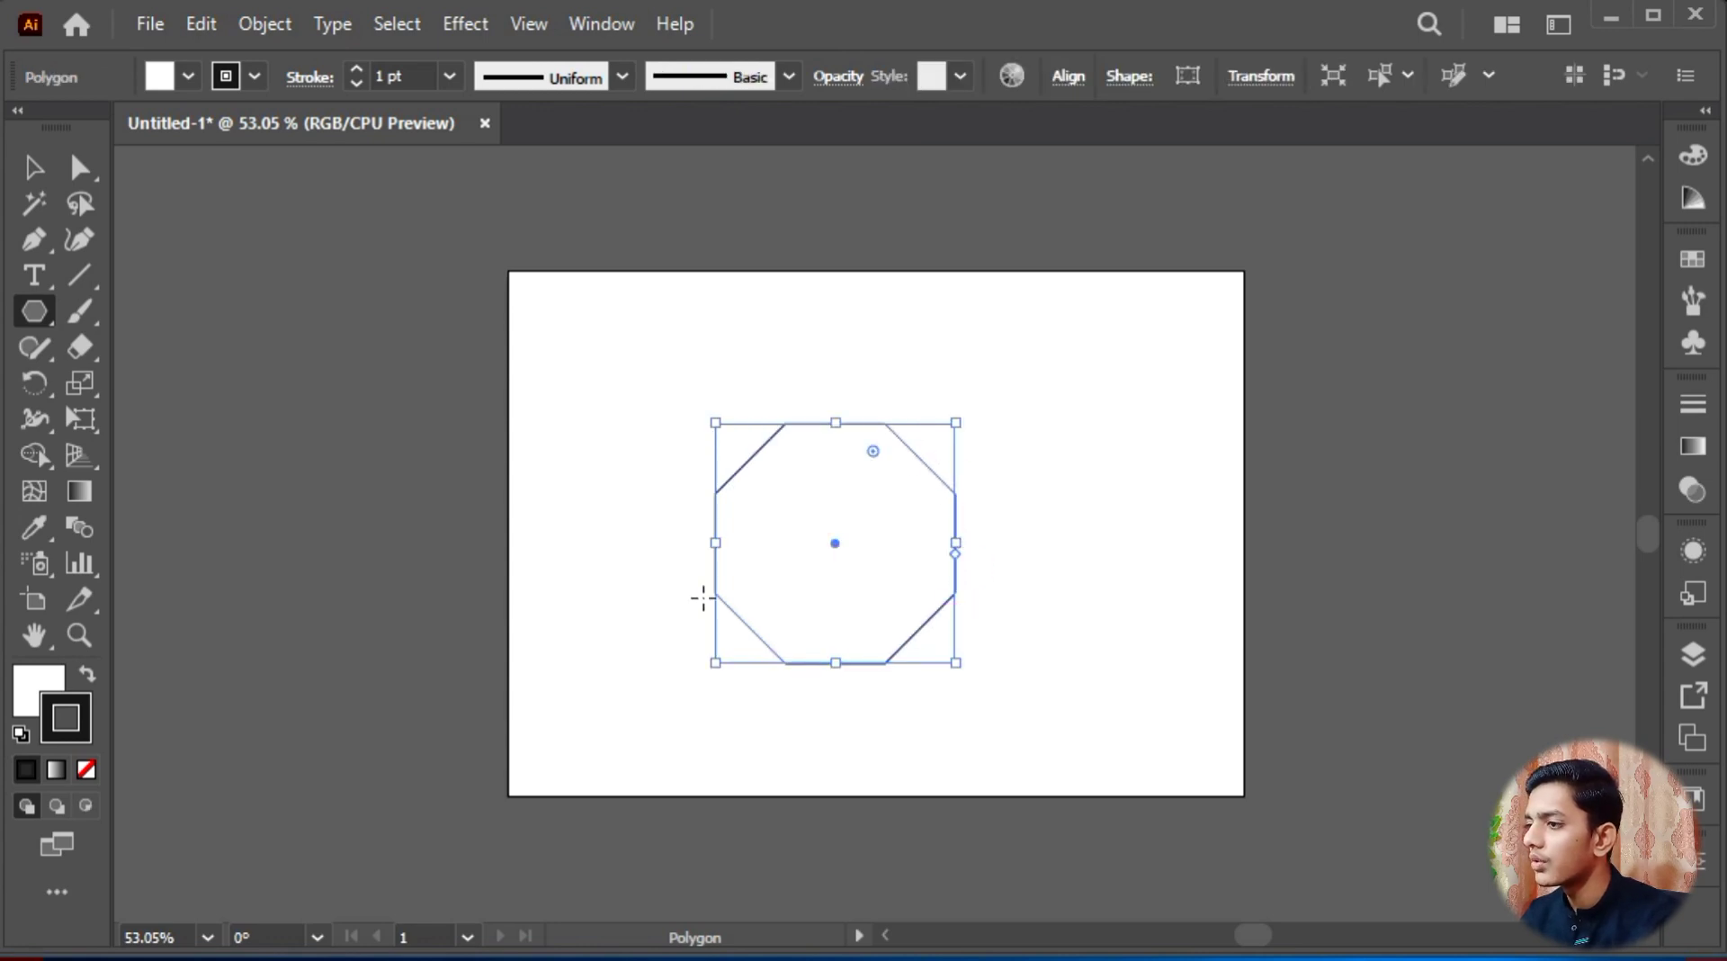
Step: Apply the Pucker & Bloat effect to the octagon with strong bloat to form an eight-petal flower
{"action": "left_click", "coordinate": [34, 167]}
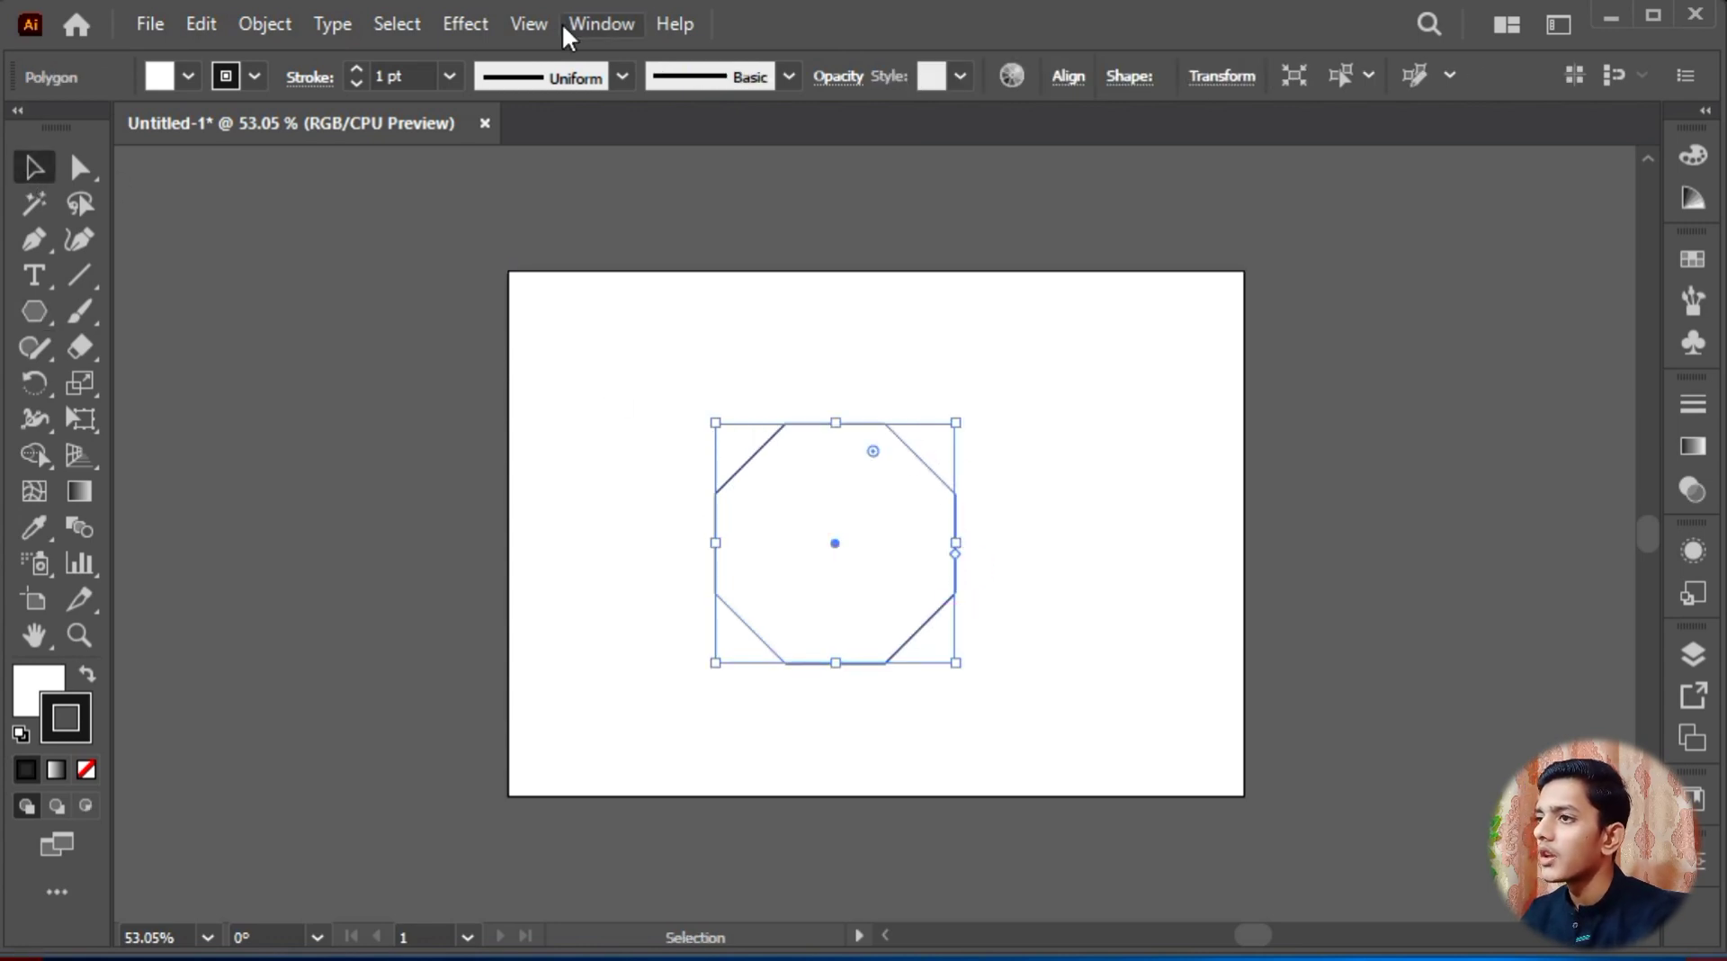
{"action": "left_click", "coordinate": [451, 22]}
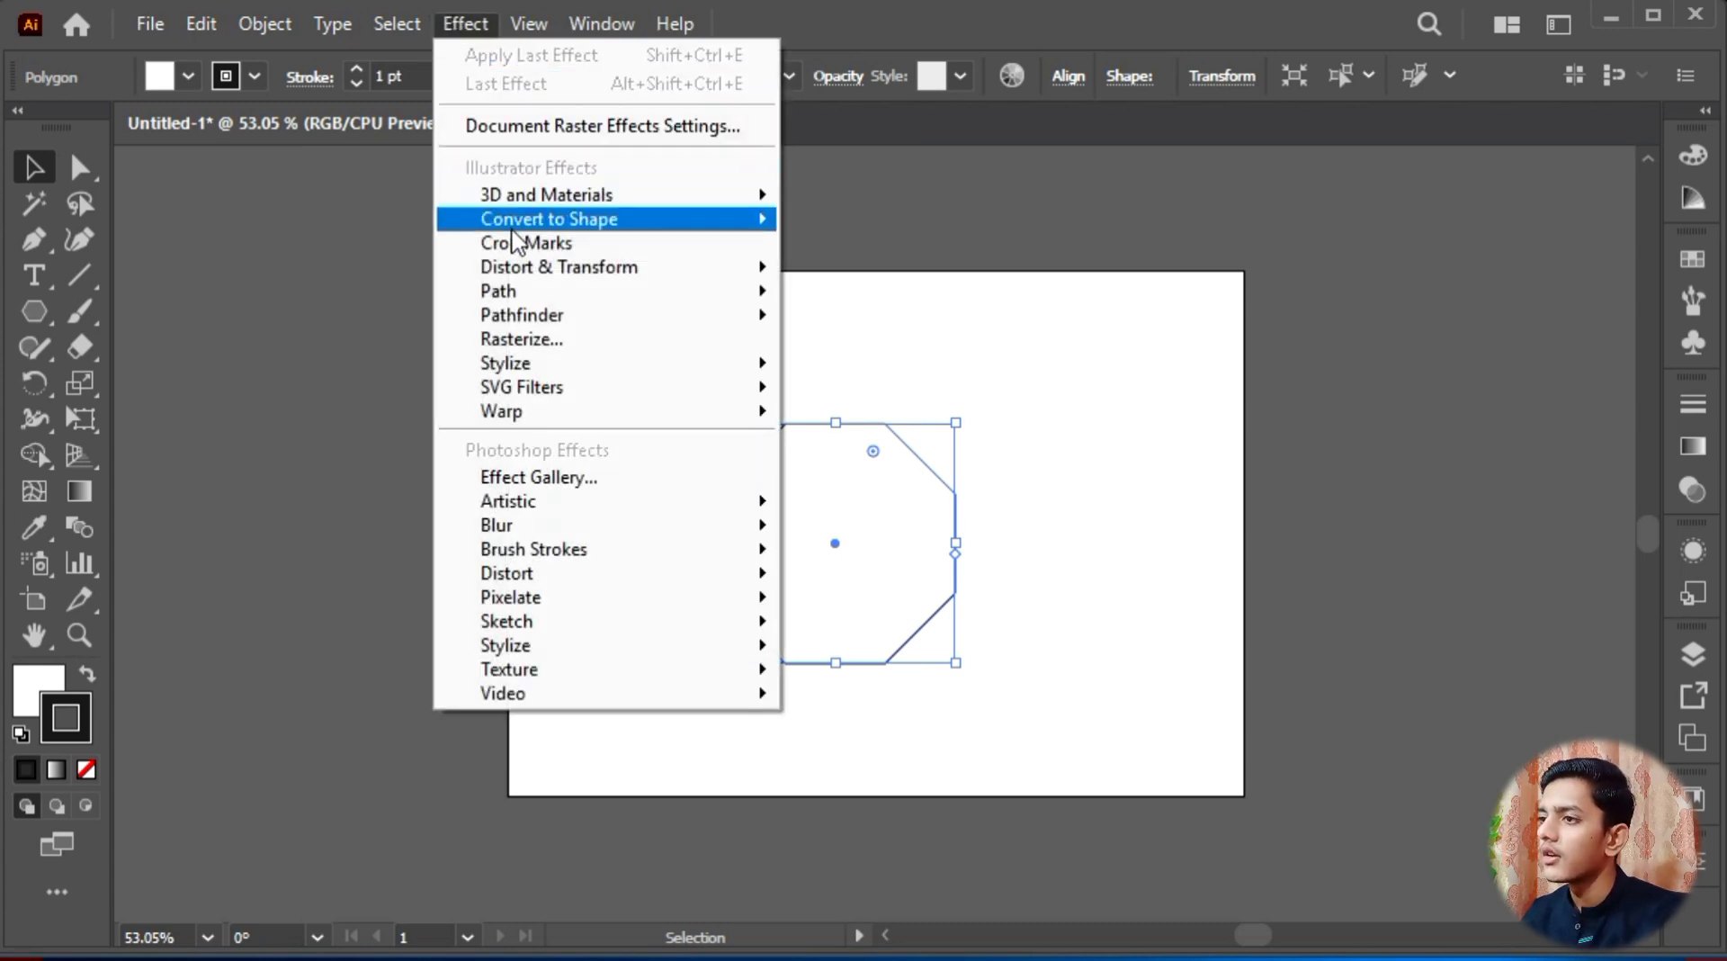
{"action": "mouse_move", "coordinate": [522, 272]}
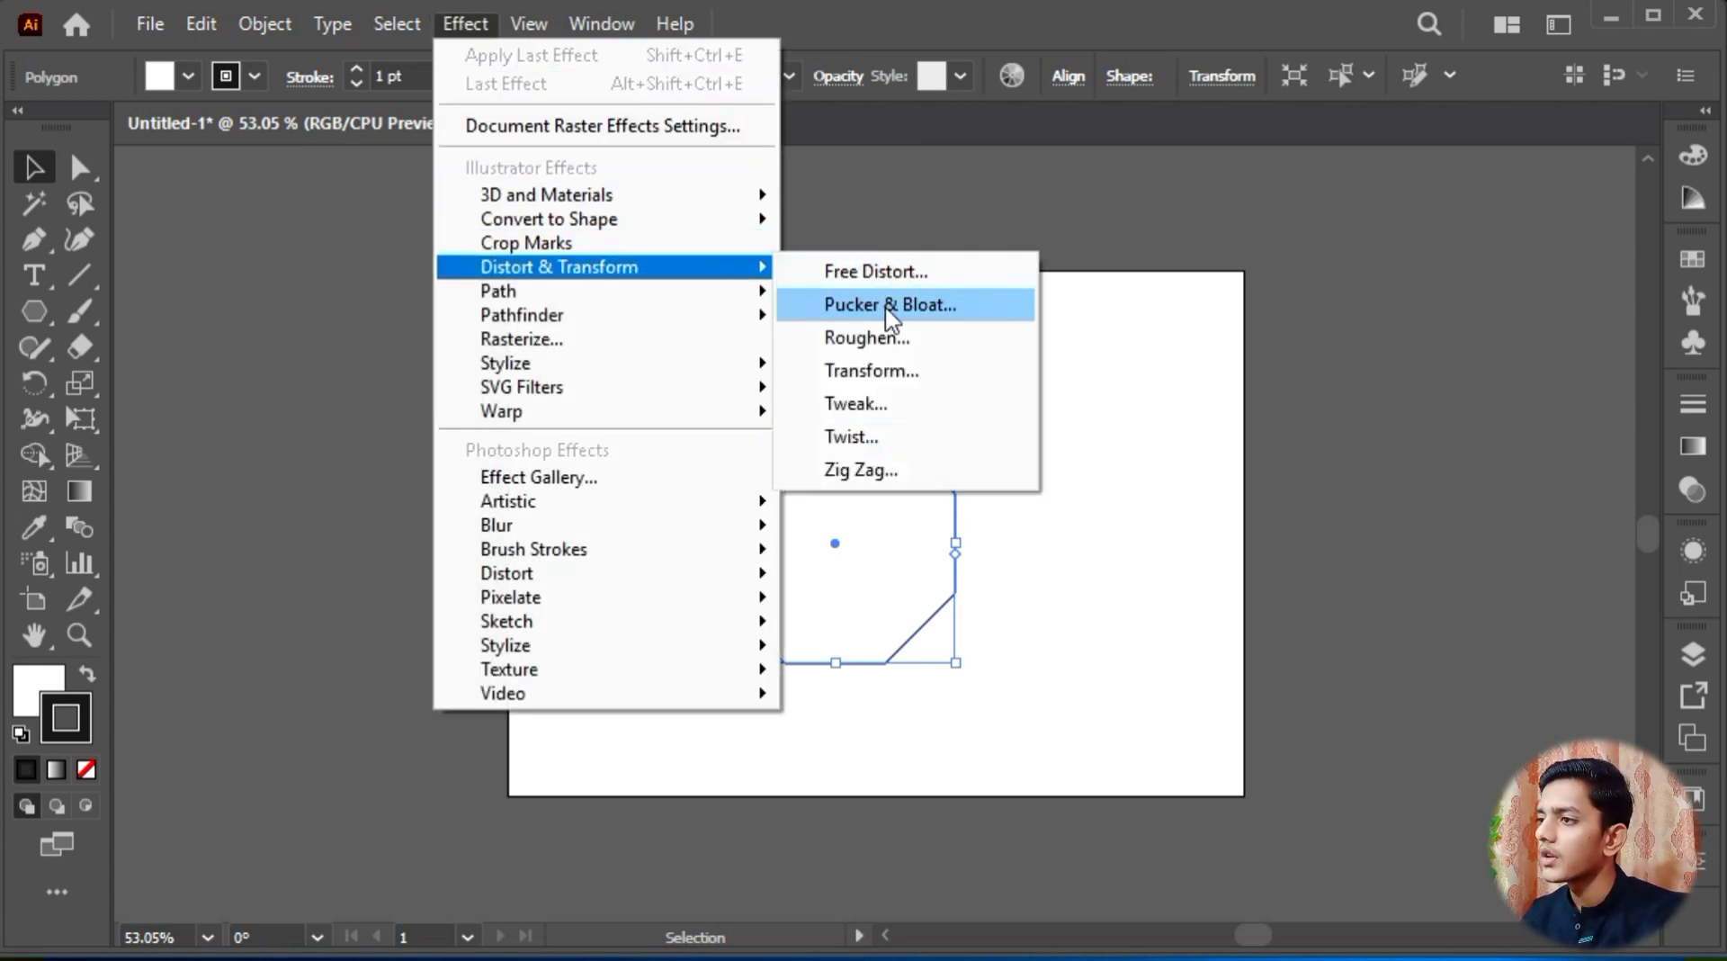
{"action": "left_click", "coordinate": [961, 309]}
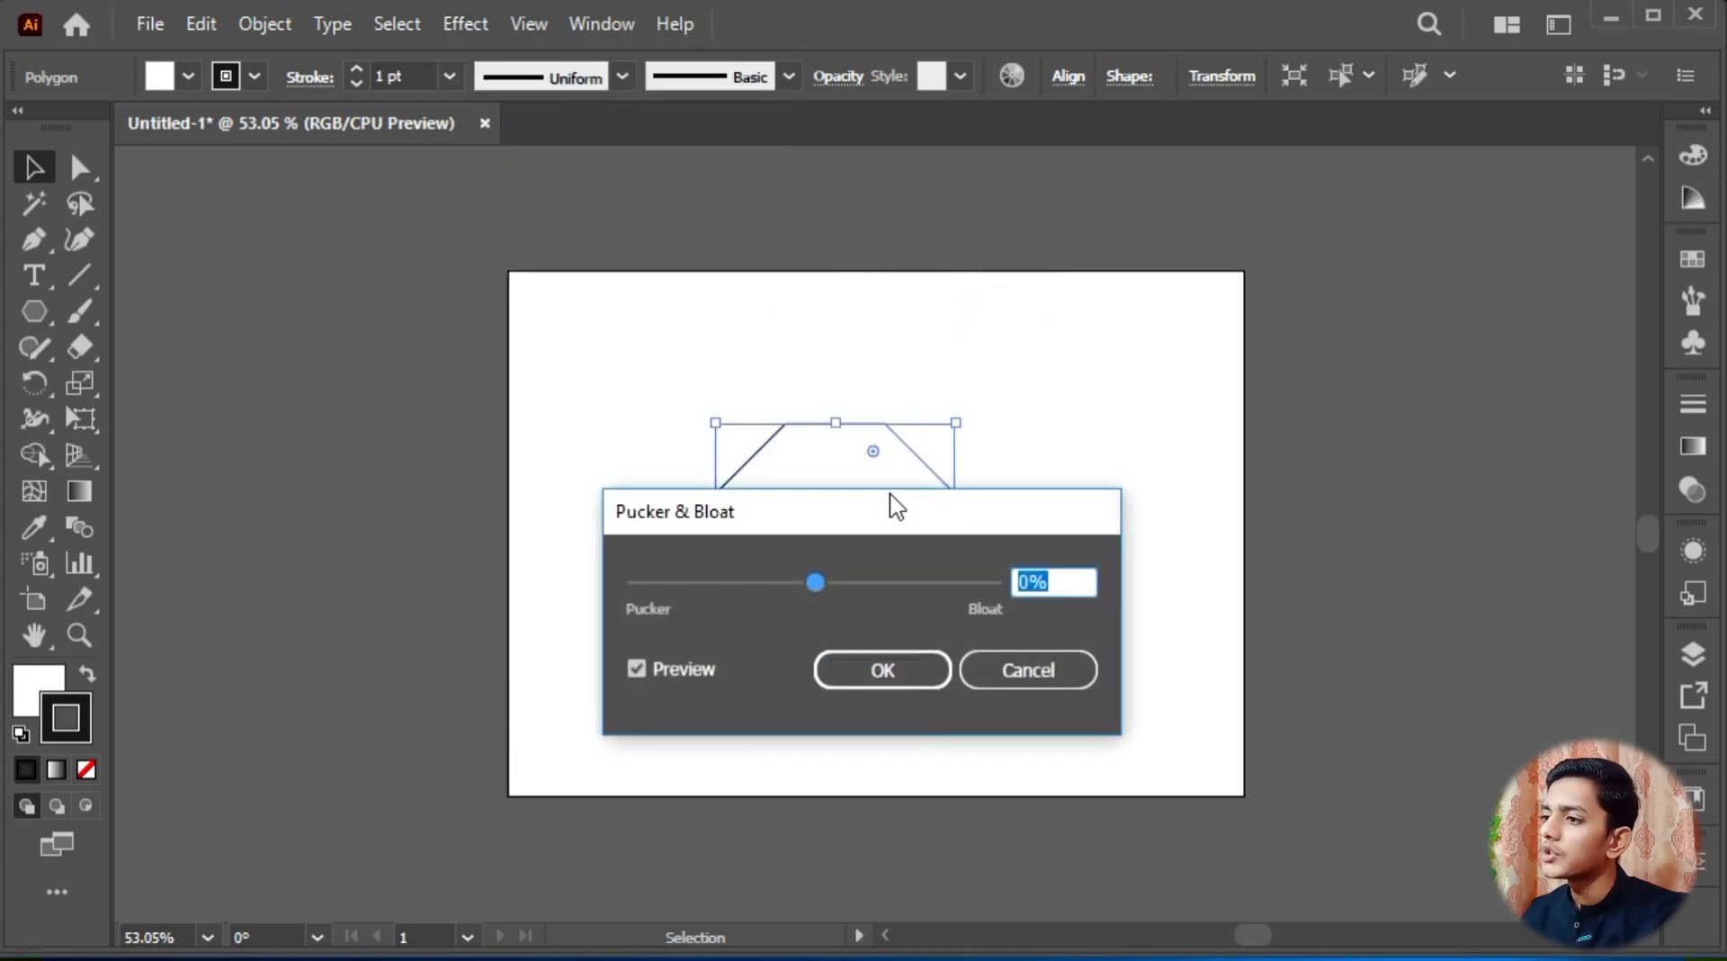
{"action": "left_click_drag", "start_coordinate": [897, 506], "coordinate": [1290, 185]}
{"action": "left_click_drag", "start_coordinate": [1209, 260], "coordinate": [1287, 263]}
{"action": "left_click", "coordinate": [1268, 360]}
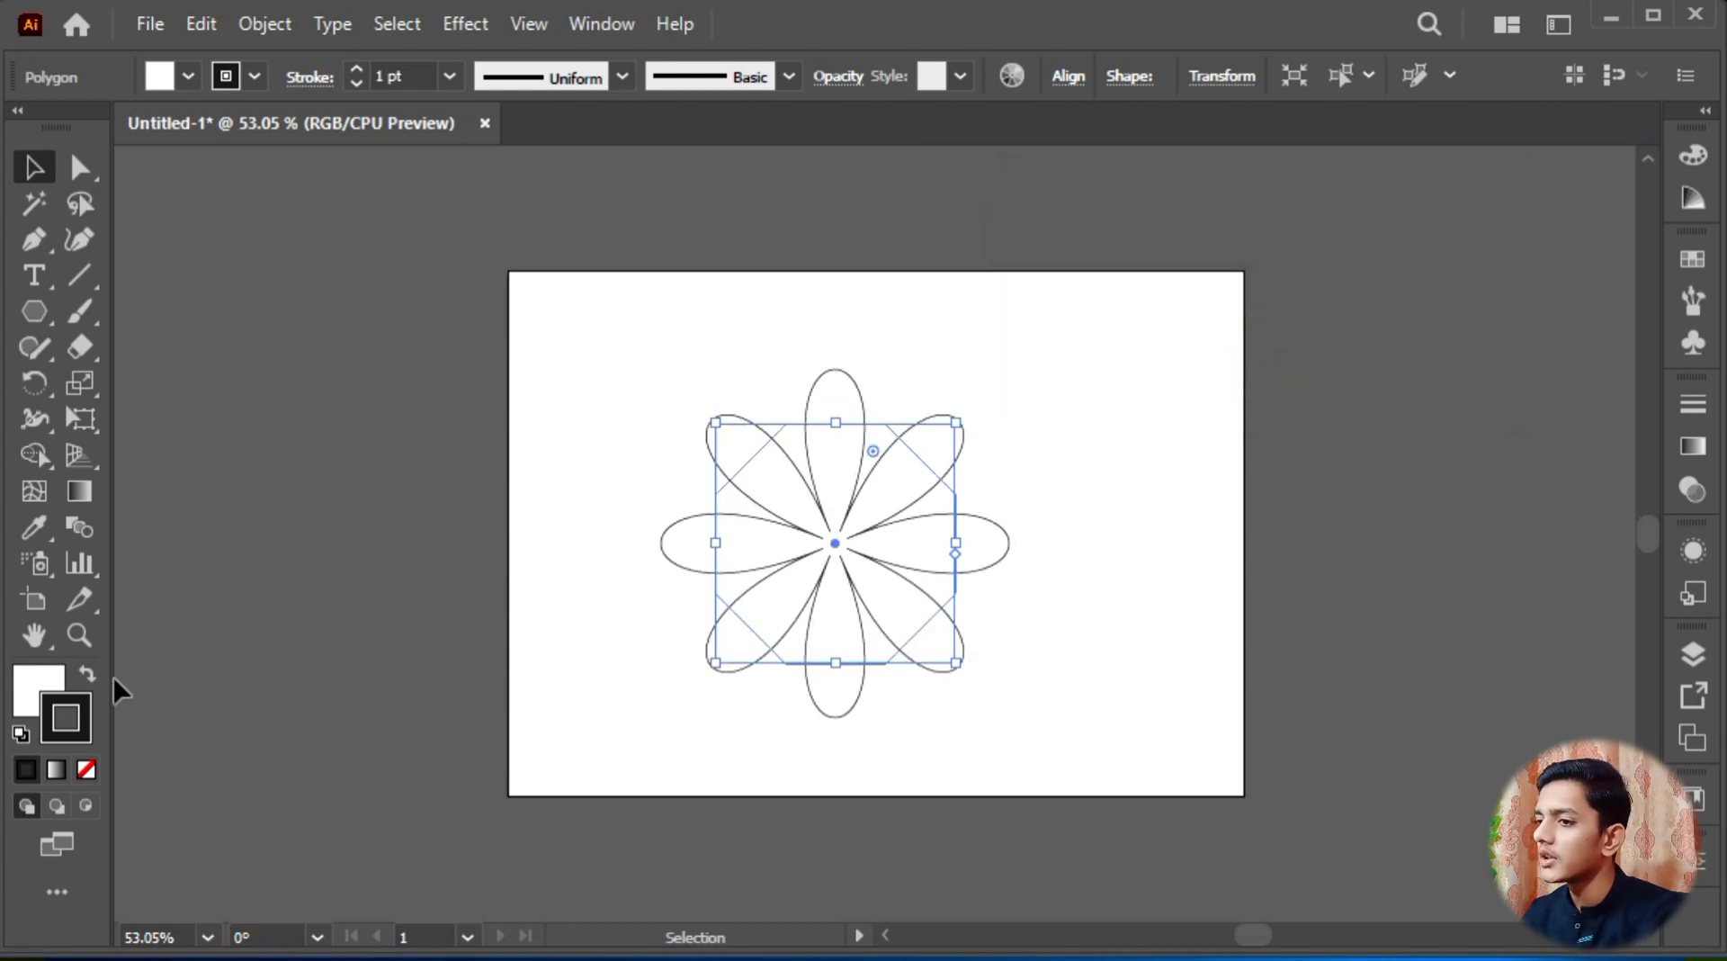
Step: Swap the flower's fill and stroke colors so it is filled black, and set its stroke to none
{"action": "left_click", "coordinate": [88, 673]}
{"action": "left_click", "coordinate": [83, 767]}
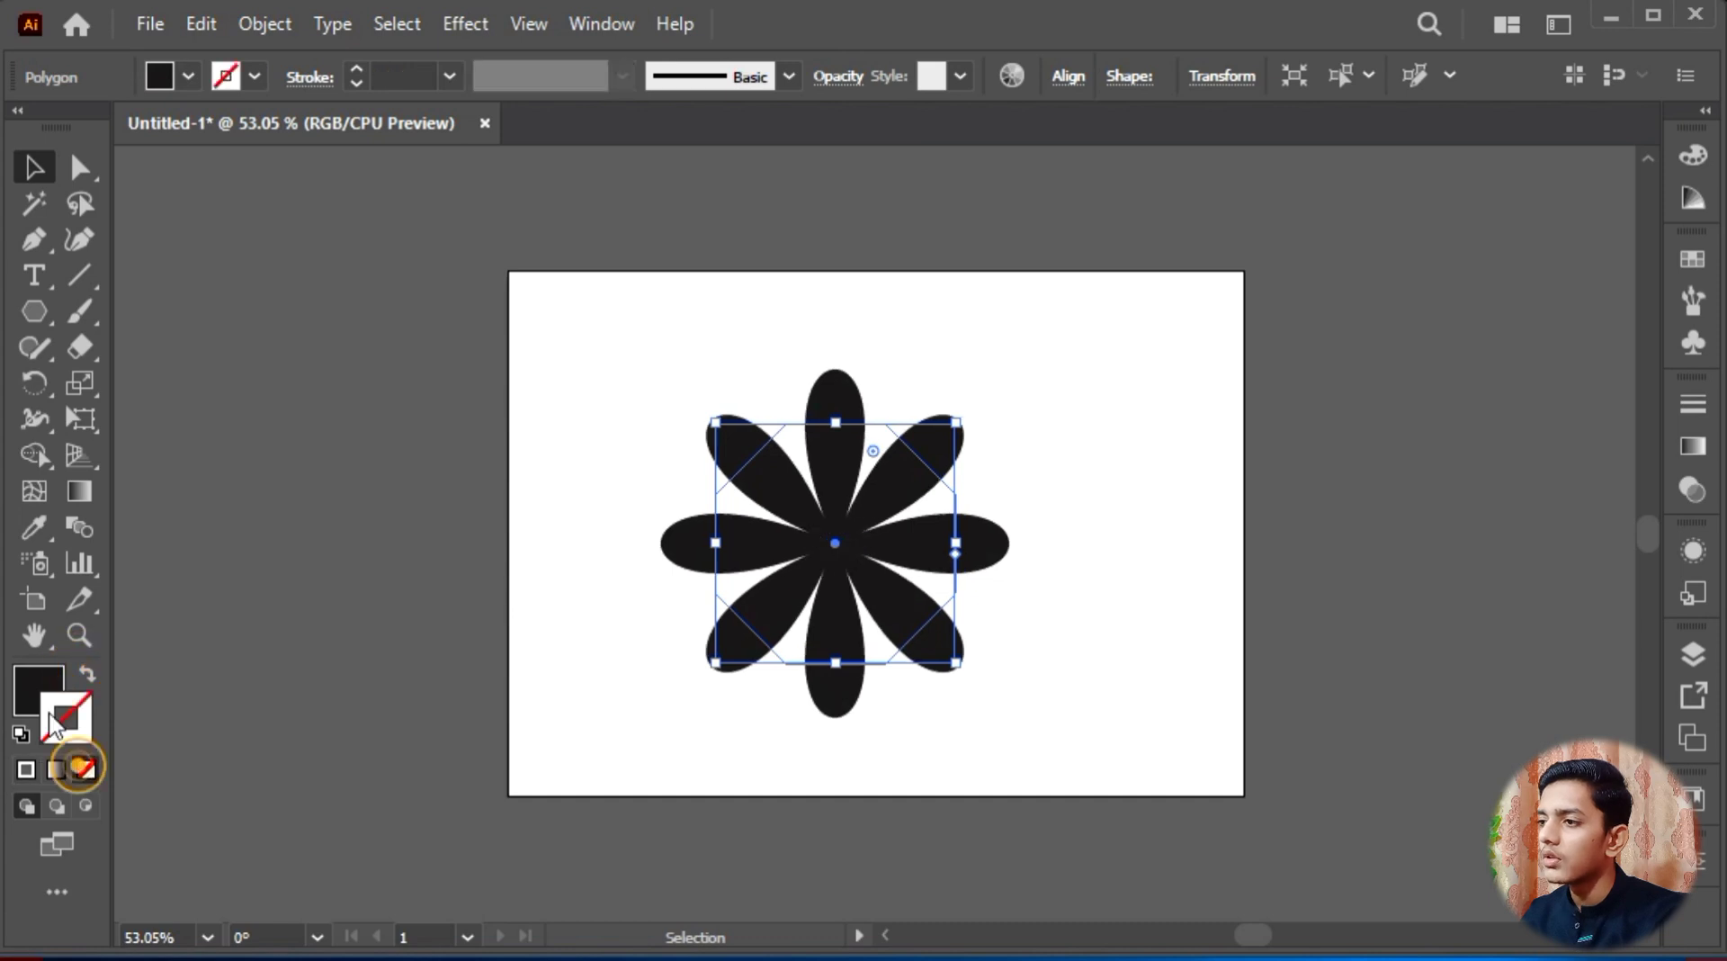
Step: Set the flower's fill to pure black and move the flower up to the centre of the artboard
{"action": "left_click", "coordinate": [1693, 155]}
{"action": "left_click", "coordinate": [1606, 143]}
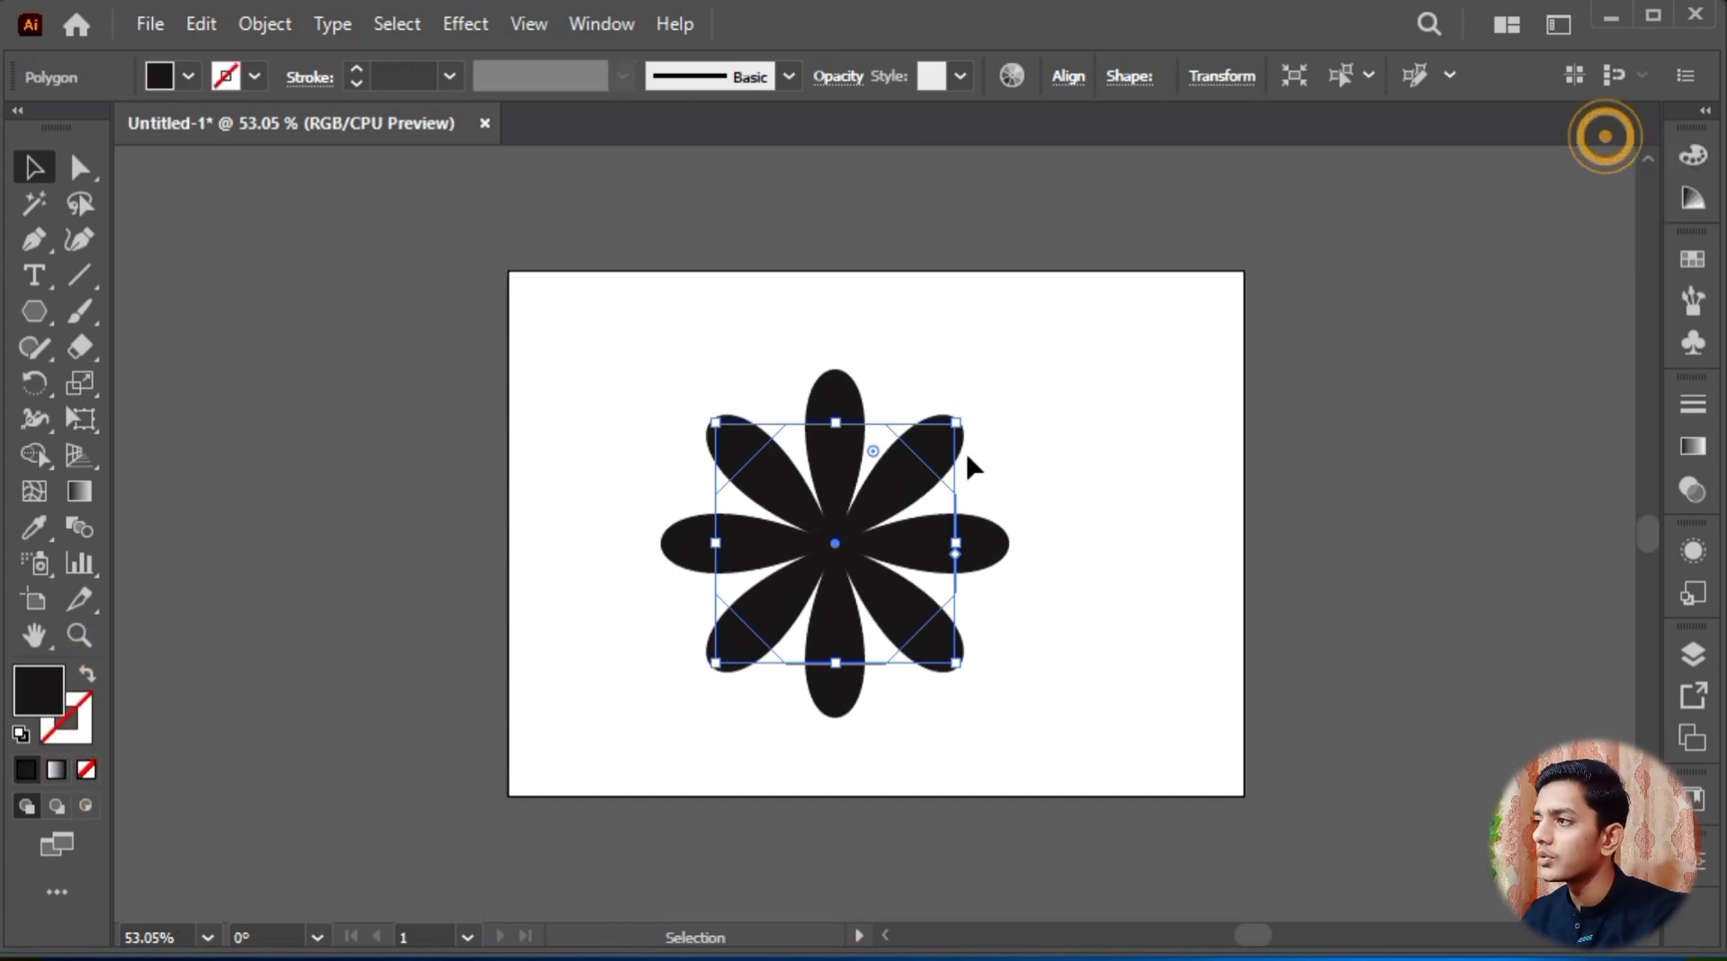
{"action": "double_click", "coordinate": [38, 690]}
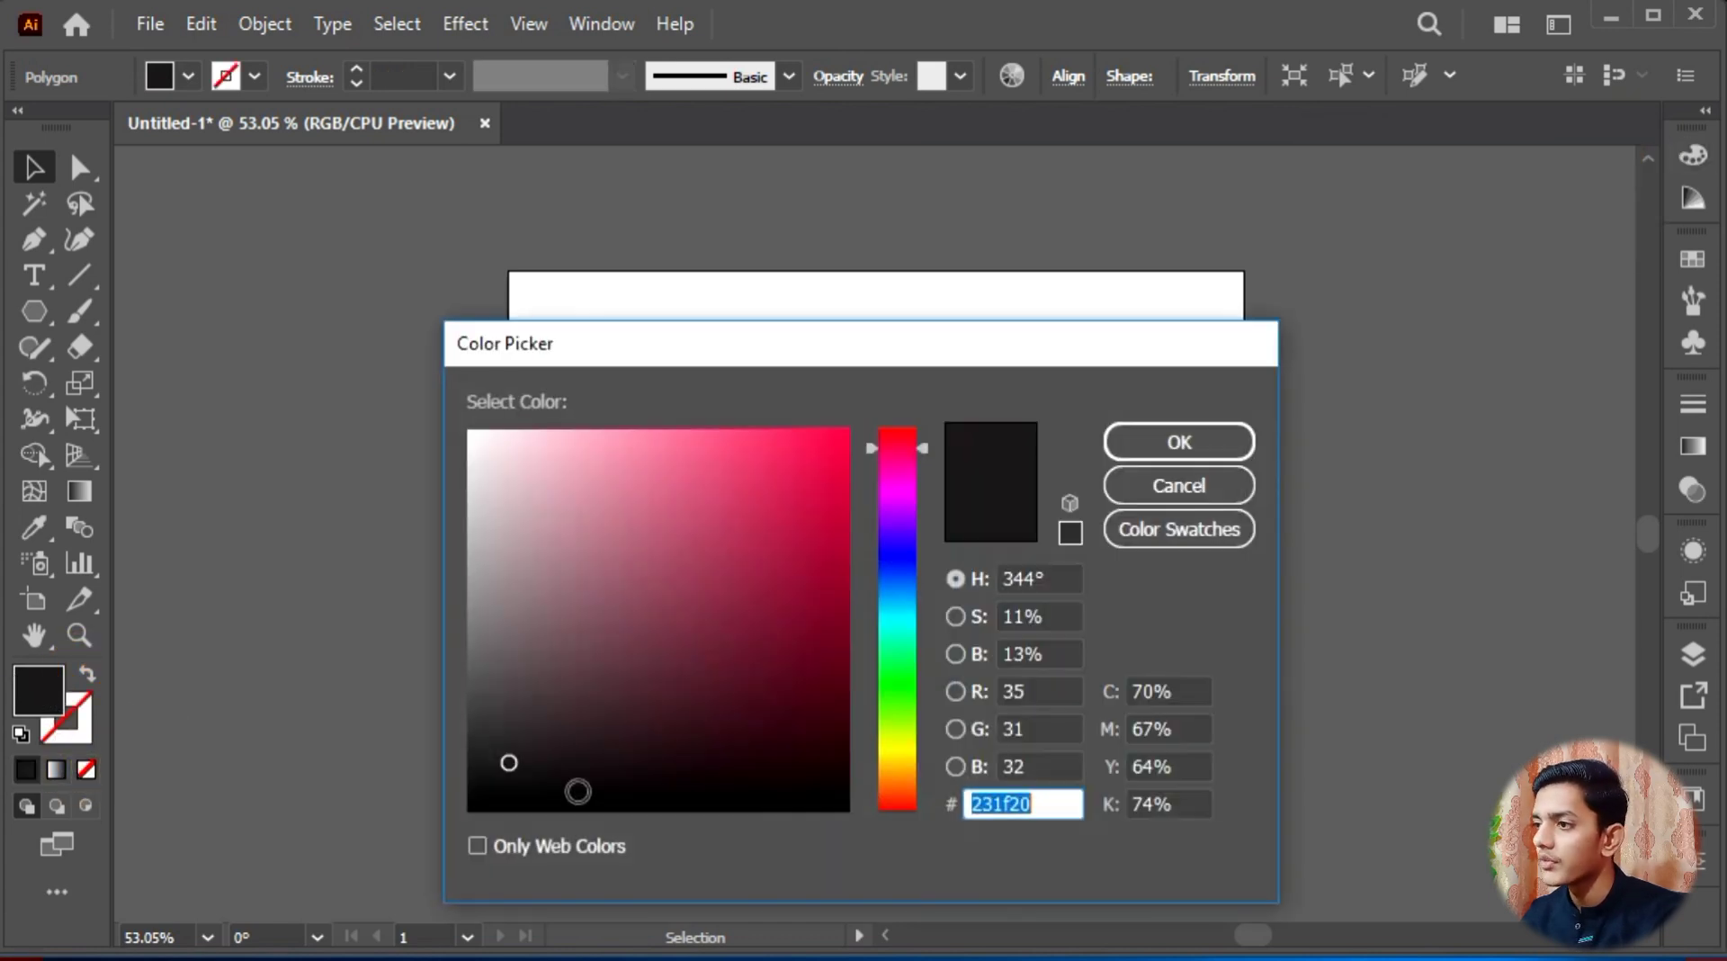
{"action": "left_click", "coordinate": [474, 805]}
{"action": "left_click", "coordinate": [1174, 443]}
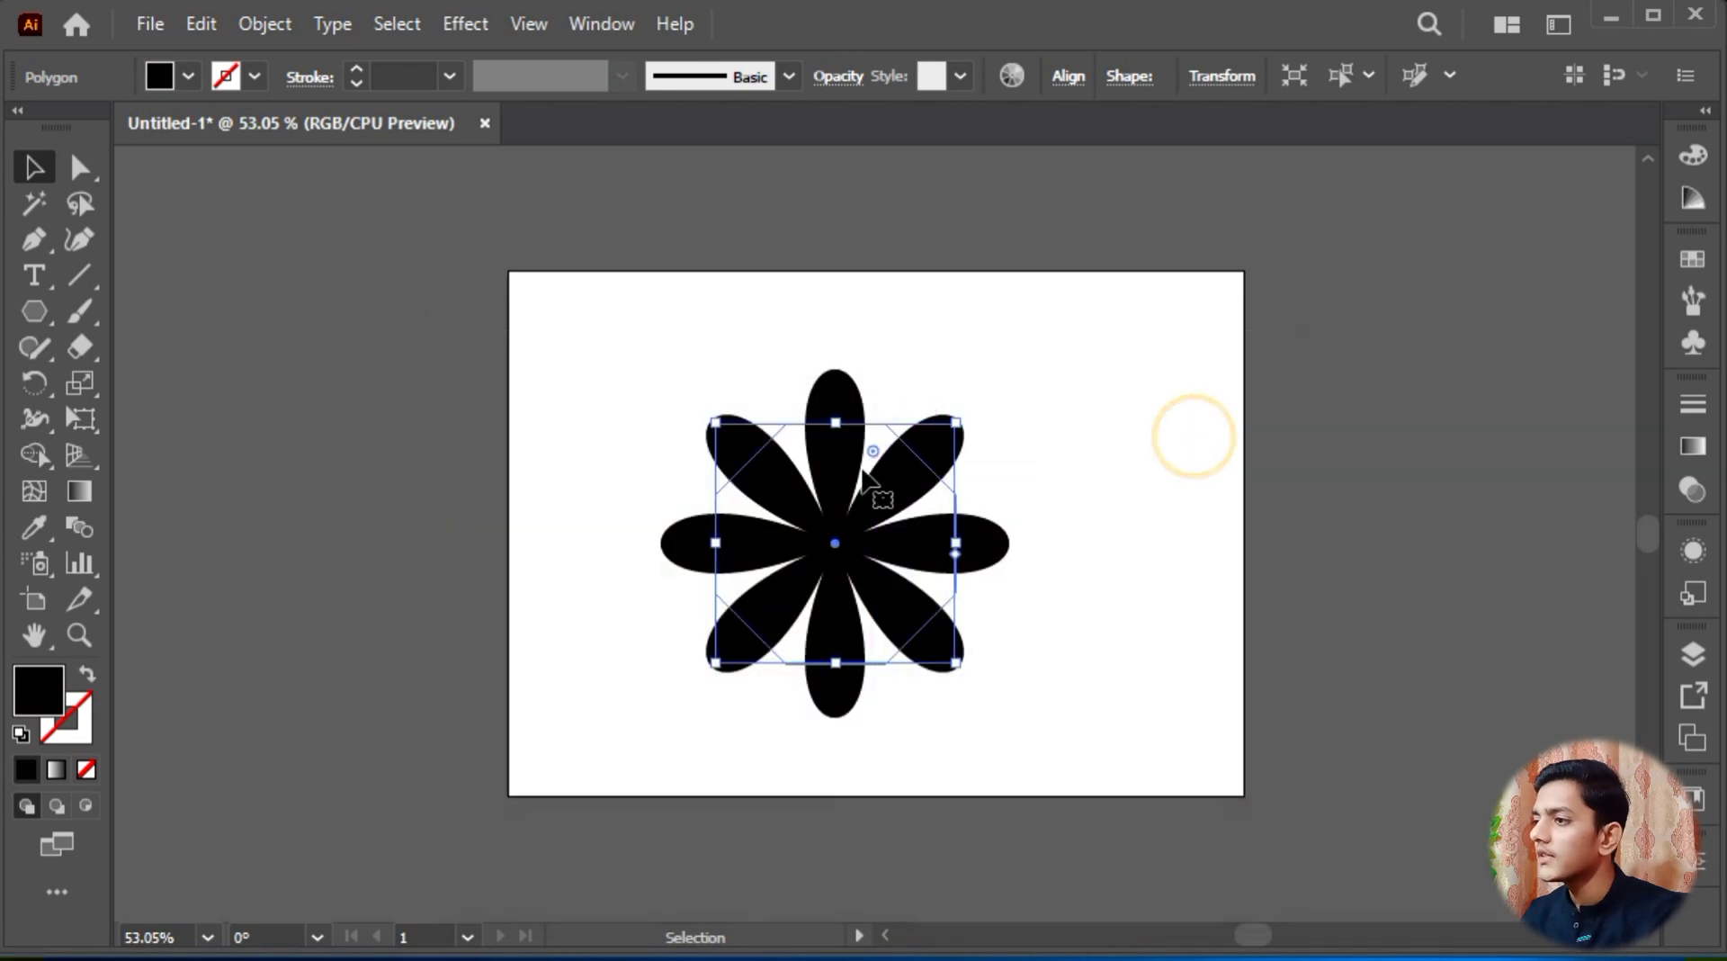
{"action": "left_click_drag", "start_coordinate": [875, 490], "coordinate": [915, 450]}
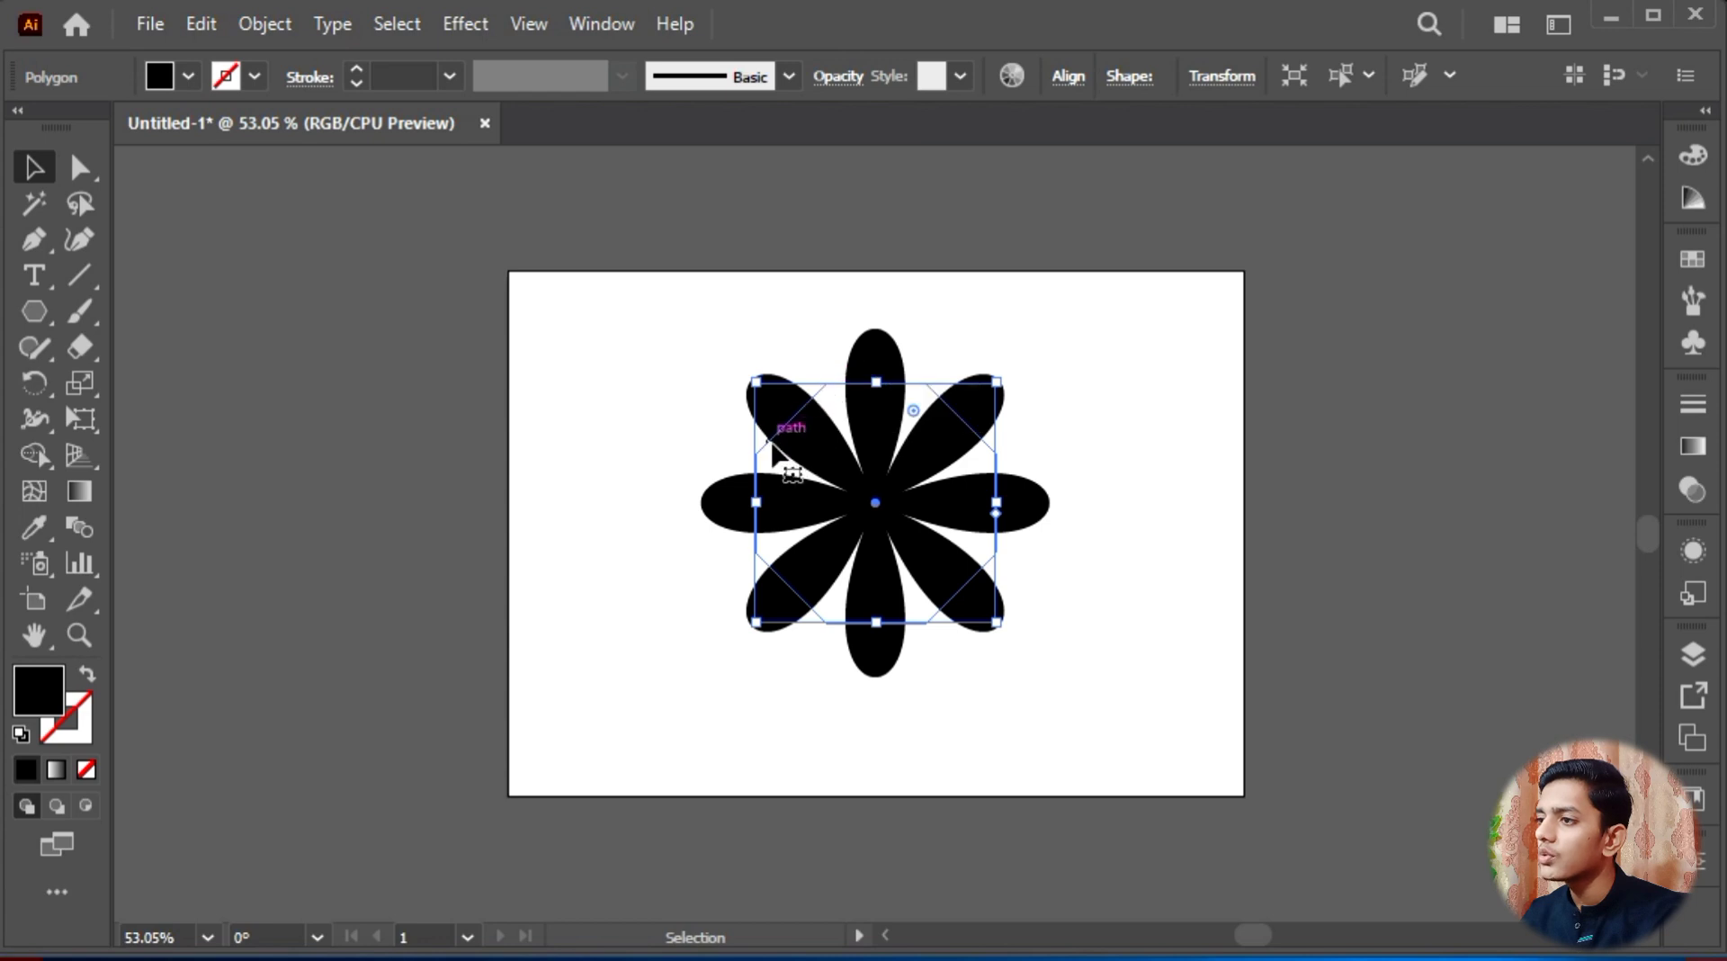
Step: Try enlarging and moving the flower in isolation mode, undo these changes and leave isolation mode
{"action": "double_click", "coordinate": [760, 457]}
{"action": "left_click", "coordinate": [992, 375]}
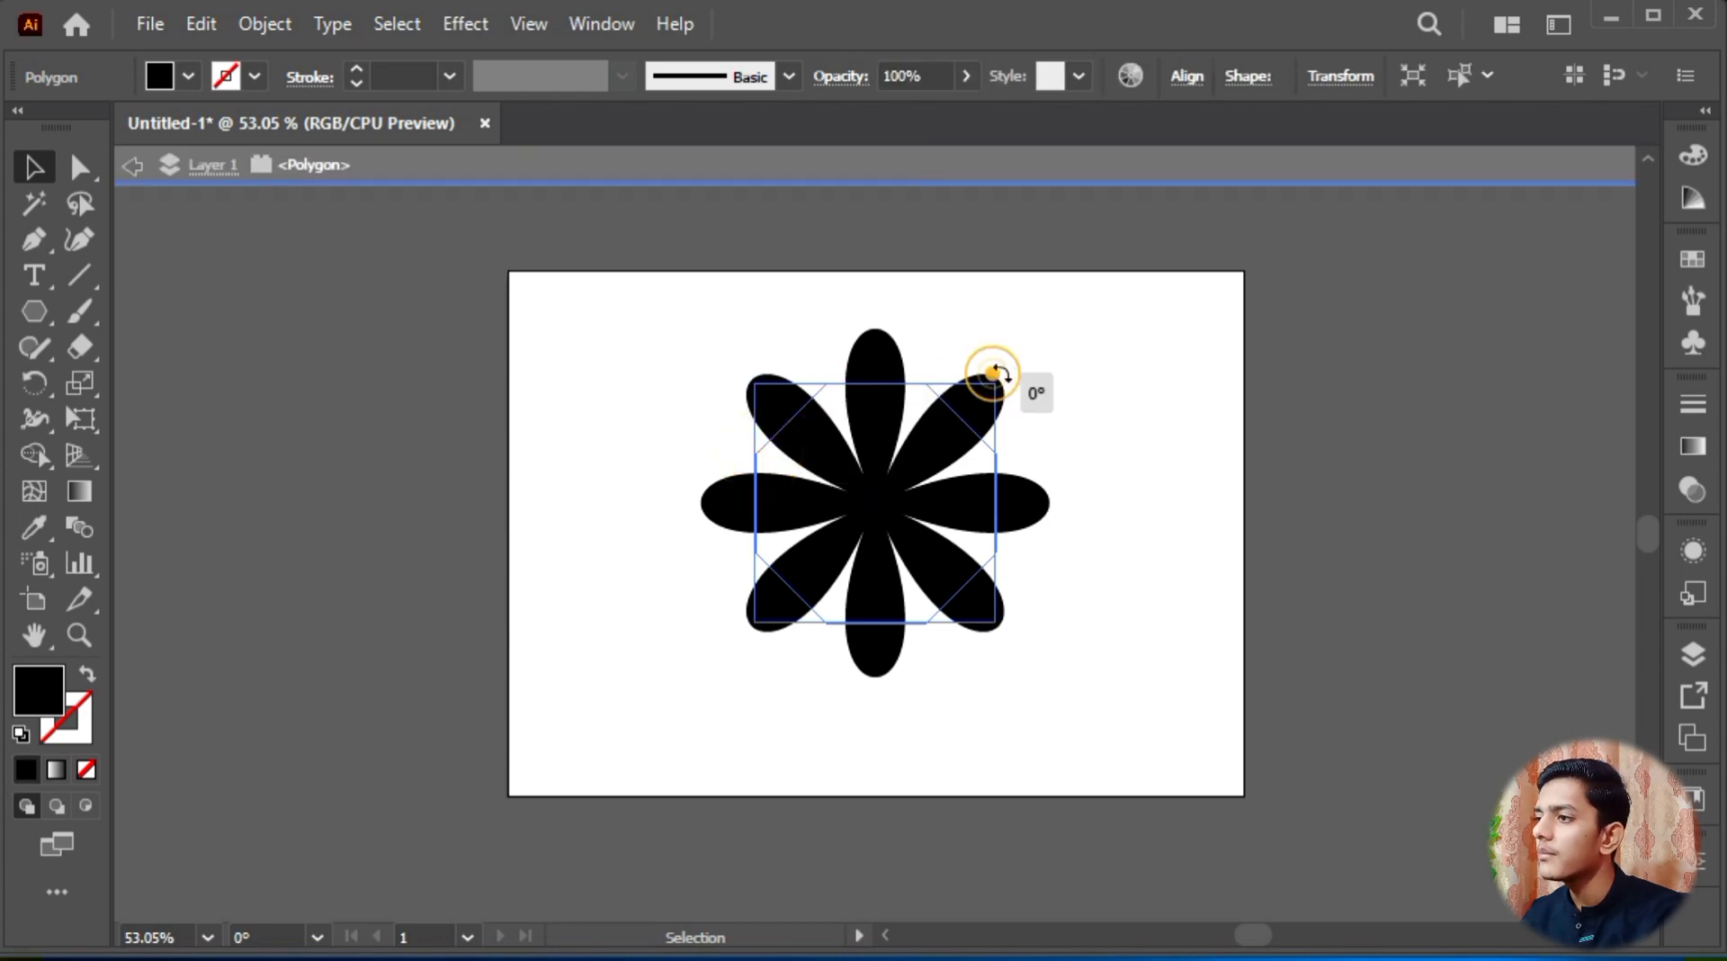
{"action": "left_click_drag", "start_coordinate": [997, 378], "coordinate": [1054, 326]}
{"action": "left_click_drag", "start_coordinate": [930, 423], "coordinate": [956, 474]}
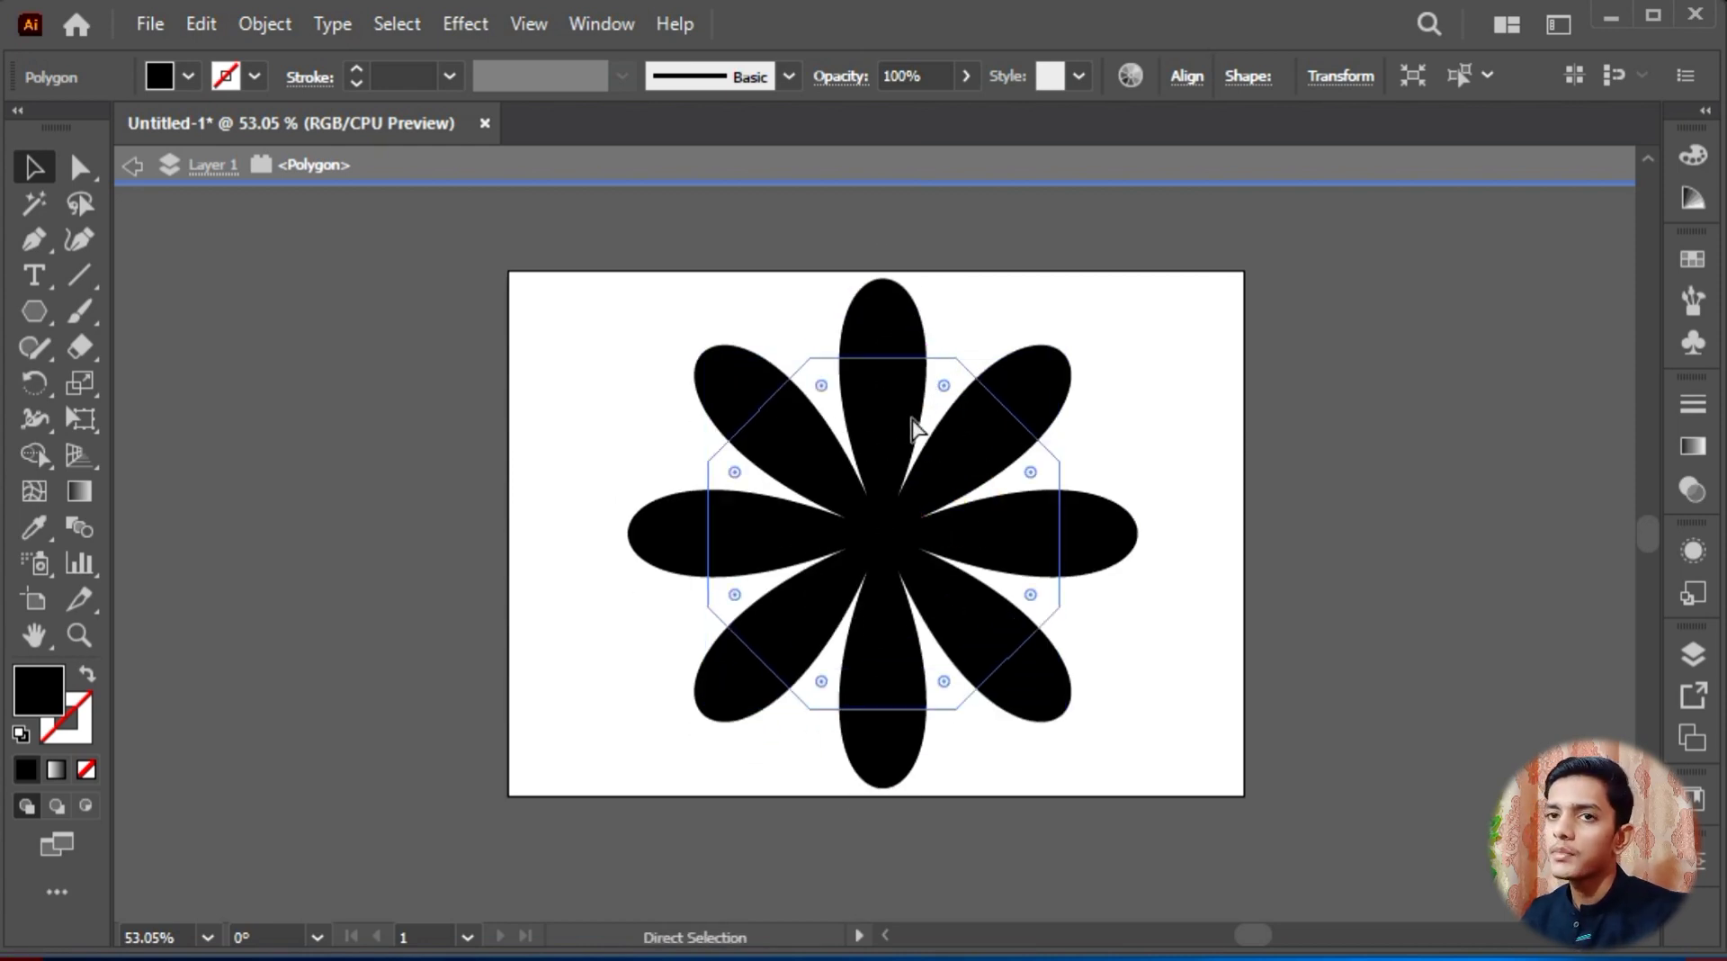
{"action": "key", "text": "ctrl+z"}
{"action": "key", "text": "ctrl+z"}
{"action": "key", "text": "ctrl+z"}
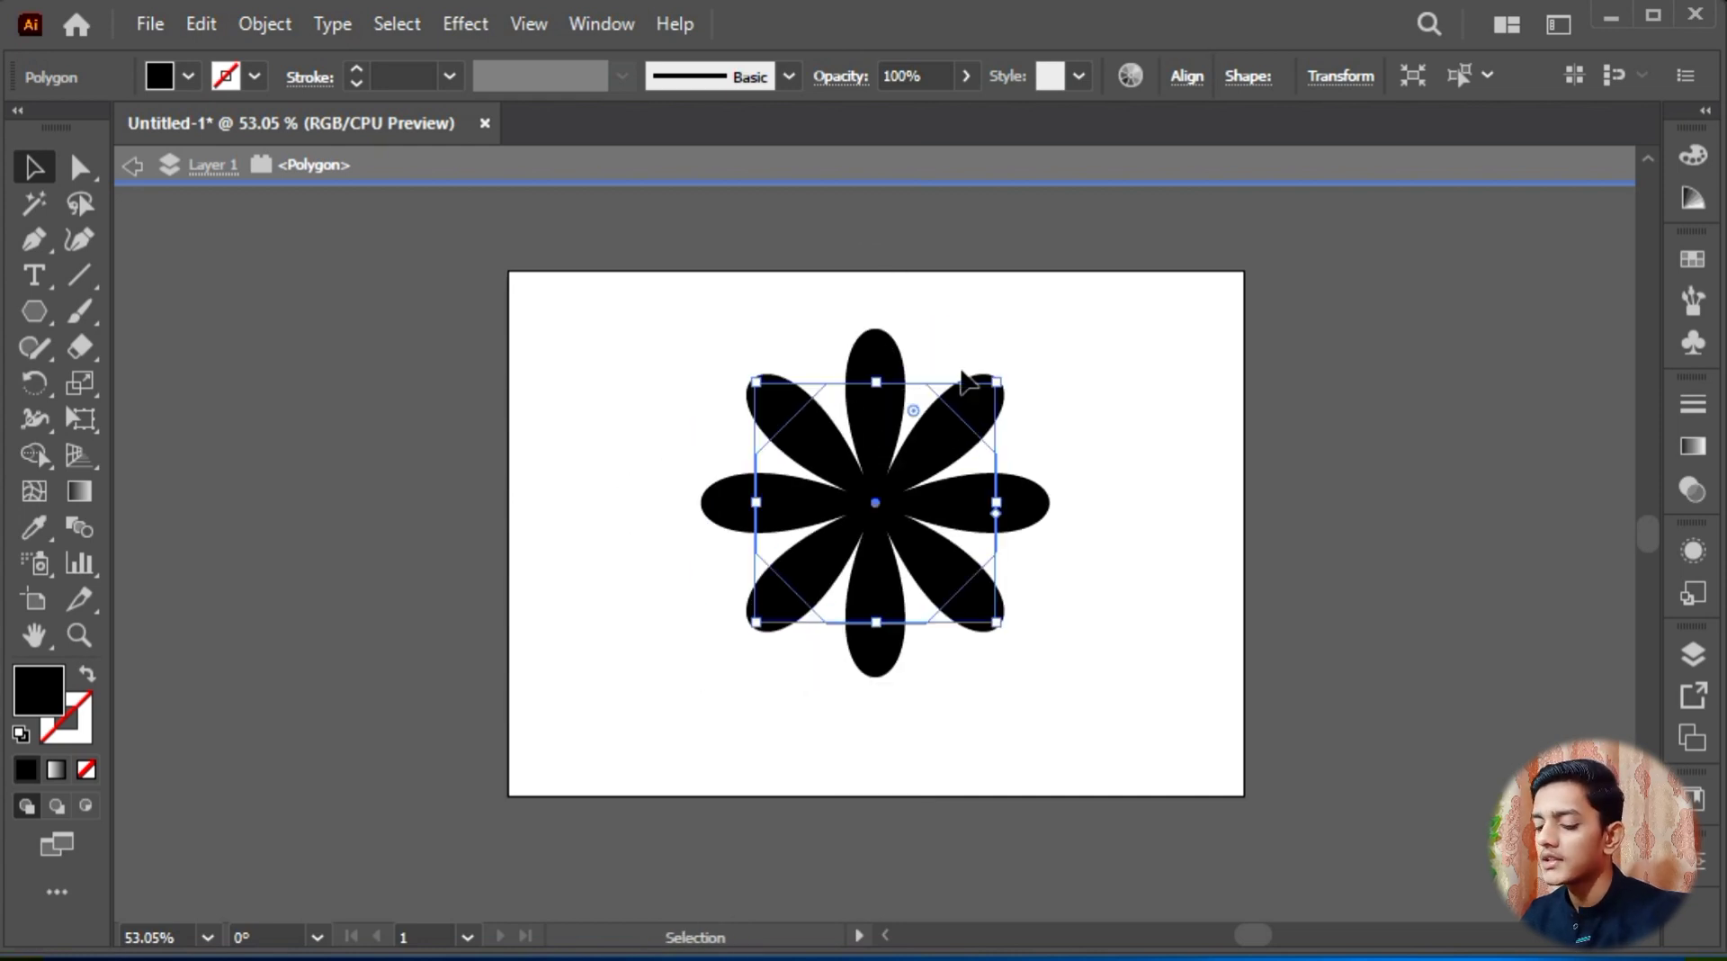
{"action": "left_click", "coordinate": [135, 173]}
{"action": "left_click", "coordinate": [135, 174]}
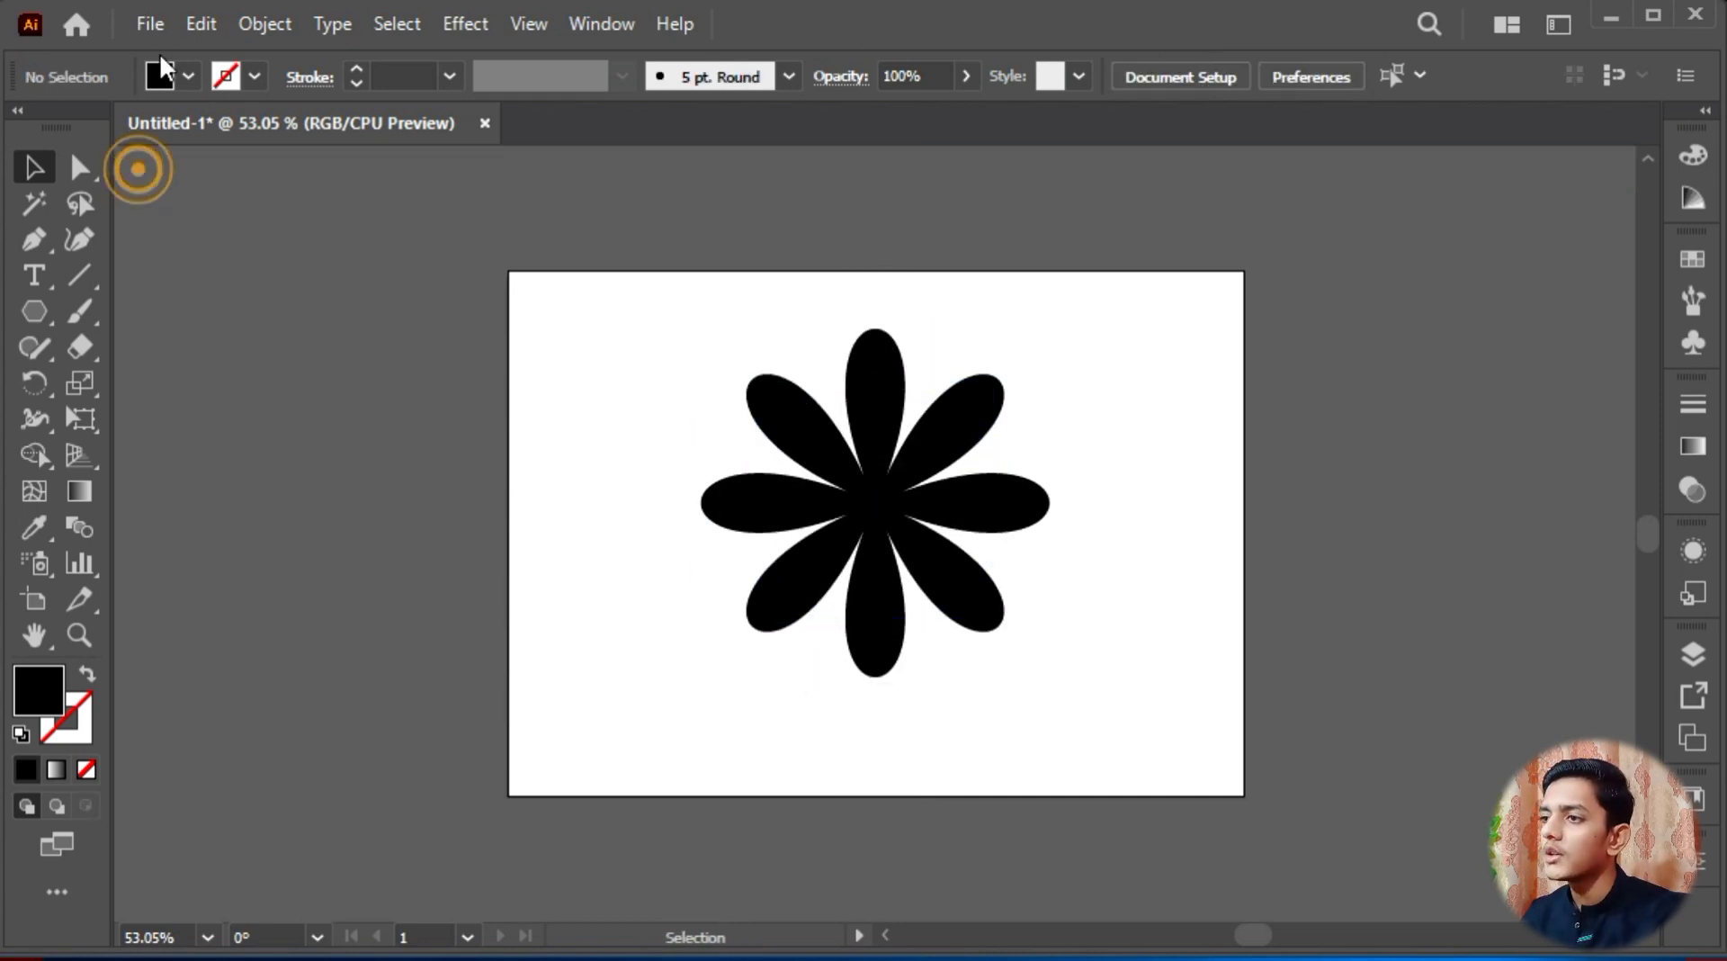
Step: Select the flower and expand its appearance so the bloat effect becomes a real path
{"action": "left_click", "coordinate": [197, 27]}
{"action": "left_click", "coordinate": [902, 486]}
{"action": "left_click", "coordinate": [897, 477]}
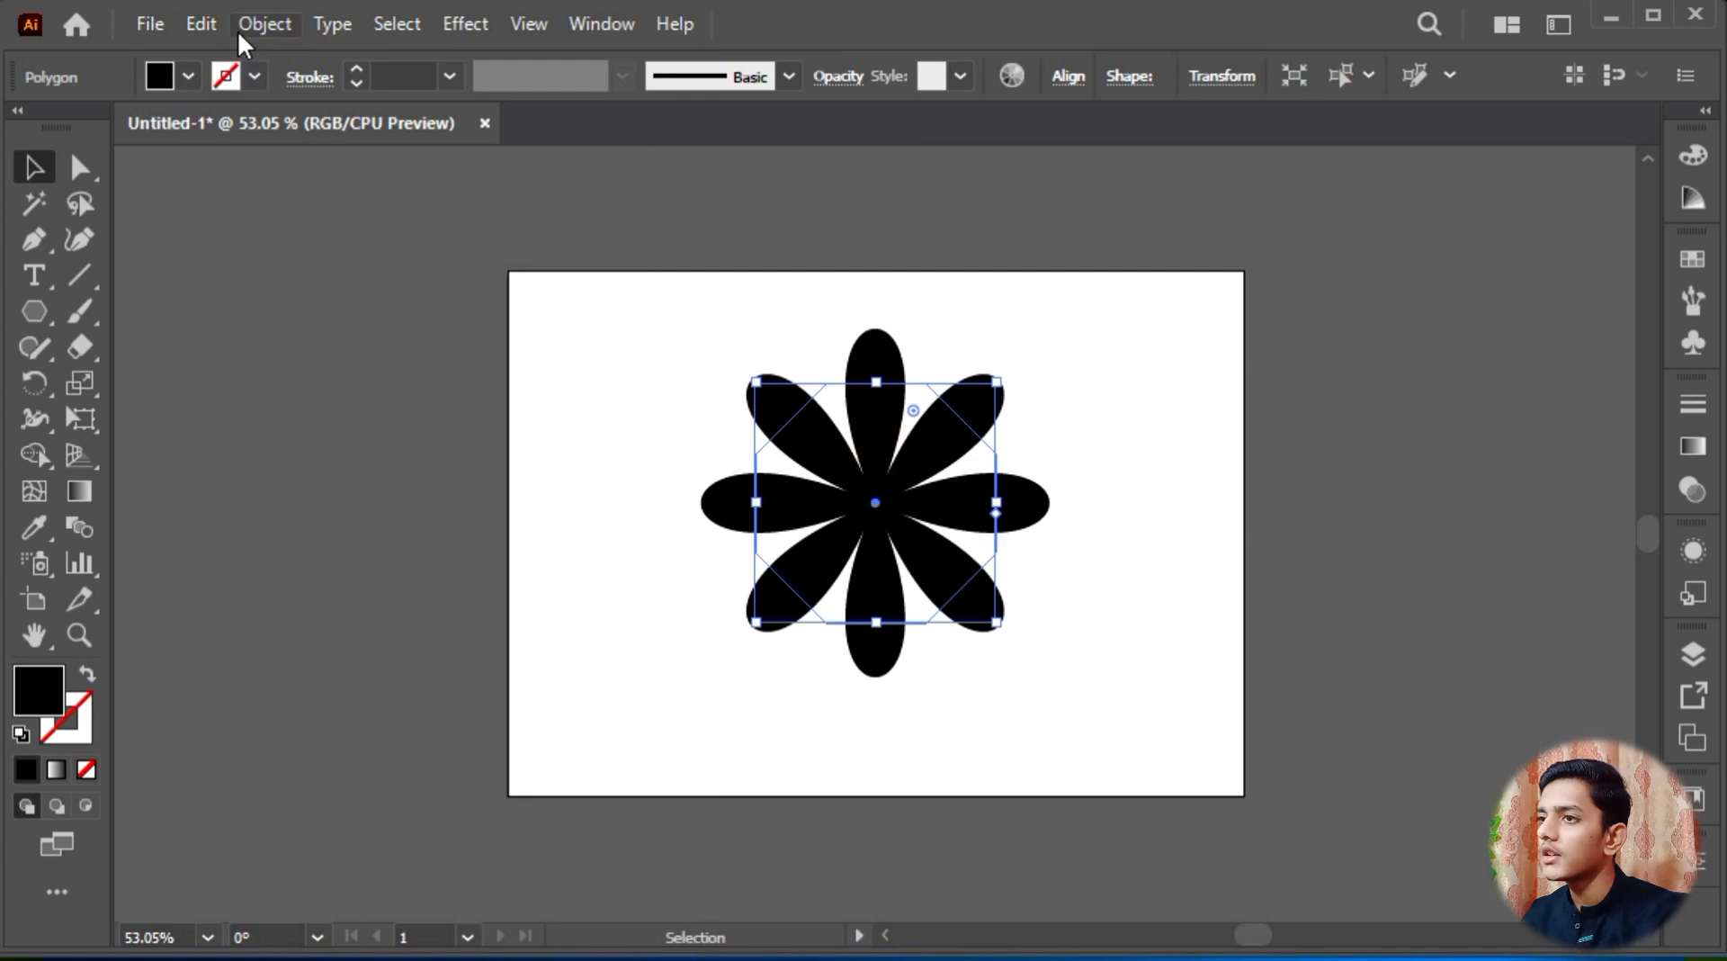
{"action": "left_click", "coordinate": [203, 25]}
{"action": "mouse_move", "coordinate": [270, 24]}
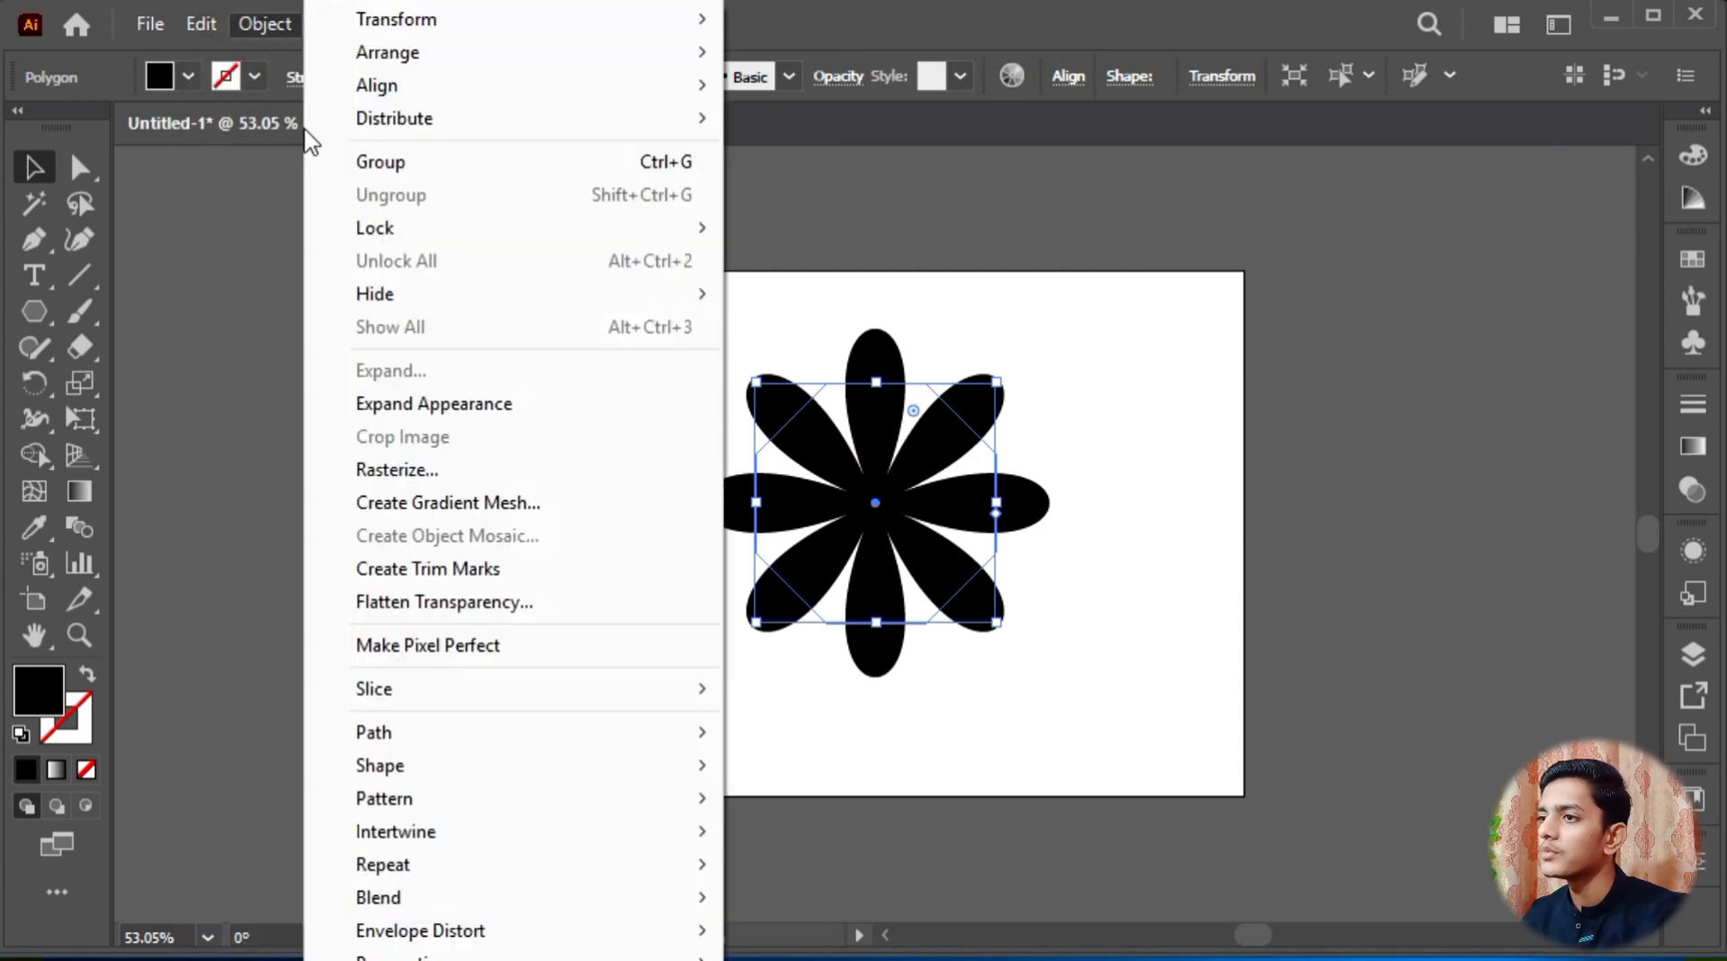
{"action": "left_click", "coordinate": [389, 402]}
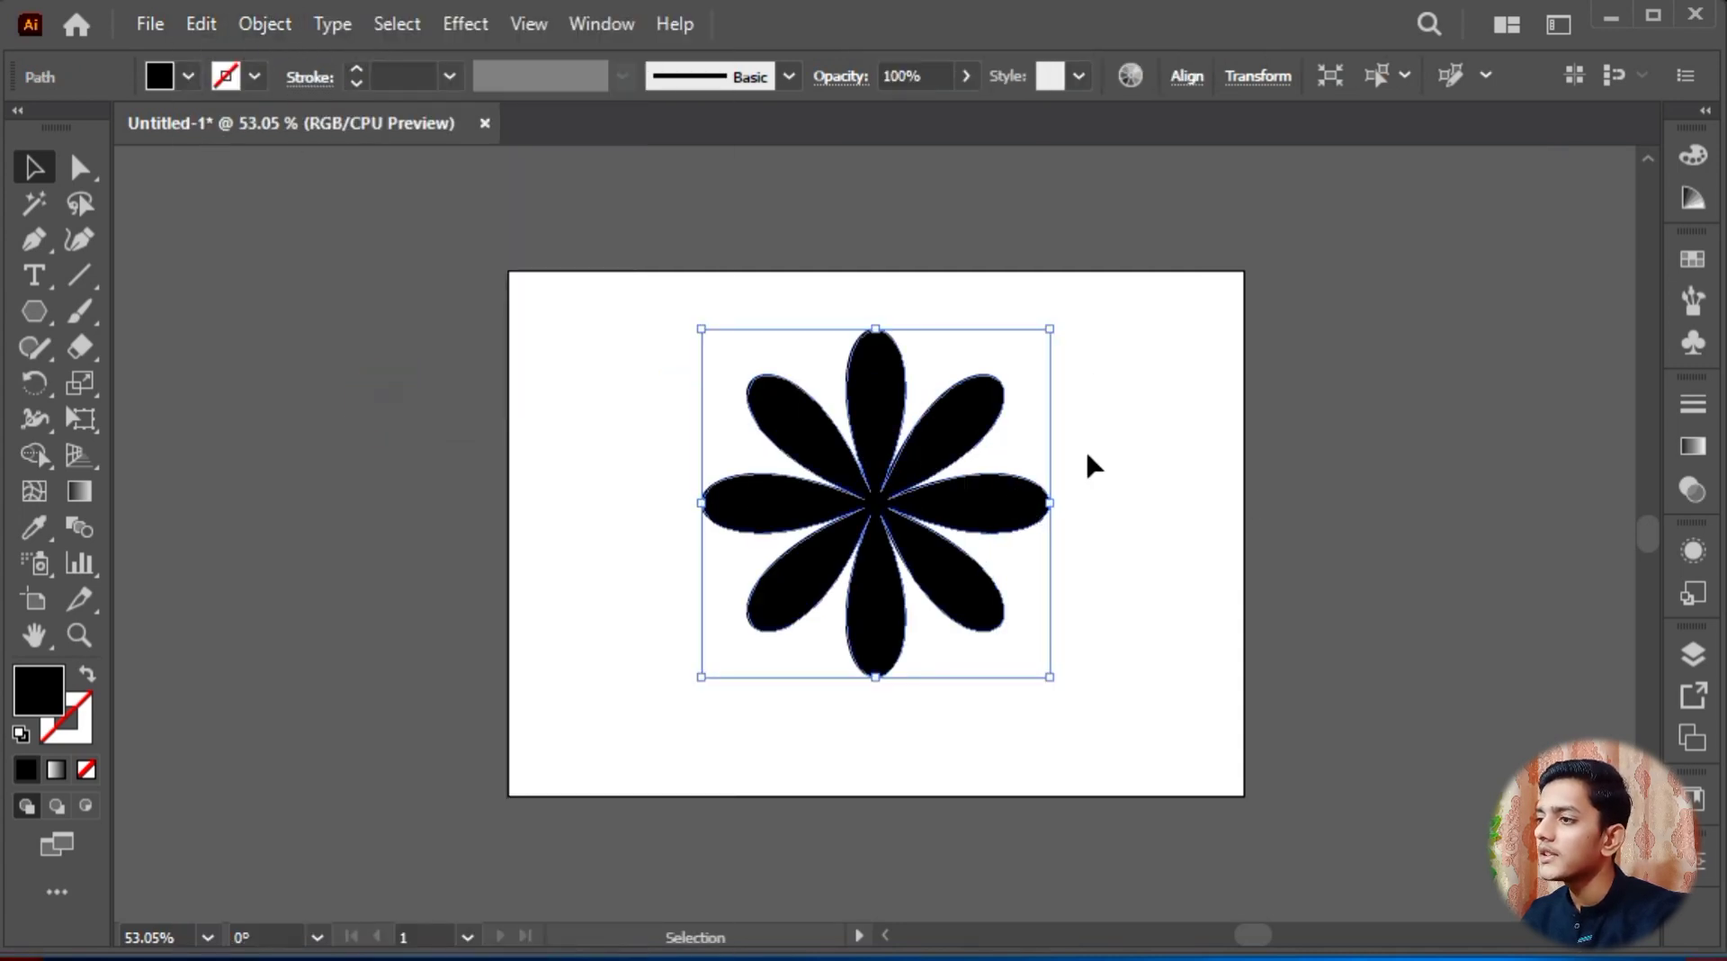
Step: Check the expanded flower's anchor points with Direct Selection, and copy the whole flower path
{"action": "left_click", "coordinate": [1087, 463]}
{"action": "left_click", "coordinate": [922, 443]}
{"action": "key", "text": "a"}
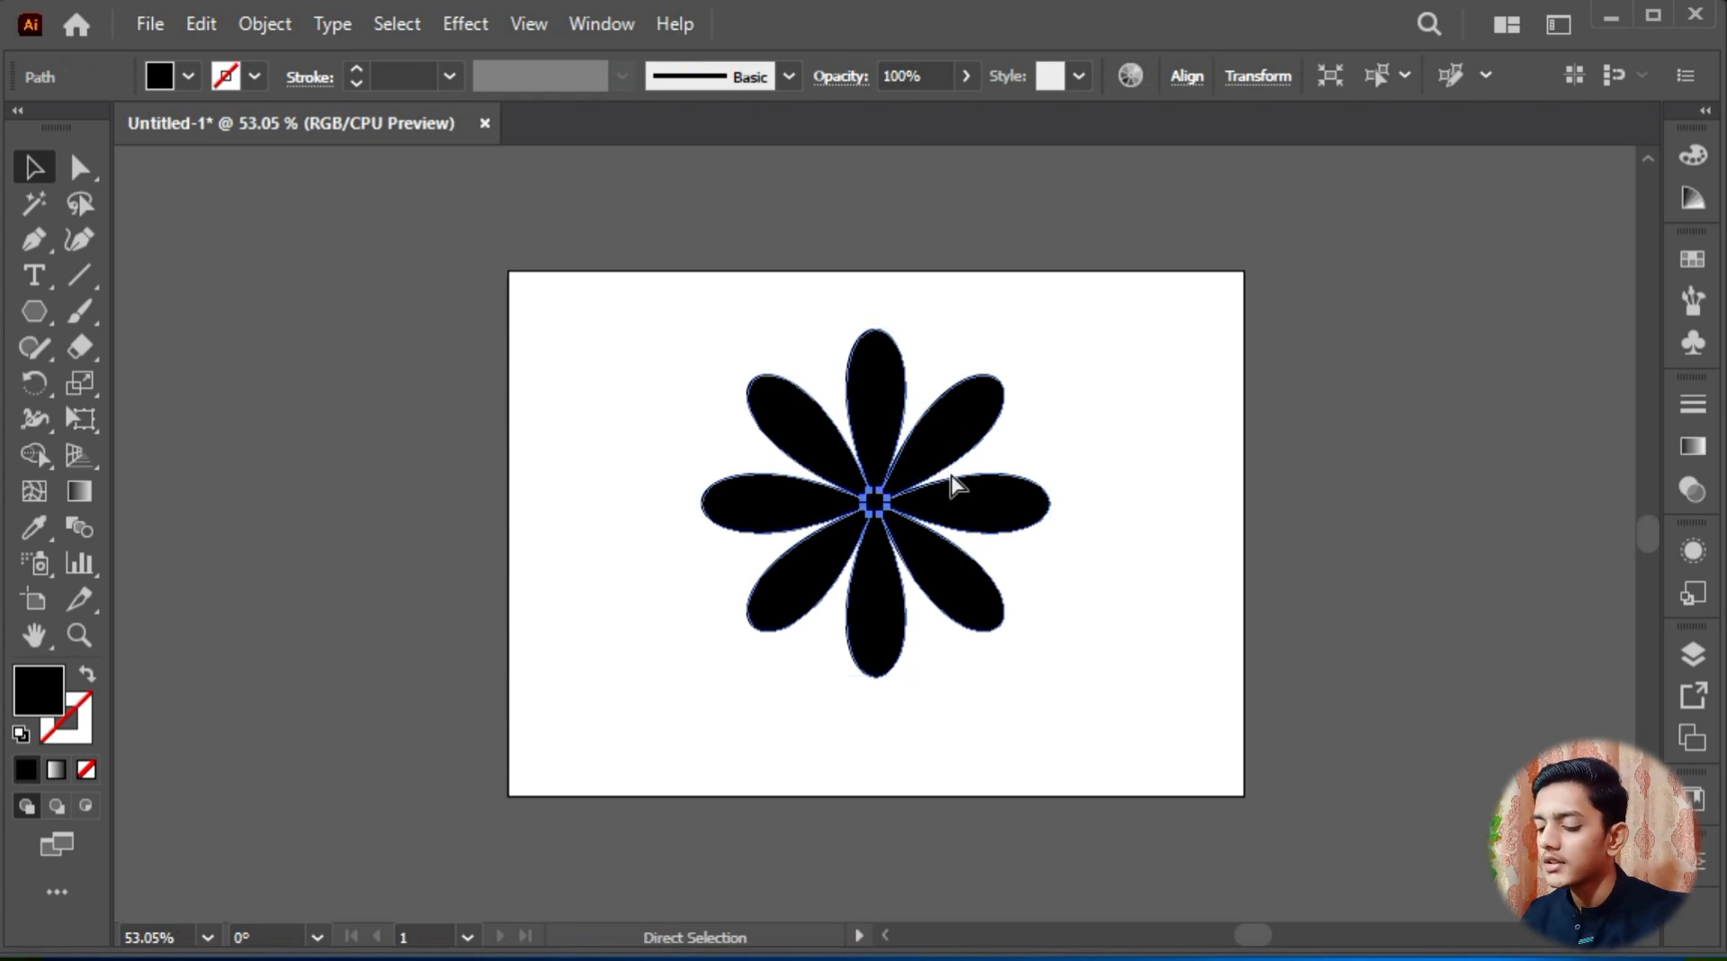
{"action": "key", "text": "v"}
{"action": "left_click", "coordinate": [200, 24]}
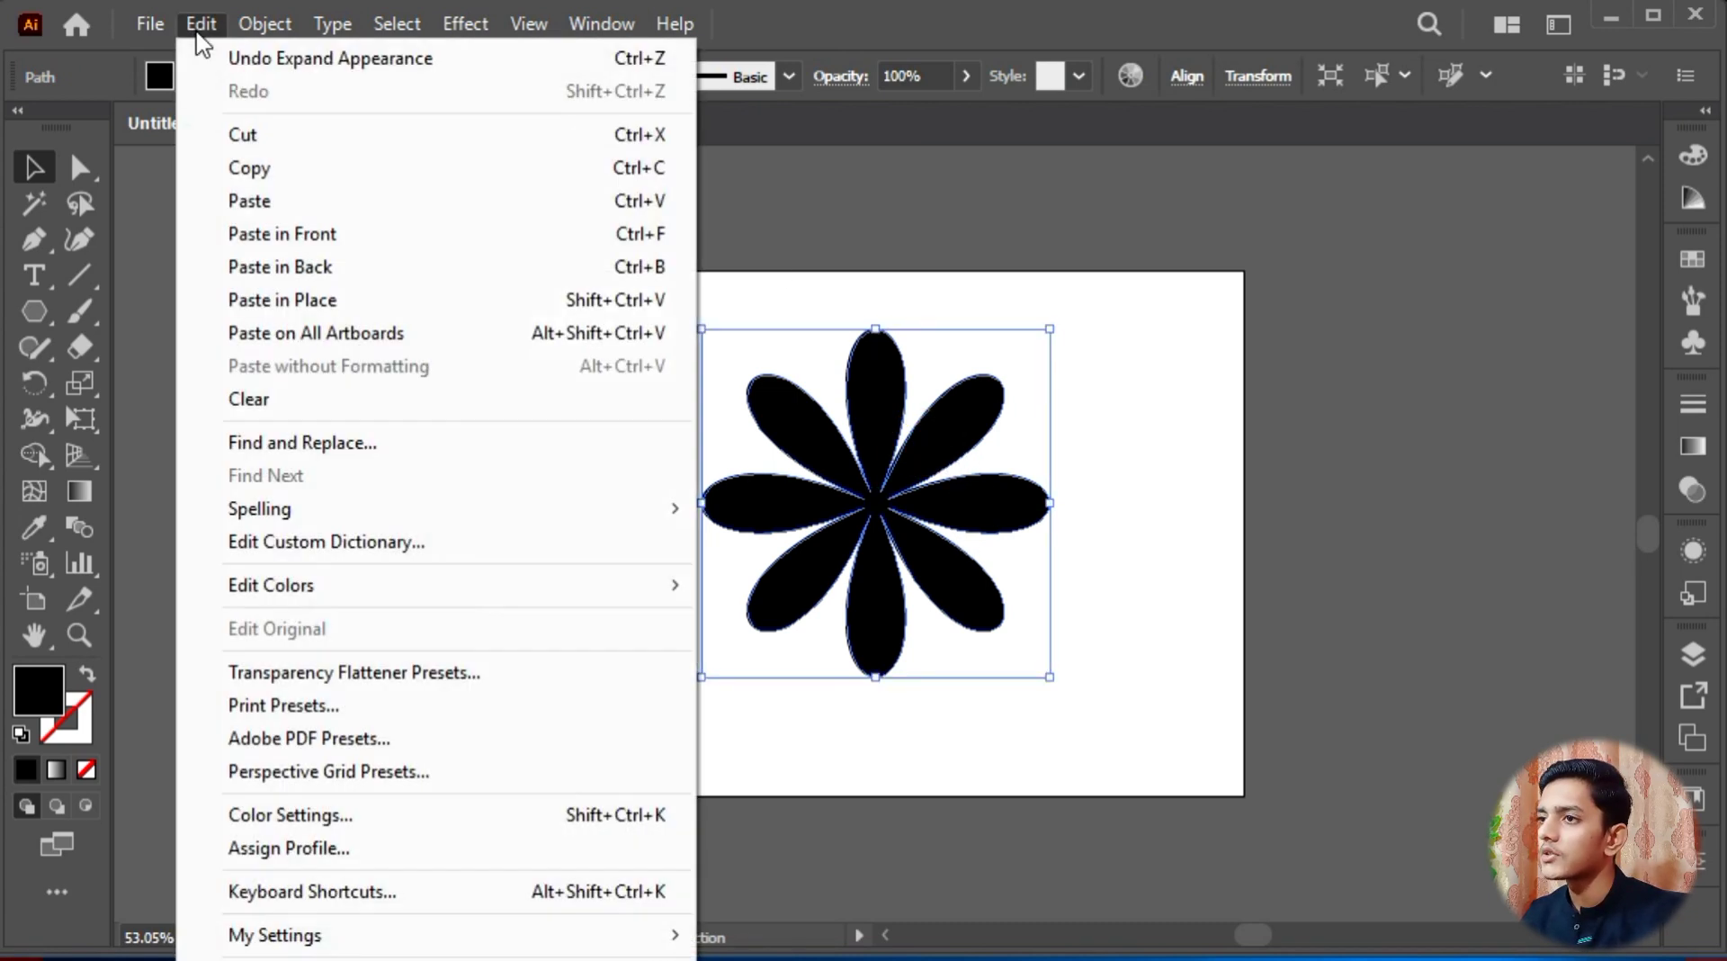
{"action": "left_click", "coordinate": [259, 165]}
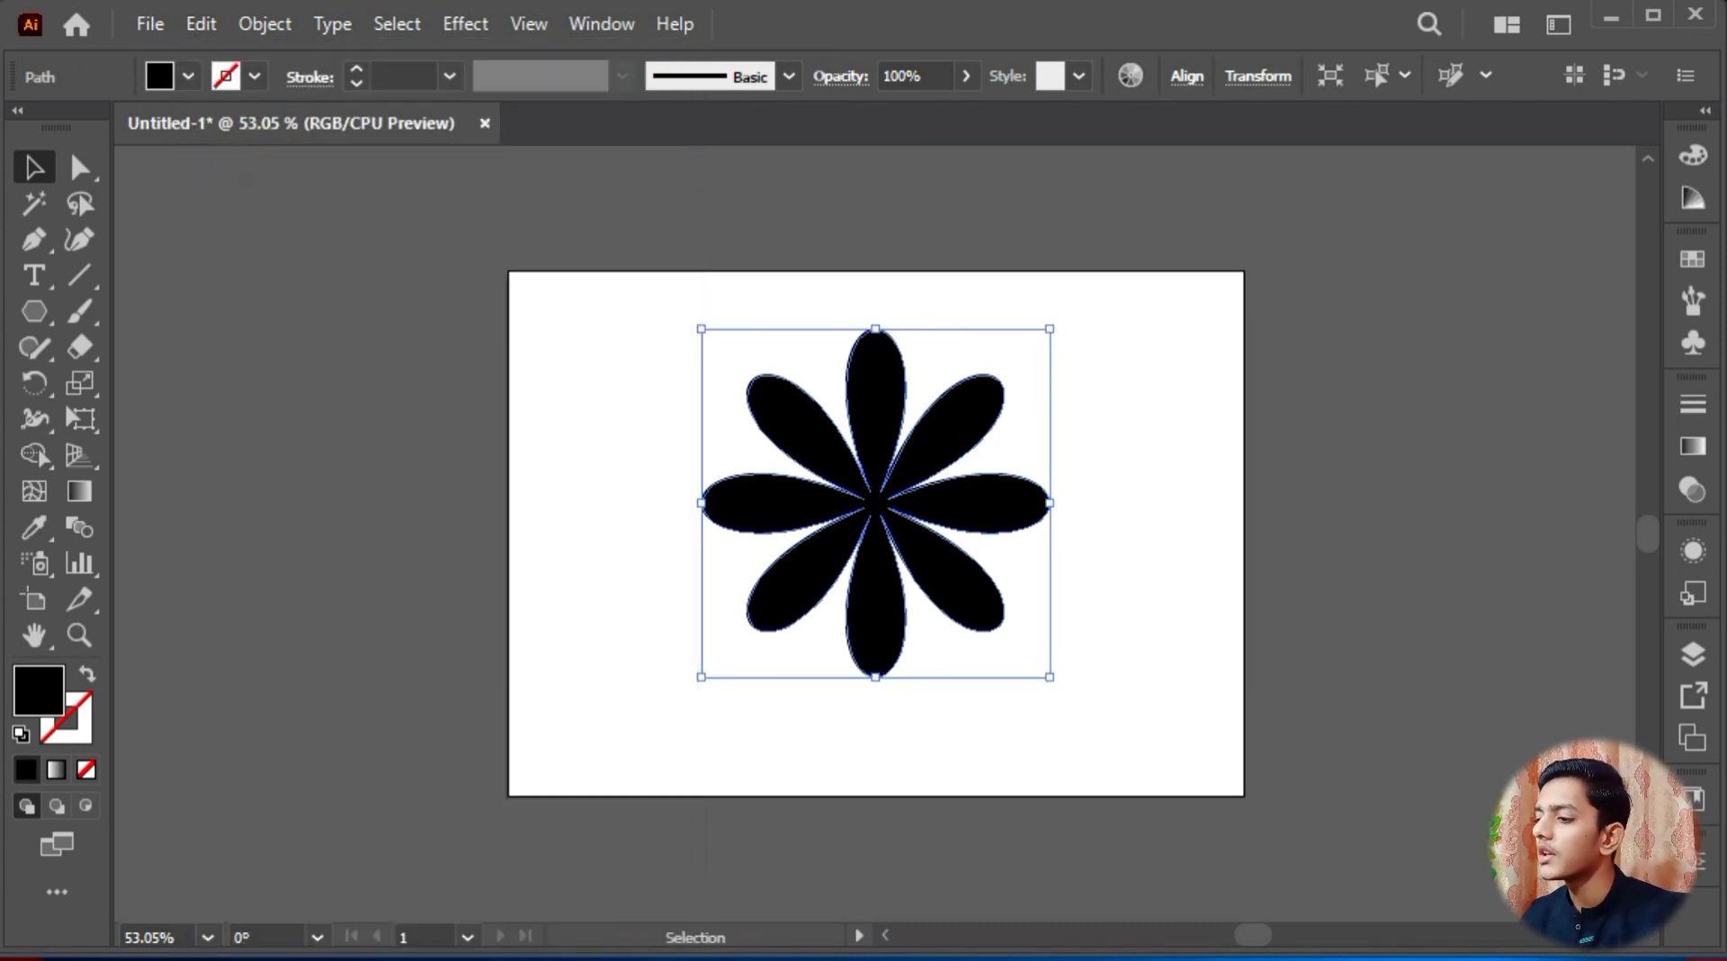
Step: Switch to Photoshop, paste the copied flower as a Shape Layer and shift it slightly to the right
{"action": "key", "text": "alt+Tab"}
{"action": "left_click", "coordinate": [813, 536]}
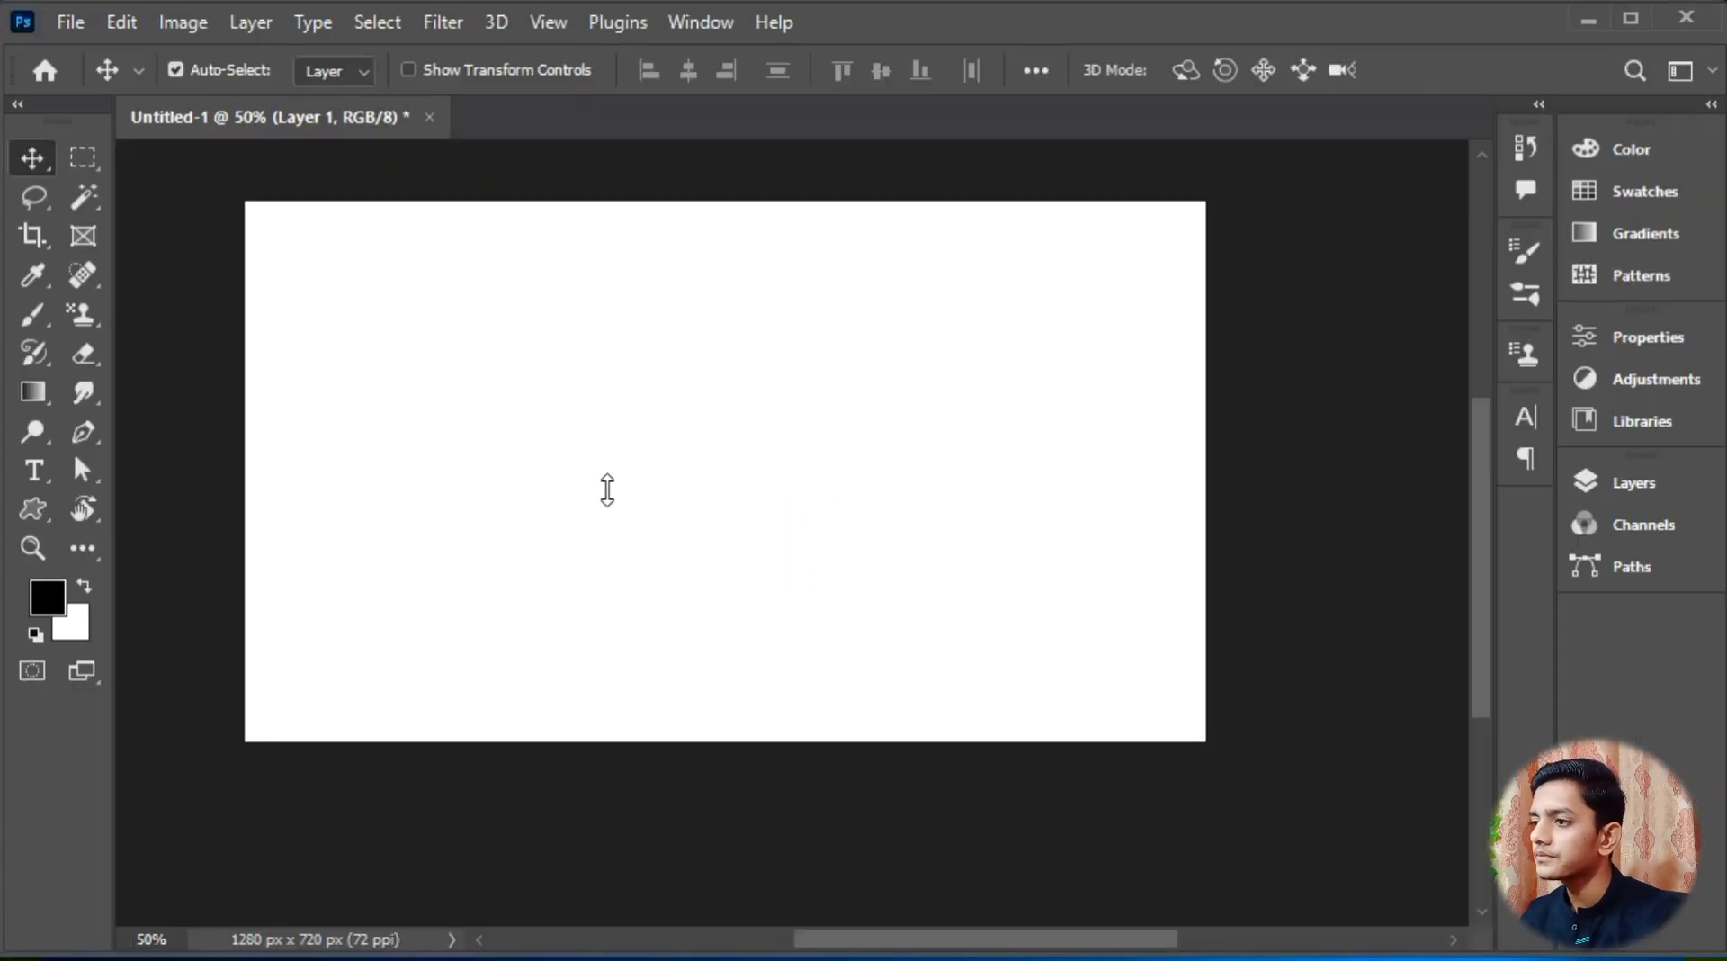
{"action": "left_click", "coordinate": [1026, 445]}
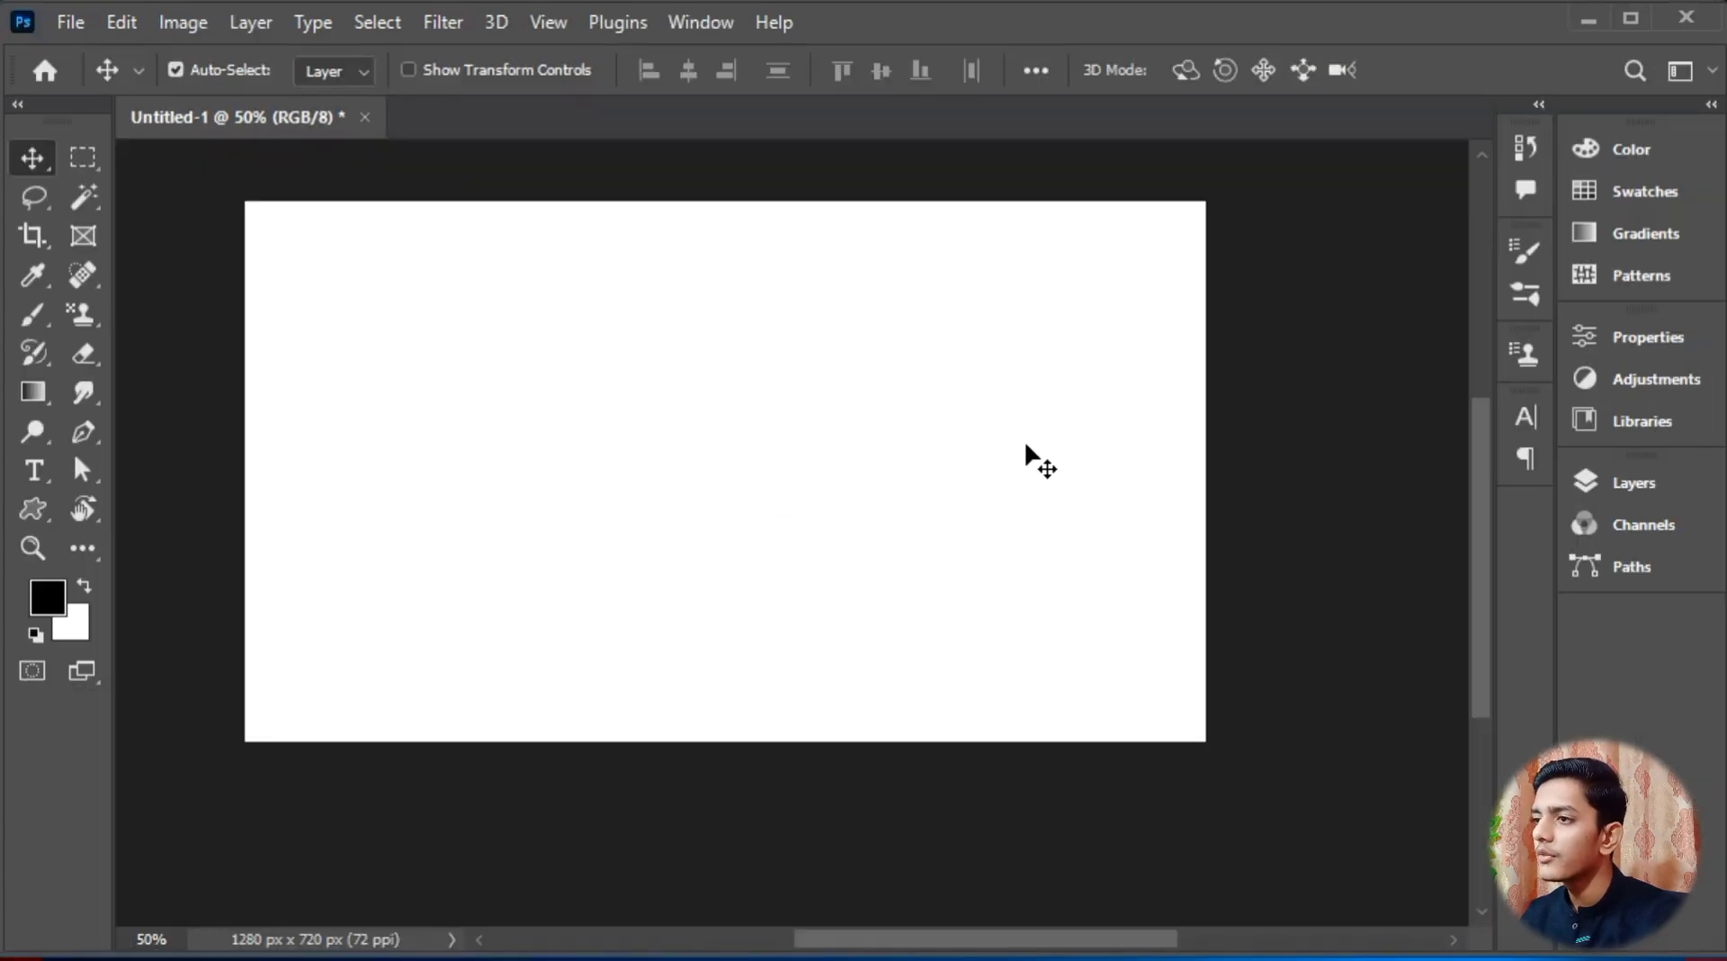
{"action": "left_click", "coordinate": [493, 325]}
{"action": "key", "text": "ctrl+v"}
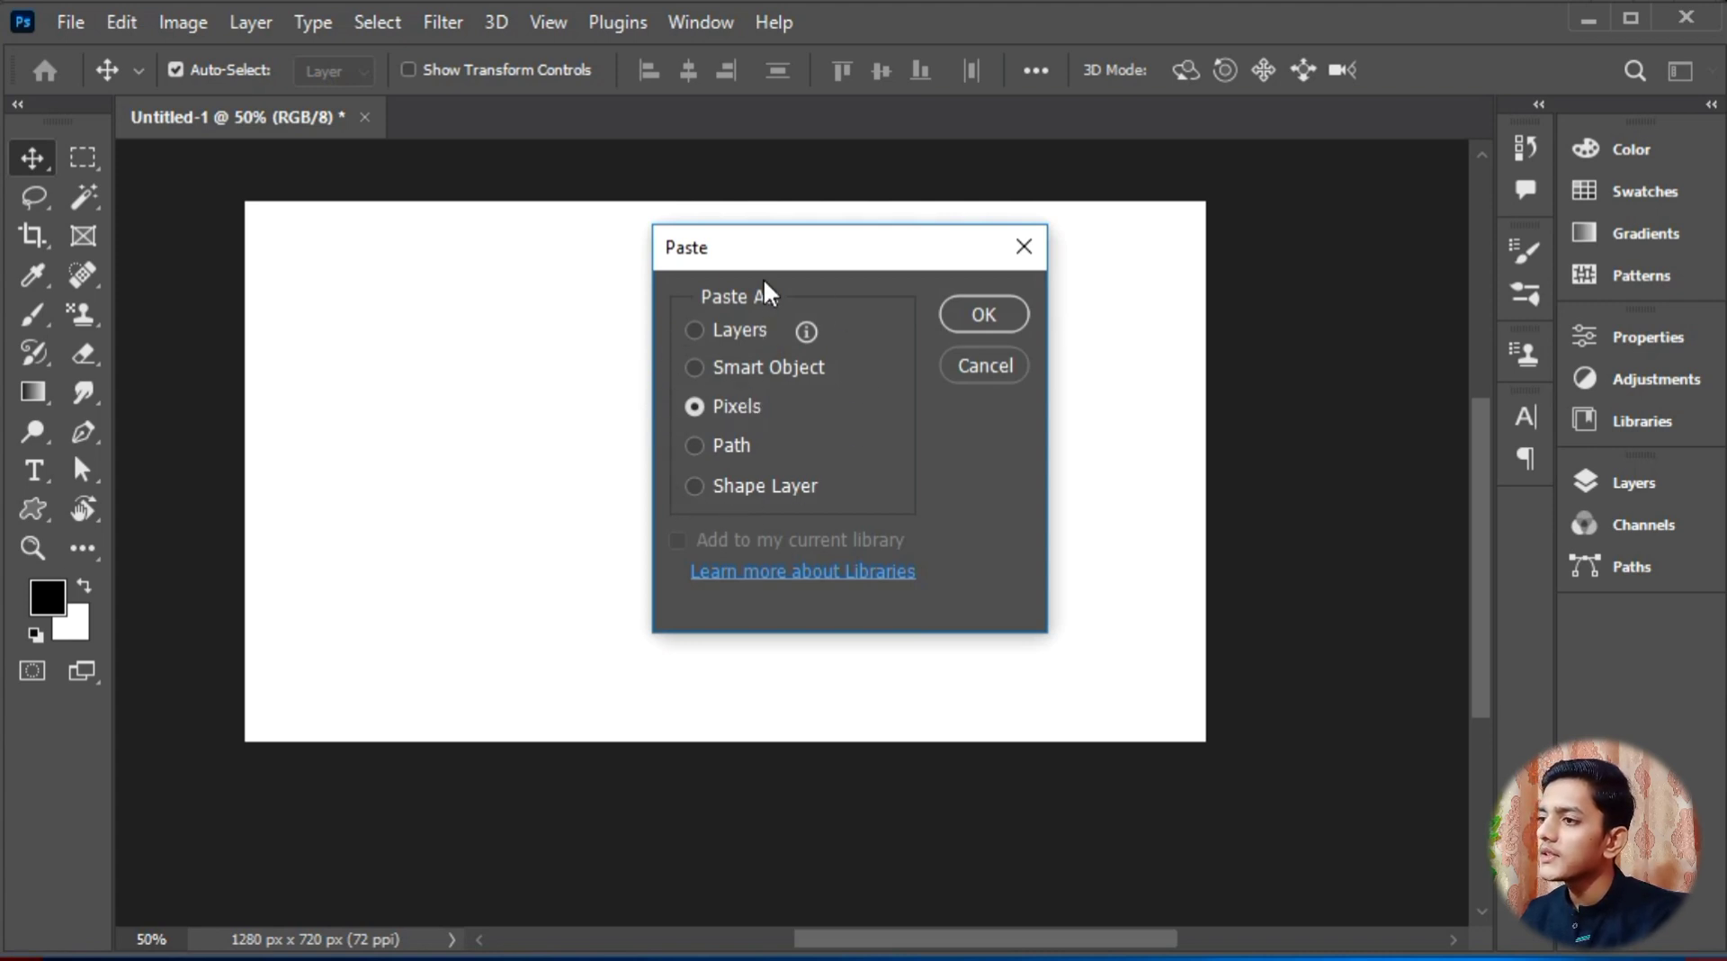
{"action": "left_click_drag", "start_coordinate": [735, 264], "coordinate": [1140, 196]}
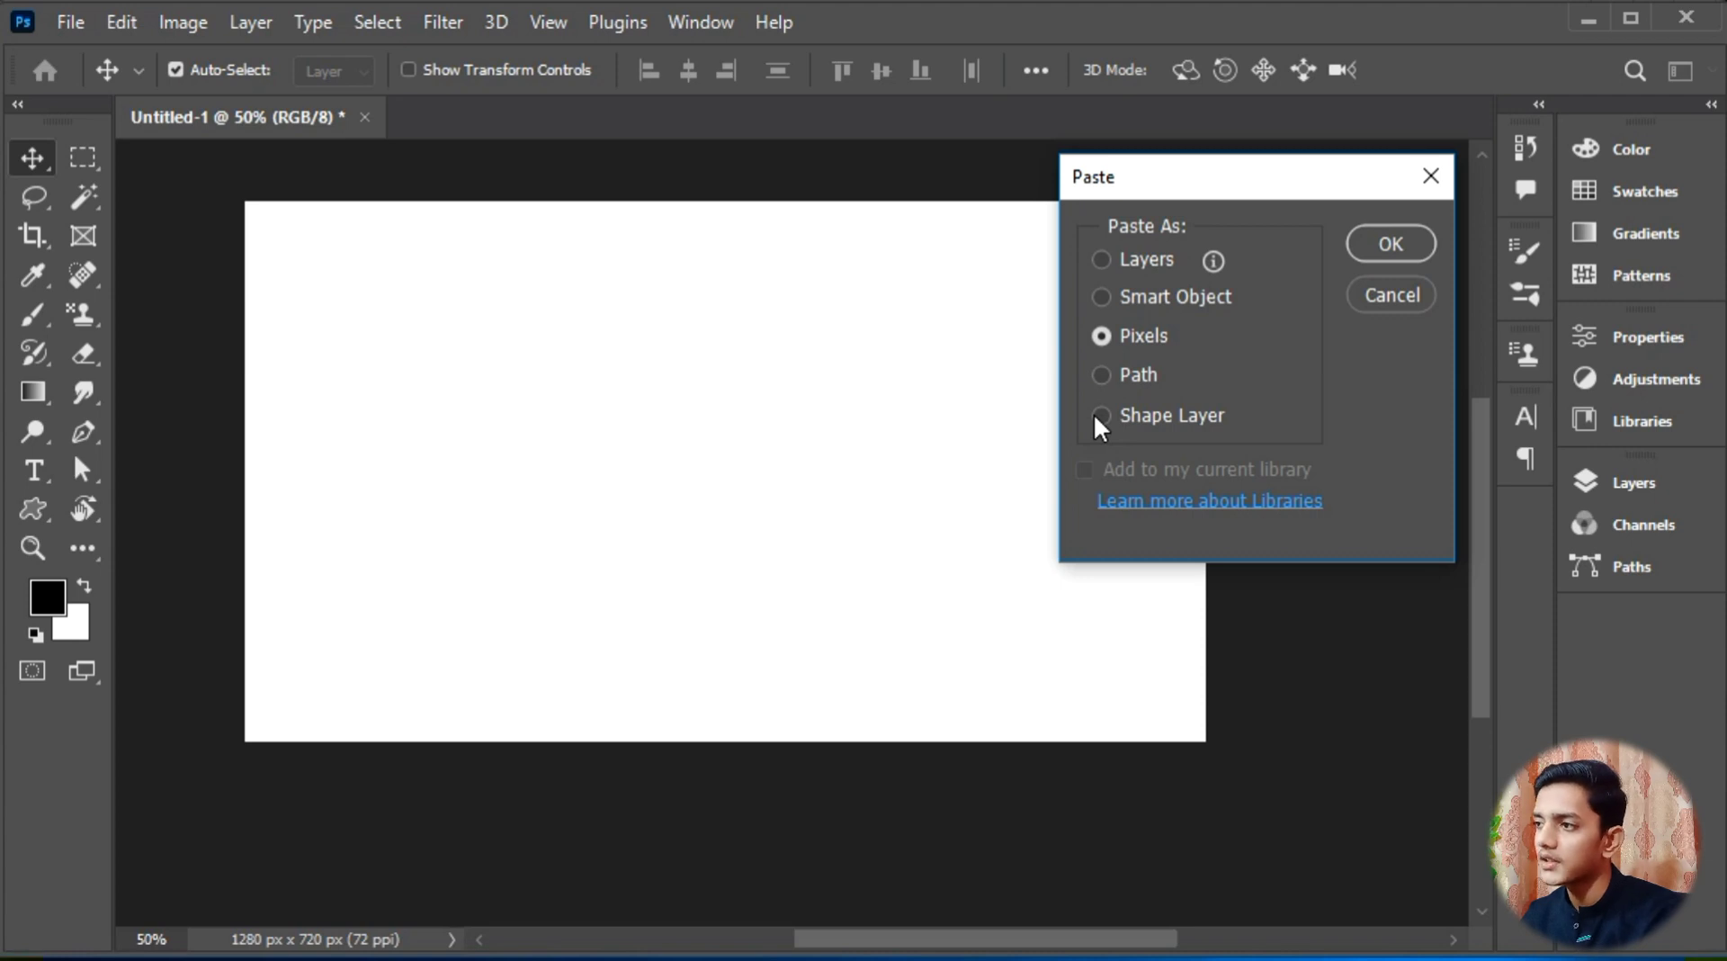
{"action": "left_click", "coordinate": [1101, 336]}
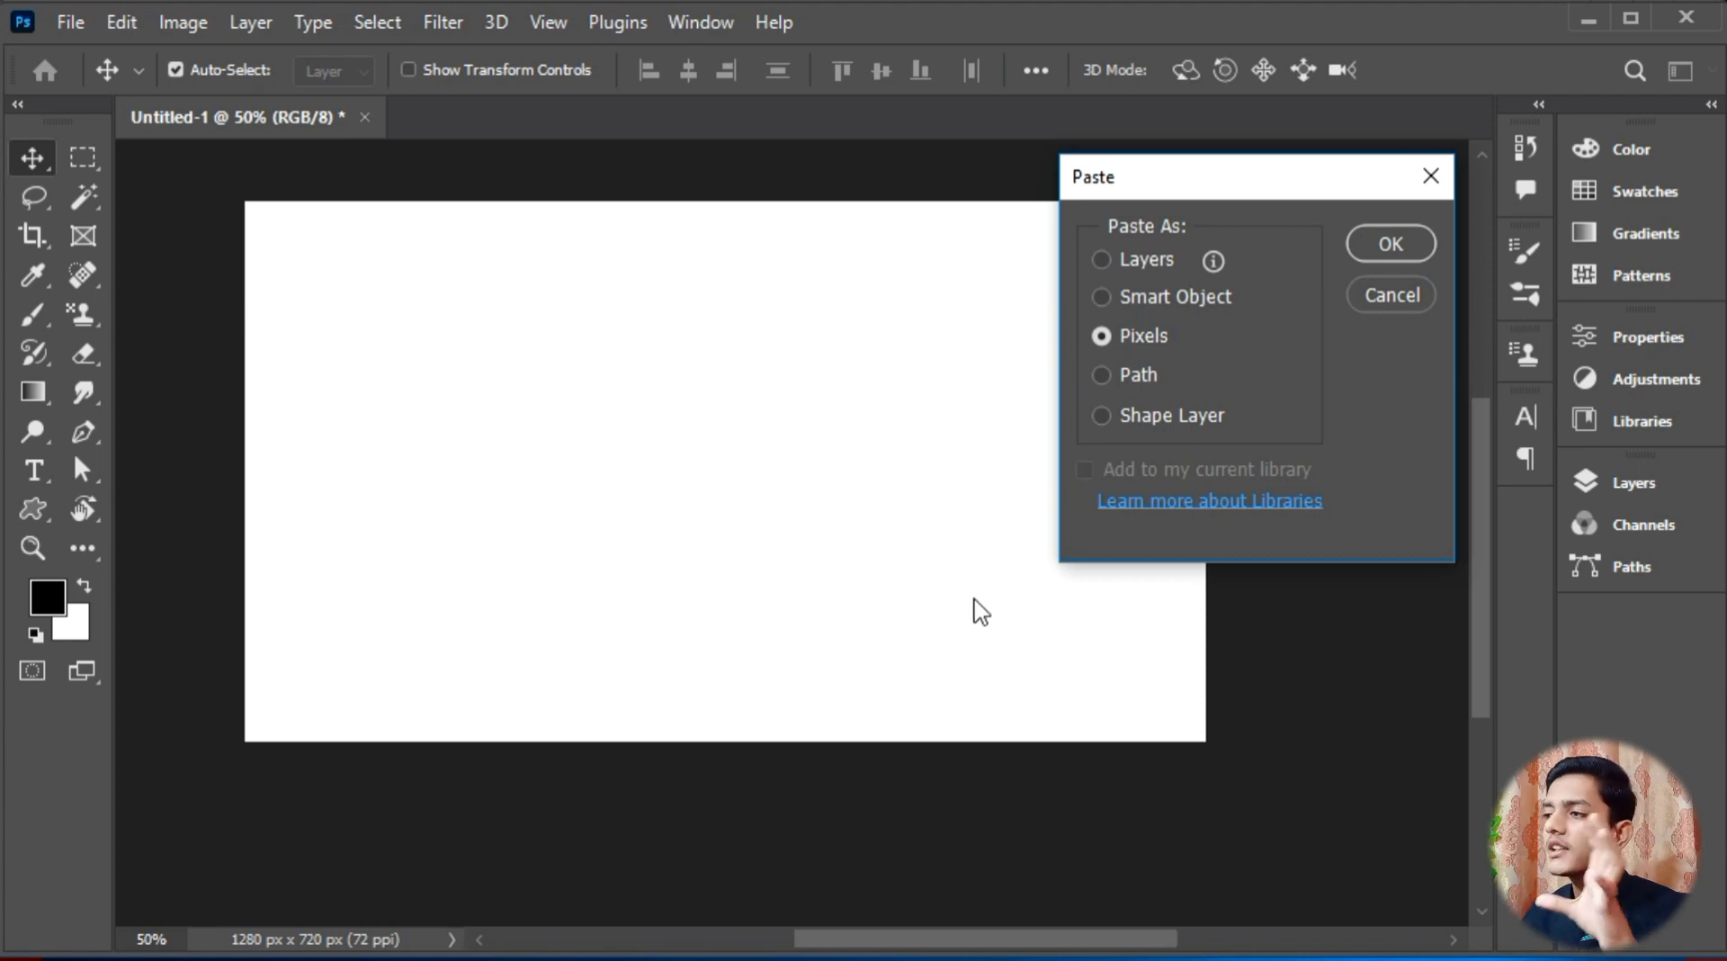
{"action": "left_click", "coordinate": [1098, 415]}
{"action": "left_click", "coordinate": [1356, 245]}
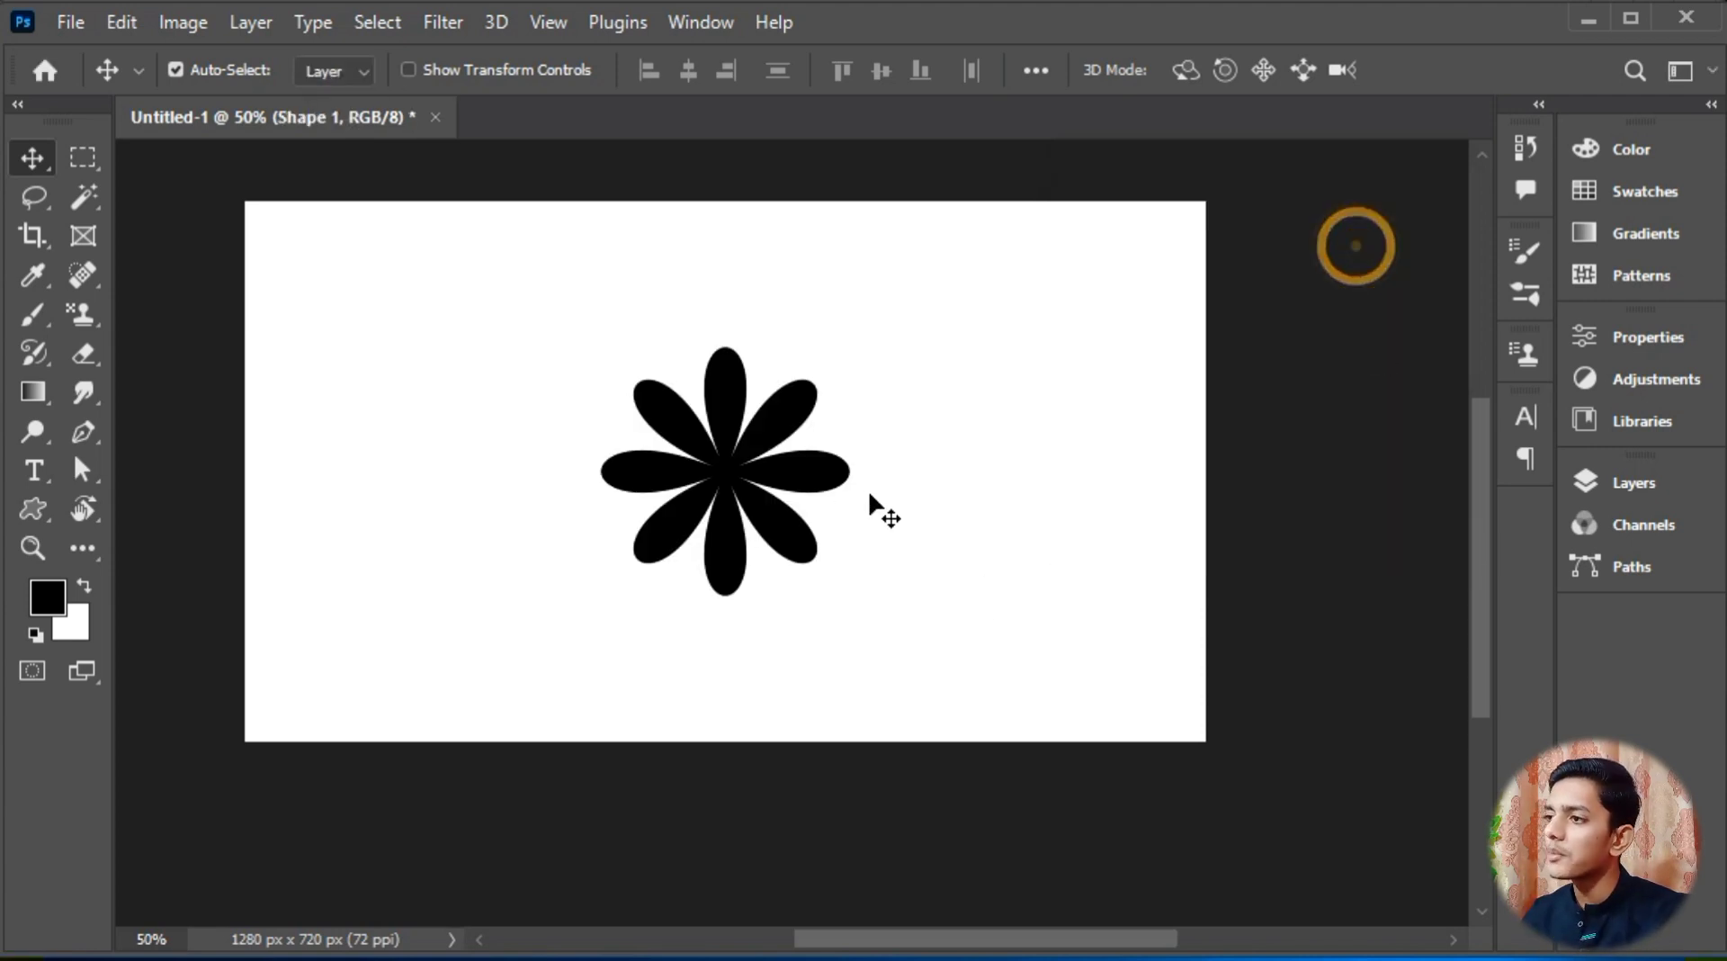
{"action": "left_click_drag", "start_coordinate": [806, 501], "coordinate": [796, 487]}
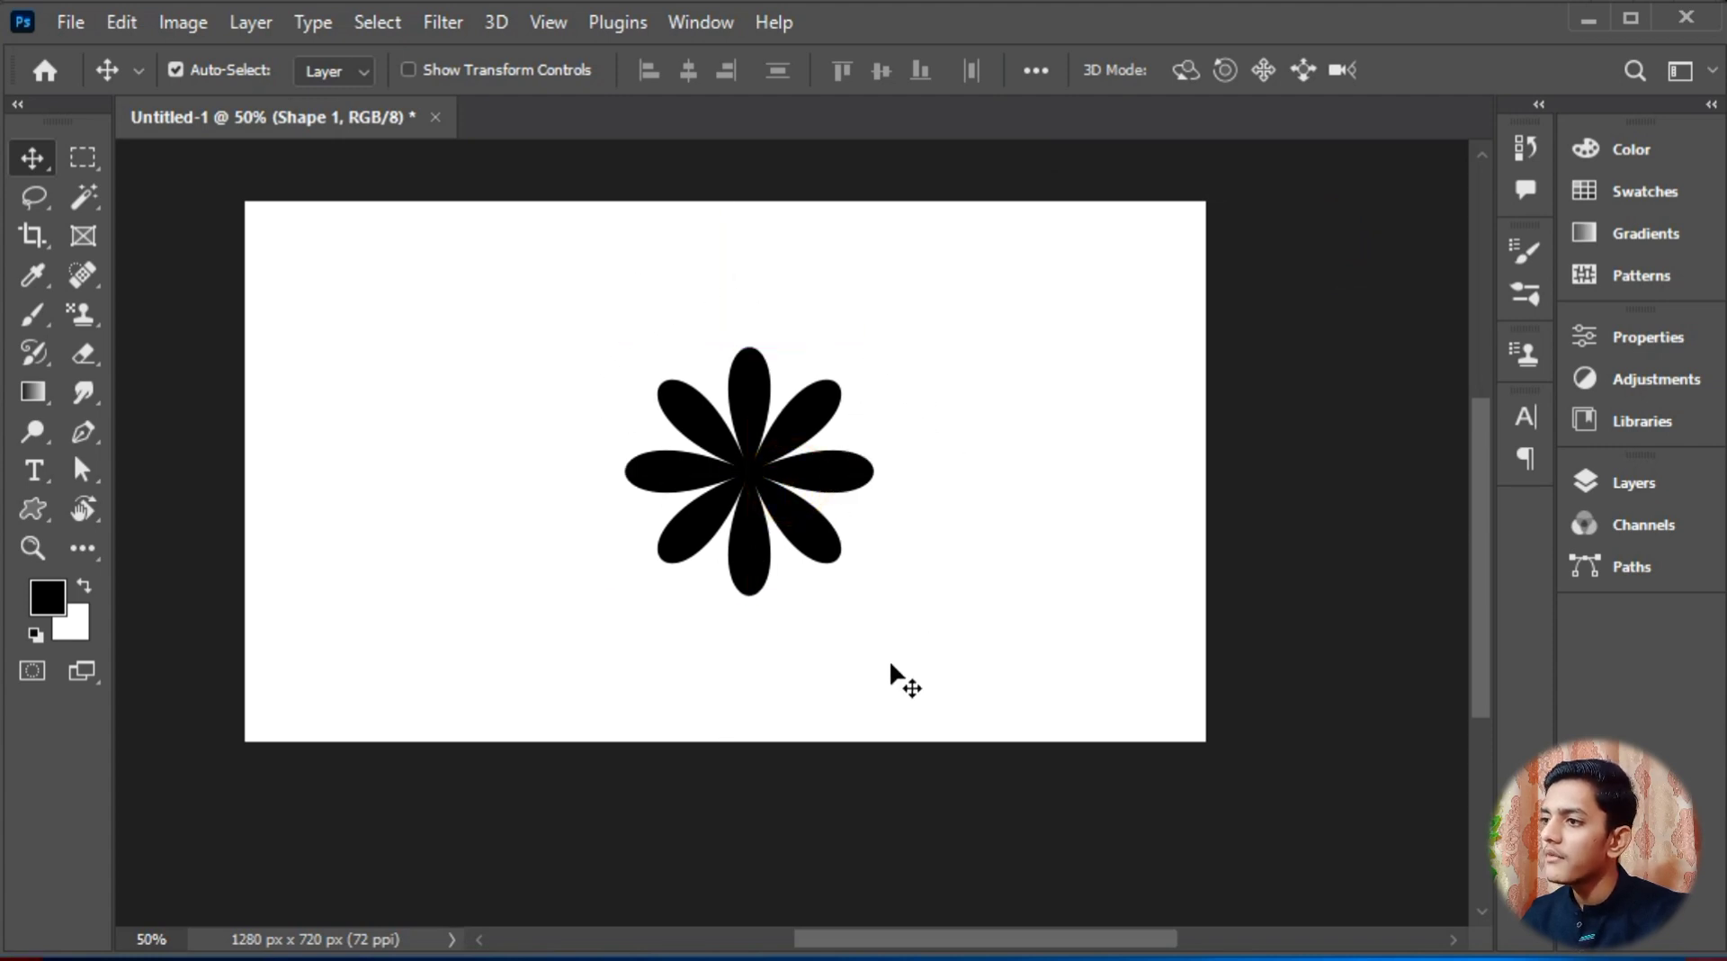
Step: Check the flower layer's visibility, delete the empty Layer 1 and collapse the layers
{"action": "left_click", "coordinate": [1632, 477]}
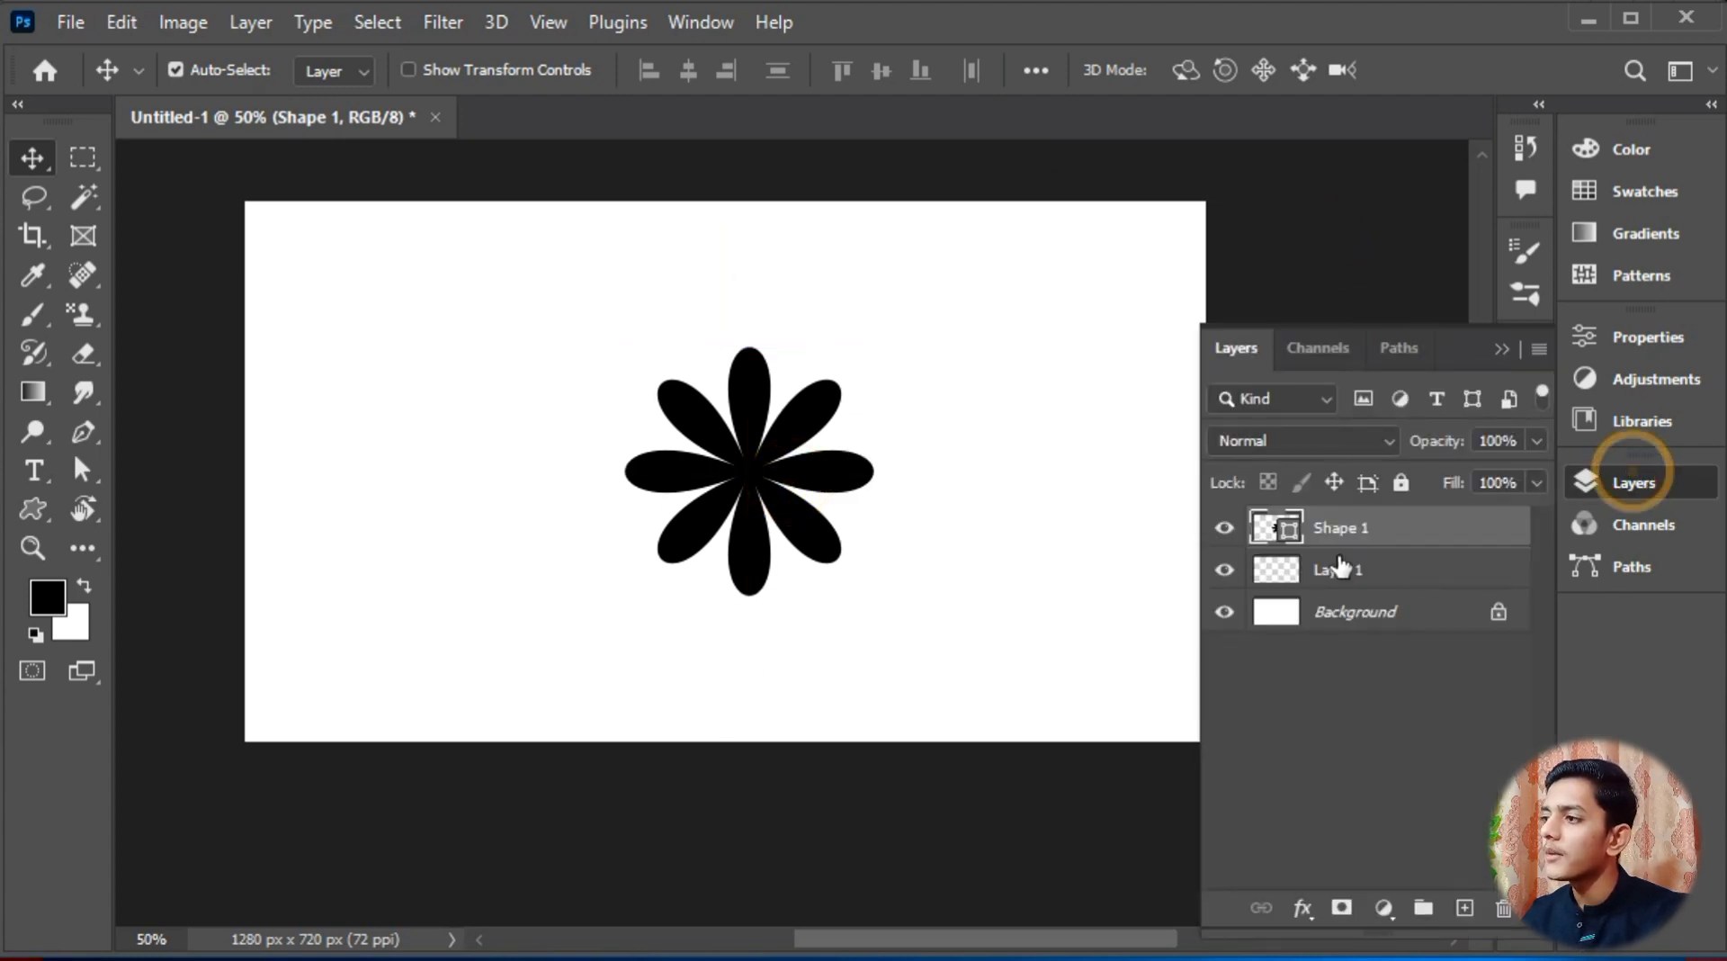
{"action": "left_click", "coordinate": [1223, 531]}
{"action": "left_click", "coordinate": [1223, 530]}
{"action": "left_click_drag", "start_coordinate": [1434, 569], "coordinate": [1497, 910]}
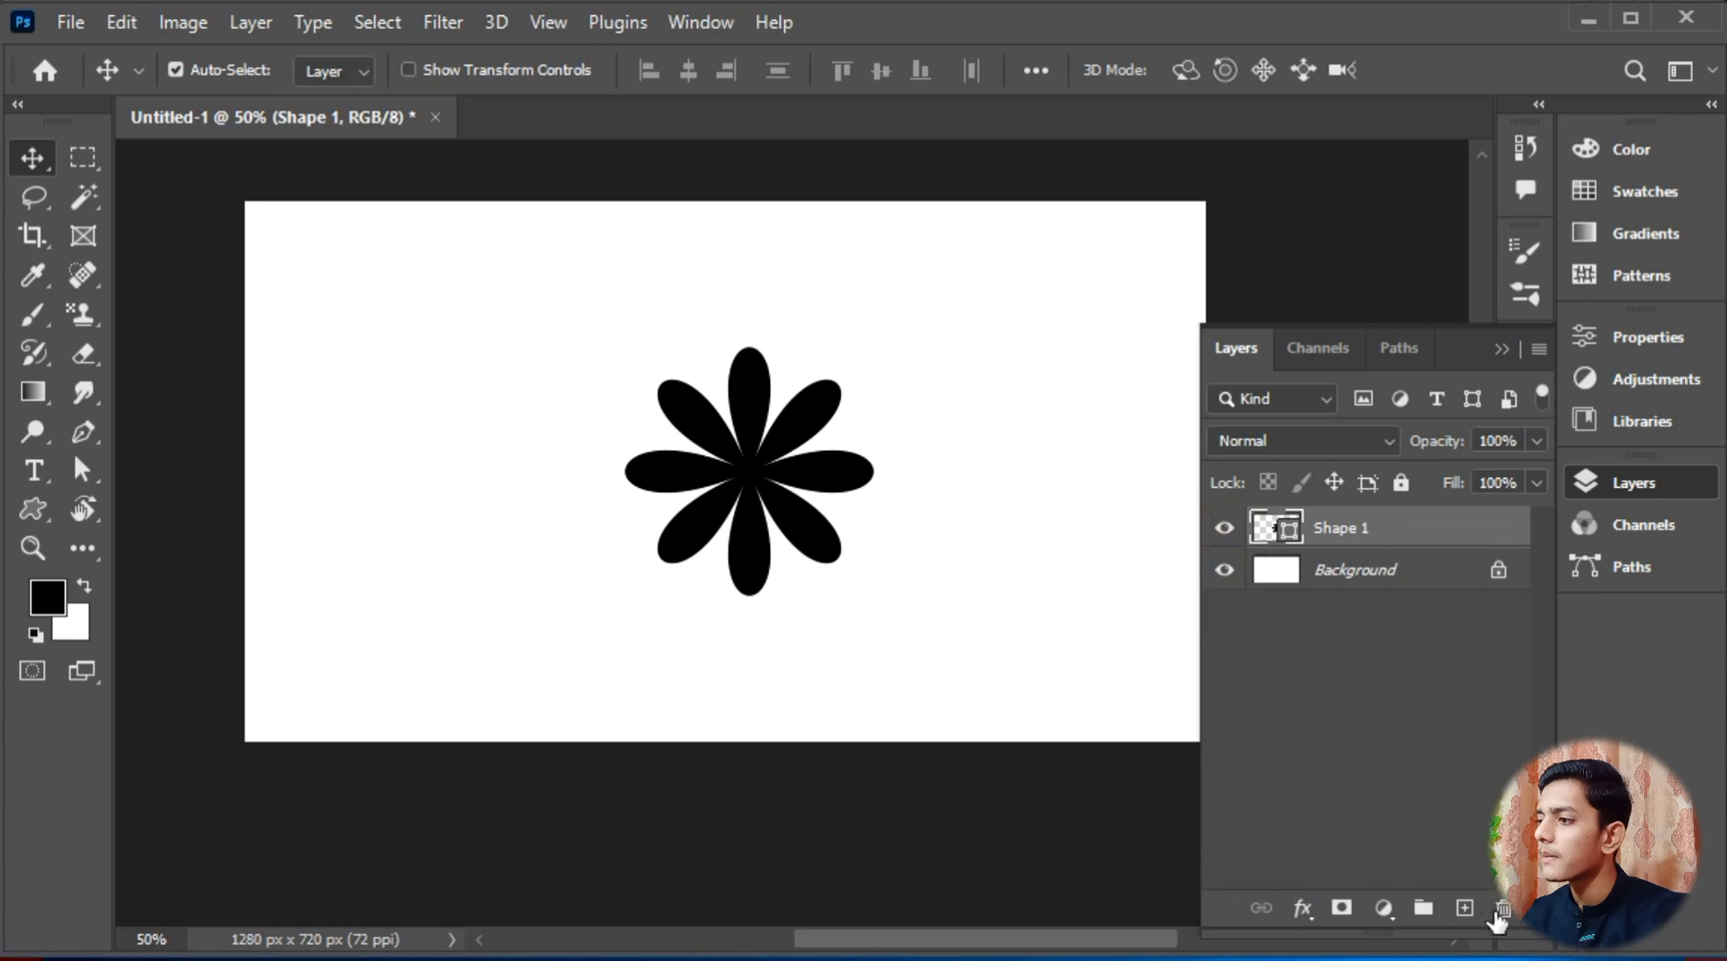
{"action": "left_click", "coordinate": [1500, 349]}
Step: Try enlarging the flower shape beyond the canvas with Free Transform, and undo the transformation
{"action": "left_click", "coordinate": [790, 450], "text": "ctrl"}
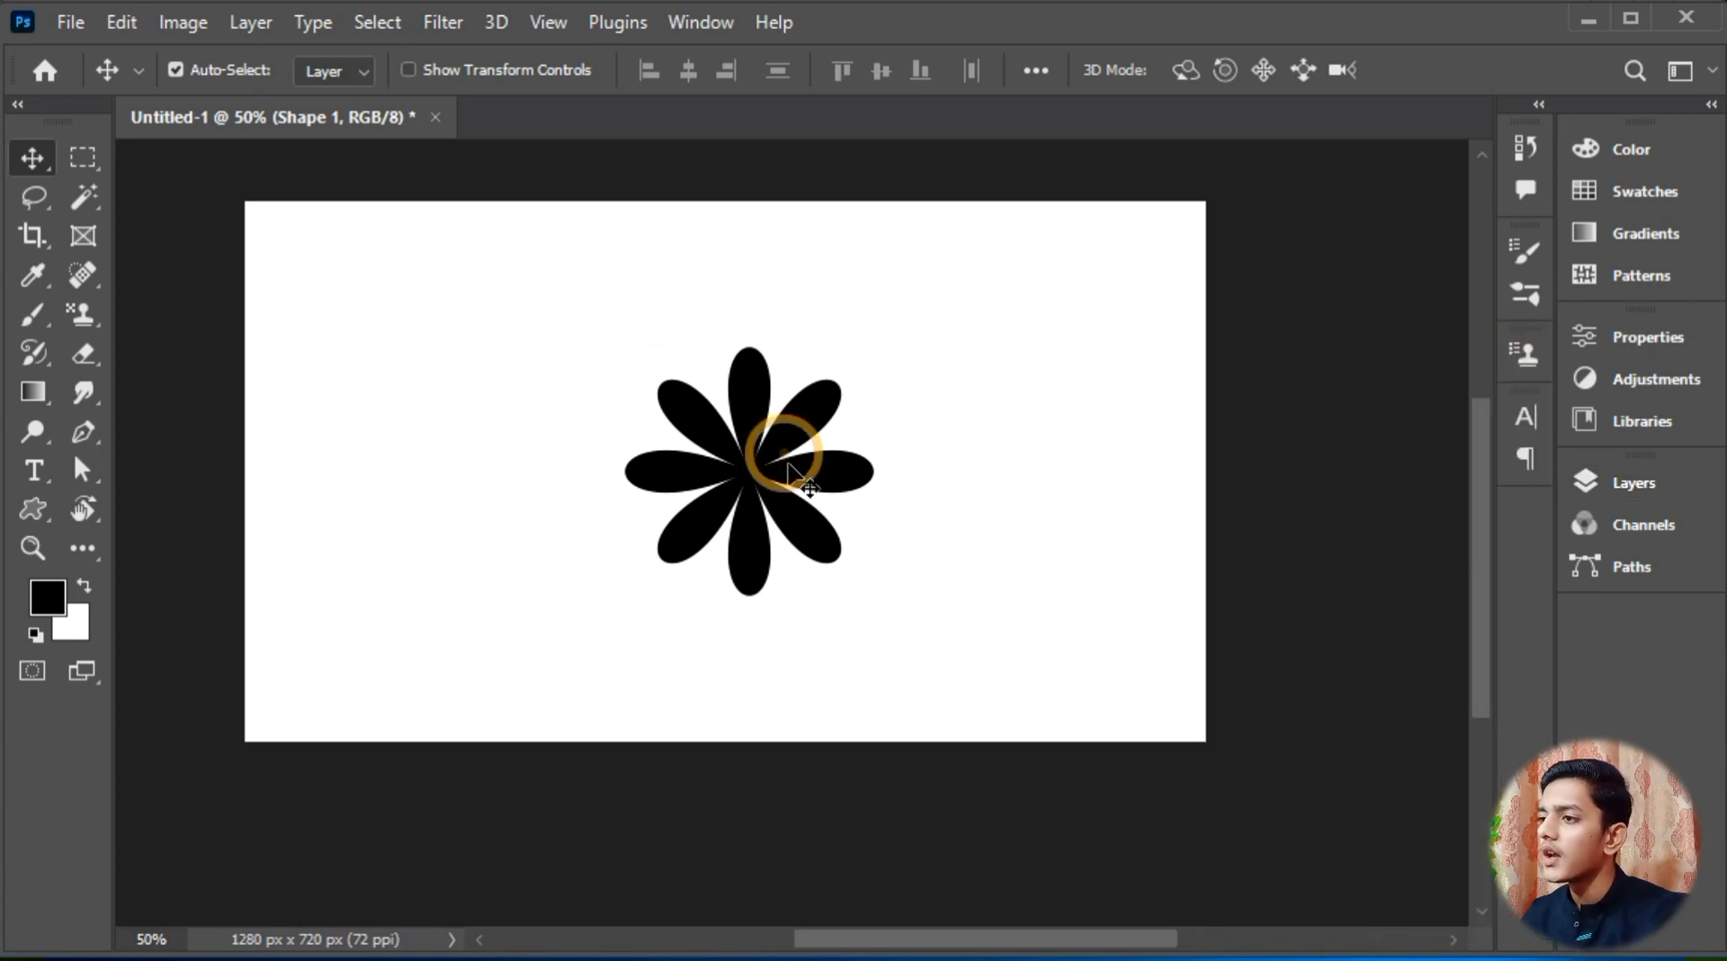
{"action": "key", "text": "ctrl+t"}
{"action": "left_click_drag", "start_coordinate": [869, 596], "coordinate": [1238, 910]}
{"action": "left_click_drag", "start_coordinate": [962, 575], "coordinate": [872, 541]}
{"action": "key", "text": "Return"}
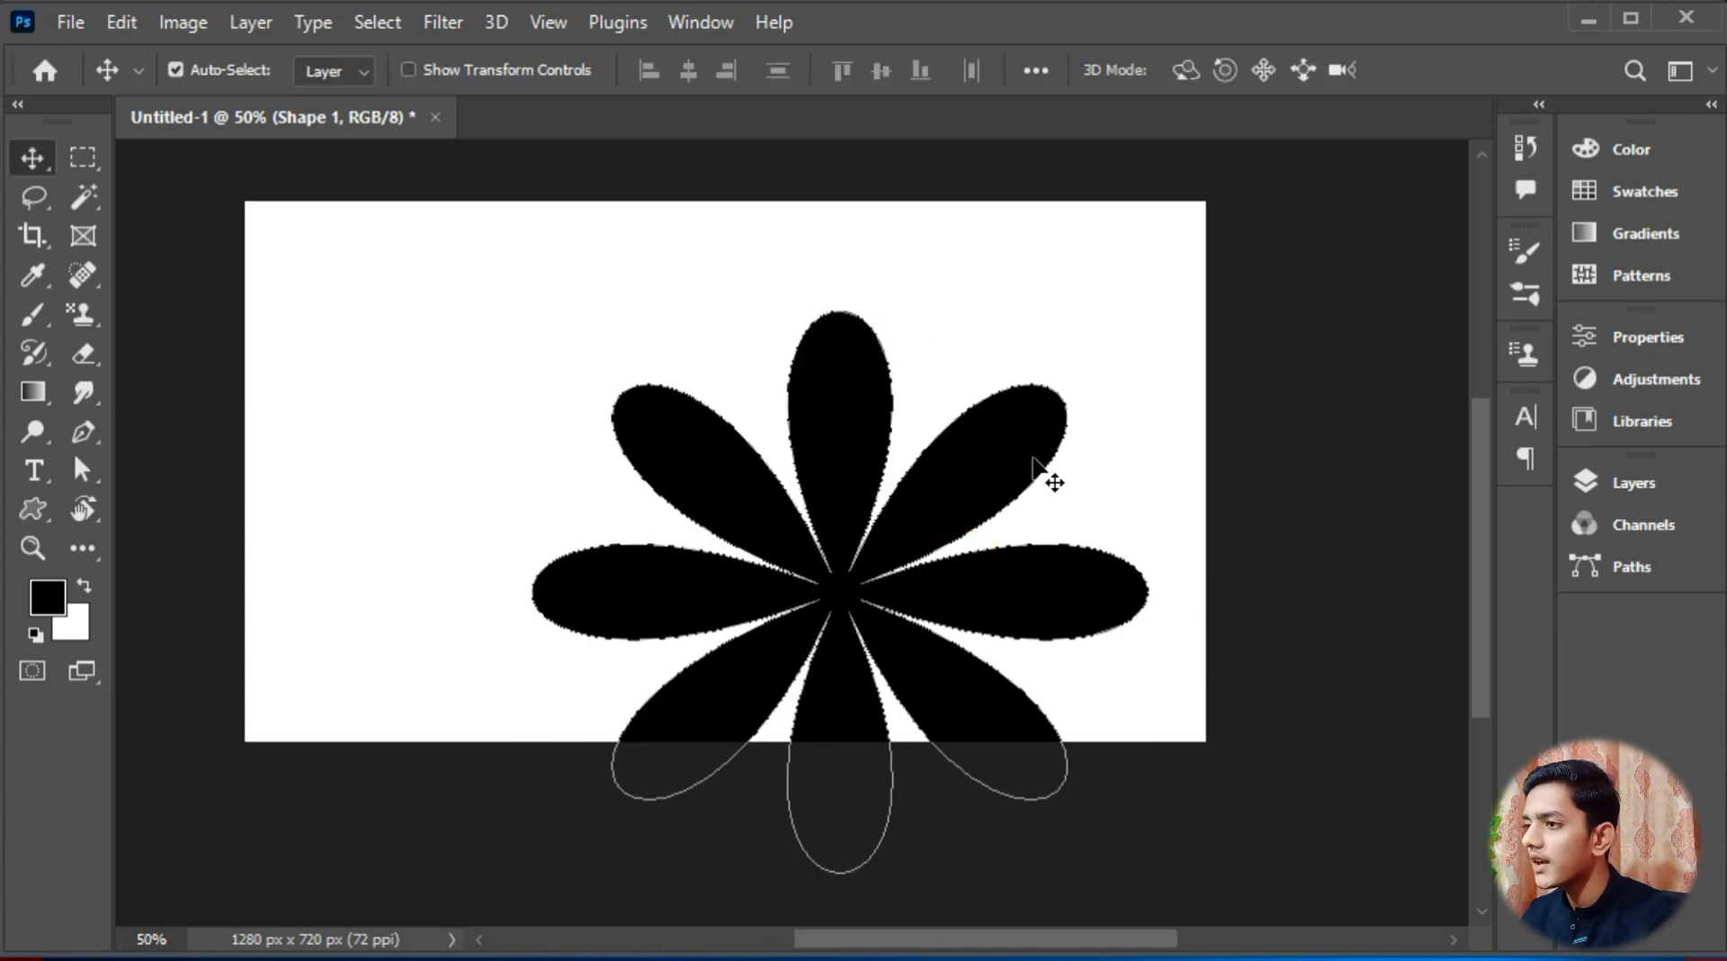
{"action": "key", "text": "ctrl+z"}
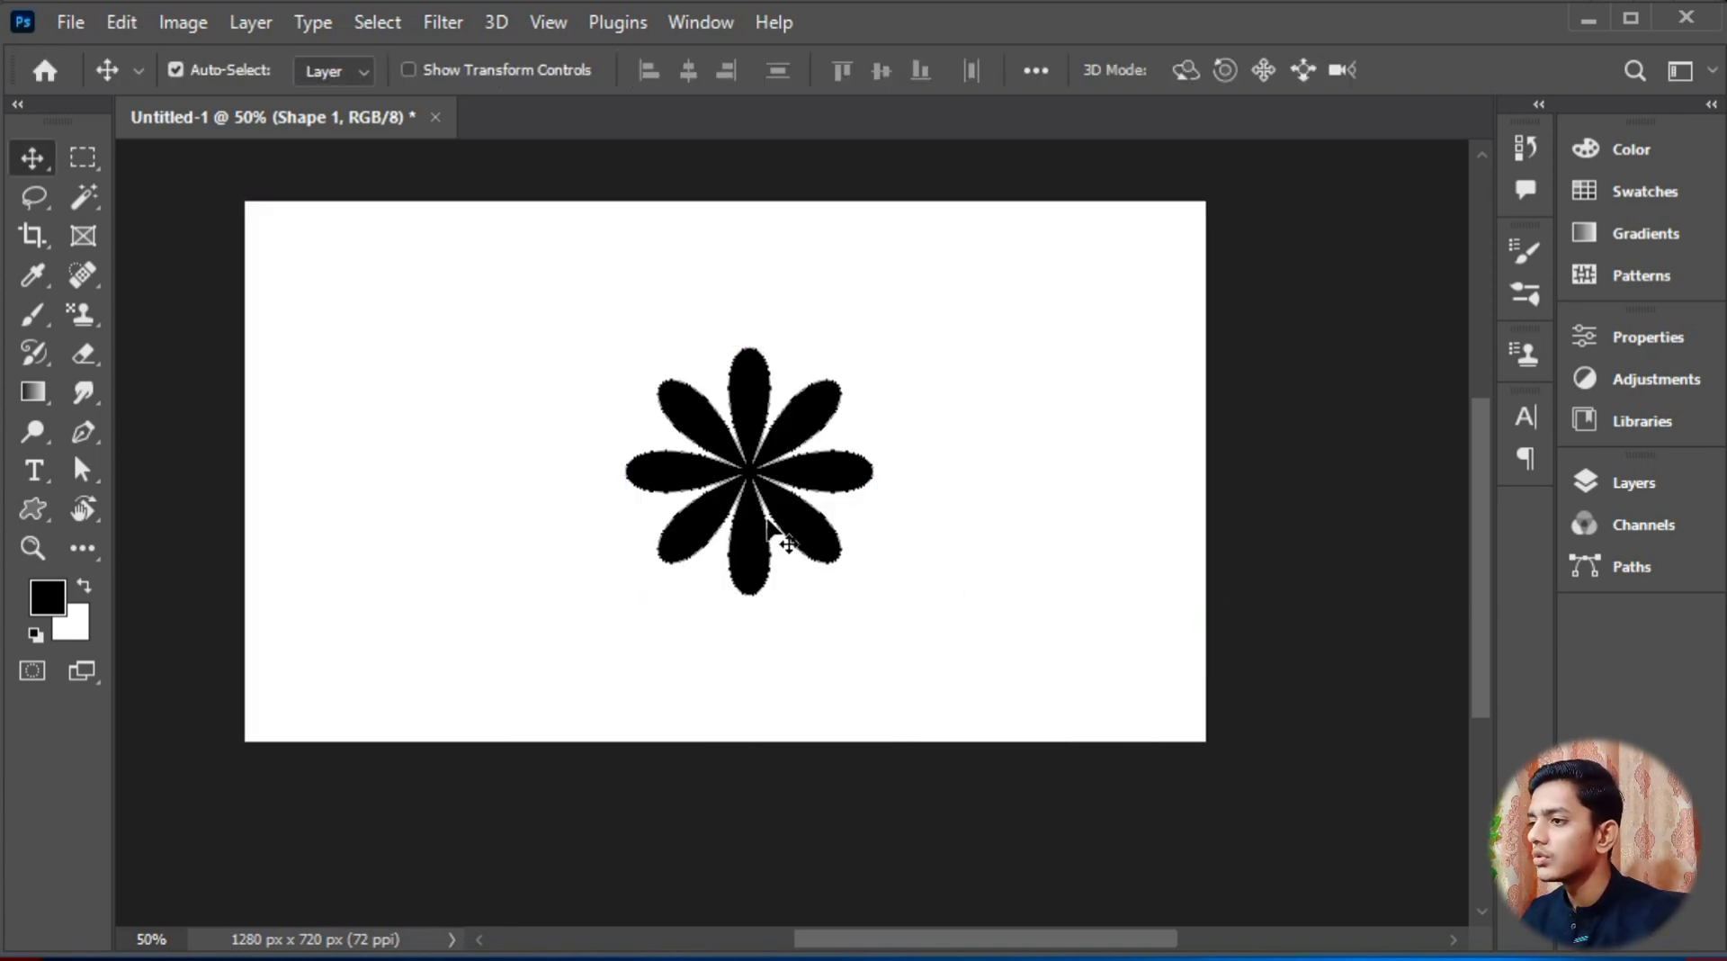
Step: Try enlarging the flower again with Free Transform, inspect its edges at high magnification, and undo the enlargement
{"action": "key", "text": "ctrl+t"}
{"action": "left_click_drag", "start_coordinate": [872, 338], "coordinate": [1026, 187]}
{"action": "key", "text": "Return"}
{"action": "scroll", "coordinate": [908, 328], "scroll_direction": "up", "scroll_amount": 6}
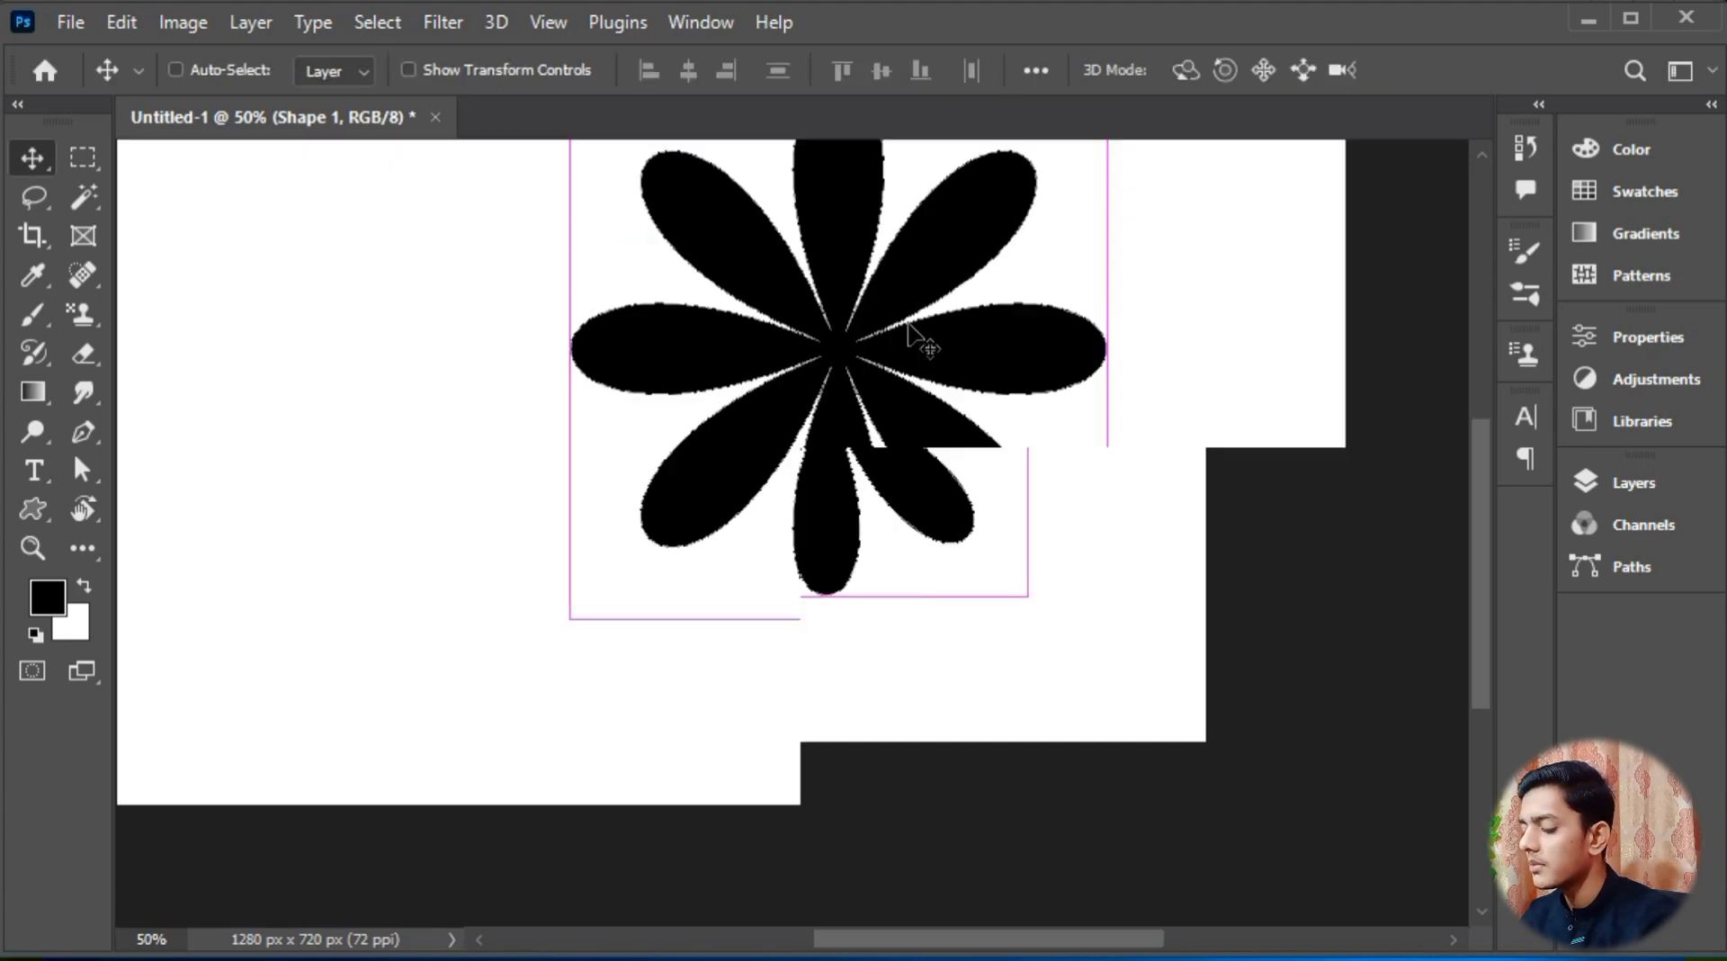
{"action": "scroll", "coordinate": [909, 326], "scroll_direction": "up", "scroll_amount": 2}
{"action": "scroll", "coordinate": [908, 325], "scroll_direction": "down", "scroll_amount": 6}
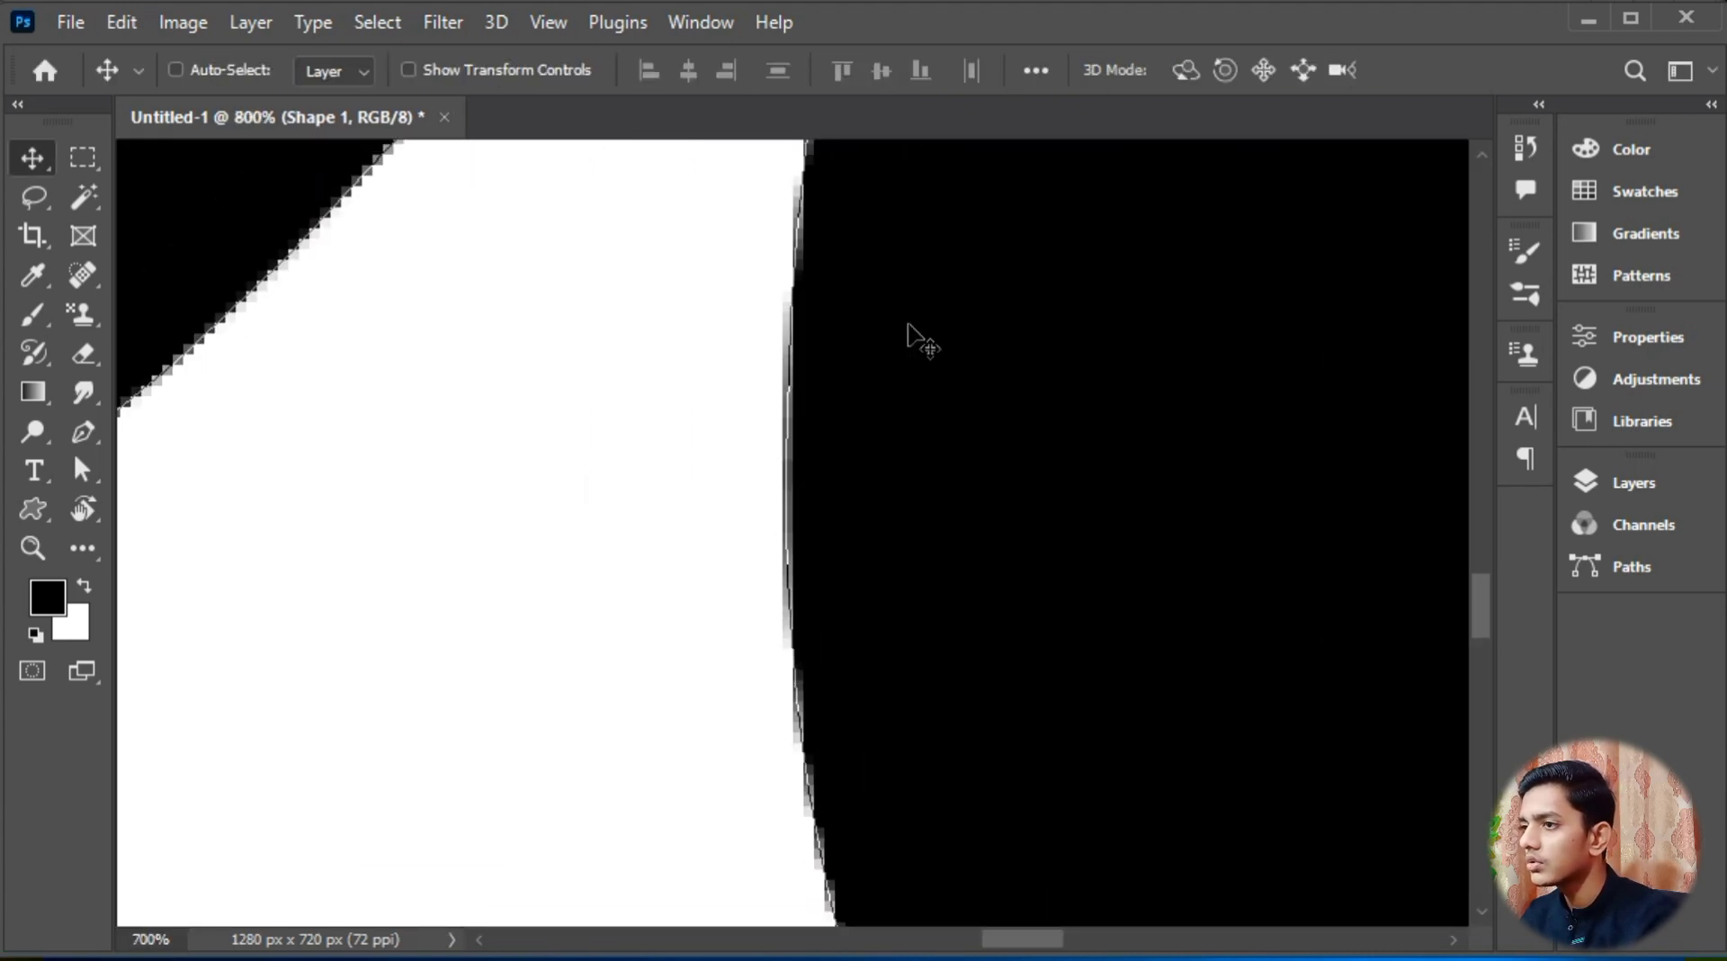
{"action": "key", "text": "space"}
{"action": "left_click_drag", "start_coordinate": [908, 325], "coordinate": [908, 558]}
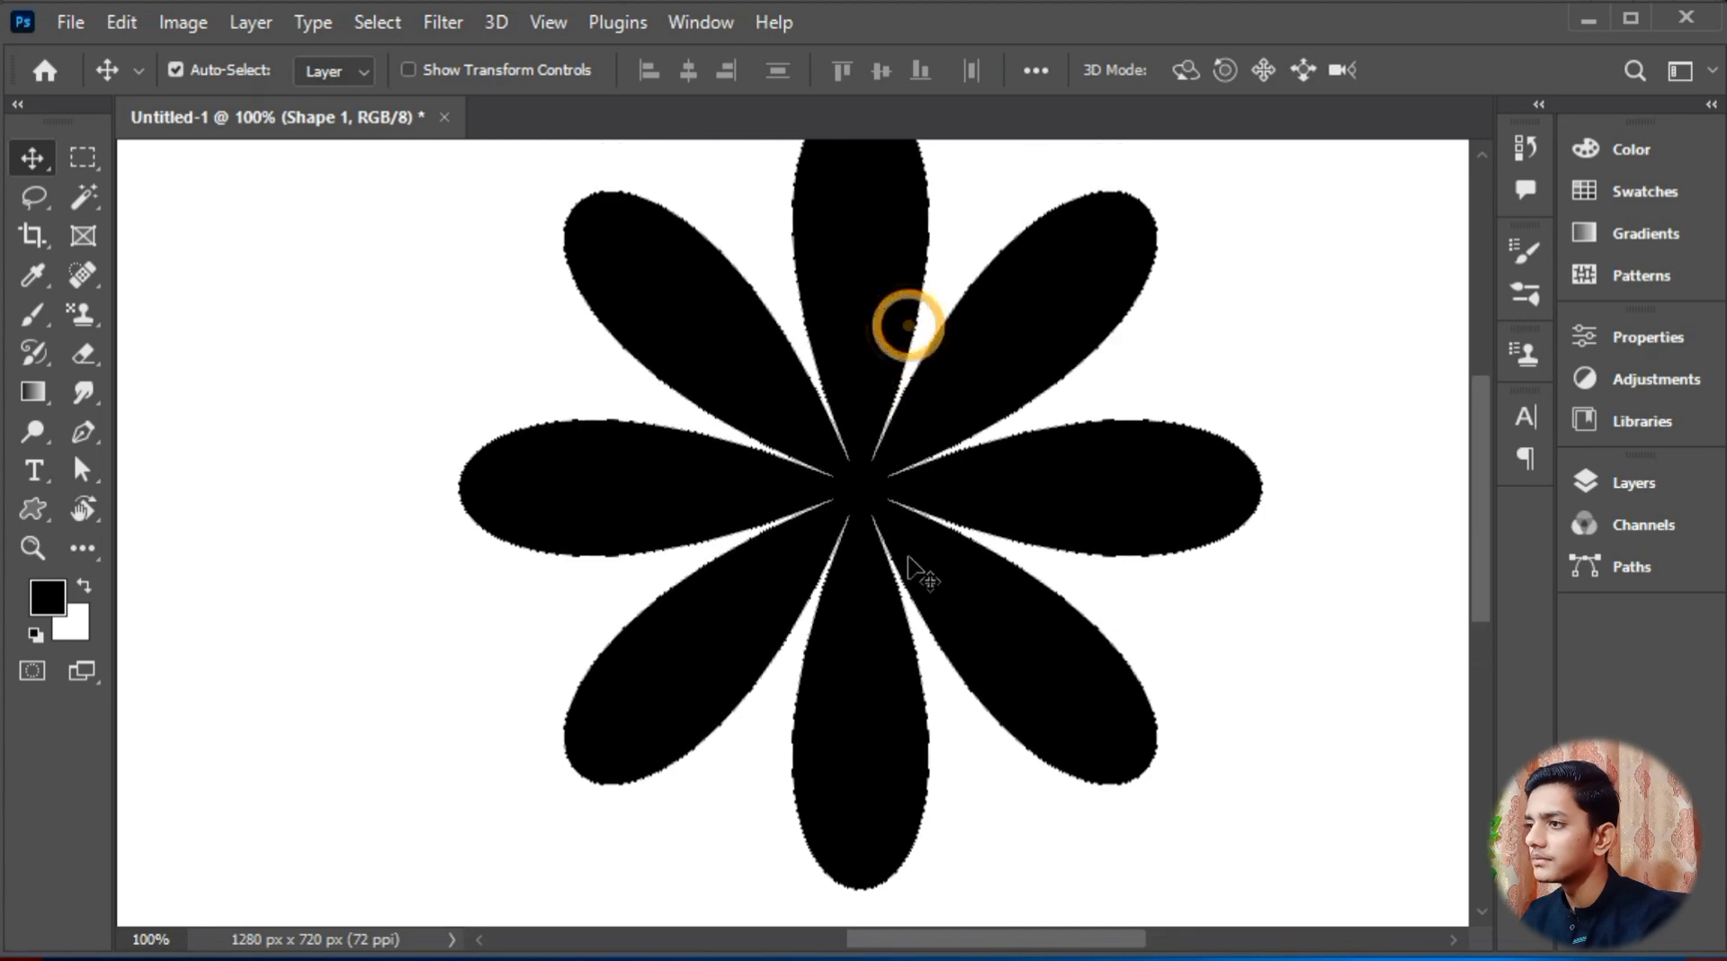
{"action": "key", "text": "ctrl+z"}
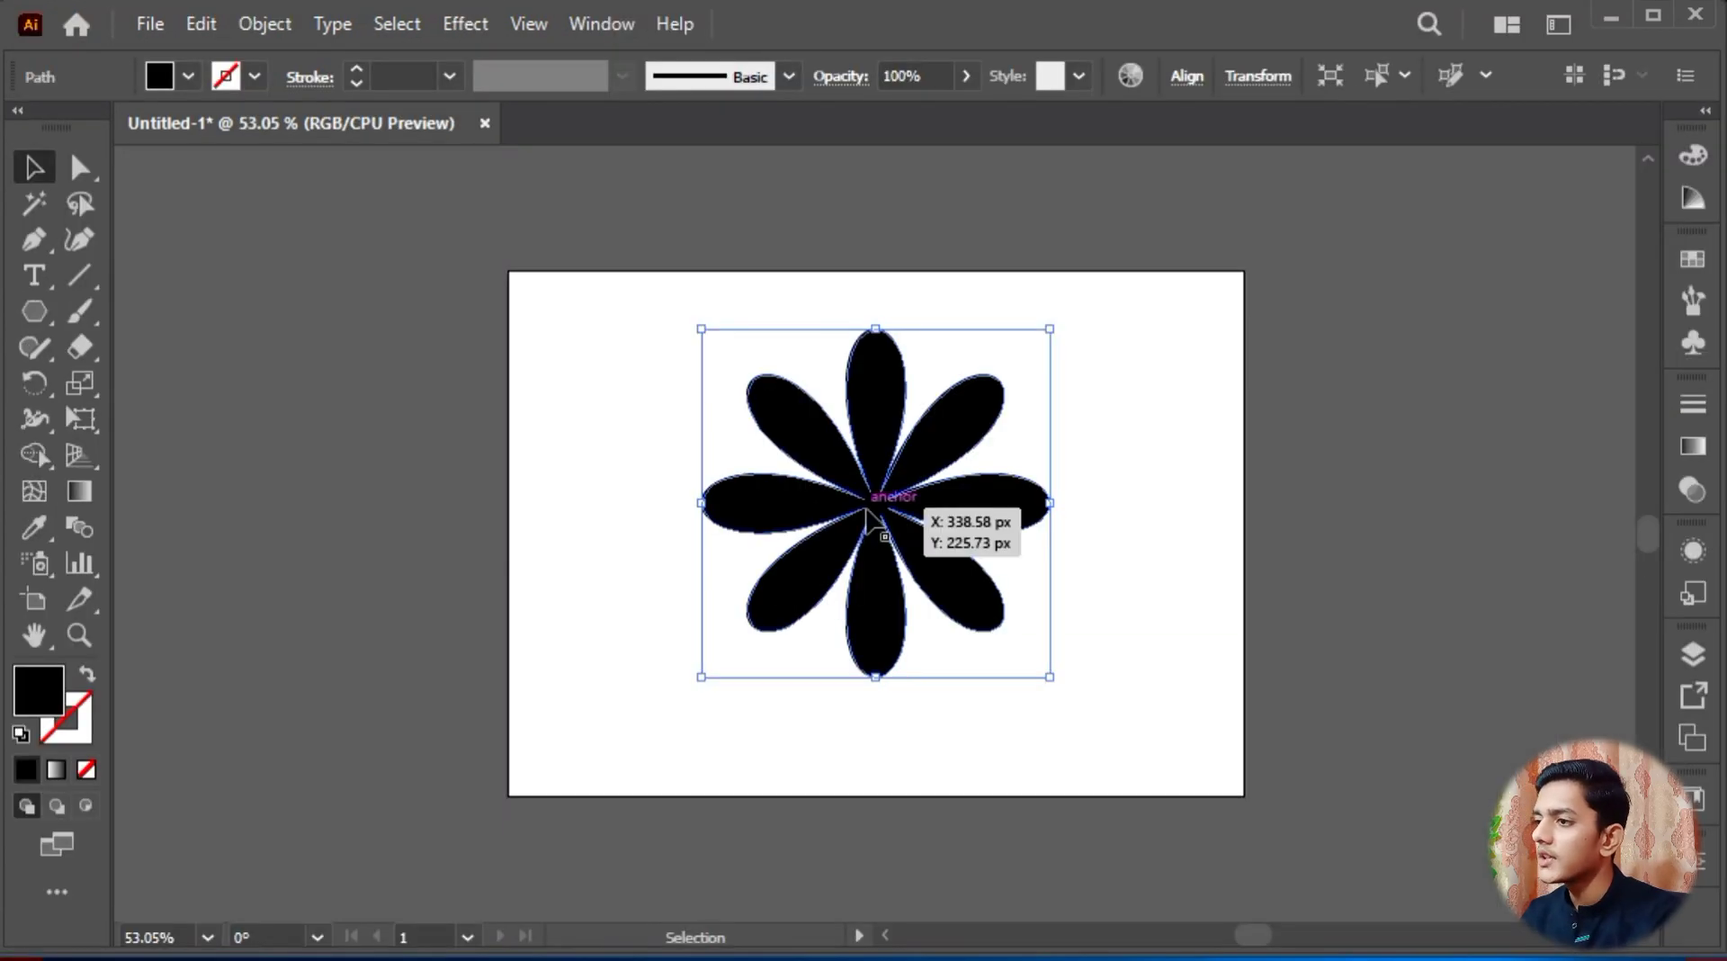
Step: Switch to Illustrator, enlarge the flower path to nearly the artboard's height and move it down to the lower edge
{"action": "left_click_drag", "start_coordinate": [1049, 698], "coordinate": [1115, 765]}
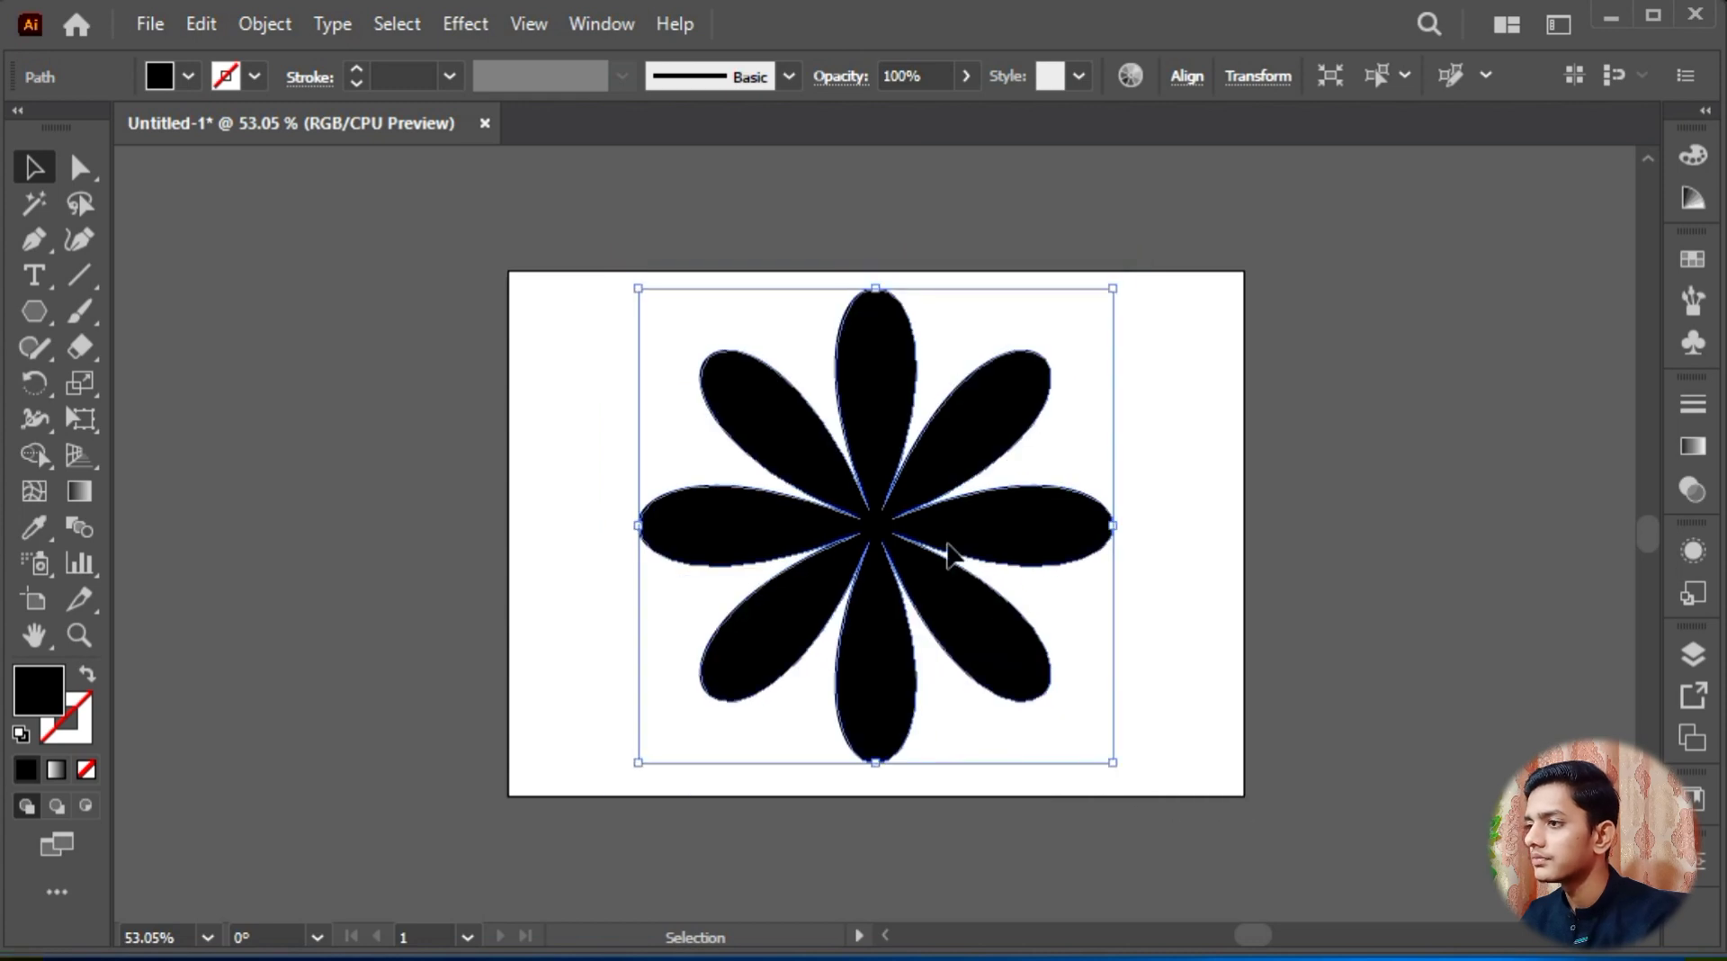
{"action": "left_click_drag", "start_coordinate": [945, 543], "coordinate": [945, 577]}
{"action": "key", "text": "a"}
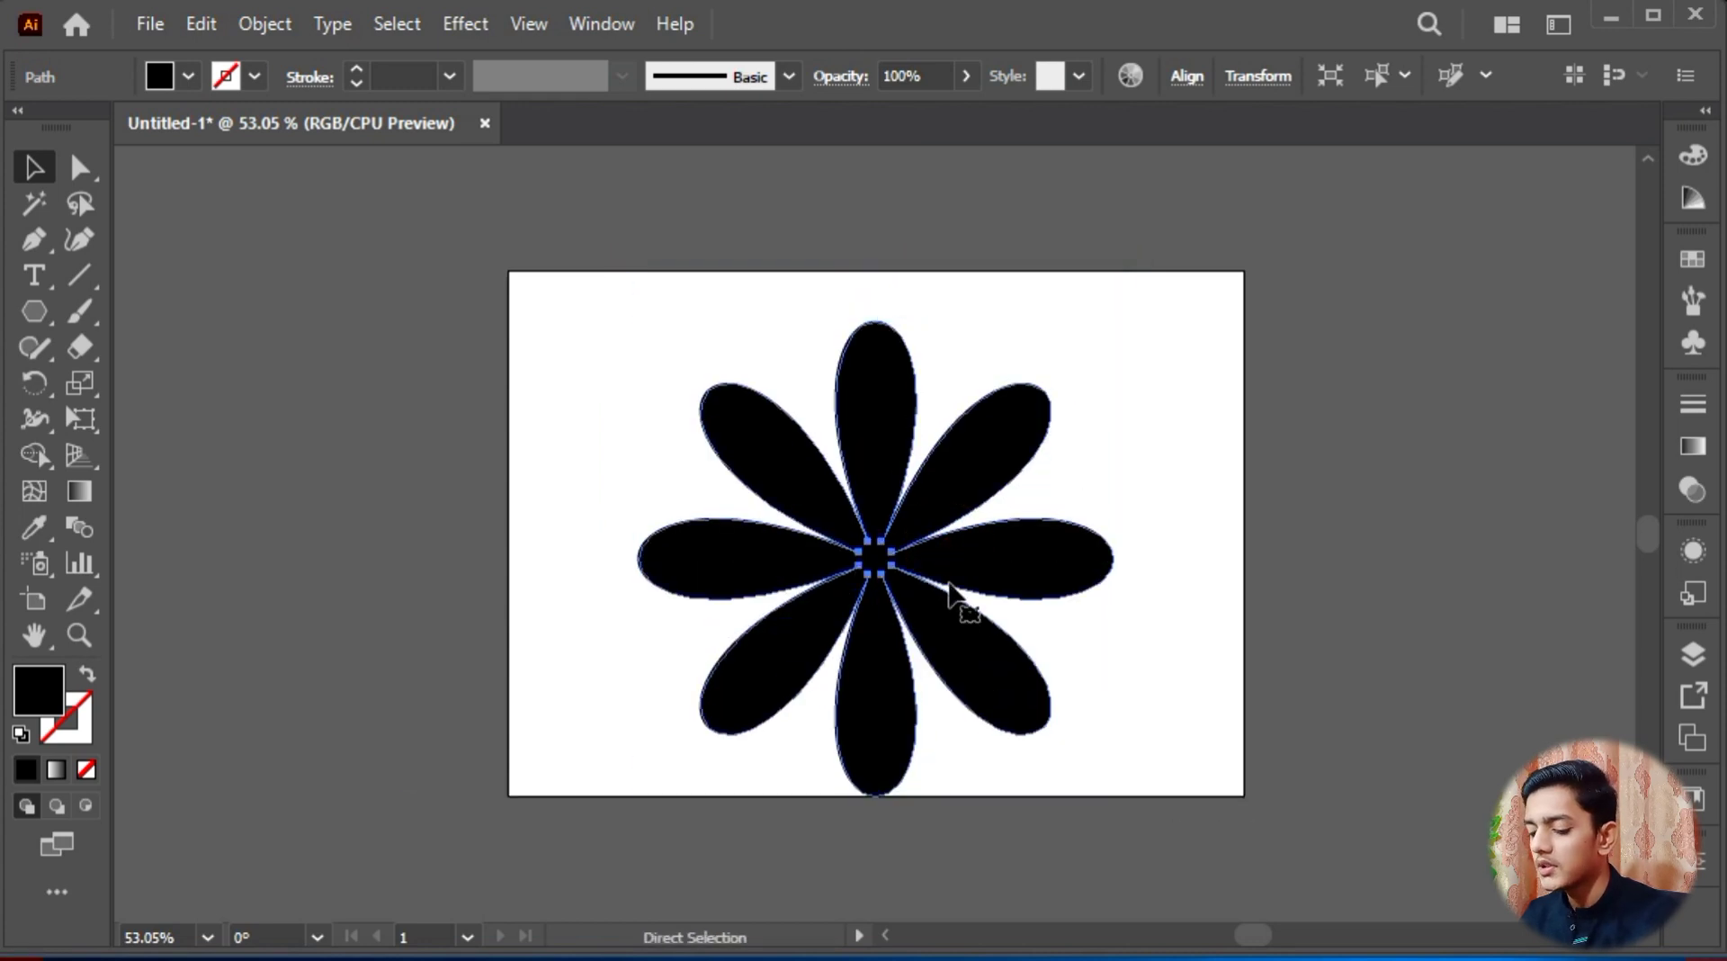
{"action": "key", "text": "v"}
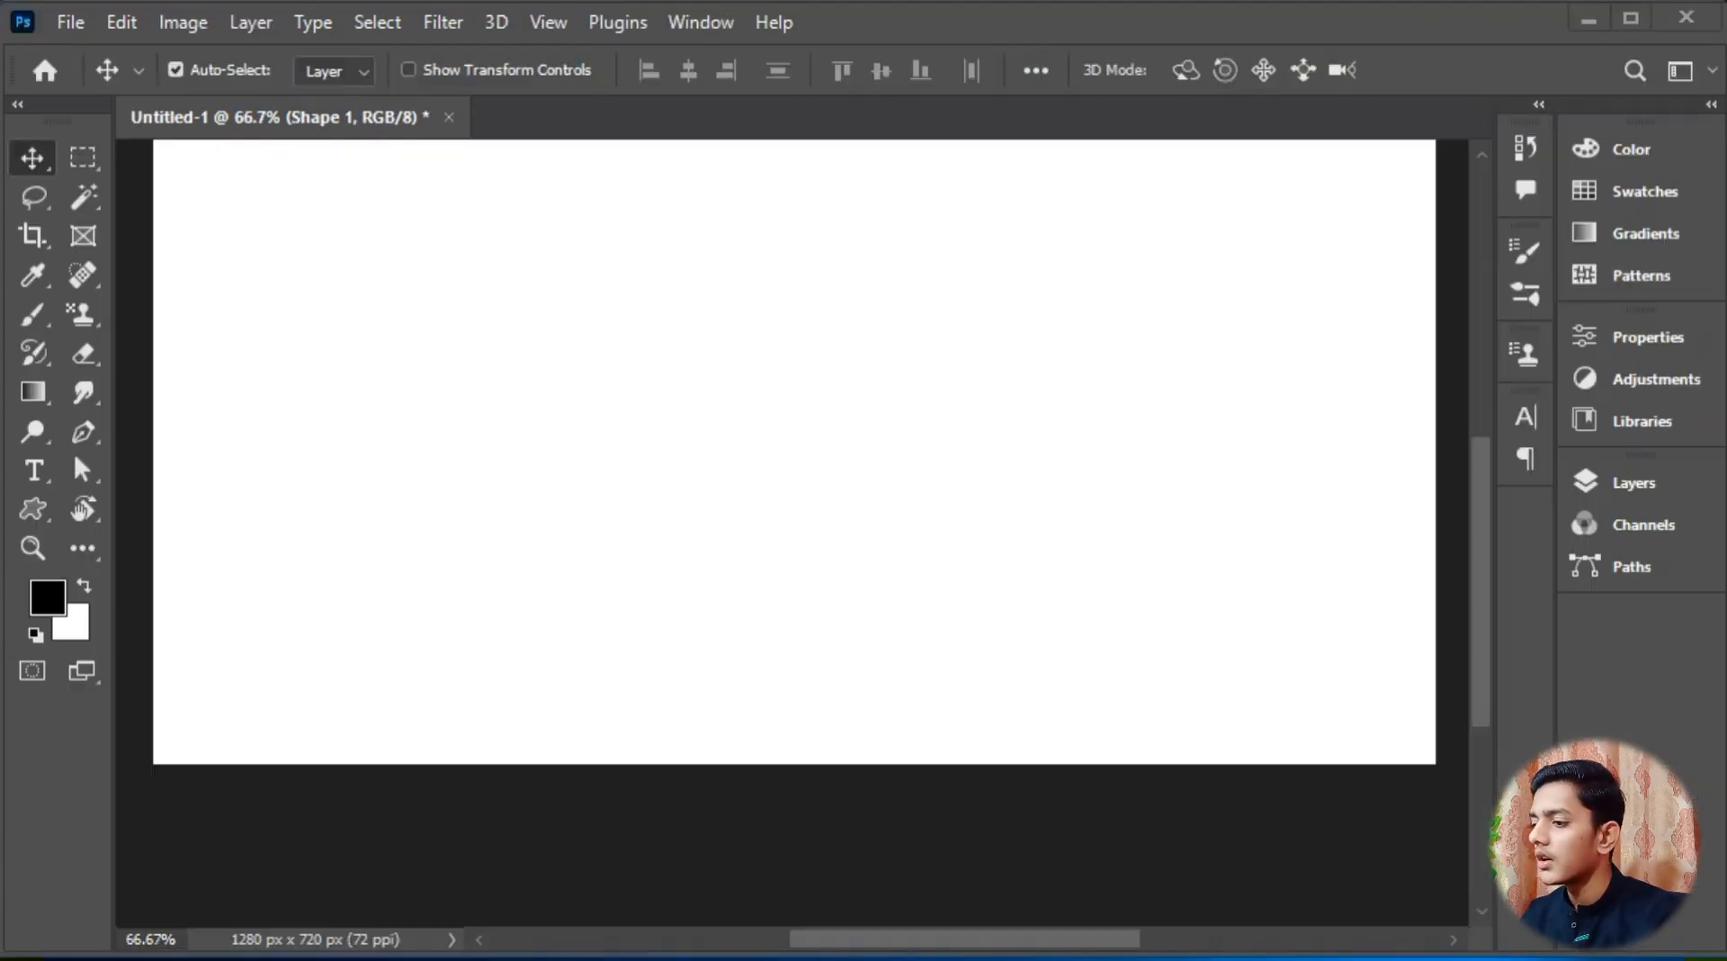
Step: Paste the enlarged flower into the Photoshop document as a Shape Layer
{"action": "key", "text": "ctrl+v"}
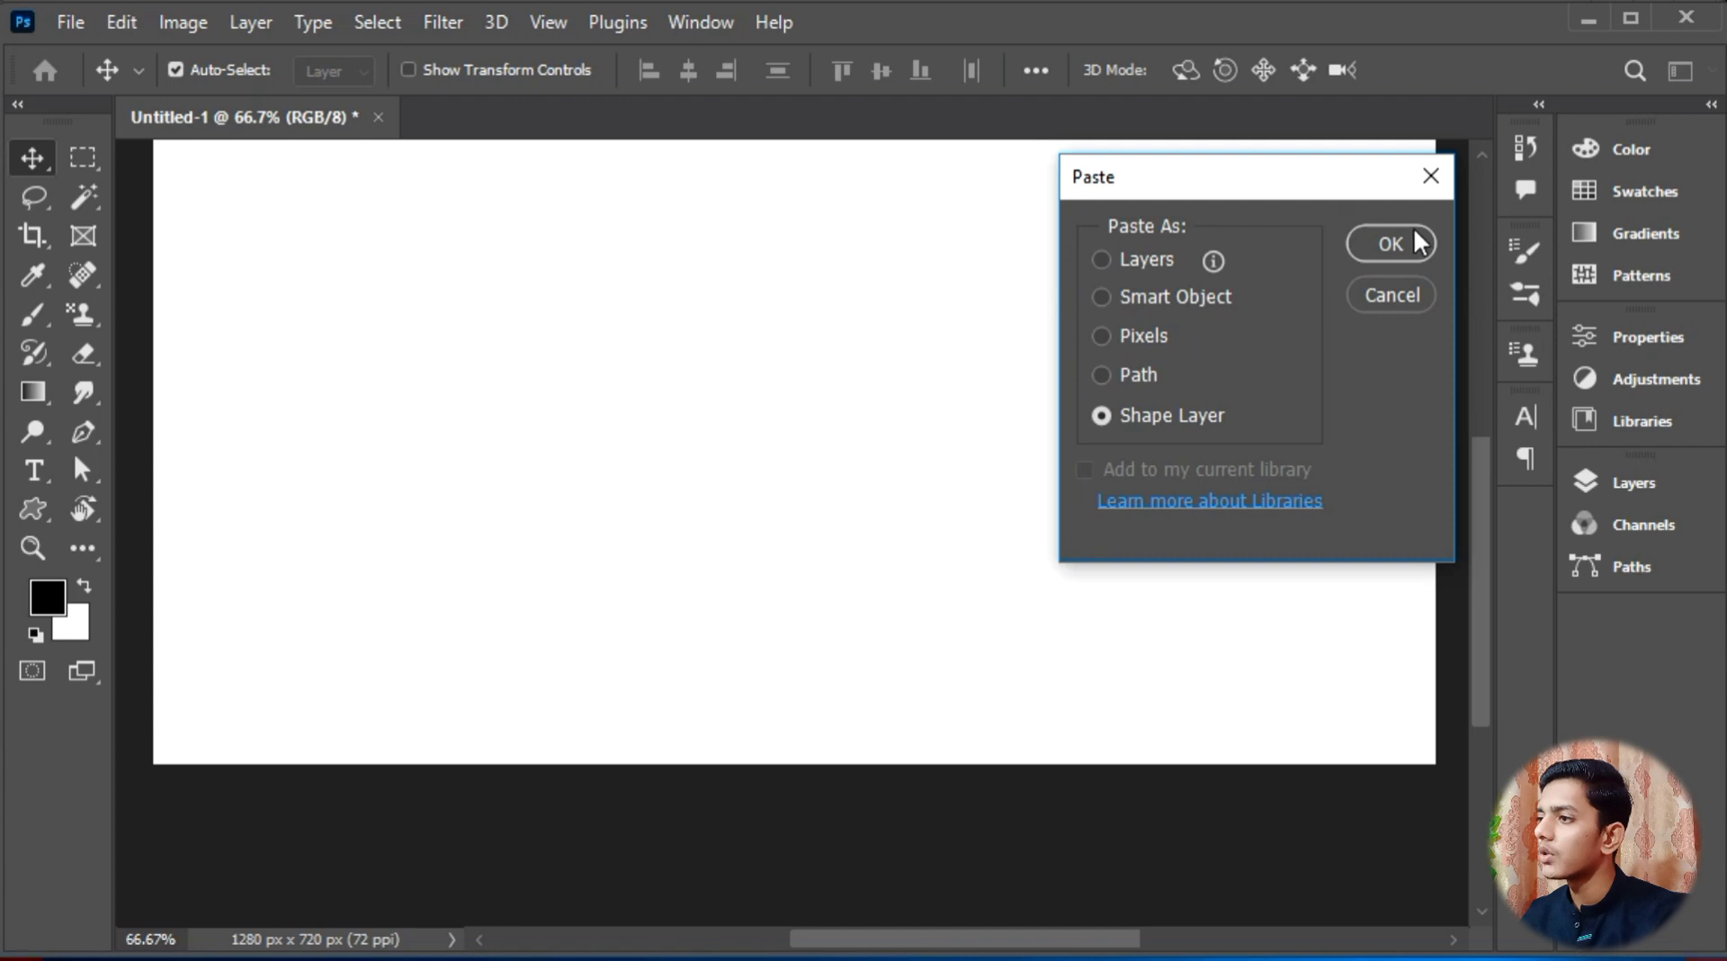
{"action": "left_click", "coordinate": [1390, 243]}
{"action": "left_click", "coordinate": [974, 357]}
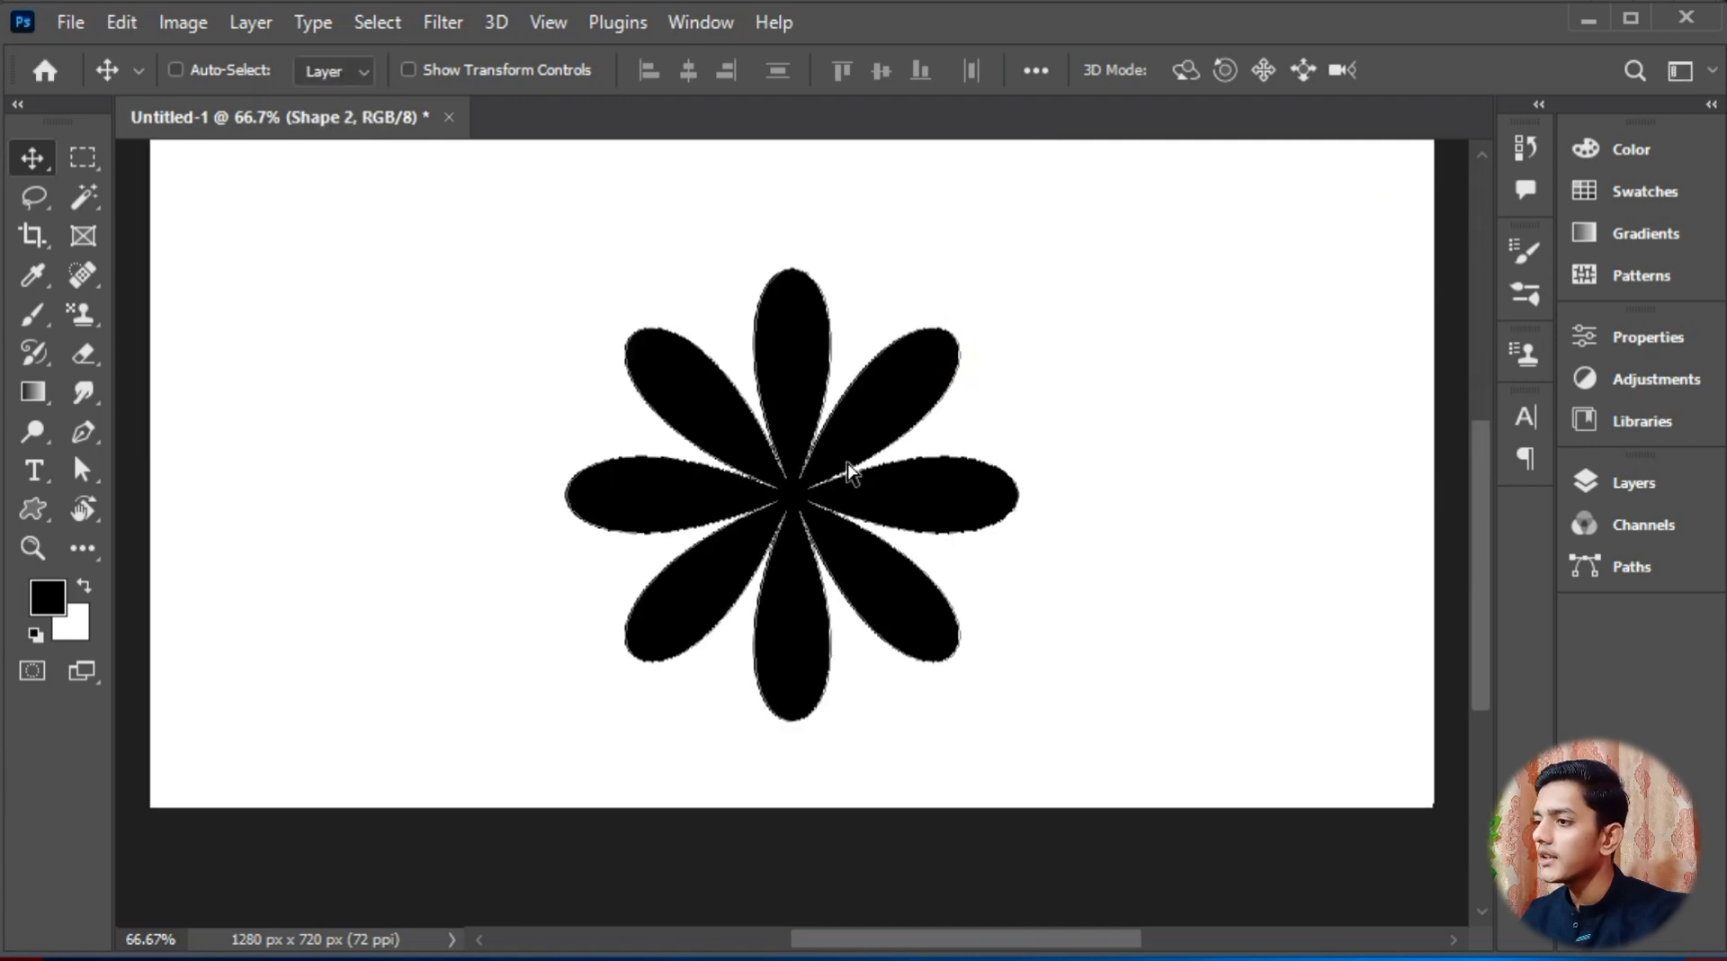
Step: Move the pasted flower shape slightly down on the canvas
{"action": "key", "text": "ctrl+plus"}
{"action": "key", "text": "ctrl+plus"}
{"action": "key", "text": "ctrl+minus"}
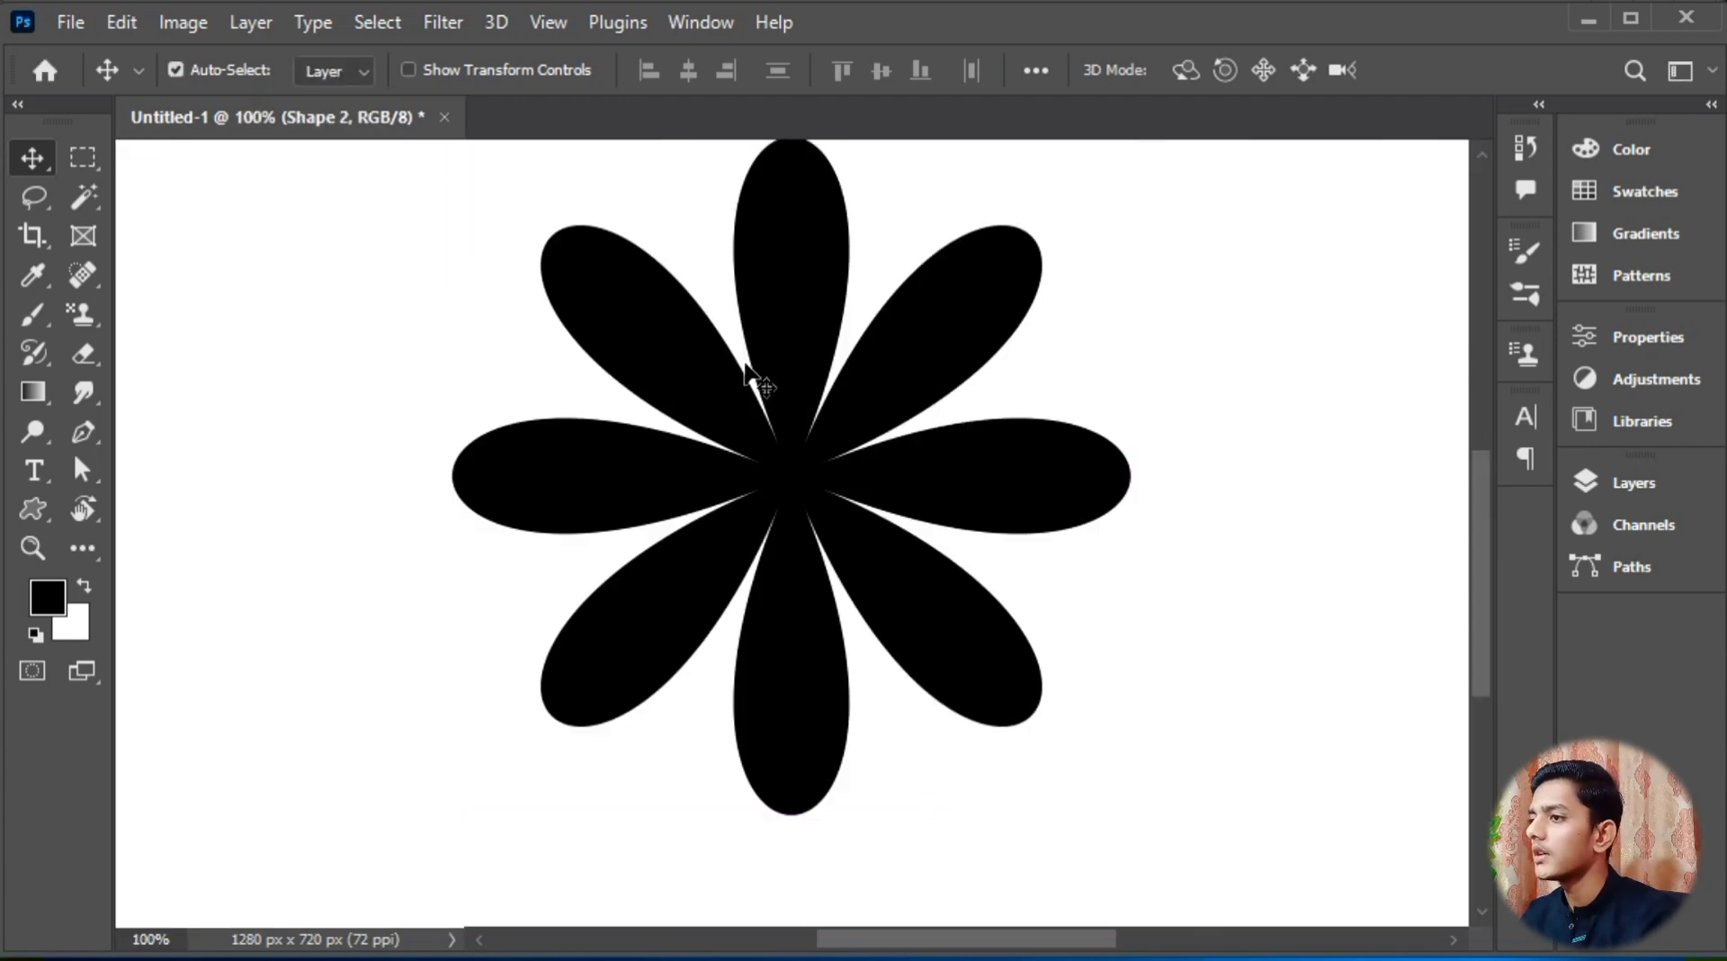
{"action": "left_click_drag", "start_coordinate": [802, 379], "coordinate": [808, 419]}
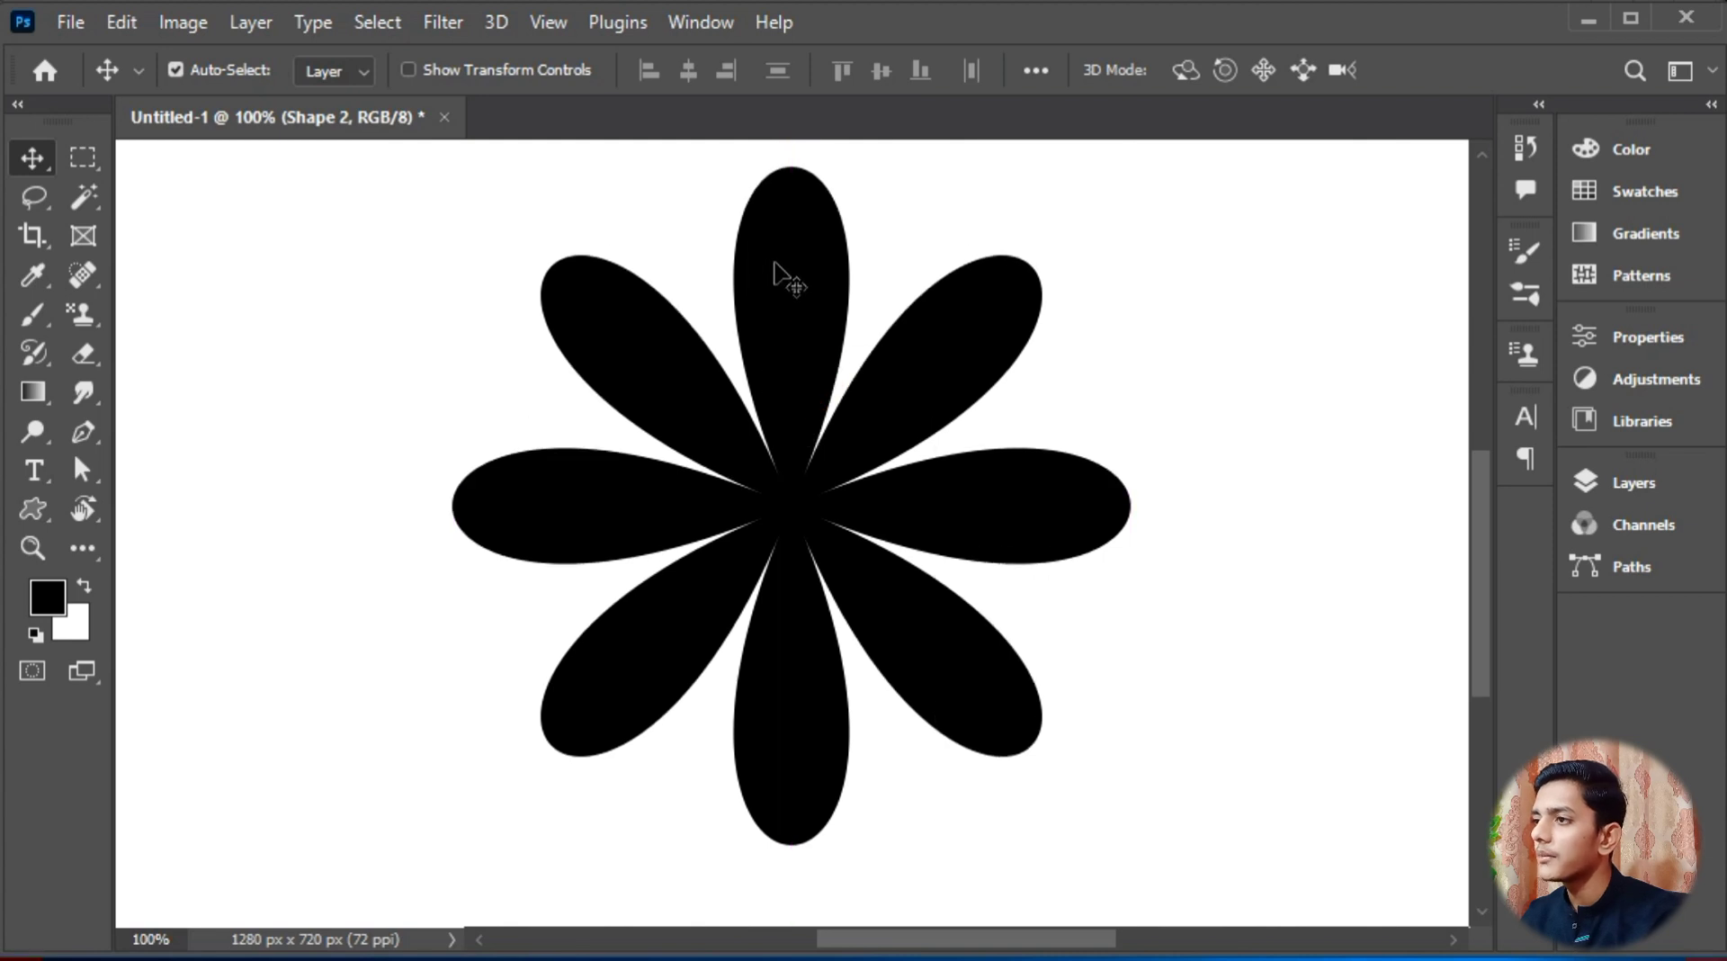
Step: Delete the hidden Shape 1 layer and the empty Layer 1
{"action": "left_click", "coordinate": [1648, 489]}
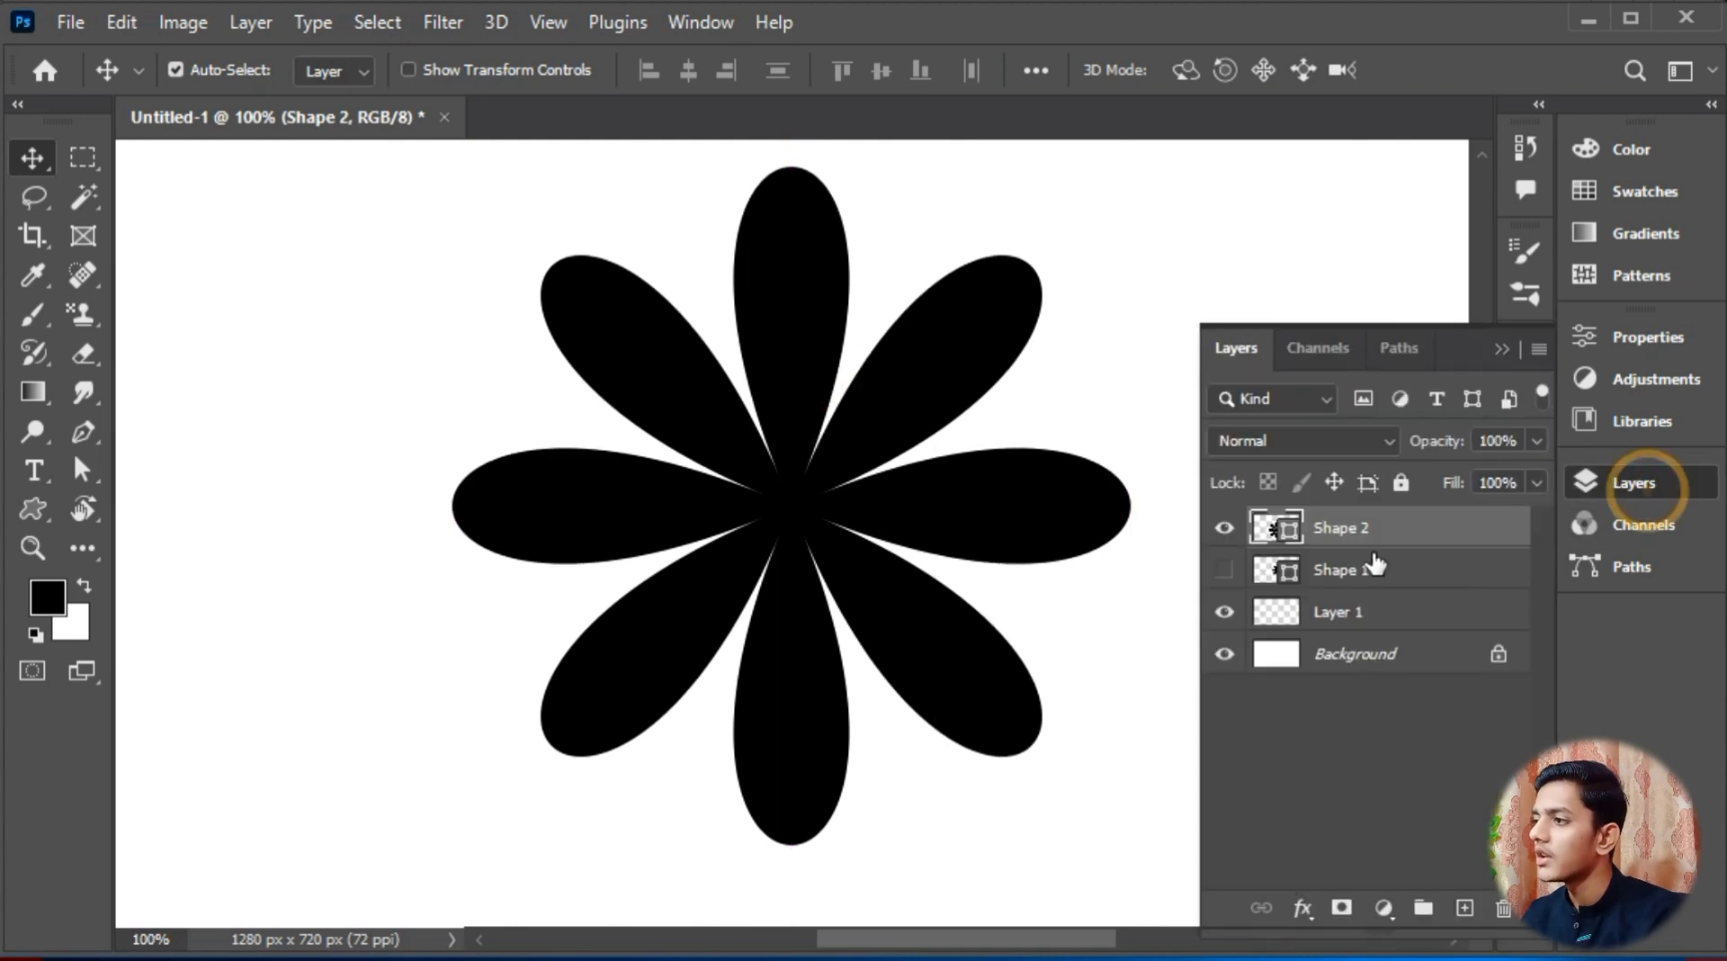
{"action": "left_click_drag", "start_coordinate": [1454, 565], "coordinate": [1504, 908]}
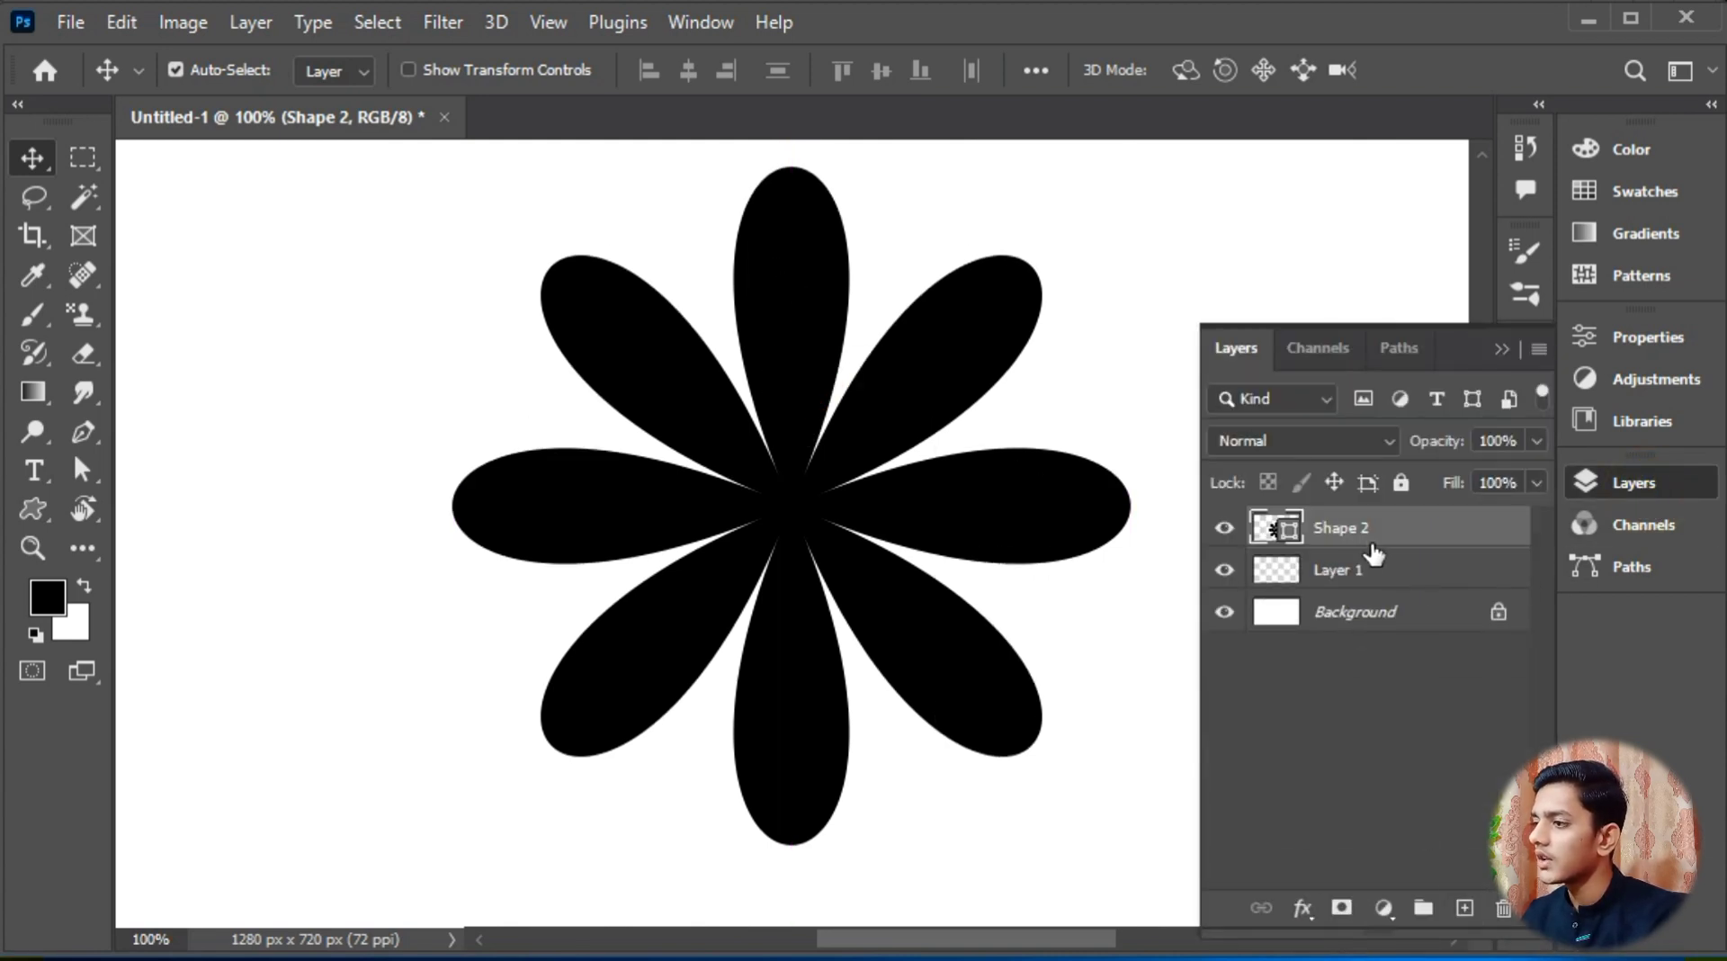
{"action": "left_click_drag", "start_coordinate": [1405, 568], "coordinate": [1503, 908]}
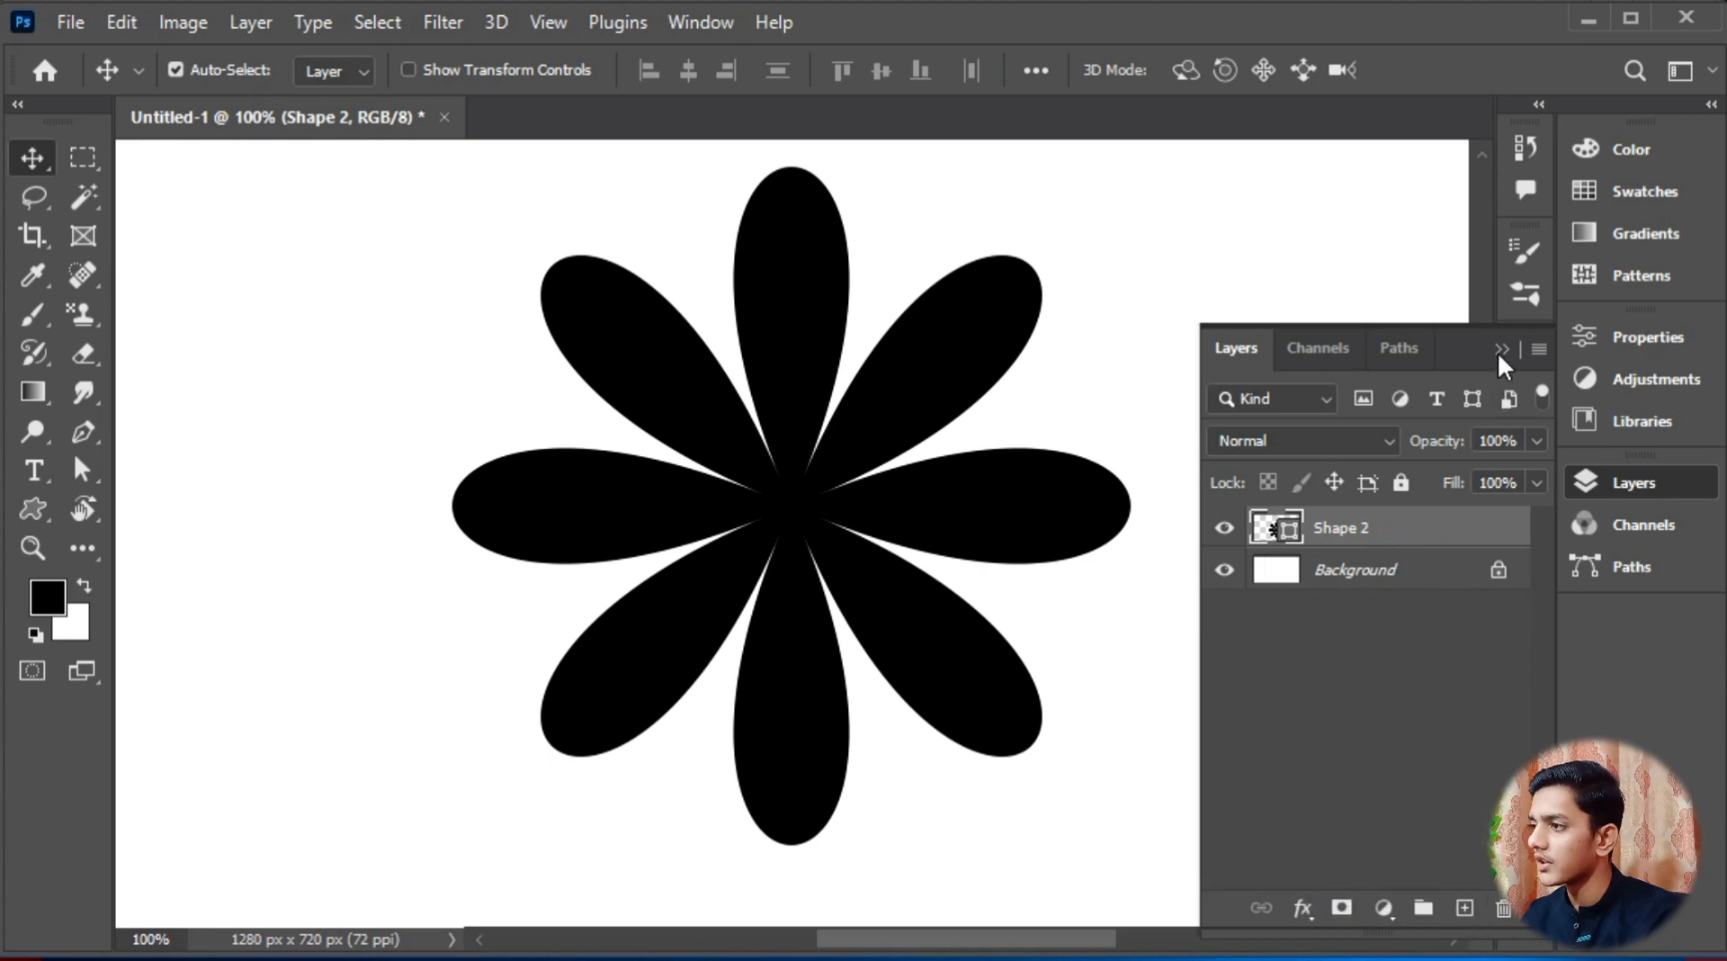
{"action": "left_click", "coordinate": [1500, 349]}
Step: Delete the flower shape layer and paste the flower again as a Path
{"action": "left_click", "coordinate": [999, 535]}
{"action": "key", "text": "Delete"}
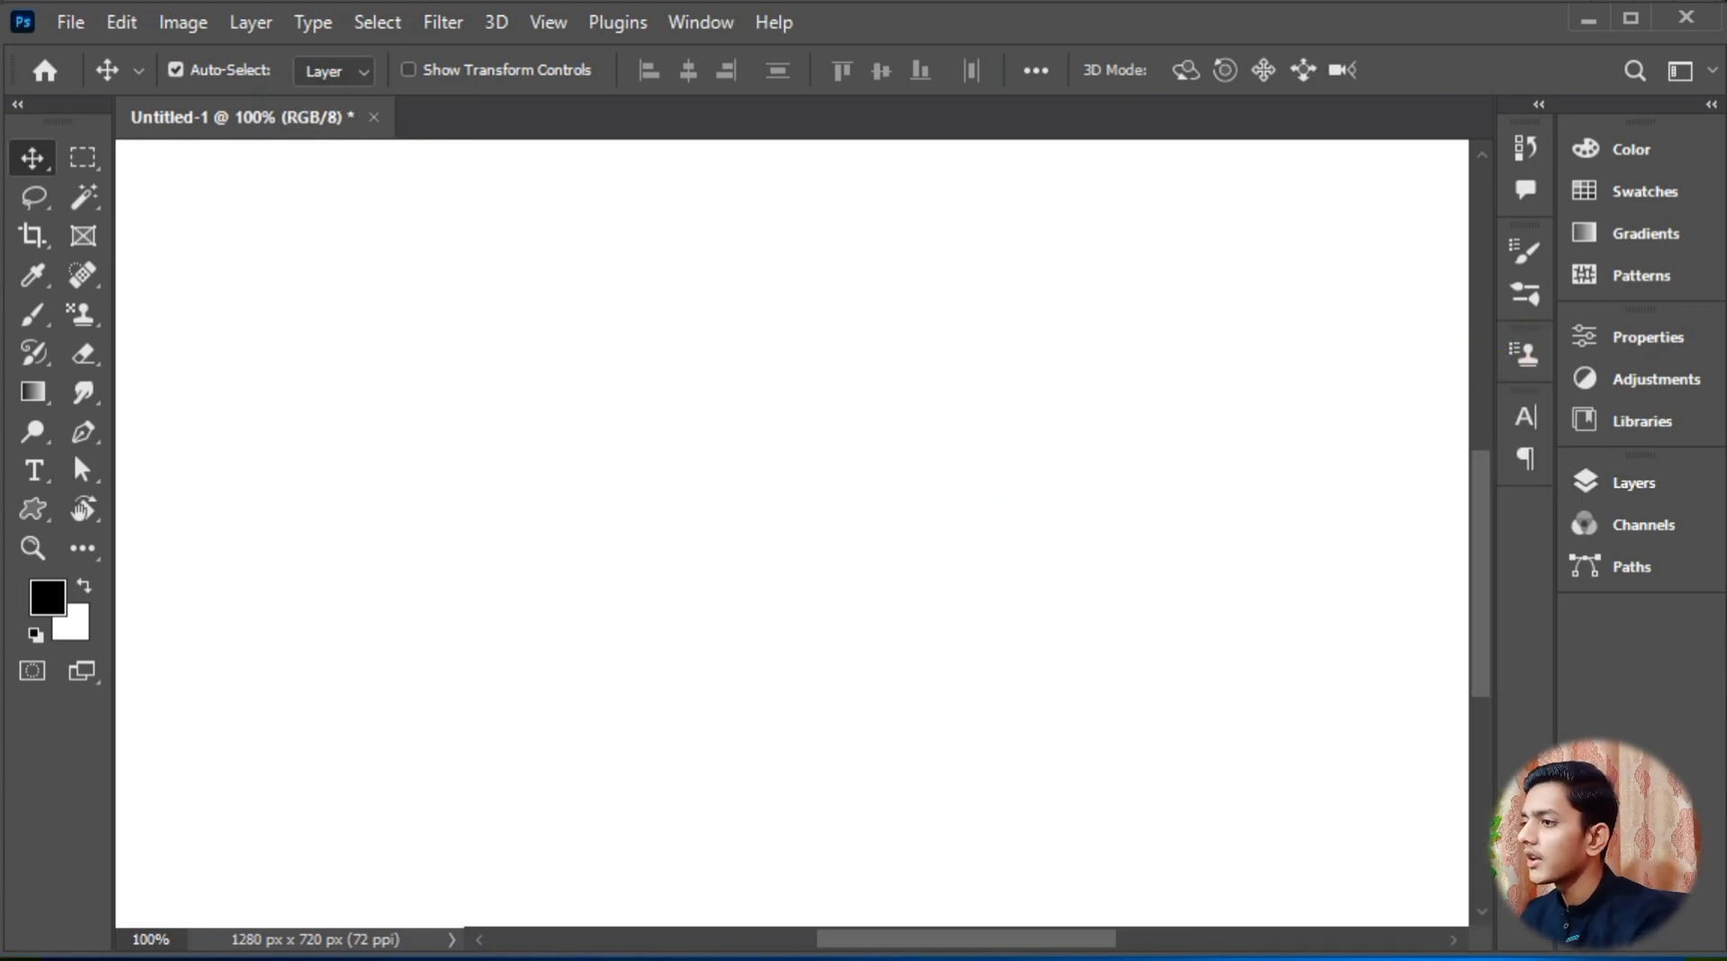
{"action": "key", "text": "ctrl+v"}
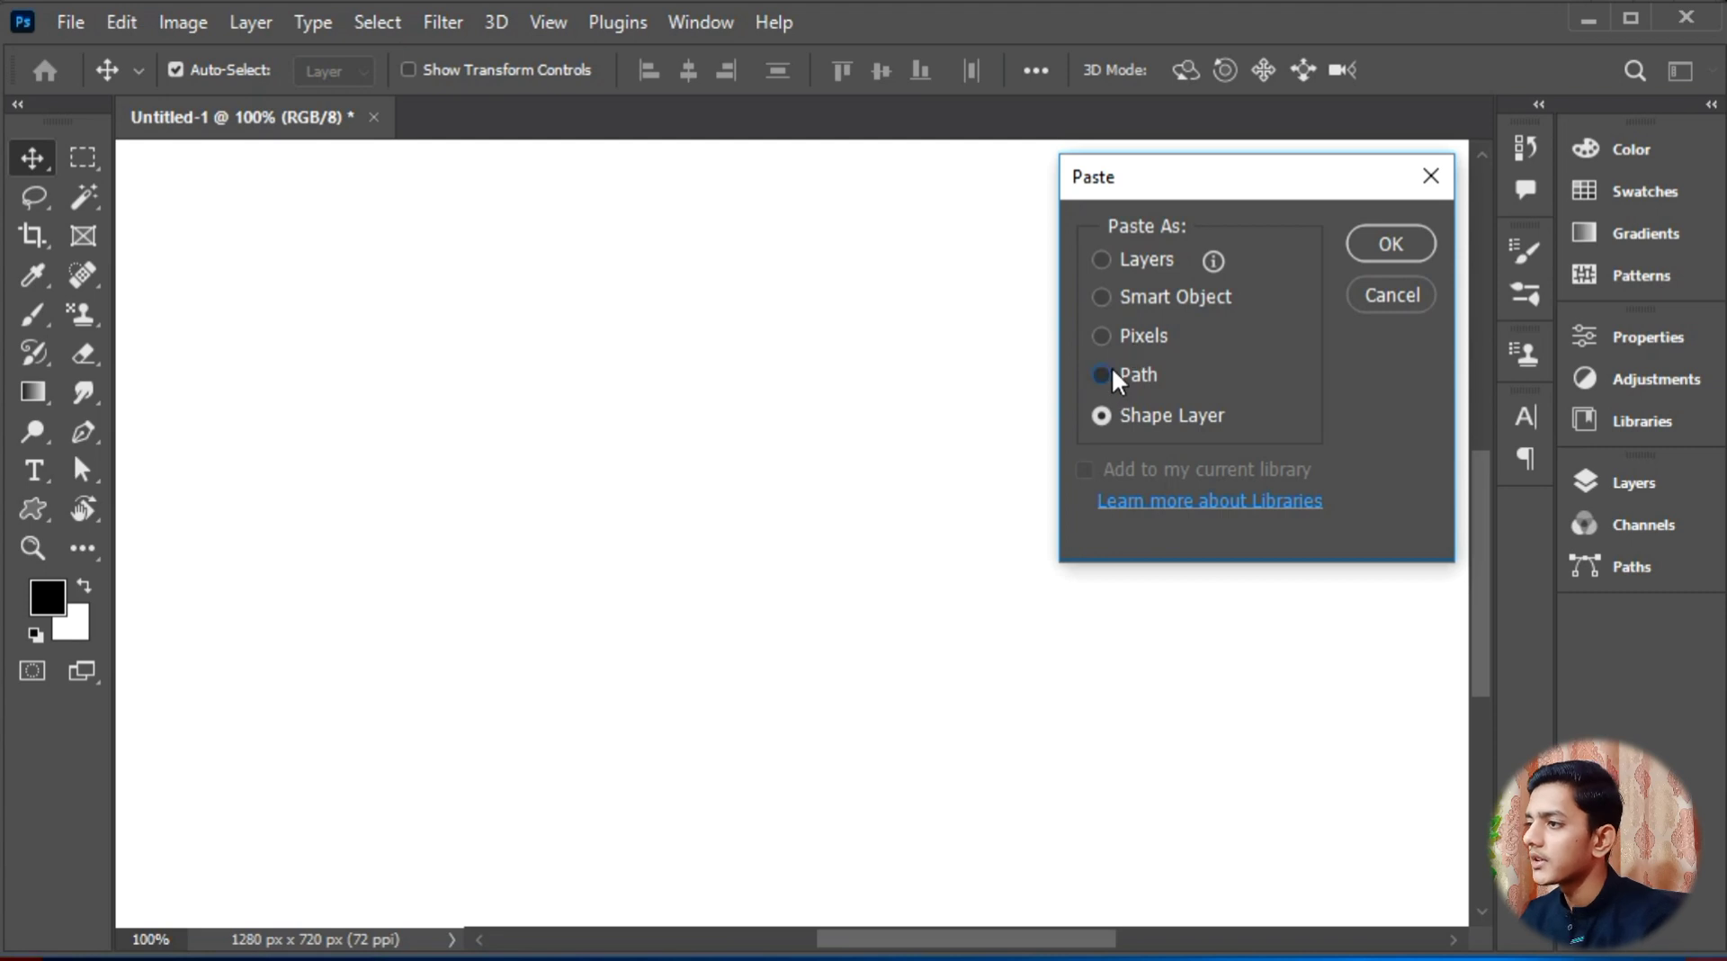
{"action": "left_click", "coordinate": [1104, 373]}
{"action": "left_click", "coordinate": [1365, 246]}
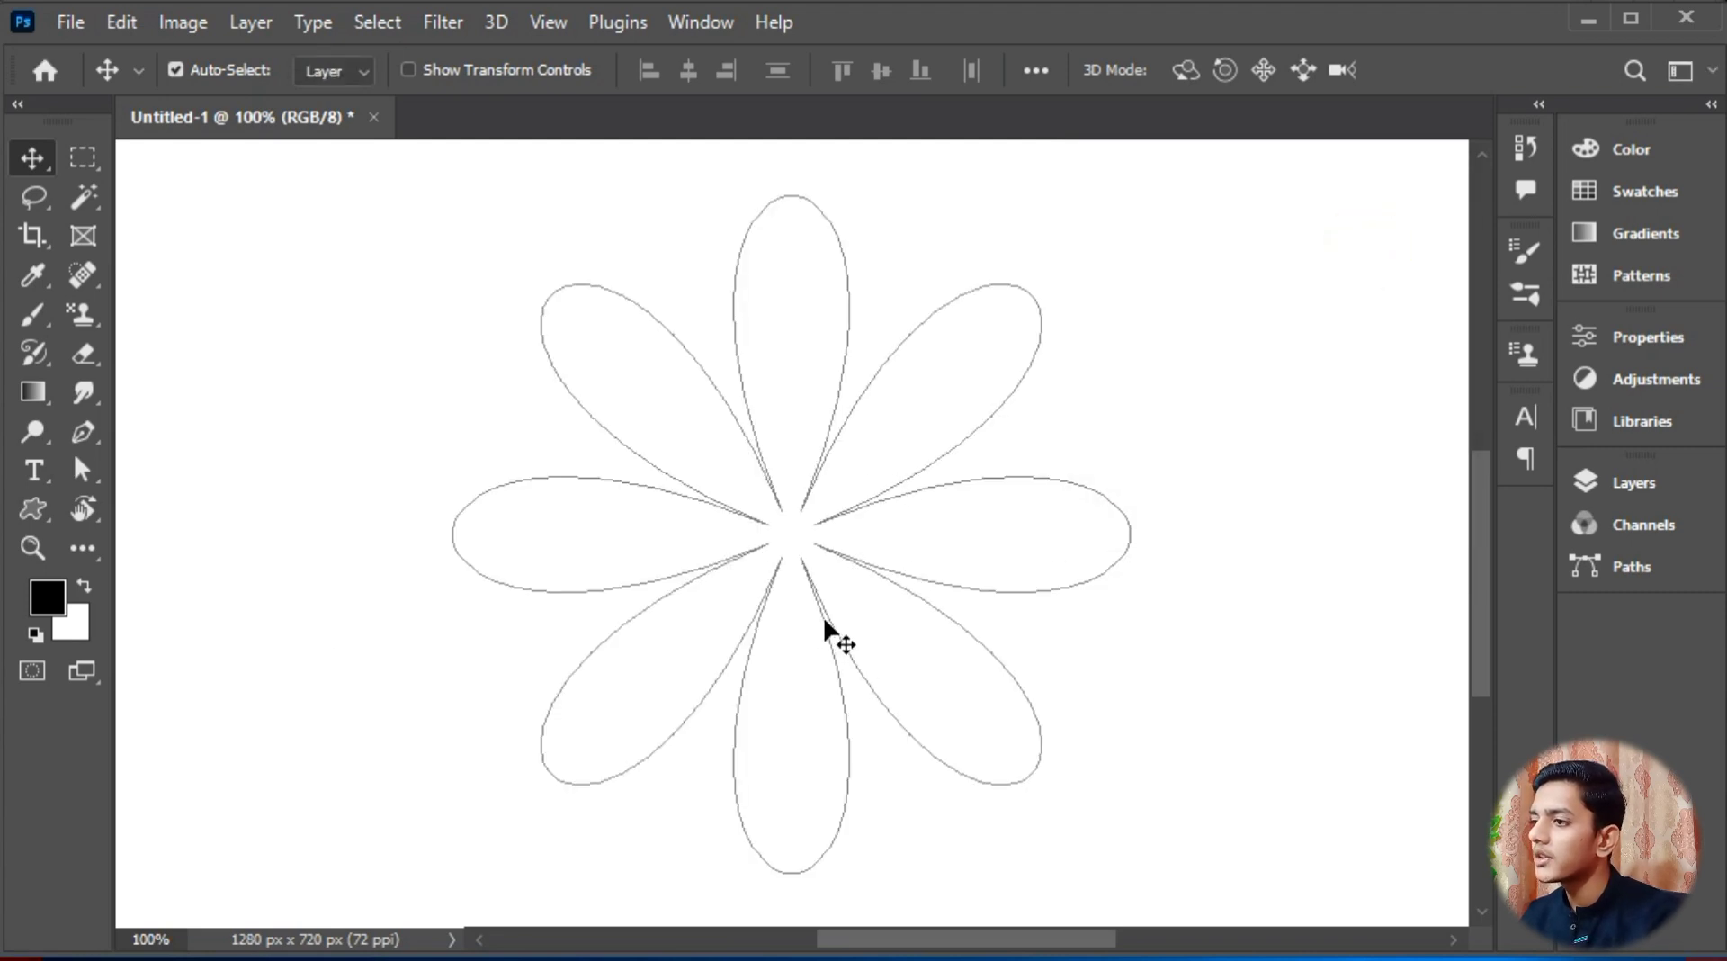
Step: Delete the pasted path and paste the flower as Pixels instead
{"action": "key", "text": "Delete"}
{"action": "key", "text": "ctrl+v"}
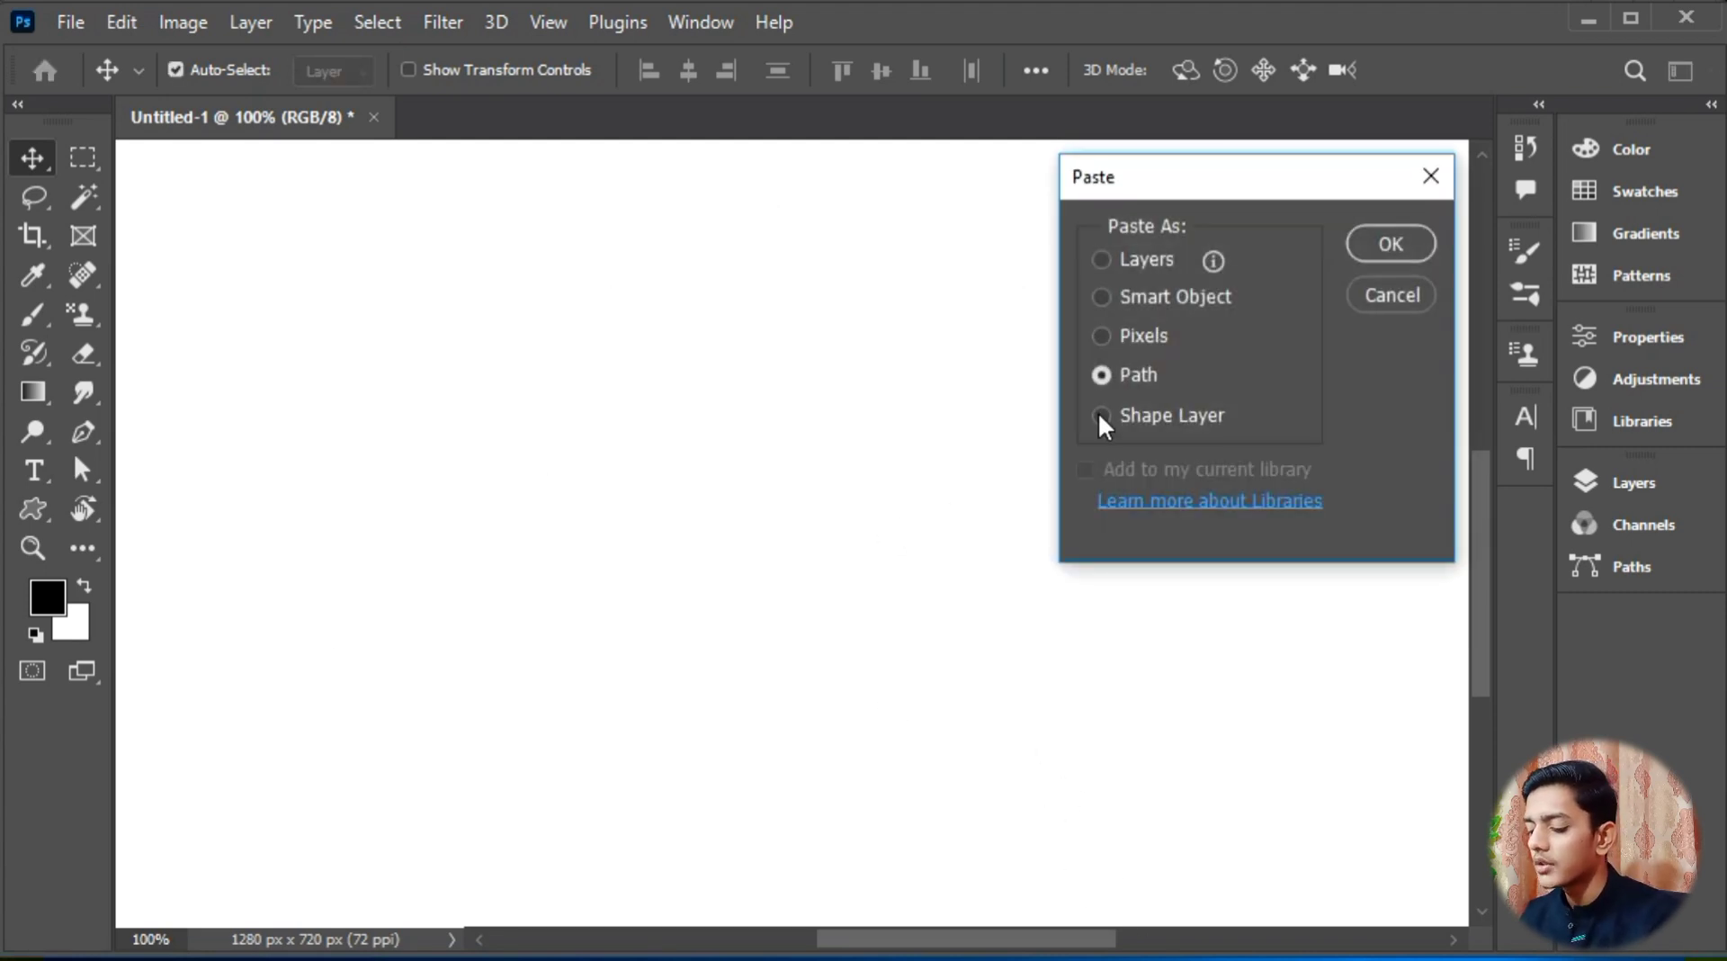
{"action": "left_click", "coordinate": [1101, 334]}
{"action": "left_click", "coordinate": [1396, 243]}
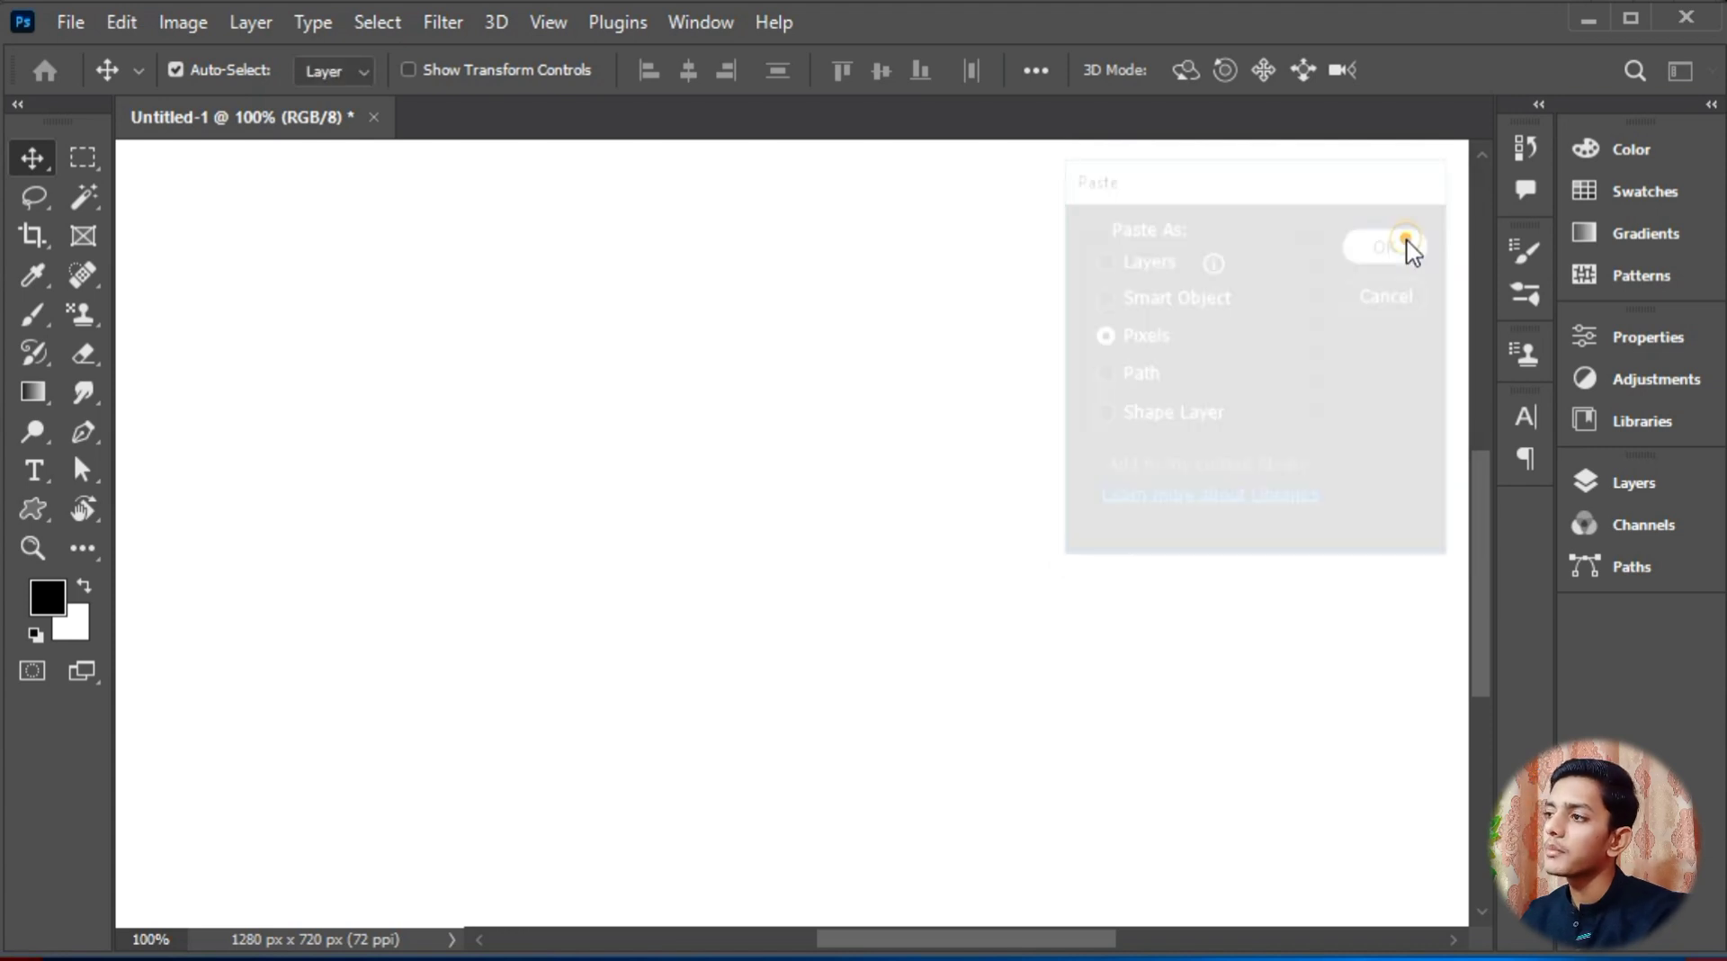
{"action": "key", "text": "ctrl+minus"}
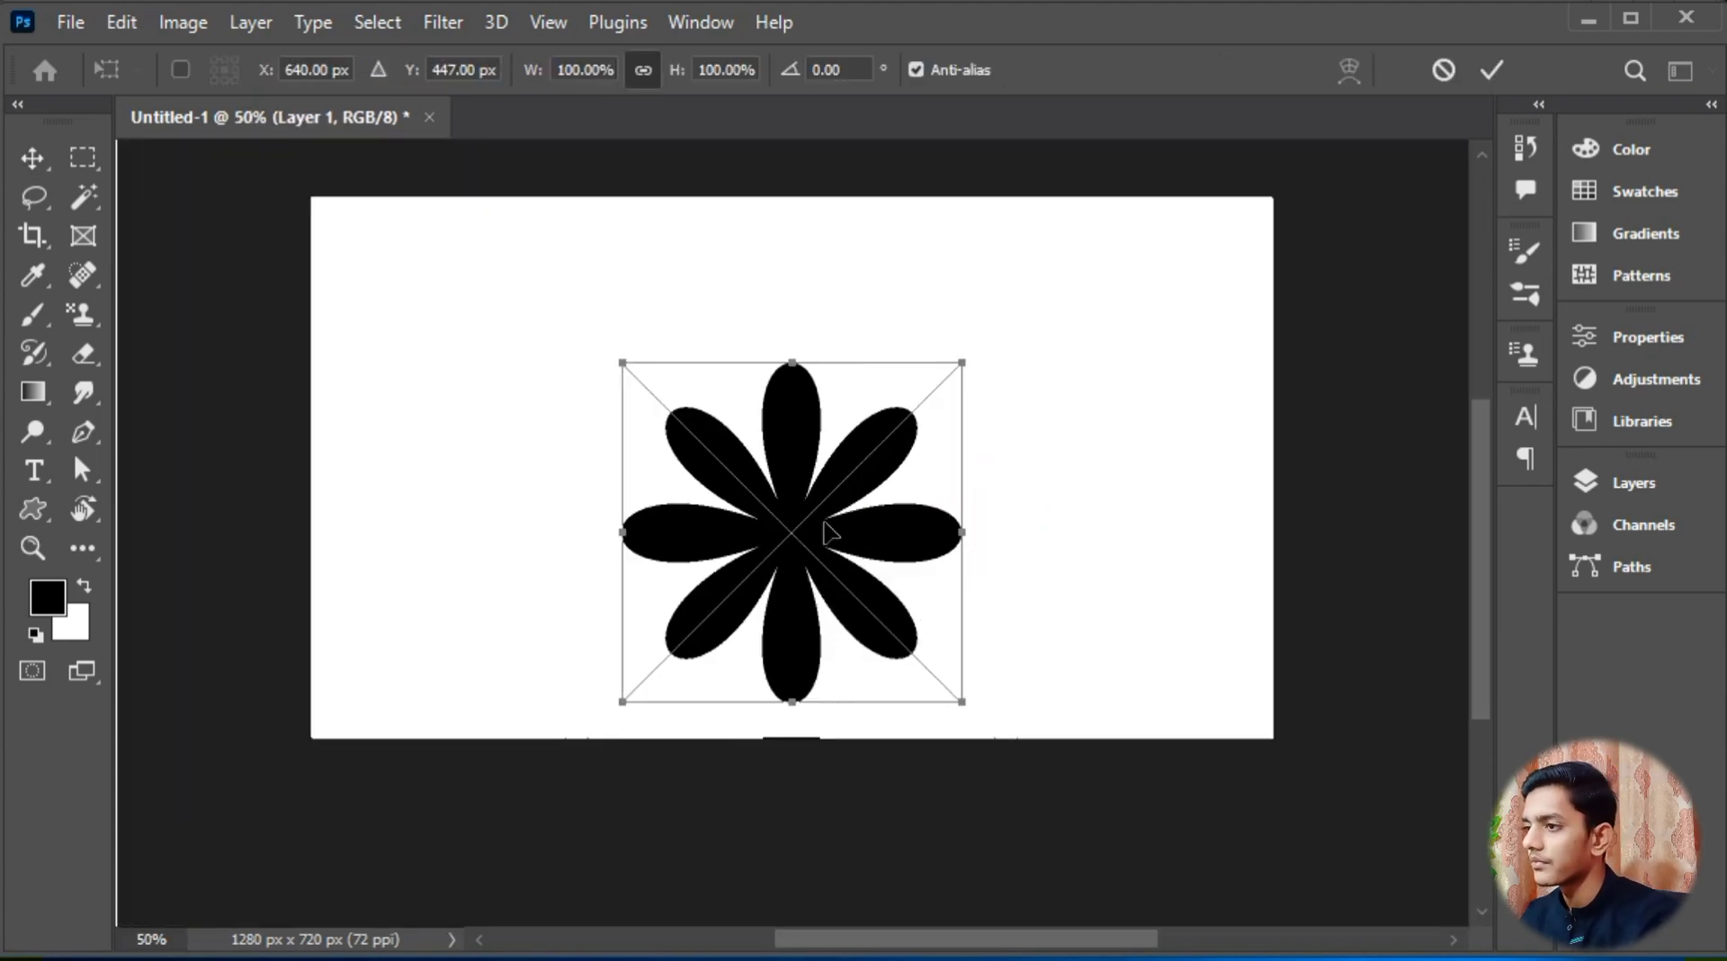
{"action": "scroll", "coordinate": [796, 502], "scroll_direction": "up", "scroll_amount": 5}
{"action": "scroll", "coordinate": [795, 501], "scroll_direction": "down", "scroll_amount": 4}
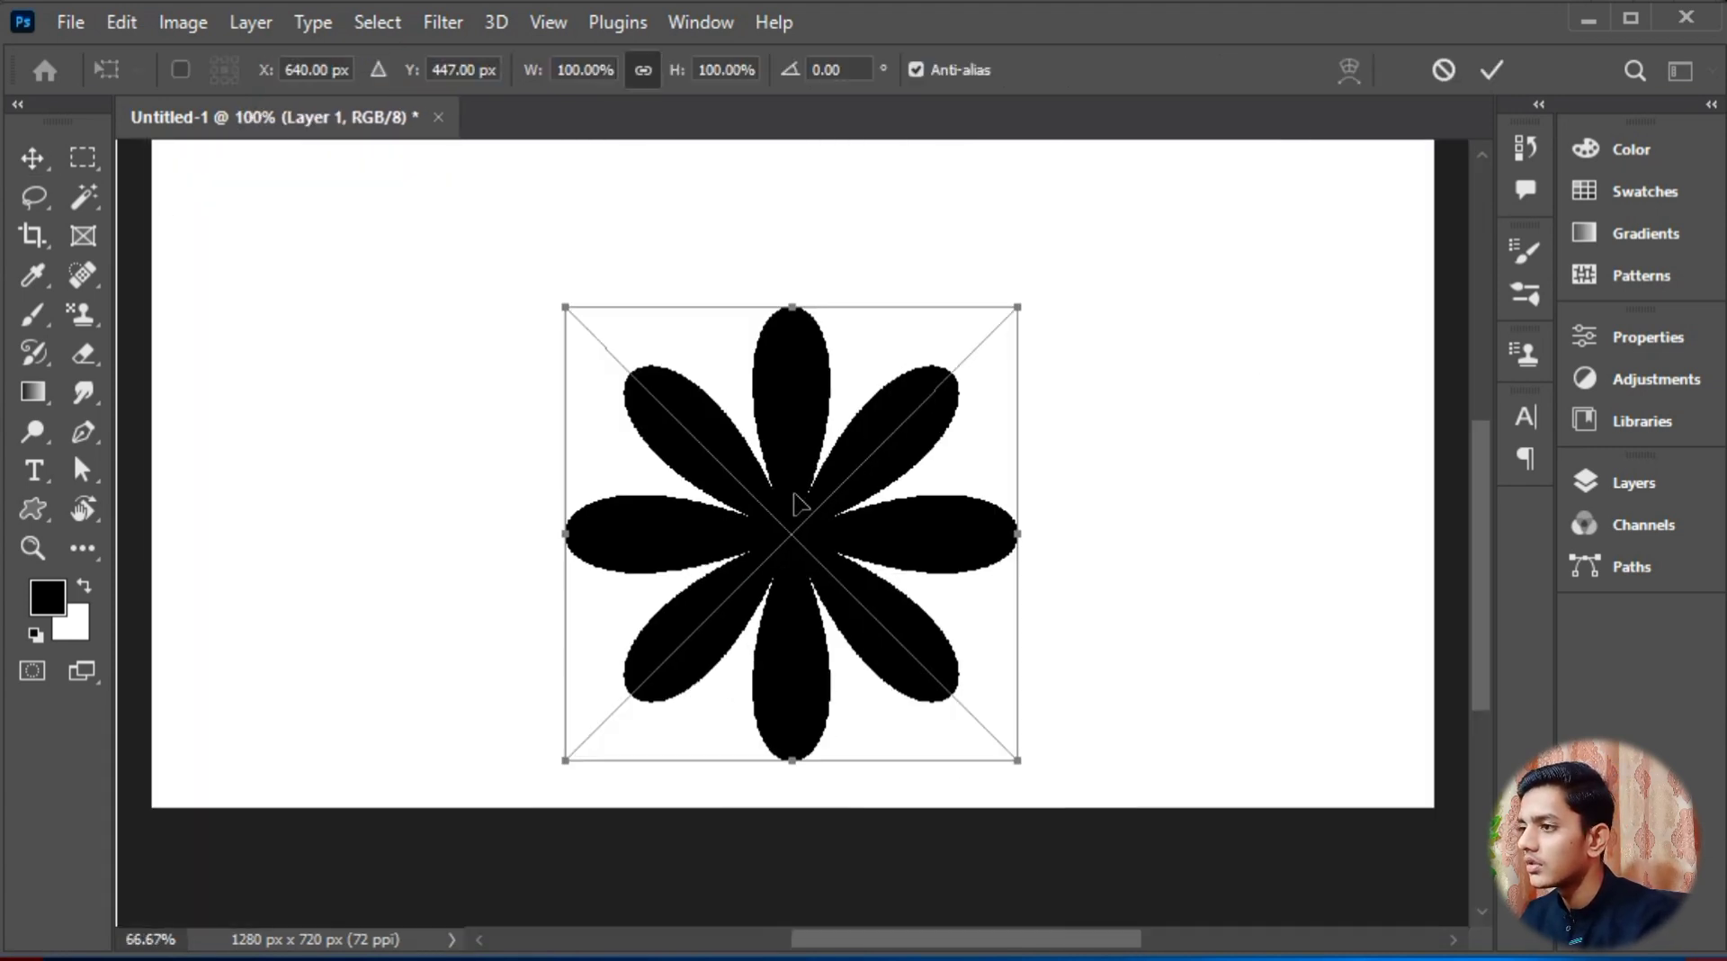
Step: Move the pixel flower up, scale it down to about 38 %, and place it nearer the canvas centre
{"action": "left_click_drag", "start_coordinate": [785, 478], "coordinate": [770, 525]}
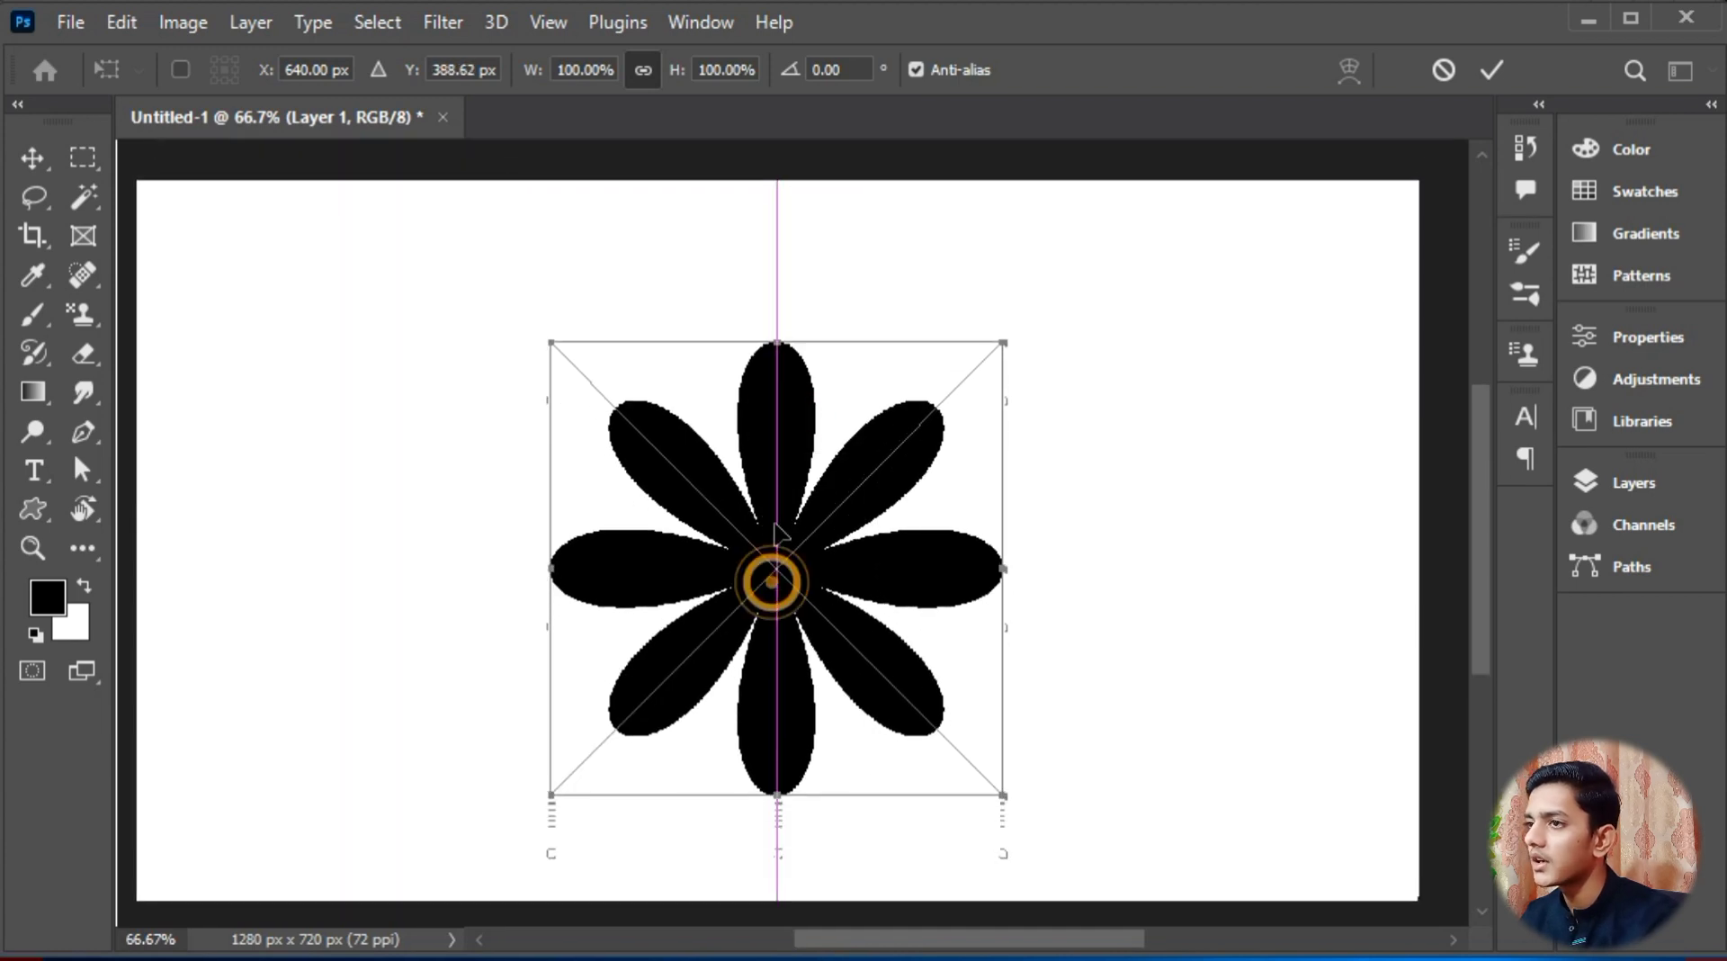
{"action": "left_click_drag", "start_coordinate": [1004, 341], "coordinate": [706, 615]}
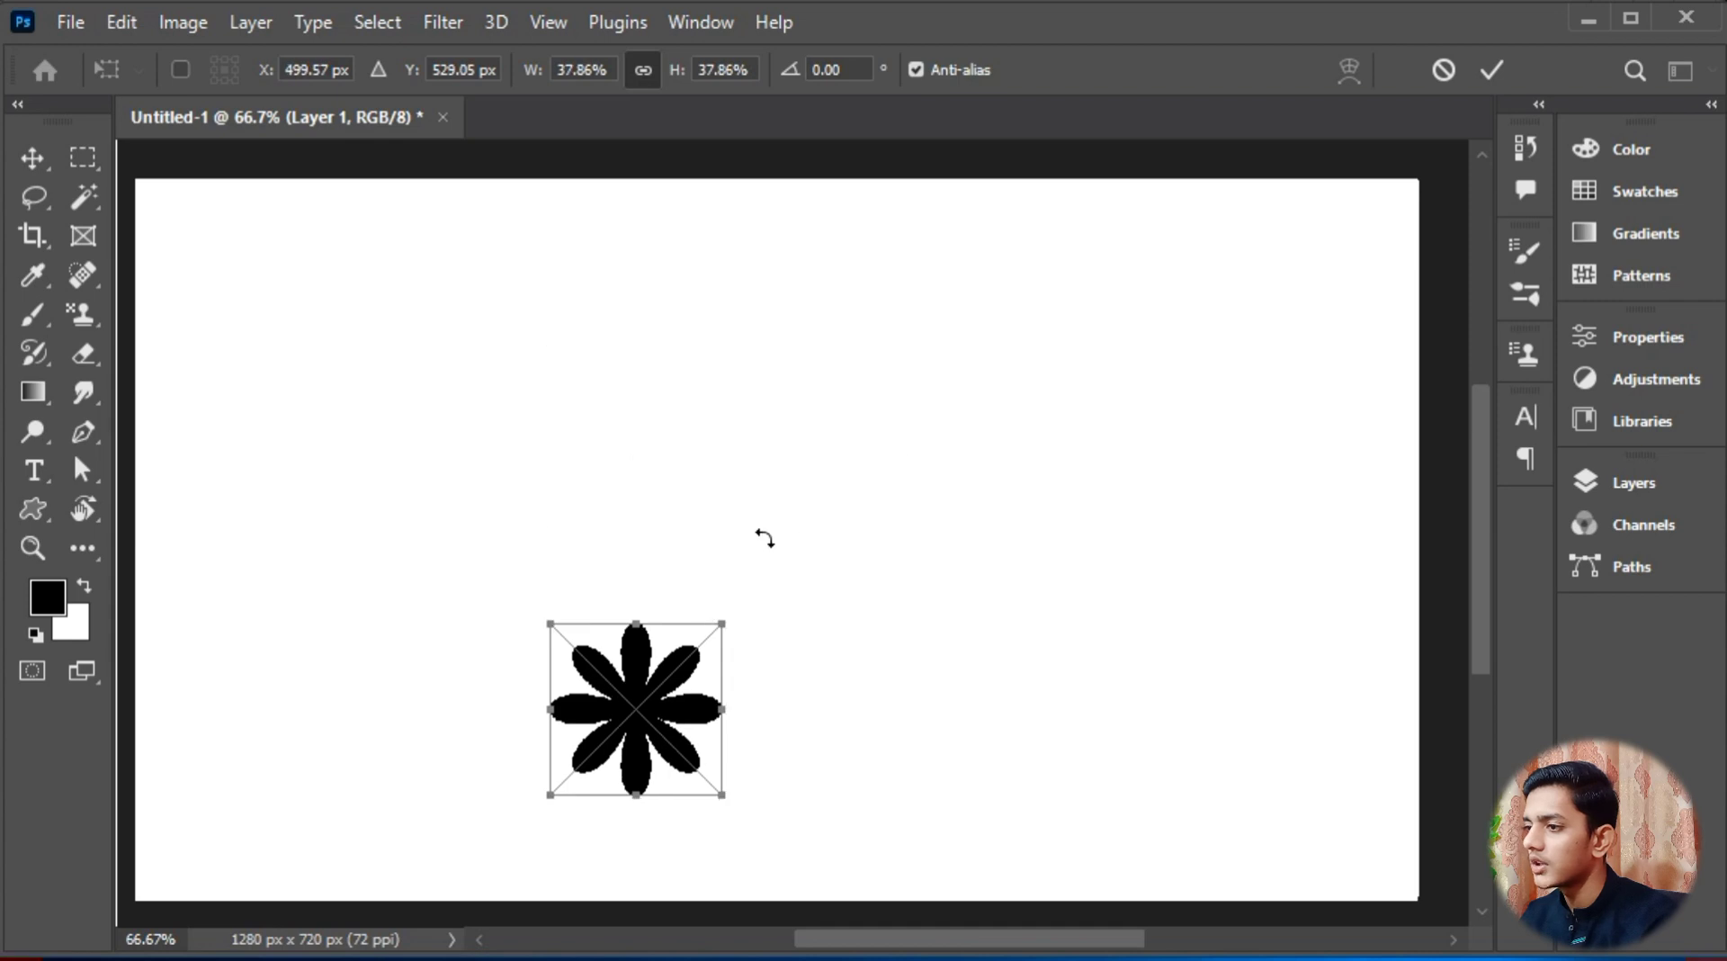
{"action": "key", "text": "Return"}
{"action": "left_click_drag", "start_coordinate": [668, 671], "coordinate": [759, 576]}
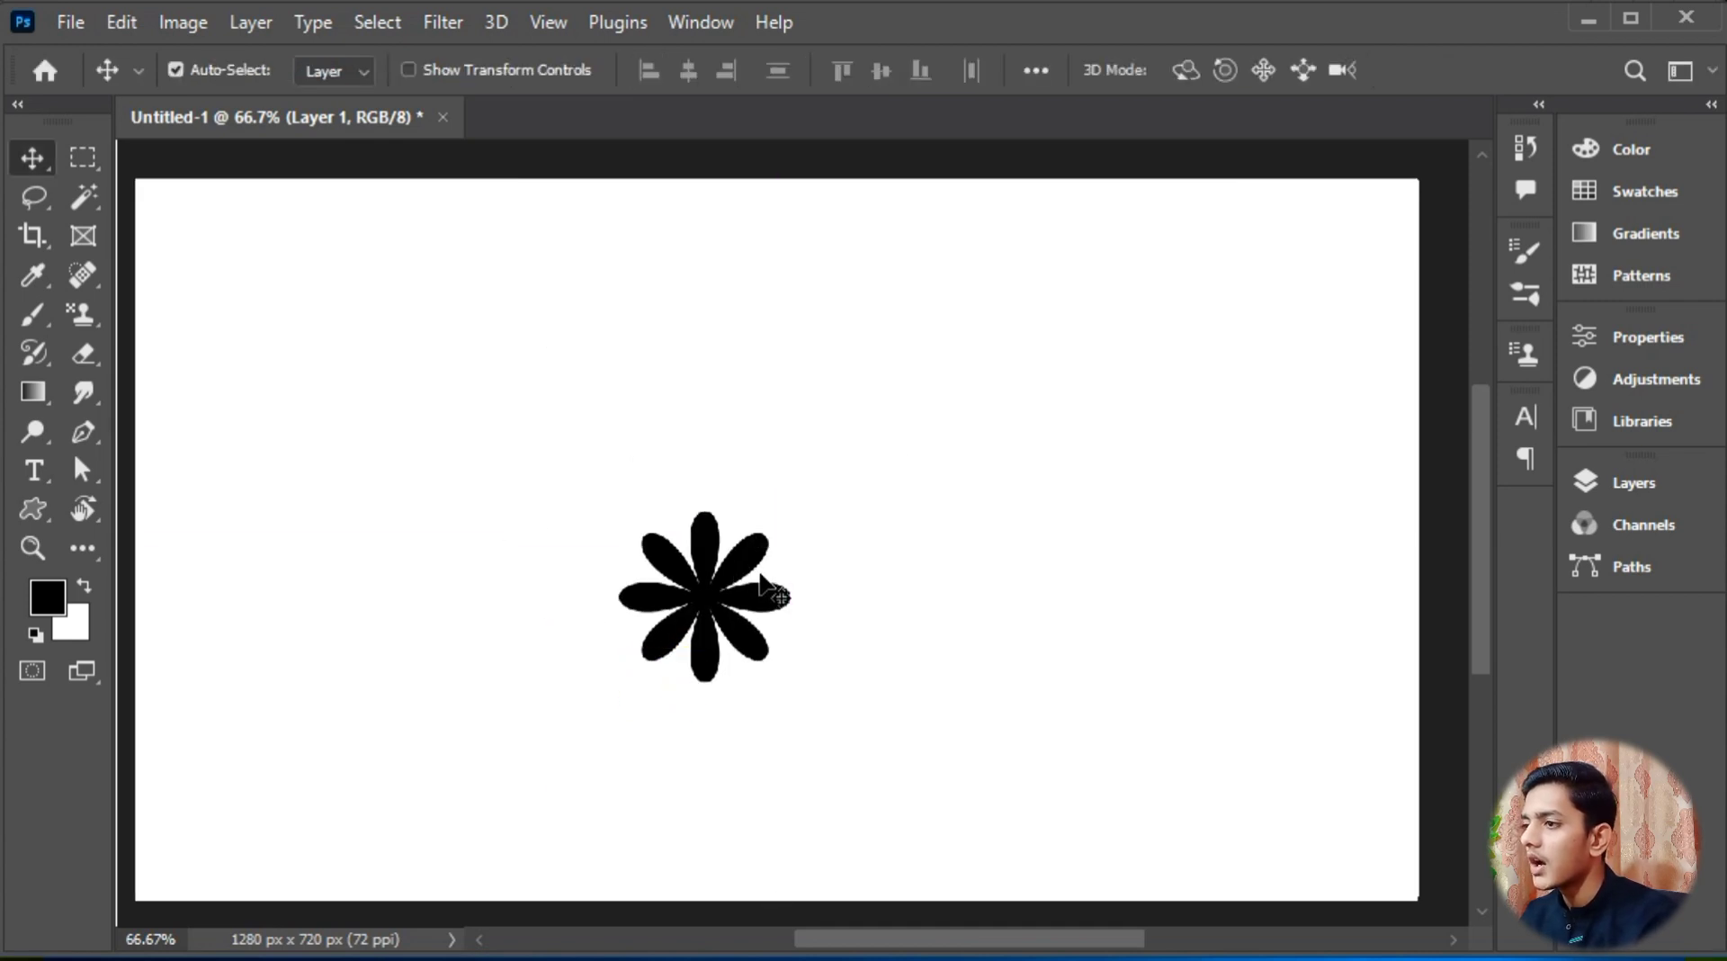
Step: Enlarge the pixel flower to slightly more than the canvas height with Free Transform and inspect its edges
{"action": "key", "text": "ctrl+t"}
{"action": "left_click_drag", "start_coordinate": [791, 504], "coordinate": [1140, 163]}
{"action": "left_click_drag", "start_coordinate": [911, 428], "coordinate": [793, 628]}
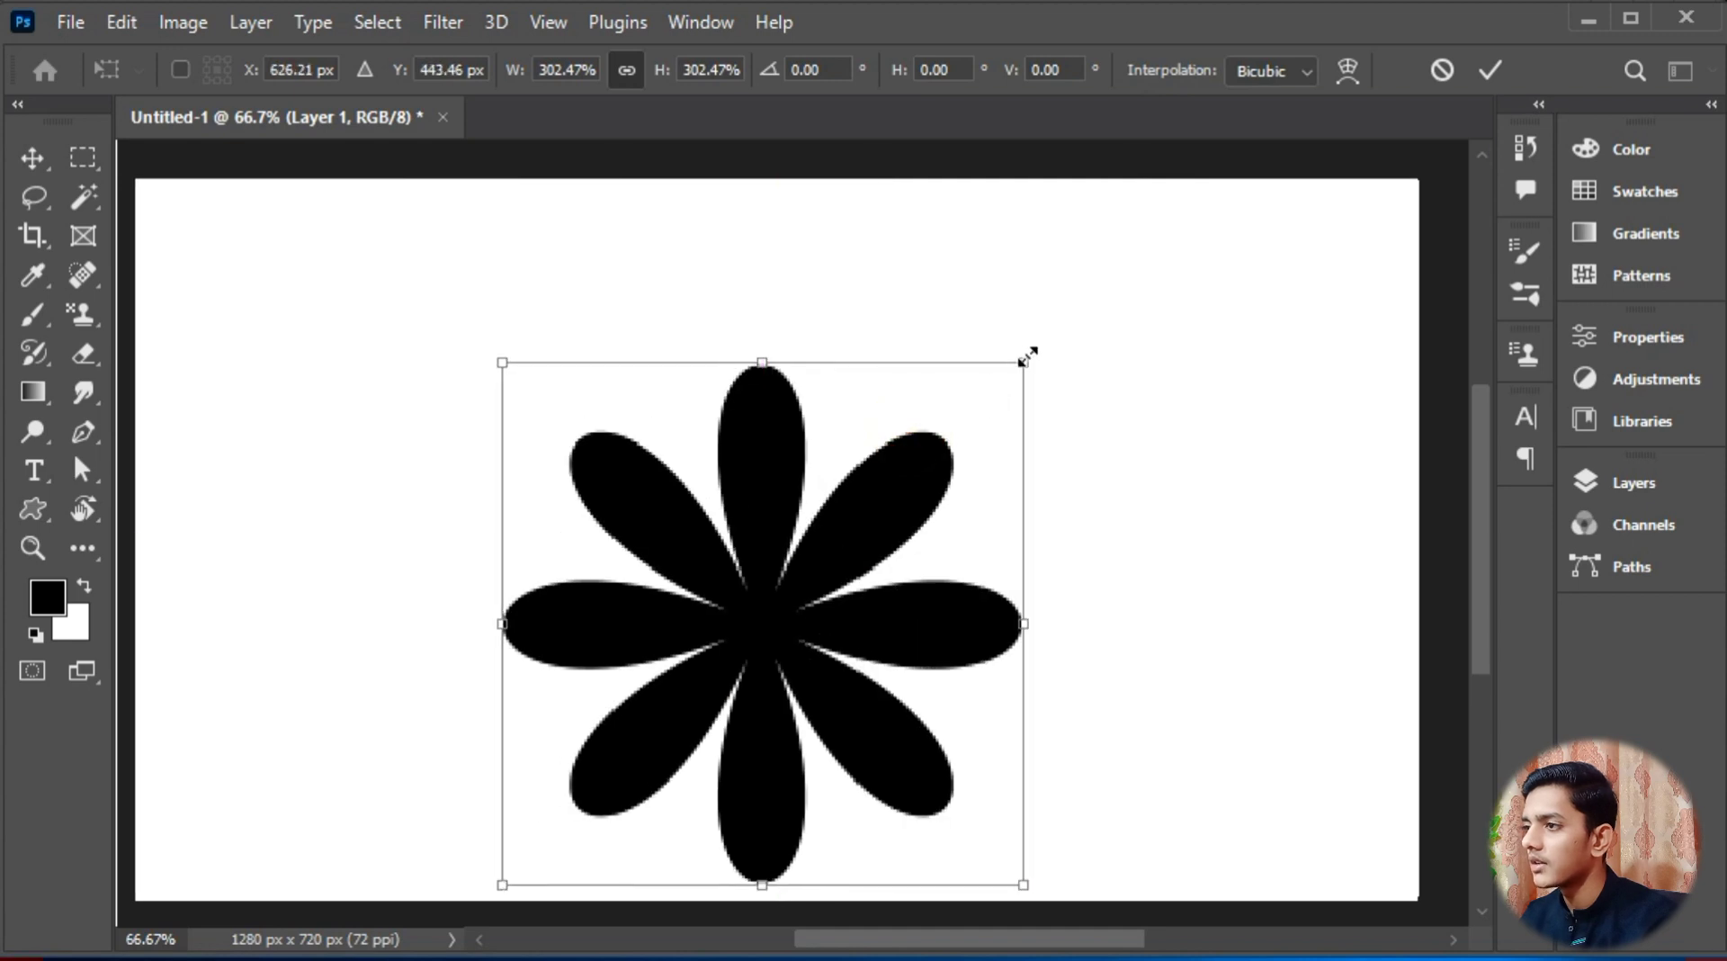
{"action": "left_click_drag", "start_coordinate": [1025, 357], "coordinate": [1273, 115]}
{"action": "left_click_drag", "start_coordinate": [989, 394], "coordinate": [976, 411]}
{"action": "key", "text": "Return"}
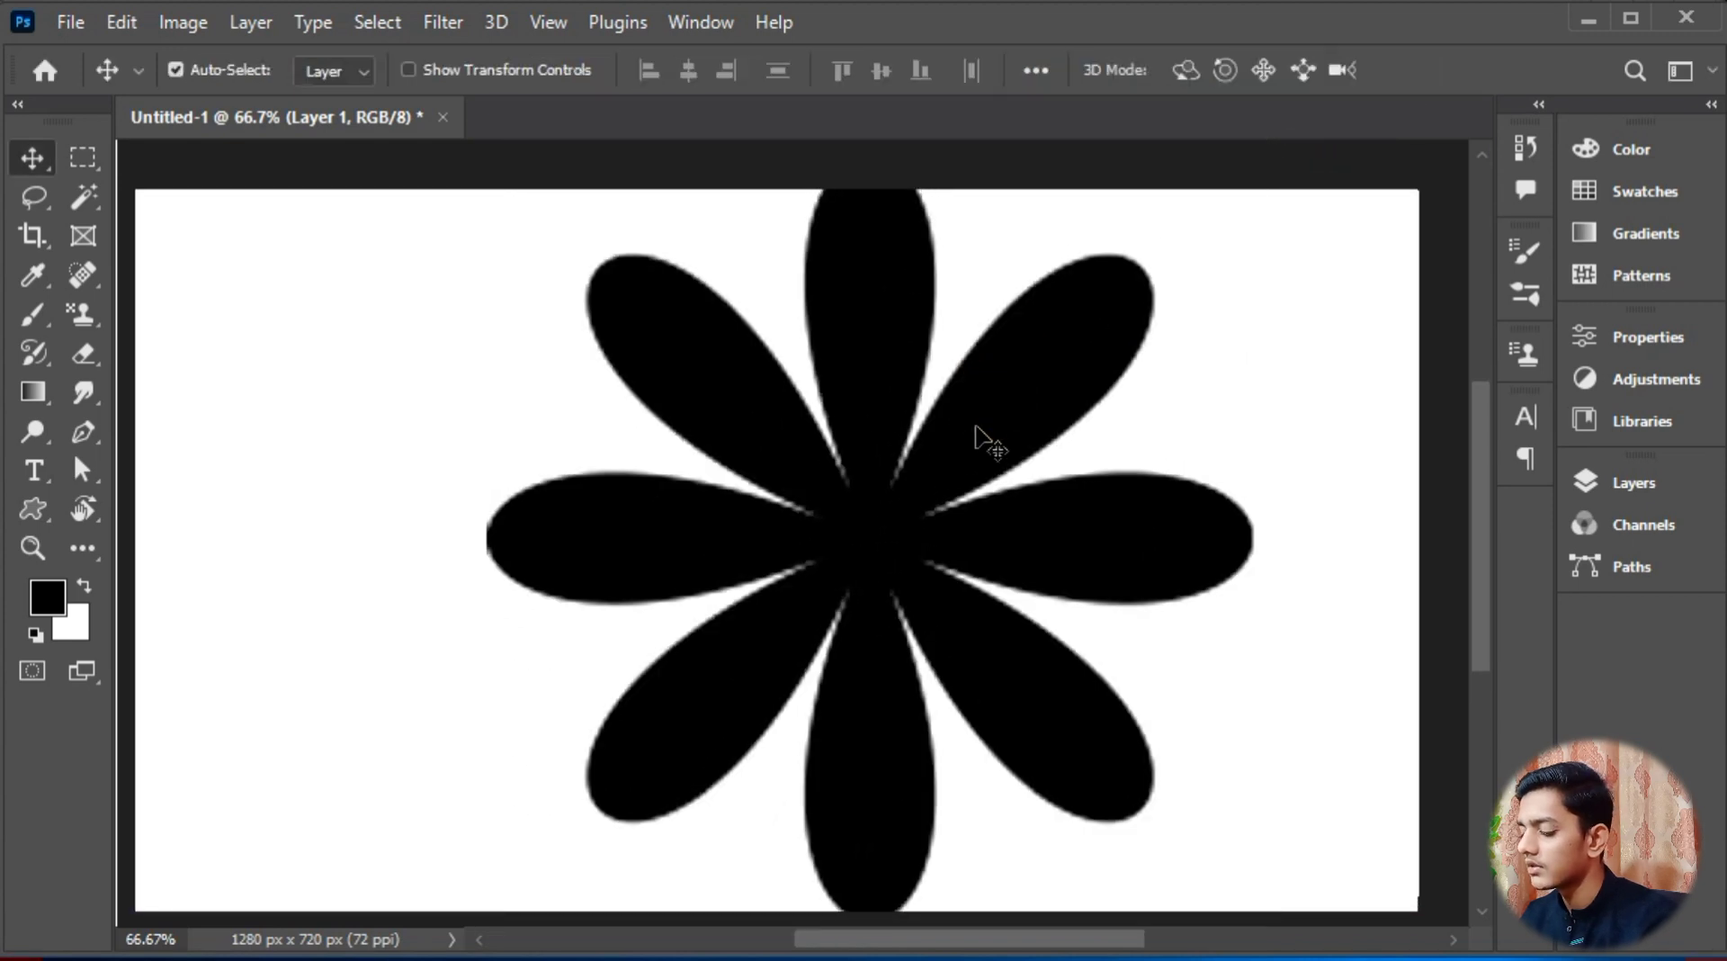
{"action": "scroll", "coordinate": [971, 539], "scroll_direction": "up", "scroll_amount": 3}
{"action": "scroll", "coordinate": [972, 539], "scroll_direction": "down", "scroll_amount": 4}
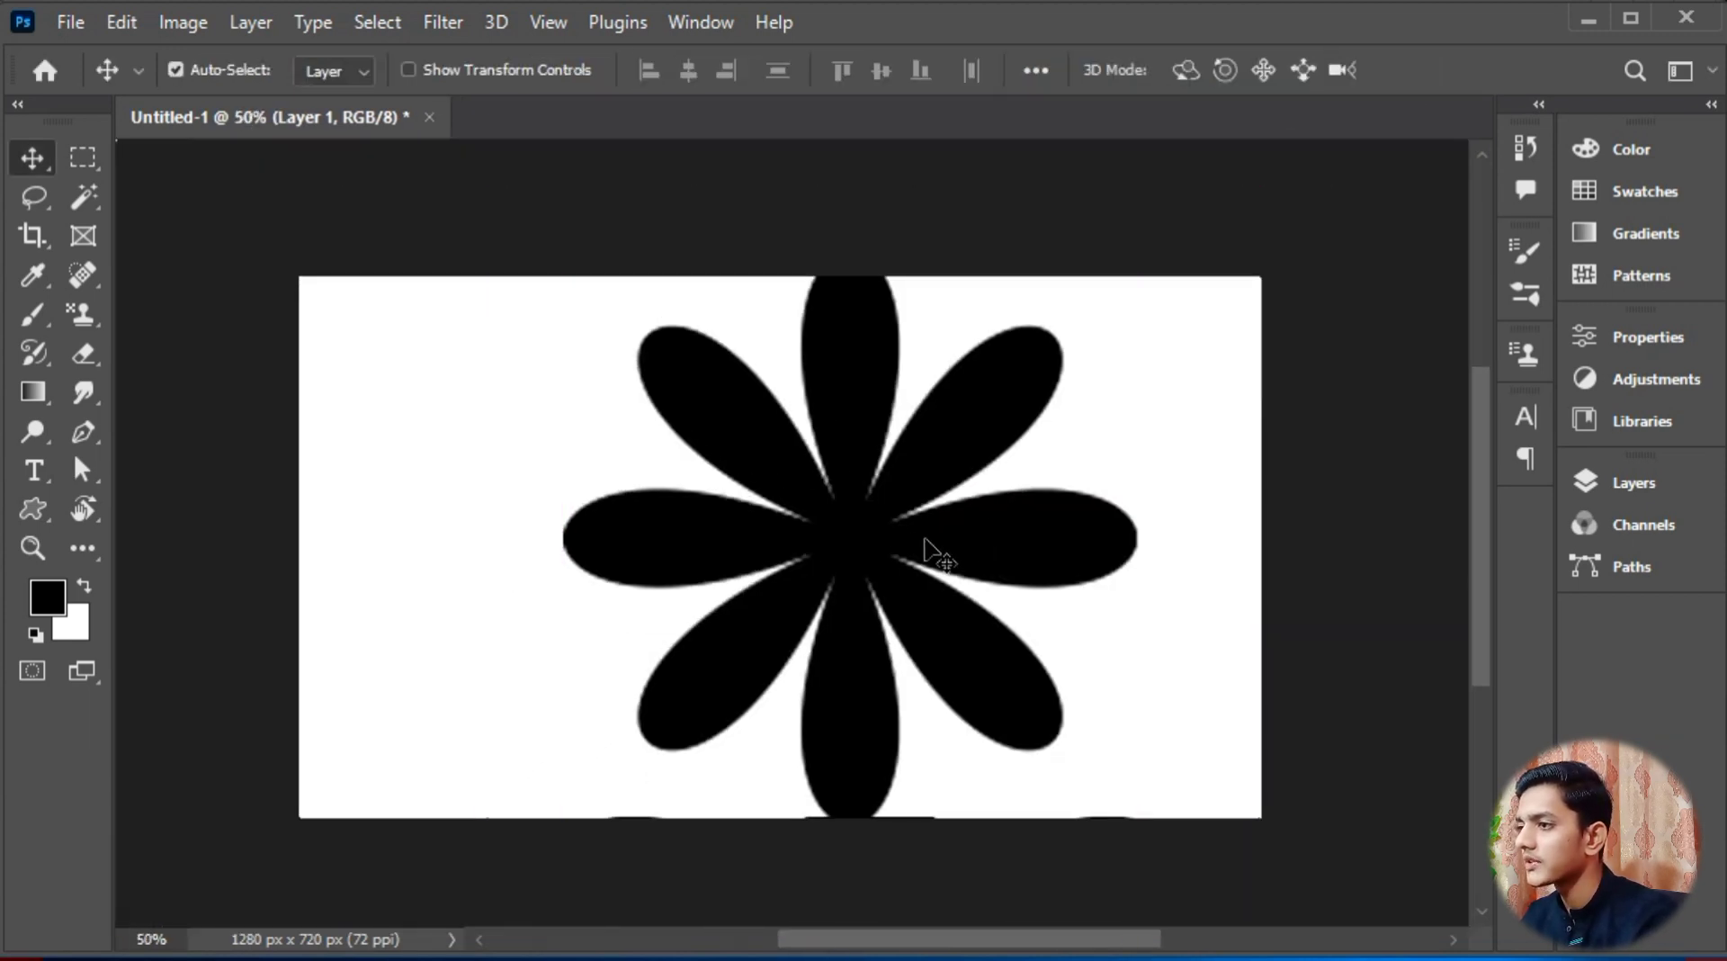
Step: Delete the pixel flower and paste the flower again as a Shape Layer
{"action": "left_click_drag", "start_coordinate": [926, 548], "coordinate": [844, 516]}
{"action": "key", "text": "Delete"}
{"action": "key", "text": "ctrl+v"}
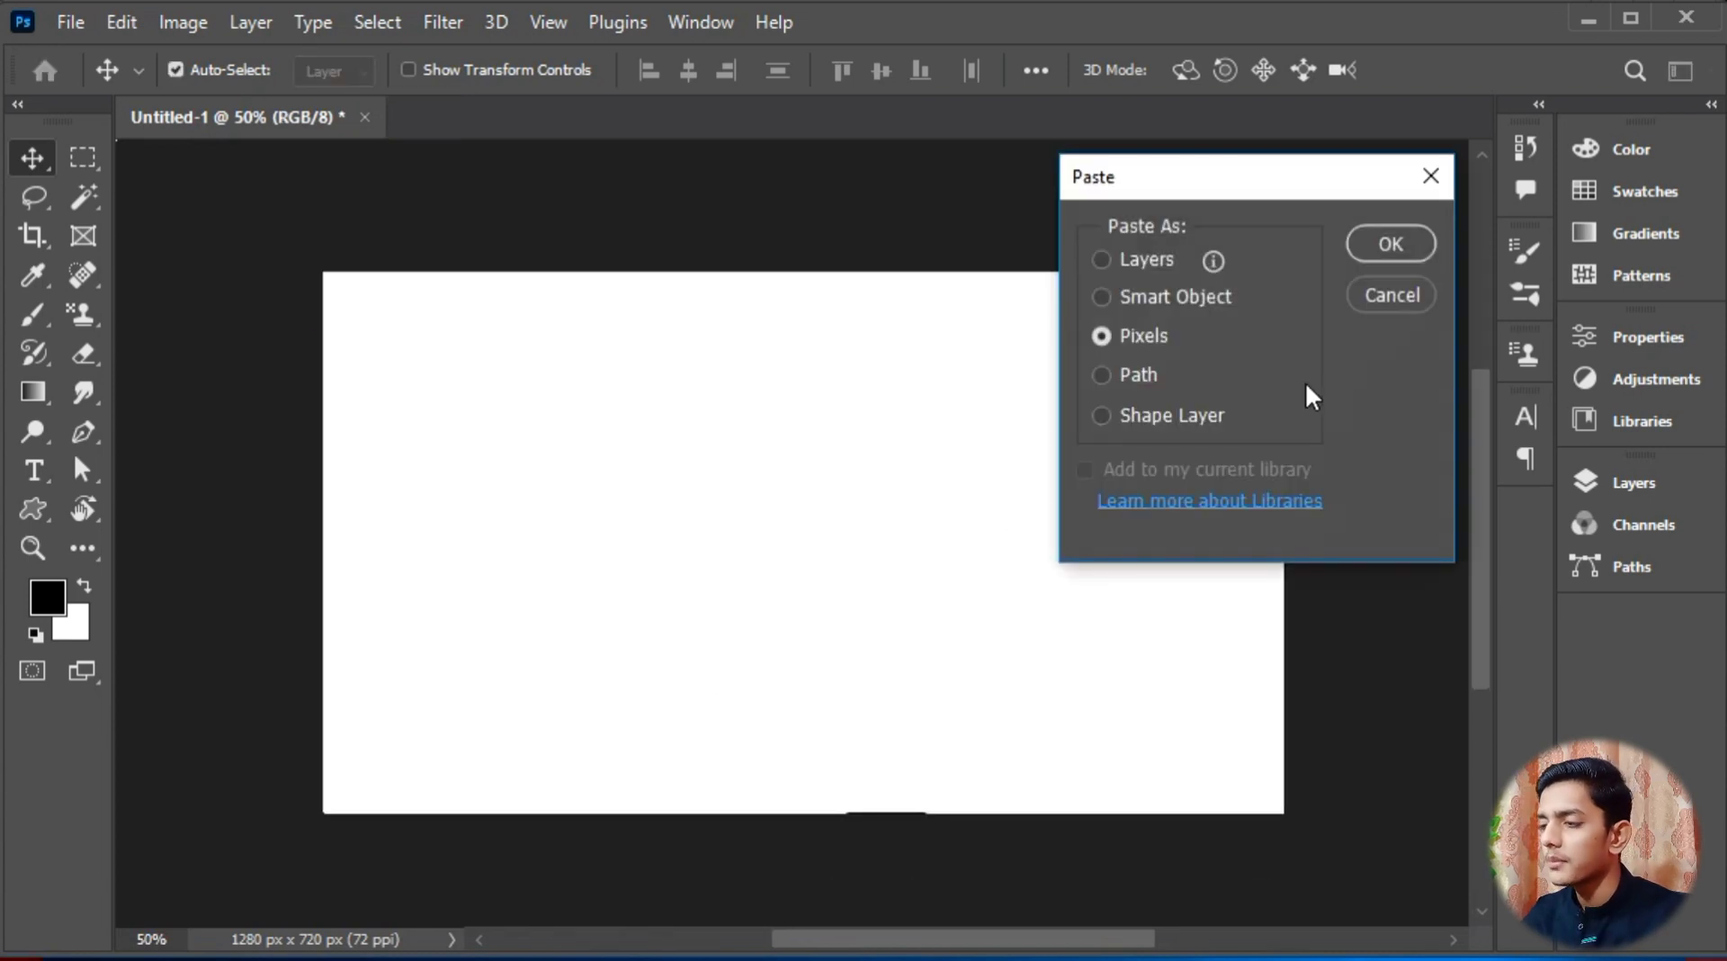
{"action": "left_click", "coordinate": [1390, 244]}
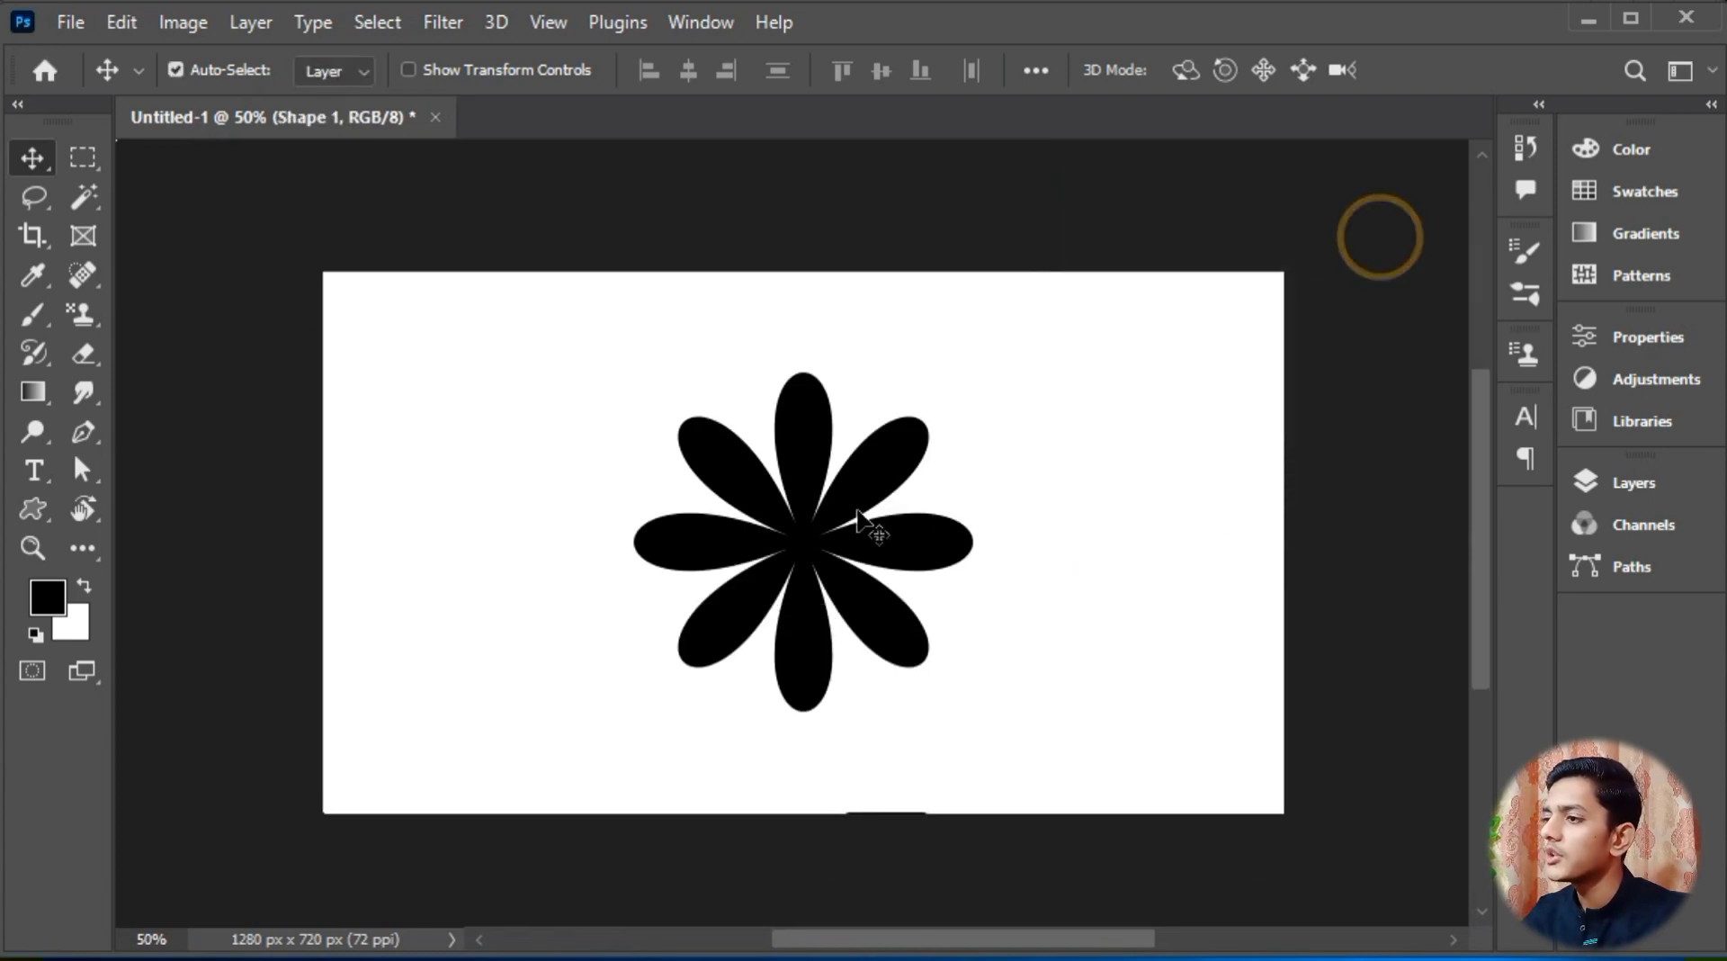
Step: Move the flower shape slightly down and shrink it to about half its size with Free Transform
{"action": "left_click_drag", "start_coordinate": [857, 511], "coordinate": [859, 532]}
{"action": "key", "text": "ctrl+t"}
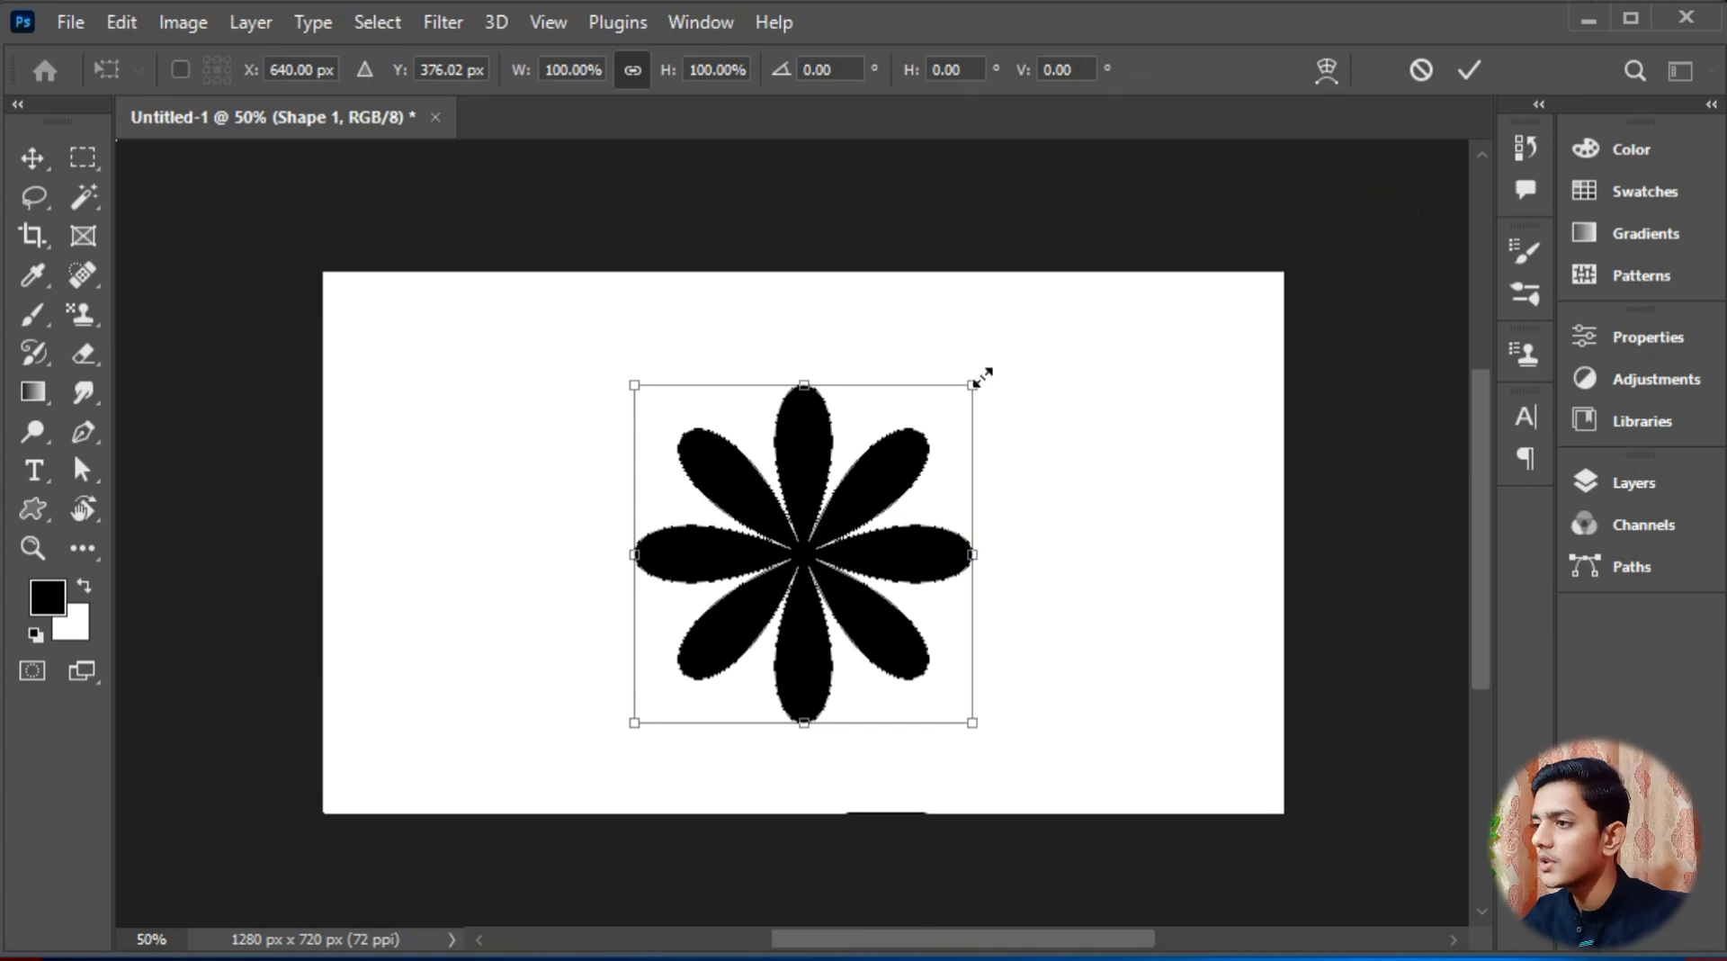
{"action": "left_click_drag", "start_coordinate": [980, 383], "coordinate": [810, 551]}
{"action": "key", "text": "Return"}
Step: Try enlarging the small flower shape to about 270 % and moving it down, and undo both changes
{"action": "key", "text": "ctrl+t"}
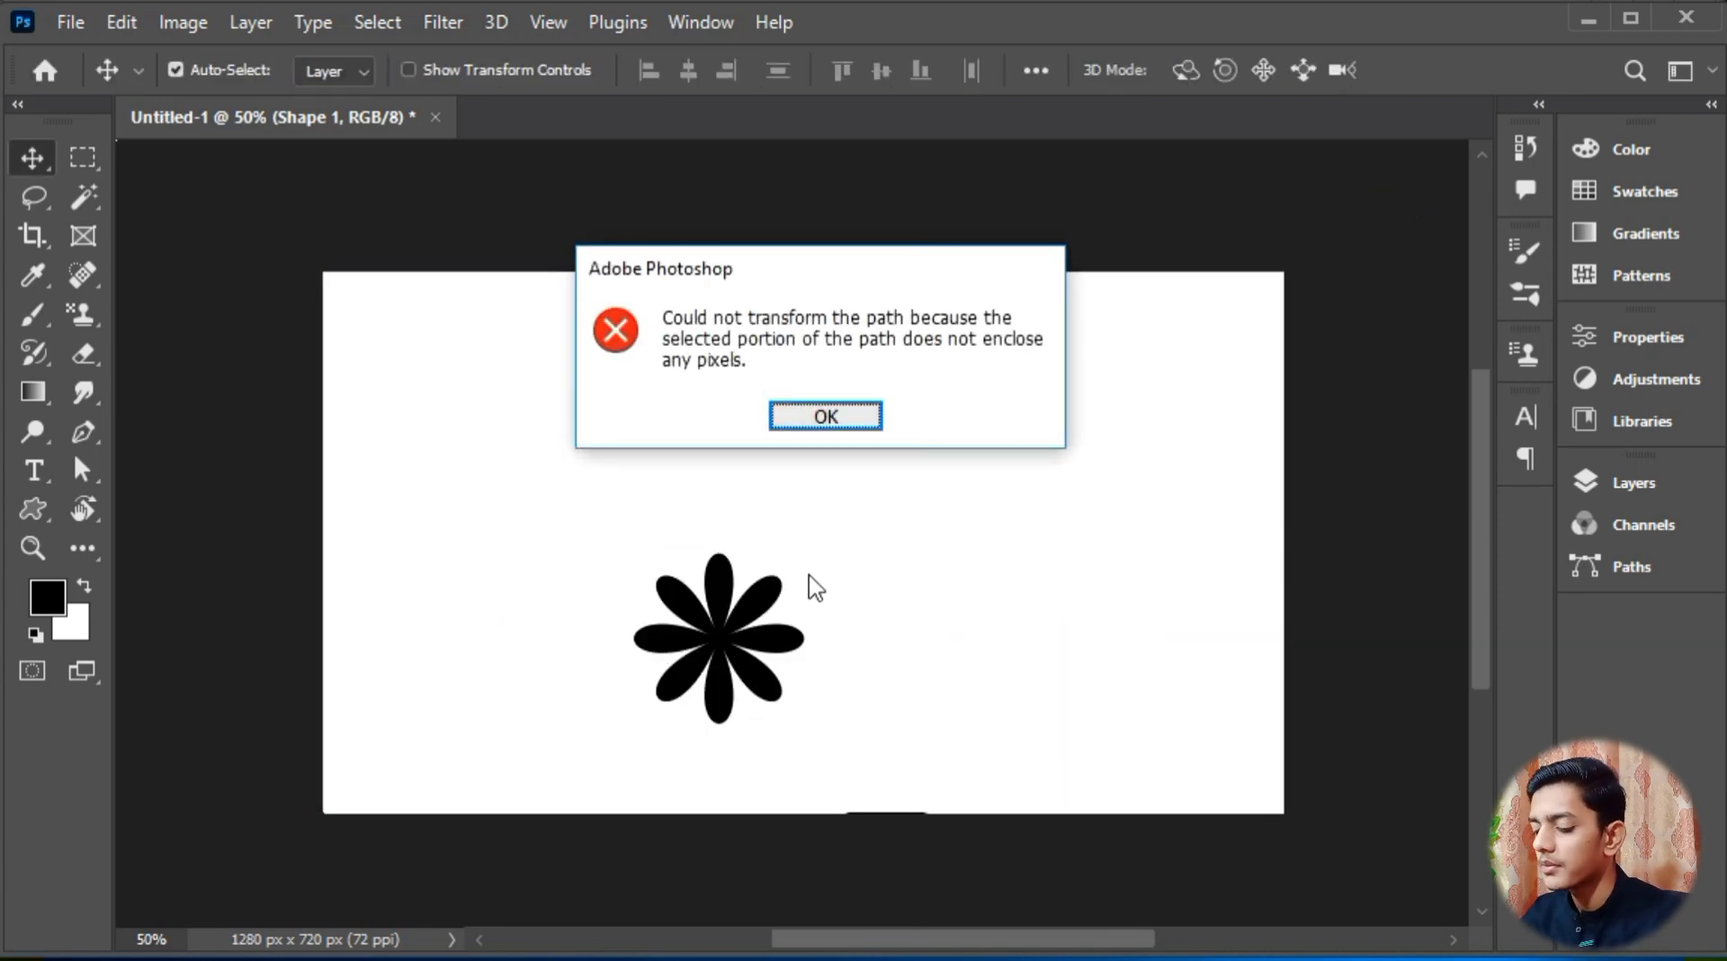
{"action": "left_click", "coordinate": [825, 421]}
{"action": "key", "text": "ctrl+t"}
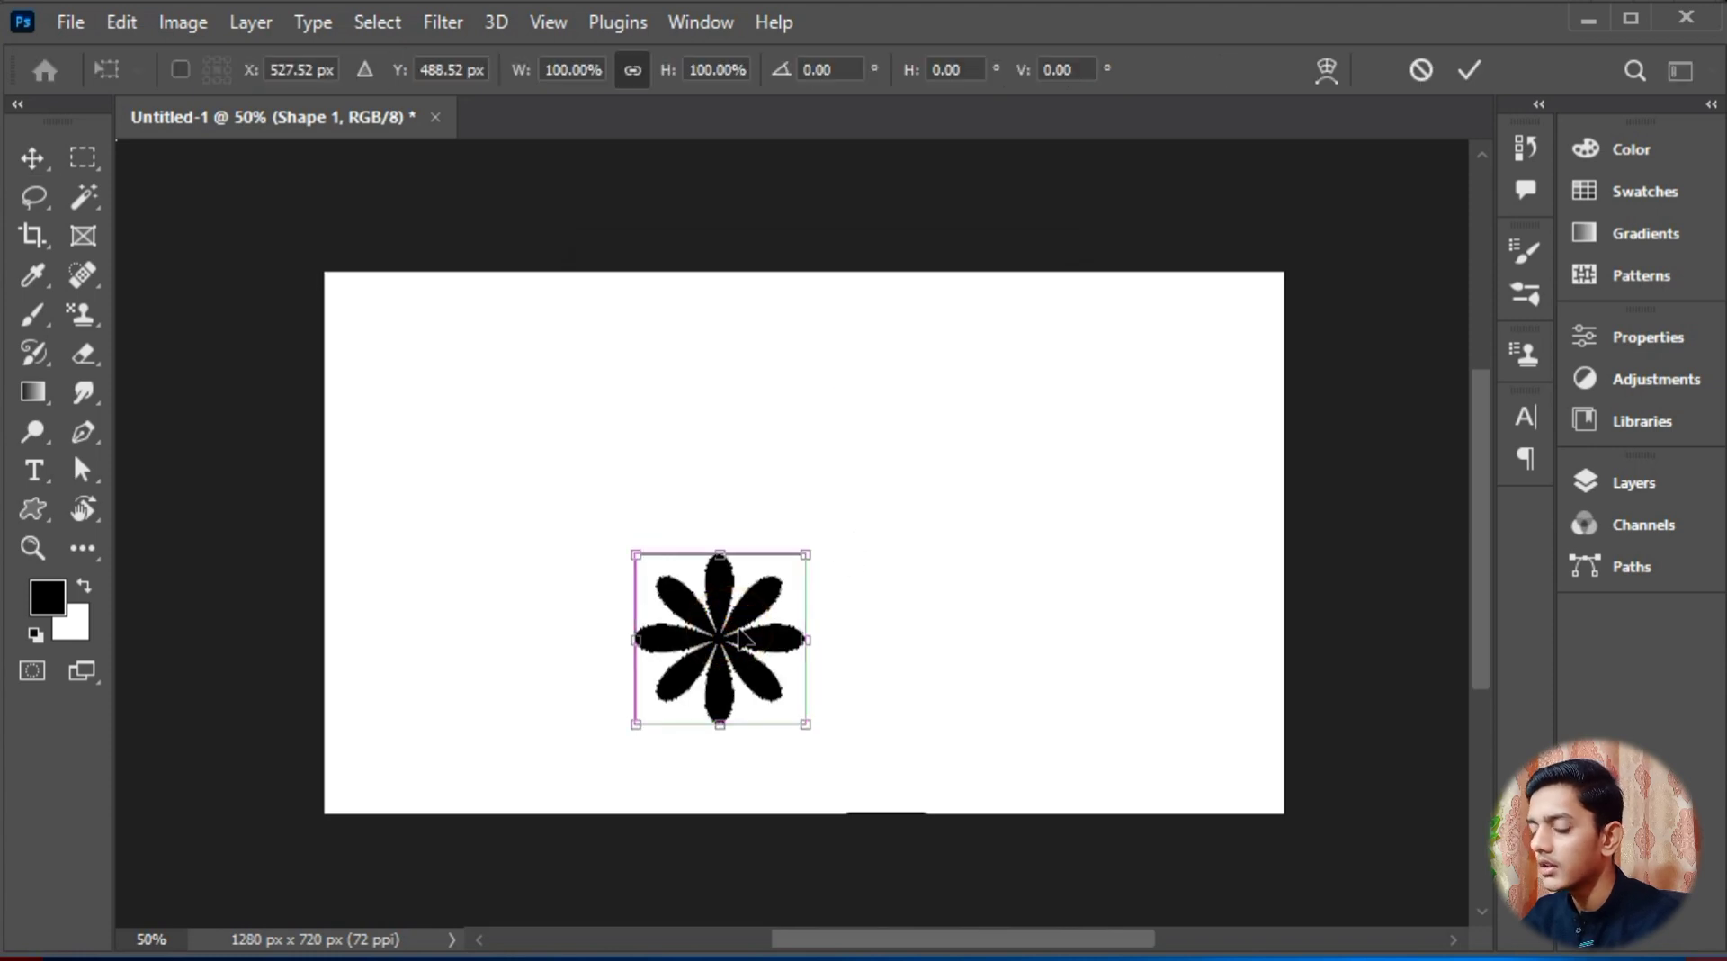
{"action": "left_click_drag", "start_coordinate": [807, 553], "coordinate": [1105, 254]}
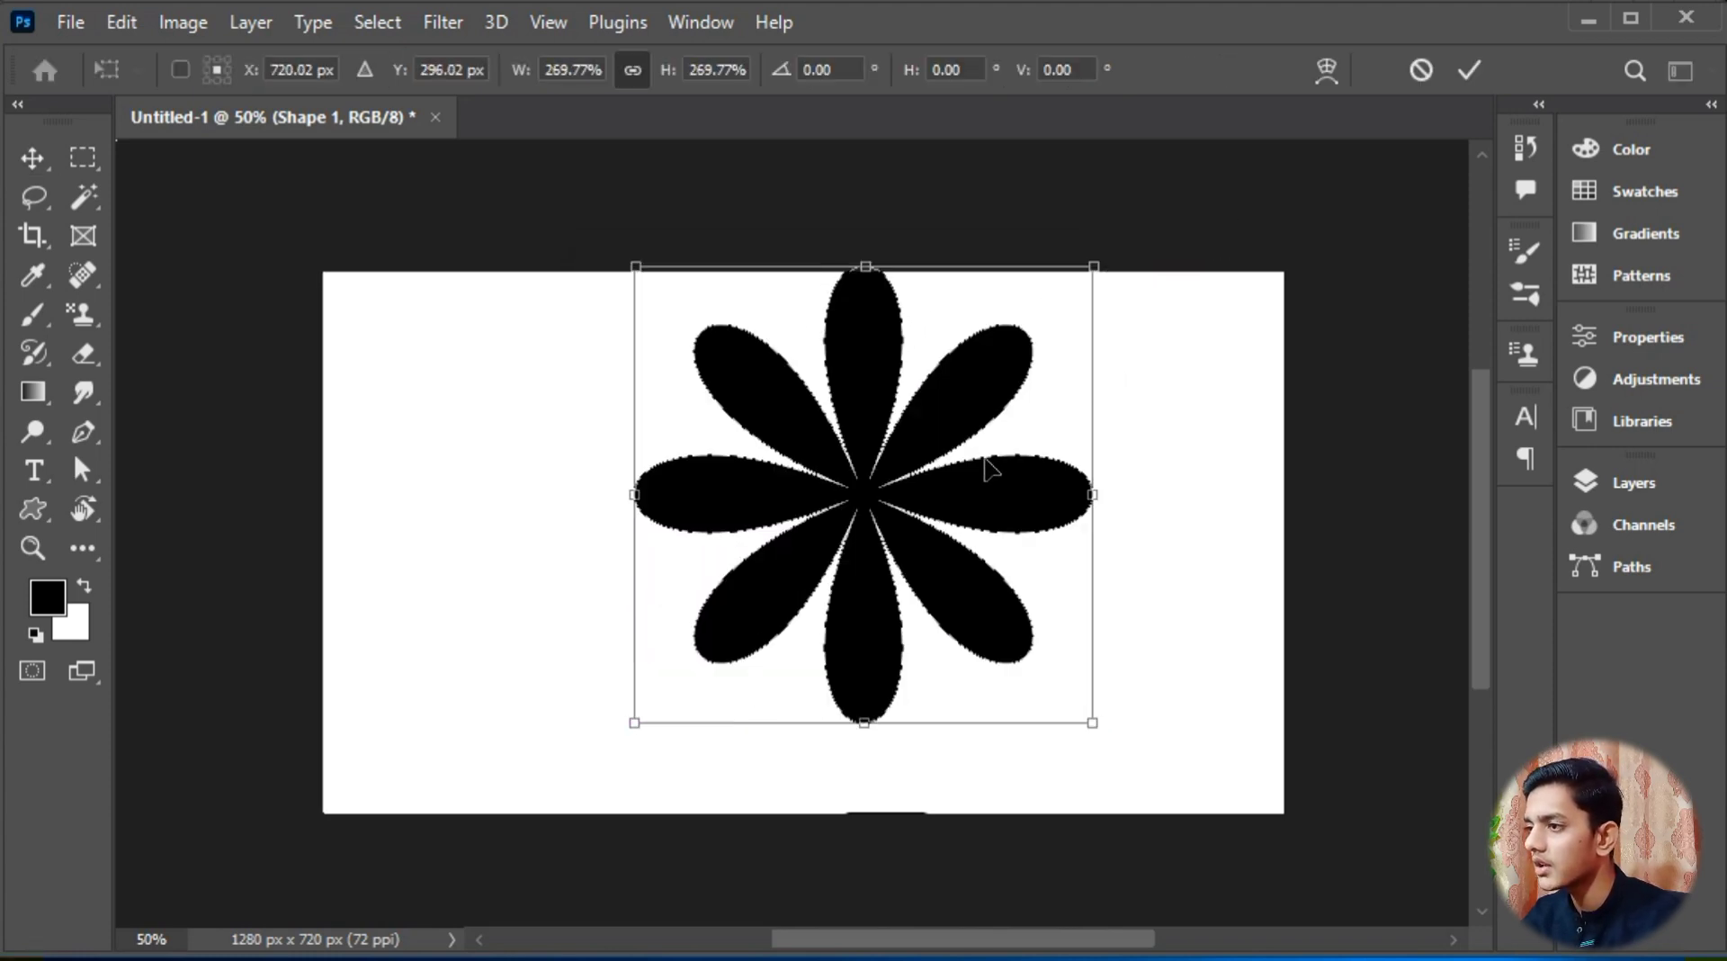
{"action": "key", "text": "Return"}
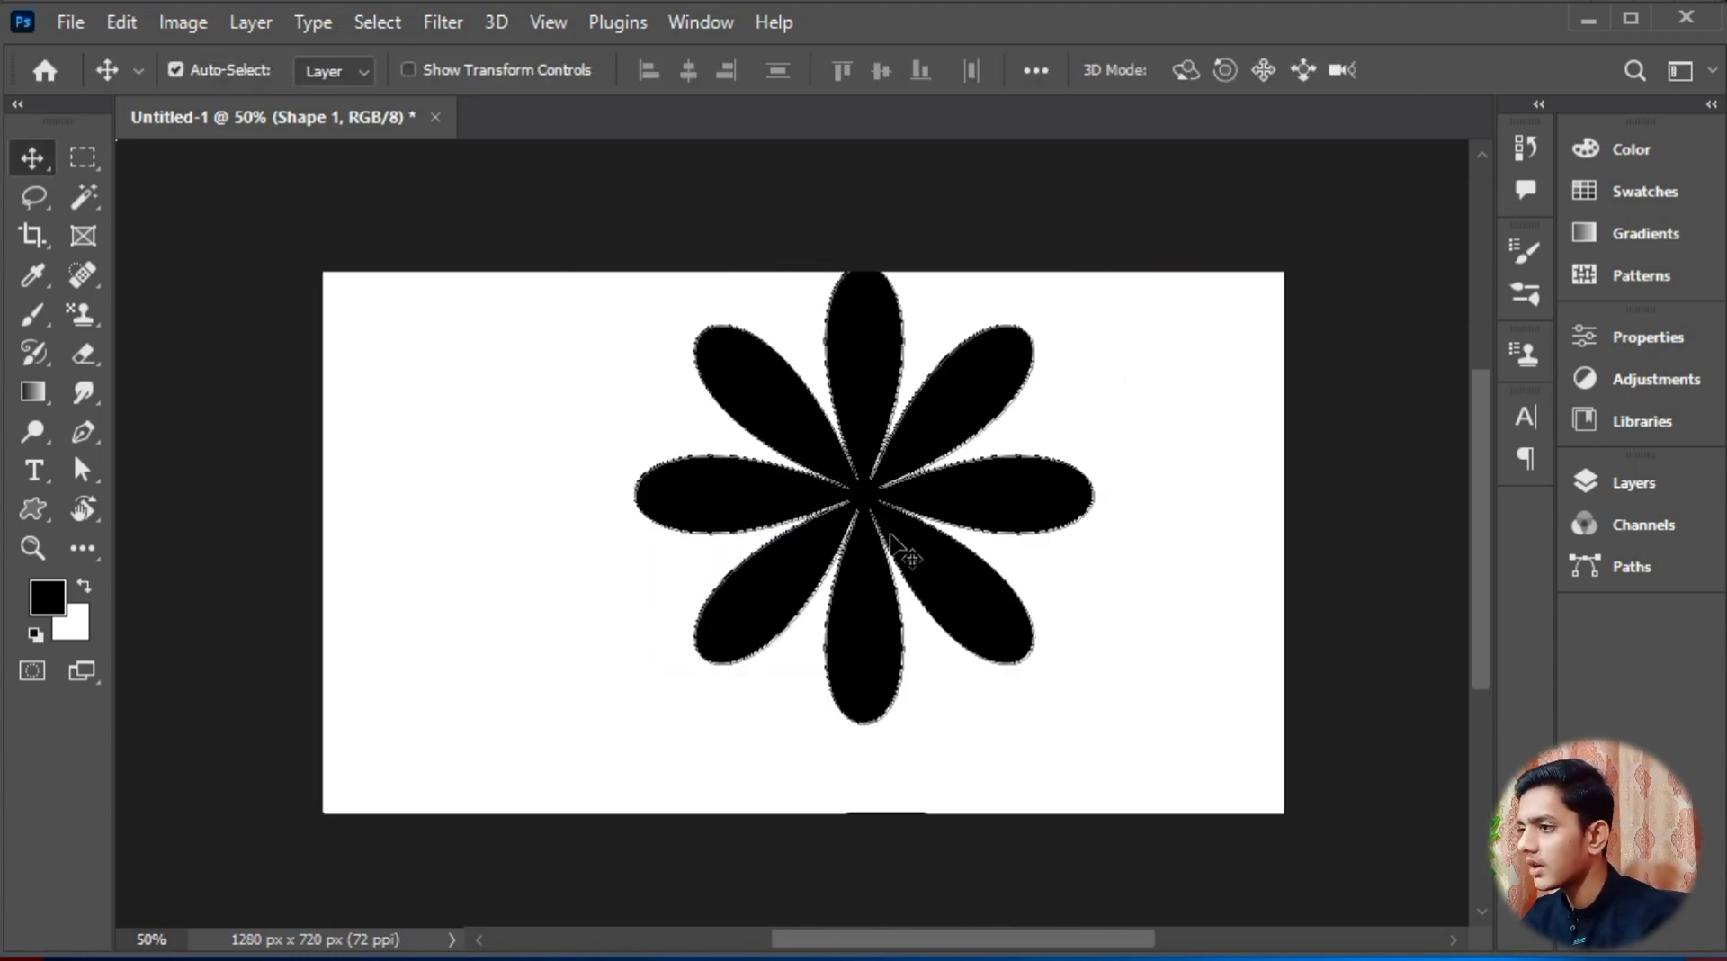
{"action": "left_click_drag", "start_coordinate": [886, 518], "coordinate": [889, 567]}
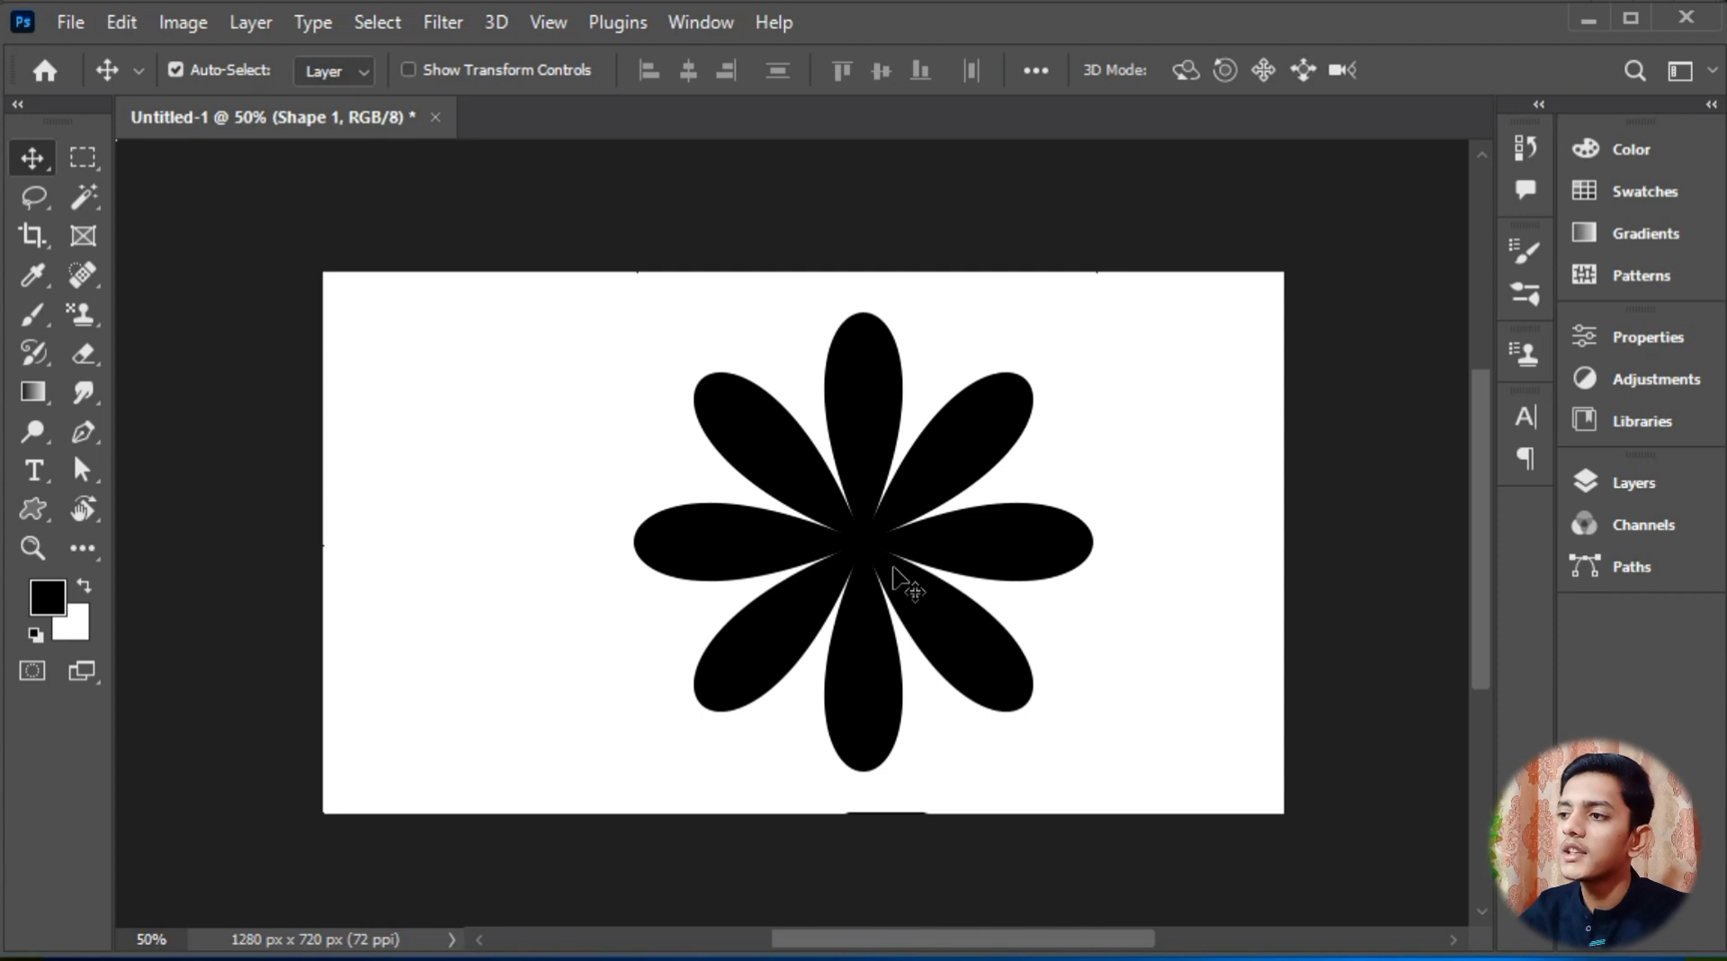
{"action": "key", "text": "ctrl+z"}
{"action": "key", "text": "ctrl+z"}
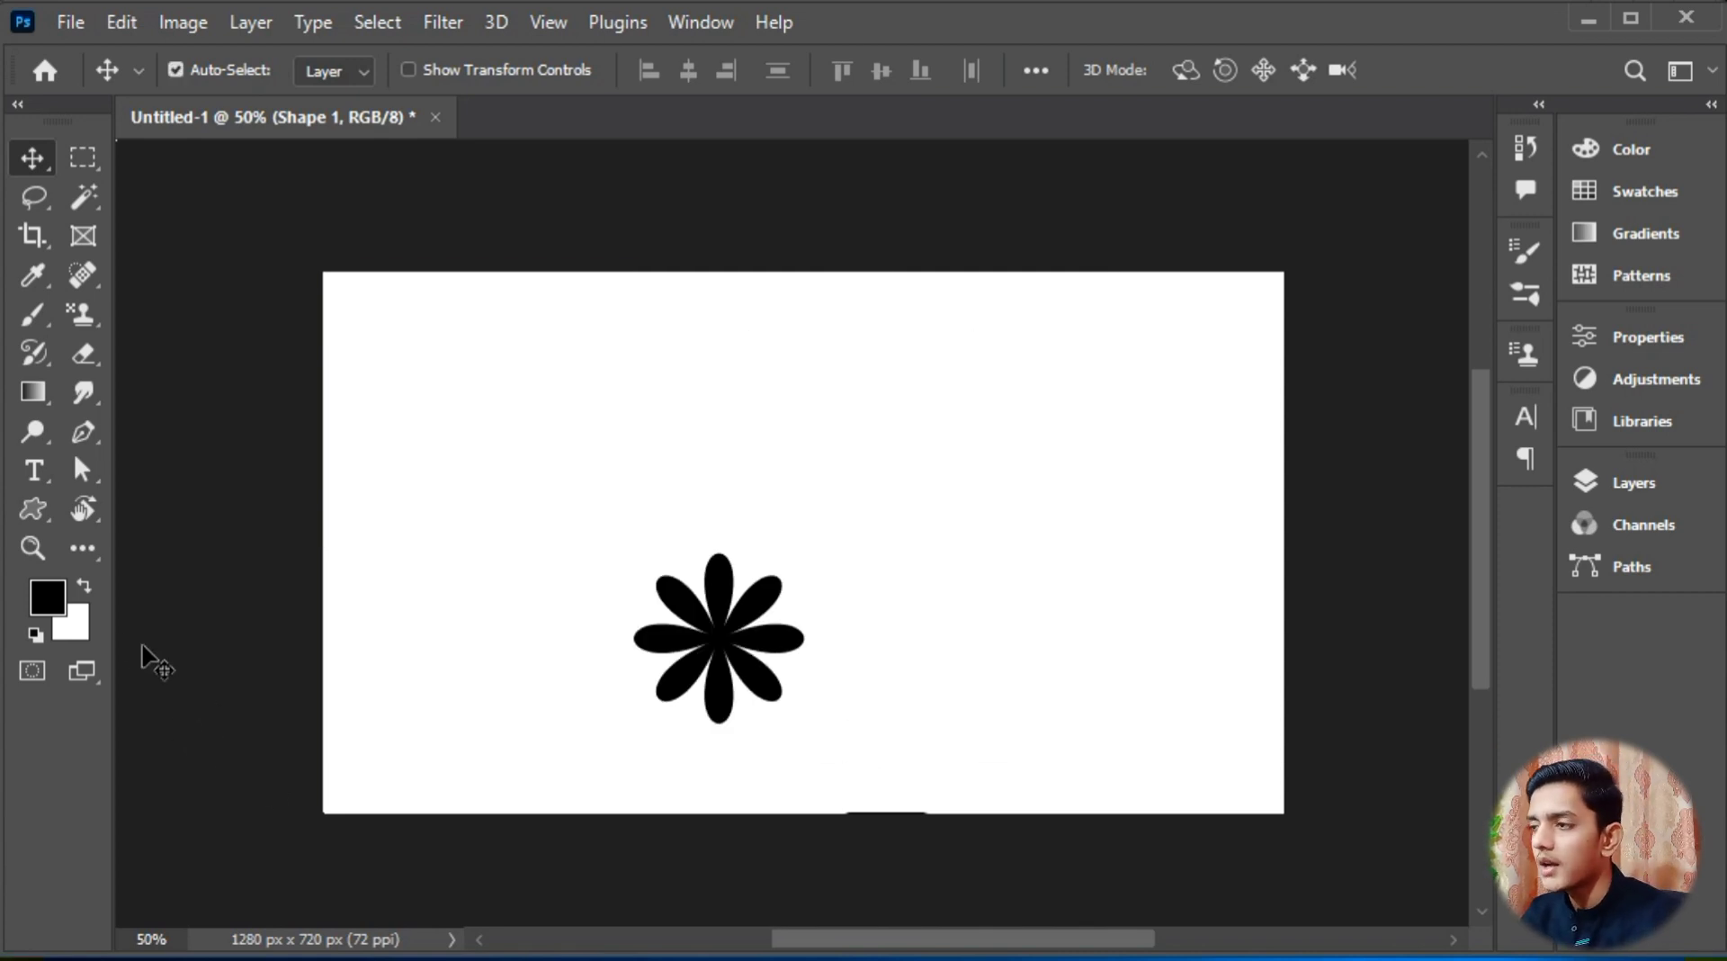
Step: Look through the preset shapes available for the Custom Shape tool
{"action": "left_click", "coordinate": [13, 516]}
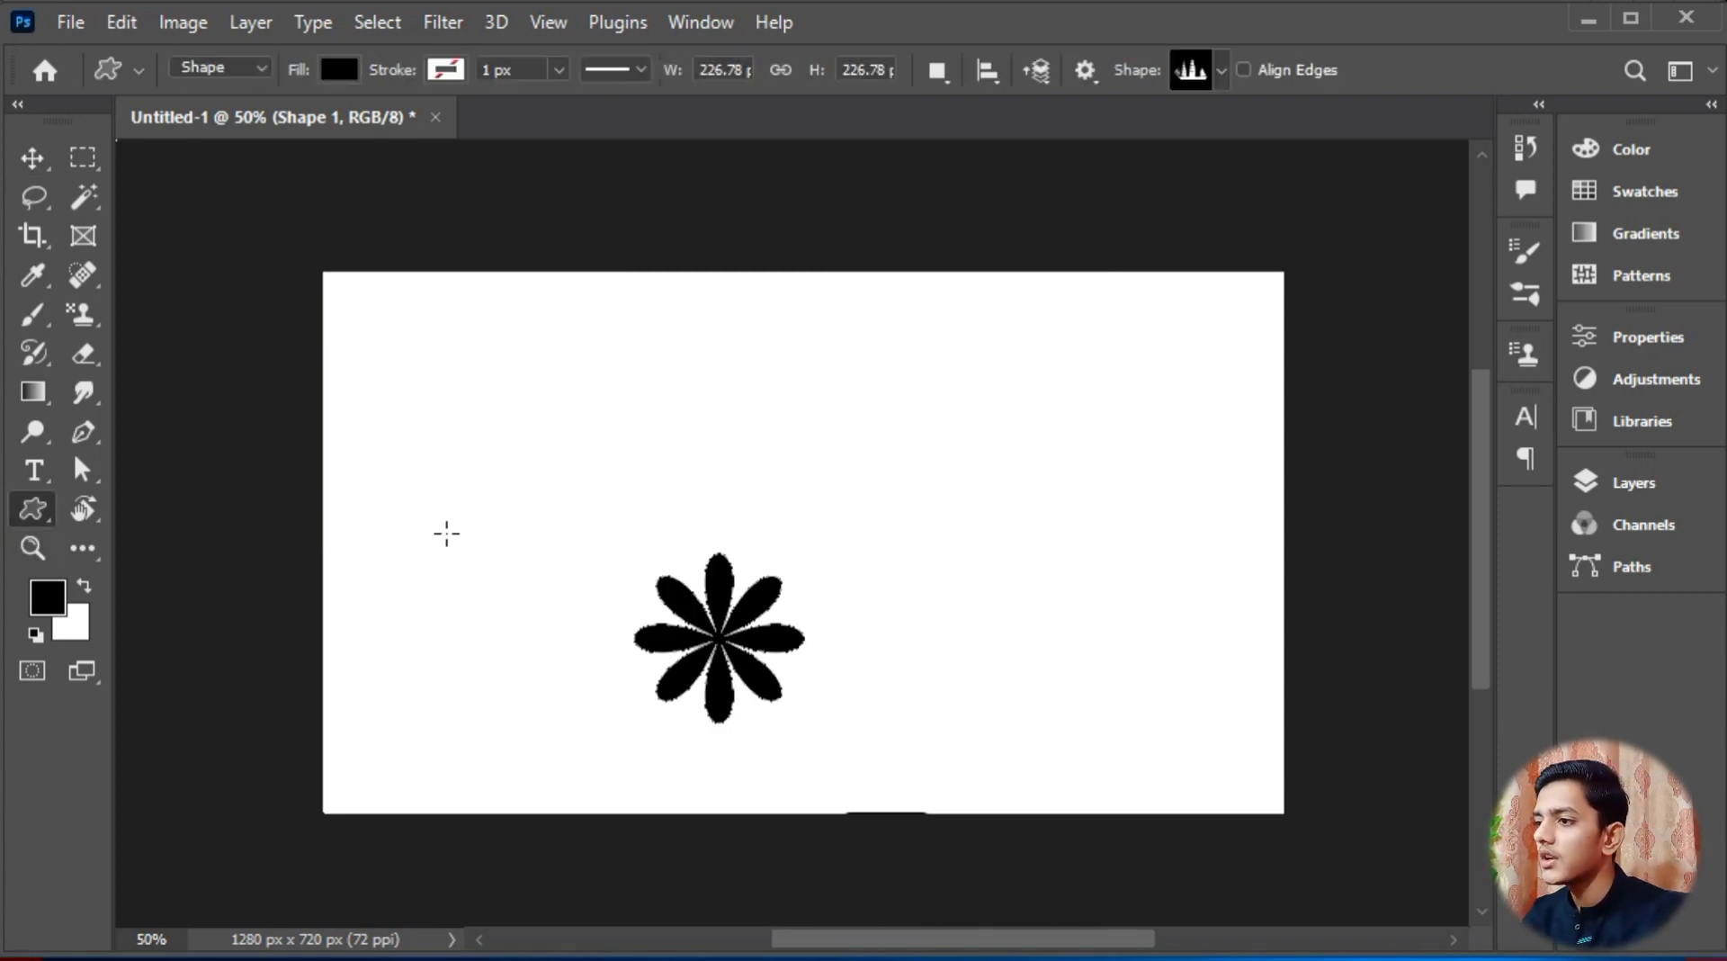
{"action": "left_click", "coordinate": [1216, 64]}
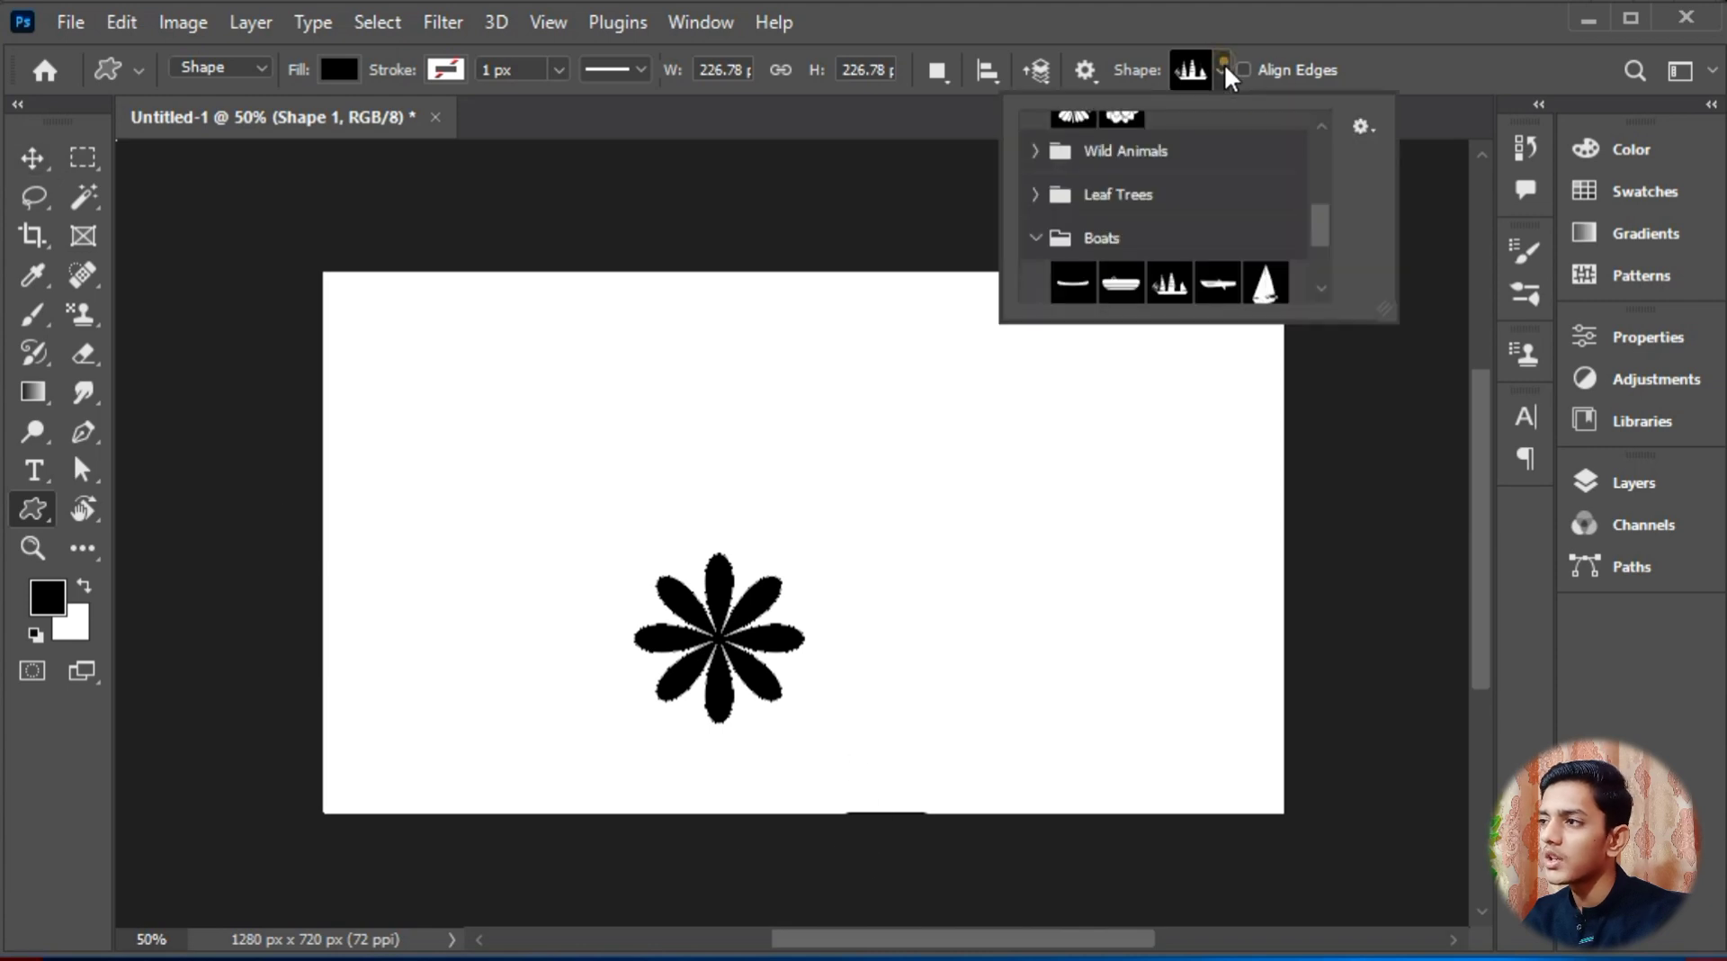
{"action": "left_click_drag", "start_coordinate": [1320, 225], "coordinate": [1322, 261]}
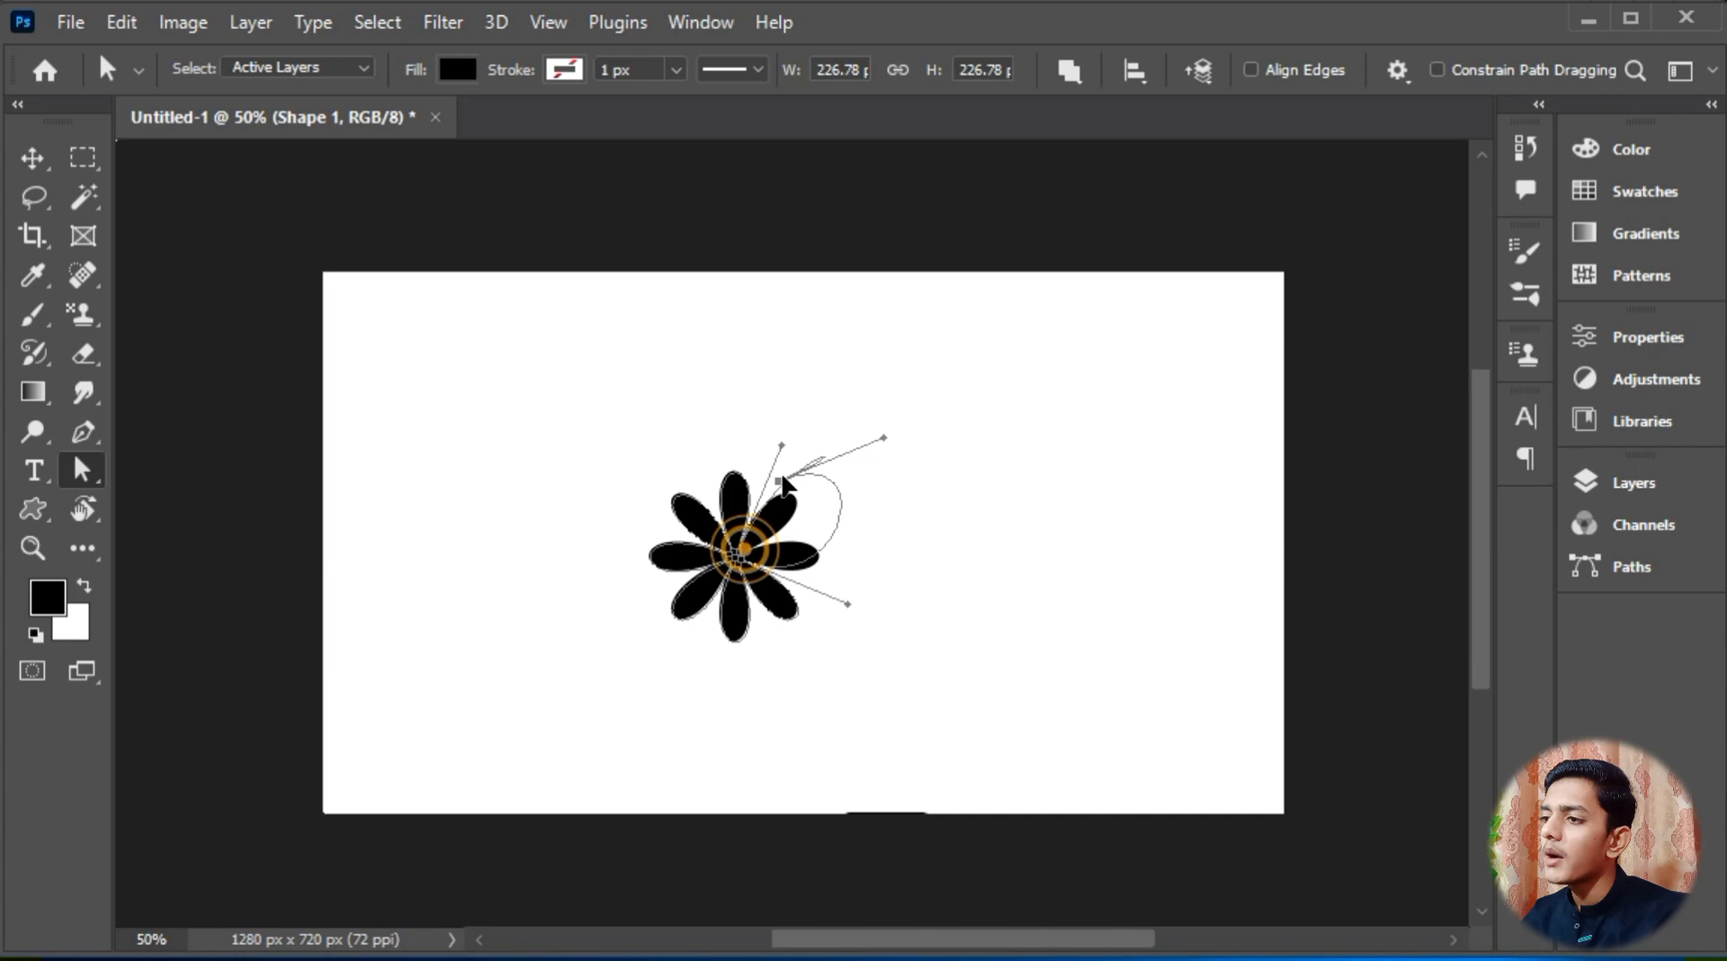
Step: Try widening the flower's upper-right petal with the Direct Selection tool, and undo the change
{"action": "left_click_drag", "start_coordinate": [790, 494], "coordinate": [840, 609]}
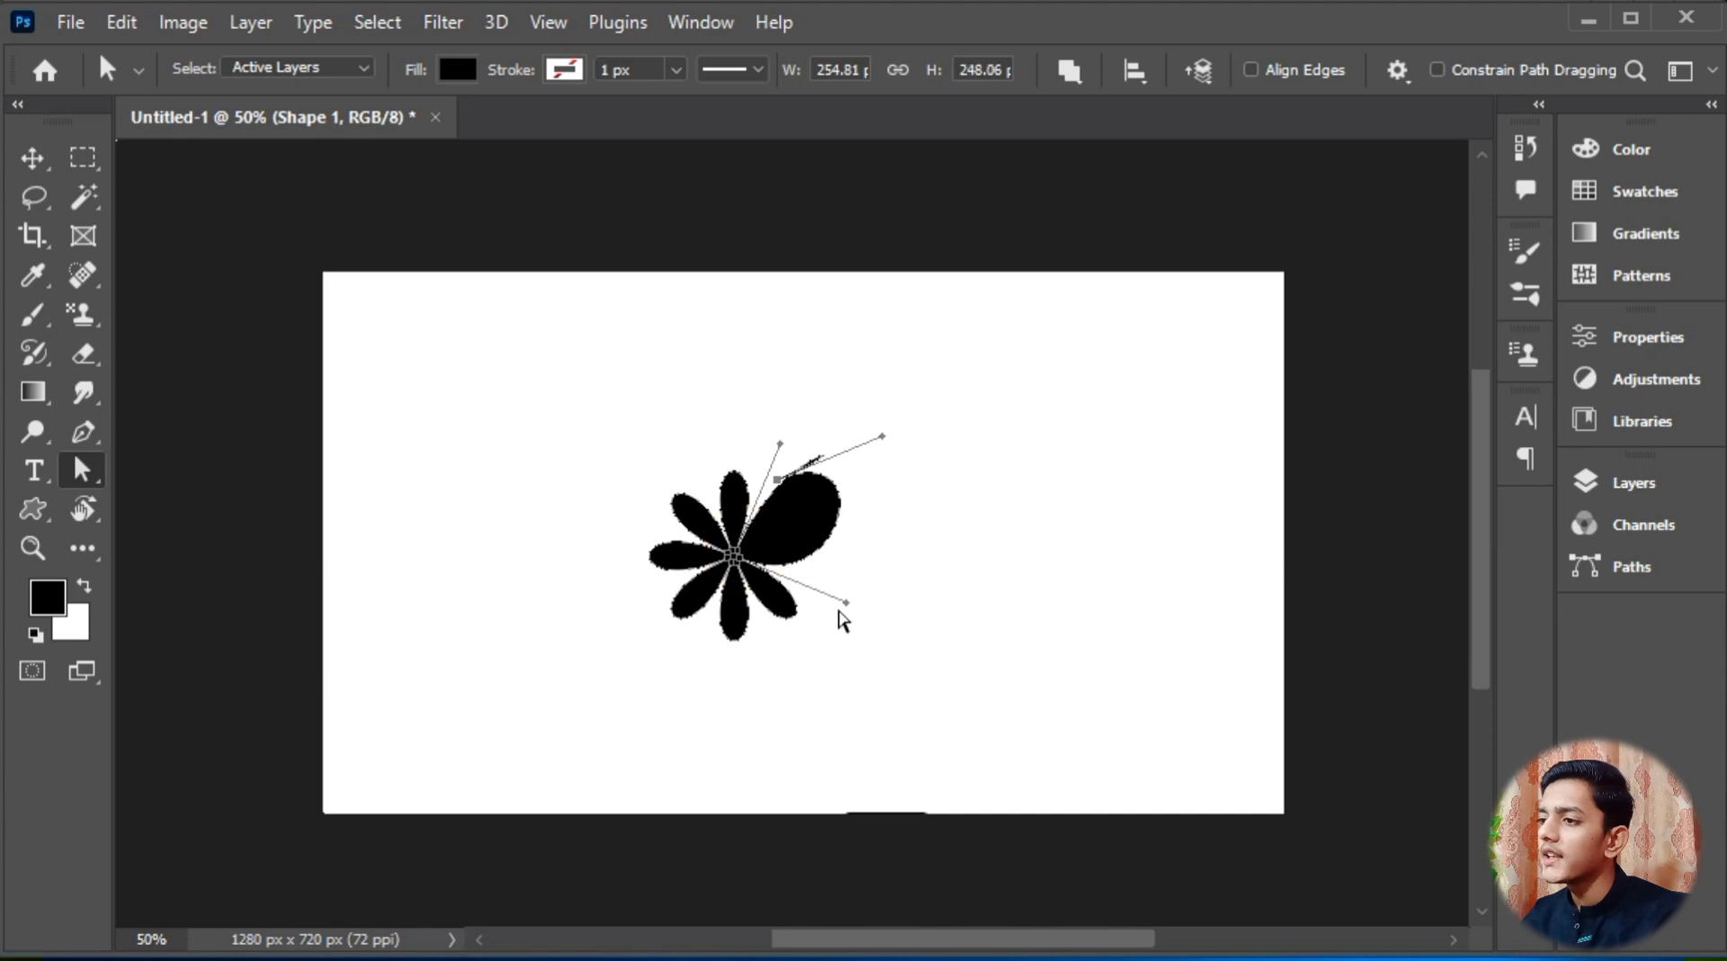
{"action": "key", "text": "ctrl+z"}
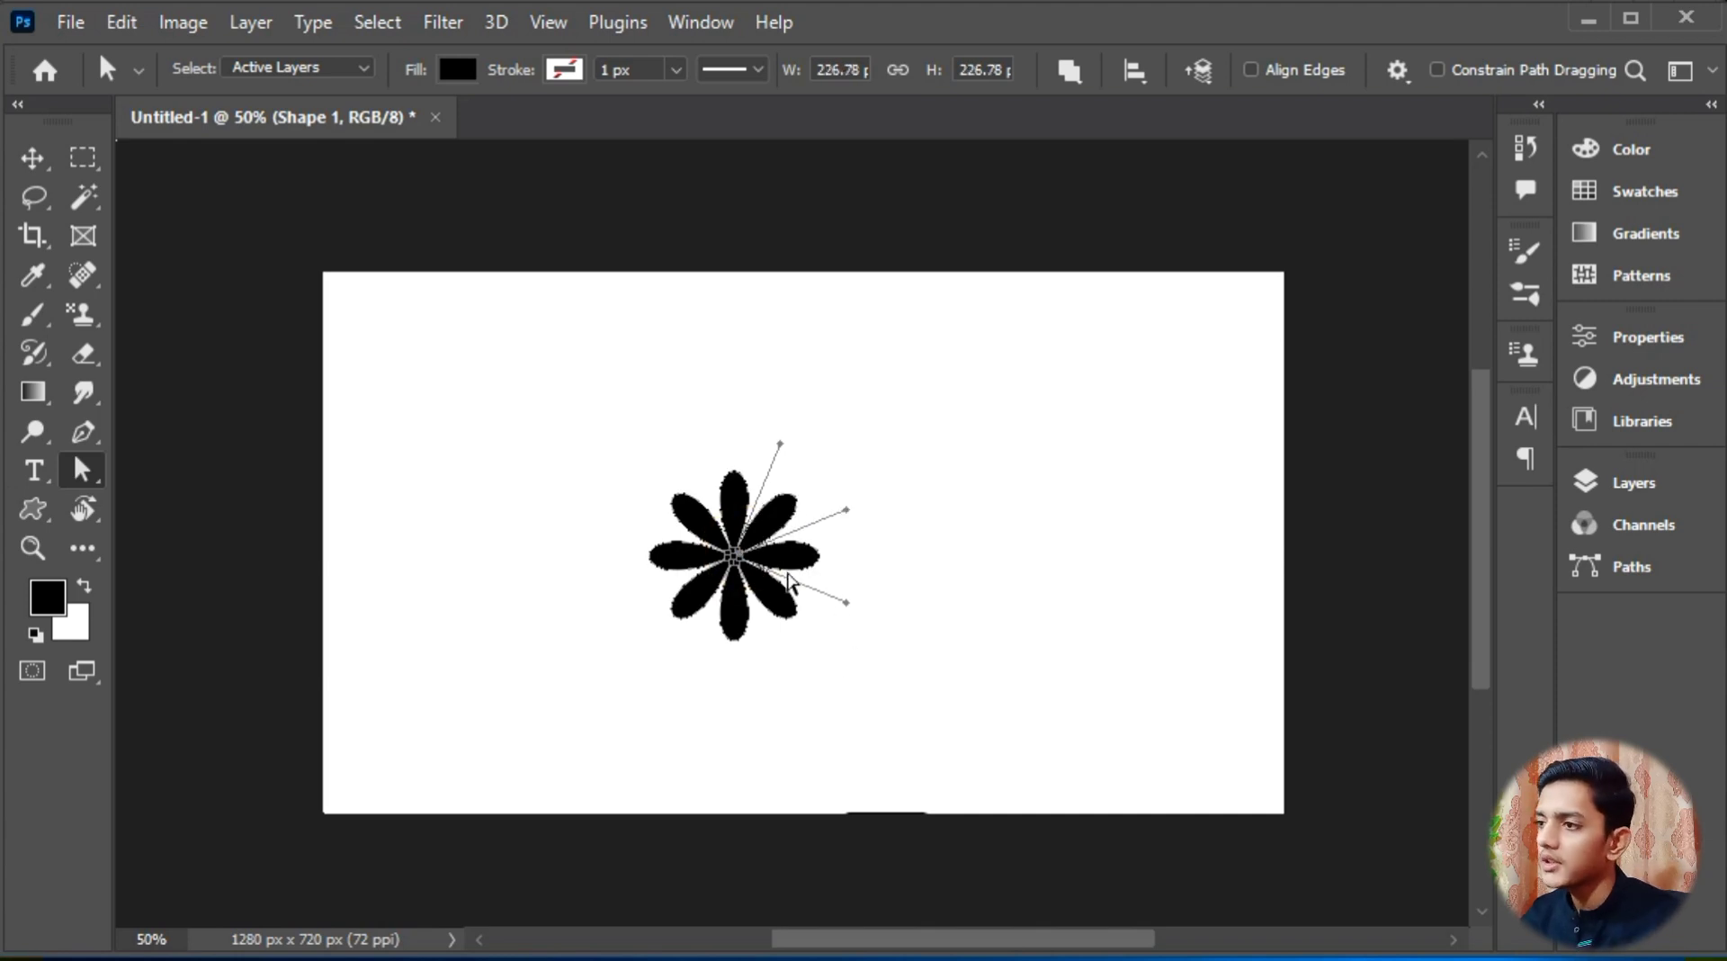
Step: Try reshaping the flower's right petal by moving a centre anchor point's direction handle slightly down, and undo the change
{"action": "left_click", "coordinate": [81, 468]}
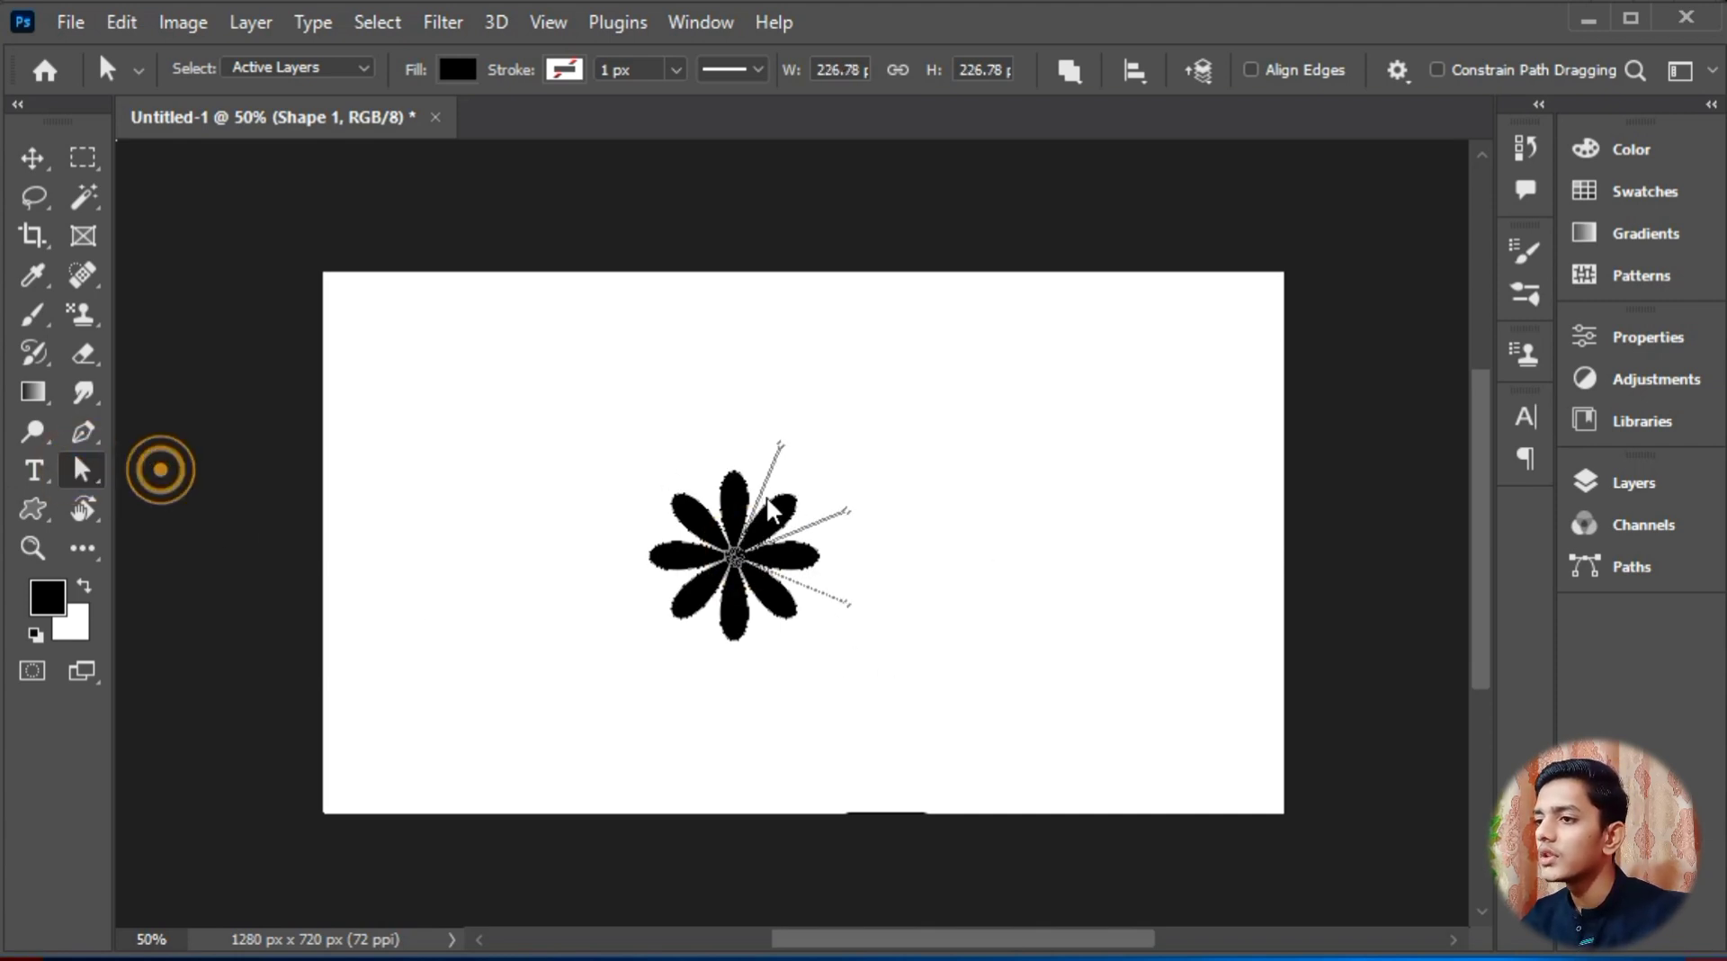
{"action": "key", "text": "ctrl+plus"}
{"action": "key", "text": "ctrl+plus"}
{"action": "key", "text": "ctrl+plus"}
{"action": "key", "text": "ctrl+plus"}
{"action": "left_click", "coordinate": [611, 629]}
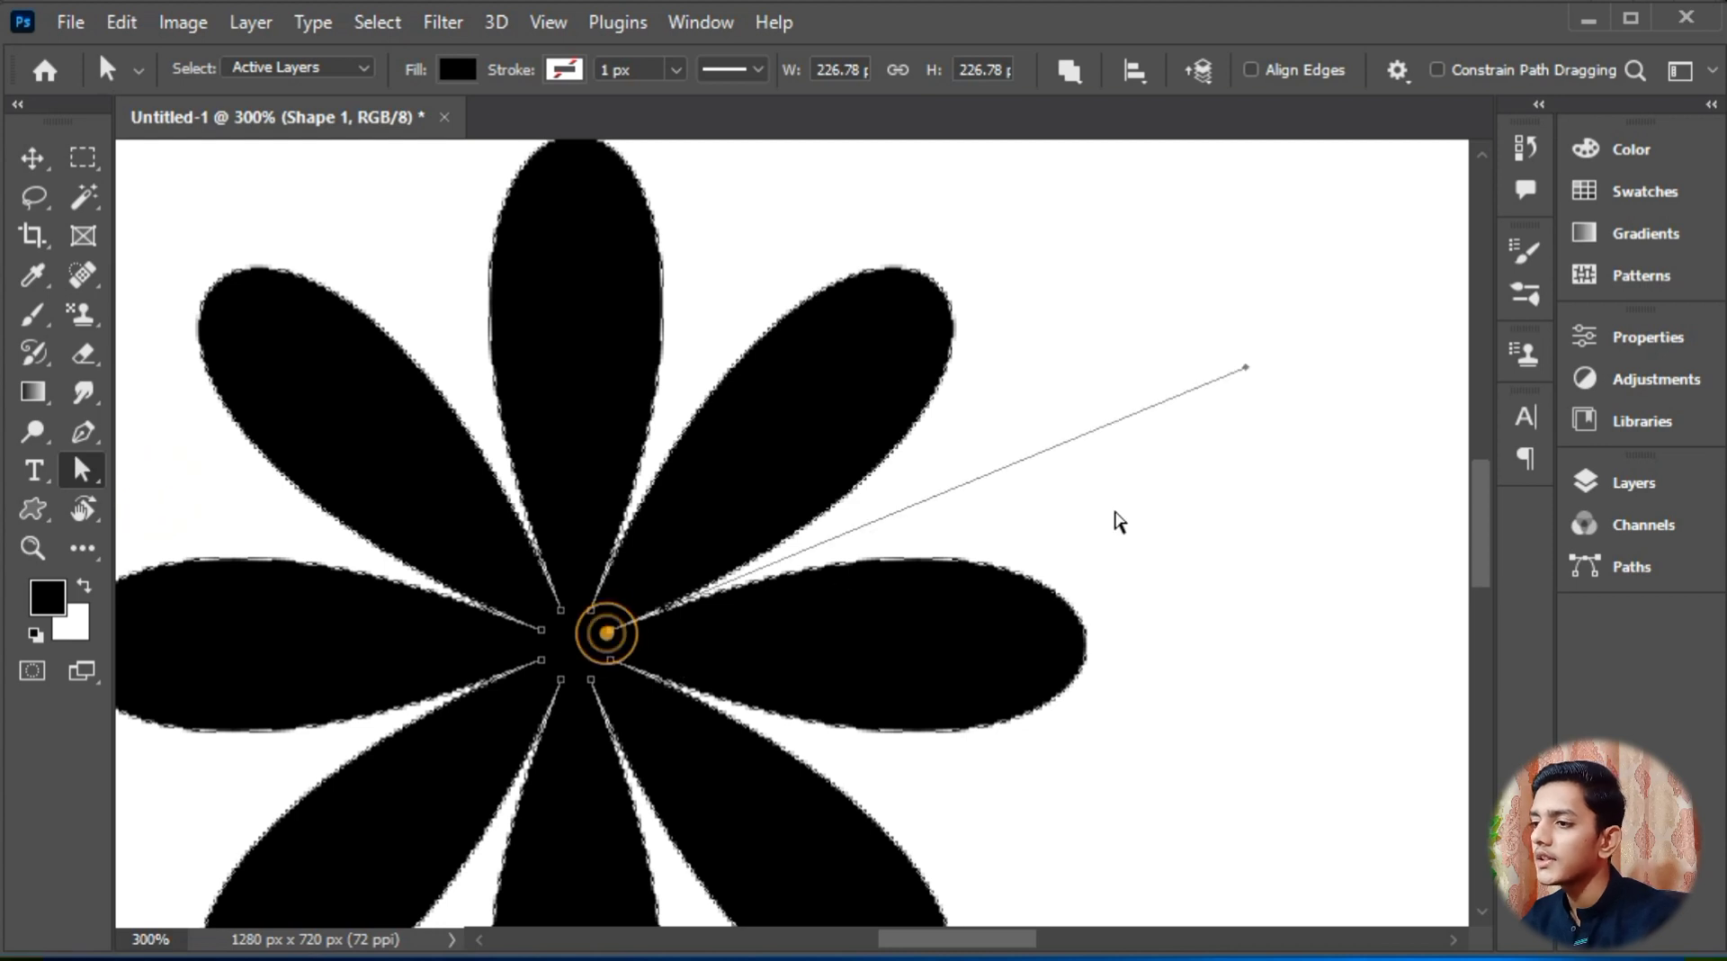
{"action": "left_click_drag", "start_coordinate": [1247, 369], "coordinate": [1253, 390]}
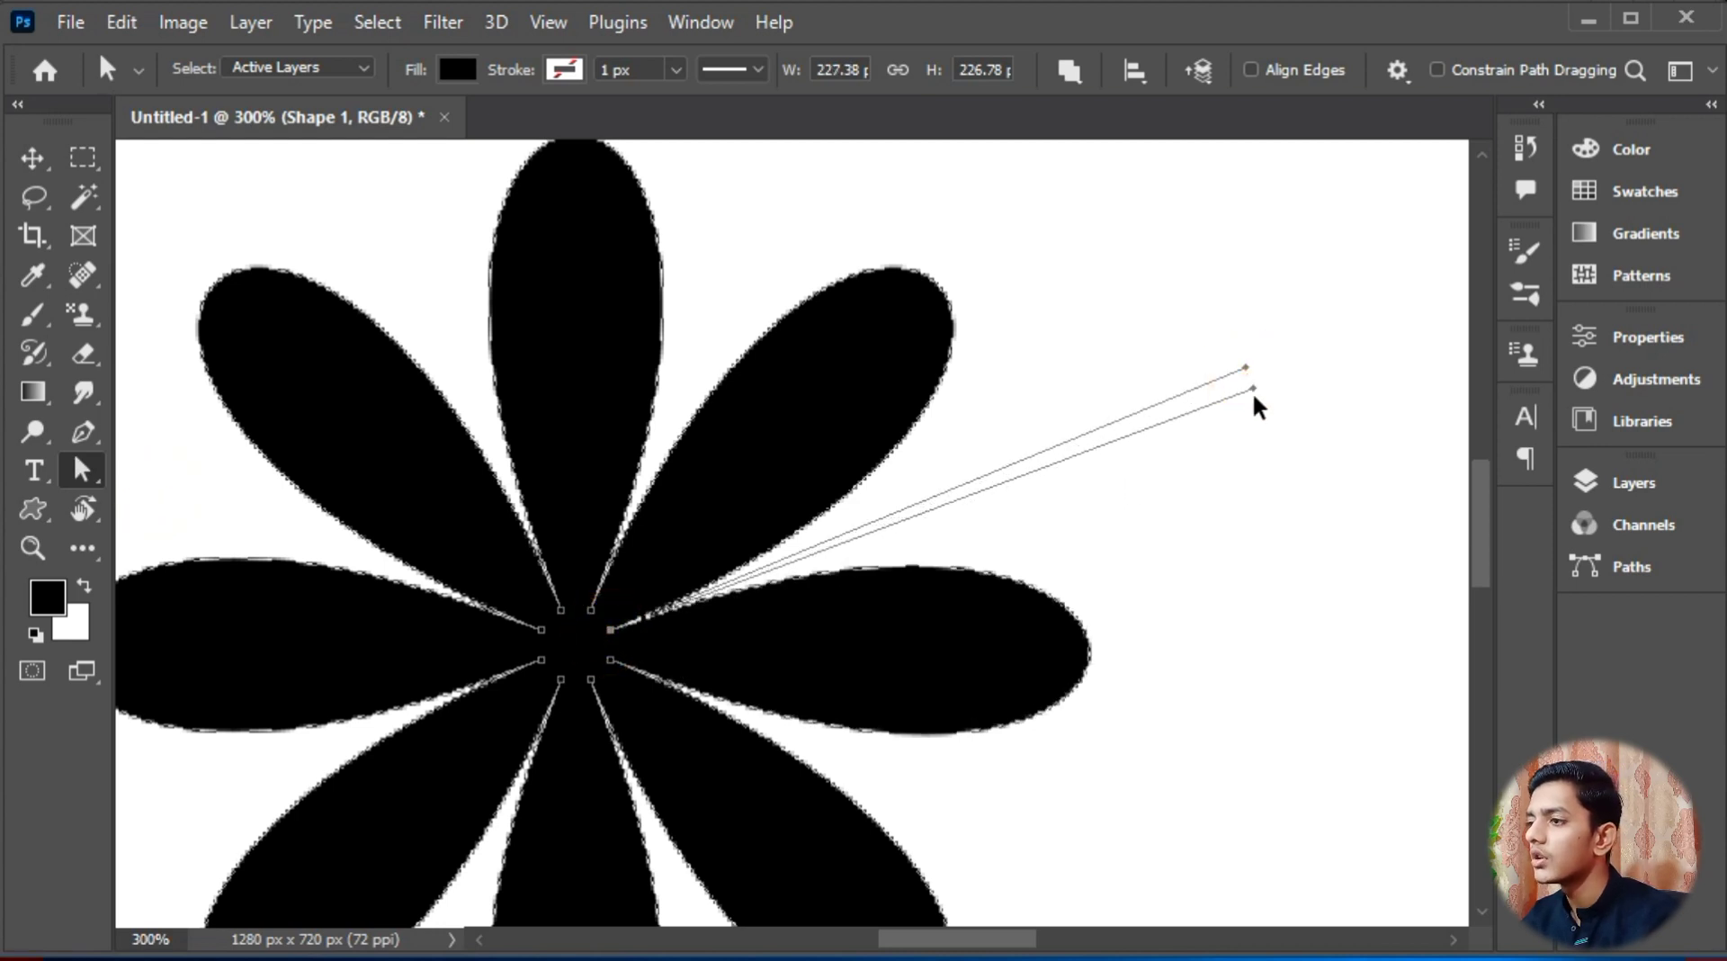
{"action": "key", "text": "ctrl+z"}
{"action": "key", "text": "Escape"}
{"action": "key", "text": "ctrl+minus"}
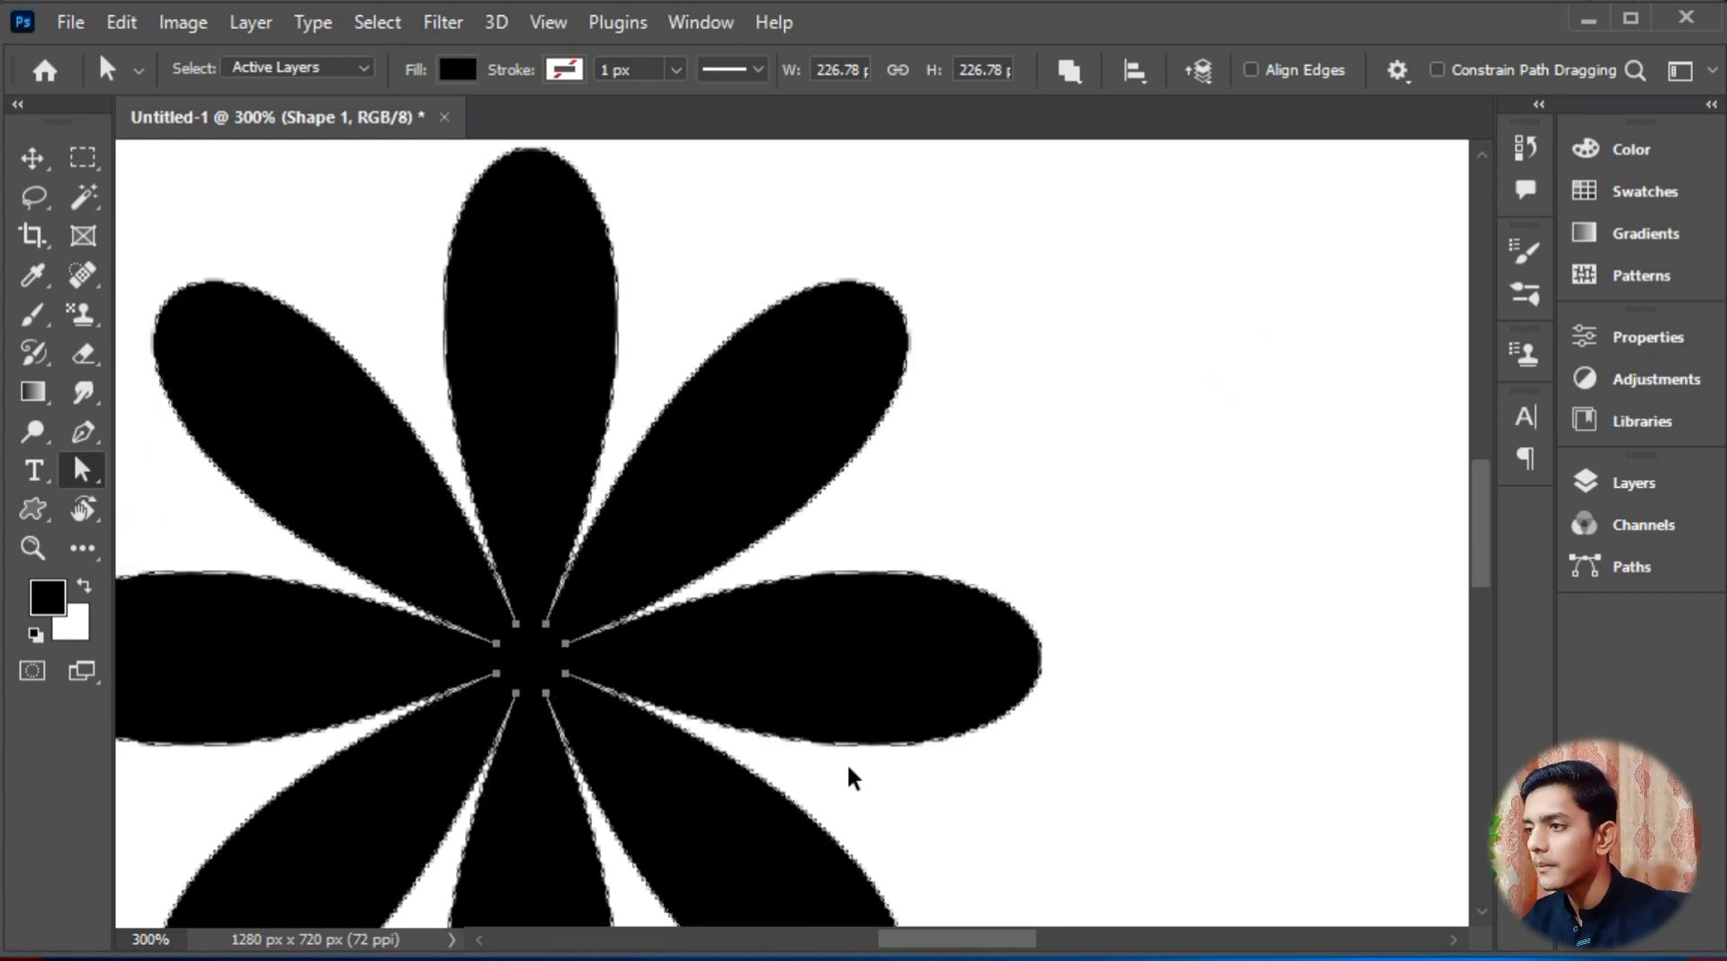
{"action": "key", "text": "ctrl+minus"}
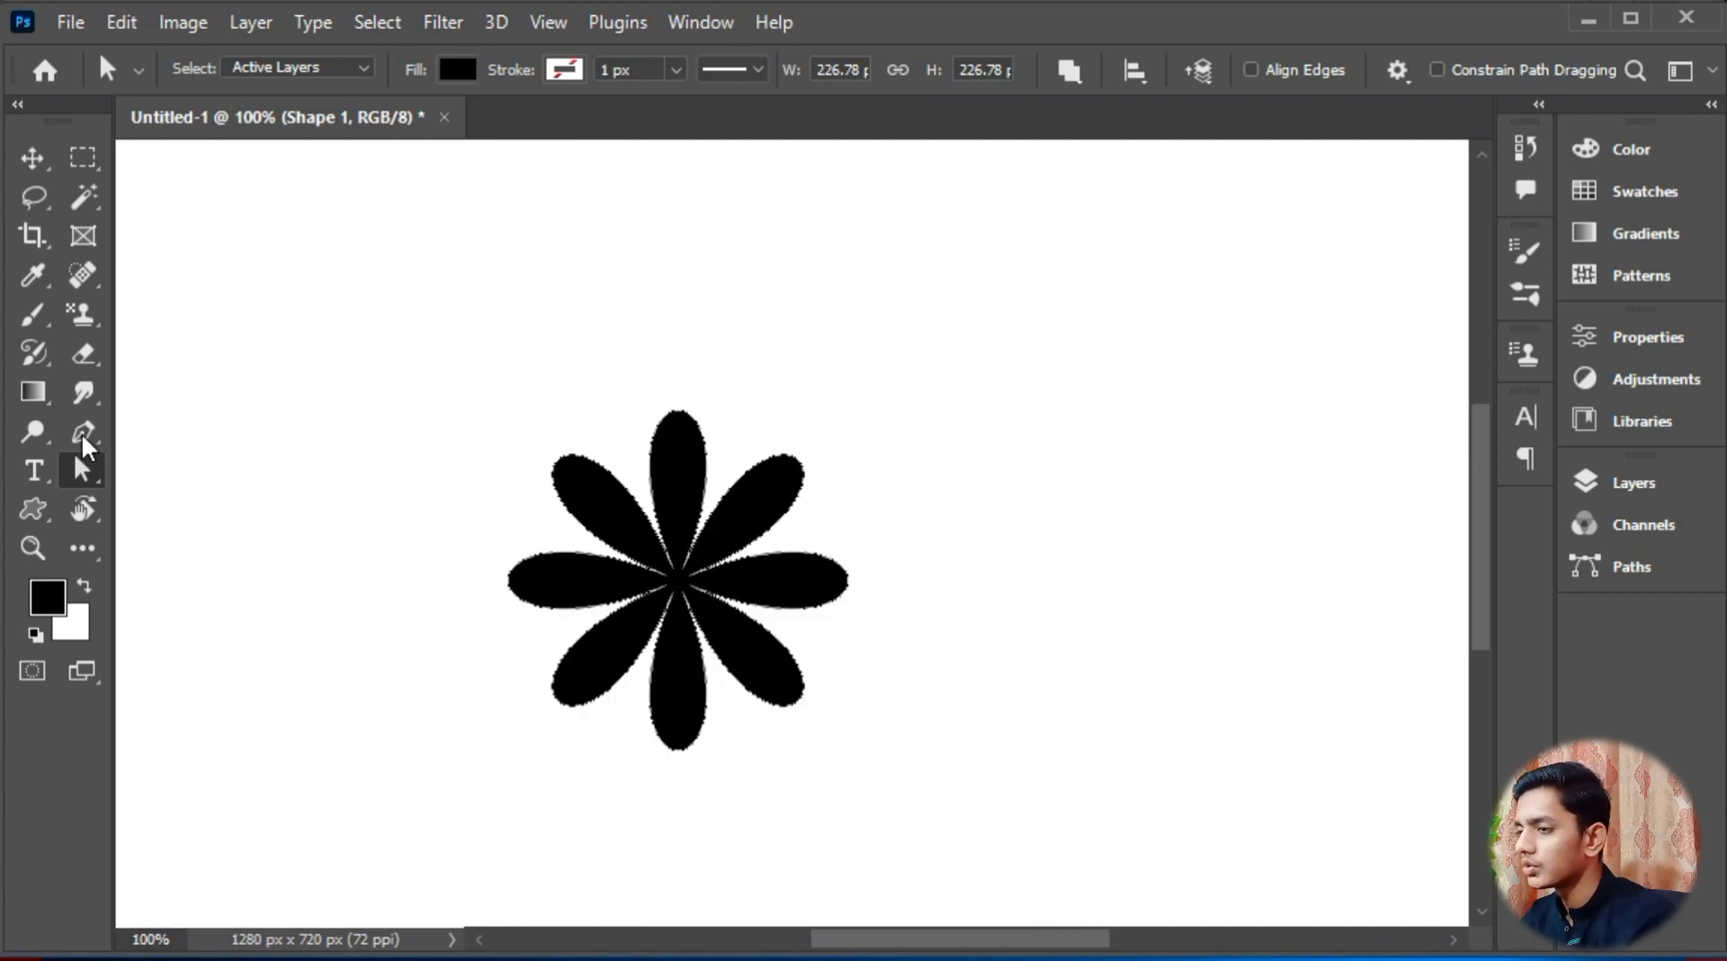
Step: Define the flower path as a custom shape named "final", using the Path Selection tool
{"action": "left_click", "coordinate": [97, 488]}
{"action": "left_click", "coordinate": [263, 479]}
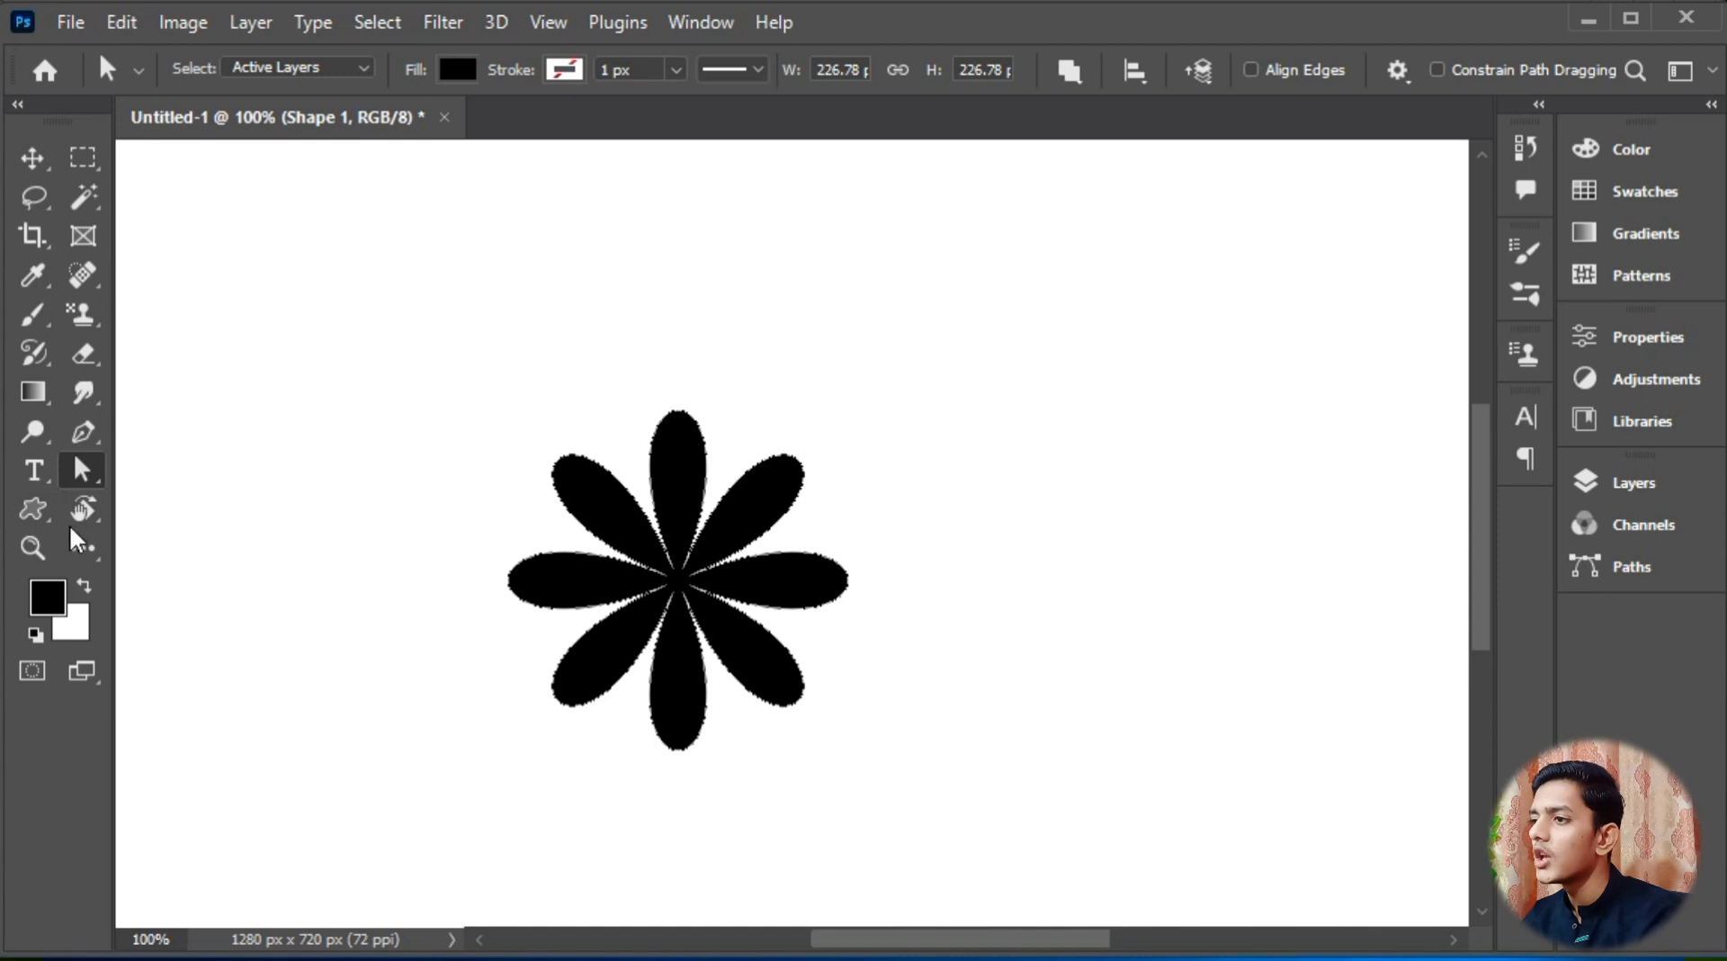
{"action": "left_click", "coordinate": [101, 489]}
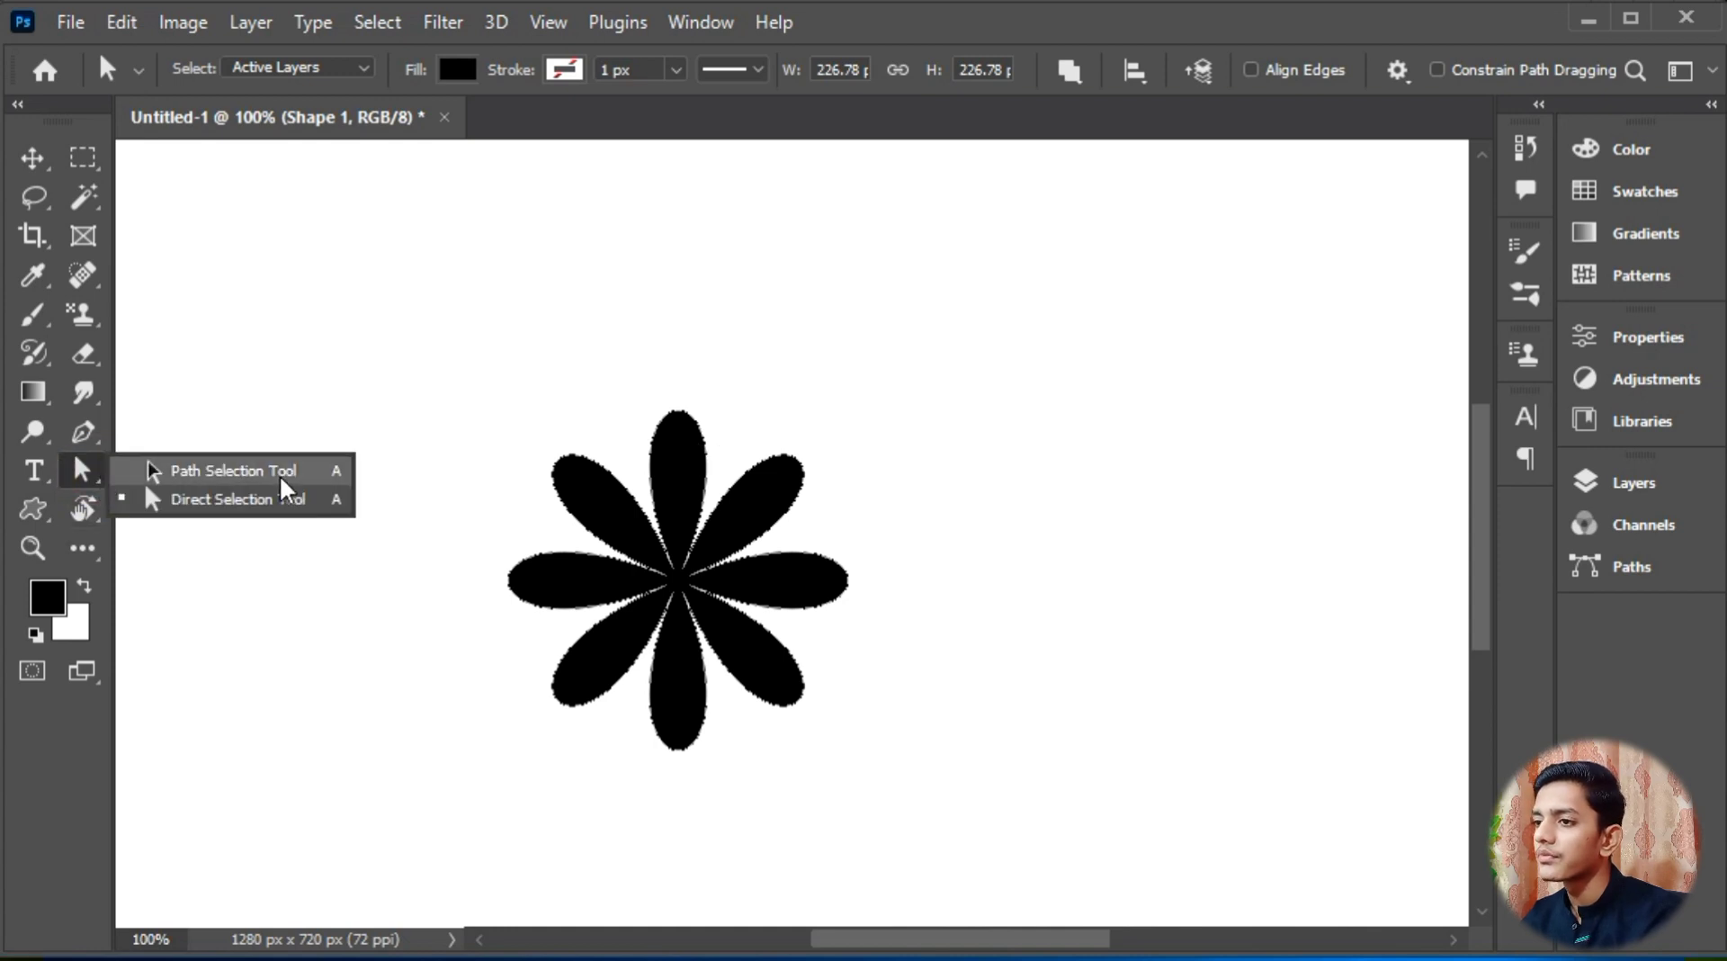
{"action": "left_click", "coordinate": [278, 470]}
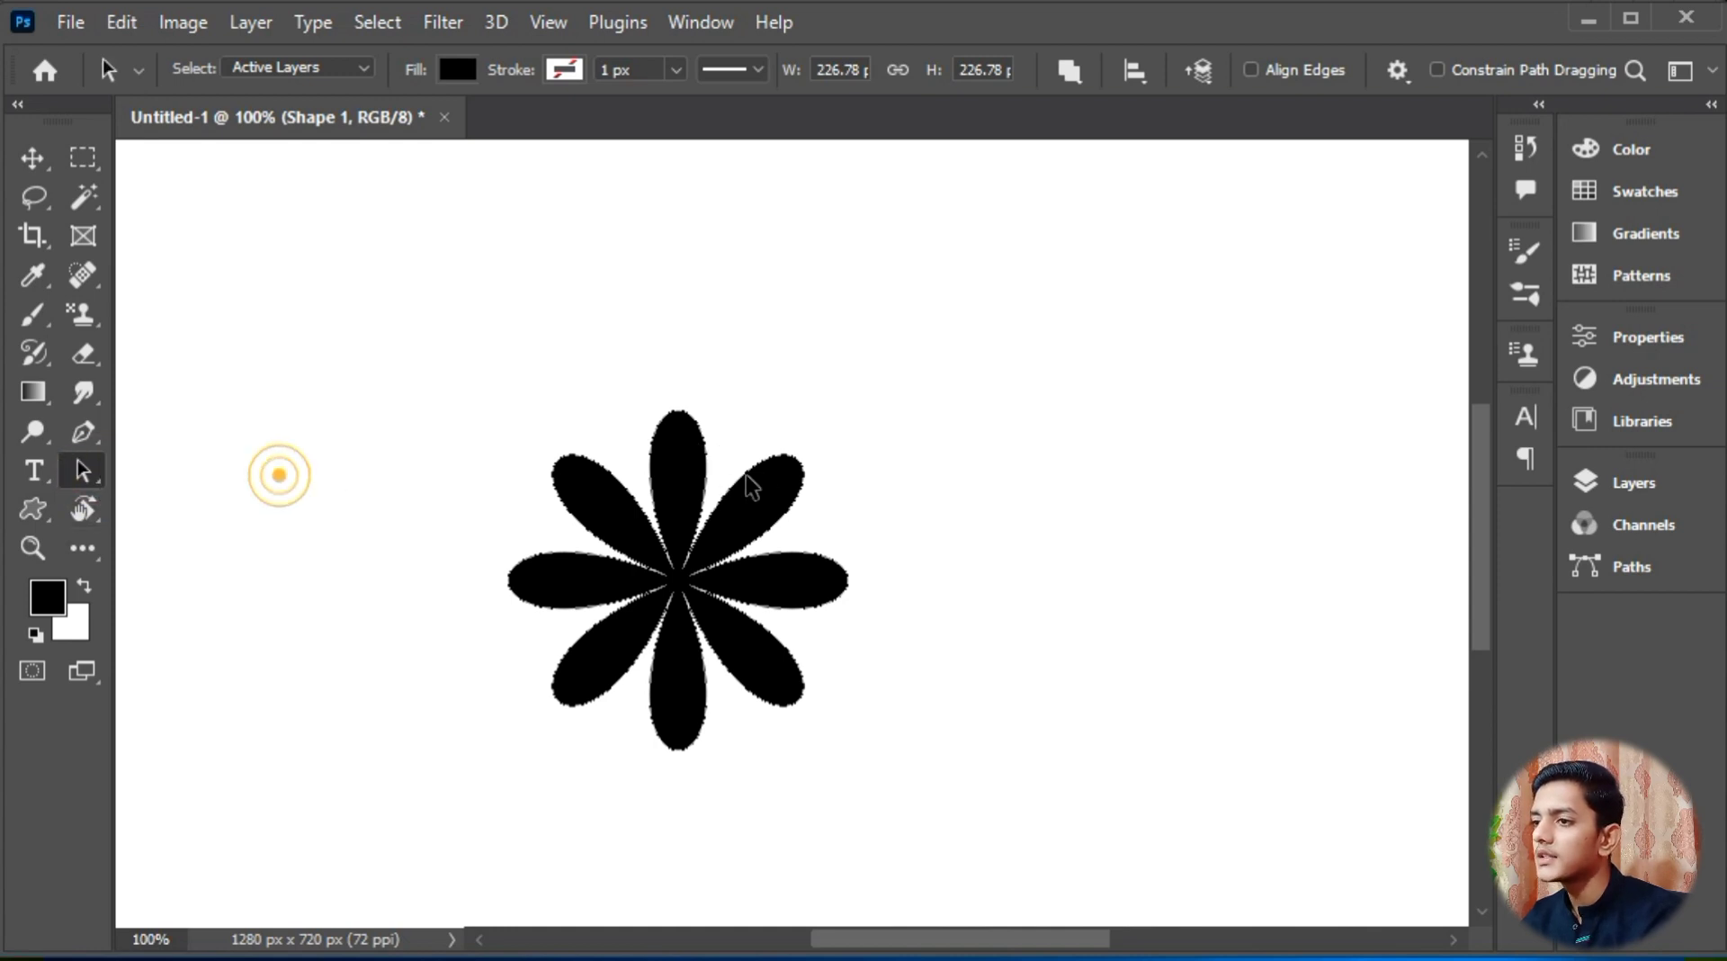
{"action": "right_click", "coordinate": [760, 266]}
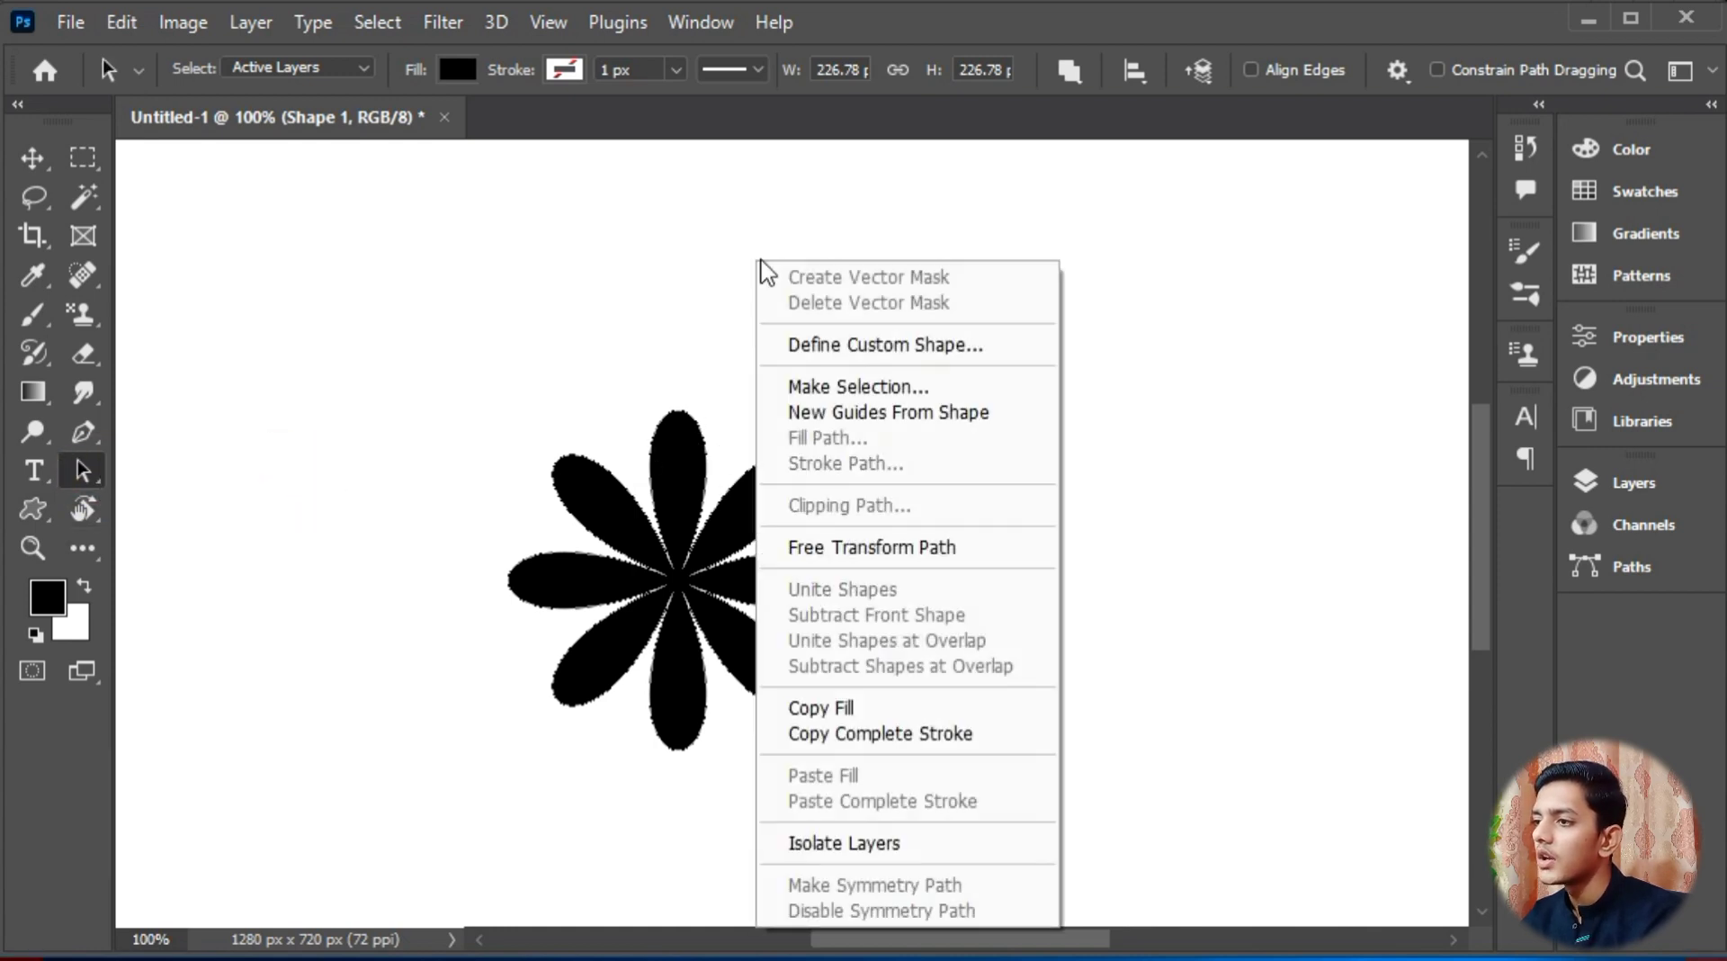
{"action": "left_click", "coordinate": [888, 349]}
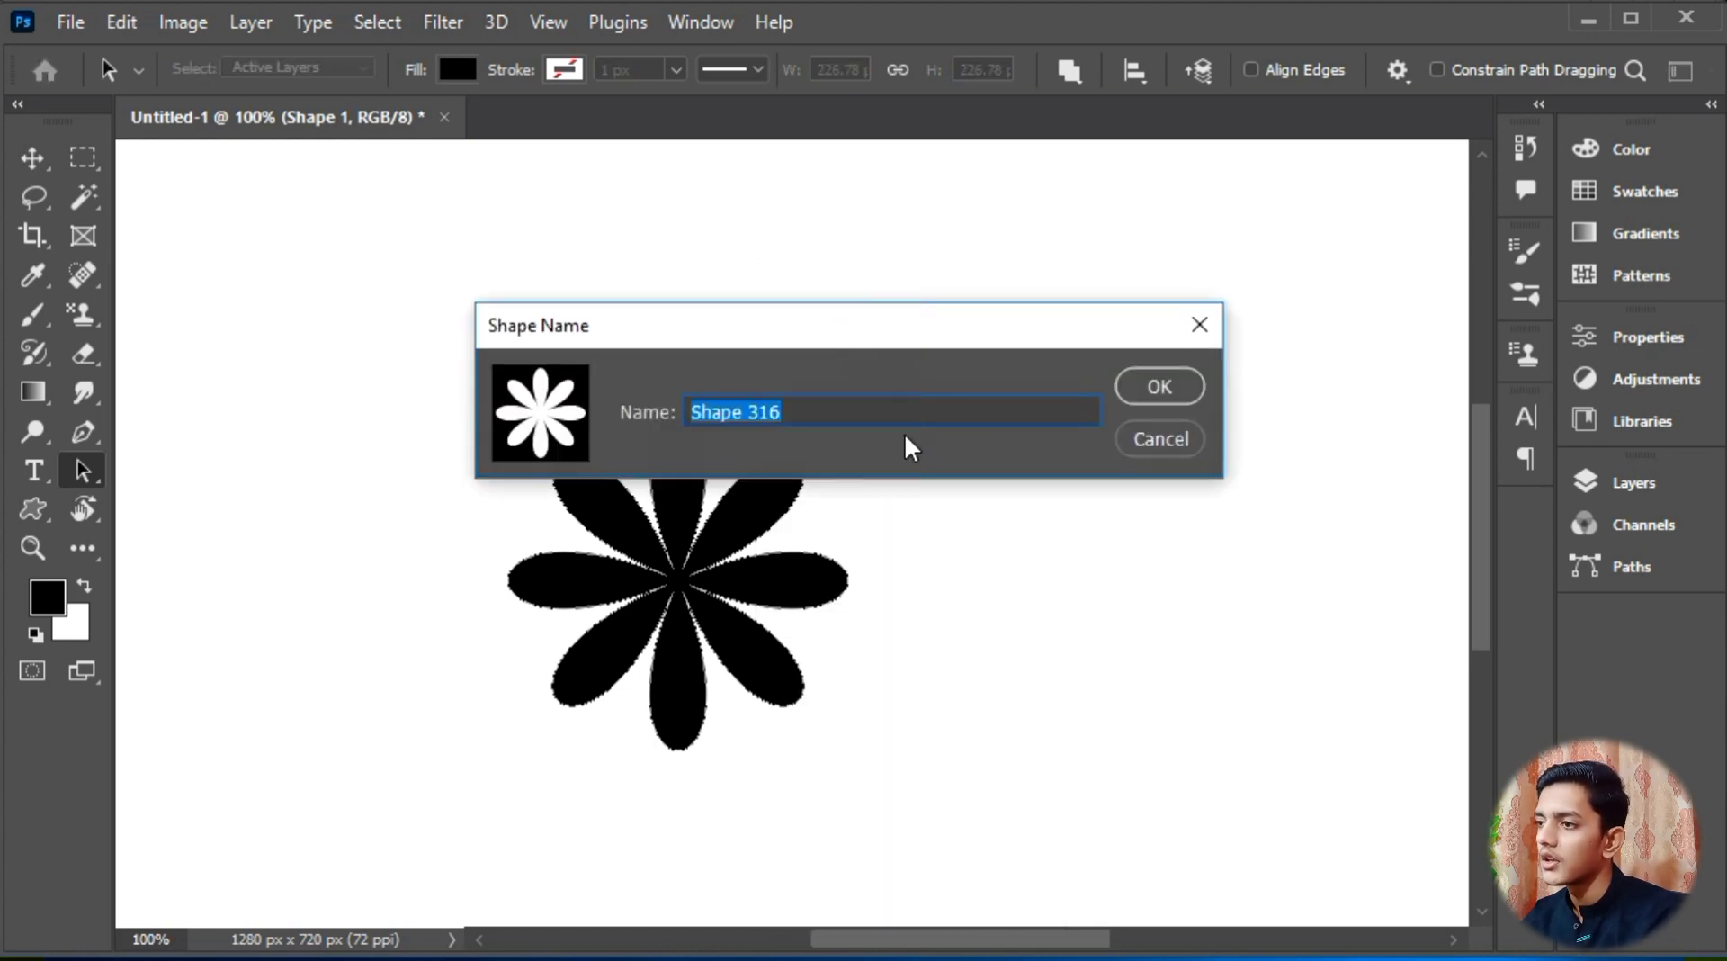
{"action": "key", "text": "BackSpace"}
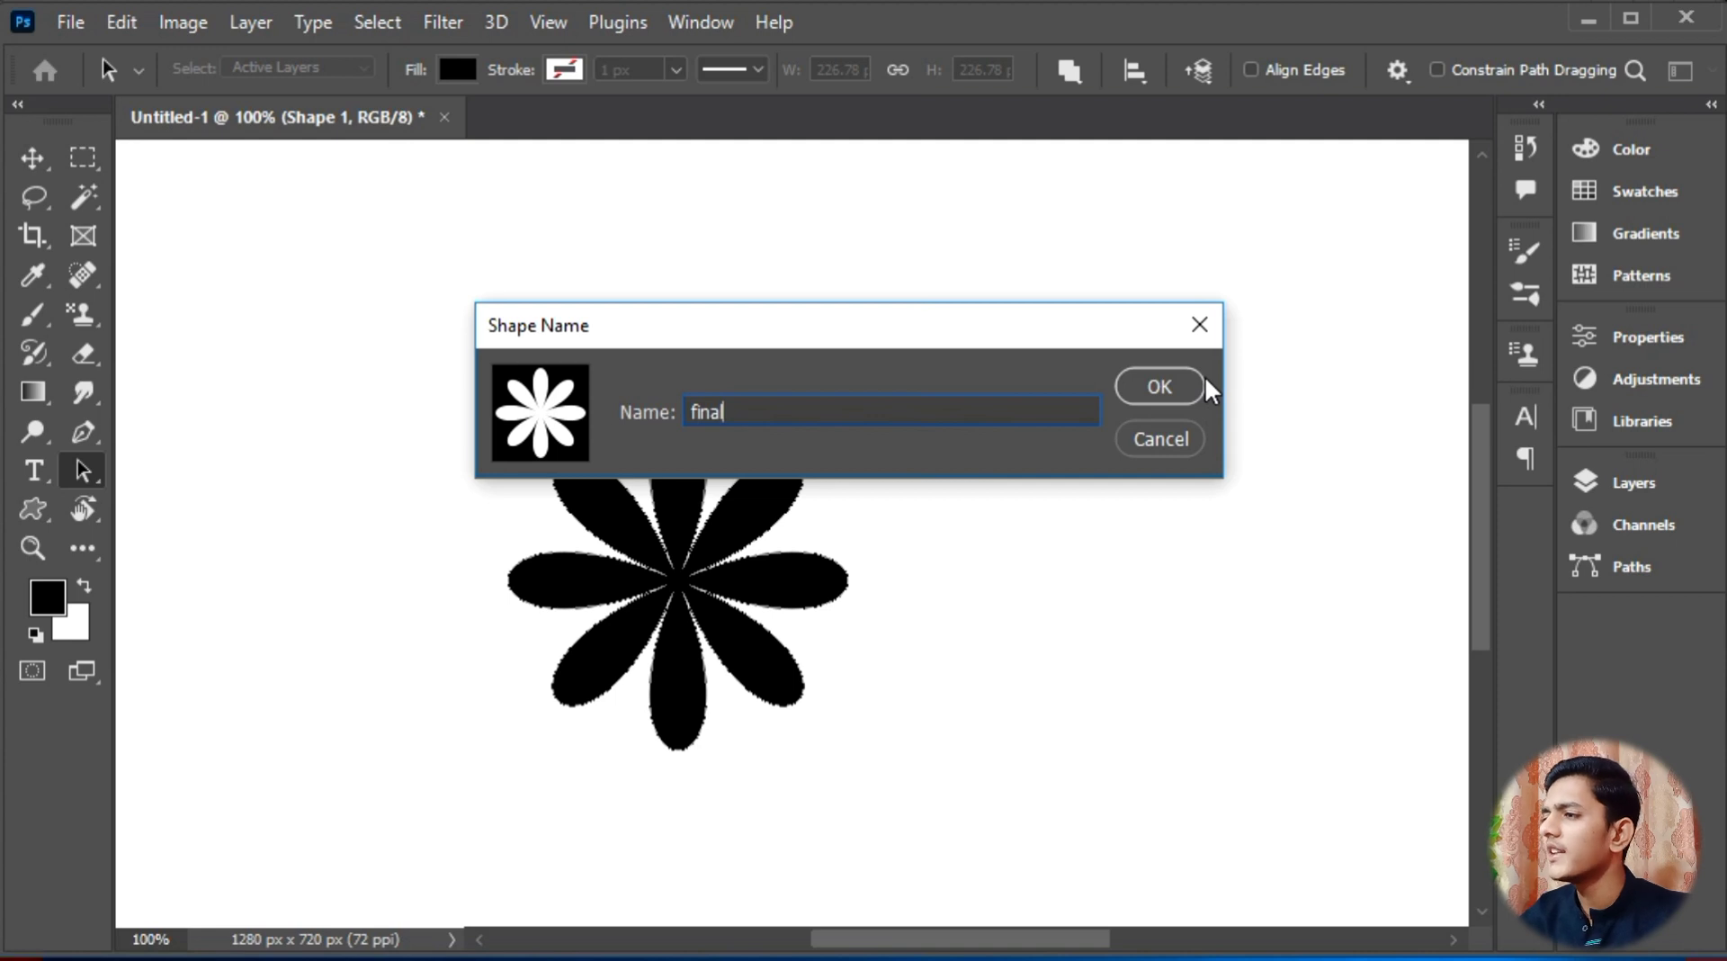
{"action": "left_click", "coordinate": [1157, 387]}
Step: Delete the black flower from the canvas and choose the saved flower as the shape for the Custom Shape tool
{"action": "left_click_drag", "start_coordinate": [636, 593], "coordinate": [934, 583]}
{"action": "key", "text": "Delete"}
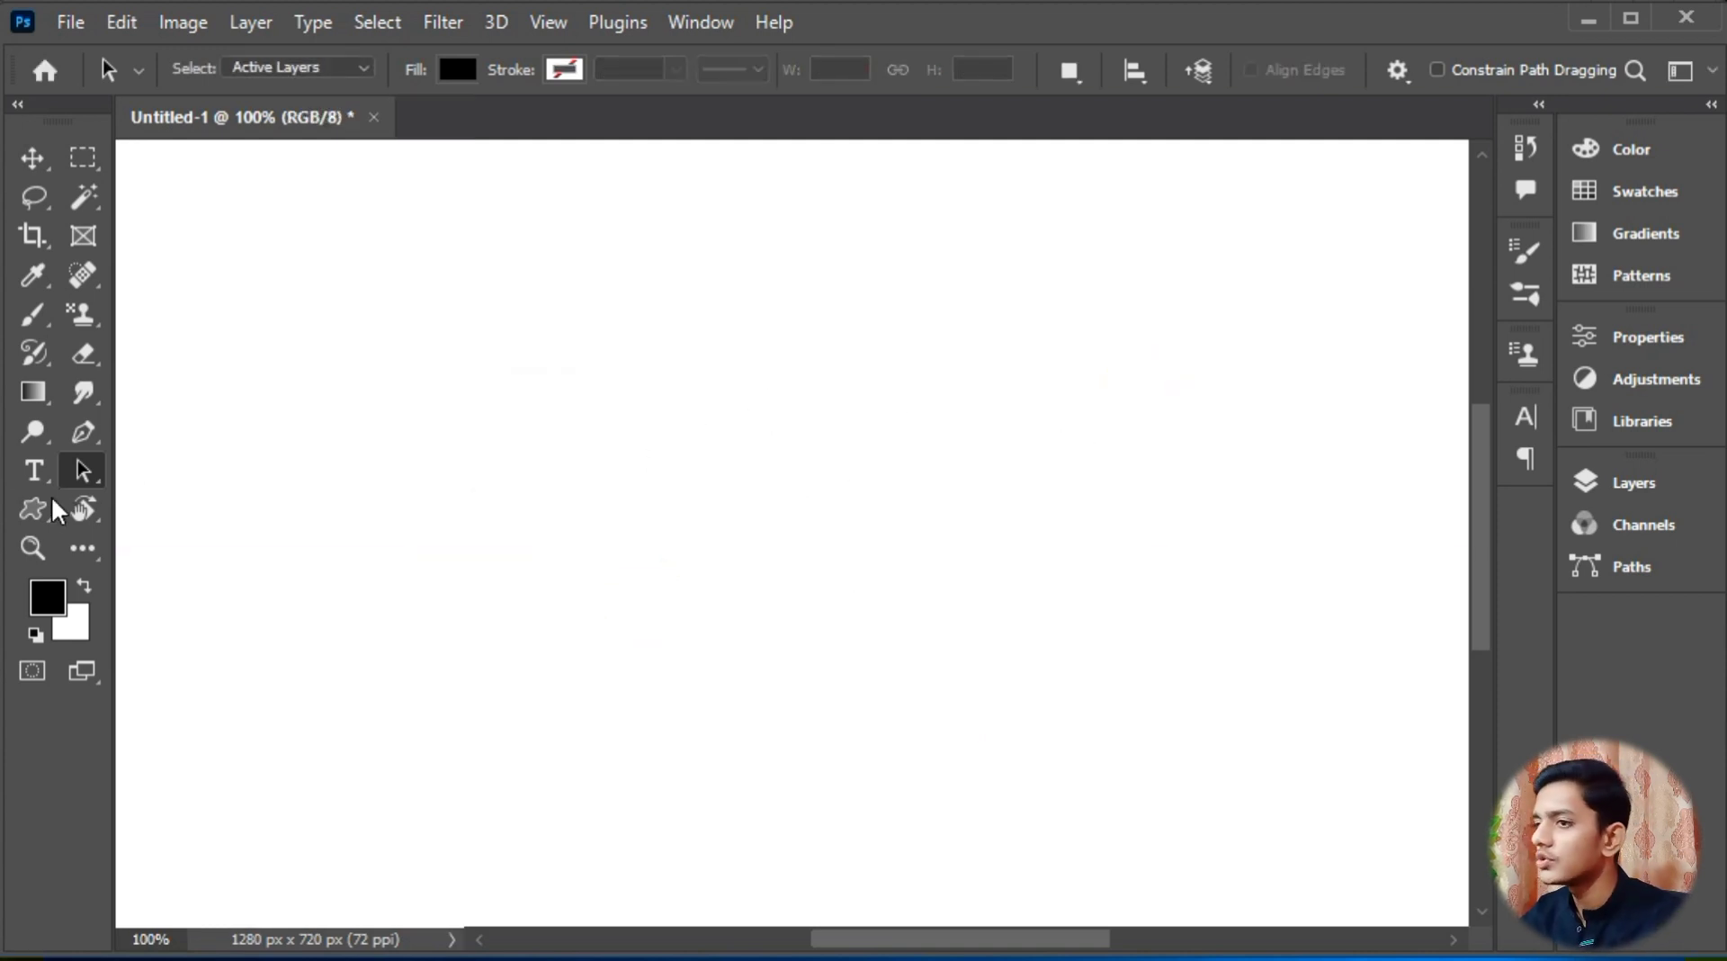
{"action": "left_click", "coordinate": [49, 505]}
{"action": "left_click", "coordinate": [1223, 69]}
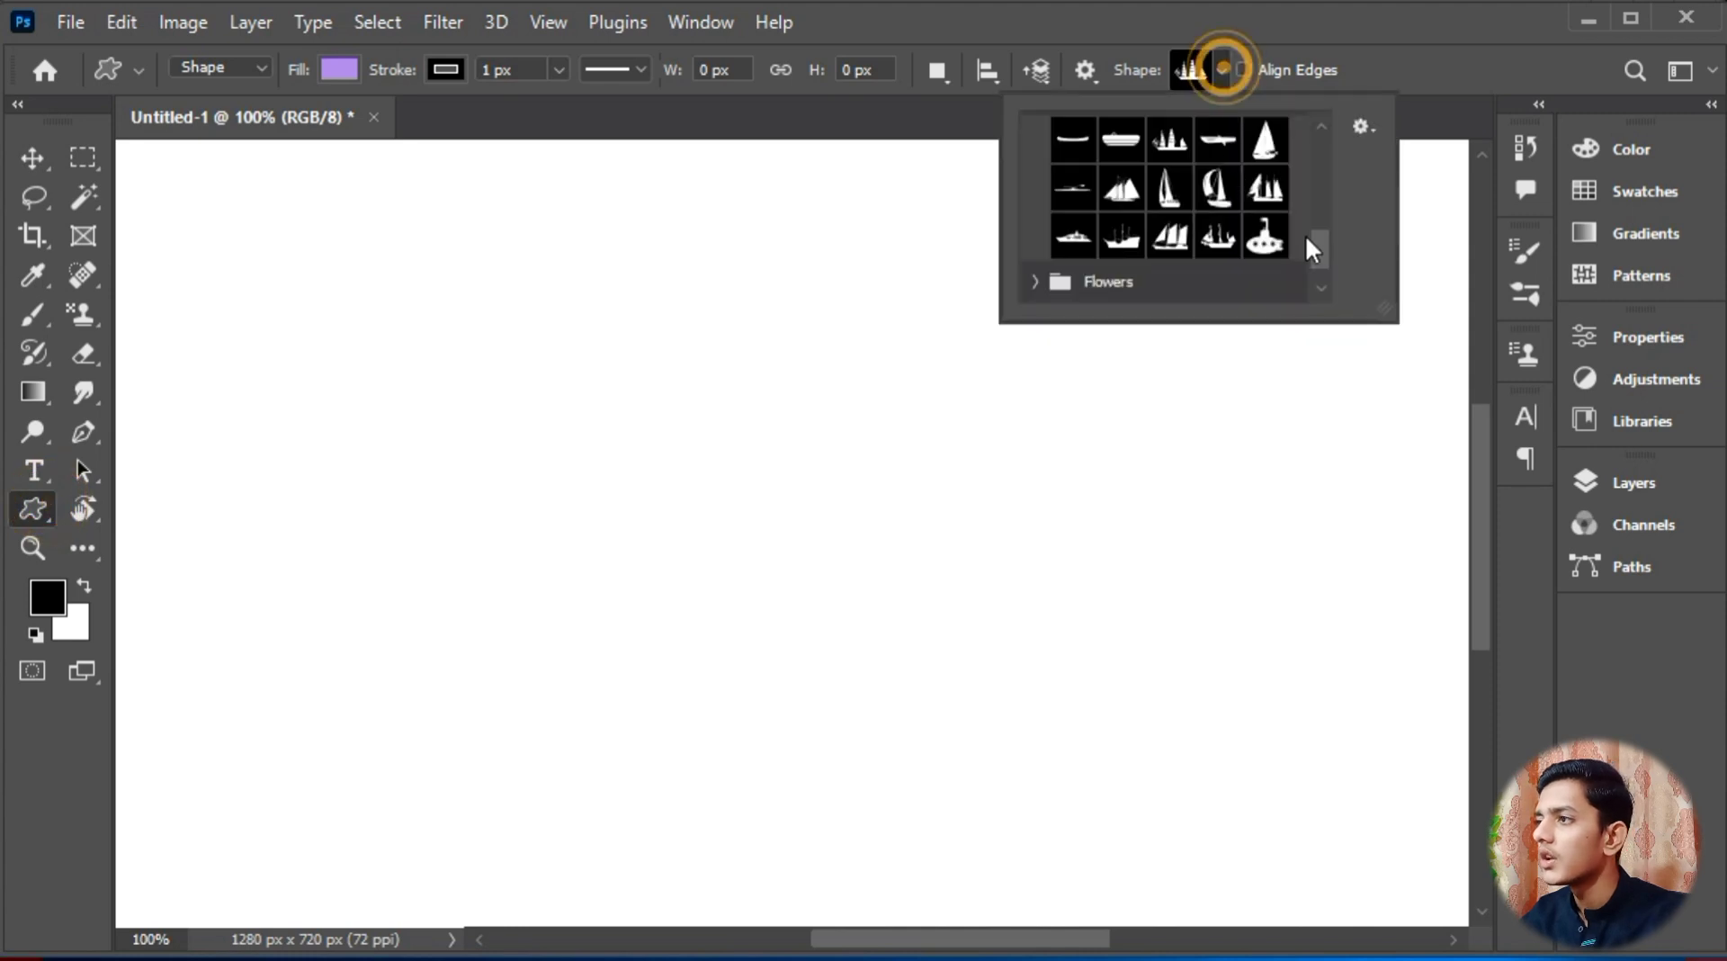
{"action": "left_click_drag", "start_coordinate": [1313, 250], "coordinate": [1319, 261]}
{"action": "left_click", "coordinate": [1043, 279]}
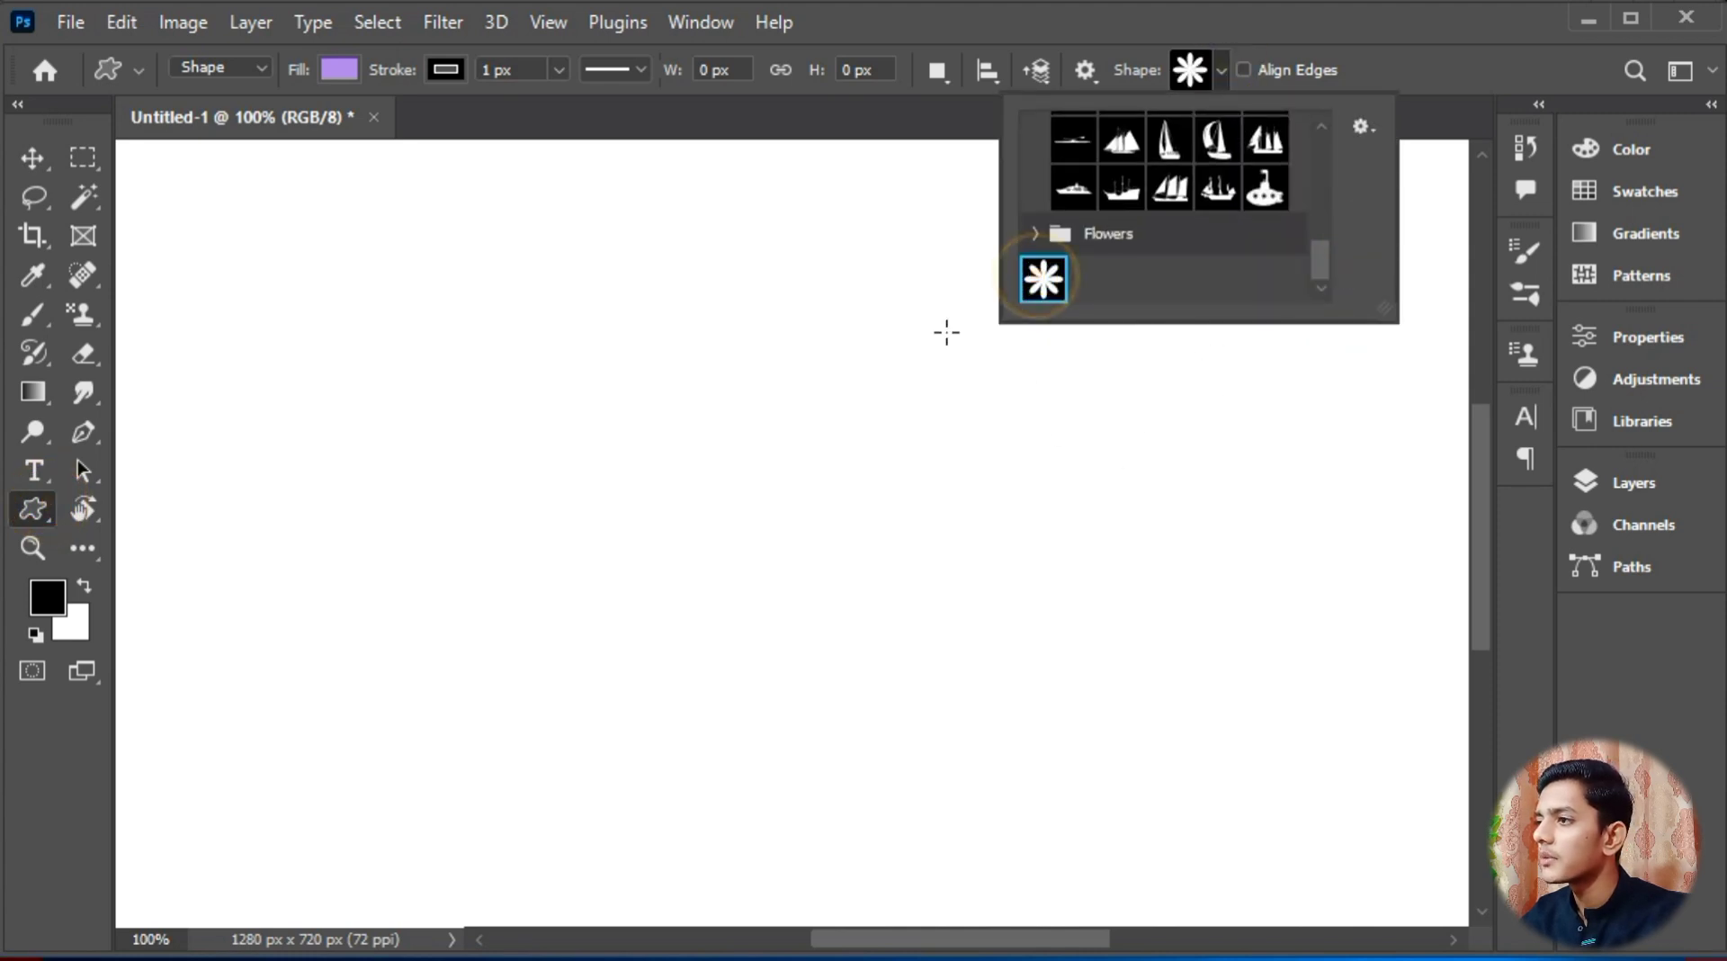
Step: Draw the saved flower shape about 433 px wide and 433 px high, and move it slightly up
{"action": "left_click_drag", "start_coordinate": [342, 369], "coordinate": [989, 463]}
{"action": "left_click_drag", "start_coordinate": [979, 373], "coordinate": [1007, 876]}
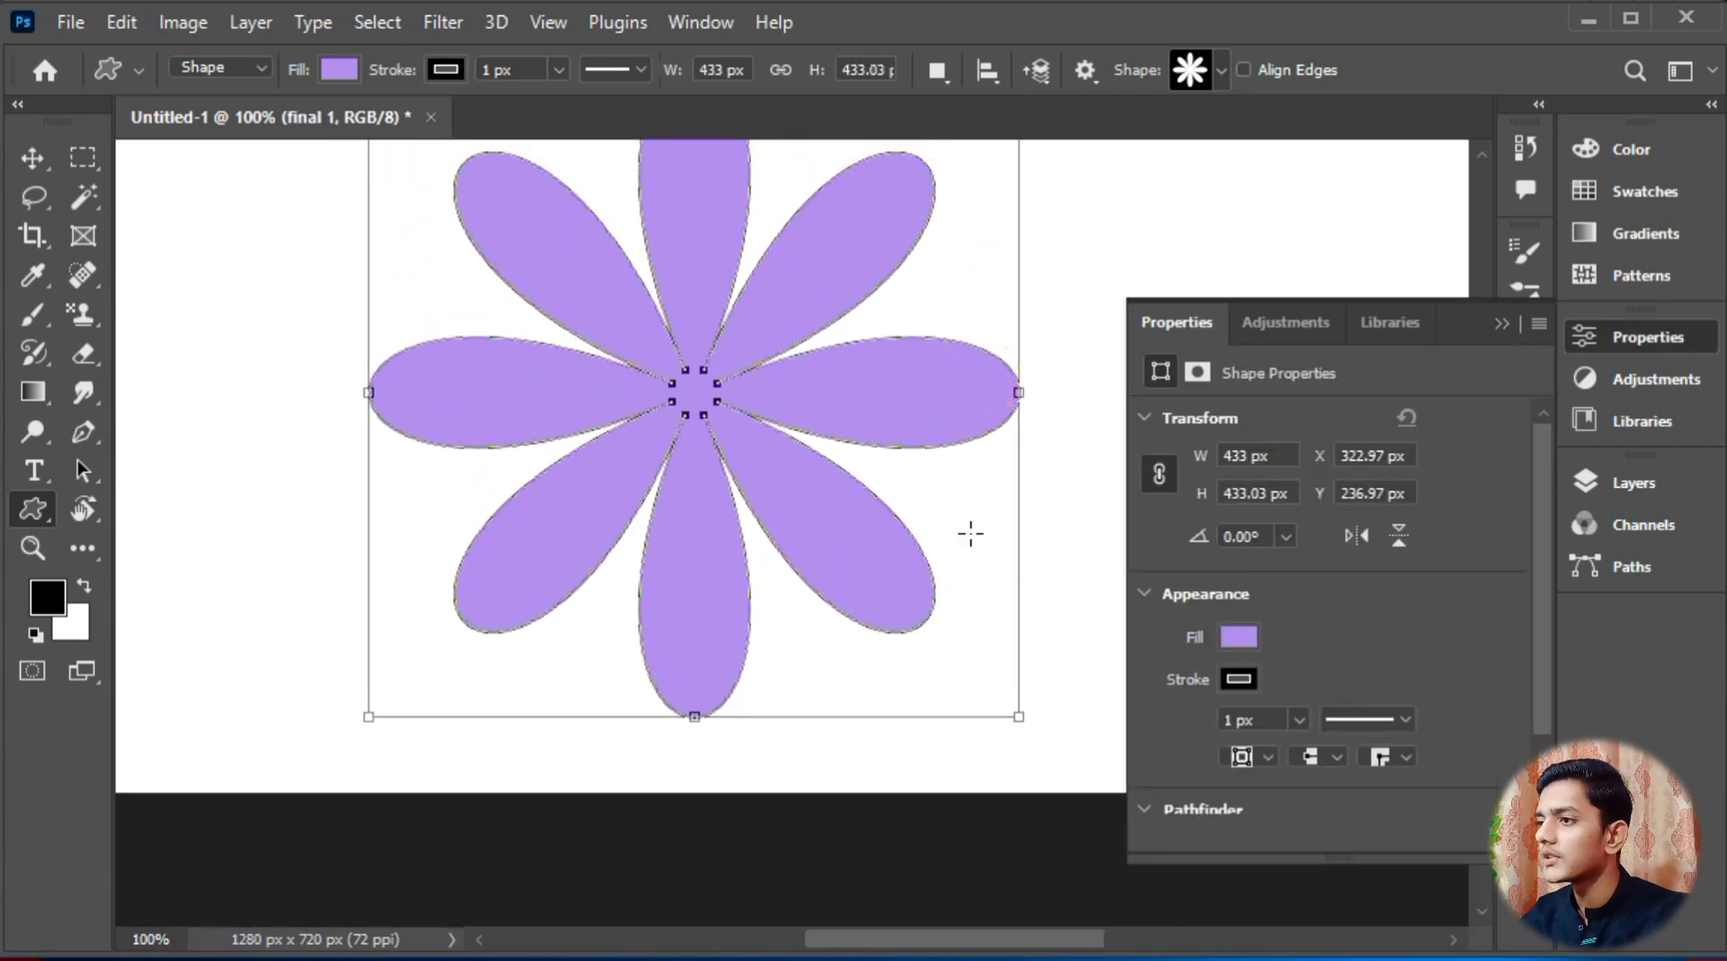
{"action": "key", "text": "ctrl+minus"}
{"action": "left_click", "coordinate": [30, 172]}
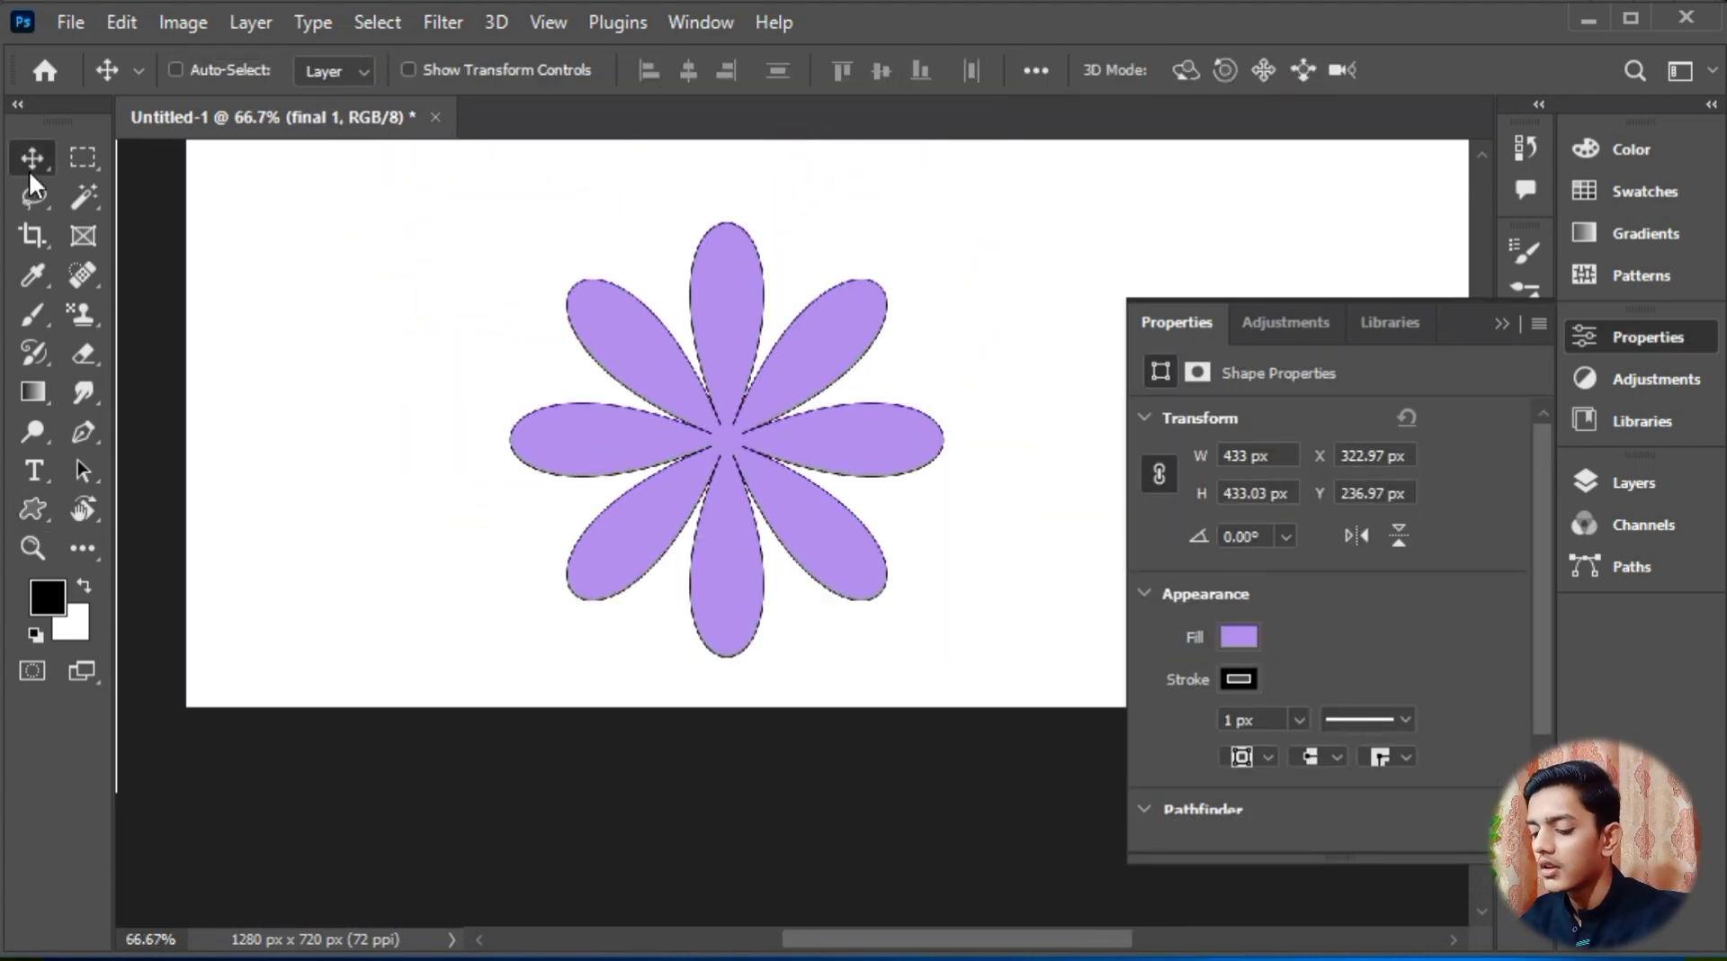
{"action": "left_click_drag", "start_coordinate": [715, 386], "coordinate": [715, 368]}
Step: Change the new flower shape's fill to pure blue from the recently used colors
{"action": "left_click", "coordinate": [1238, 678]}
{"action": "left_click", "coordinate": [1239, 635]}
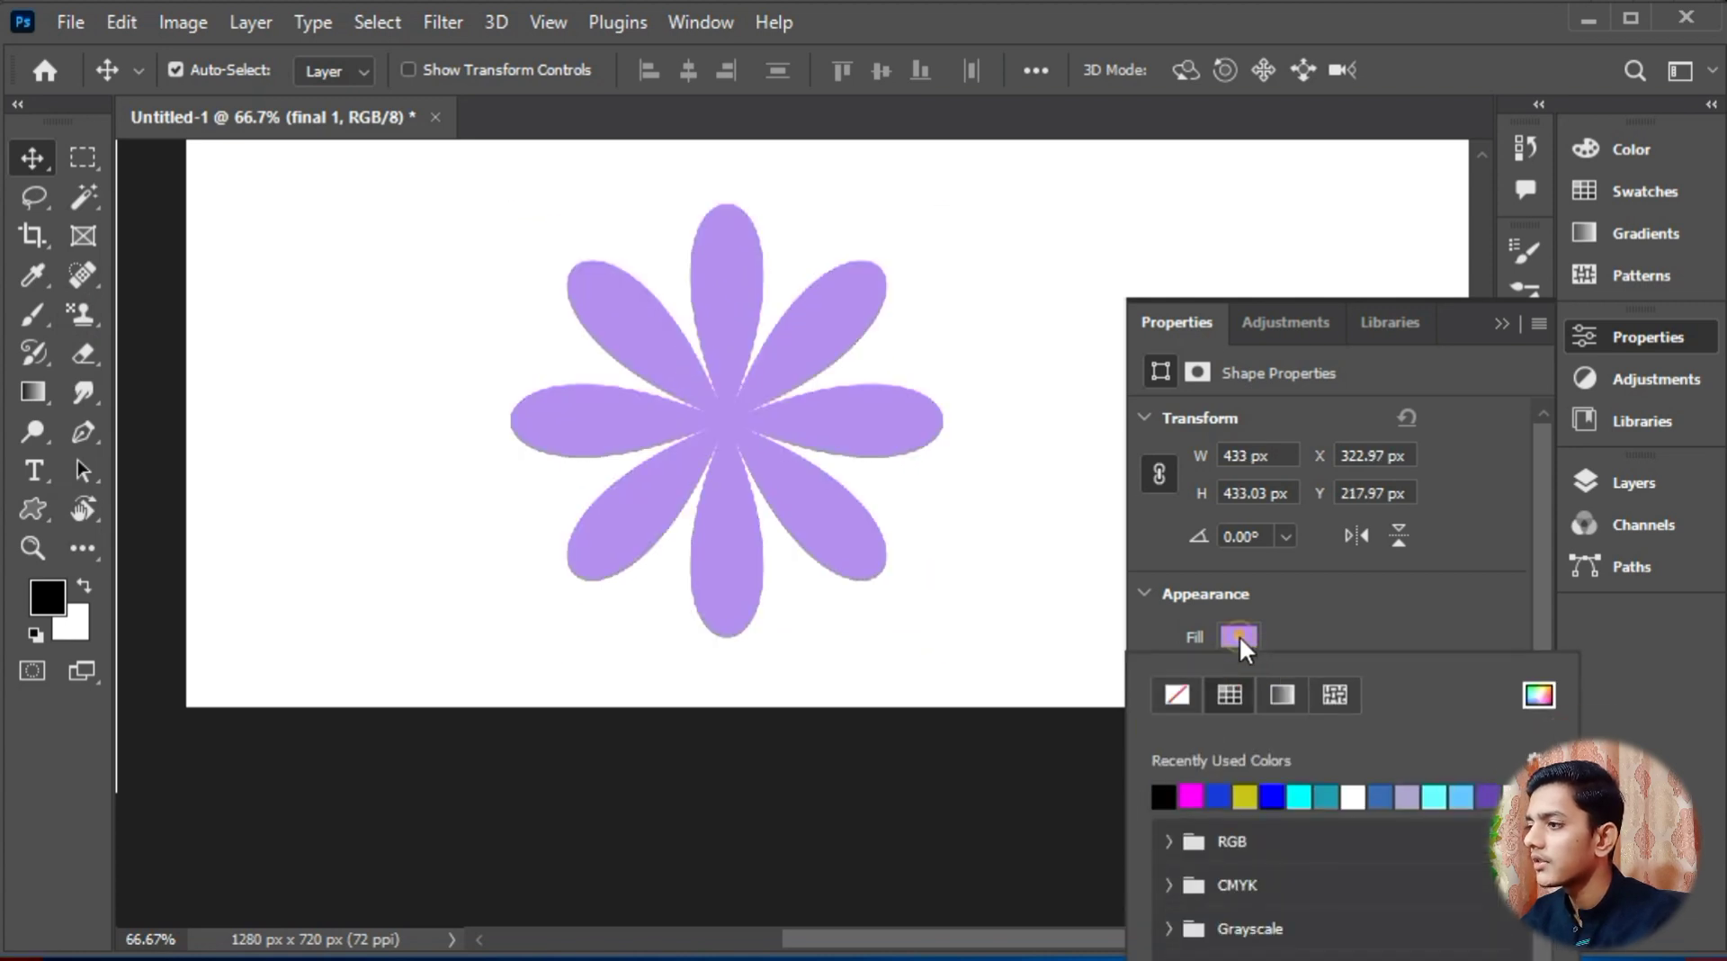
{"action": "left_click", "coordinate": [1272, 788]}
{"action": "left_click", "coordinate": [1025, 347]}
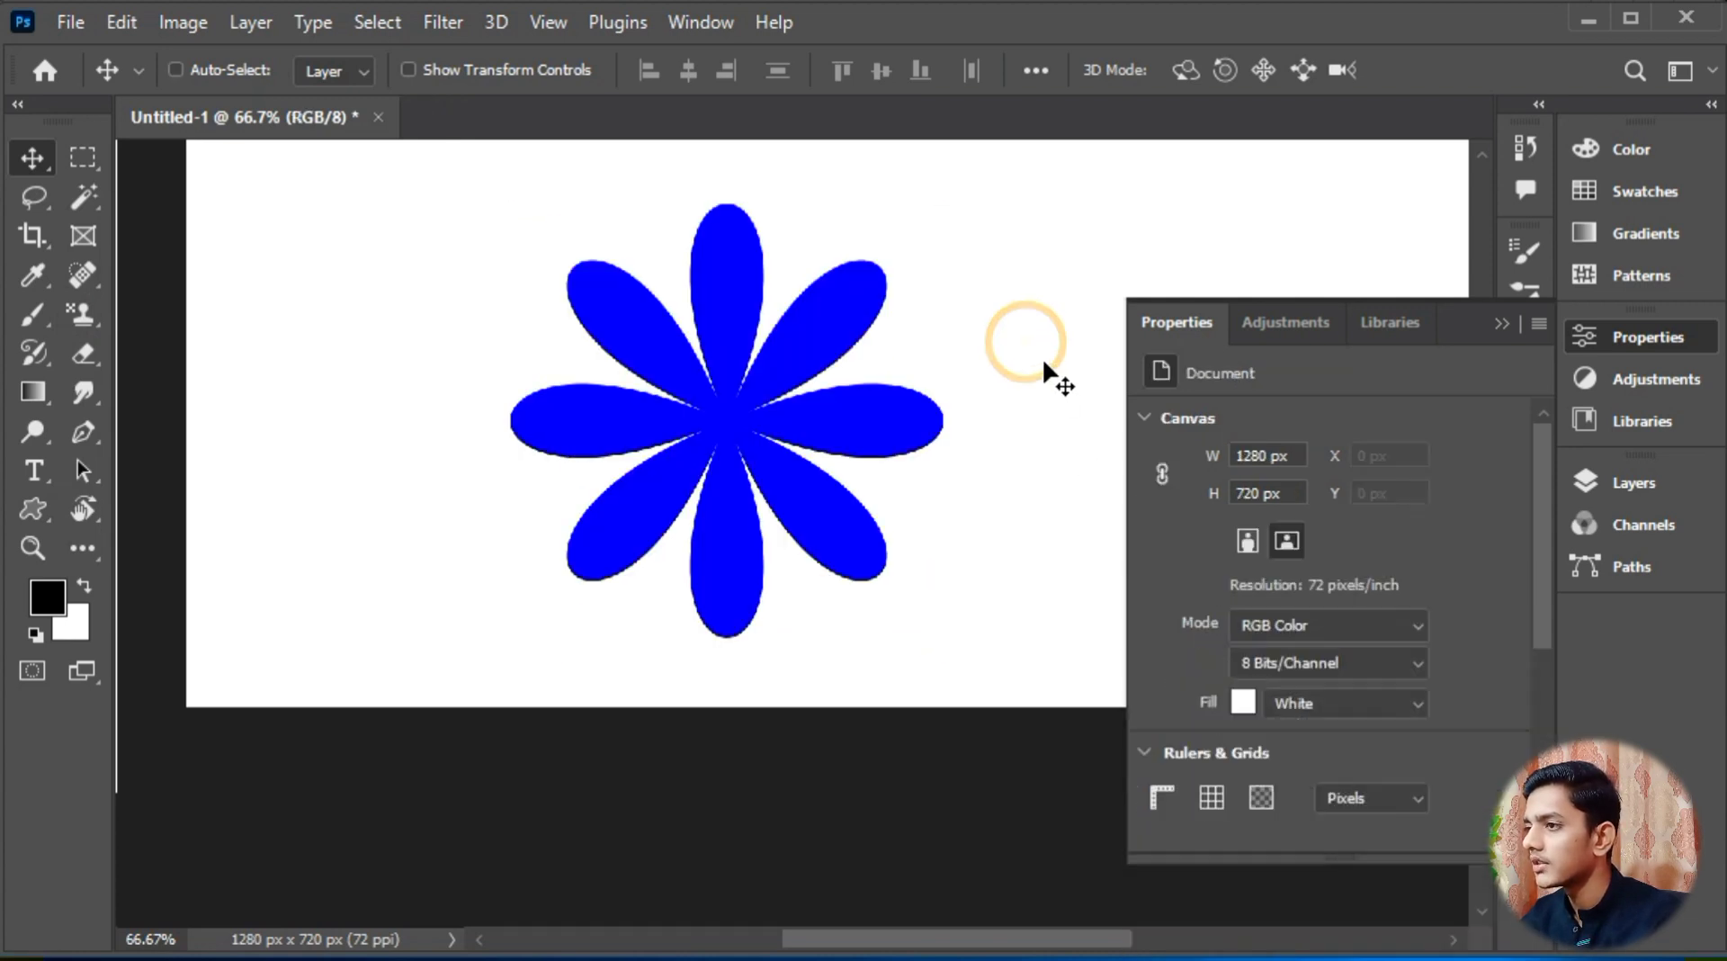
Step: Collapse the shape properties and move the blue flower up and right to just beside the canvas centre
{"action": "key", "text": "ctrl+plus"}
{"action": "key", "text": "ctrl+plus"}
{"action": "key", "text": "ctrl+plus"}
{"action": "key", "text": "ctrl+minus"}
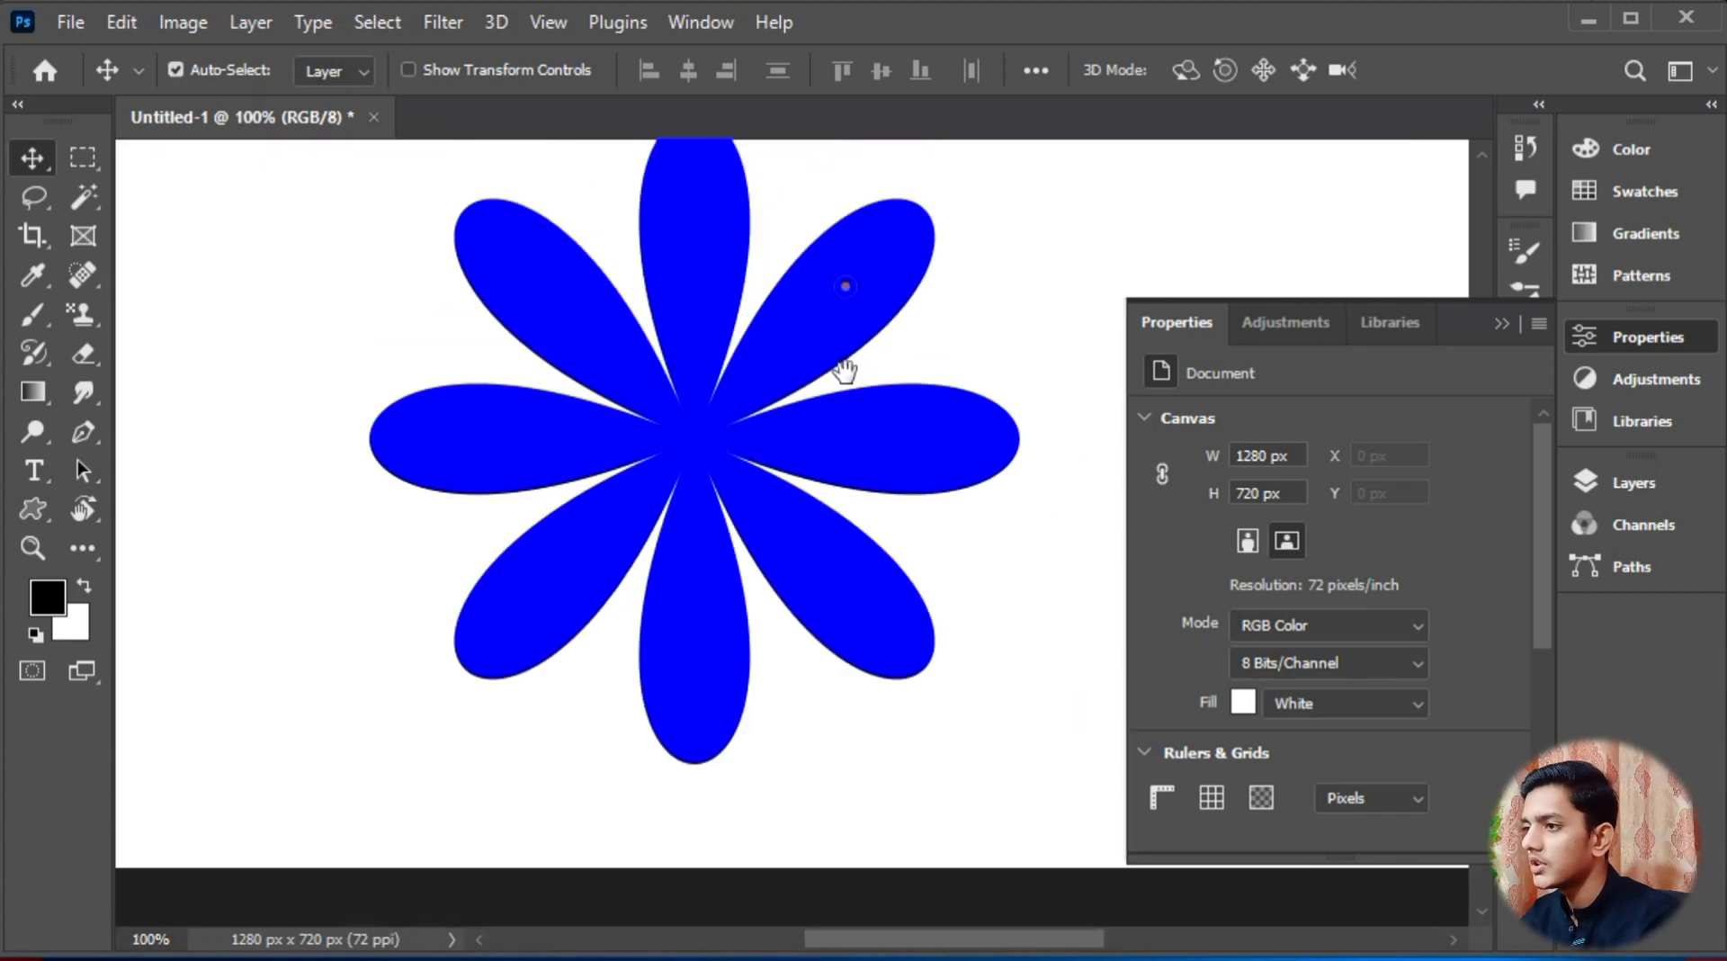
{"action": "left_click", "coordinate": [844, 282]}
{"action": "left_click", "coordinate": [1501, 322]}
{"action": "left_click_drag", "start_coordinate": [1041, 243], "coordinate": [1064, 324]}
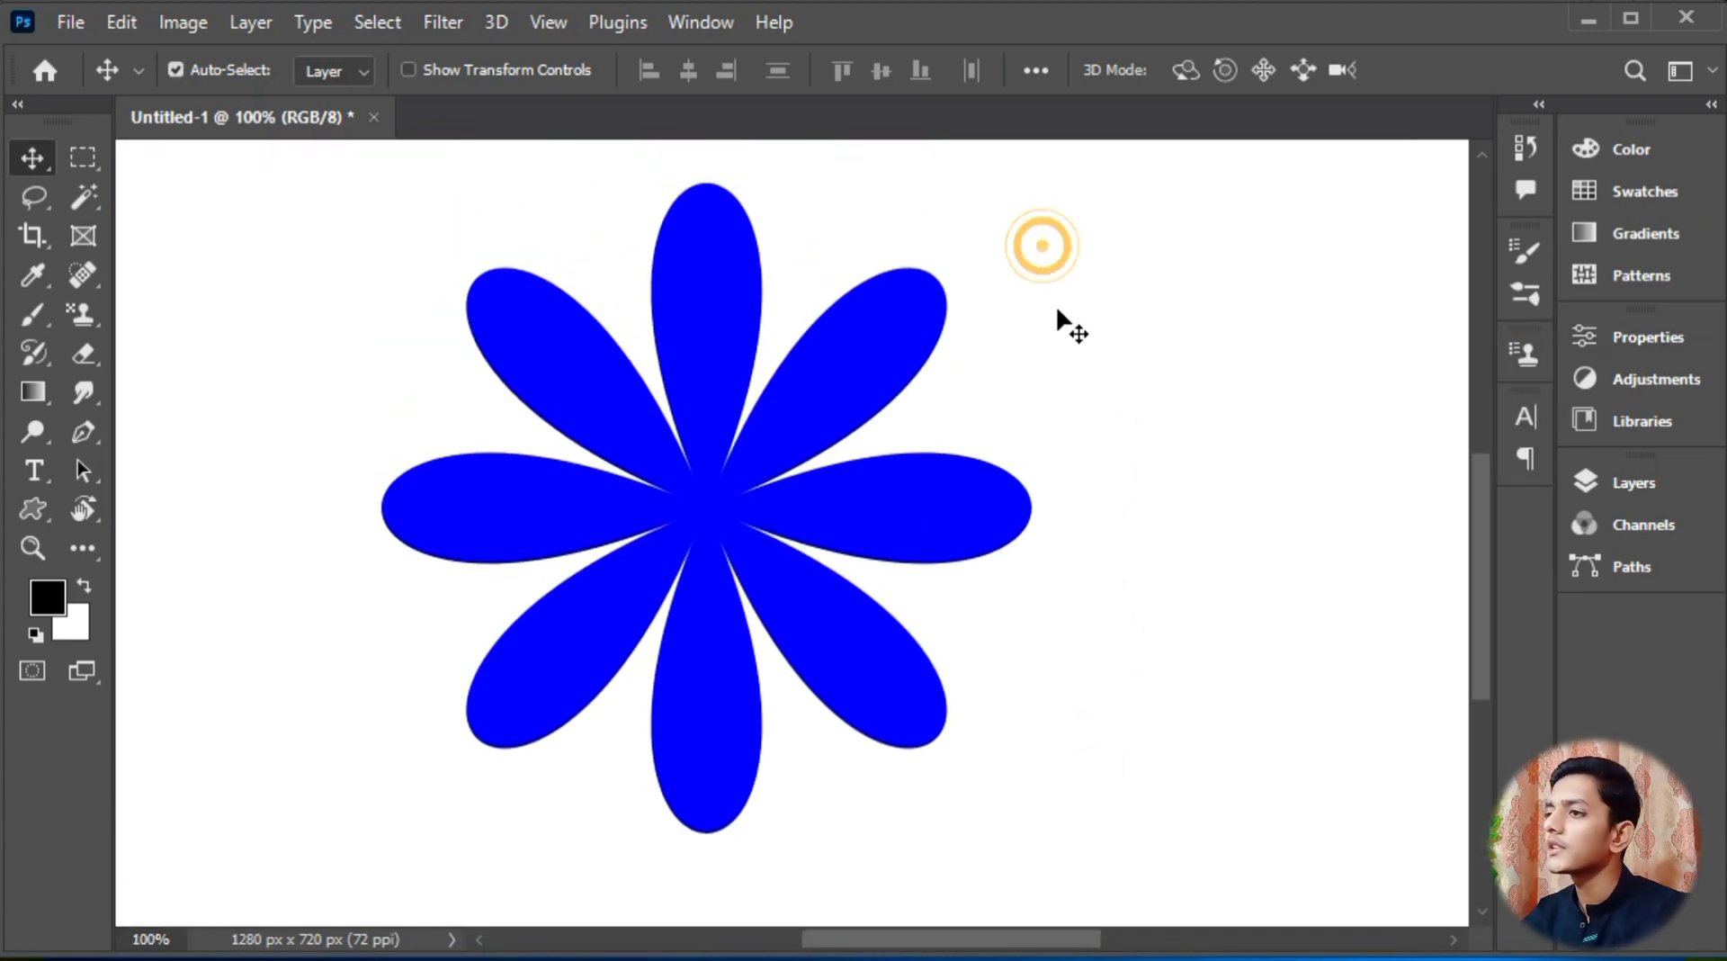
{"action": "key", "text": "ctrl+minus"}
{"action": "left_click_drag", "start_coordinate": [716, 534], "coordinate": [952, 333]}
{"action": "left_click_drag", "start_coordinate": [1050, 309], "coordinate": [1054, 455]}
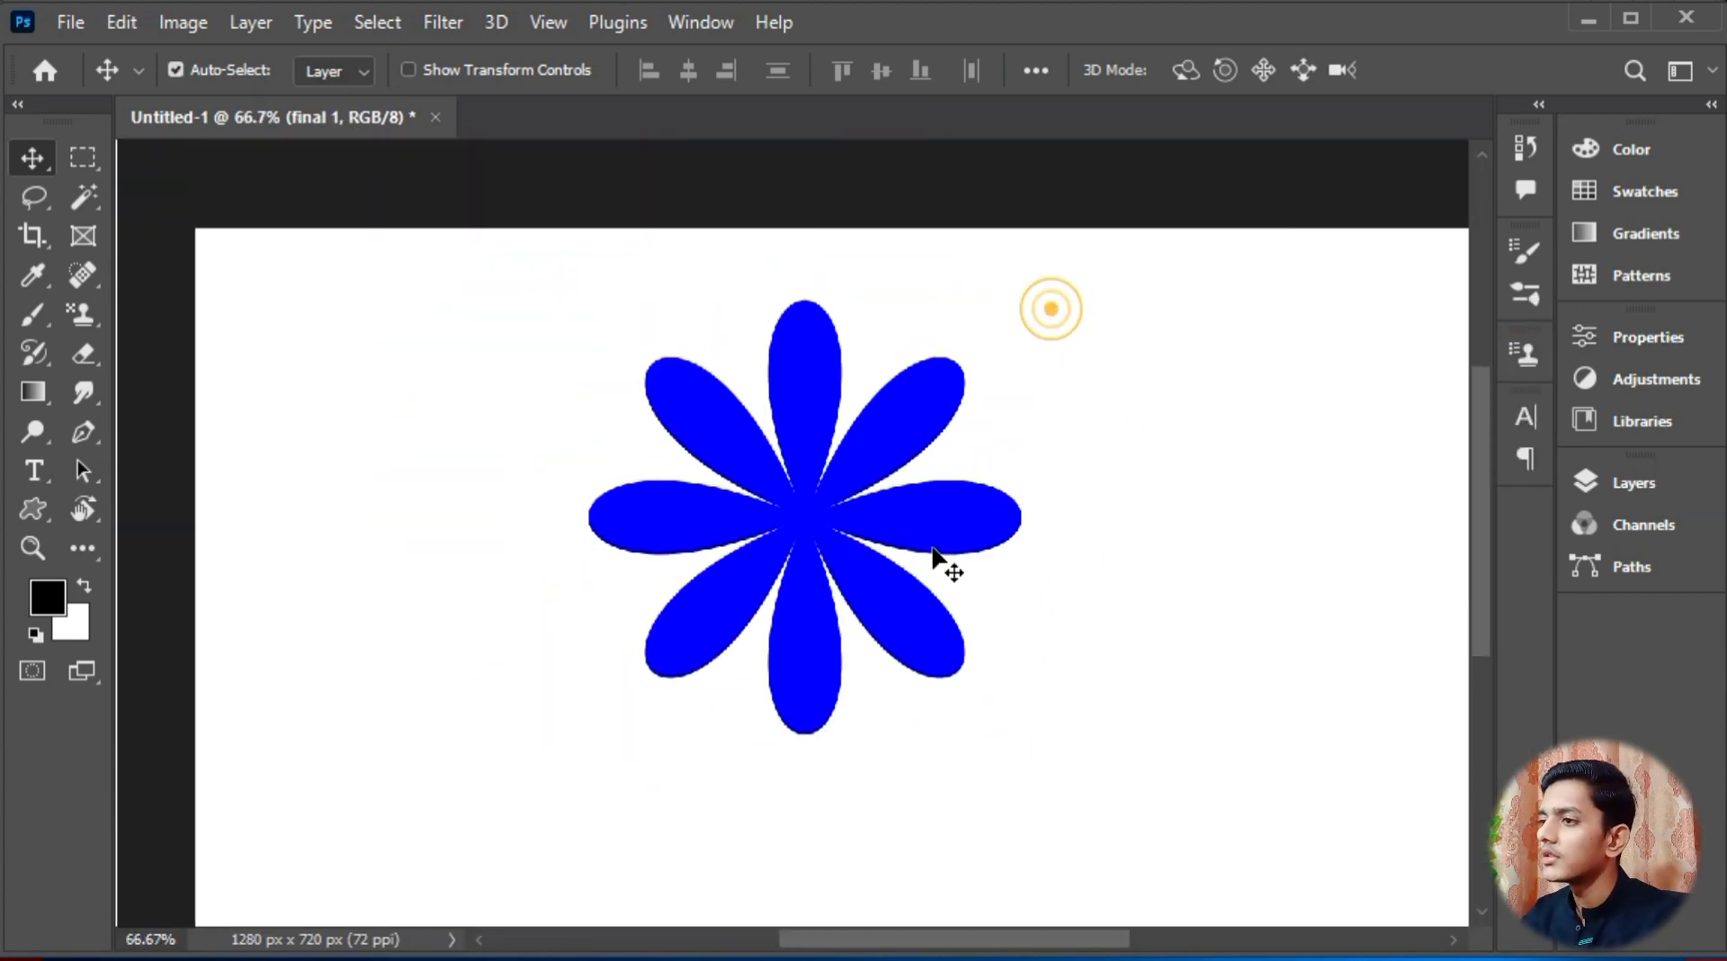
{"action": "left_click_drag", "start_coordinate": [947, 527], "coordinate": [1014, 442]}
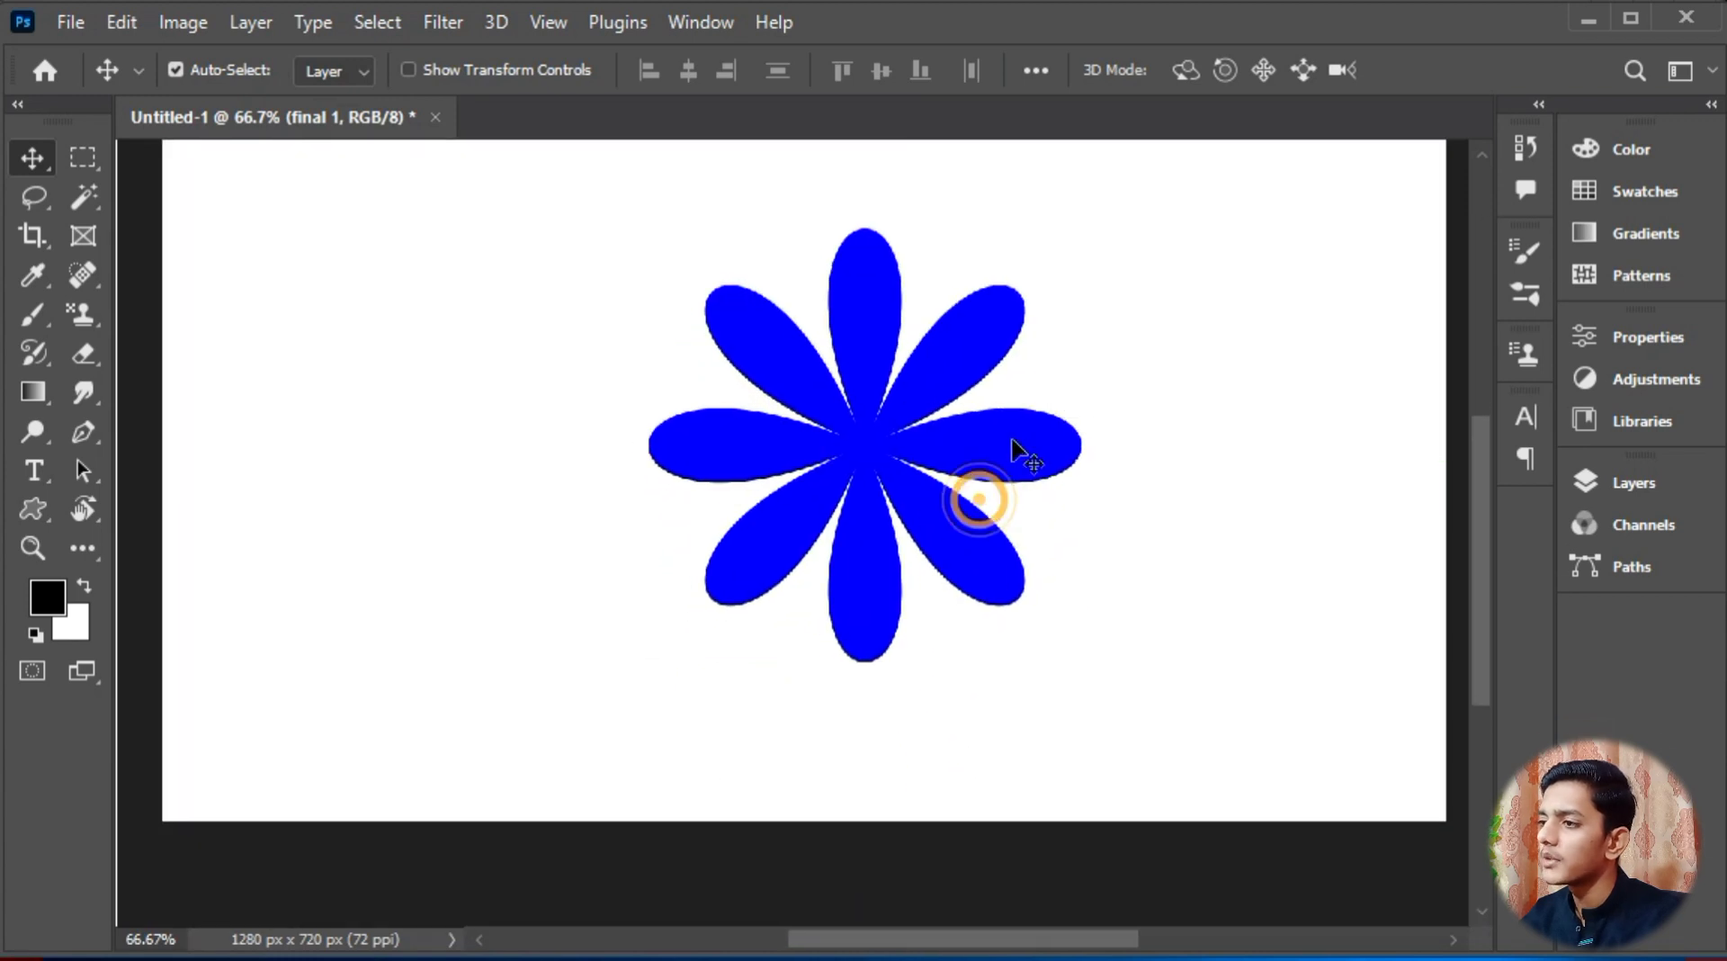